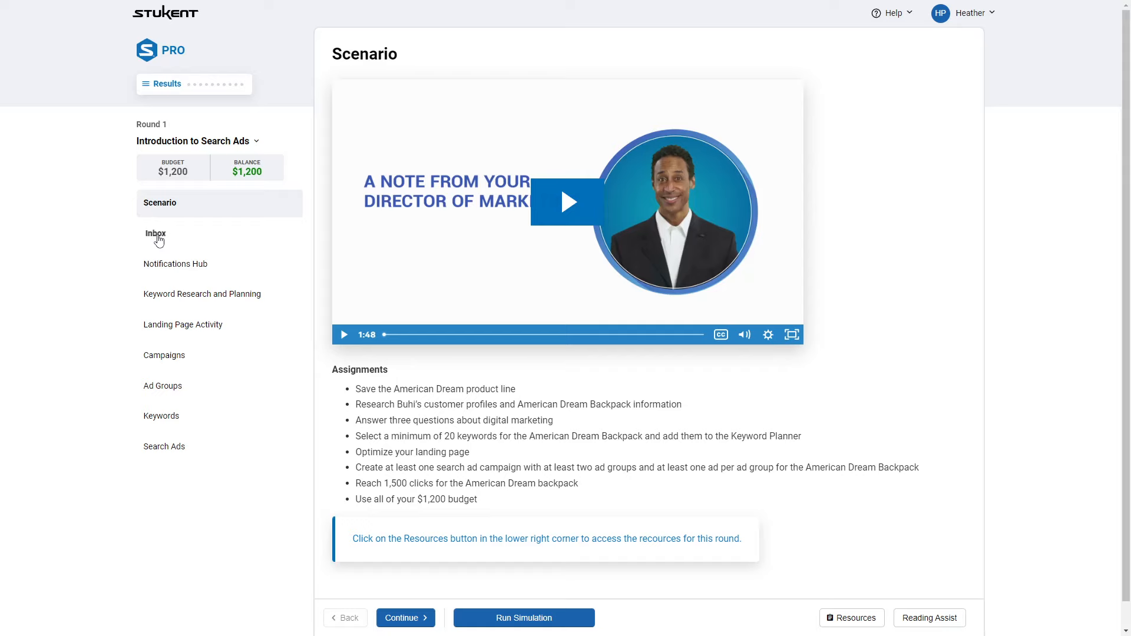
Read the marketing director's inbox memo about the American Dream Backpack search ad campaign
click(199, 242)
scroll(724, 383, down, 3)
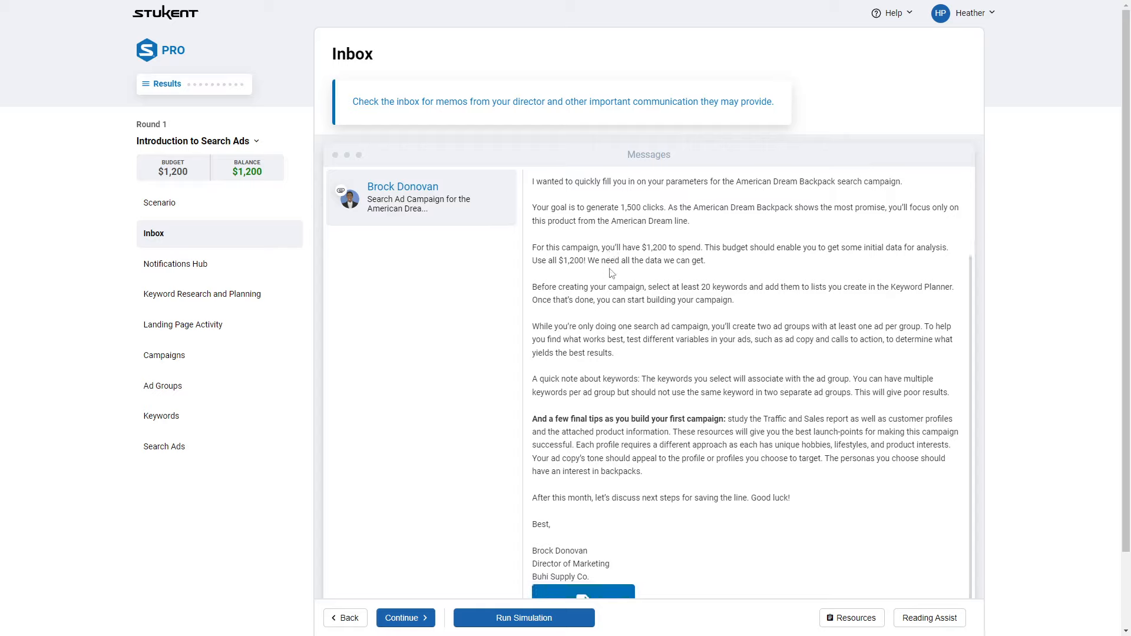
scroll(724, 383, up, 3)
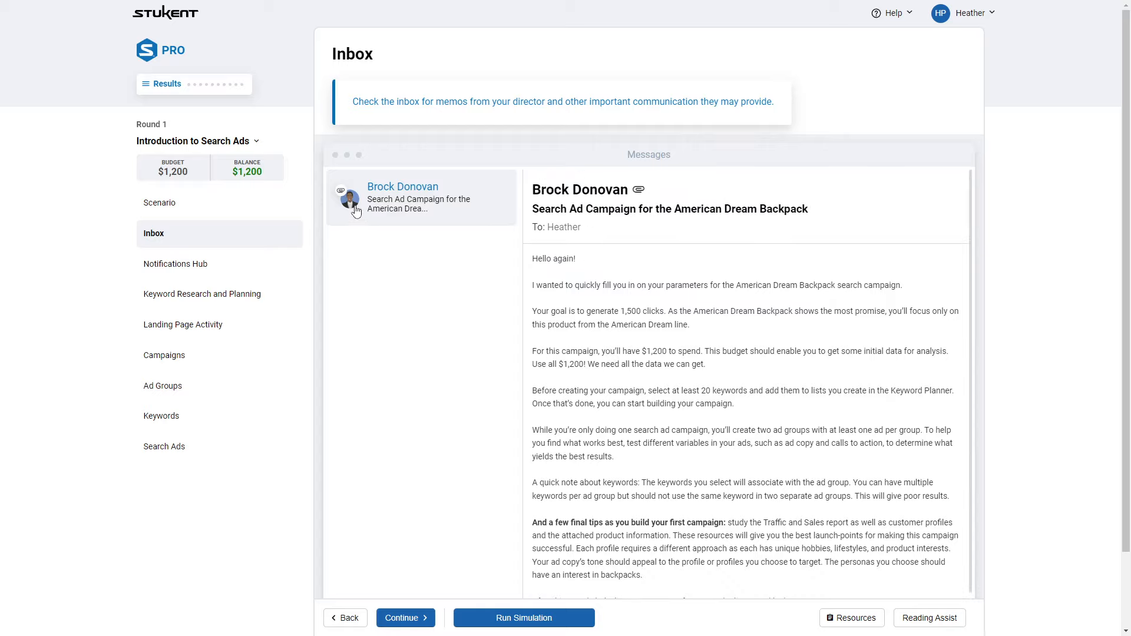
Review the Notifications Hub conversations with the intern, the director and the friend, including their response options
click(204, 271)
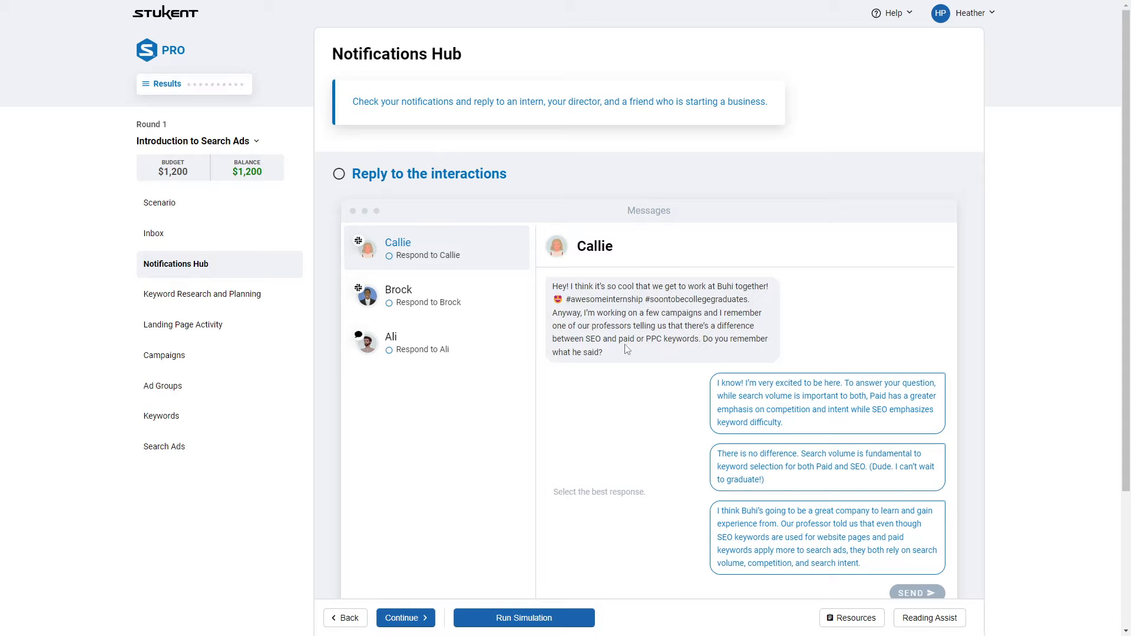
click(503, 305)
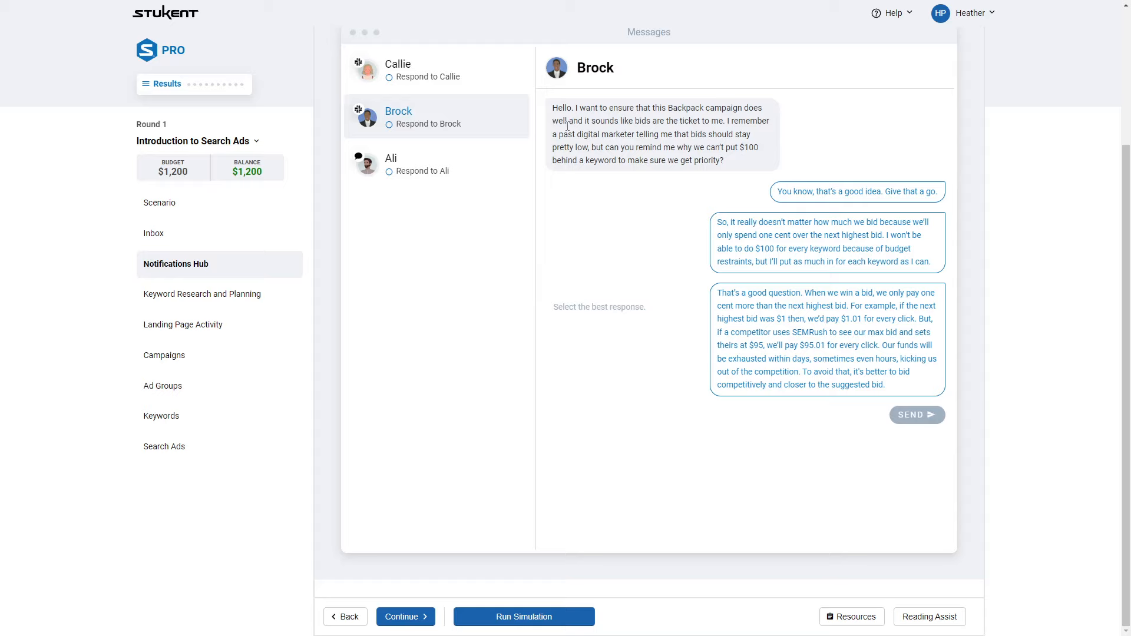
click(455, 169)
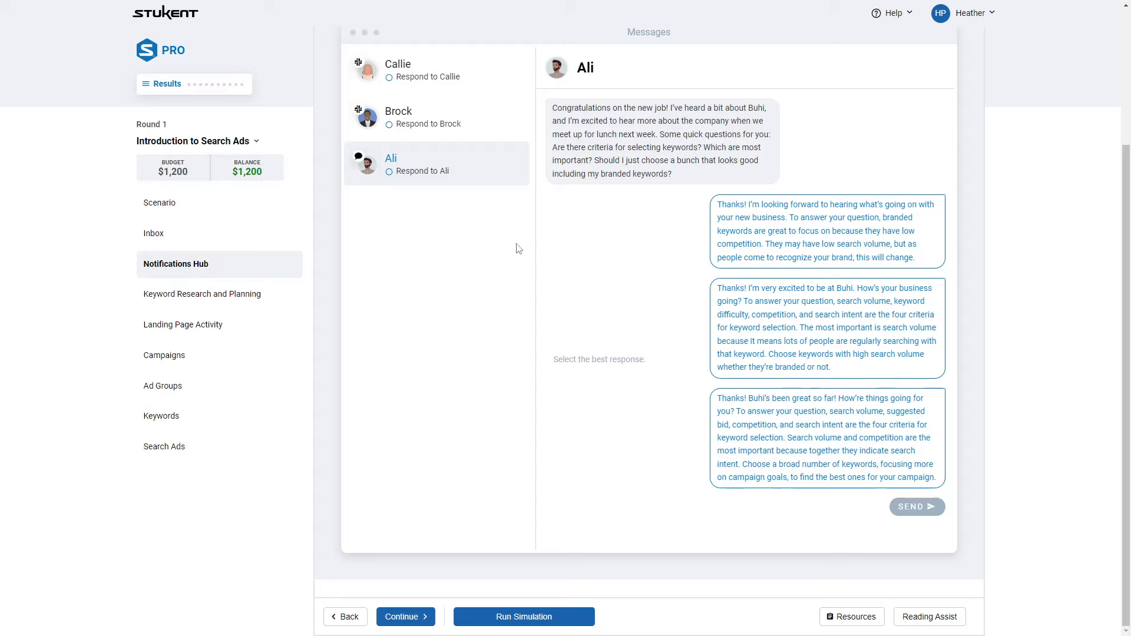
click(390, 128)
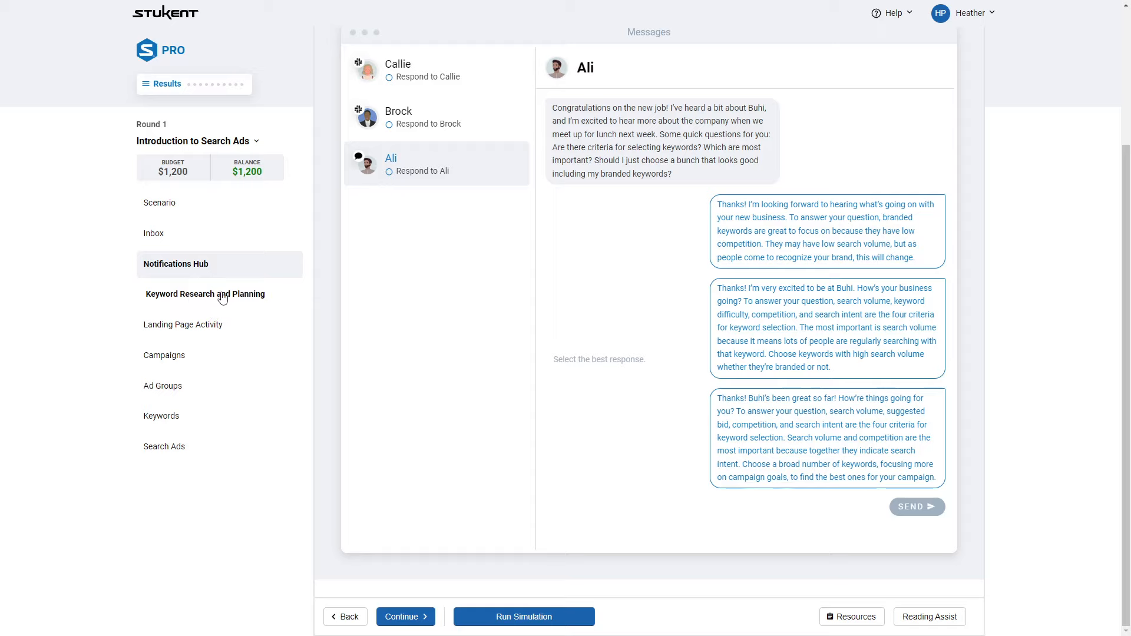
Examine the Keyword Research and Planning page, including the keyword selection criteria and the keyword search filters
click(152, 299)
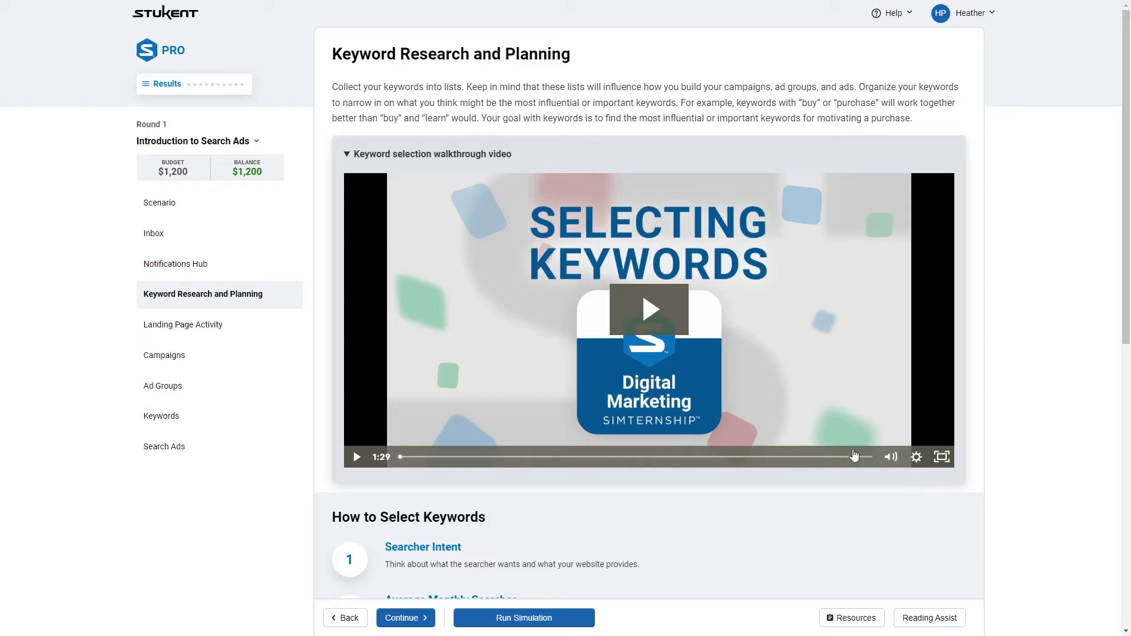
scroll(565, 551, down, 1)
scroll(565, 551, down, 5)
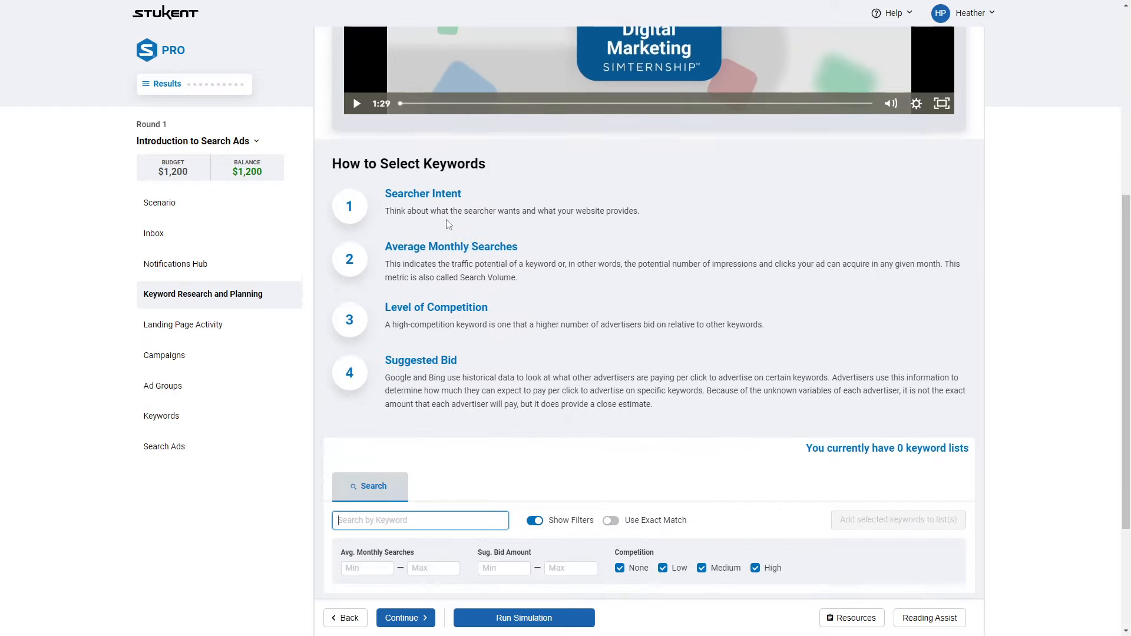
scroll(538, 406, down, 3)
scroll(626, 365, up, 2)
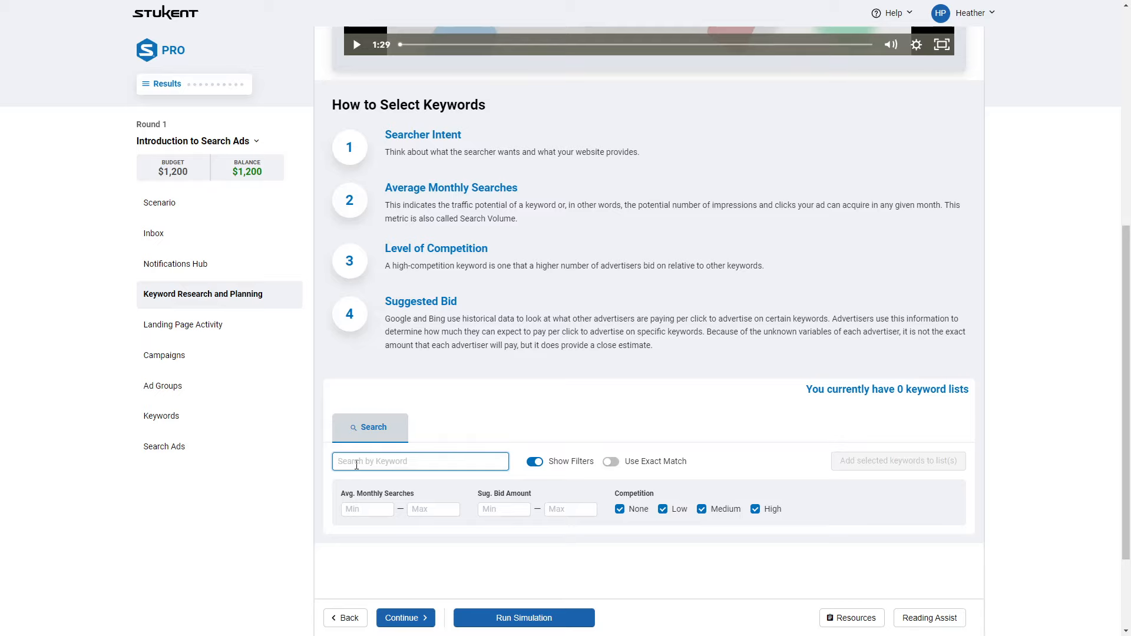
Open the round's resources and read the American Dream Backpack's product details, features, colors and customer feedback
click(855, 618)
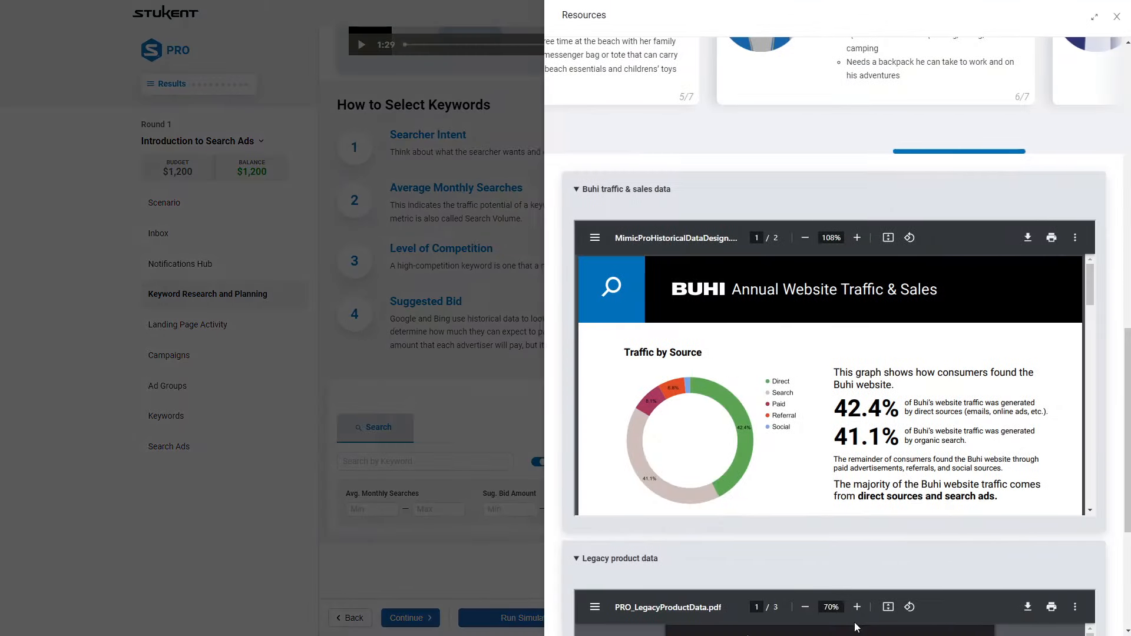
scroll(811, 372, up, 7)
scroll(810, 371, up, 7)
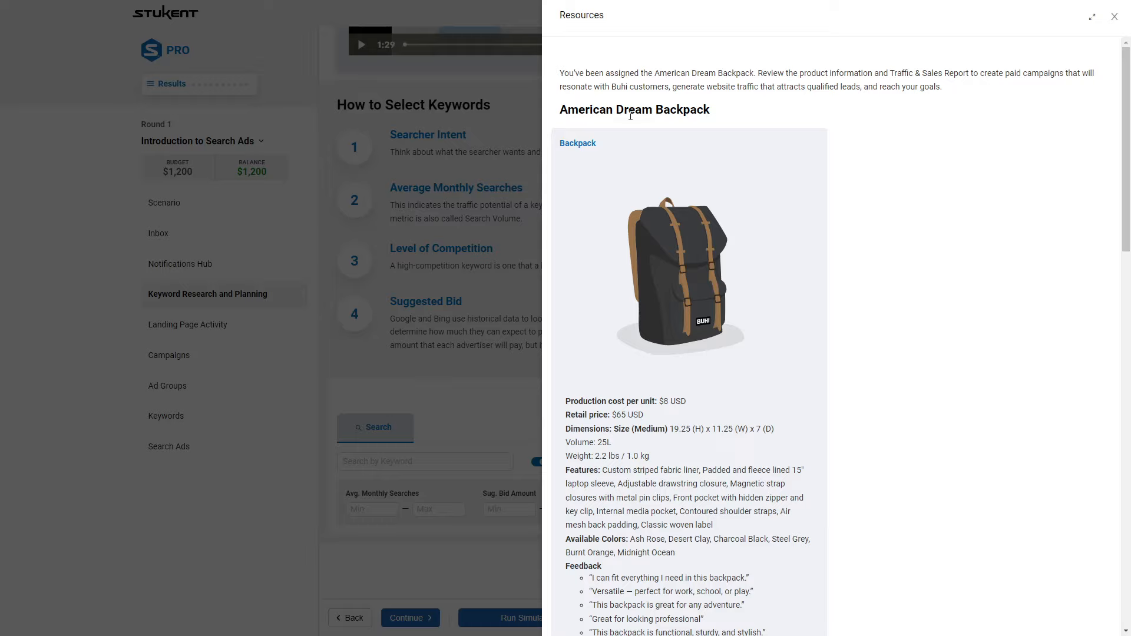
scroll(872, 409, down, 3)
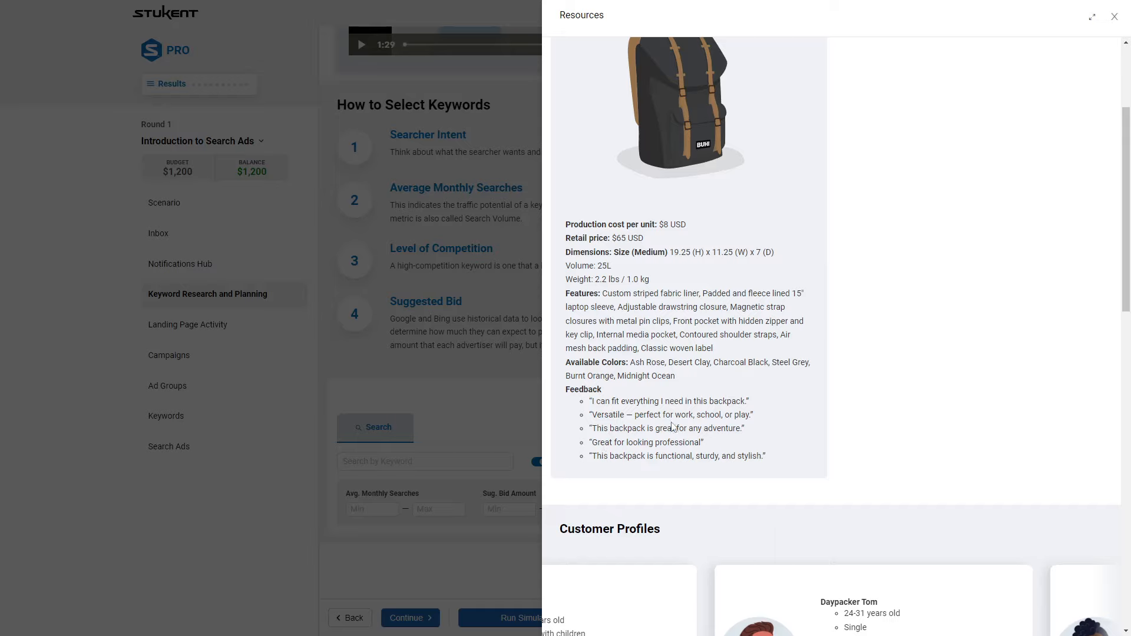
scroll(861, 456, up, 1)
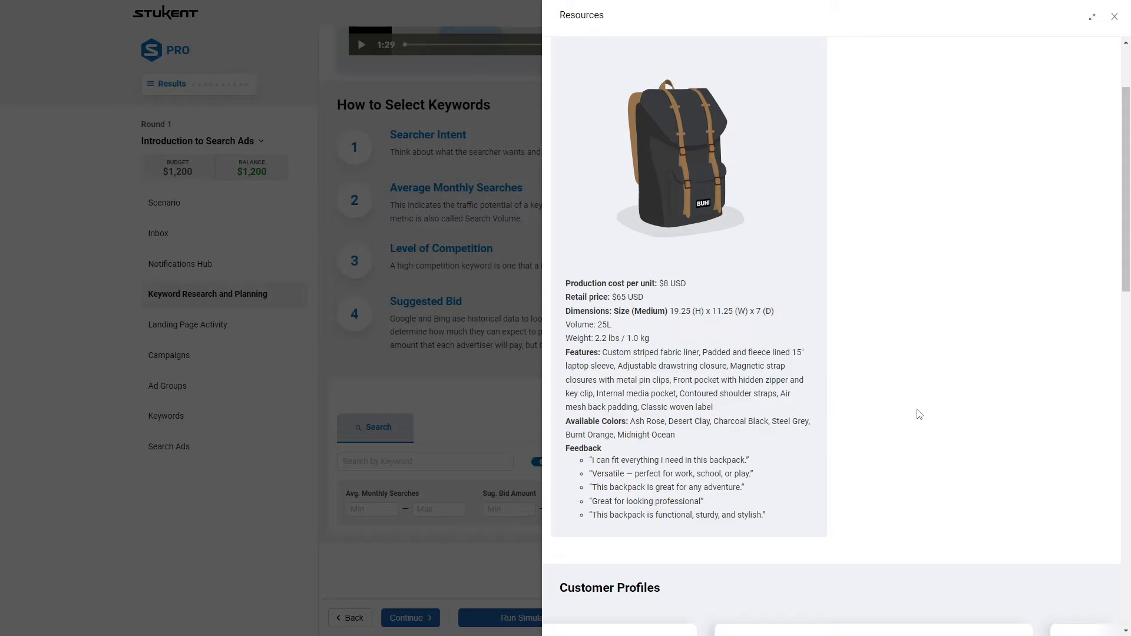
Go through every customer profile in the resources, checking which personas need a backpack, and return to the first profile
scroll(920, 414, down, 3)
scroll(843, 373, down, 2)
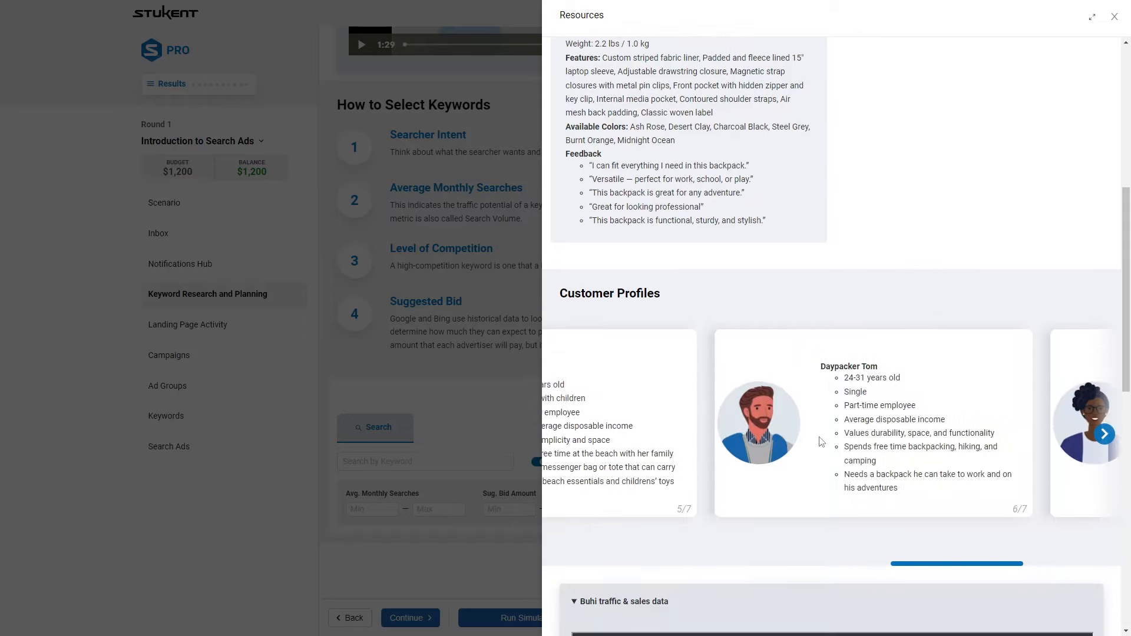
drag(968, 566, 604, 570)
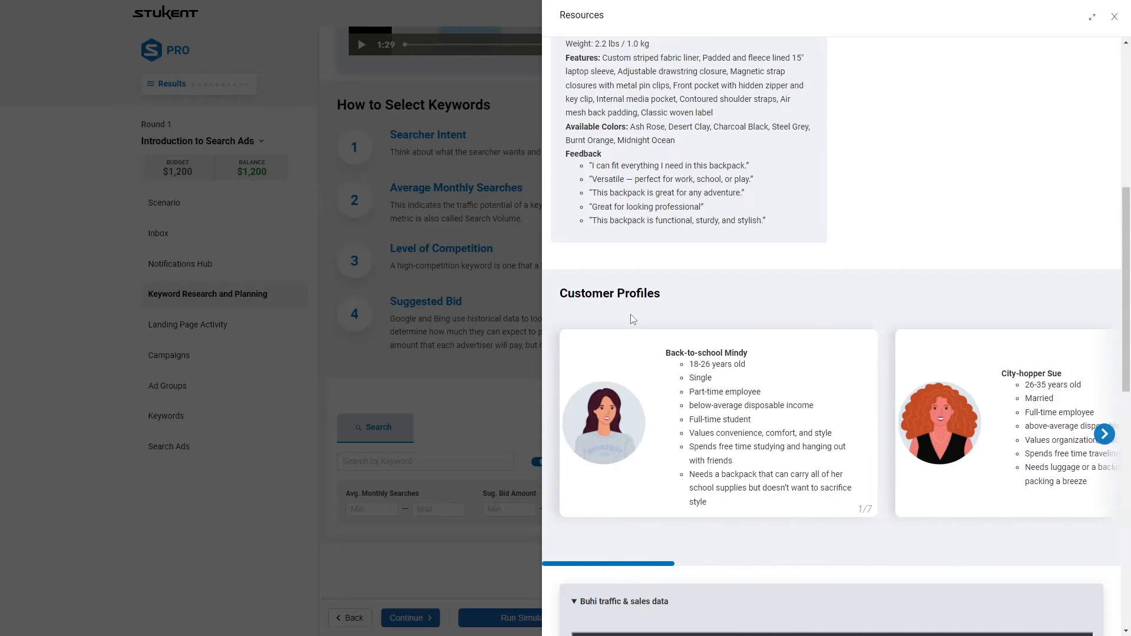
scroll(642, 318, down, 1)
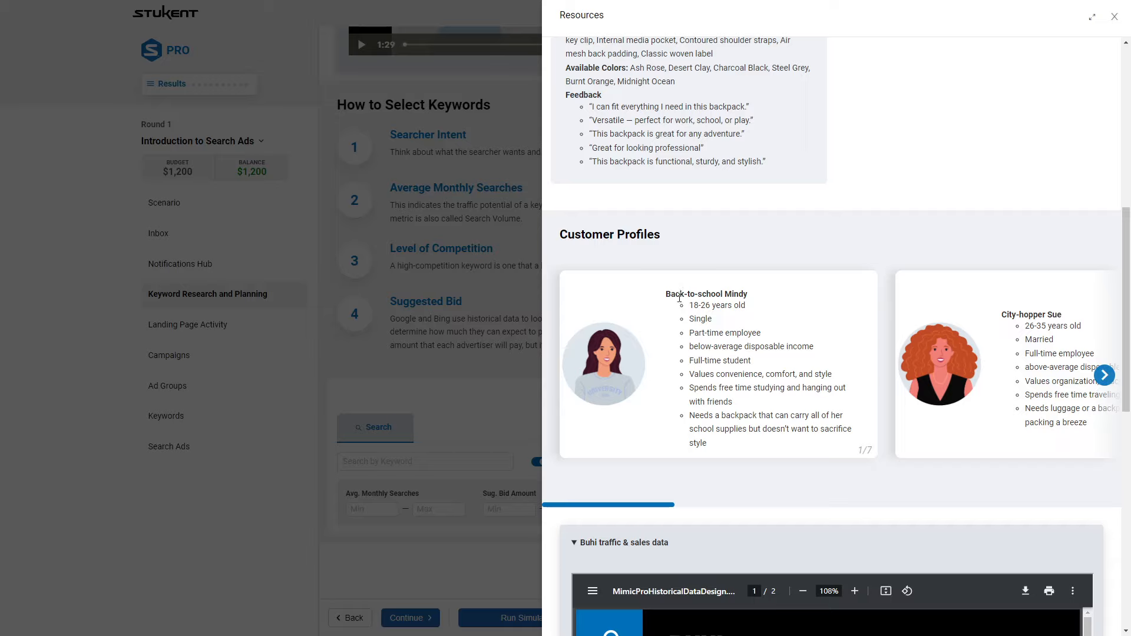
drag(663, 506, 728, 507)
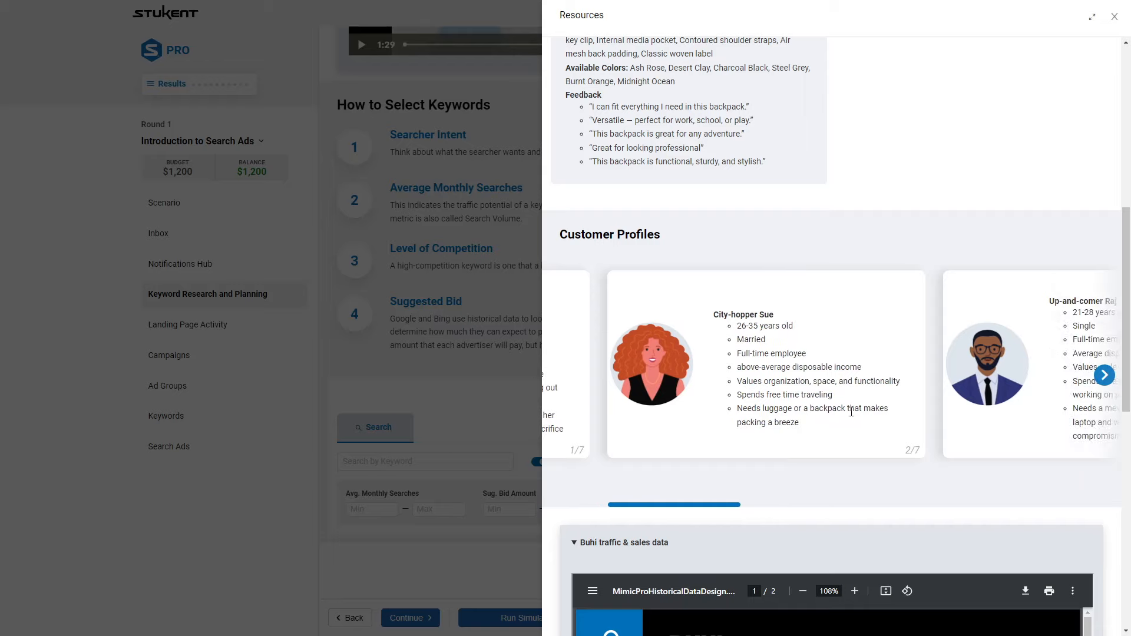
drag(727, 506, 807, 505)
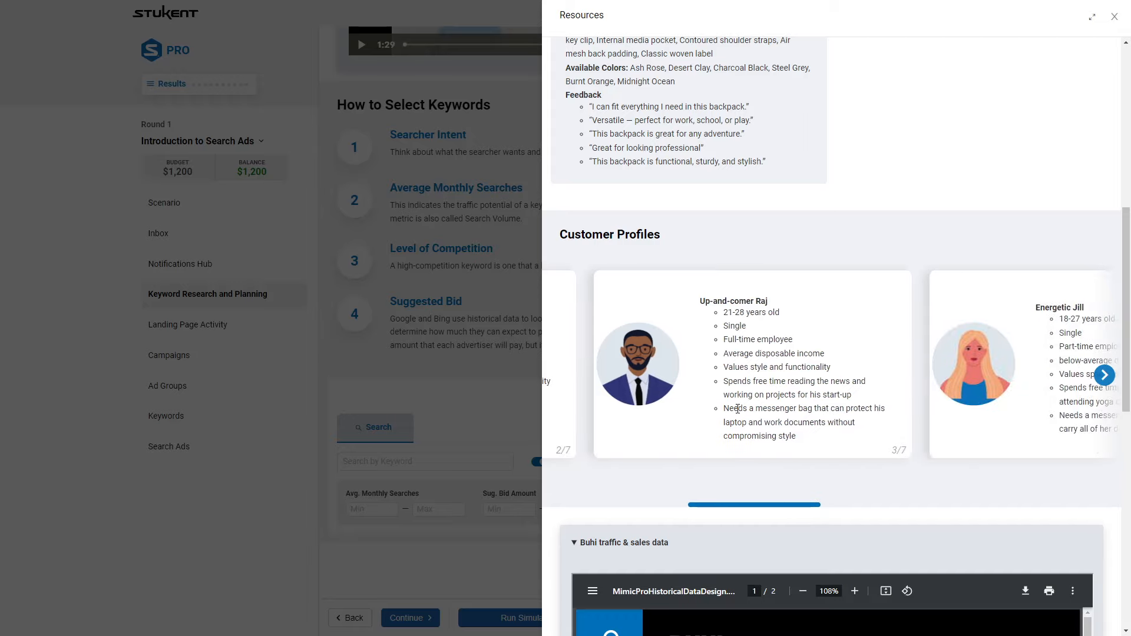
drag(740, 409, 814, 409)
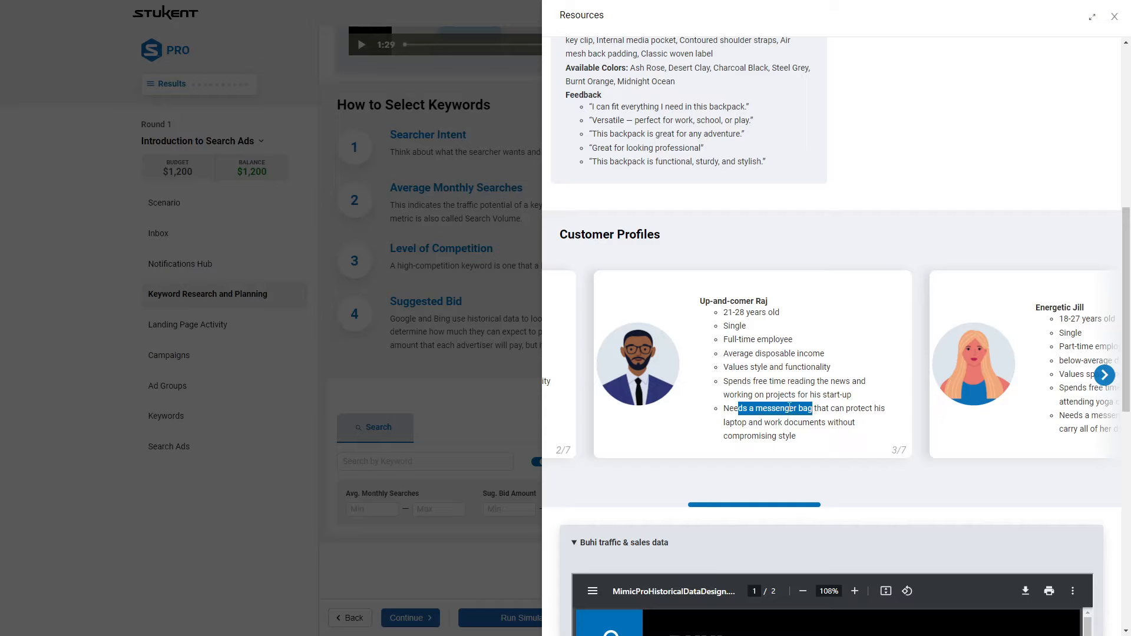
drag(768, 501, 848, 507)
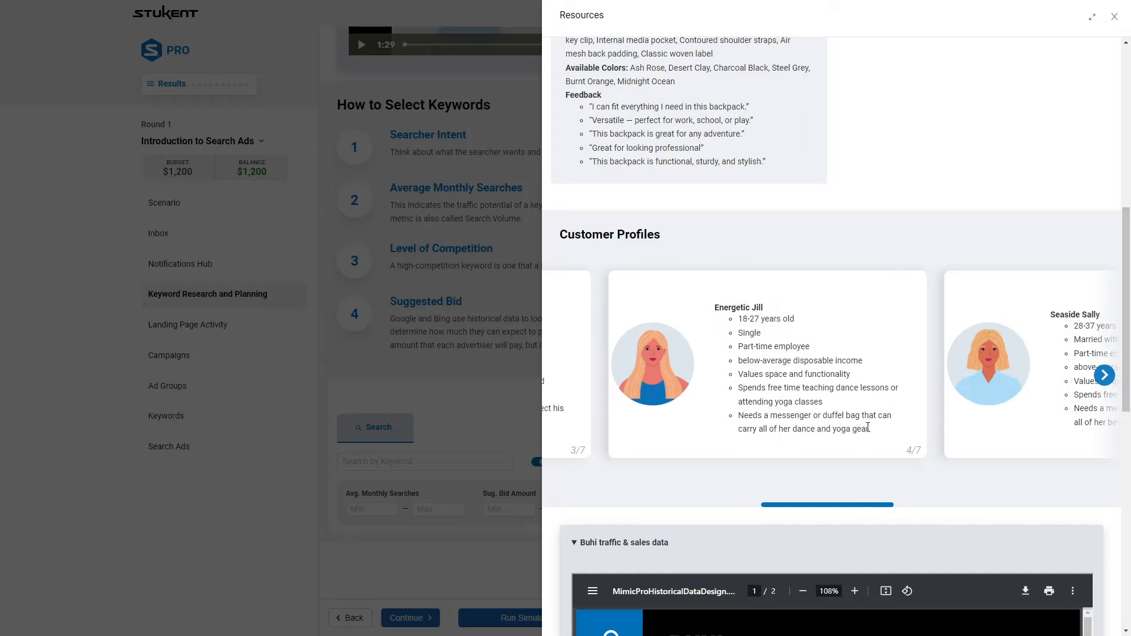
drag(848, 504, 917, 509)
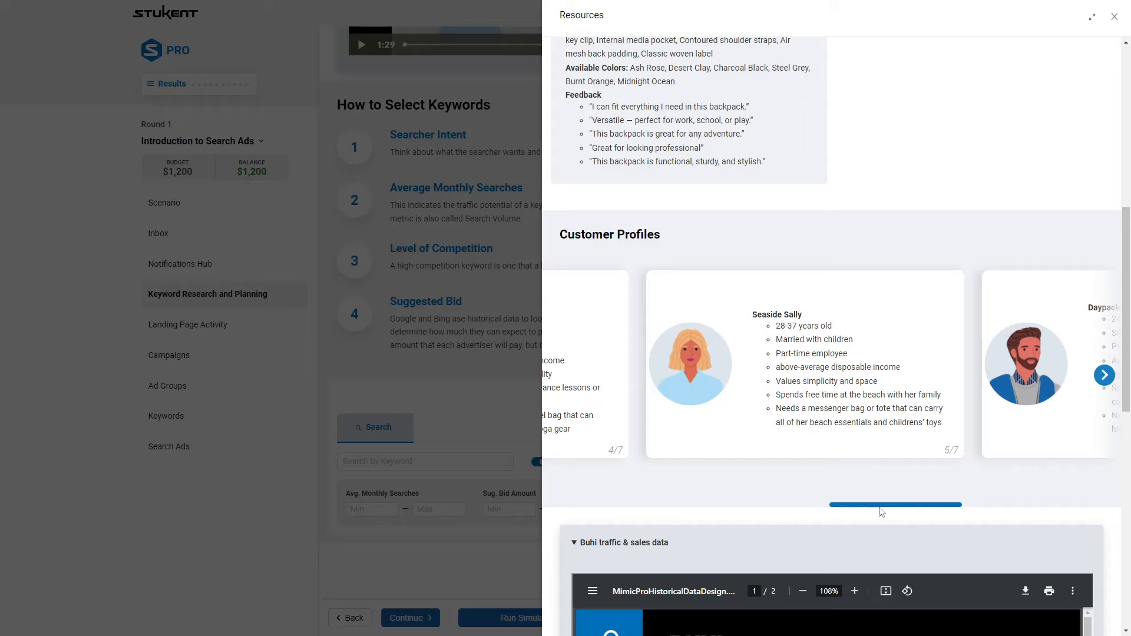
drag(881, 508, 978, 508)
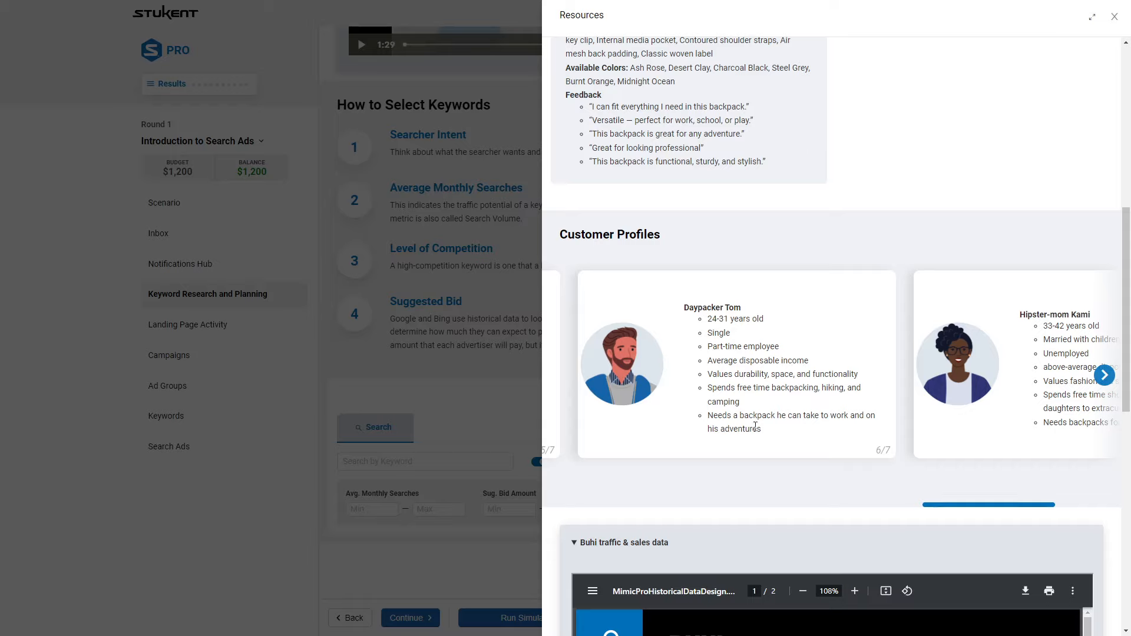
drag(946, 507, 967, 508)
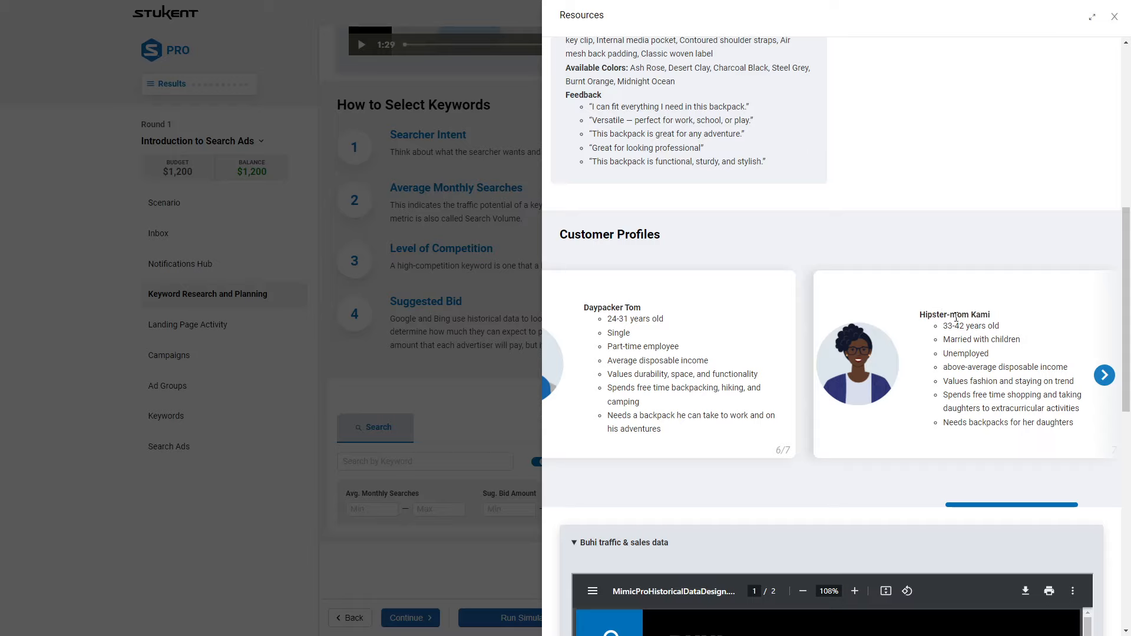
drag(1031, 508, 621, 512)
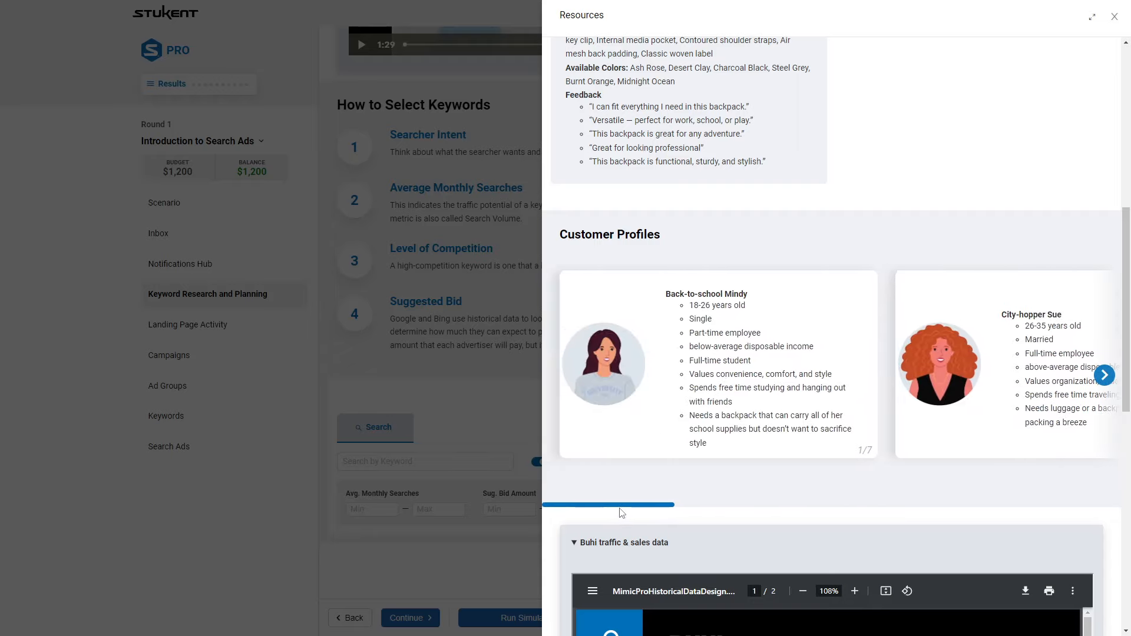
scroll(791, 423, up, 2)
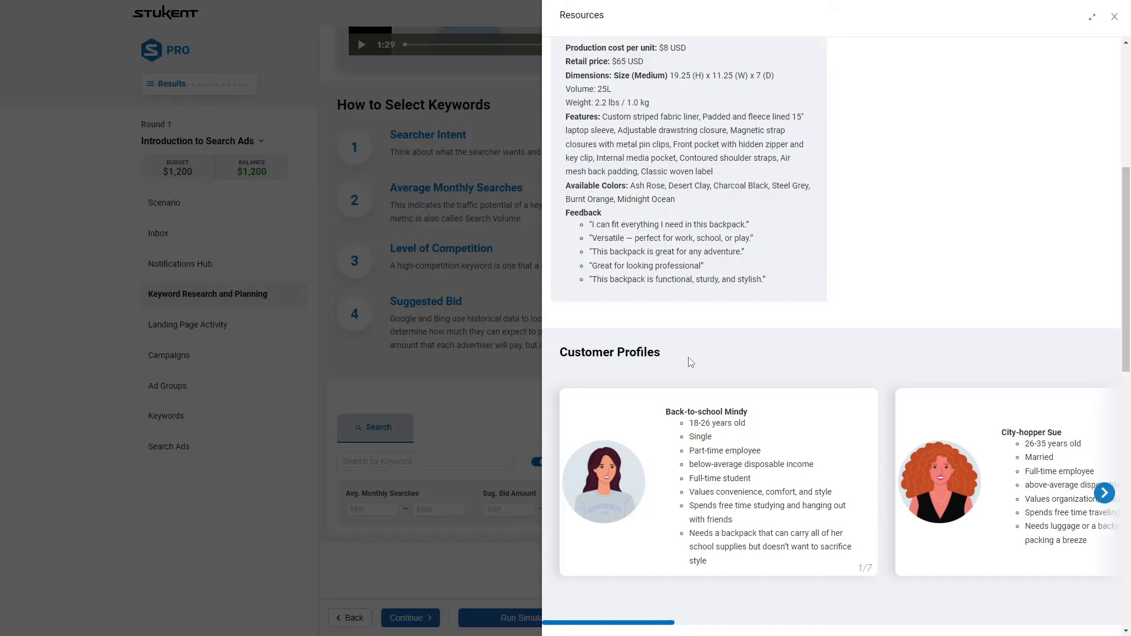
Examine both pages of the Buhi traffic and sales report for traffic sources, paid traffic, gender, age and parental status
scroll(688, 357, down, 1)
scroll(682, 362, down, 4)
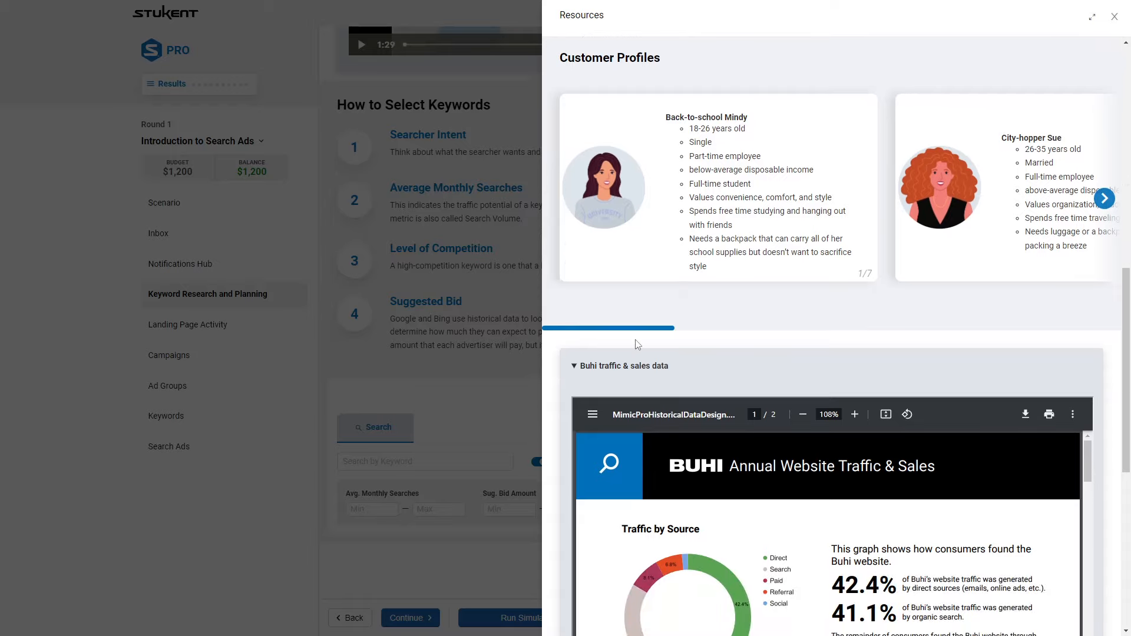
scroll(636, 343, down, 3)
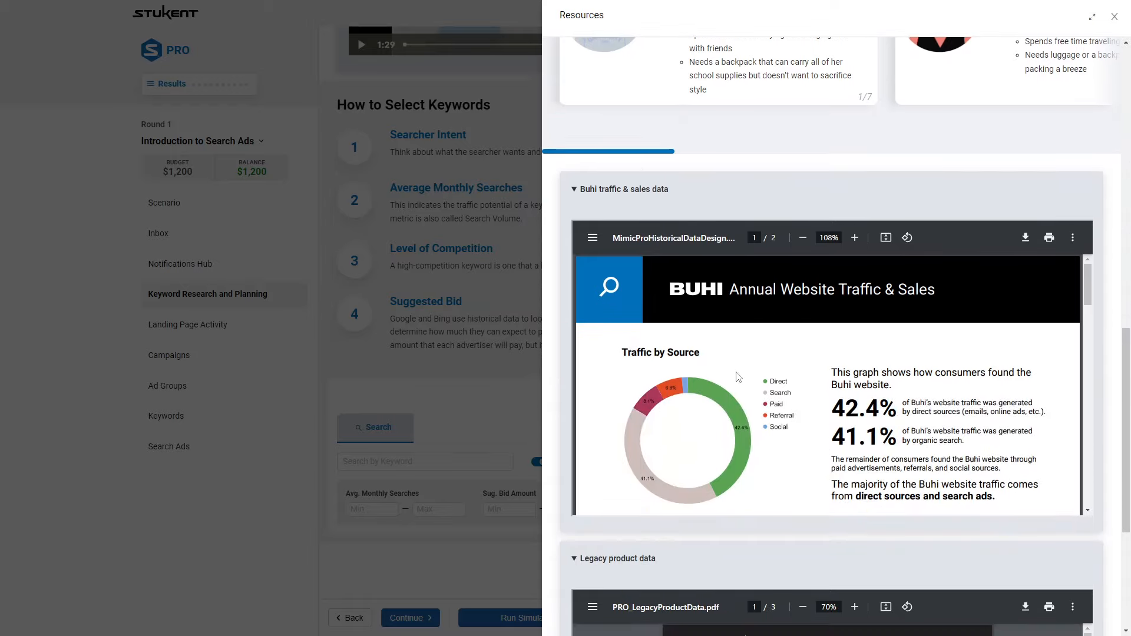
scroll(790, 392, down, 4)
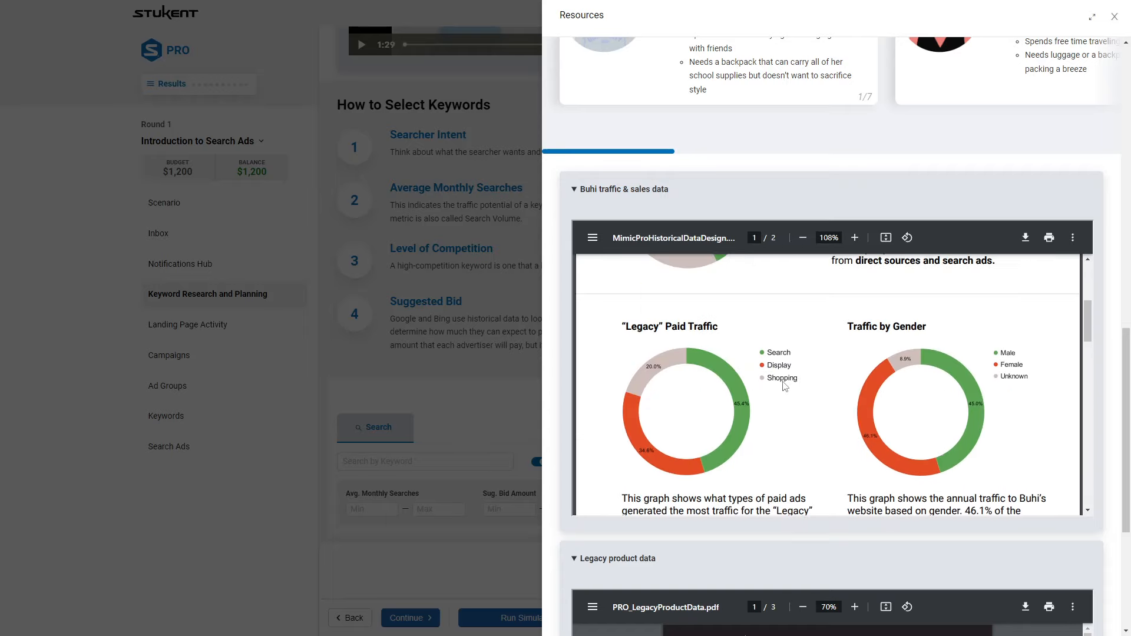
scroll(759, 386, down, 1)
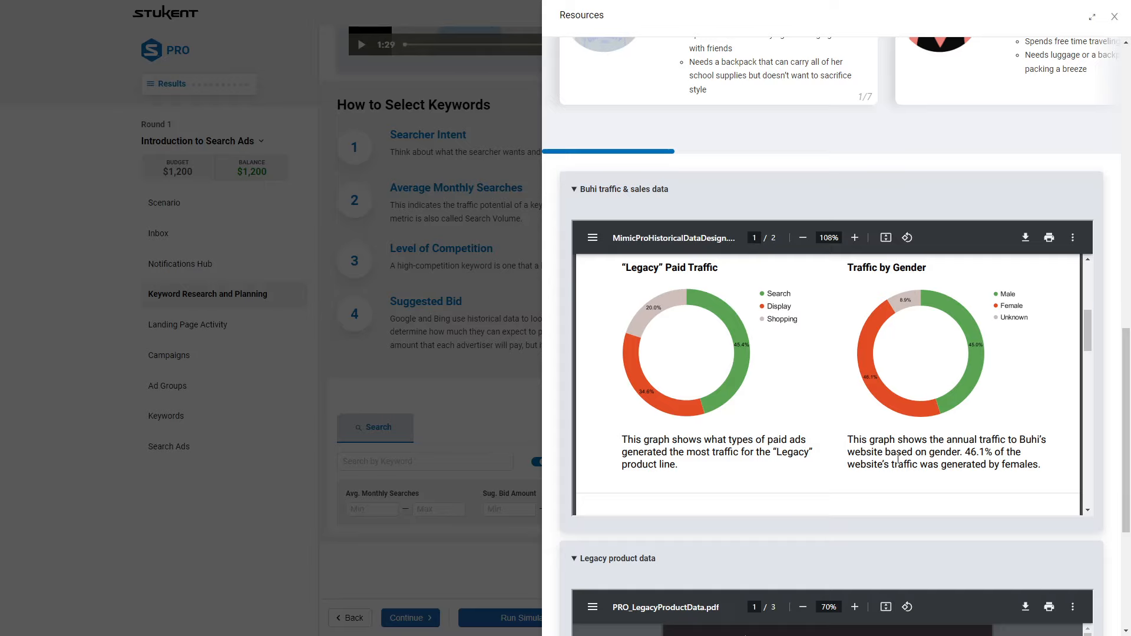
scroll(849, 448, down, 10)
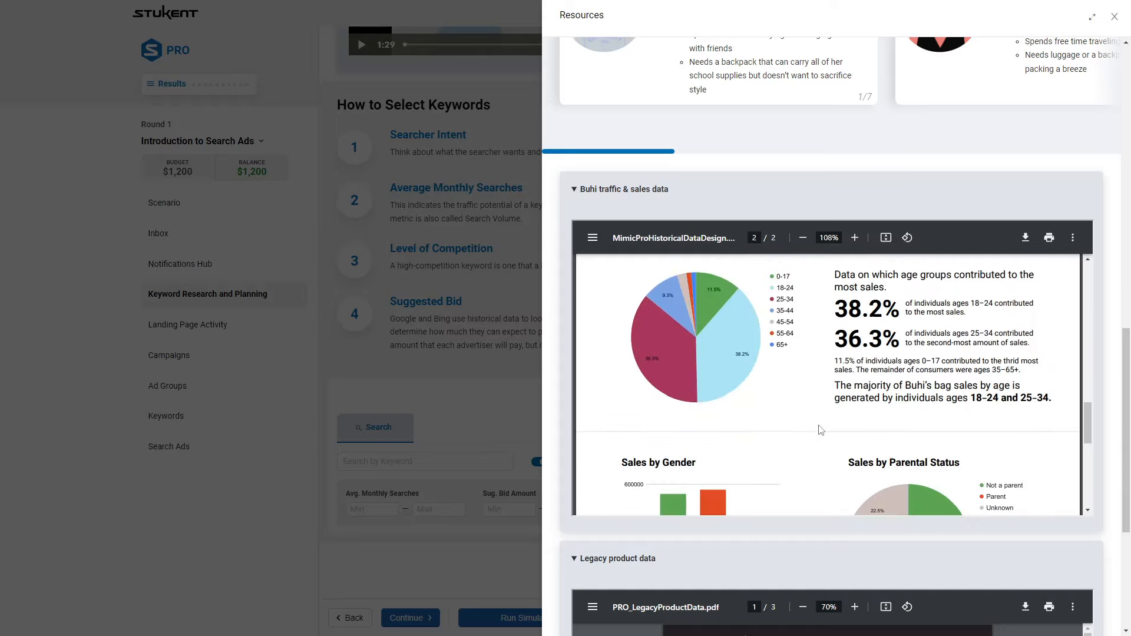
scroll(821, 430, down, 3)
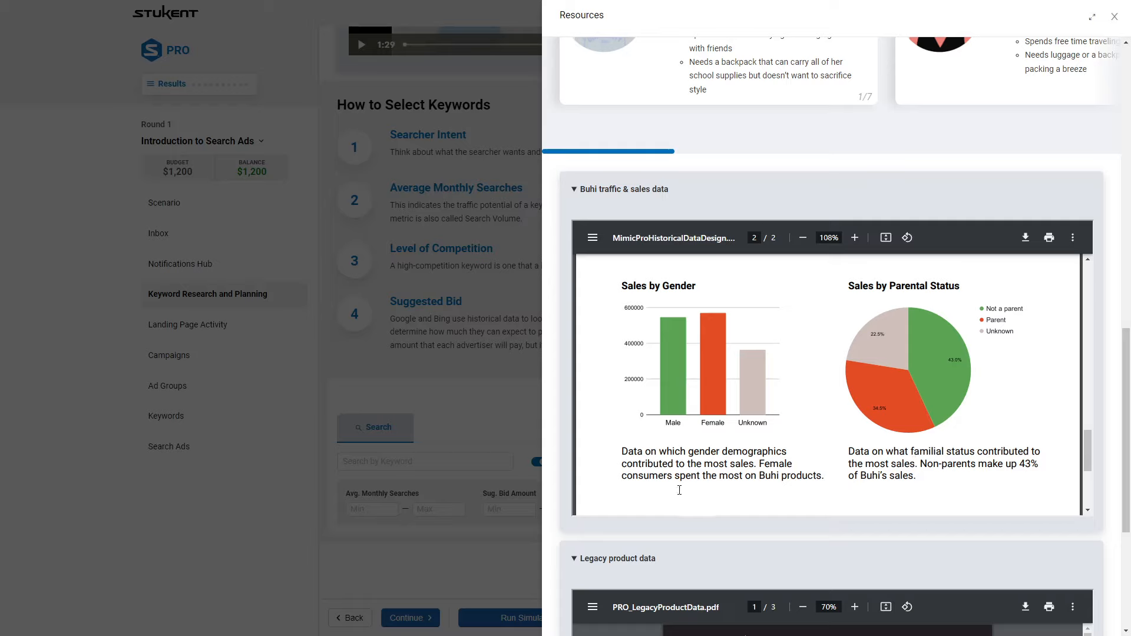
scroll(707, 507, down, 4)
Recheck the Sales by Age chart and compare its age groups with the last customer profile
scroll(752, 449, up, 7)
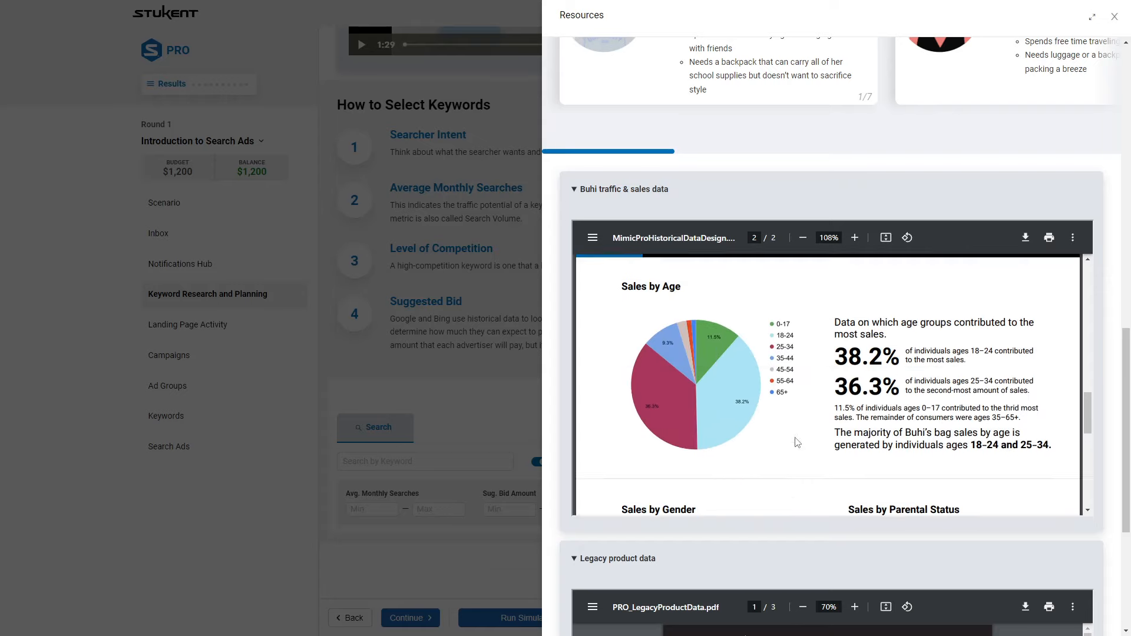
scroll(796, 442, up, 1)
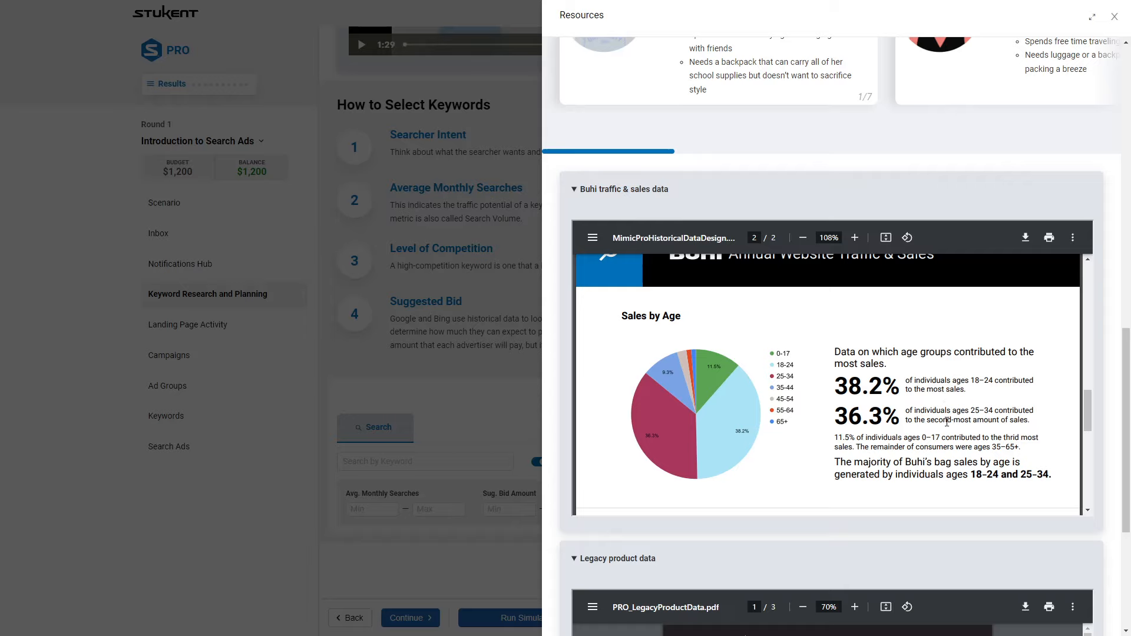
scroll(952, 136, up, 3)
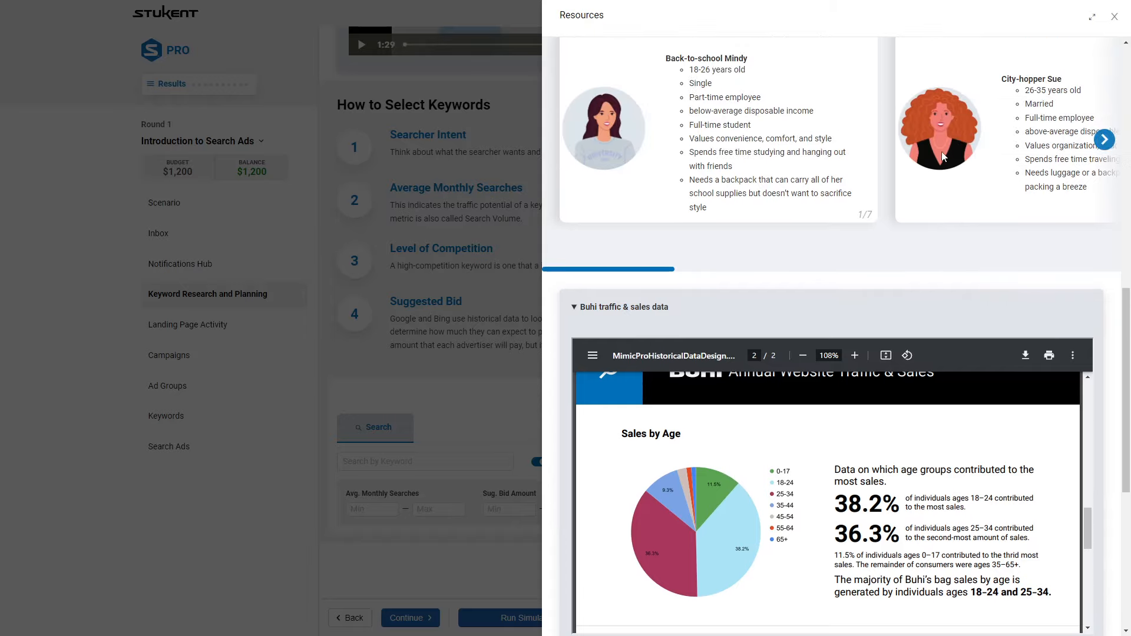
drag(641, 330, 1061, 335)
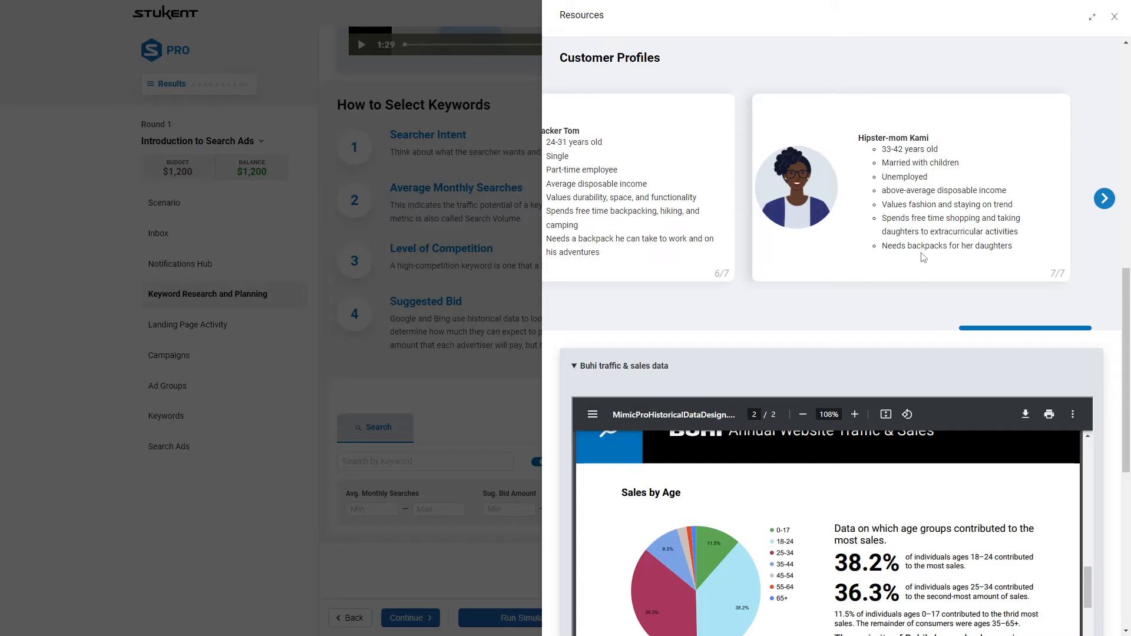
Review the sales by age, gender and parental status against the hipster-mom profile, and return to the first customer profile
scroll(922, 276, down, 1)
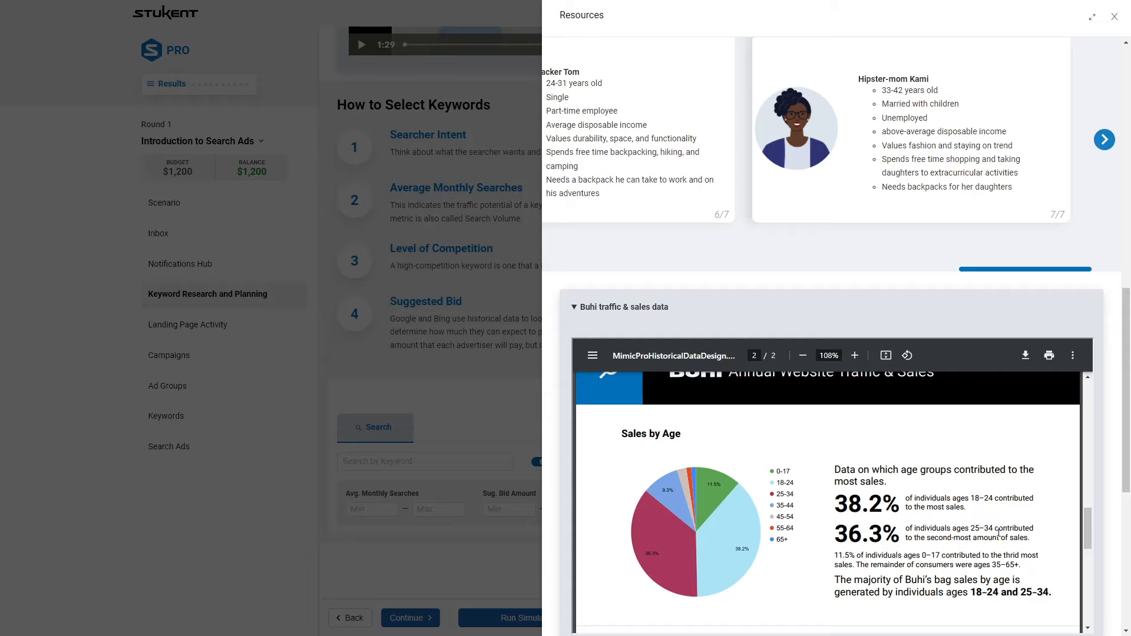
scroll(988, 522, down, 6)
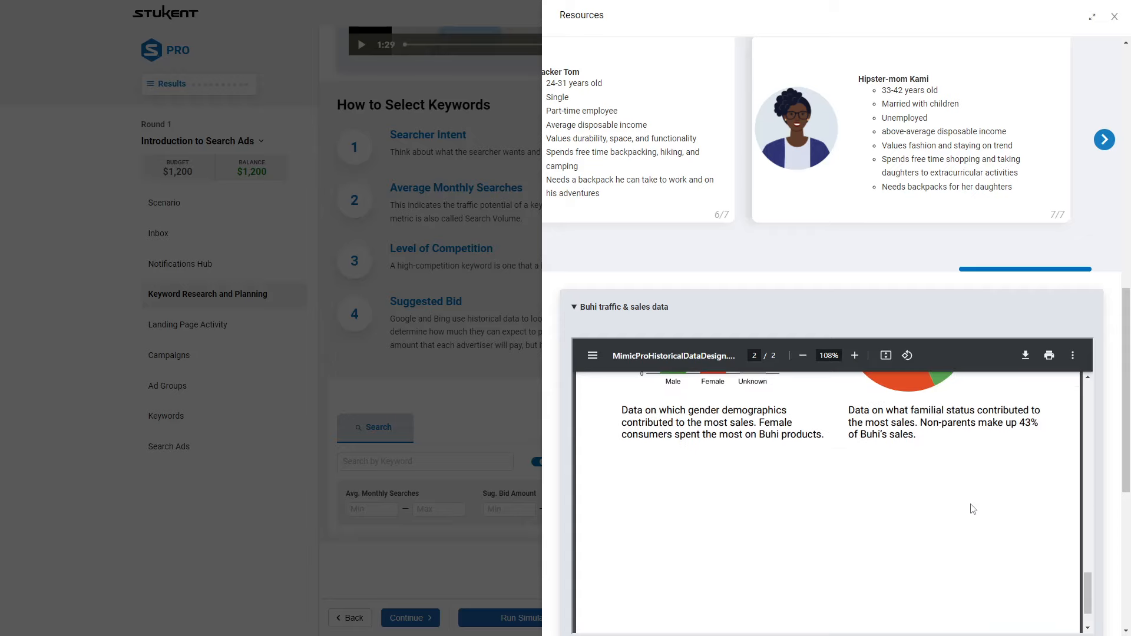
scroll(973, 501, up, 2)
scroll(977, 494, up, 1)
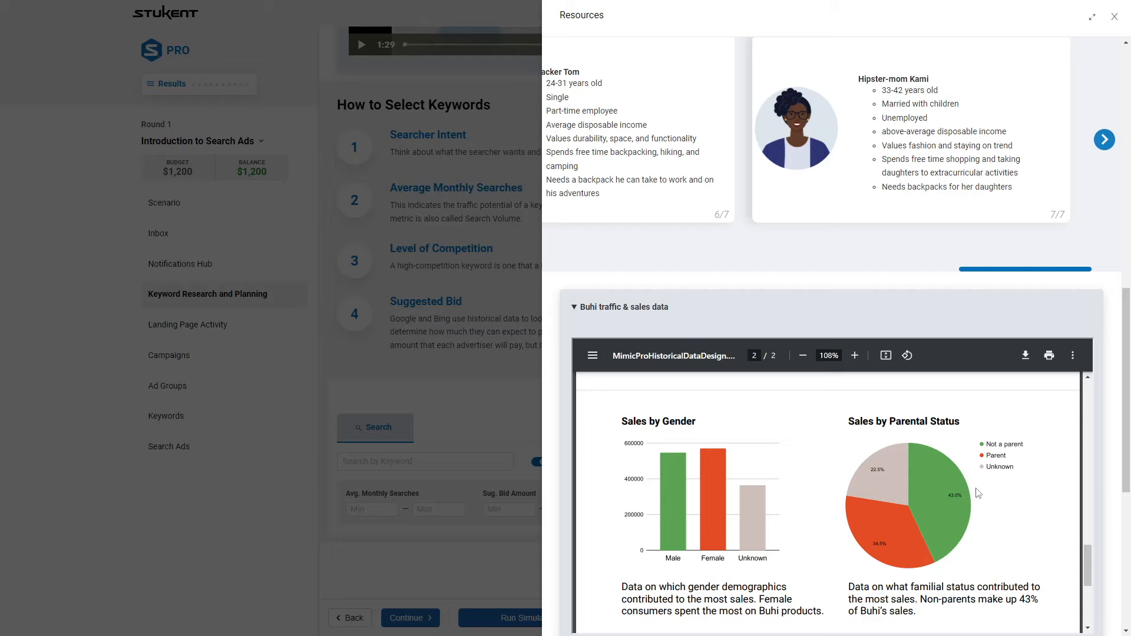
scroll(978, 492, up, 3)
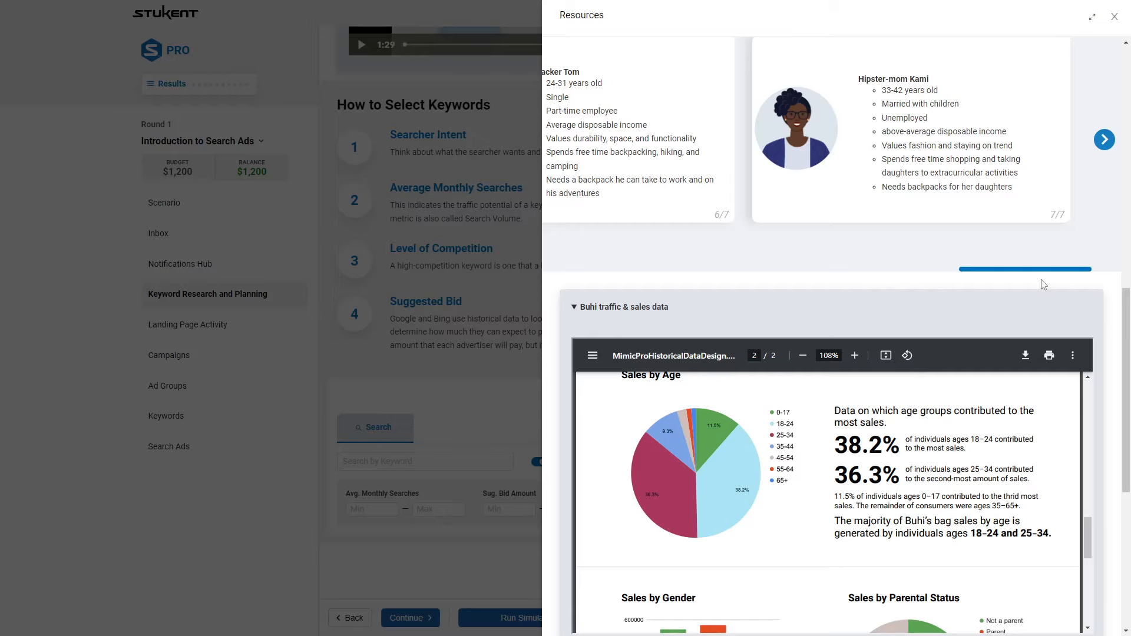
scroll(1017, 271, up, 1)
drag(1035, 331, 616, 333)
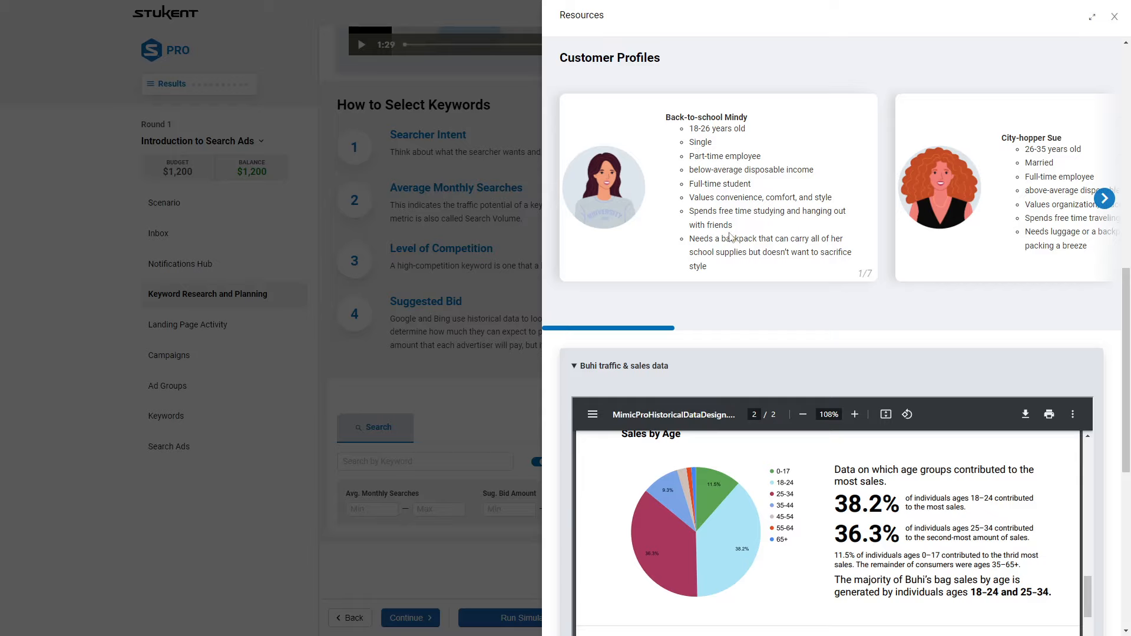
Compare the gender and parental status charts with the back-to-school profile, and the backpack's features and feedback with the daypacker profile
scroll(910, 512, down, 3)
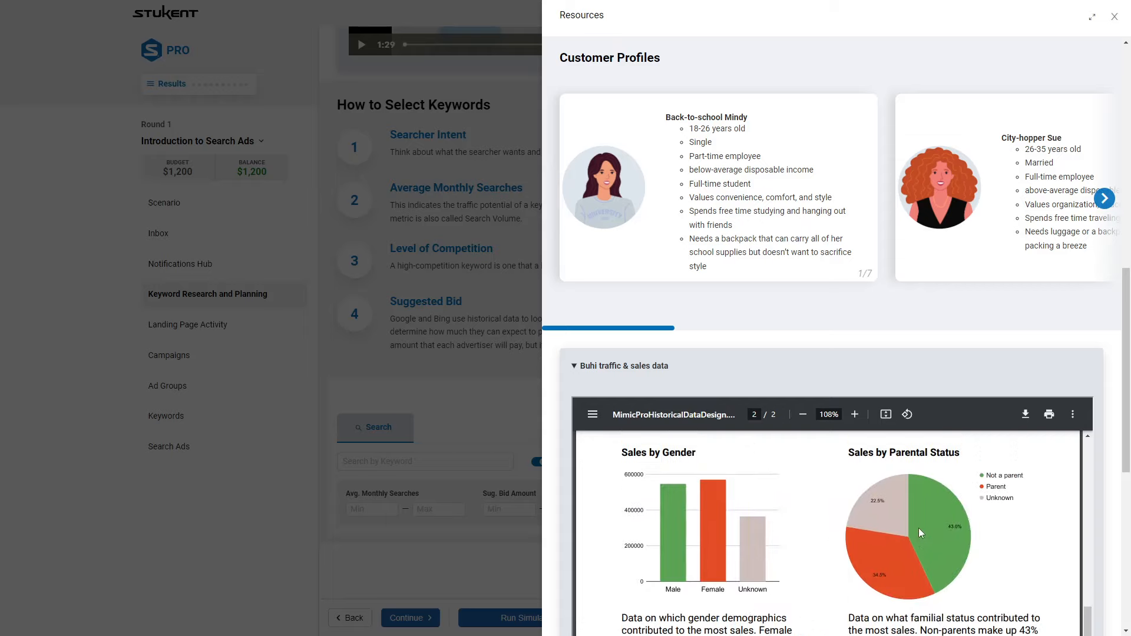
scroll(921, 532, up, 1)
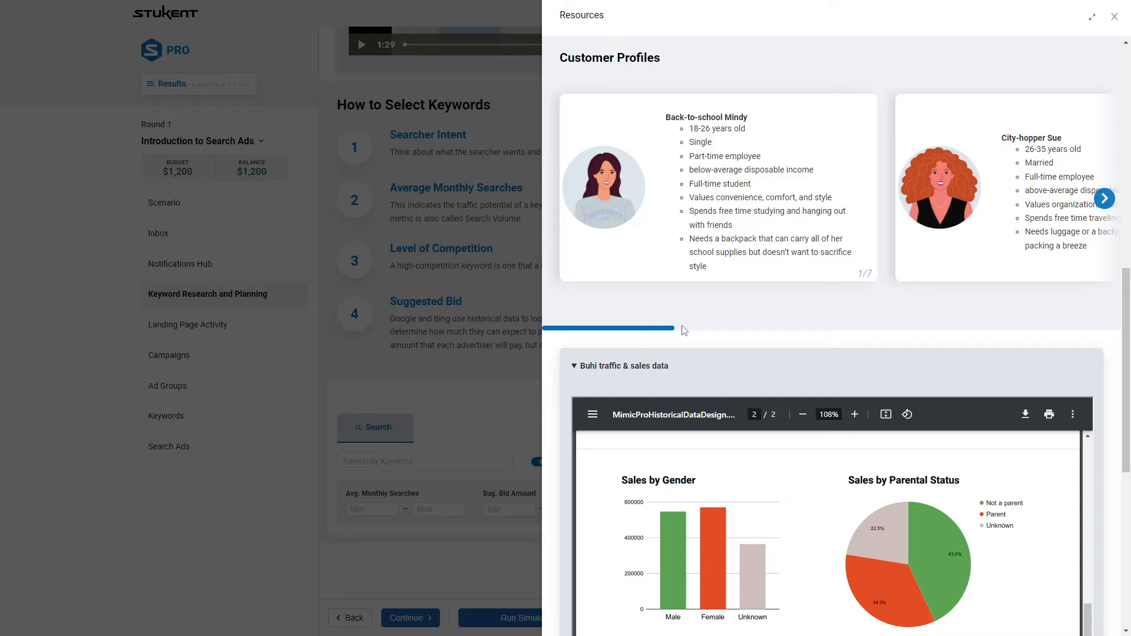
drag(669, 328, 1028, 335)
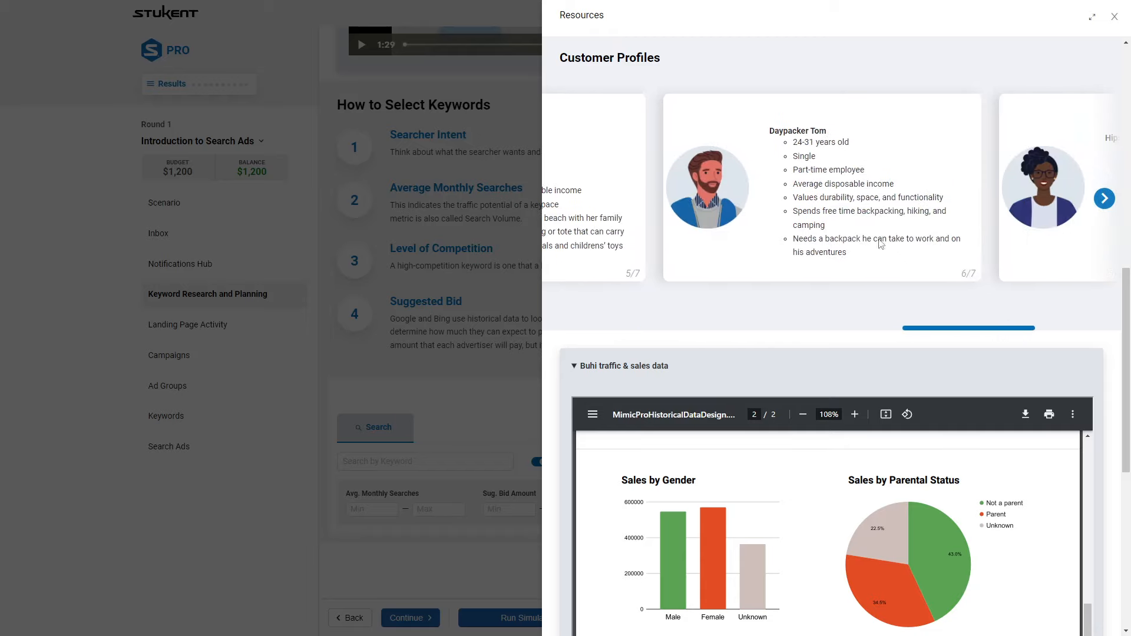
scroll(867, 300, up, 4)
scroll(866, 301, up, 4)
scroll(704, 351, down, 3)
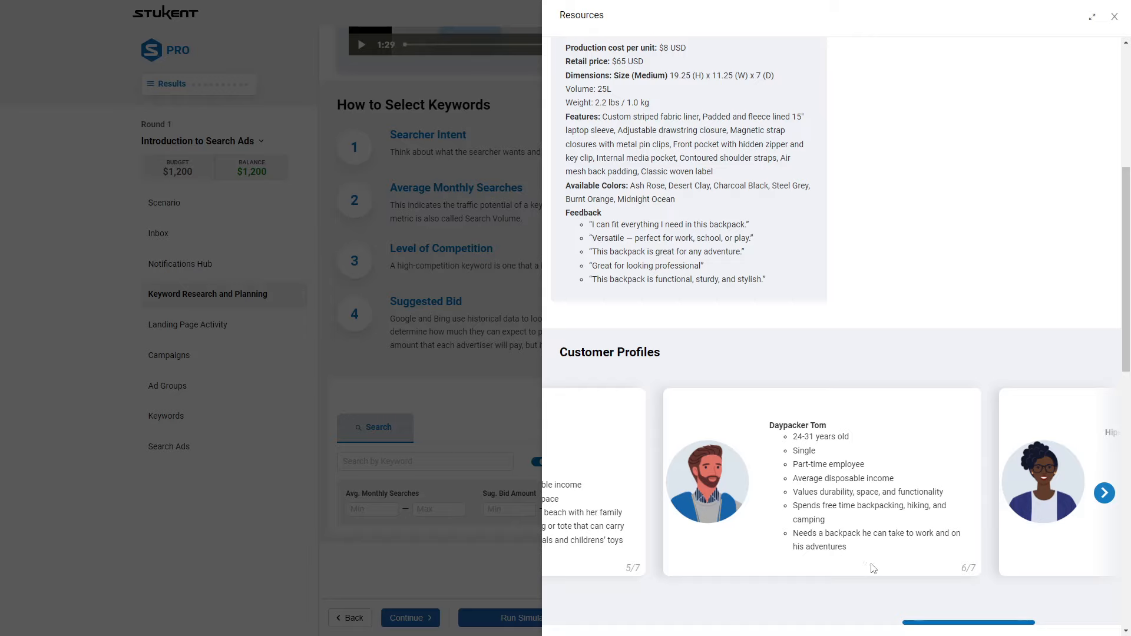
scroll(841, 398, down, 1)
scroll(841, 394, down, 4)
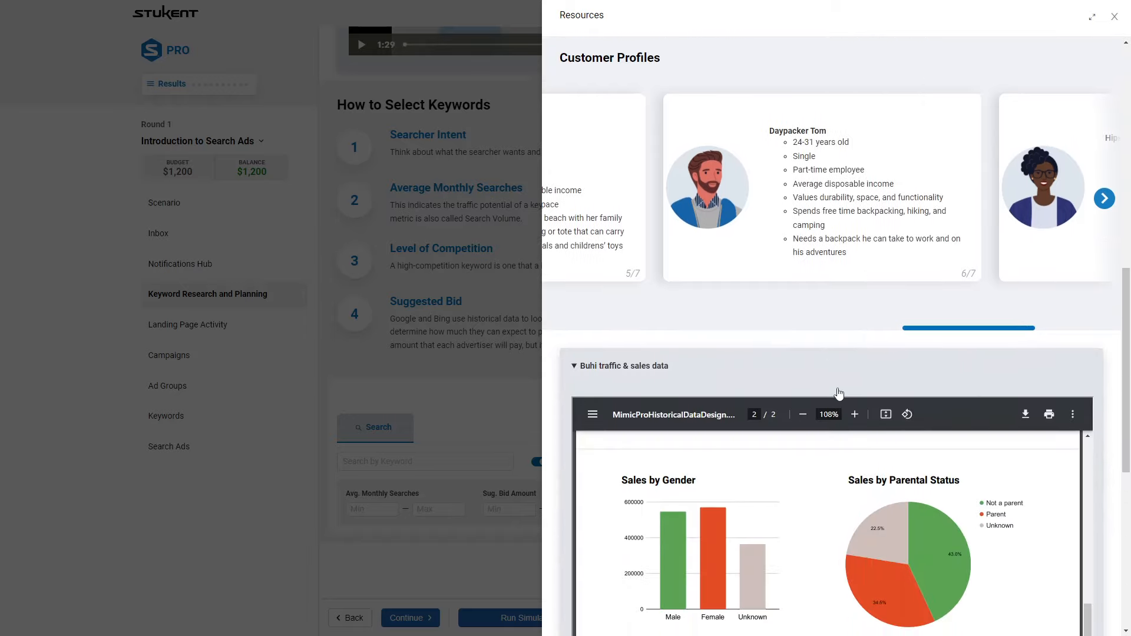
scroll(841, 391, down, 3)
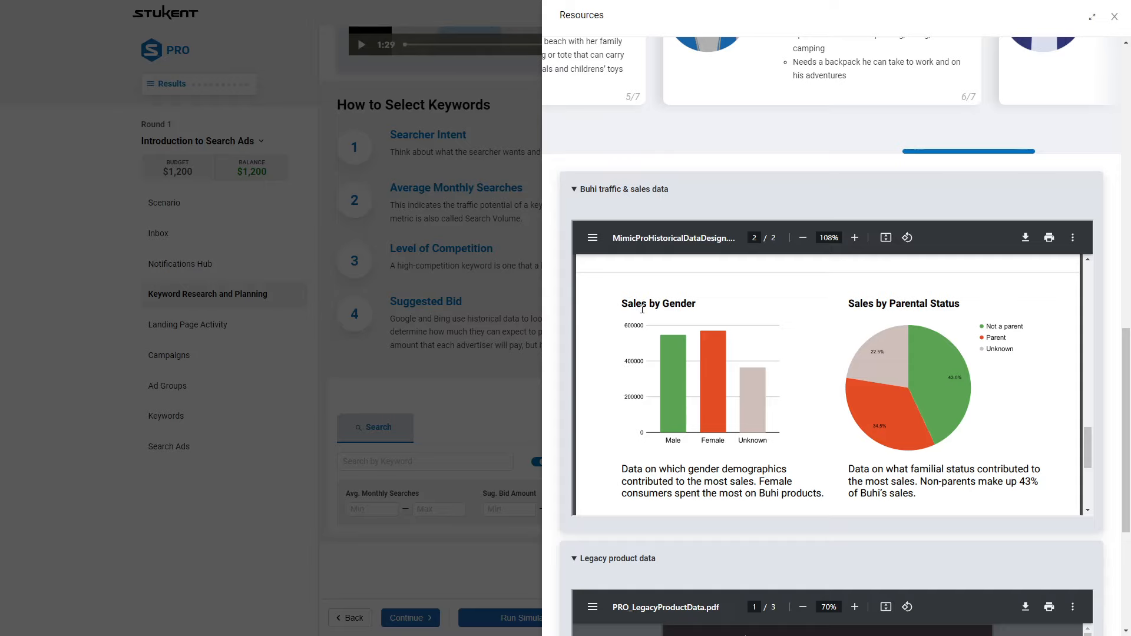
Recheck the Sales by Age chart and bring up the back-to-school customer profile beside the backpack's customer feedback
scroll(817, 354, up, 4)
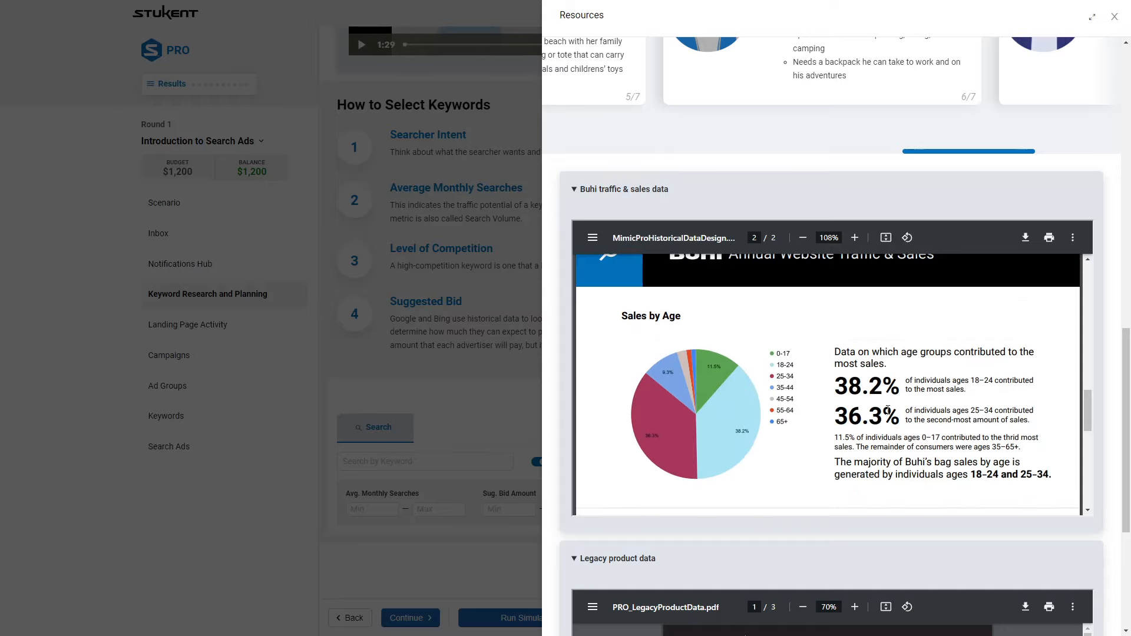
scroll(858, 192, up, 4)
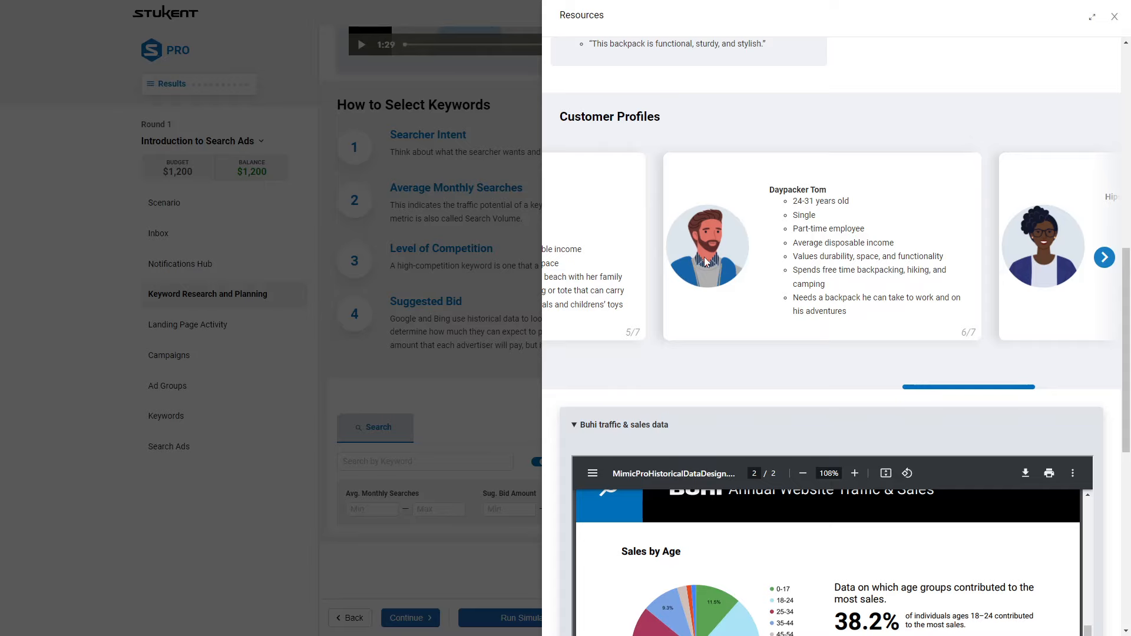
drag(959, 386, 601, 385)
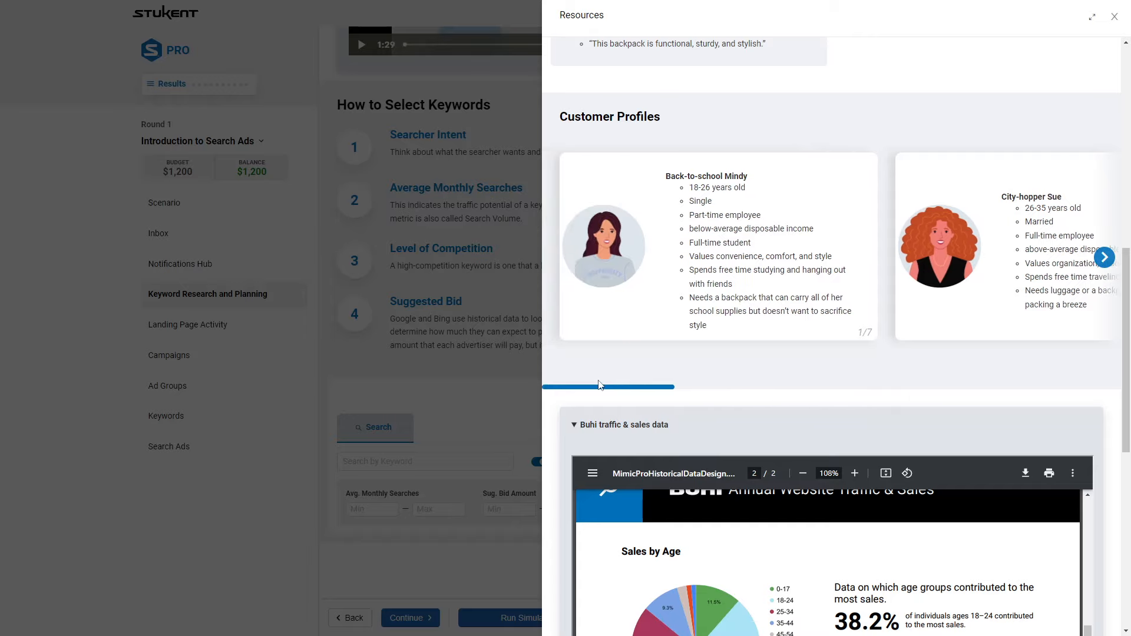
scroll(751, 392, up, 1)
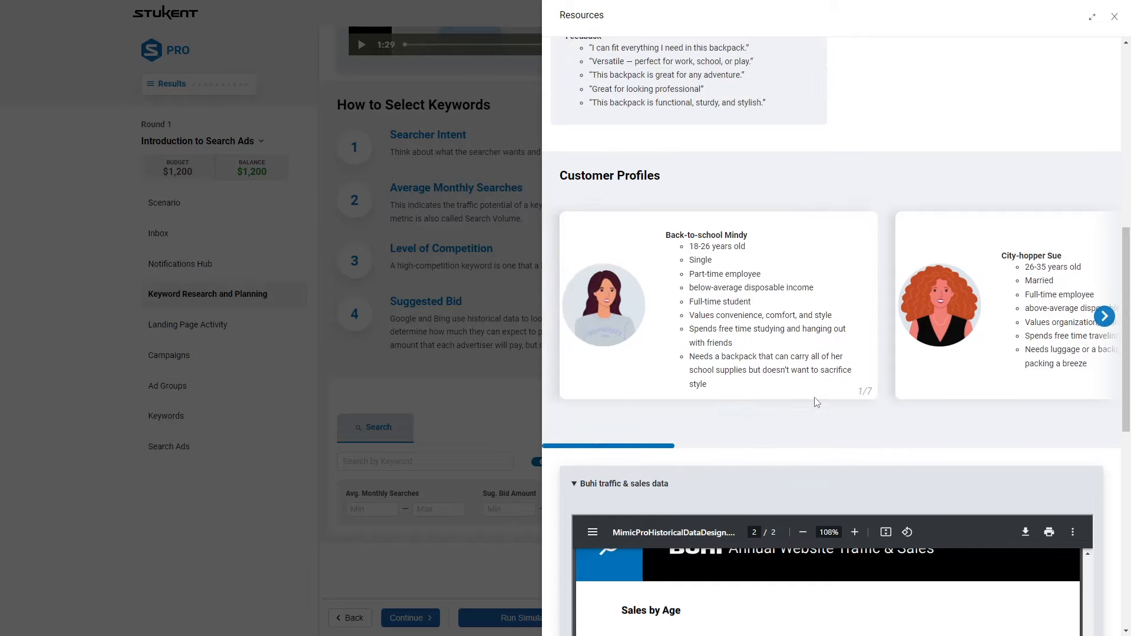
scroll(817, 390, up, 2)
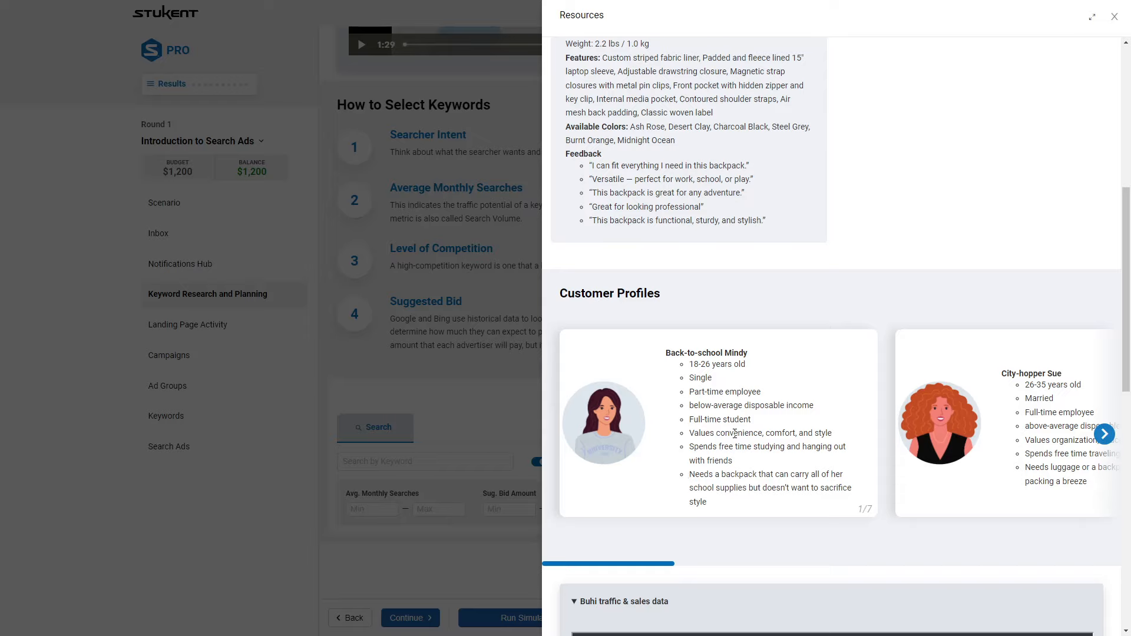
Highlight the back-to-school profile's values, free-time activities and backpack needs to pick out ideas for search keywords
drag(728, 432, 830, 434)
drag(758, 474, 740, 487)
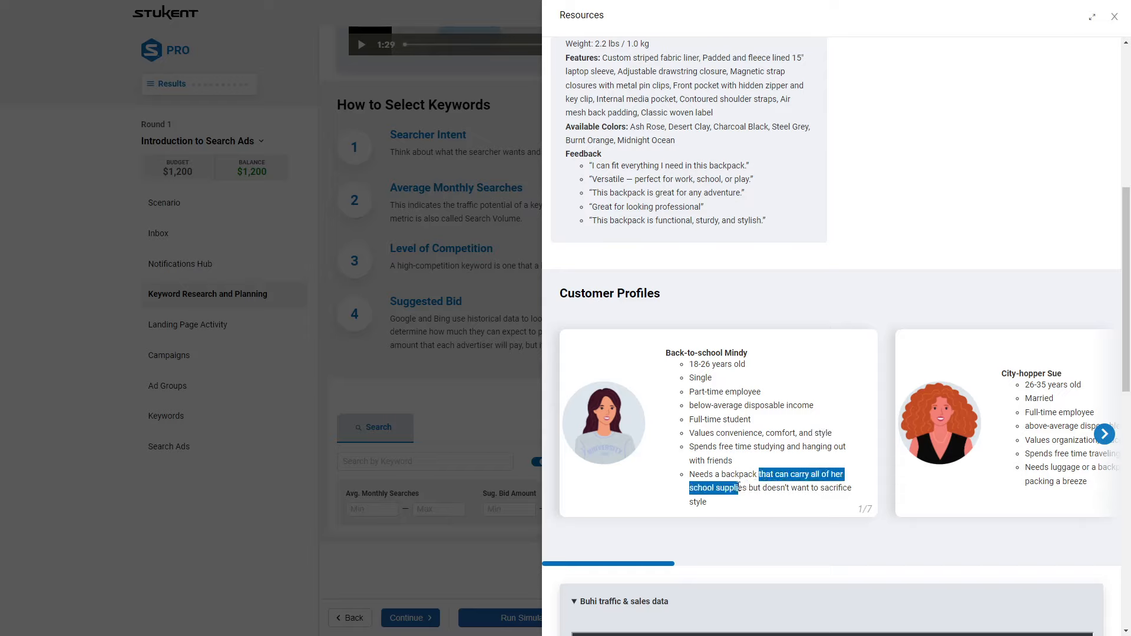
click(766, 491)
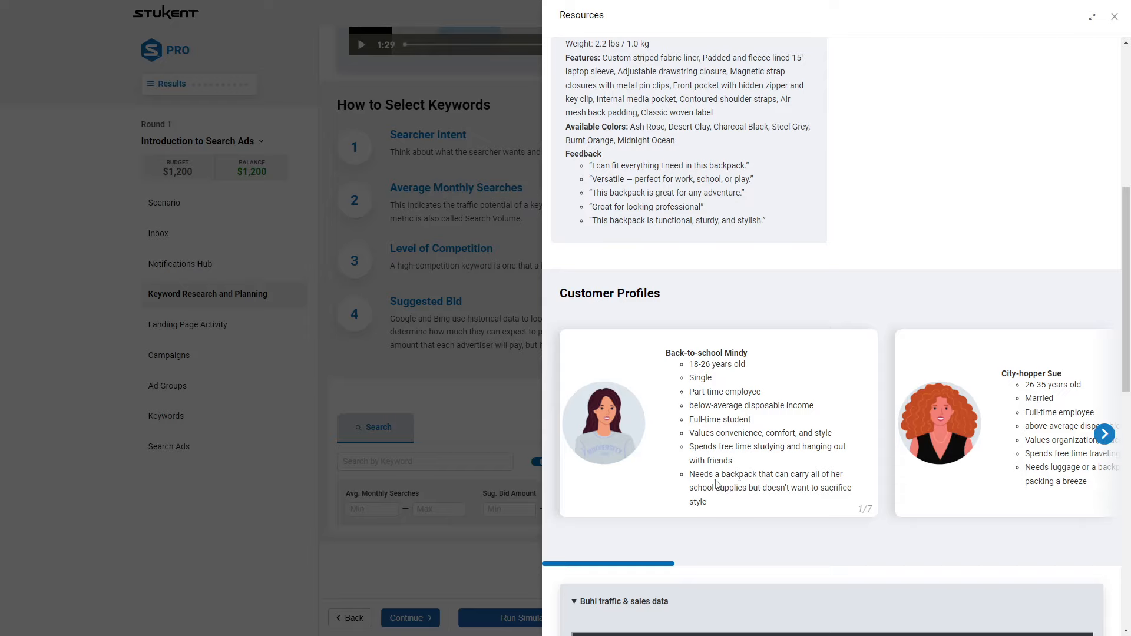
drag(699, 476, 731, 502)
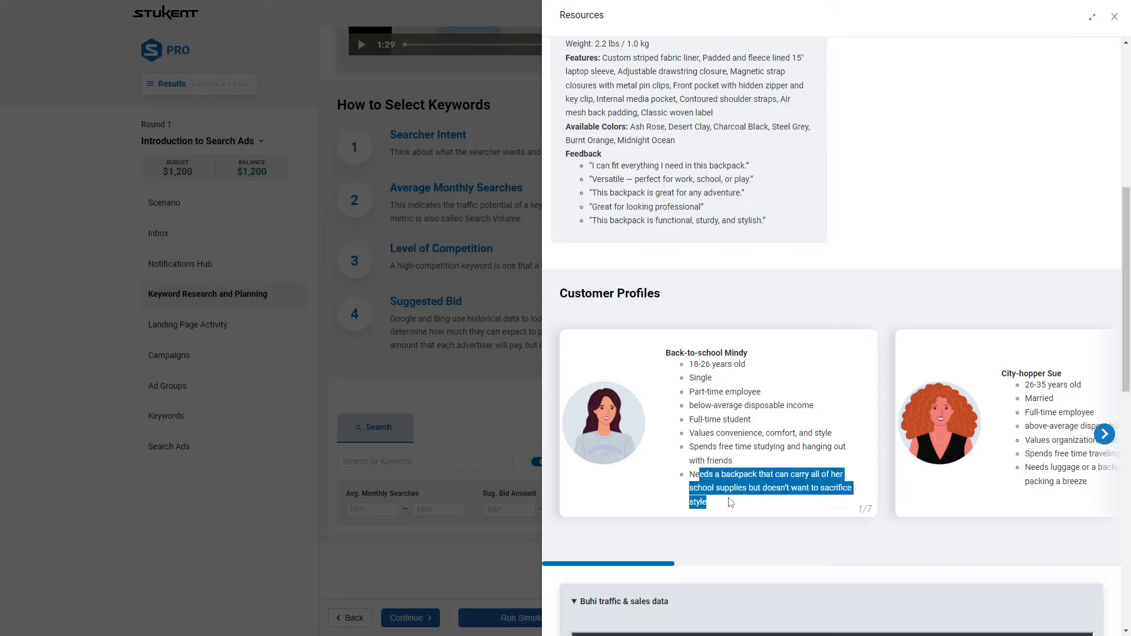
drag(671, 353, 741, 354)
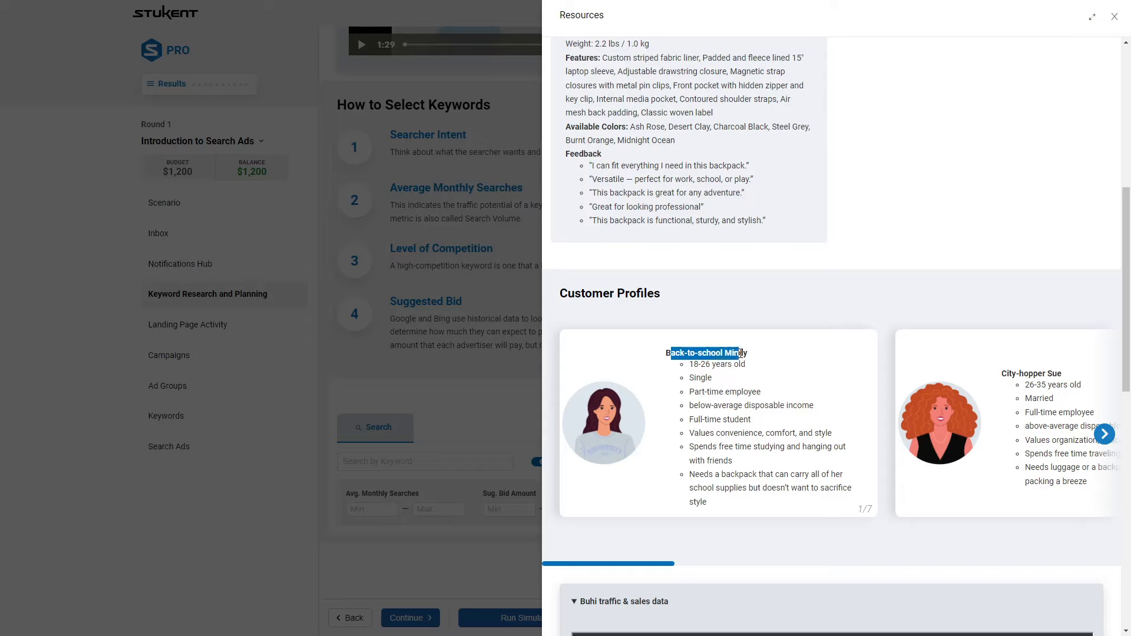
click(740, 353)
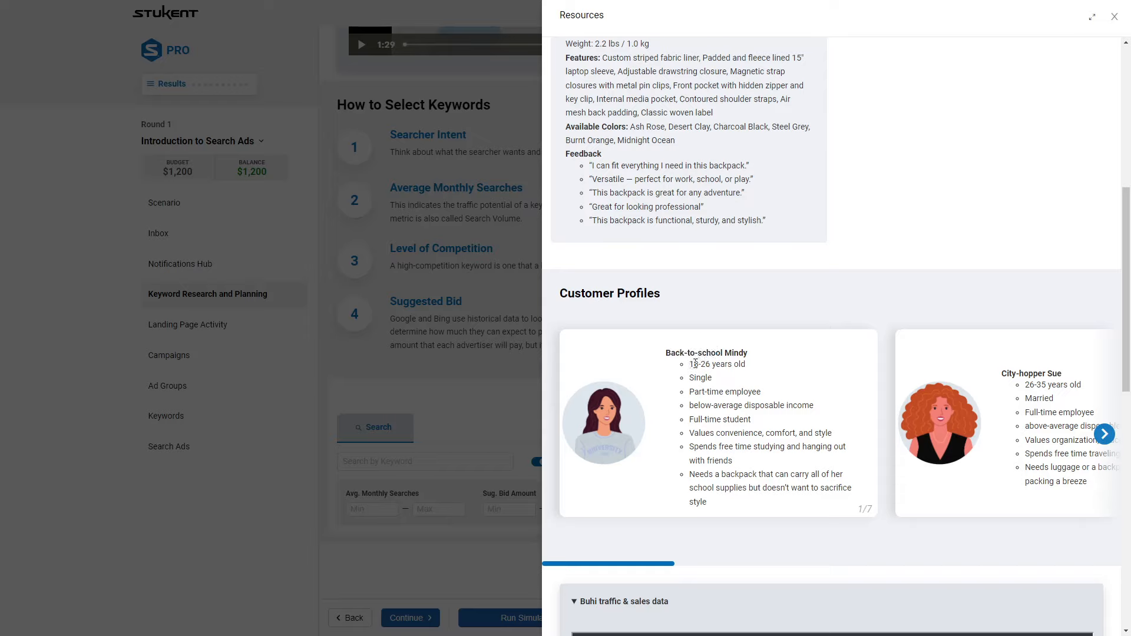
drag(748, 446, 797, 464)
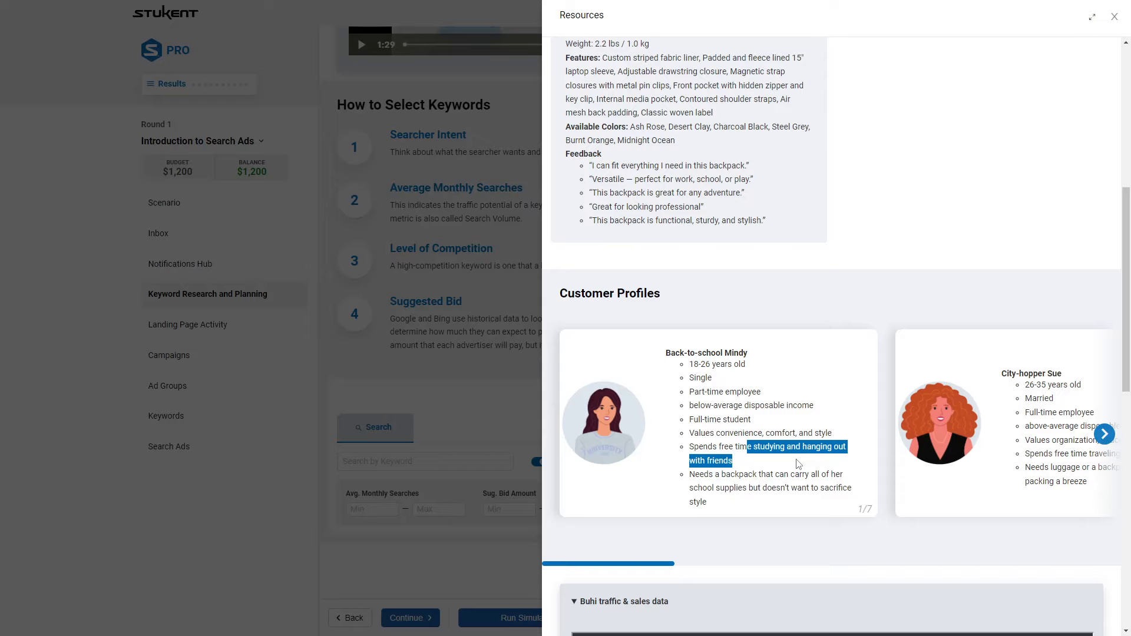
click(797, 463)
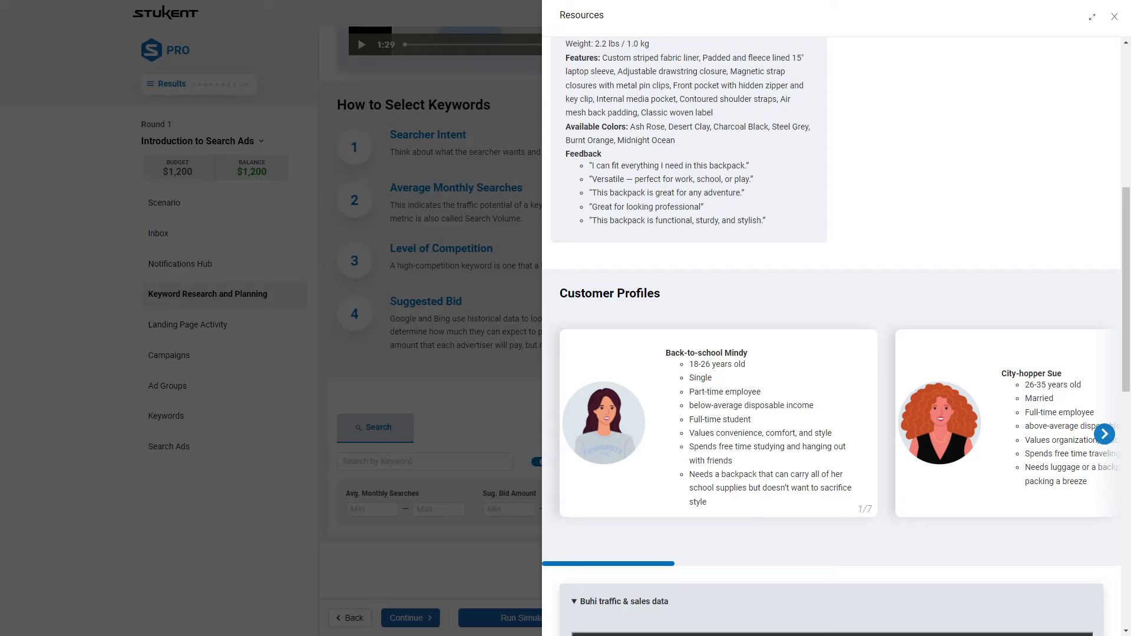
Close the resources and search the keywords for "best college", replacing that query with "stylish backpacks"
click(479, 426)
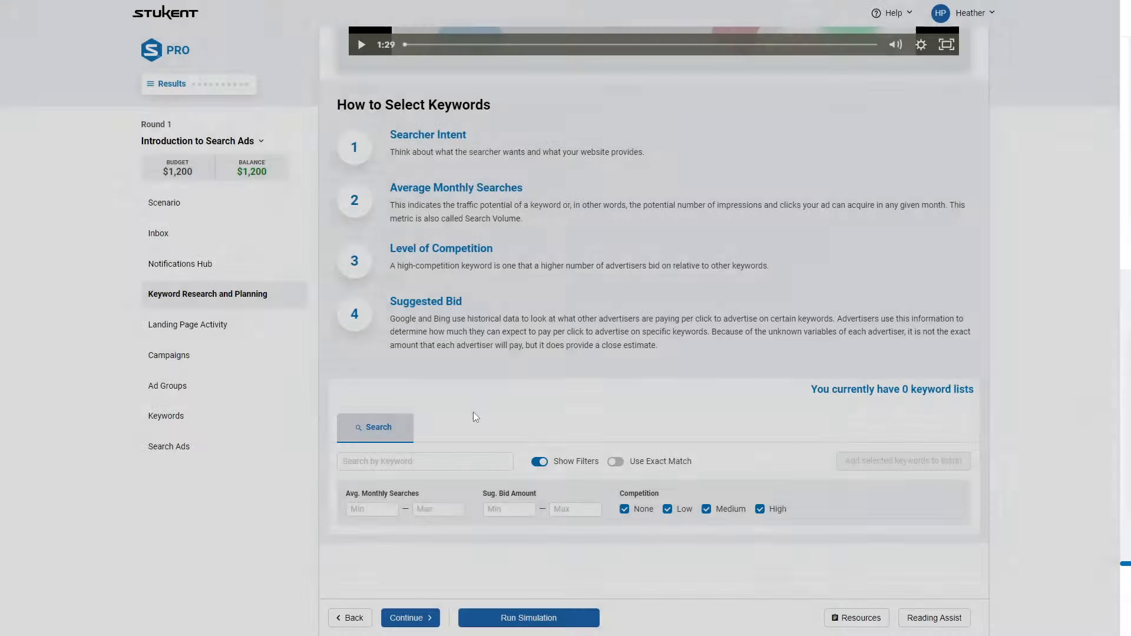
scroll(379, 460, down, 2)
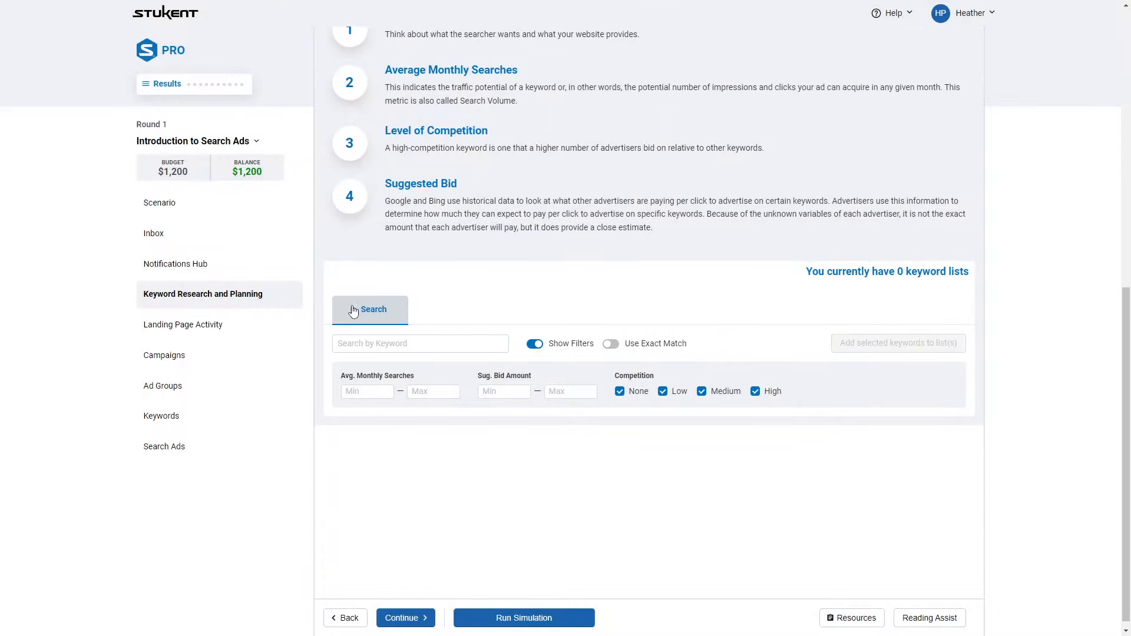
click(380, 347)
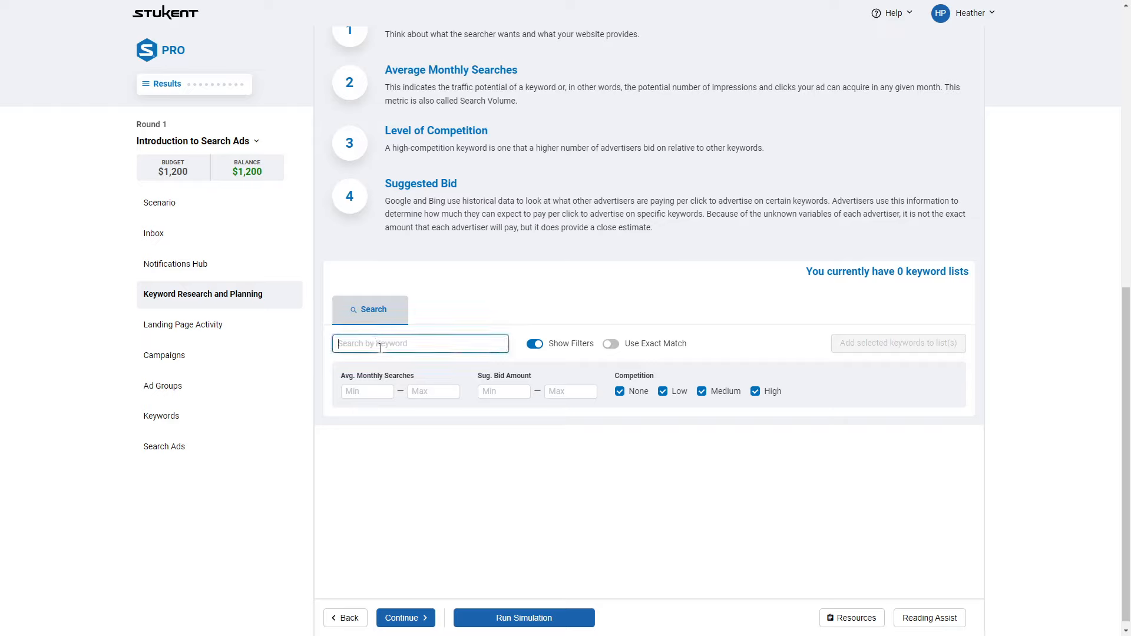
text(best college)
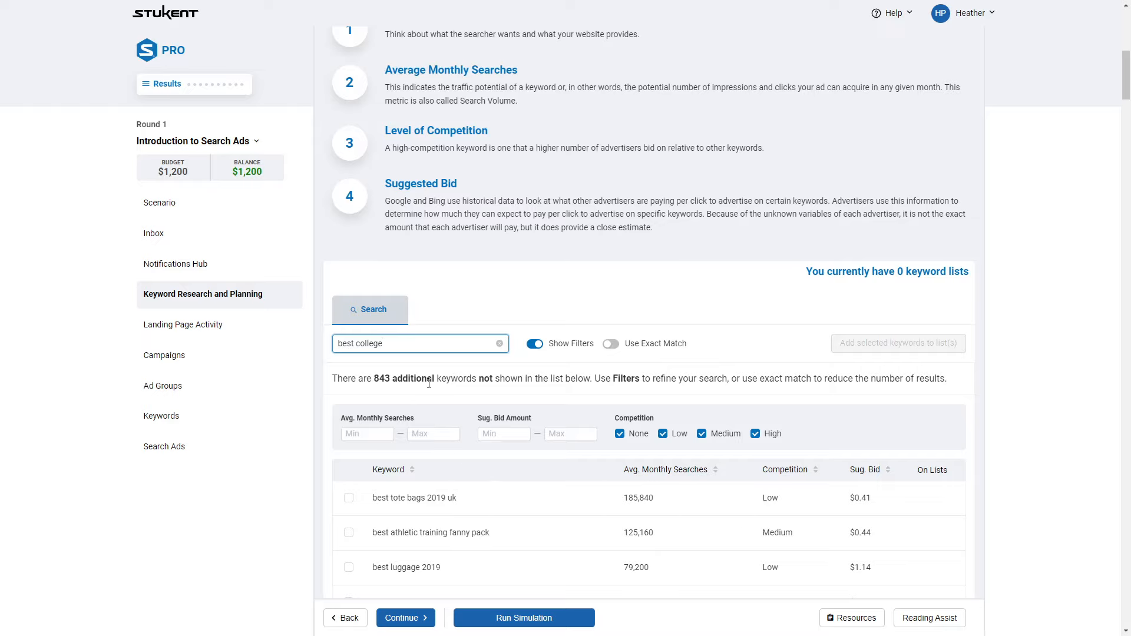
drag(412, 340, 329, 341)
text(stylish backpacks)
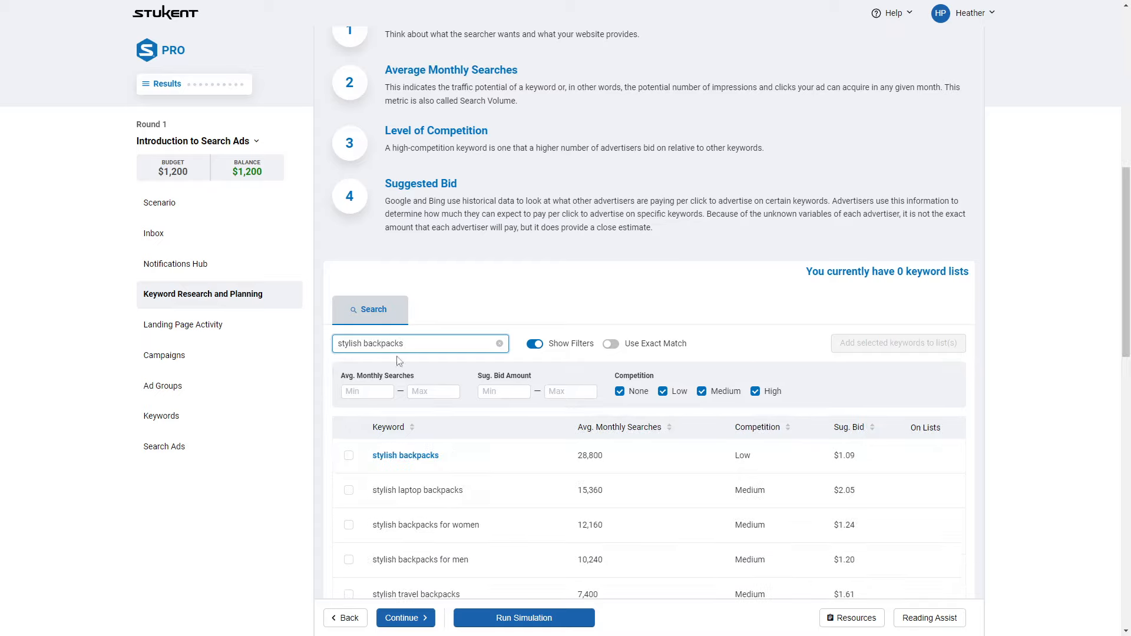
Select the keywords stylish backpacks, stylish laptop backpacks and stylish backpacks for women, and look through the remaining results
click(348, 457)
scroll(350, 462, down, 1)
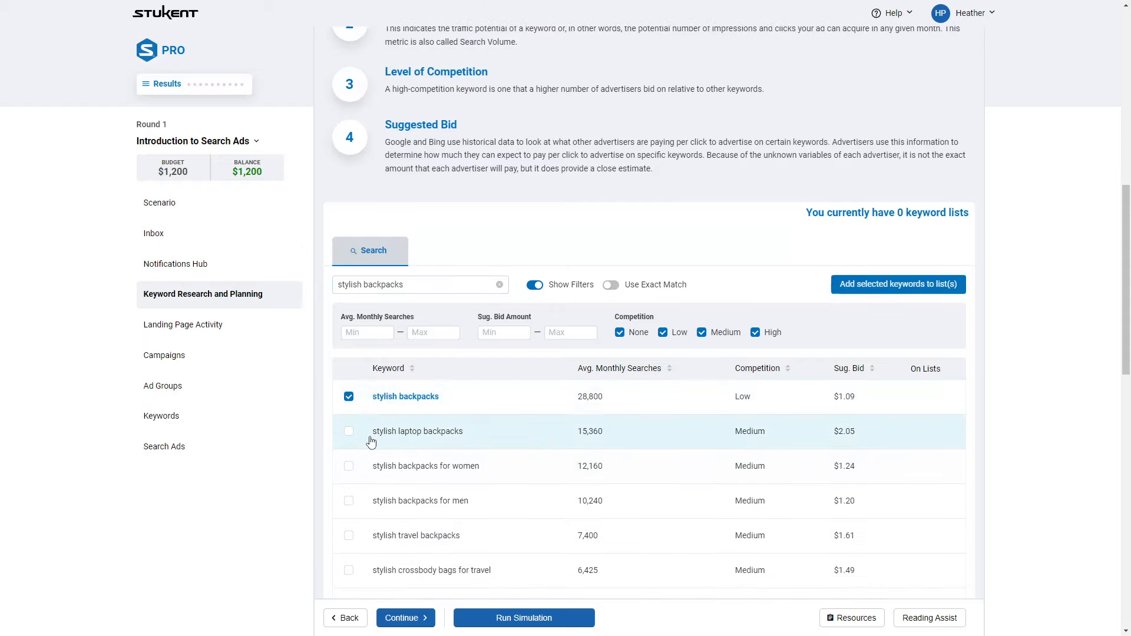
click(348, 433)
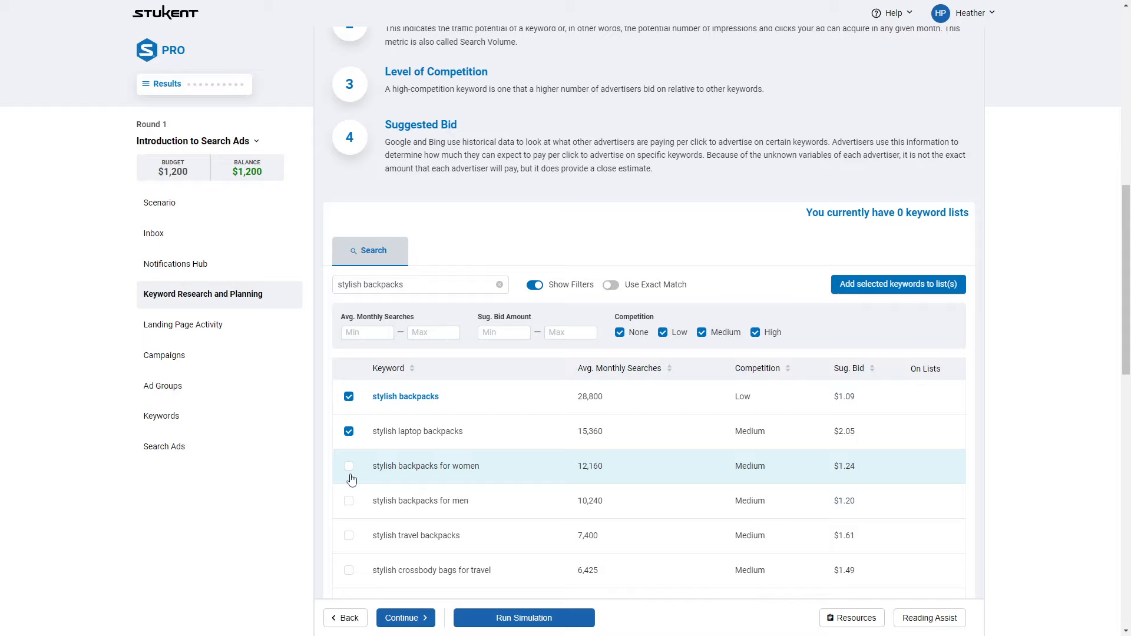
click(349, 468)
scroll(371, 501, down, 3)
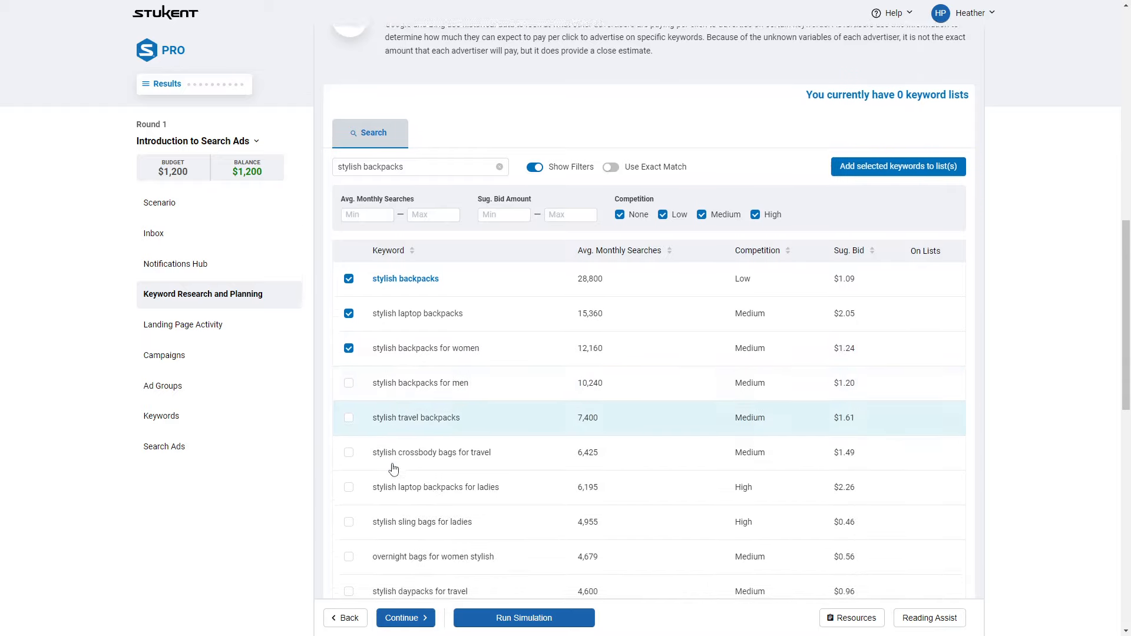
scroll(369, 511, down, 2)
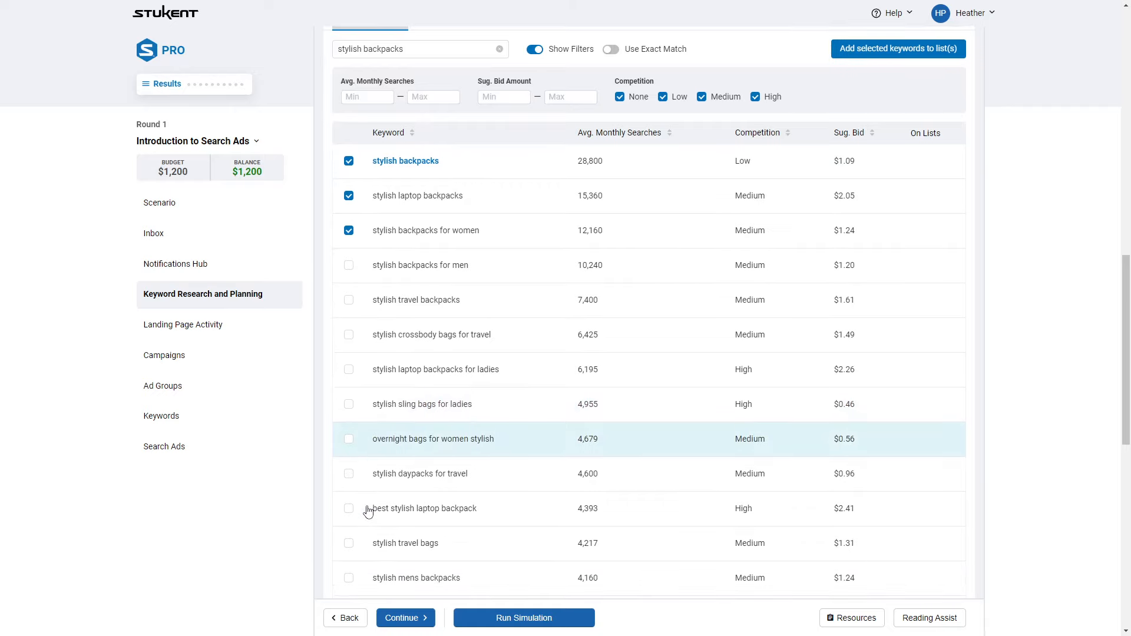
scroll(365, 521, down, 3)
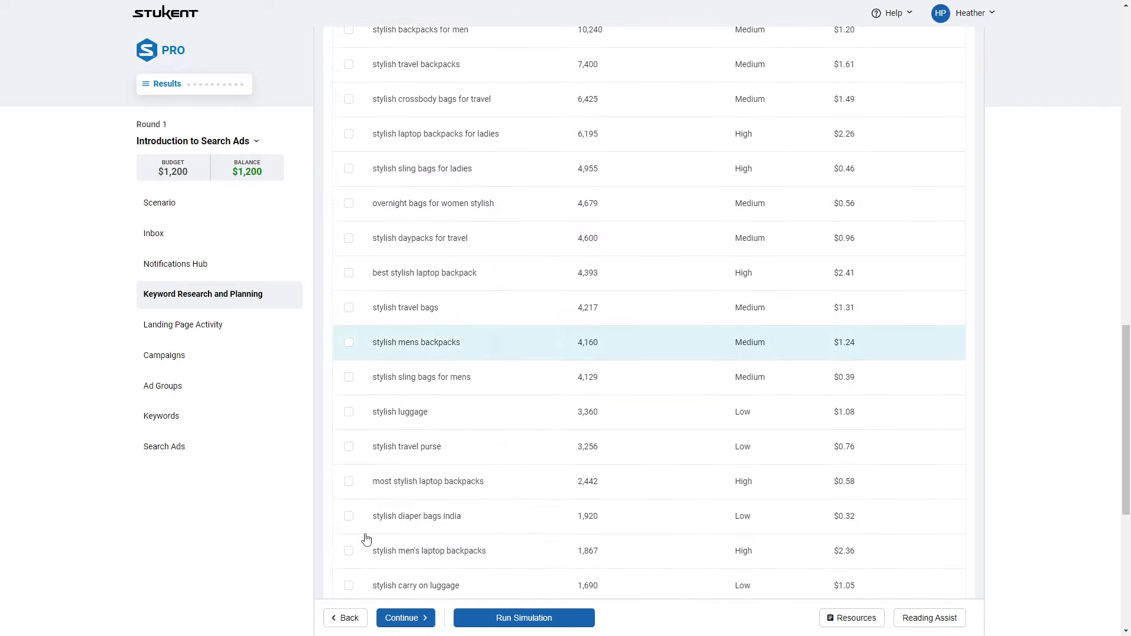
scroll(363, 532, down, 5)
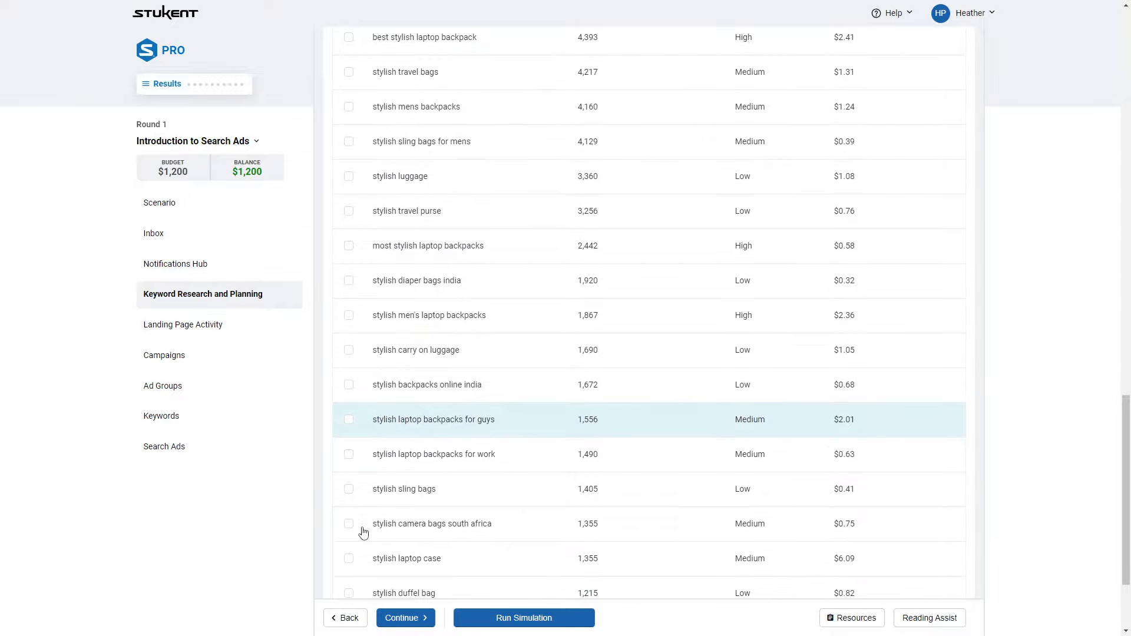
scroll(354, 531, down, 1)
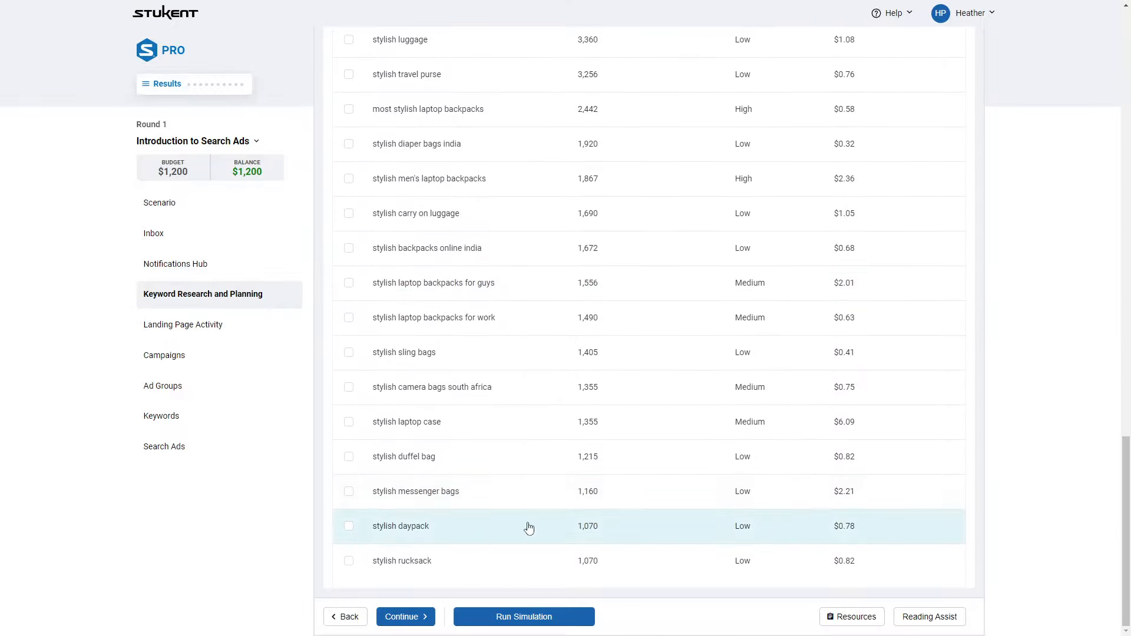
Add the three selected stylish backpack keywords to a new keyword list named "Backpack-School-Mindy"
scroll(683, 486, up, 8)
scroll(683, 487, up, 8)
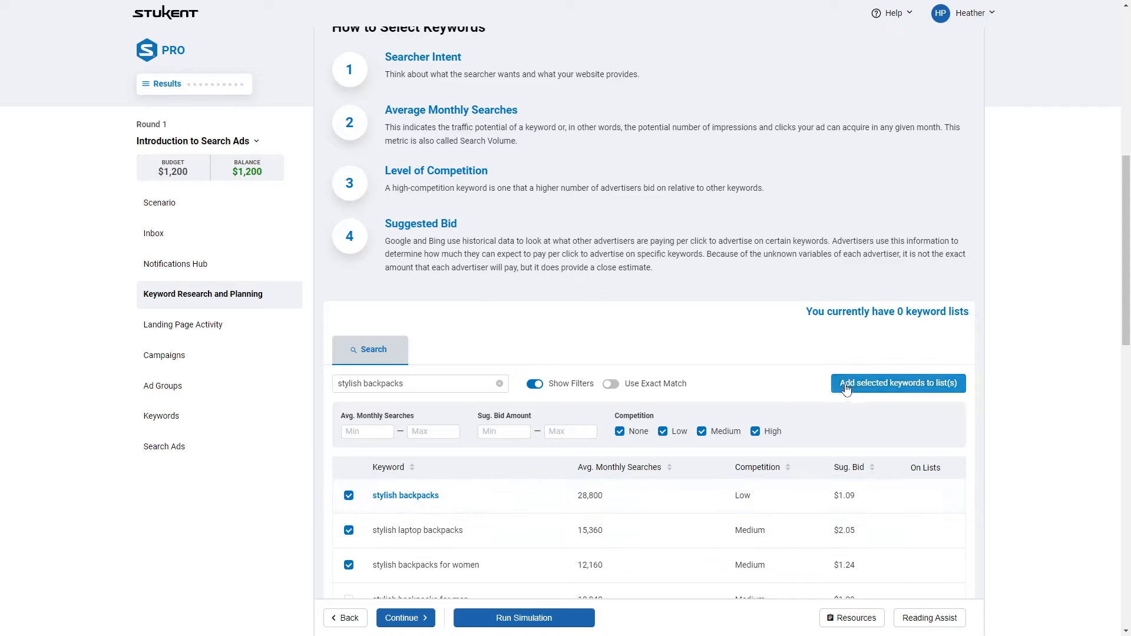
click(914, 392)
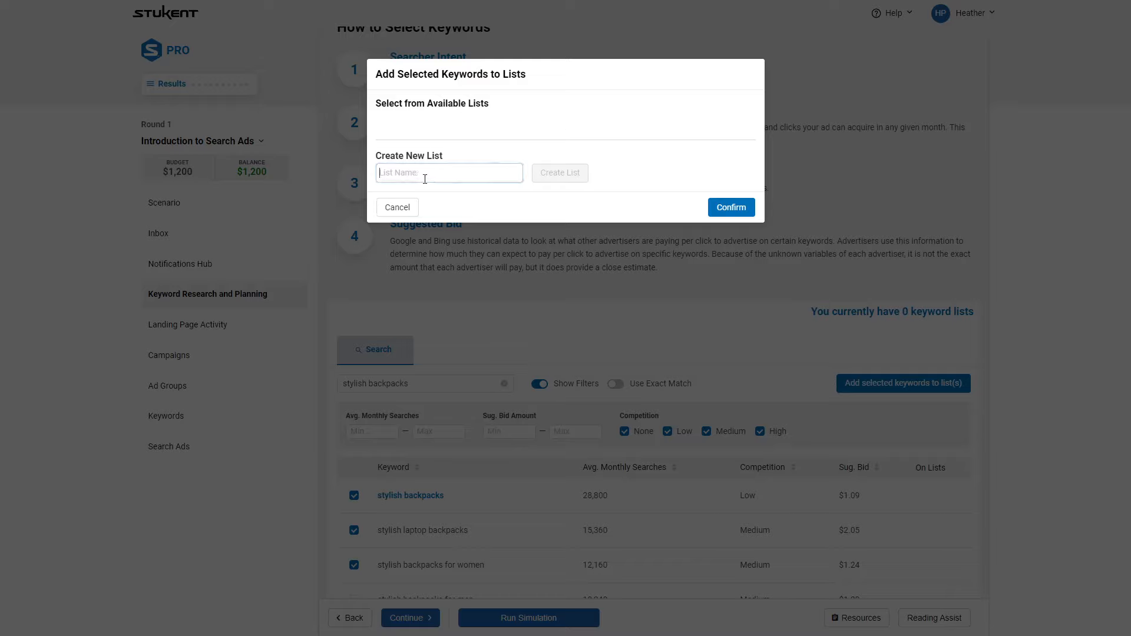
text(Backpa)
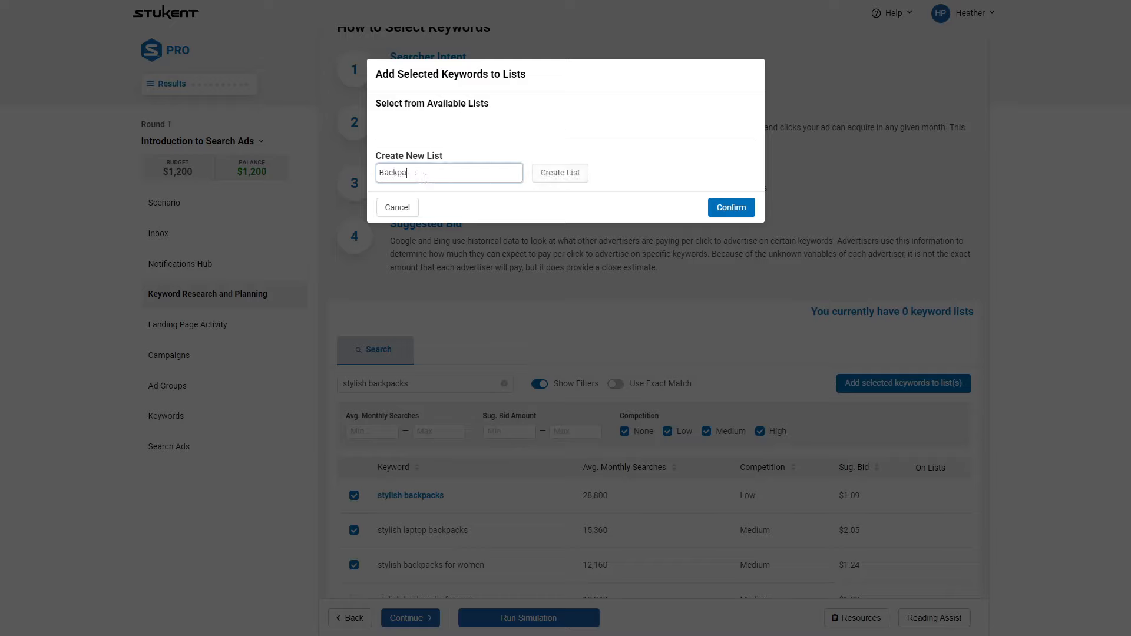
text(ck-School-Mindy)
click(557, 174)
click(730, 220)
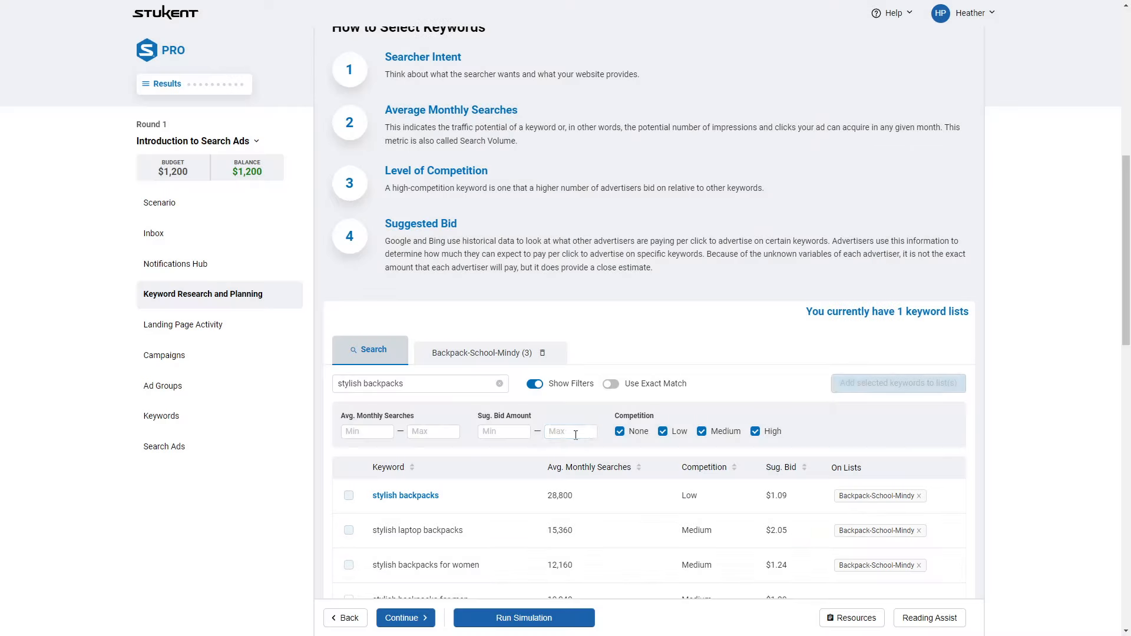
Review the keywords saved in the Backpack-School-Mindy list and return to the keyword search
click(472, 352)
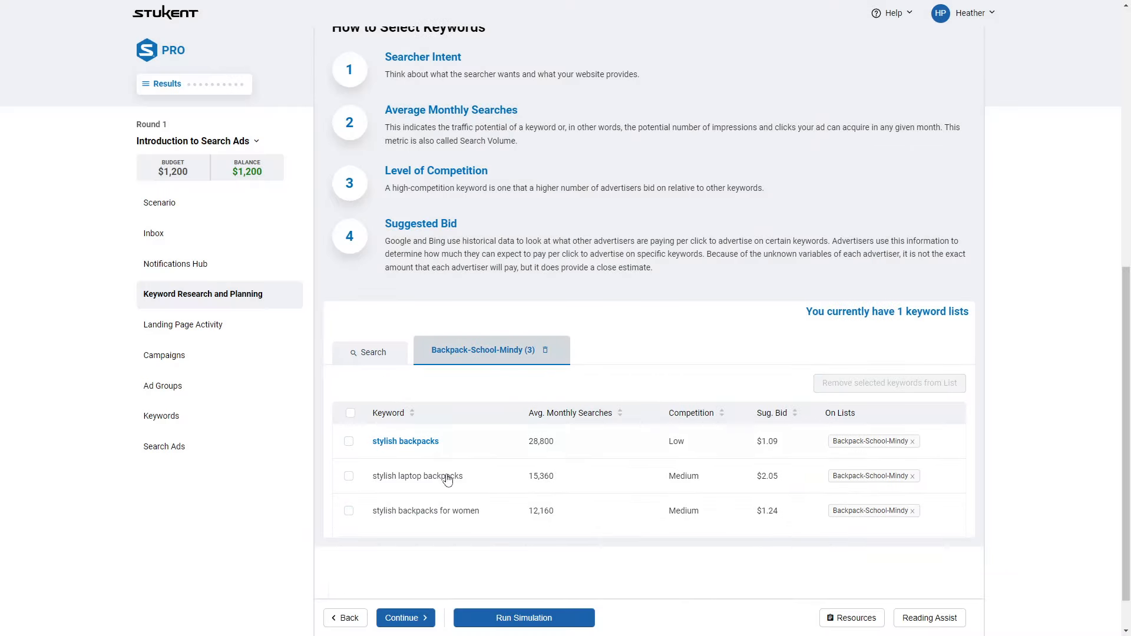
click(370, 353)
scroll(507, 330, down, 1)
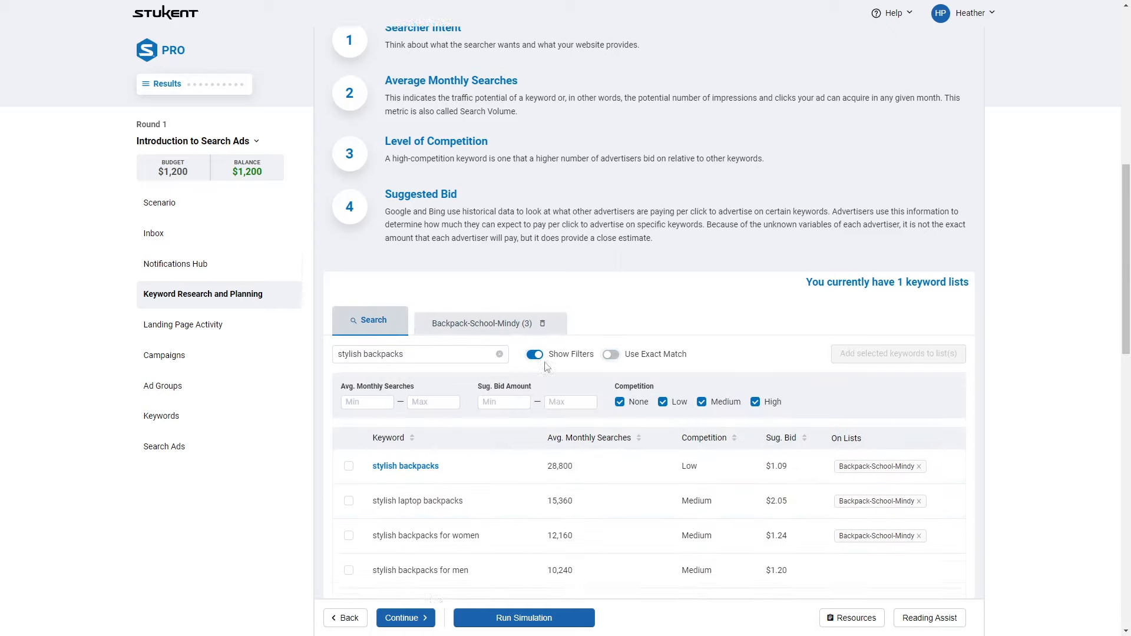
Search the keywords for "backpack", browse the results and restrict them to exact matches
click(500, 325)
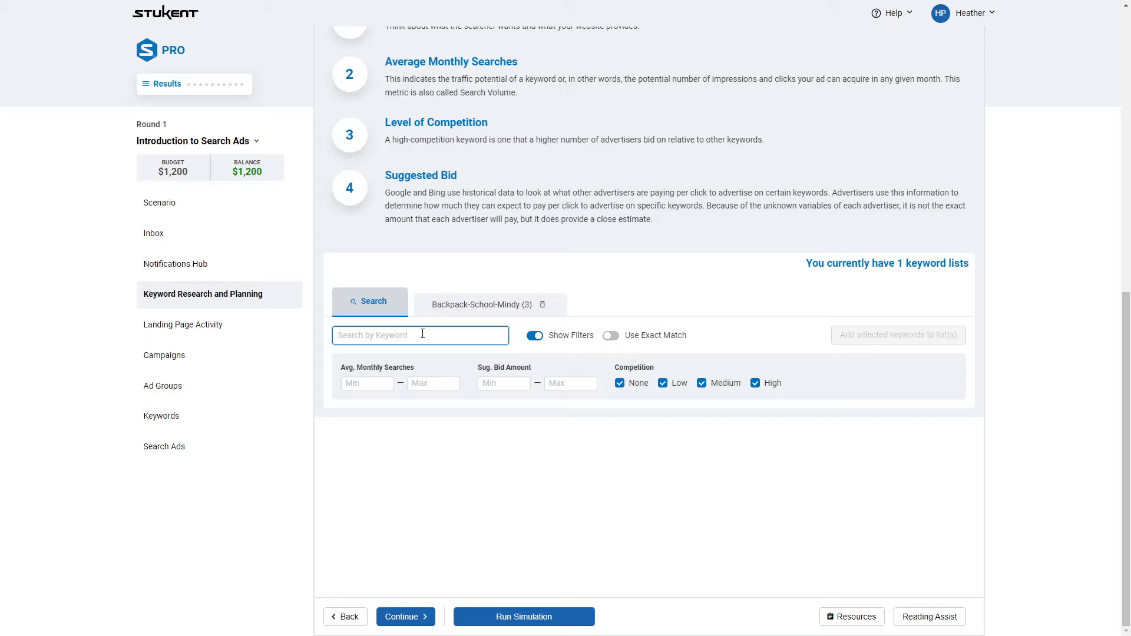
text(backpack)
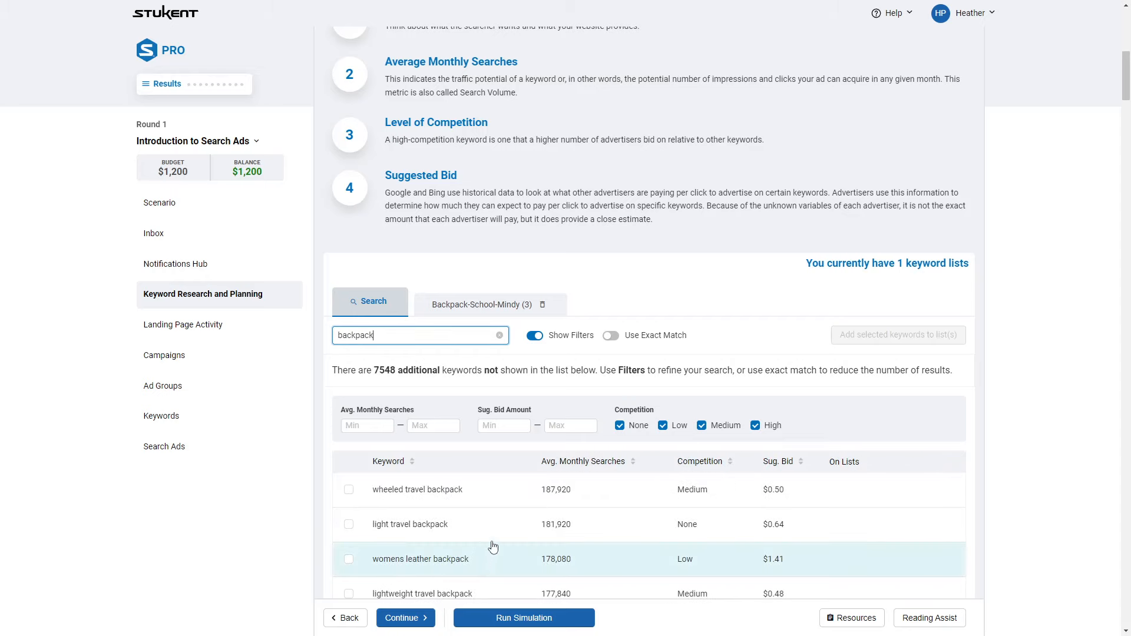
scroll(479, 497, down, 5)
scroll(644, 455, up, 5)
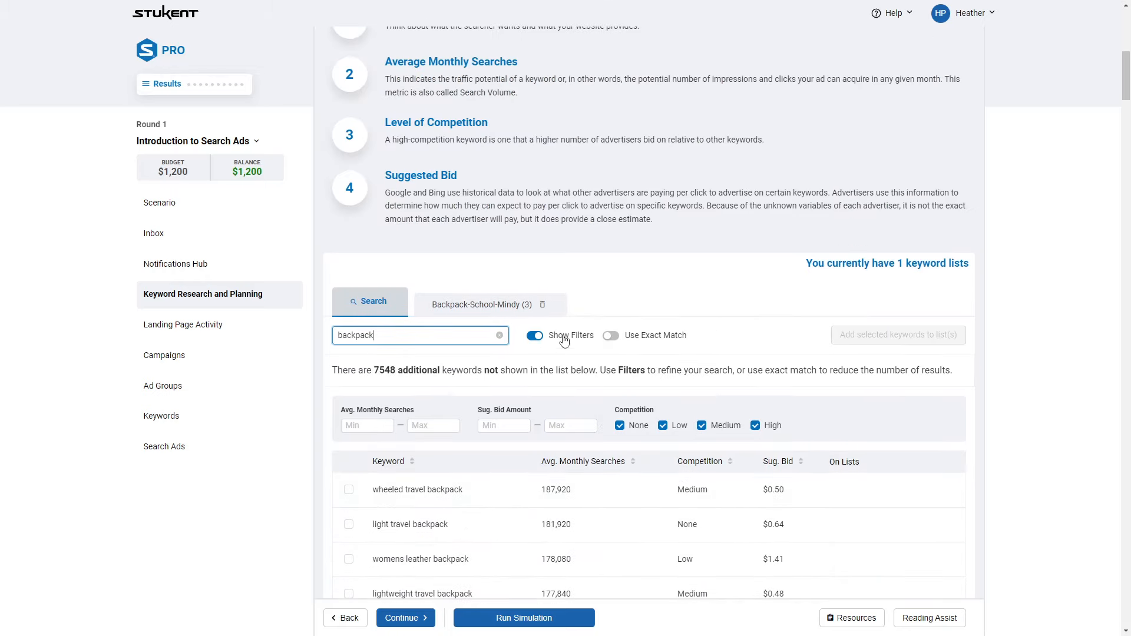
click(611, 336)
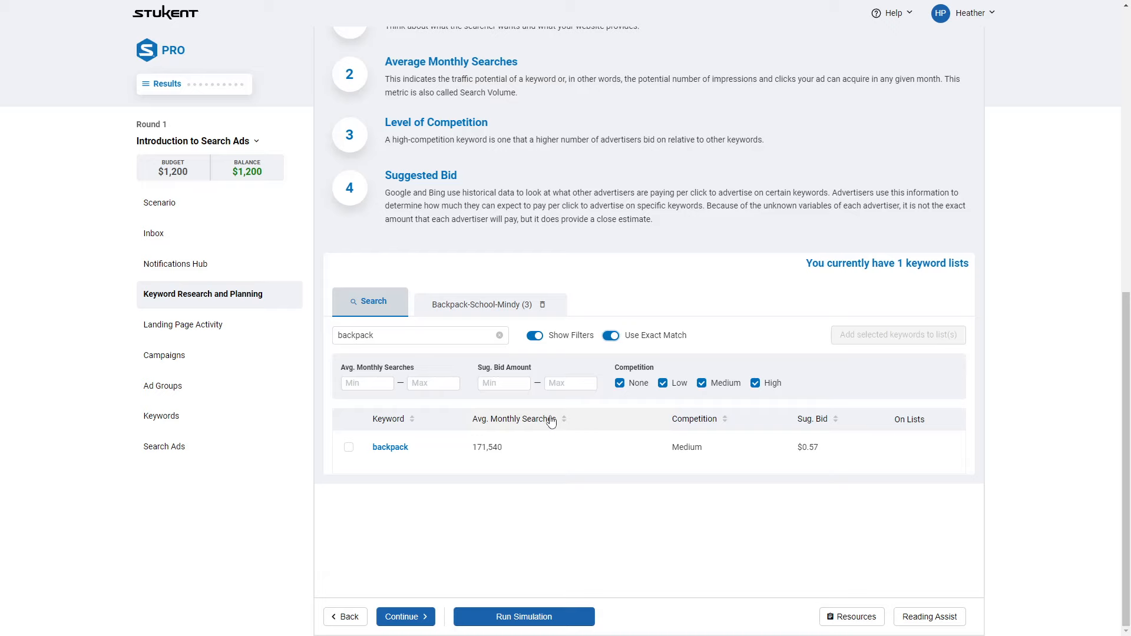
Reread the inbox memo, highlight its note about the same keyword in two separate ad groups, and return to keyword research
click(190, 239)
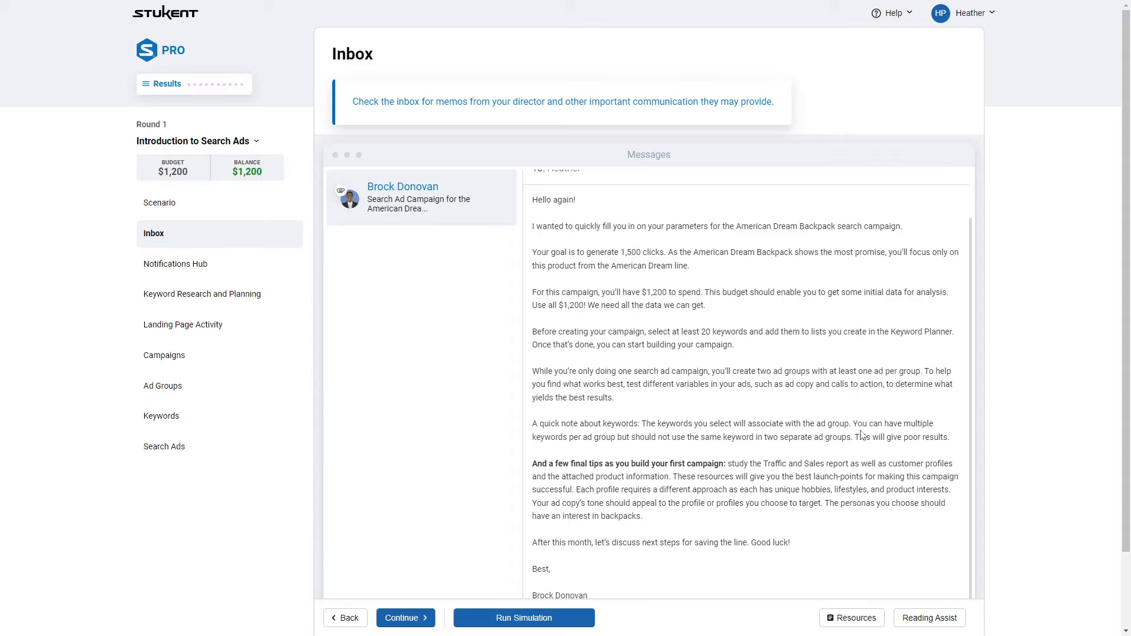
drag(696, 439, 833, 441)
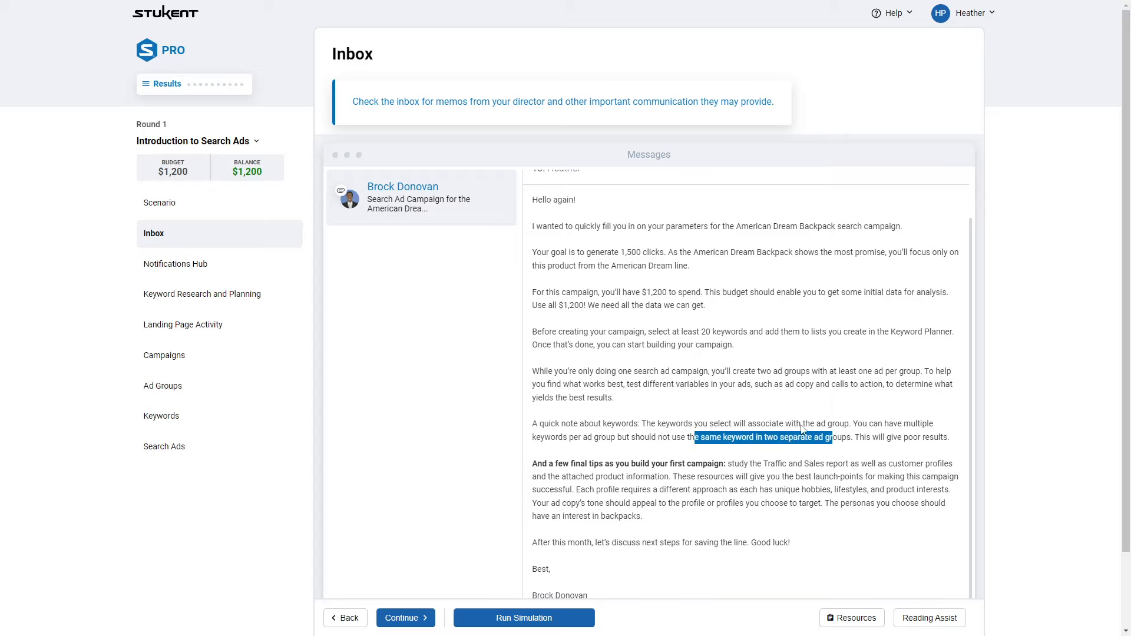
click(229, 298)
click(173, 299)
scroll(518, 490, down, 9)
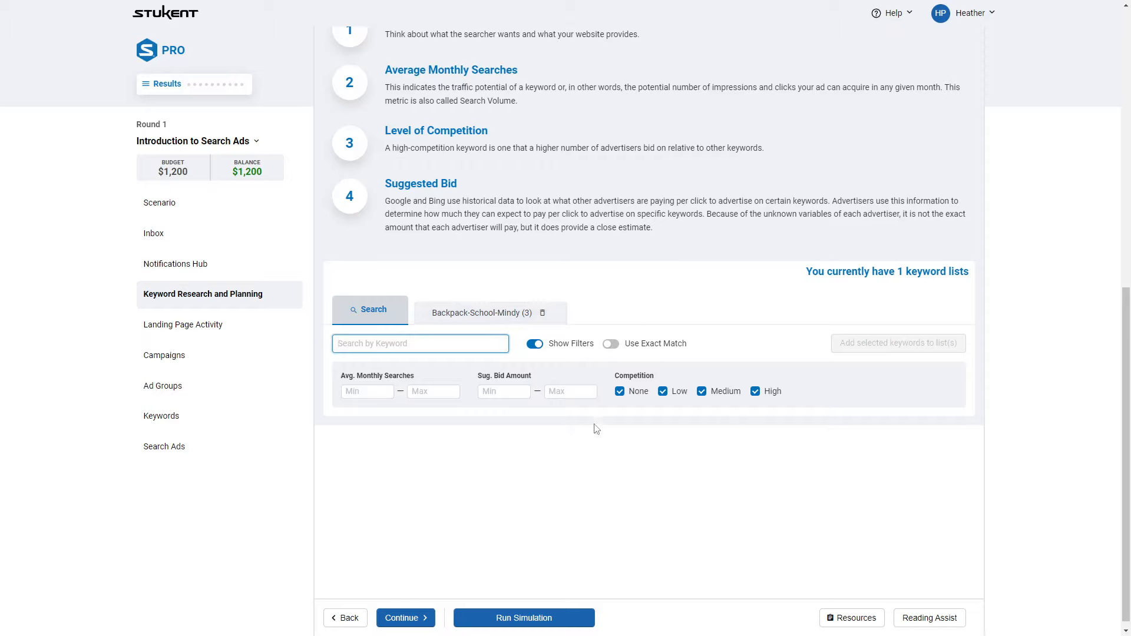
Browse the customer profiles in the resources as far as the daypacker profile, and close the resources
click(855, 617)
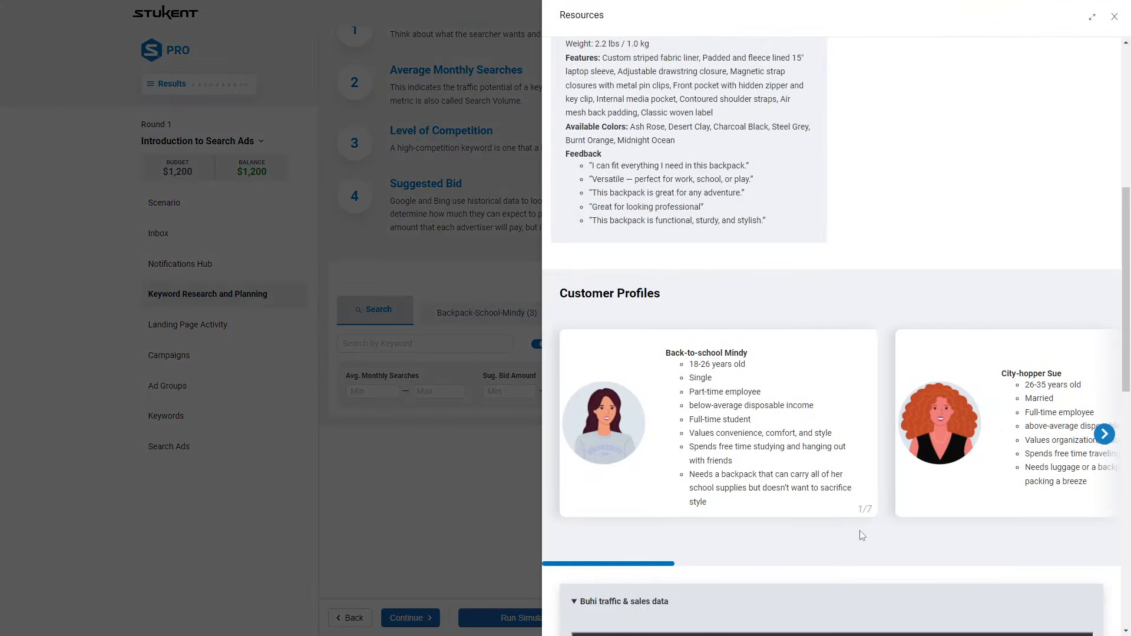
drag(654, 570, 814, 568)
drag(653, 567, 1023, 569)
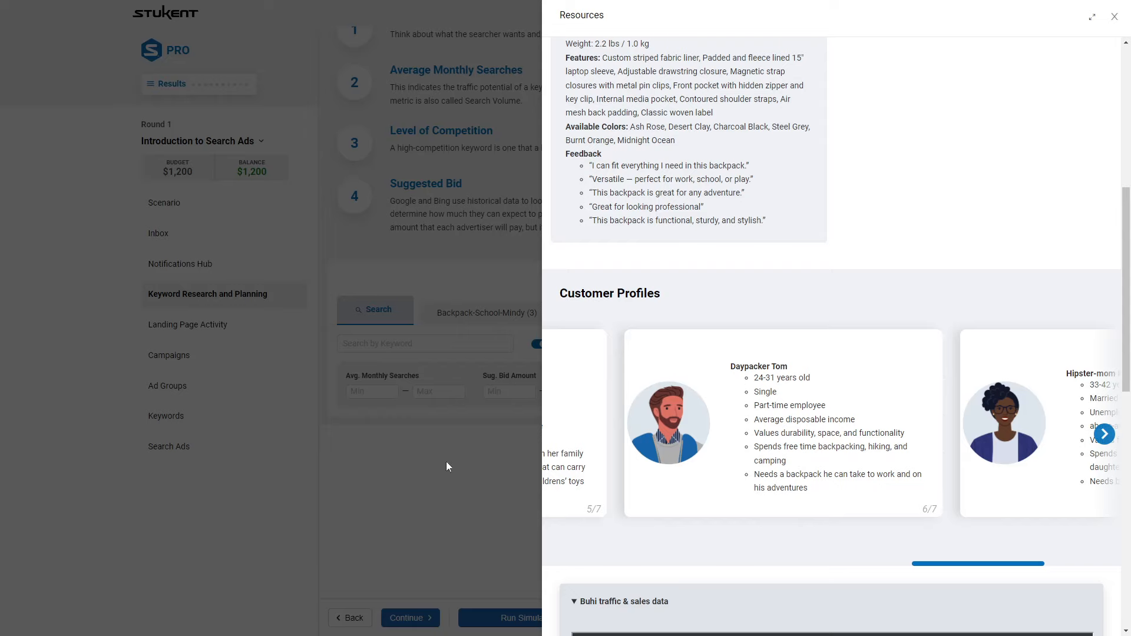
click(387, 485)
Search the keywords for "camping backpack" and select the camping backpack keyword
click(395, 343)
text(camping backpack)
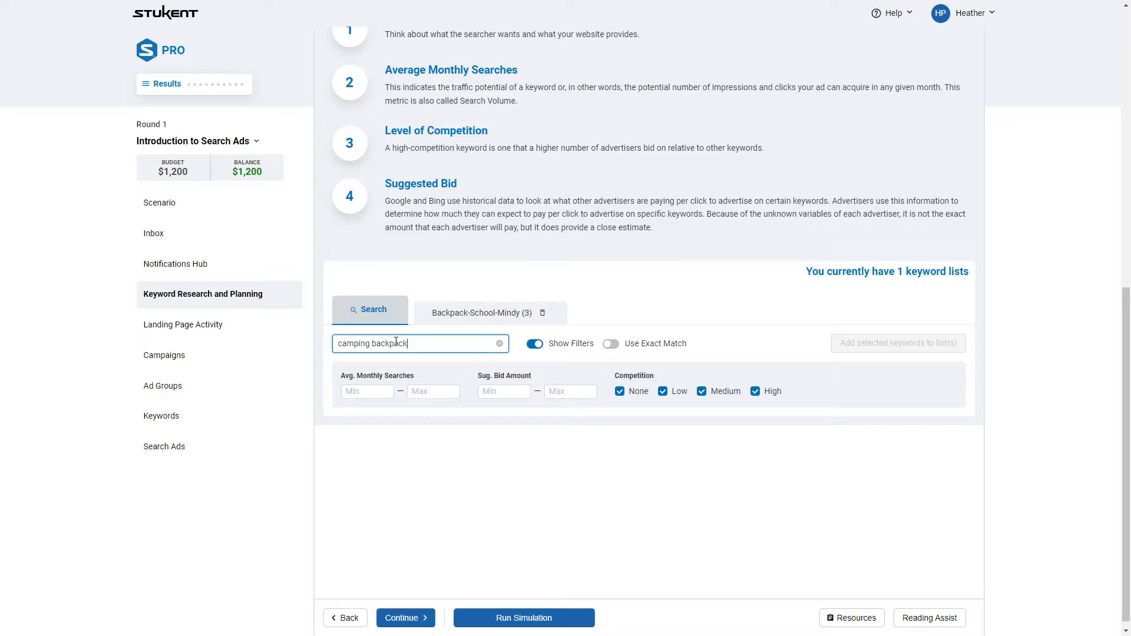
key(Return)
click(348, 456)
Add the selected camping backpack keyword to a new keyword list named "Backpack-Adventure-Tom"
click(867, 347)
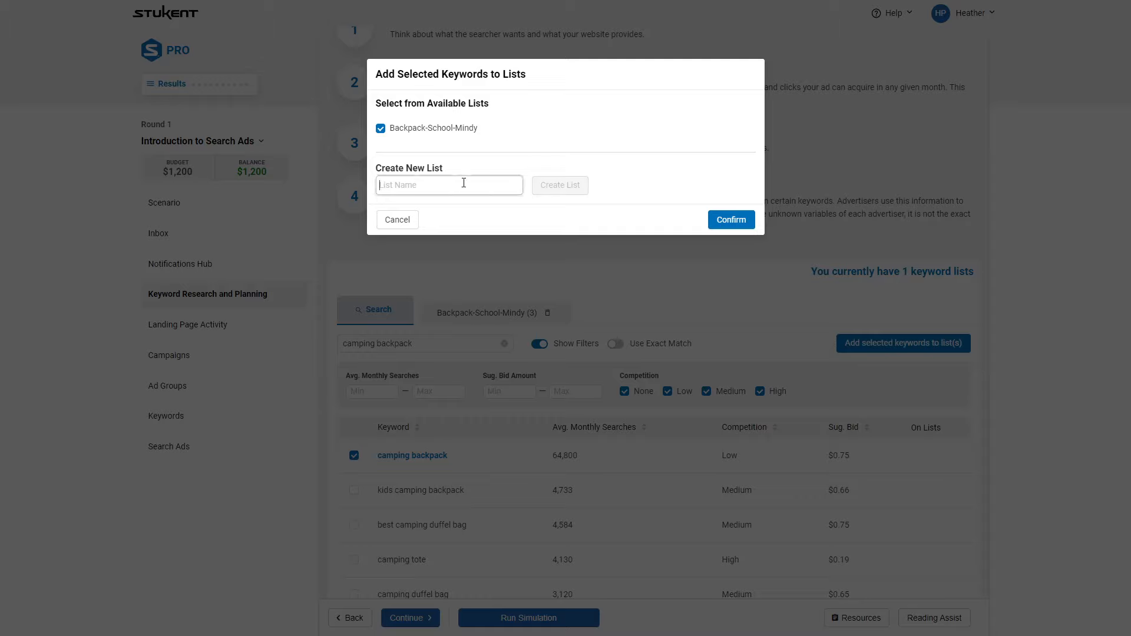
text(Backpack-Adventure-Tom)
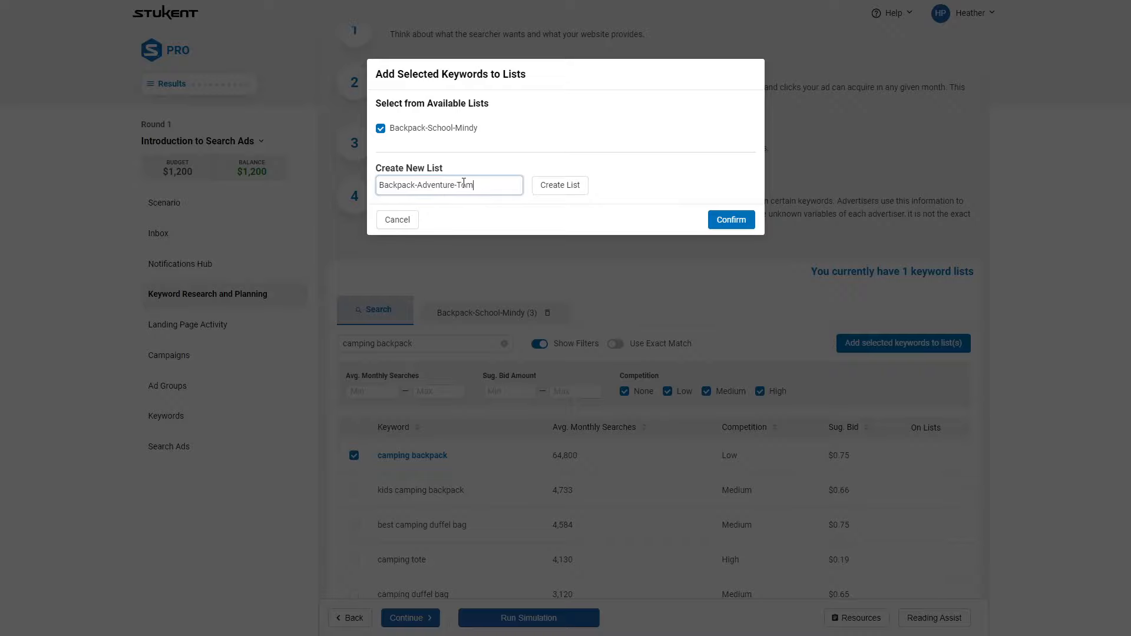
click(561, 185)
click(730, 220)
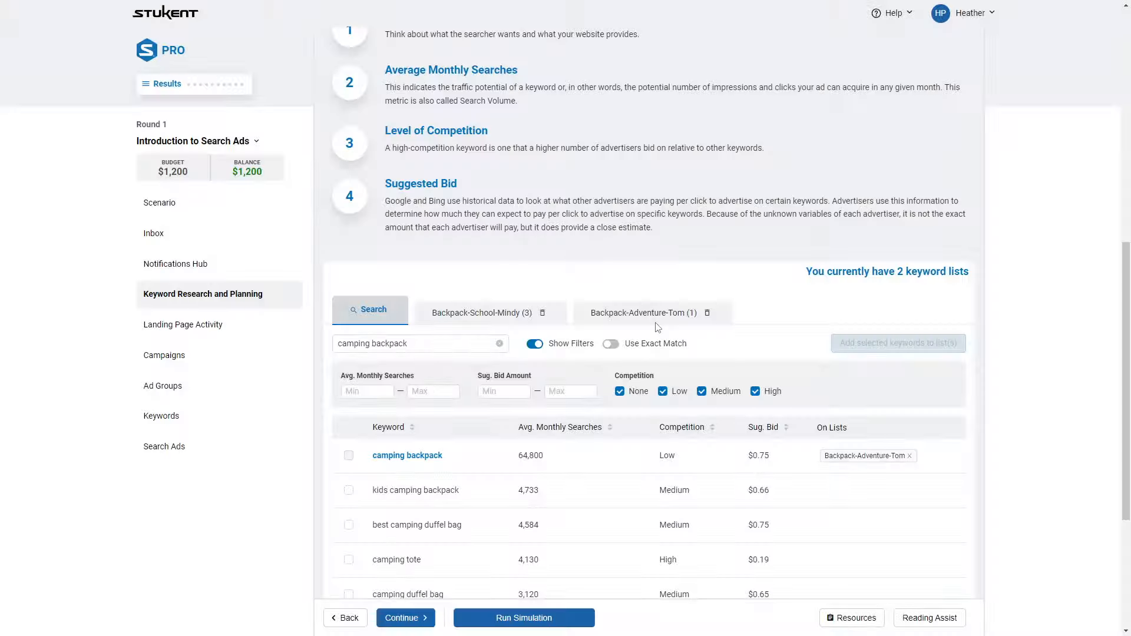
Look through both keyword lists and return to the camping backpack search results
click(673, 318)
click(477, 313)
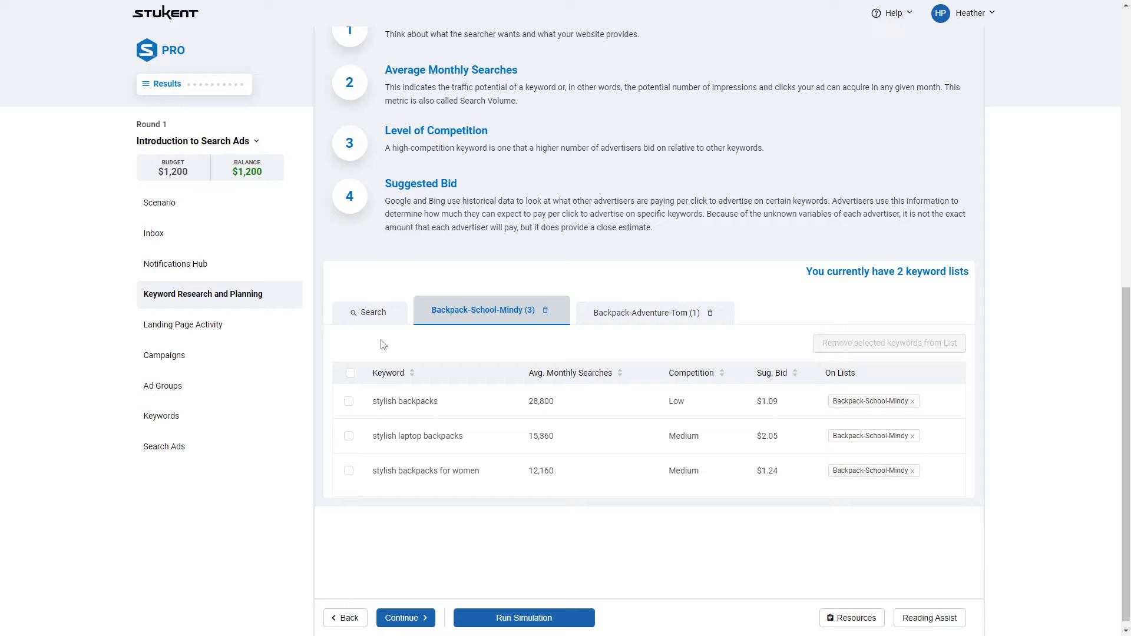
click(369, 311)
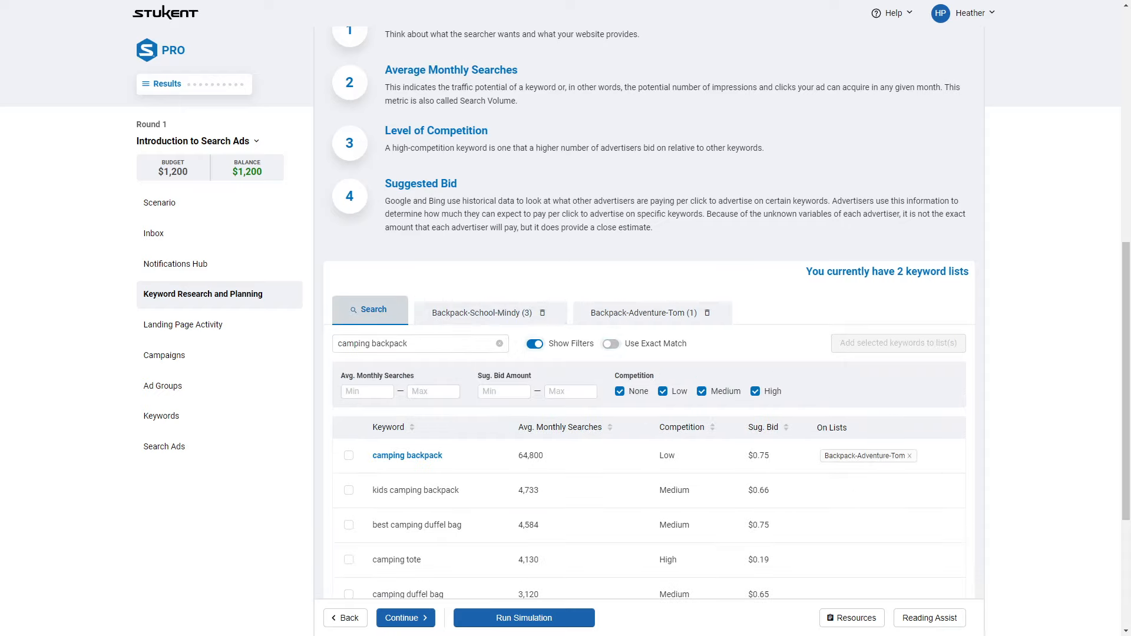
Replace the keyword search query with "comfortable backpack"
click(382, 342)
click(499, 344)
text(most)
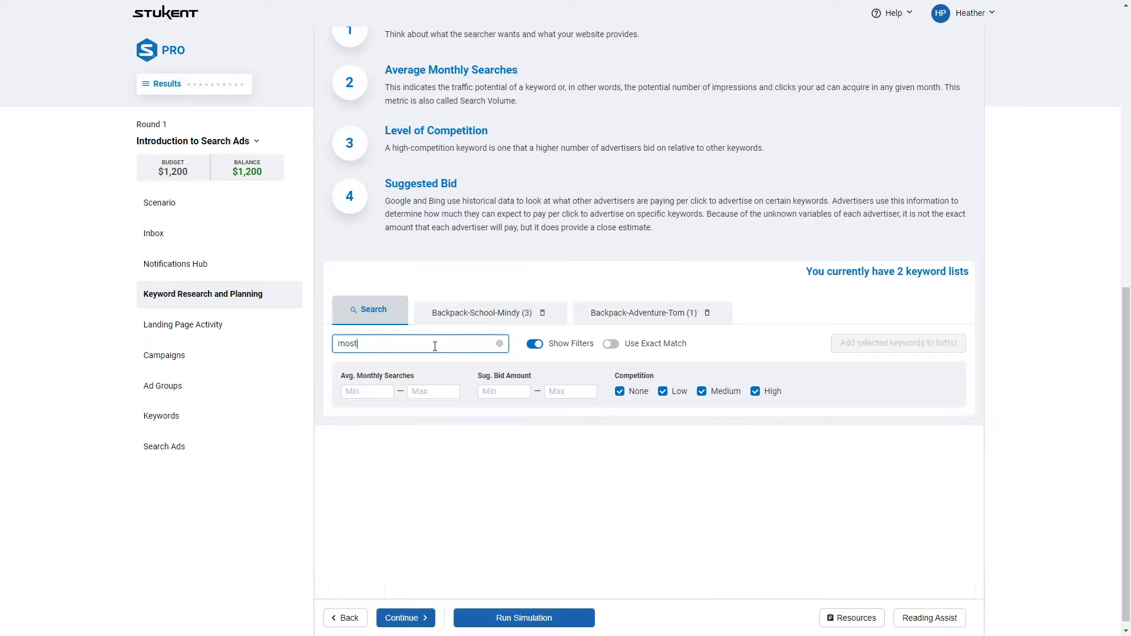
key(BackSpace)
key(BackSpace)
key(BackSpace)
key(BackSpace)
text(comfortable backpack)
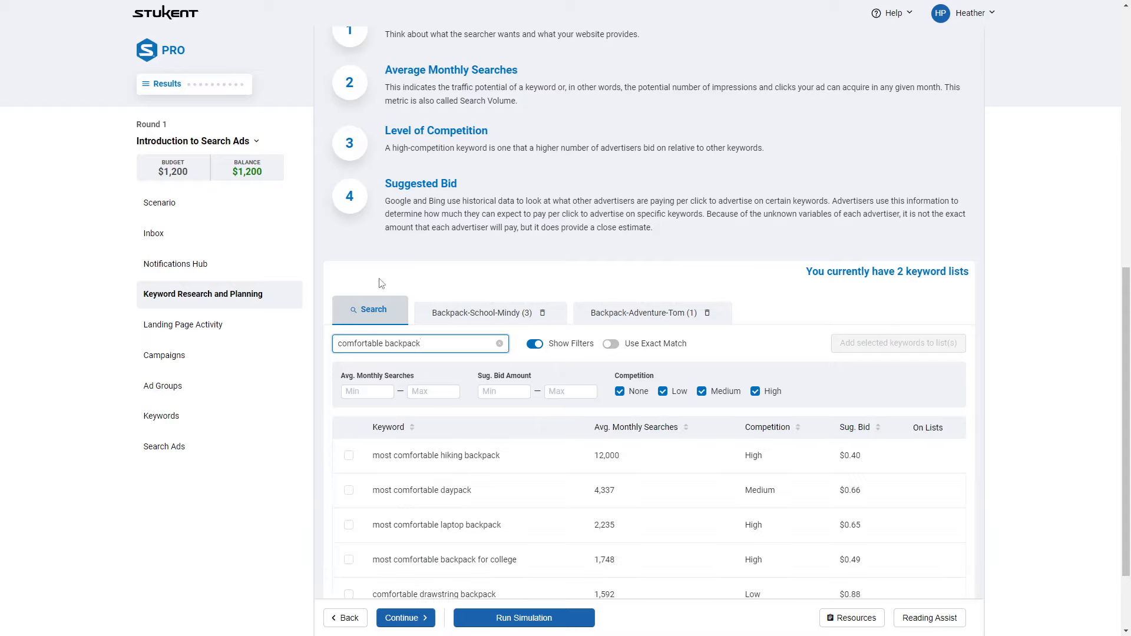
Select the keywords most comfortable laptop backpack, most comfortable backpack for college and comfortable drawstring backpack
scroll(432, 439, down, 2)
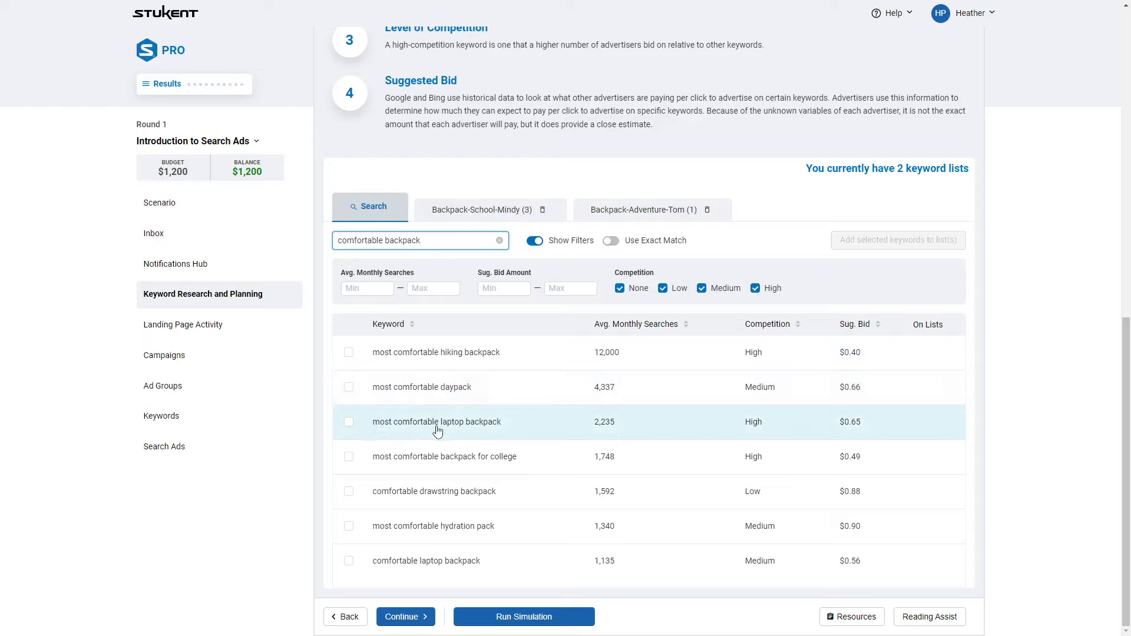
click(349, 422)
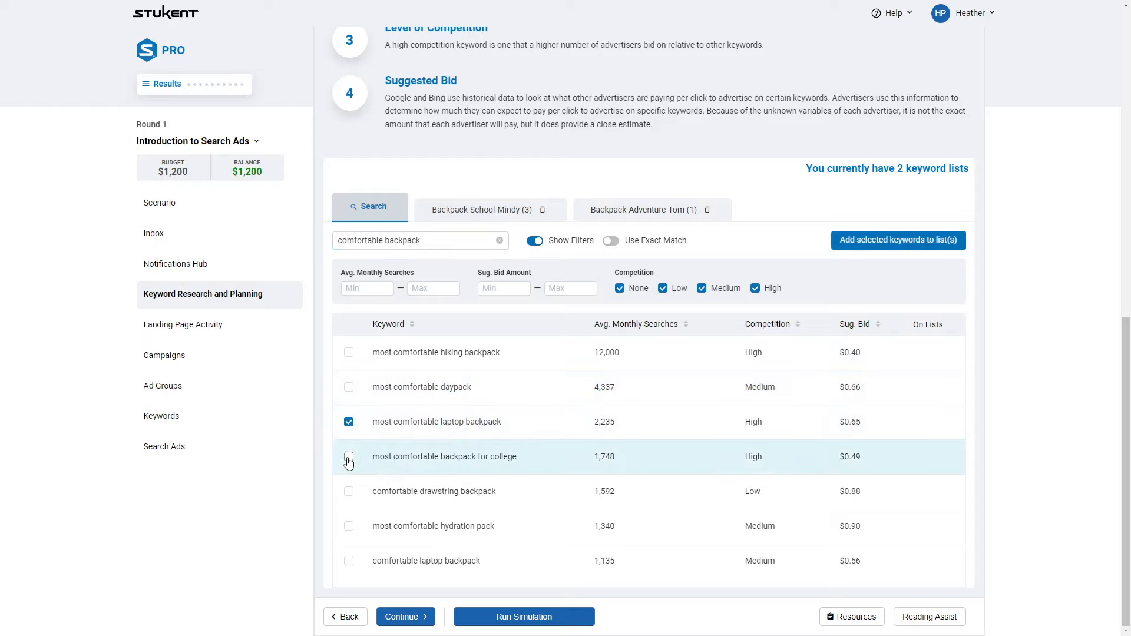
click(349, 491)
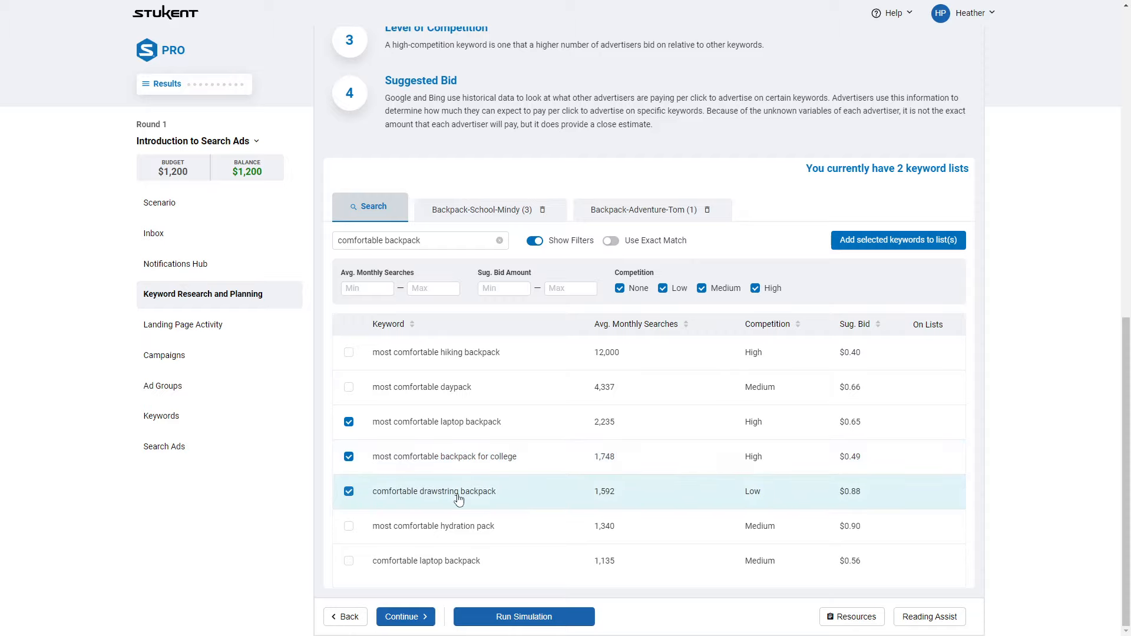
Check the American Dream Backpack's features in the resources for a drawstring closure, highlight it and close the resources
click(852, 616)
scroll(763, 384, up, 10)
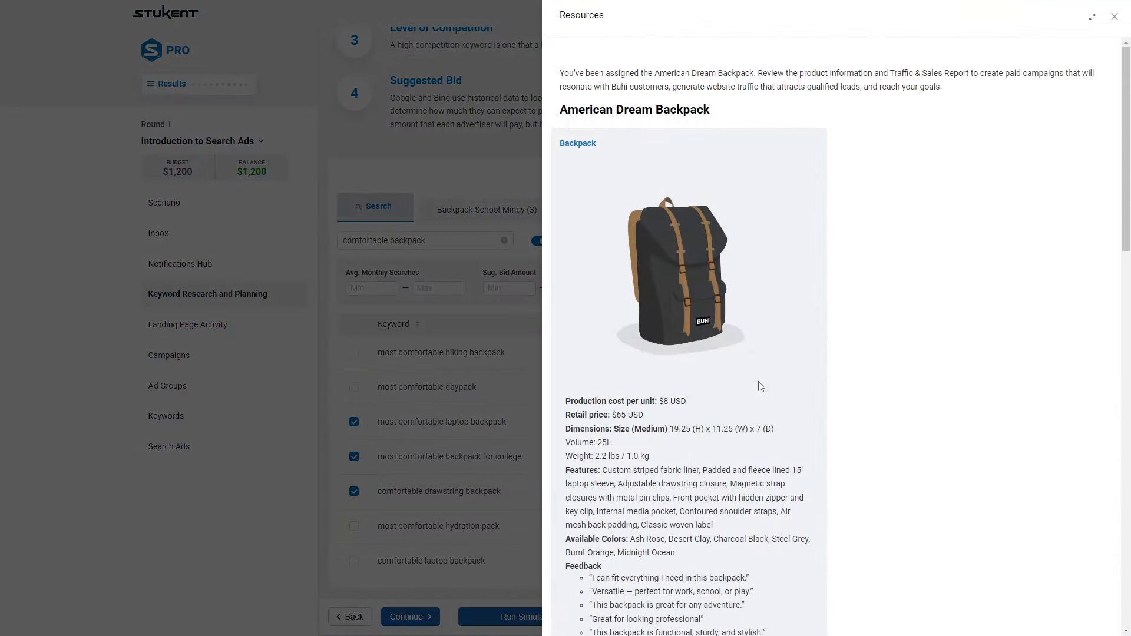
scroll(706, 449, down, 1)
drag(644, 425, 709, 426)
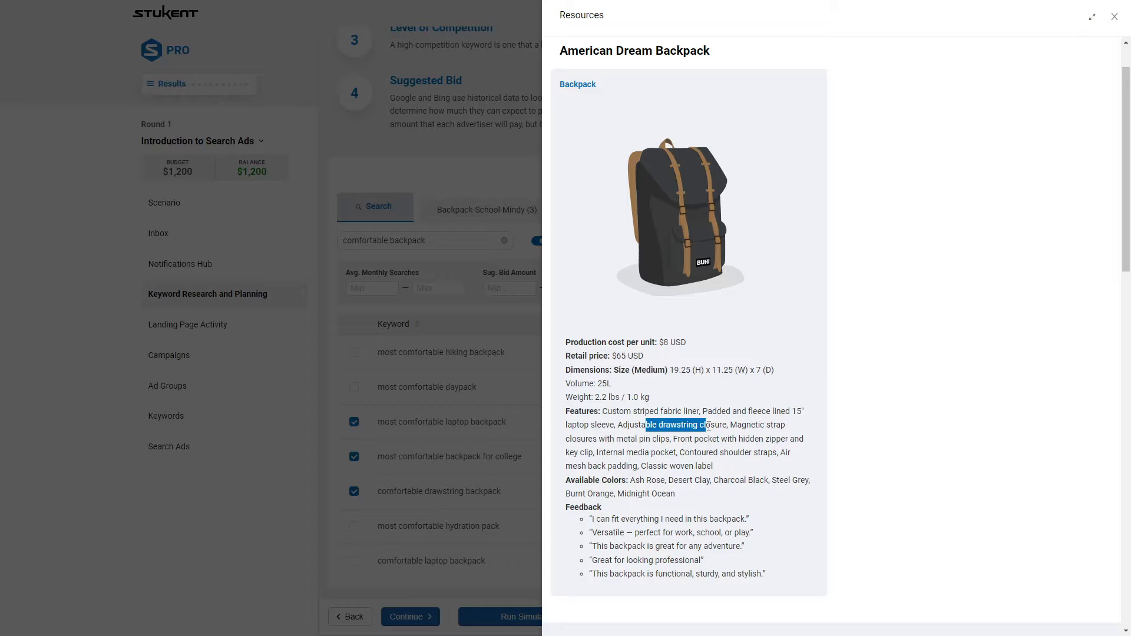
click(1114, 17)
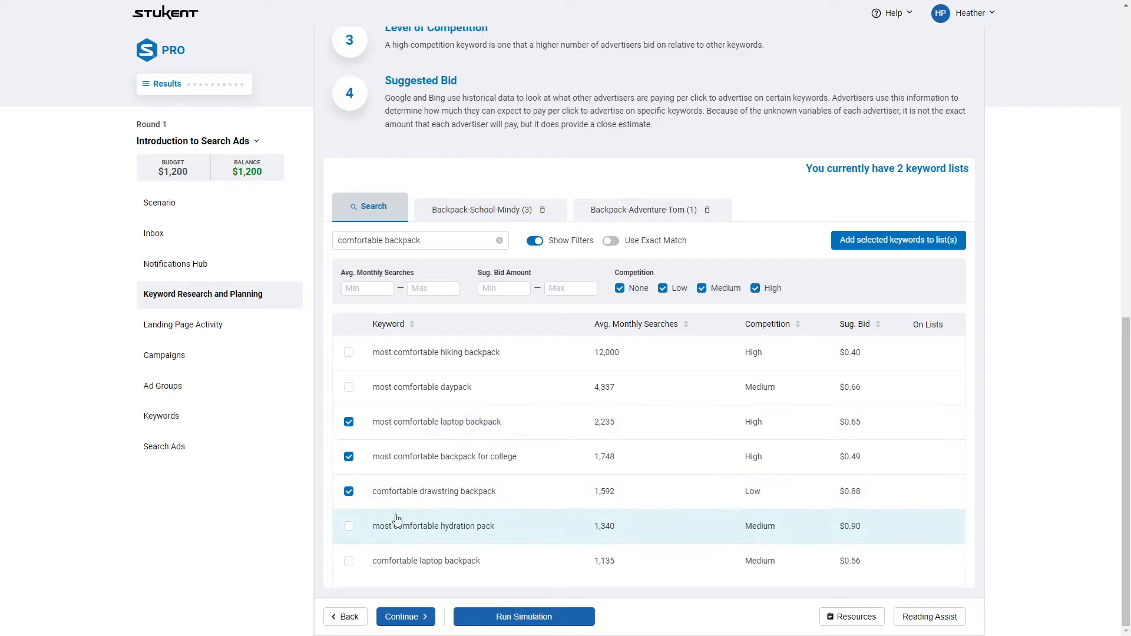
Also select comfortable laptop backpack and add all four selected keywords to the Backpack-School-Mindy list
click(349, 563)
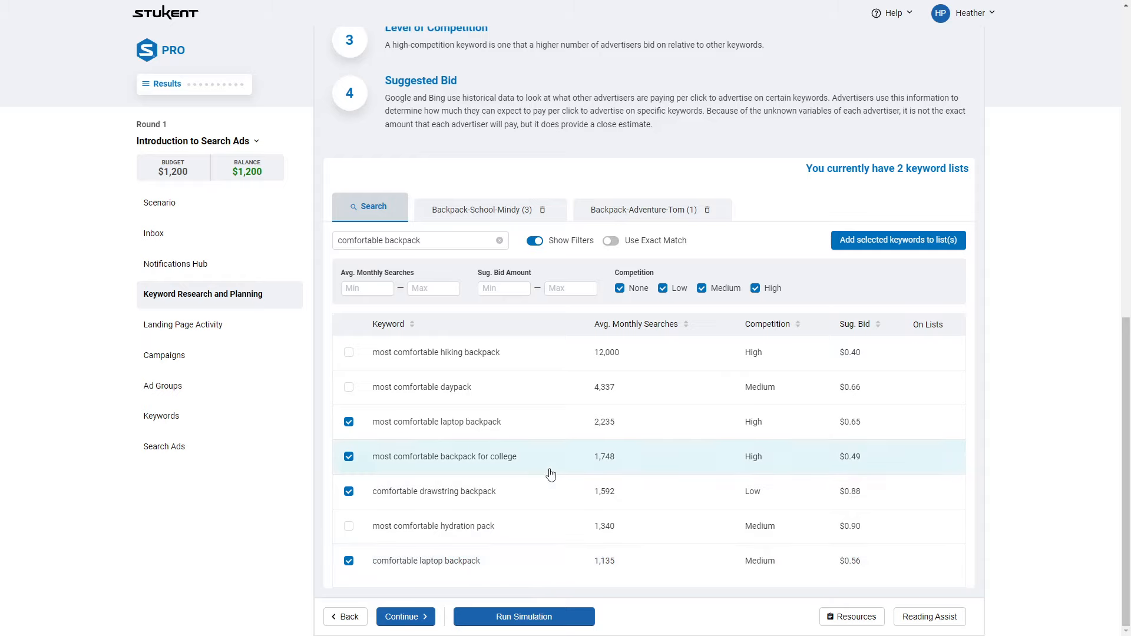
click(877, 240)
click(414, 128)
click(616, 128)
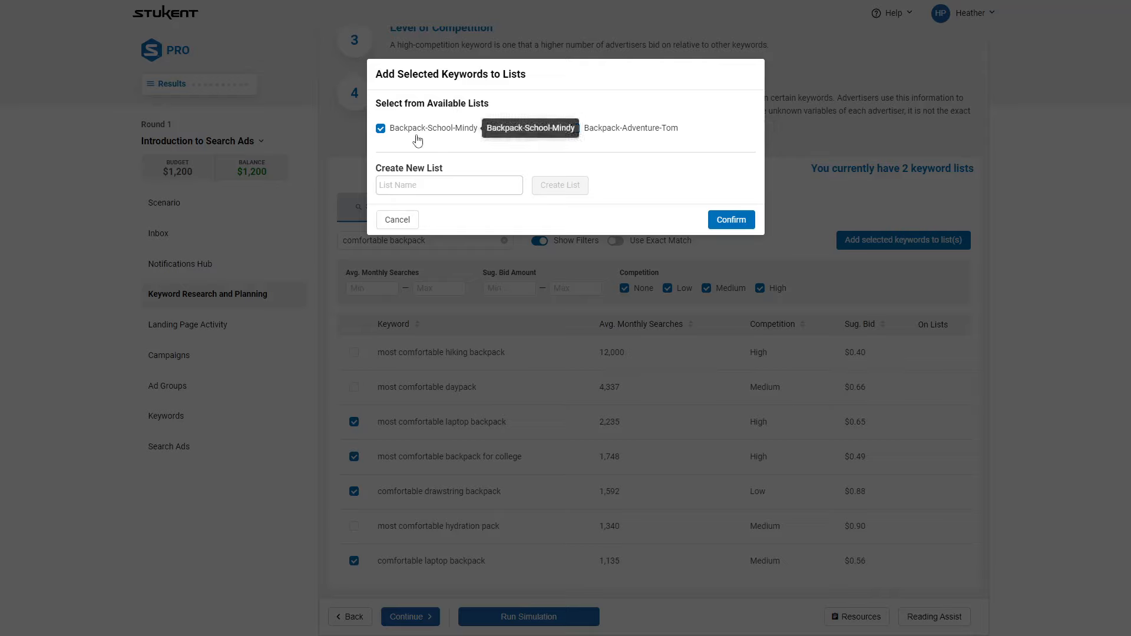
click(730, 220)
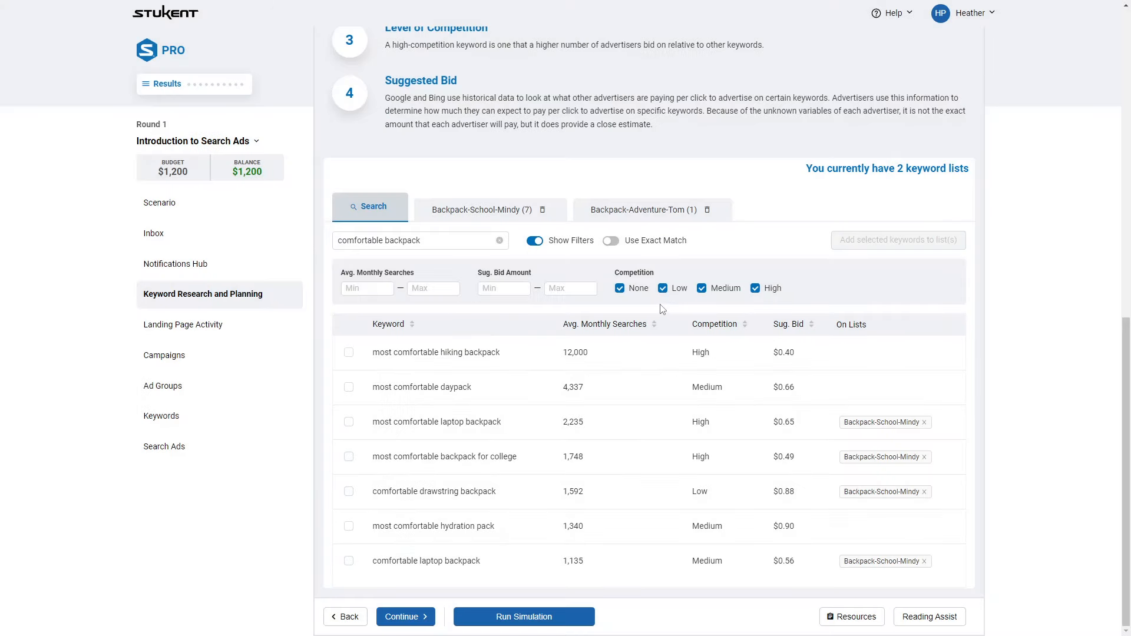
Search the keywords for "stylish backpacks for women", check the results and clear the query
click(499, 241)
click(407, 331)
text(stylish)
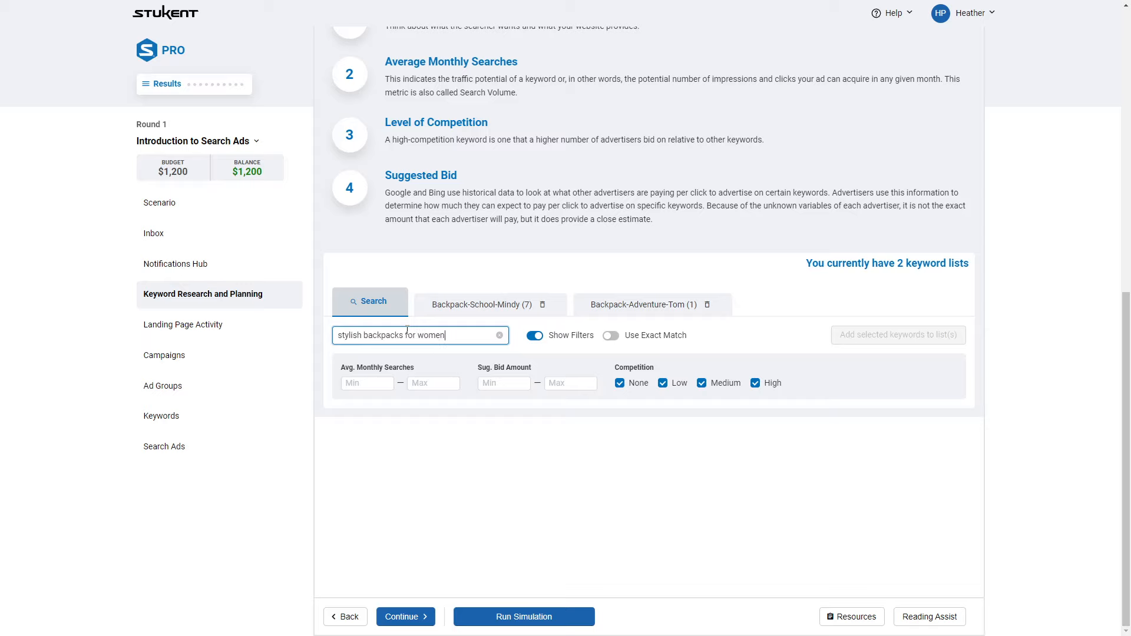
text( backpacks for women)
key(Return)
scroll(457, 487, down, 1)
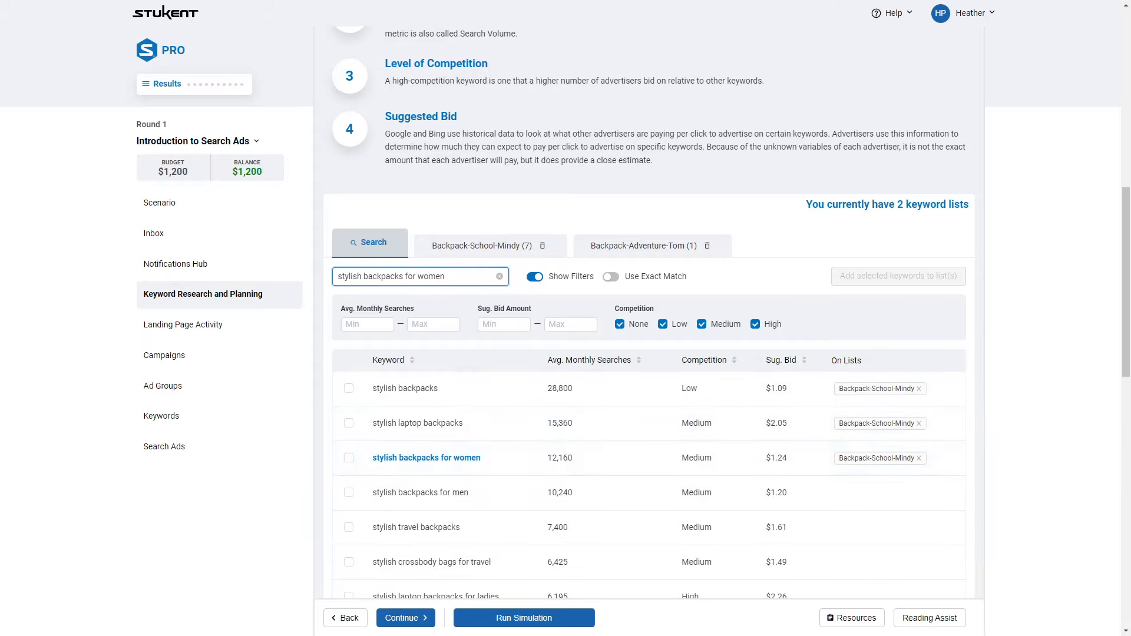
click(499, 276)
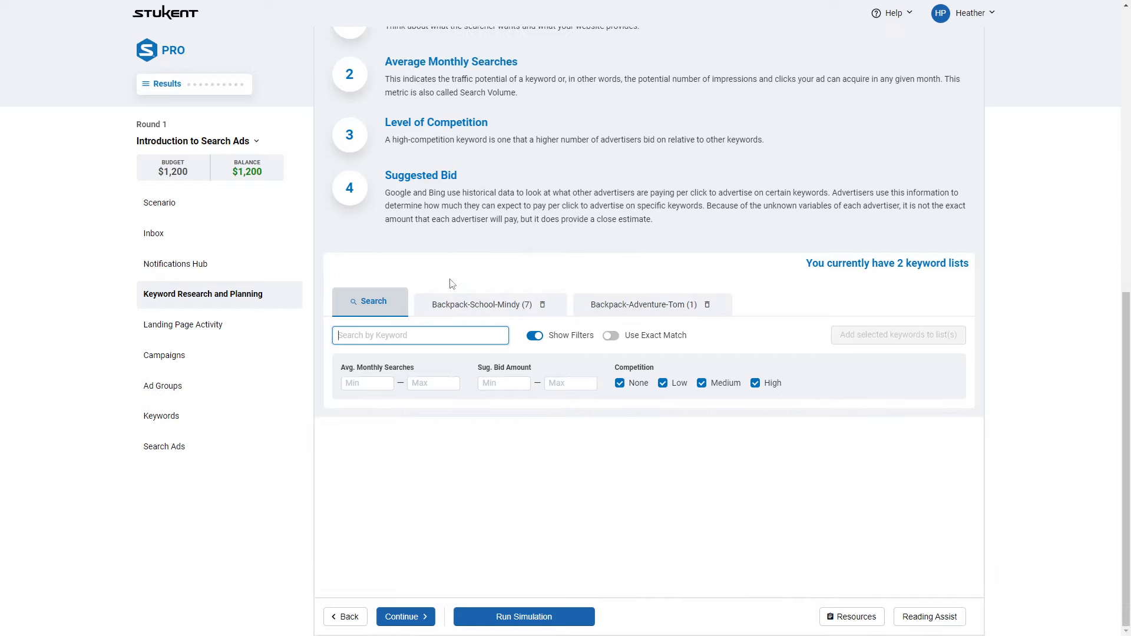
Search the keywords for "cute backpacks" and select cute backpacks plus its for school, for women and for college variants
text(cute backpacks)
key(Return)
scroll(353, 329, down, 2)
click(349, 330)
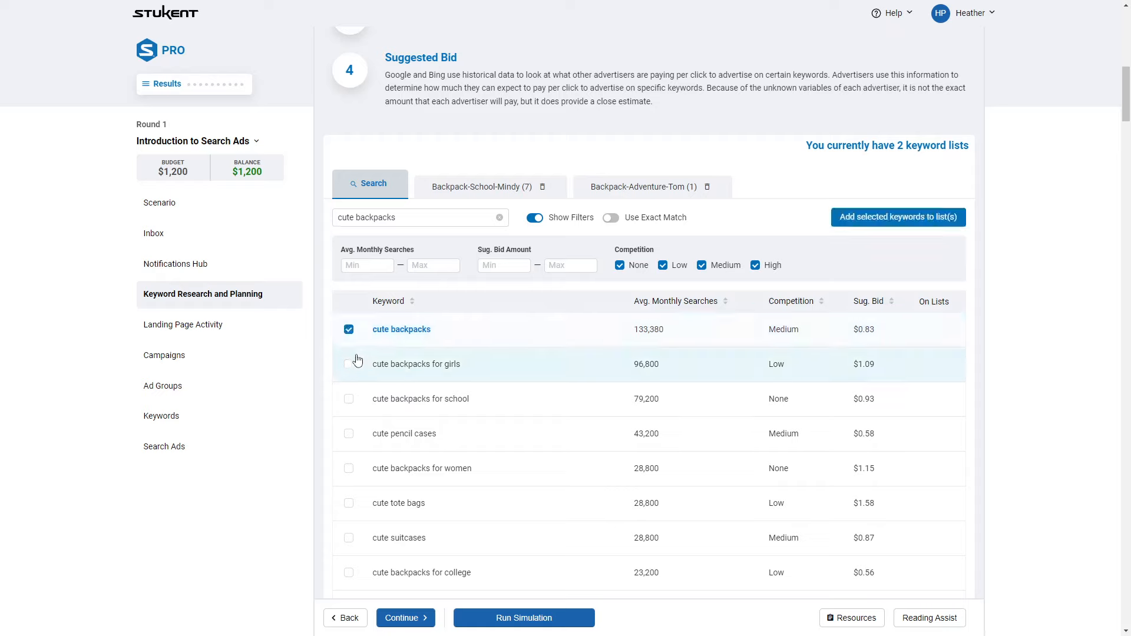
click(349, 399)
click(348, 469)
scroll(369, 501, down, 1)
scroll(370, 507, down, 1)
click(349, 455)
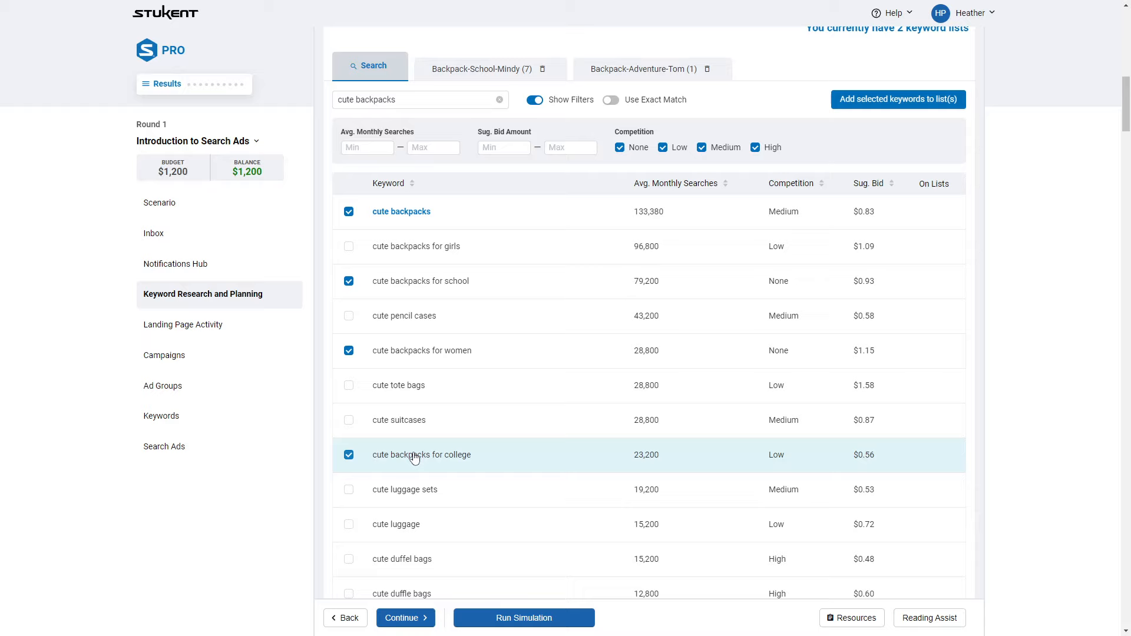
Review the remaining cute backpacks results and add the four selected keywords to the Backpack-School-Mindy list
scroll(386, 481, down, 5)
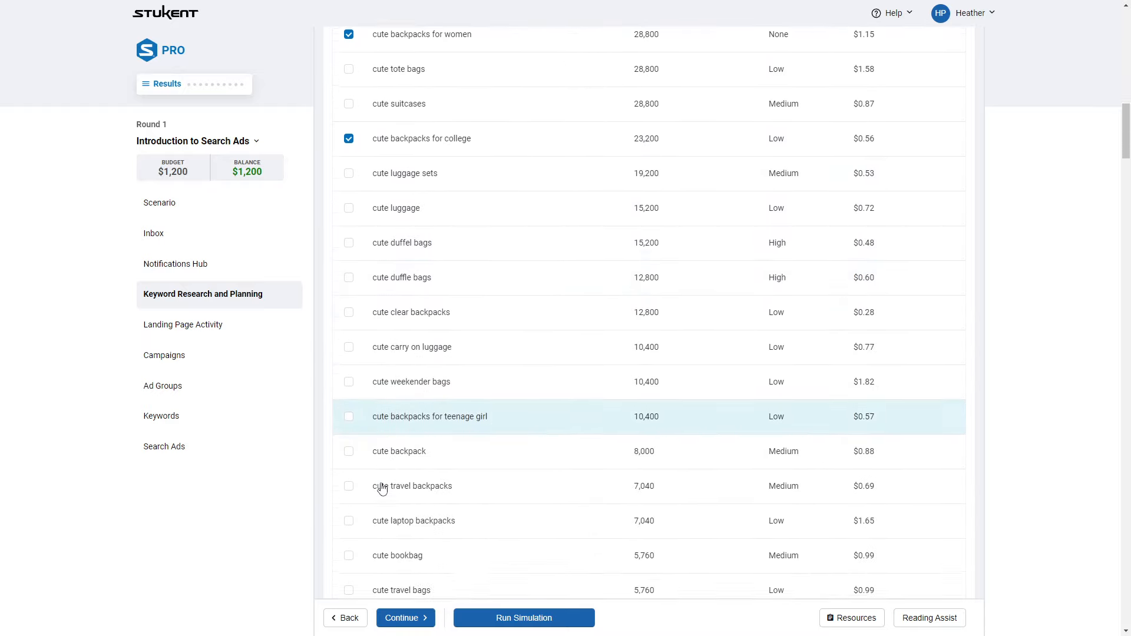
scroll(378, 492, down, 2)
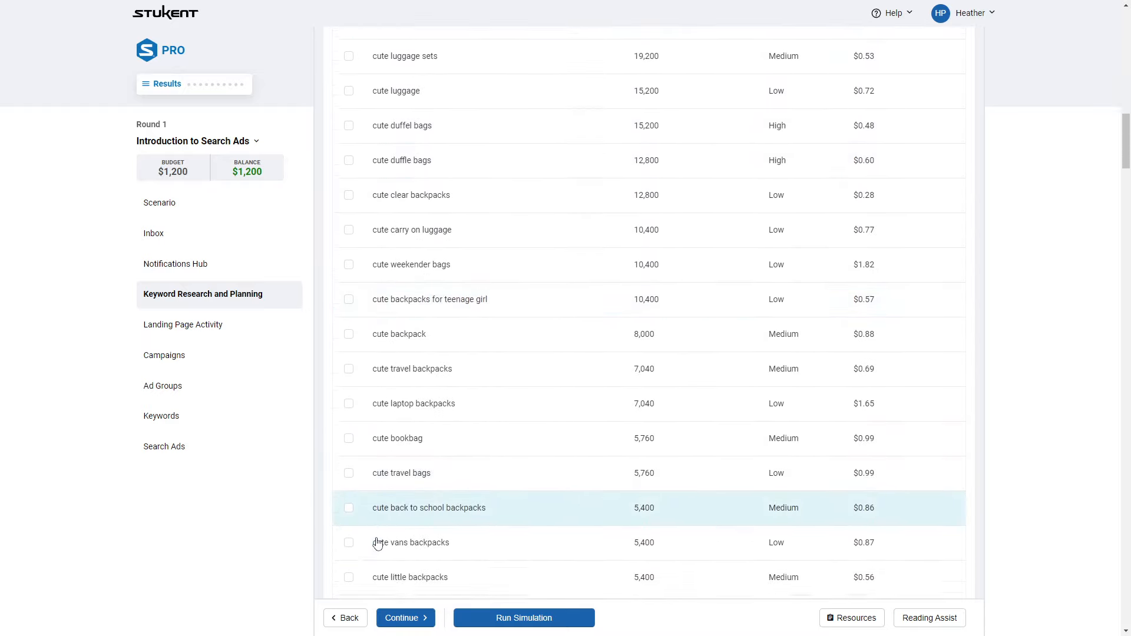
scroll(378, 542, down, 4)
scroll(668, 533, up, 15)
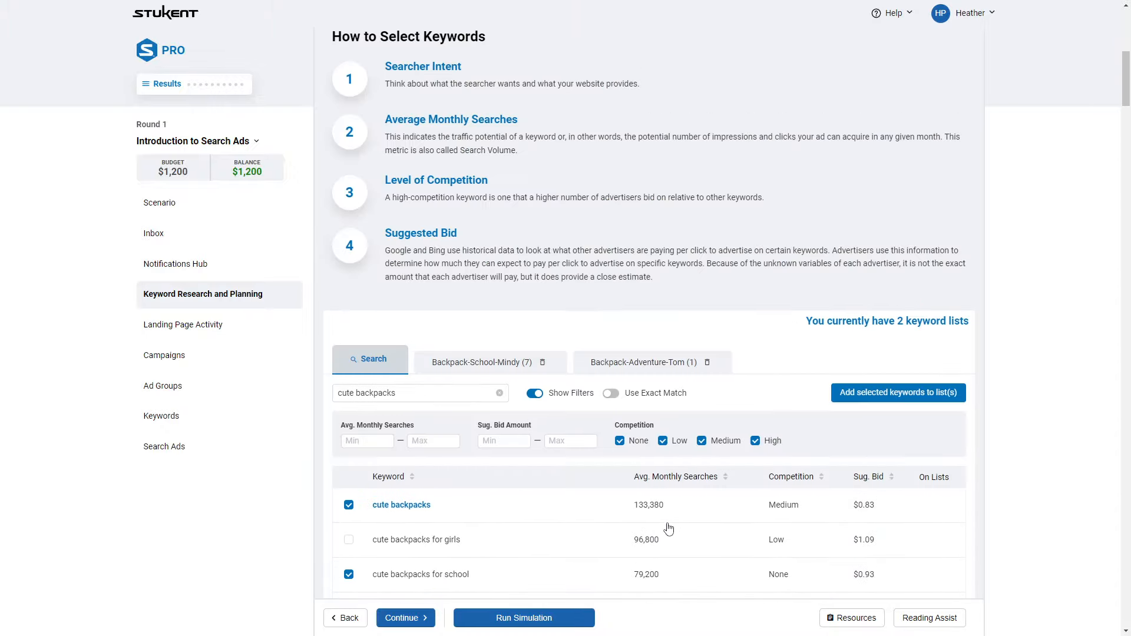
click(889, 401)
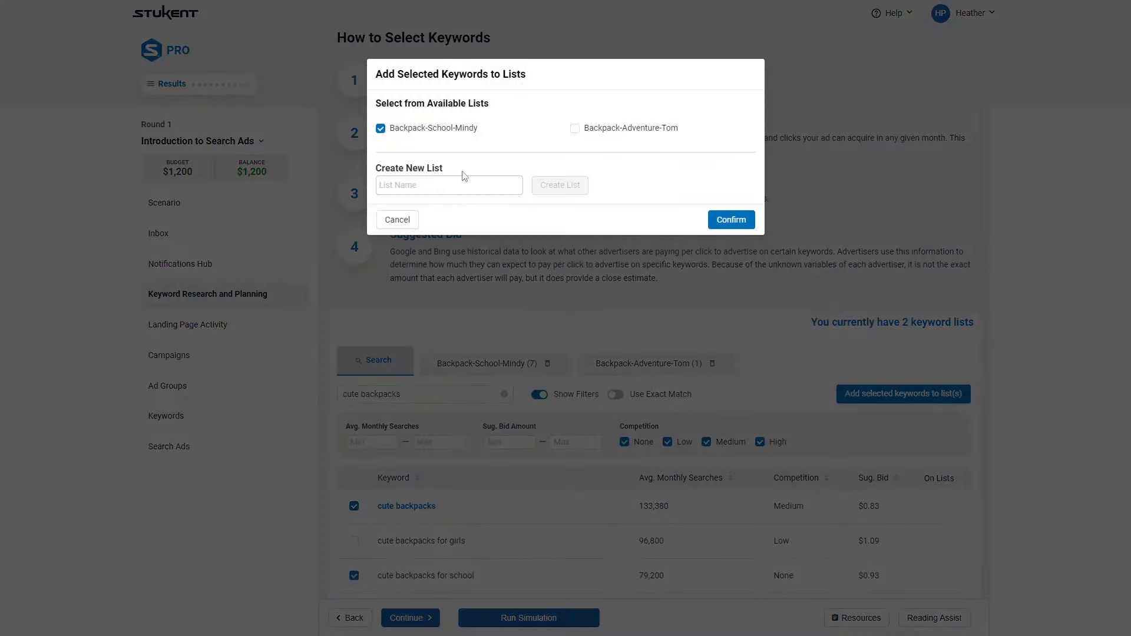
click(732, 224)
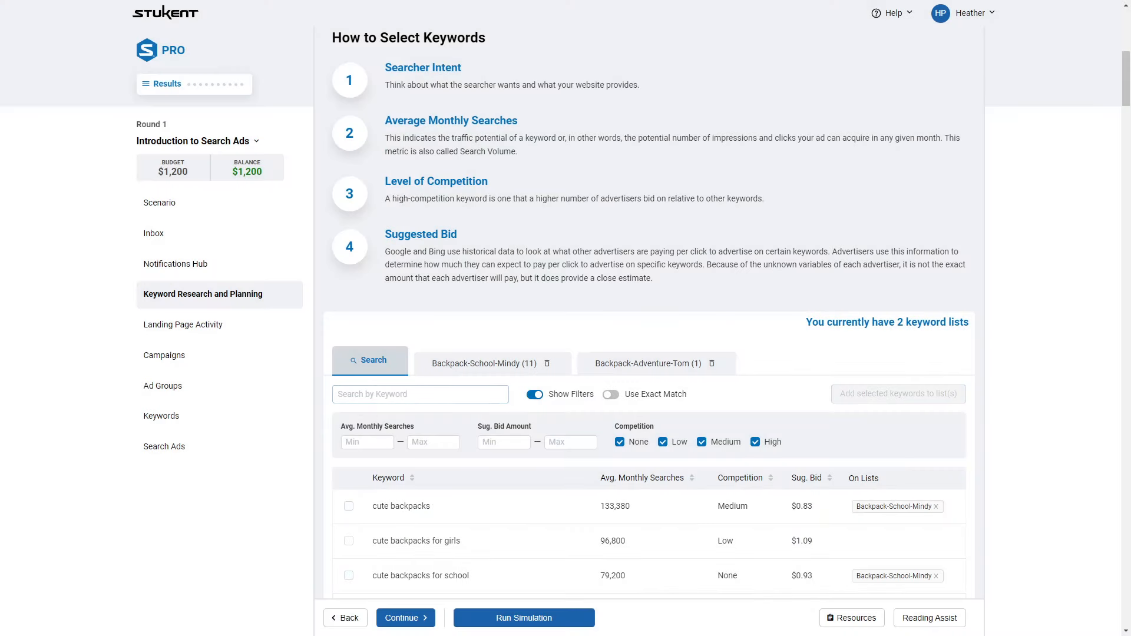
Search the keywords for "trendy backpack" and select trendy backpacks and trendy backpacks for college
click(390, 394)
text(trendy backpack)
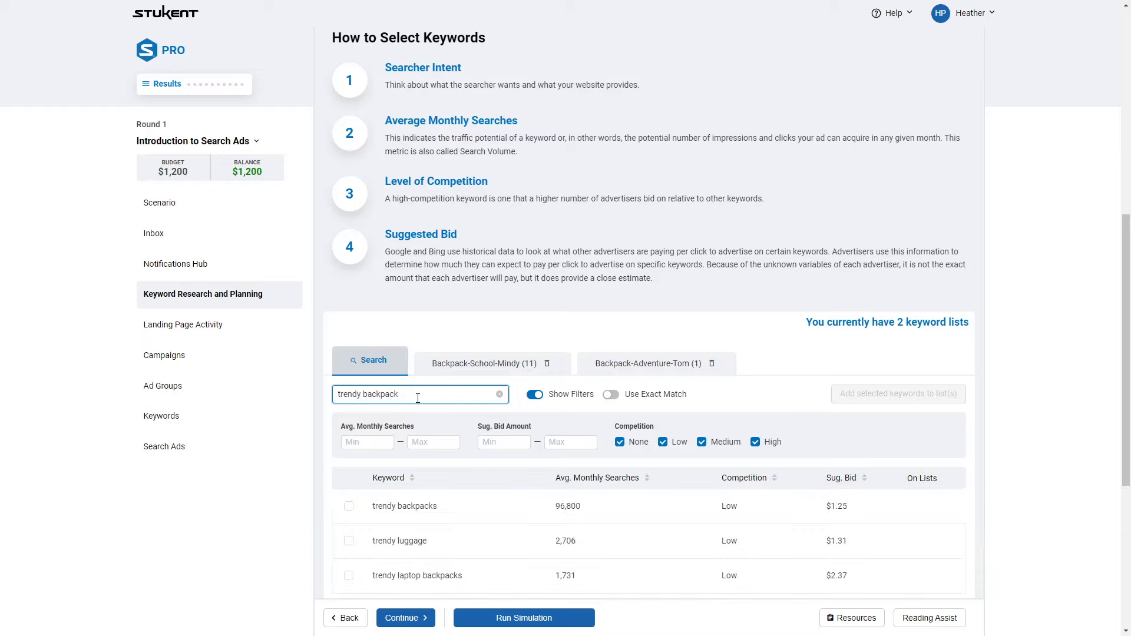
scroll(371, 392, down, 2)
click(348, 388)
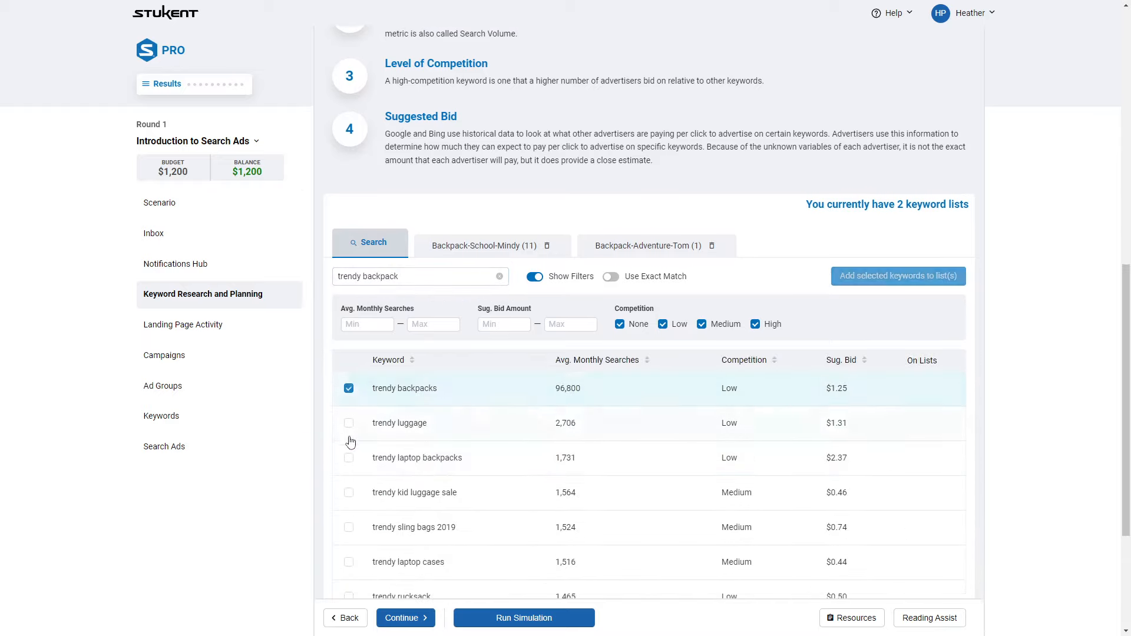
scroll(365, 471, down, 3)
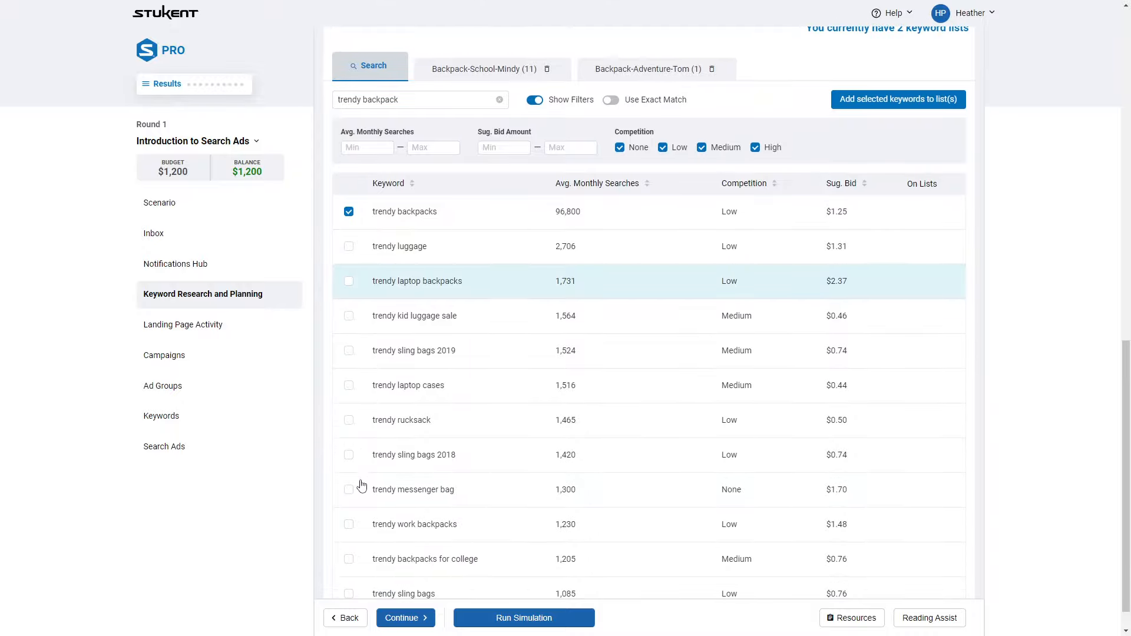
scroll(351, 533, down, 1)
click(349, 526)
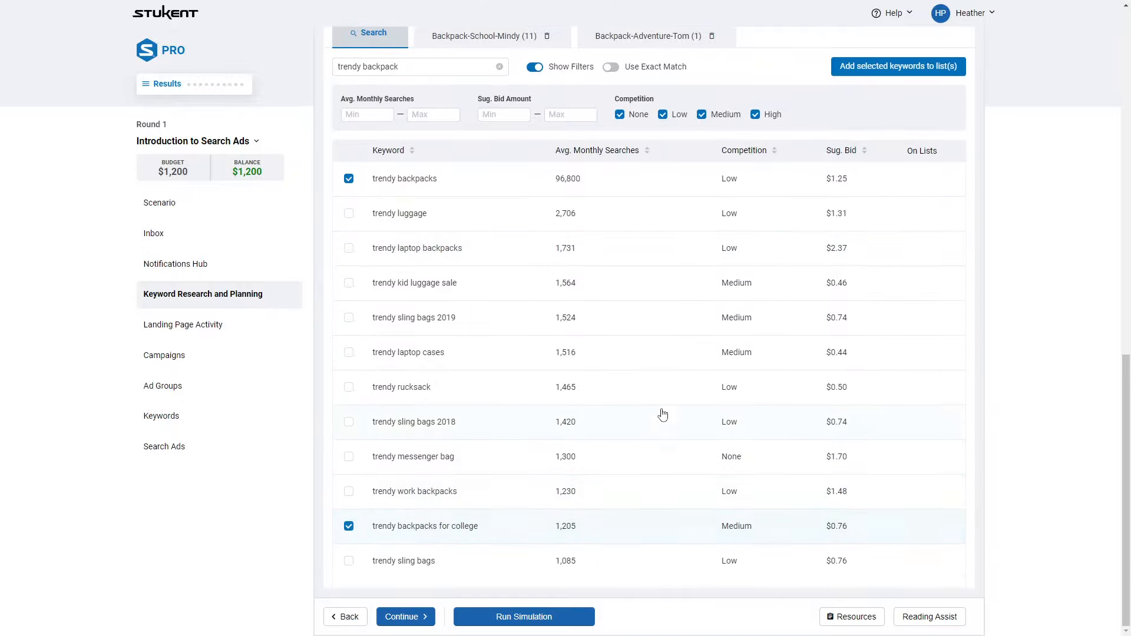
Add the two selected trendy backpack keywords to the Backpack-School-Mindy list
scroll(888, 250, up, 2)
click(900, 190)
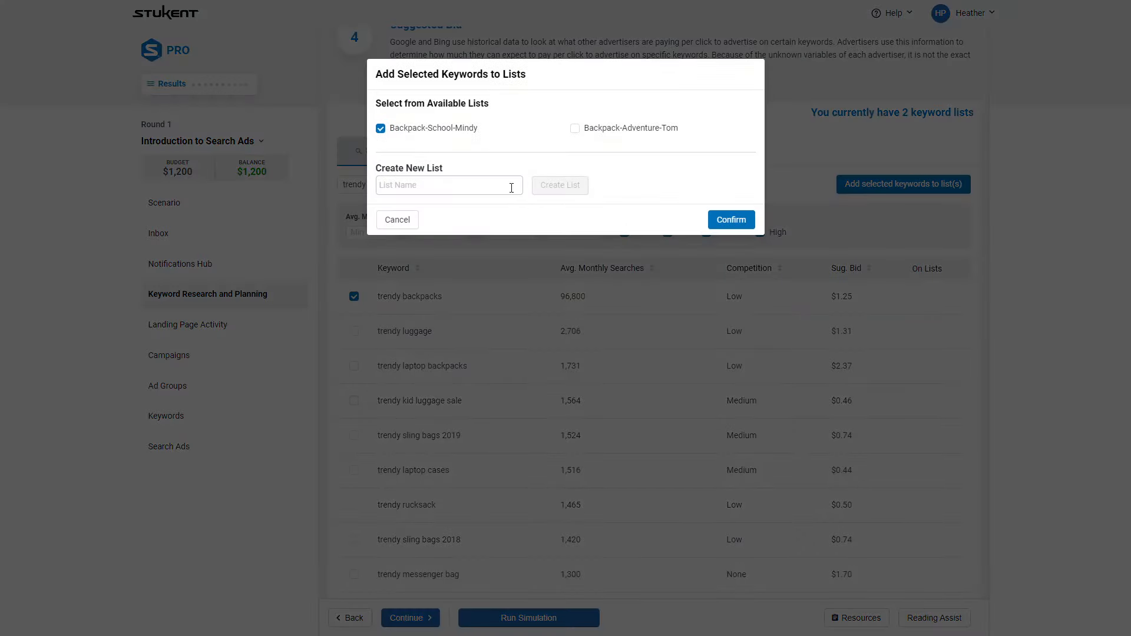
click(731, 220)
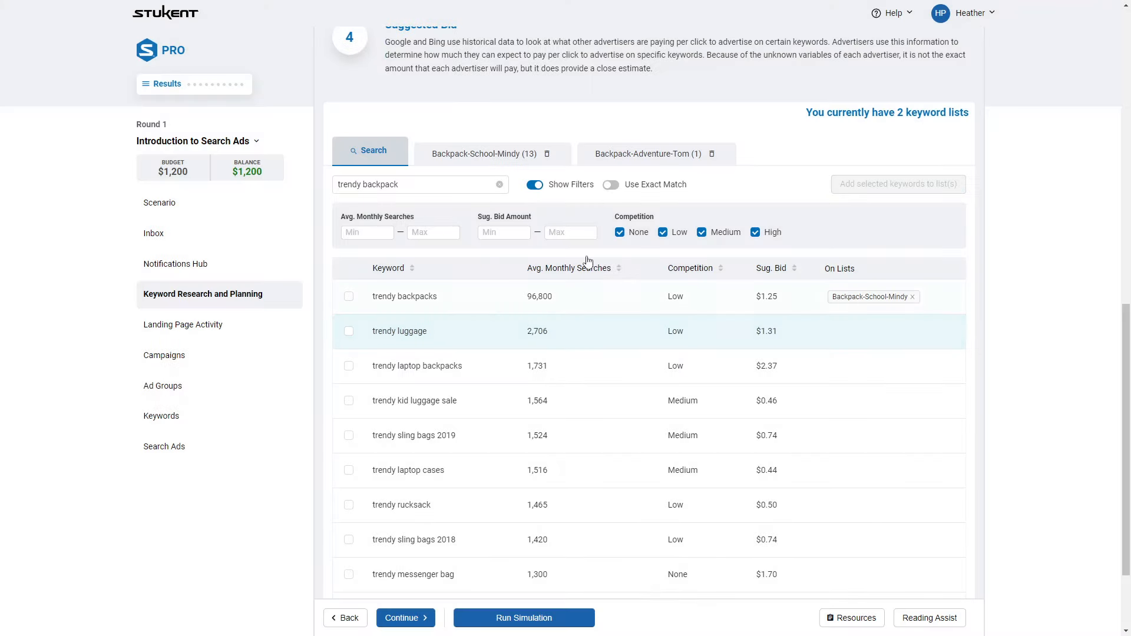
Replace the keyword query with "school backpack" and select womens school backpack from the results
click(499, 185)
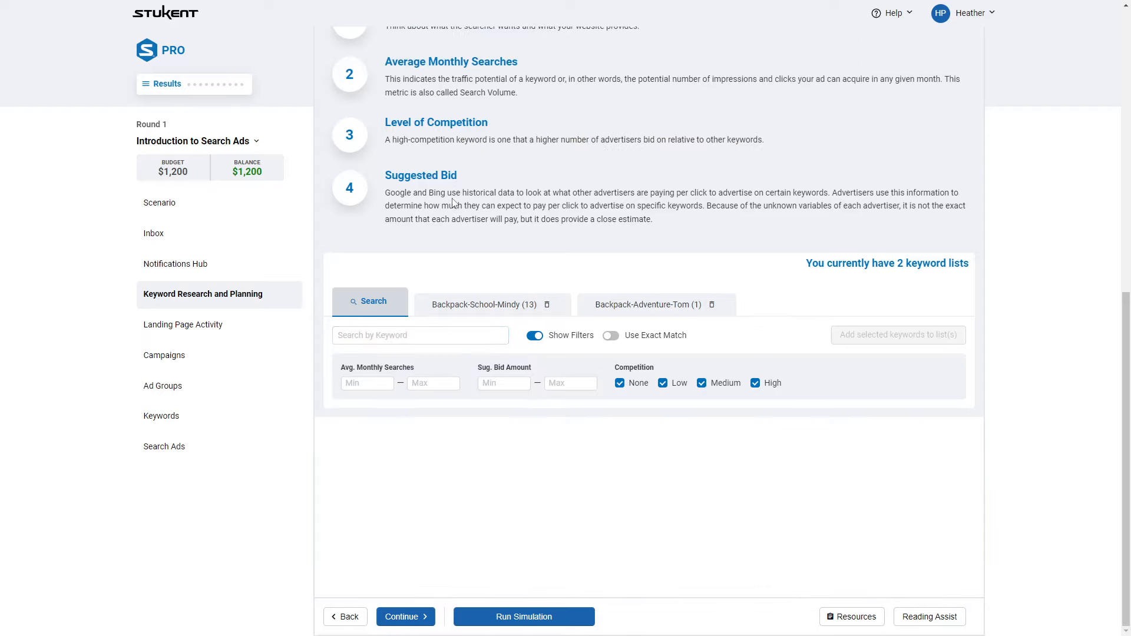
click(422, 334)
text(school)
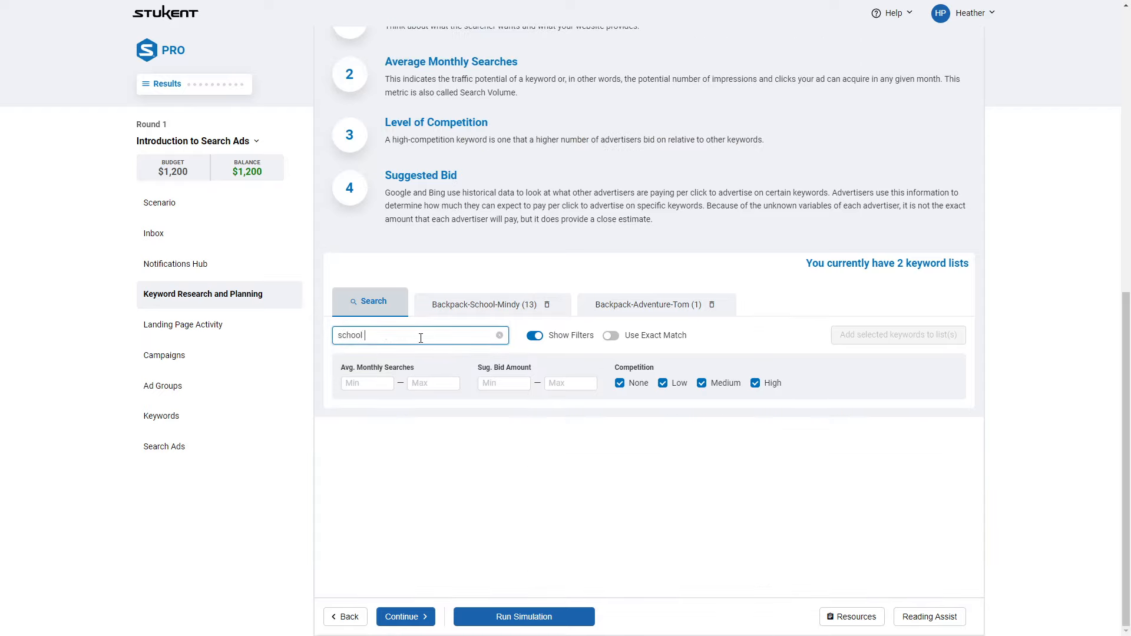
text( backpack)
scroll(393, 472, down, 3)
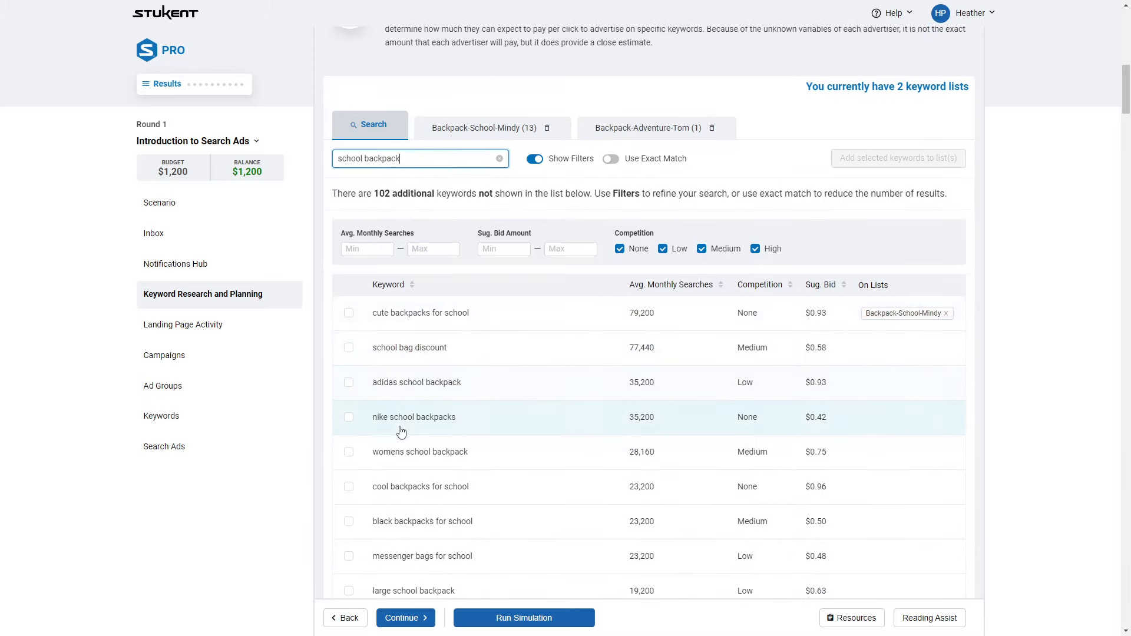
click(348, 453)
scroll(356, 523, down, 1)
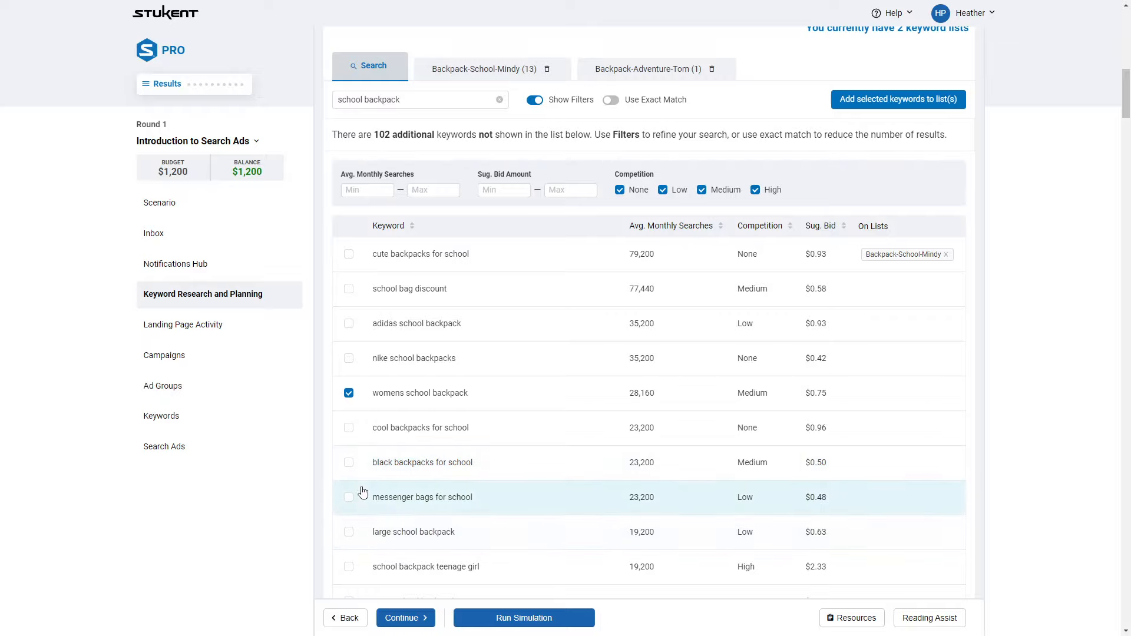
Check the American Dream Backpack's available colors in the resources, close them and select black backpacks for school
click(852, 618)
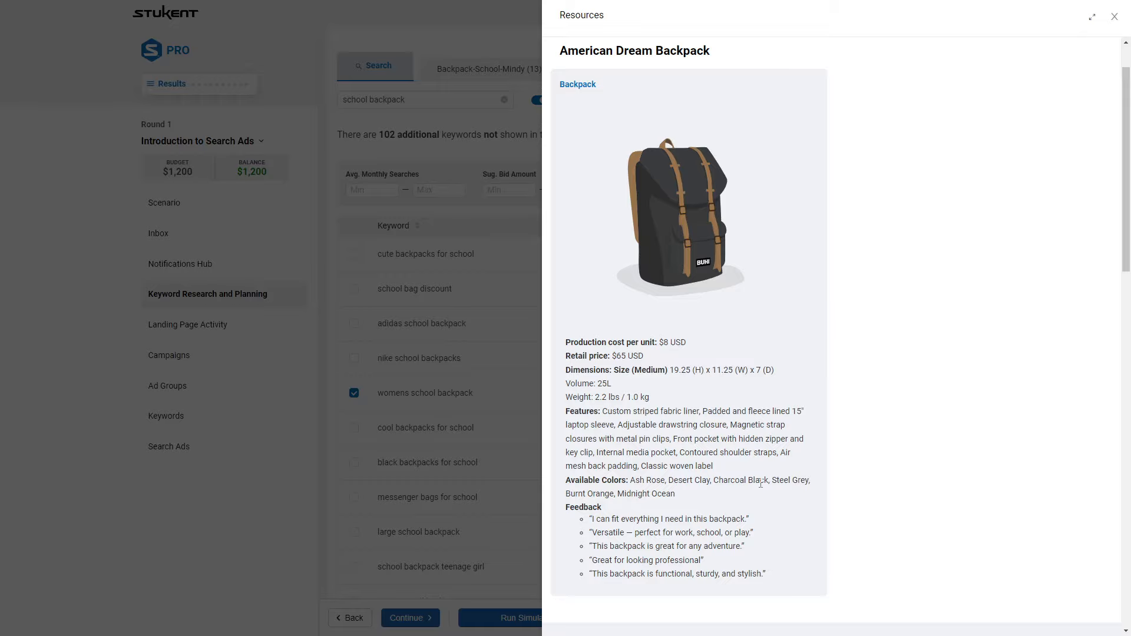
click(405, 447)
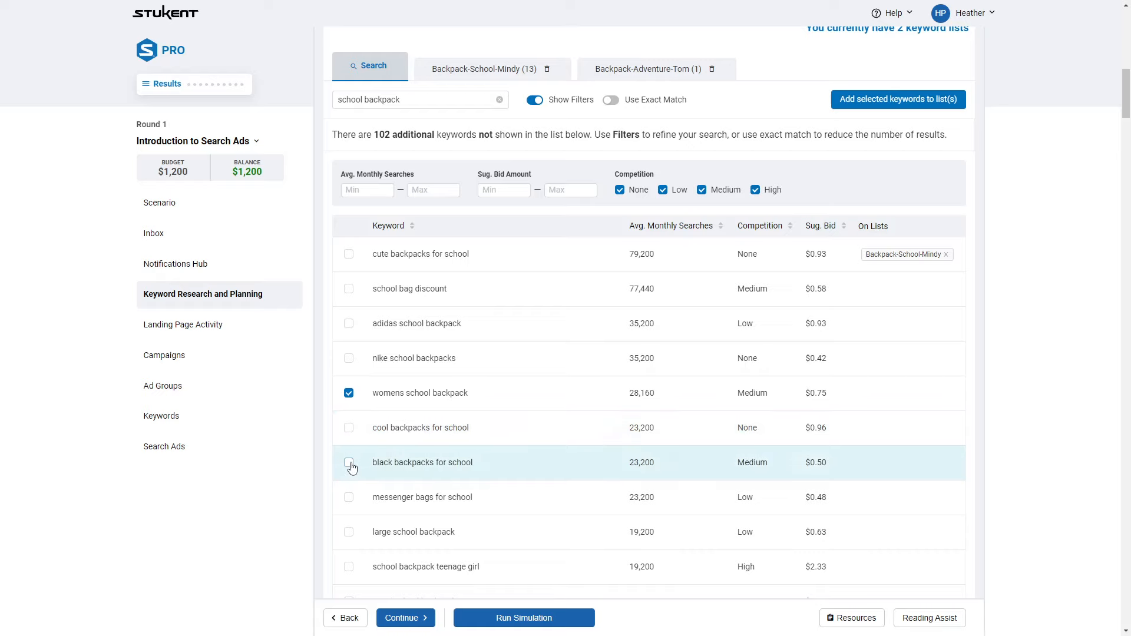
click(349, 463)
Also select the keywords school backpack and designer backpacks for school
scroll(351, 475, down, 1)
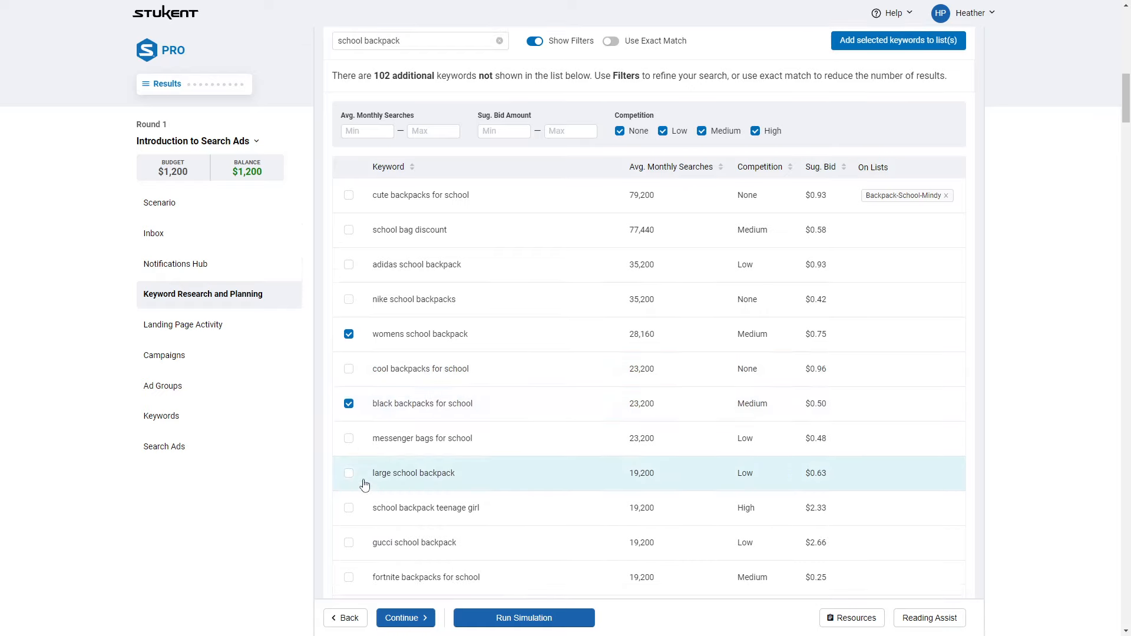
scroll(400, 474, down, 4)
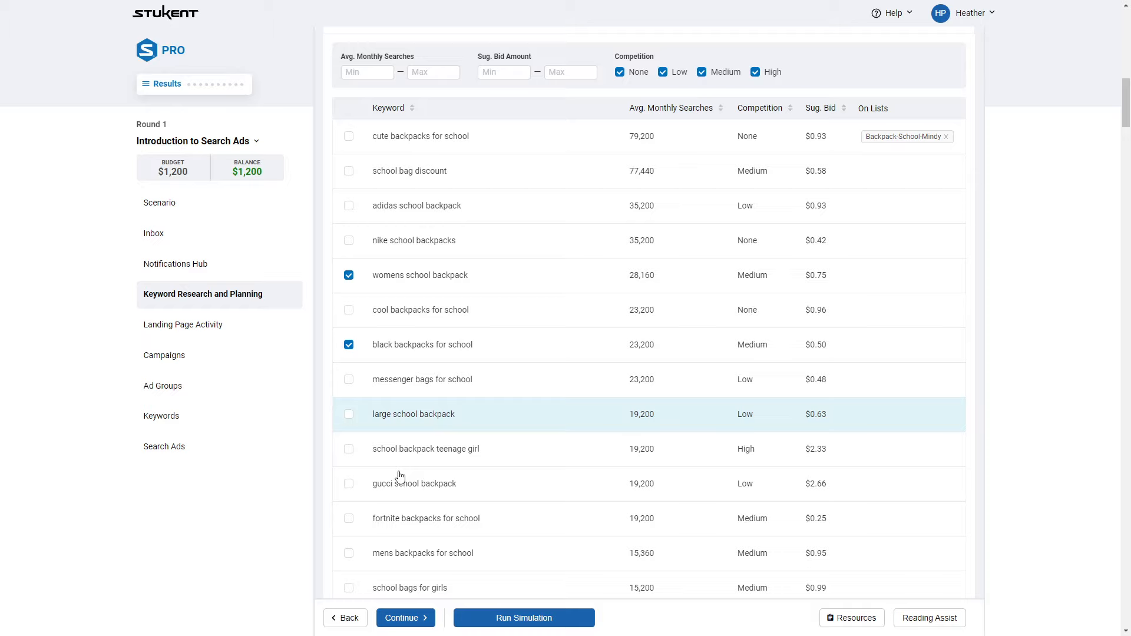
scroll(400, 436, down, 2)
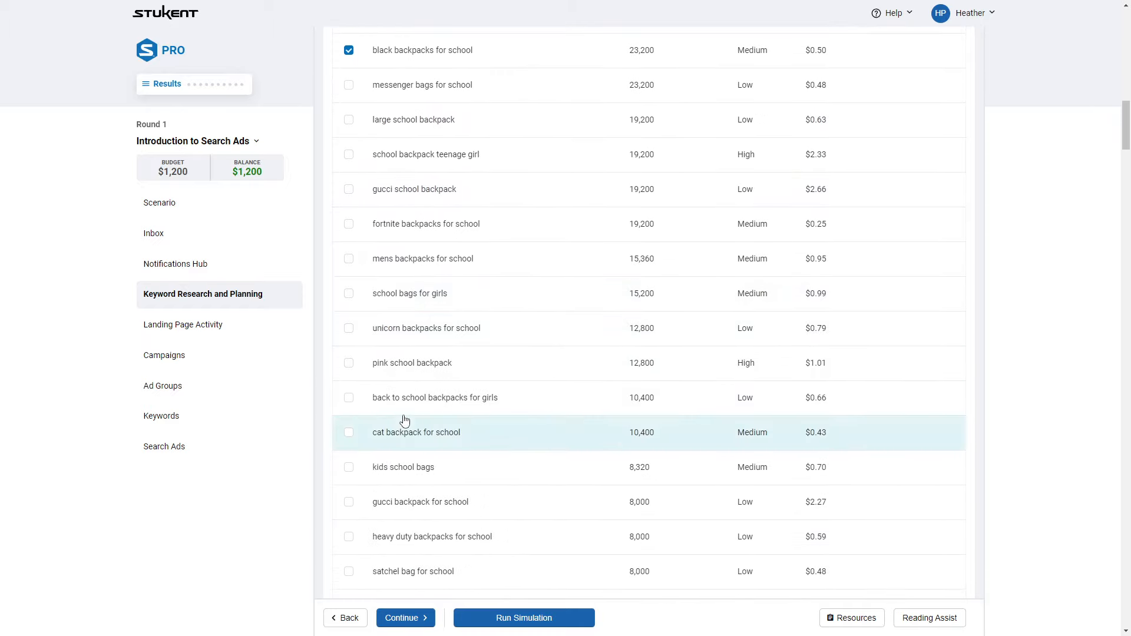
scroll(408, 471, down, 2)
scroll(407, 510, down, 3)
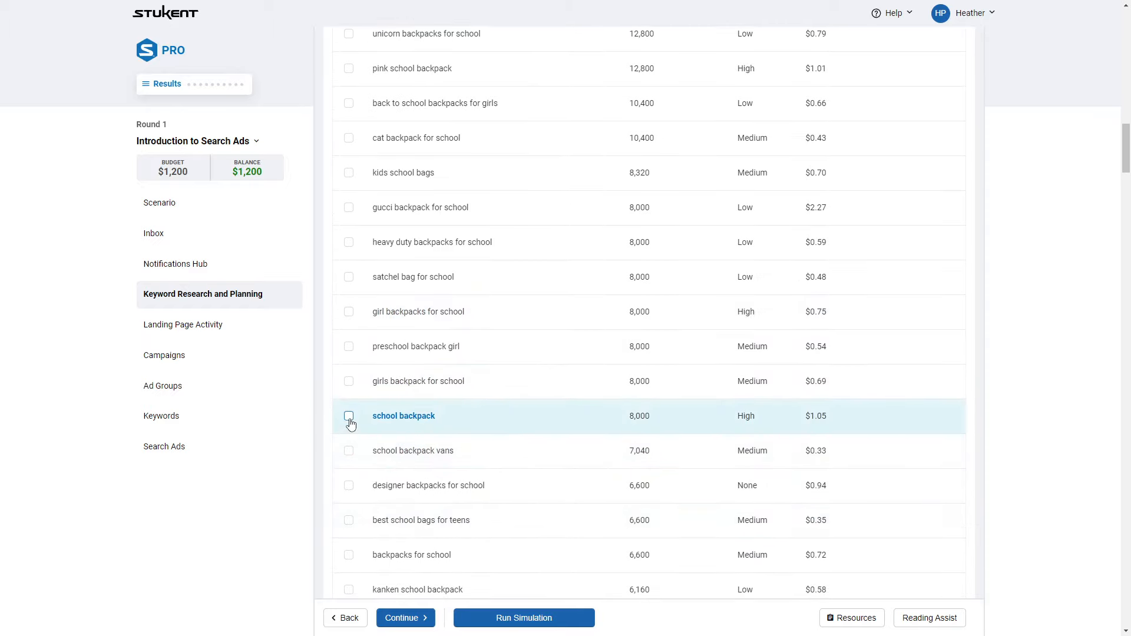
click(350, 487)
scroll(416, 495, down, 2)
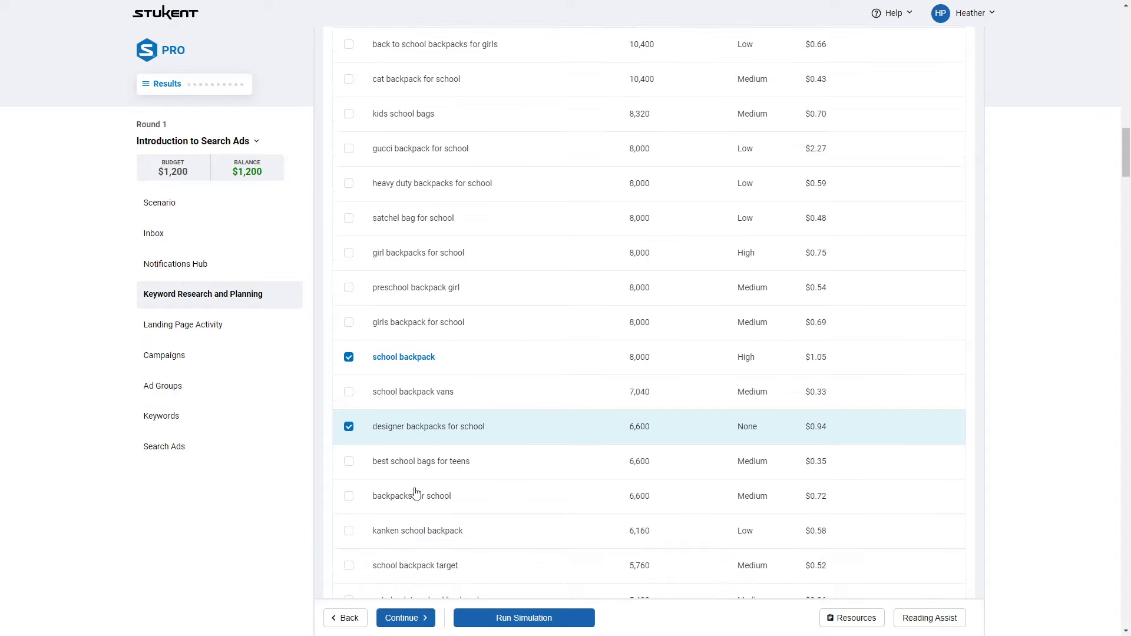
Add nice backpacks for school to the selected keywords
scroll(408, 507, down, 1)
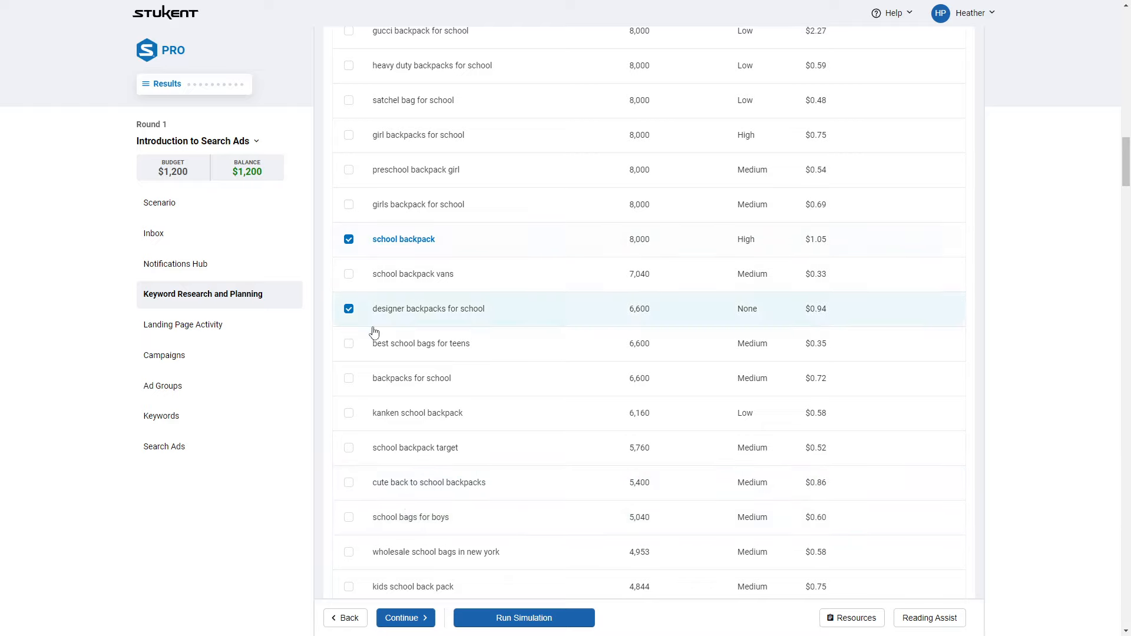
scroll(475, 462, down, 5)
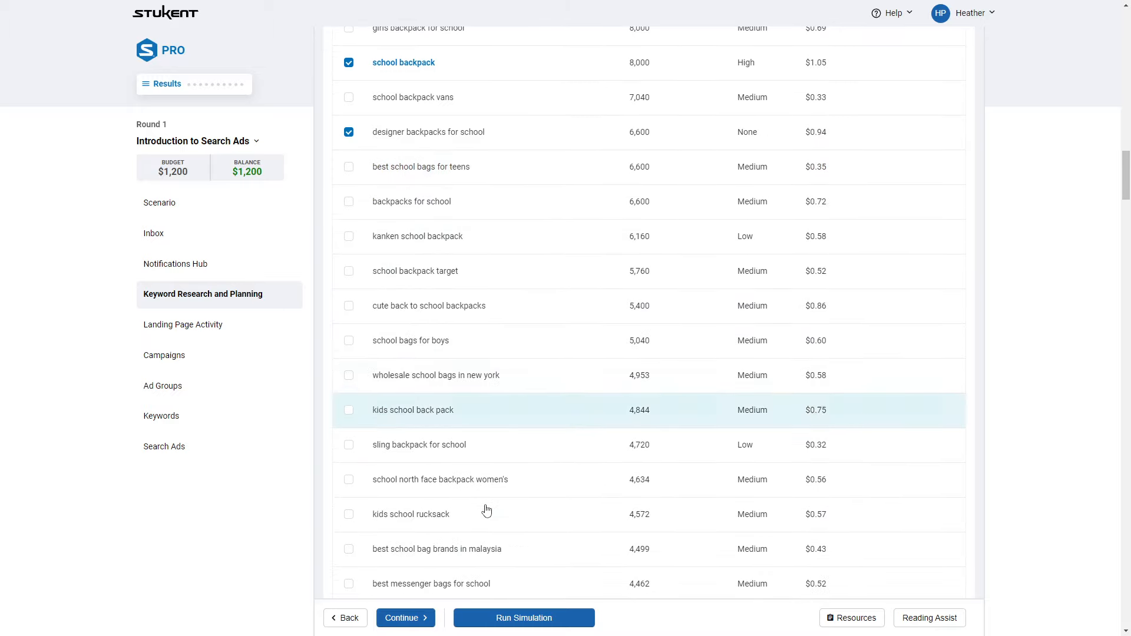
scroll(428, 461, down, 1)
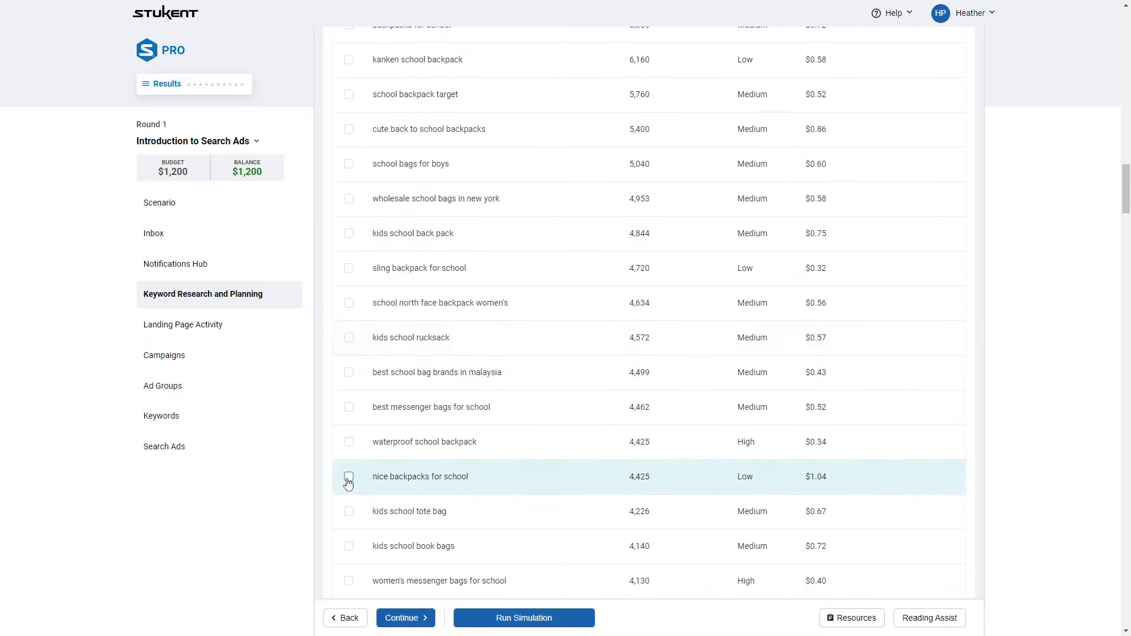
scroll(359, 498, down, 4)
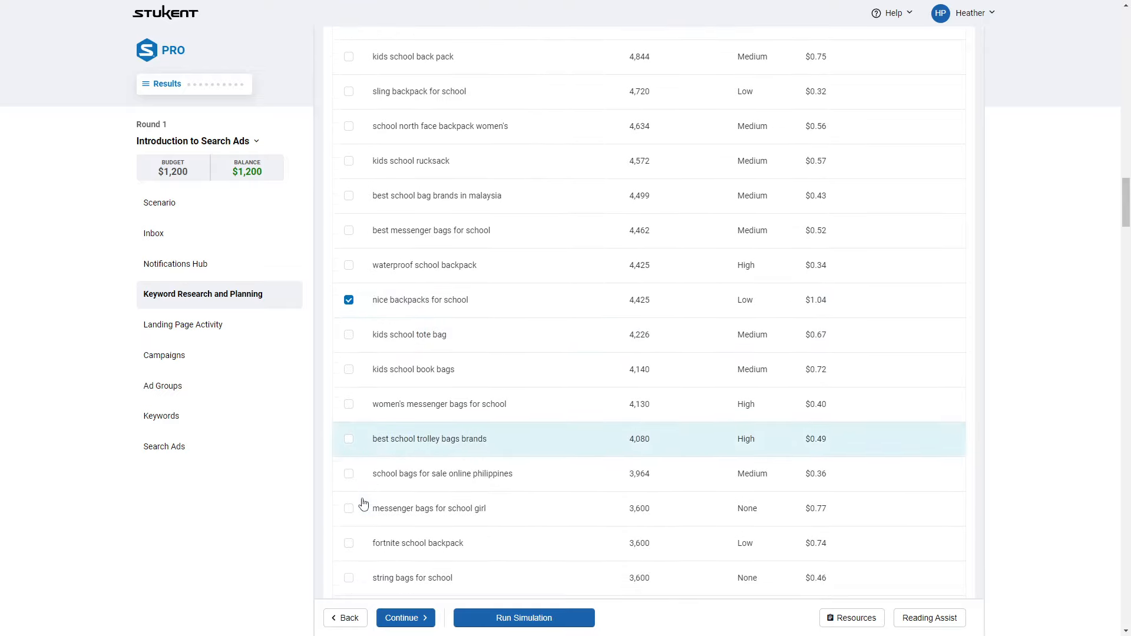
Select the keyword back to school backpack sale from the school backpack results
scroll(363, 504, down, 6)
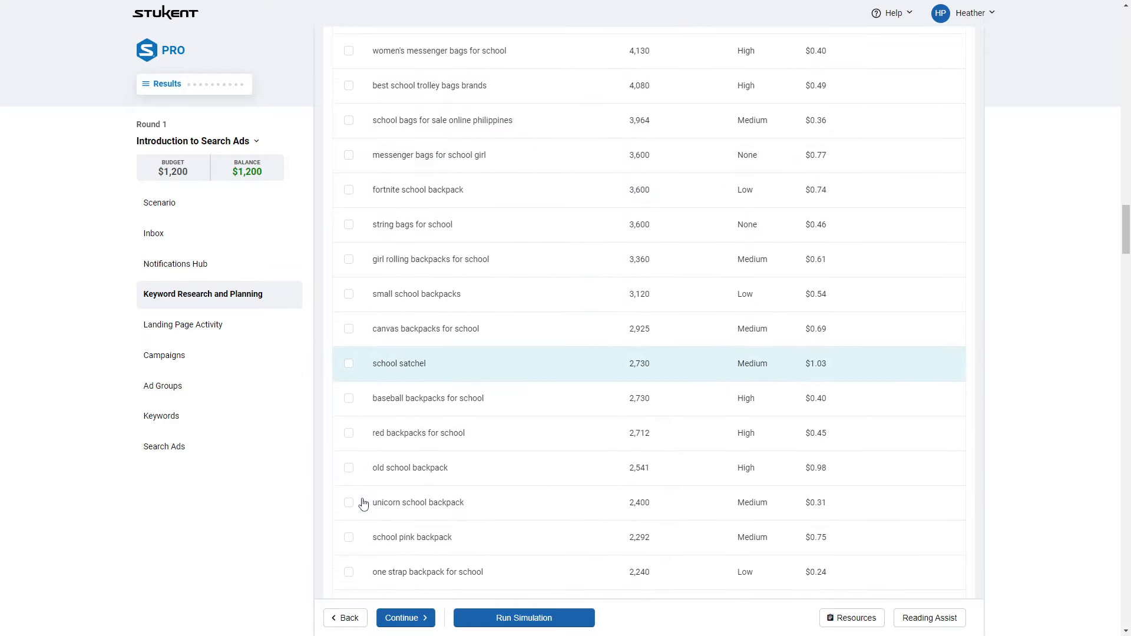
scroll(363, 503, down, 5)
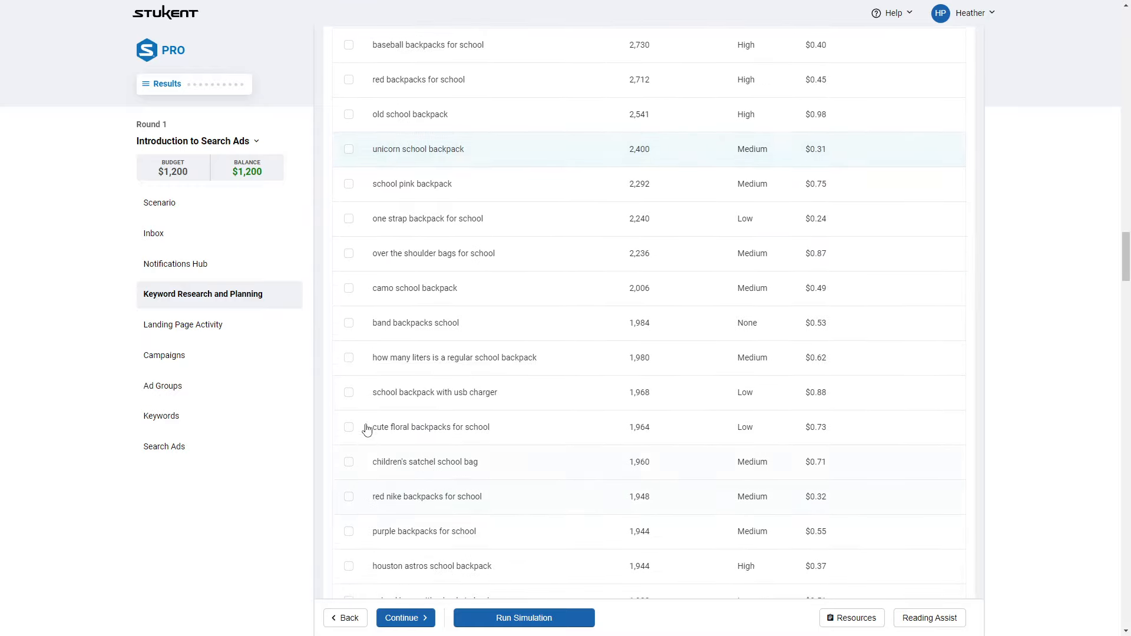
scroll(356, 472, down, 5)
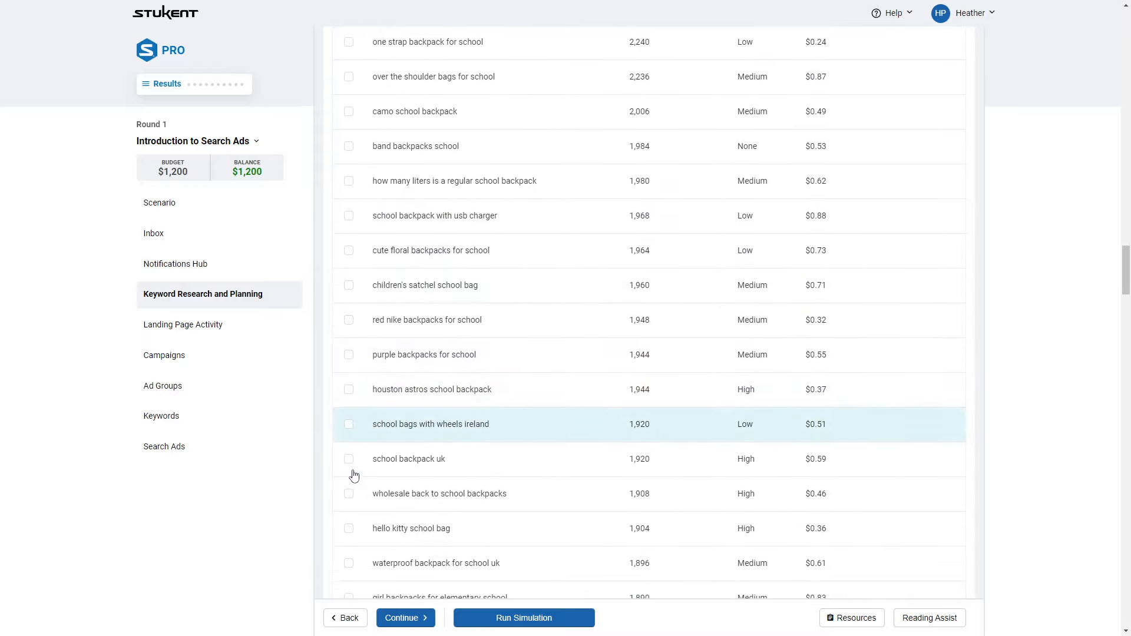
scroll(350, 496, down, 9)
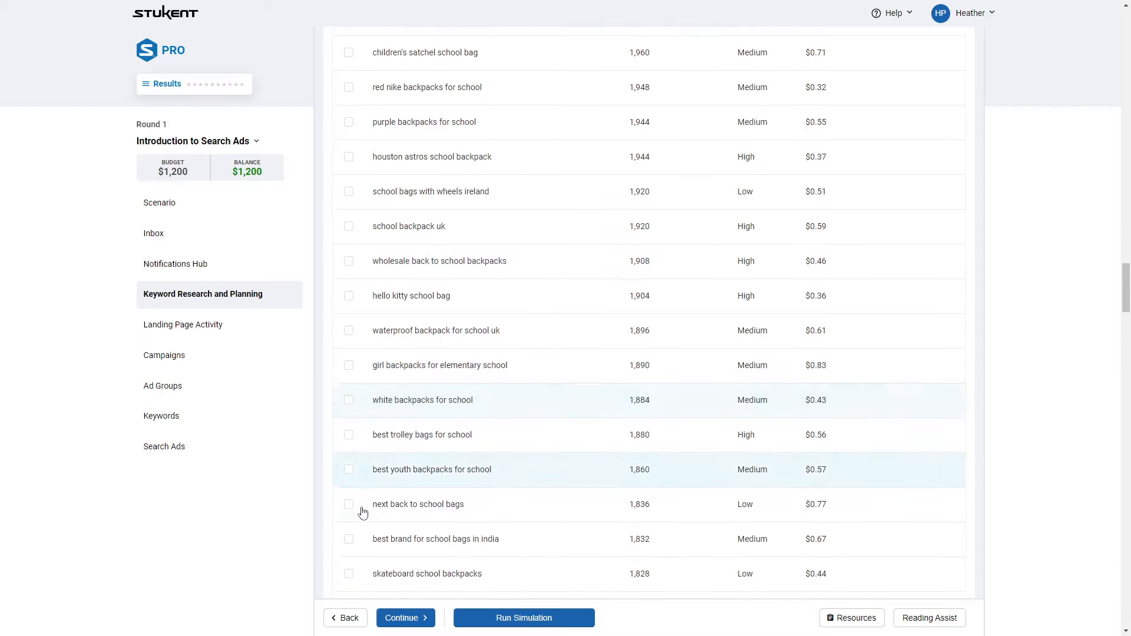
scroll(389, 499, down, 3)
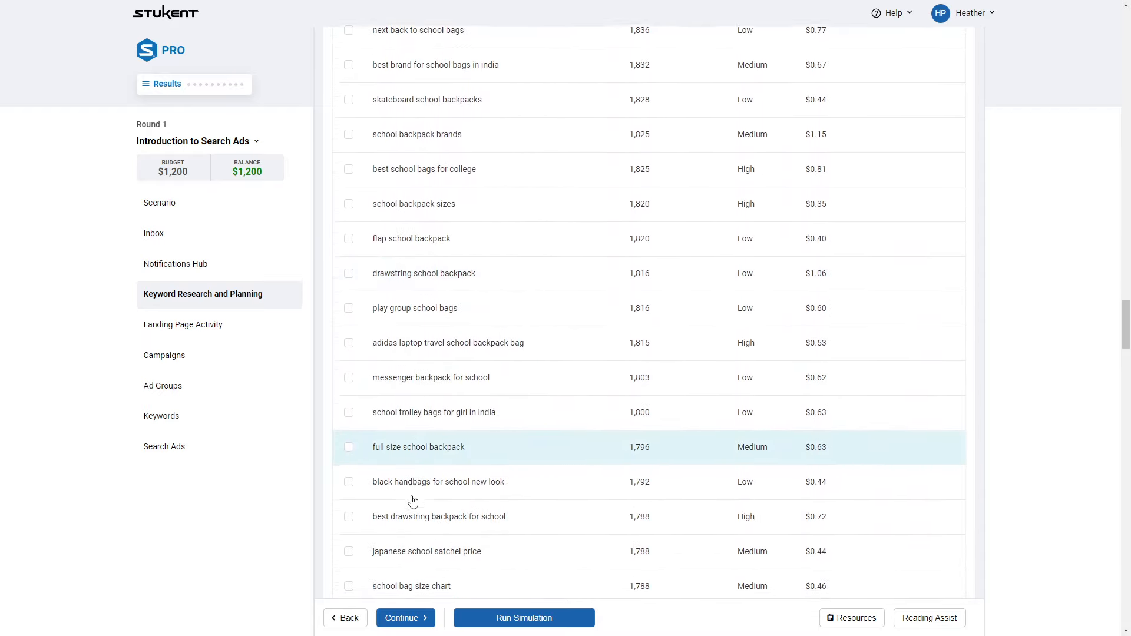
scroll(437, 501, down, 4)
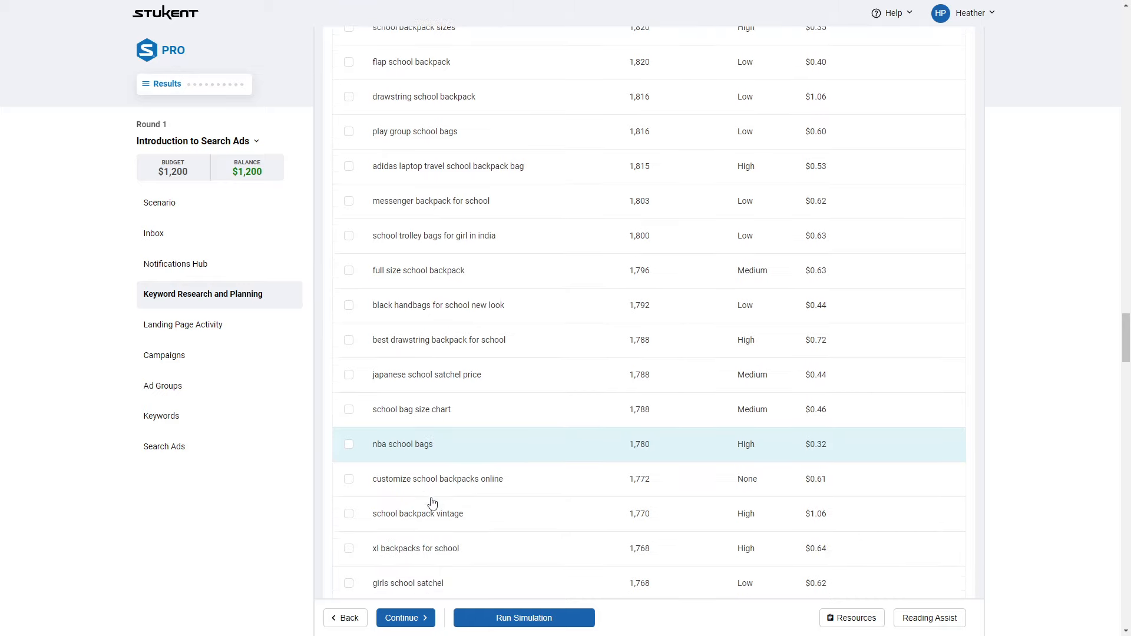
scroll(389, 503, down, 2)
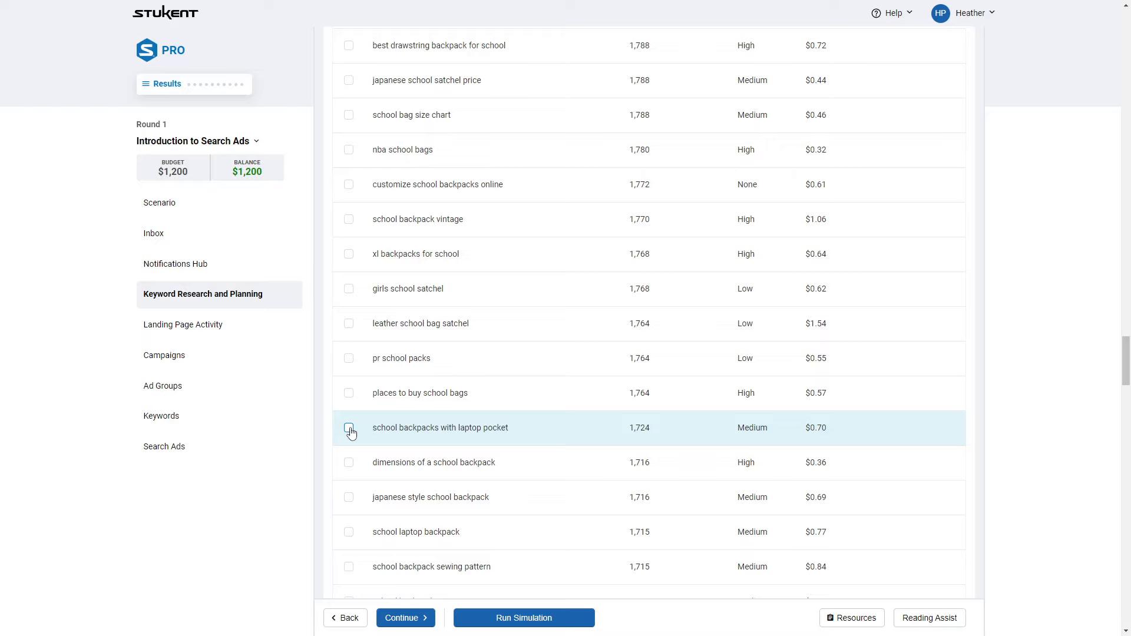
scroll(365, 454, down, 6)
scroll(390, 473, down, 1)
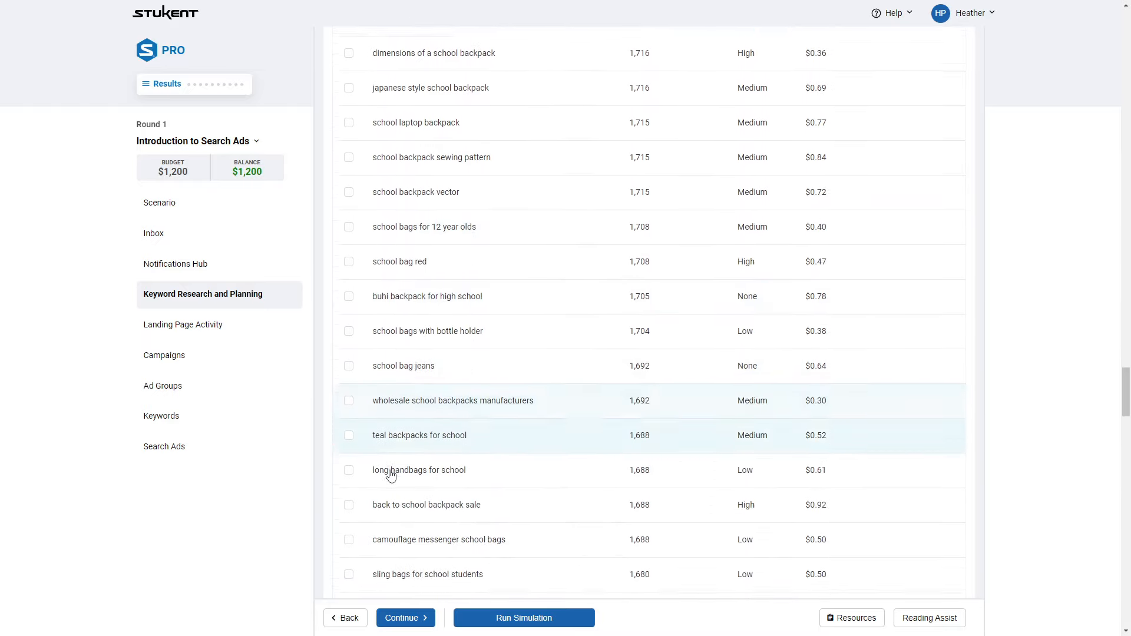
click(349, 503)
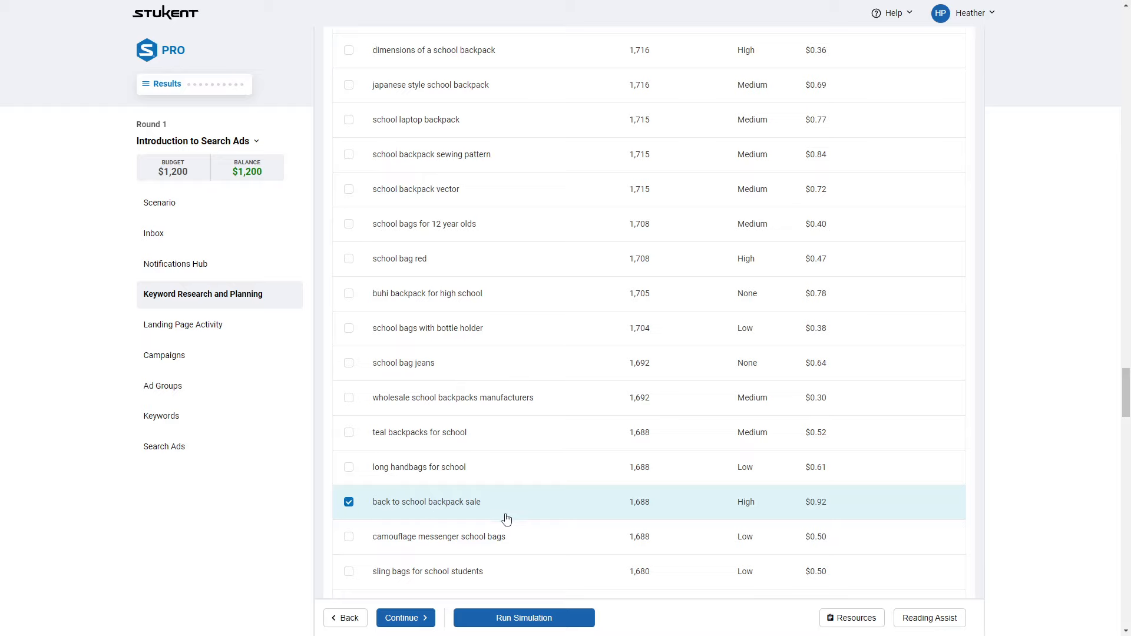
Review the remaining school backpack results for suitable keywords, leaving computer backpacks for school deselected
scroll(506, 518, down, 4)
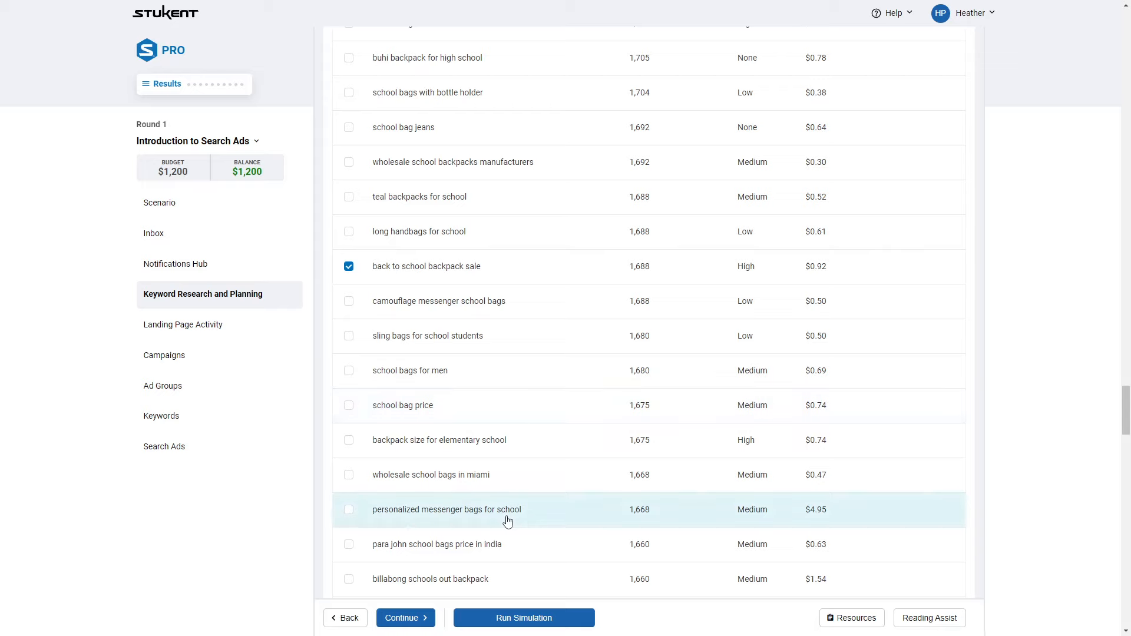
scroll(508, 522, down, 4)
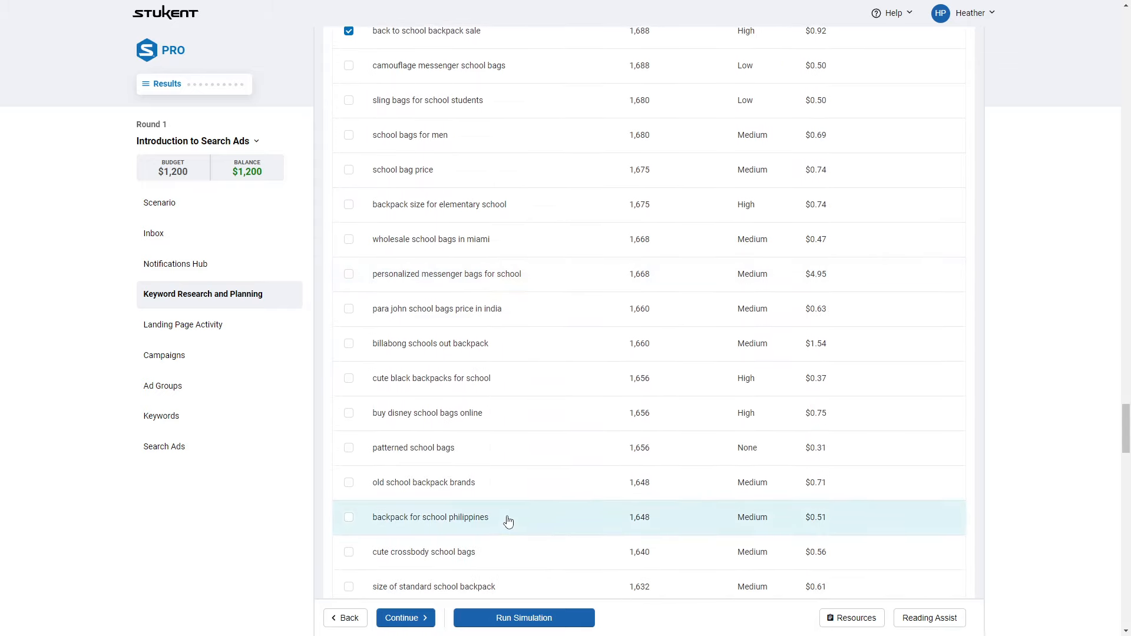
scroll(506, 522, down, 5)
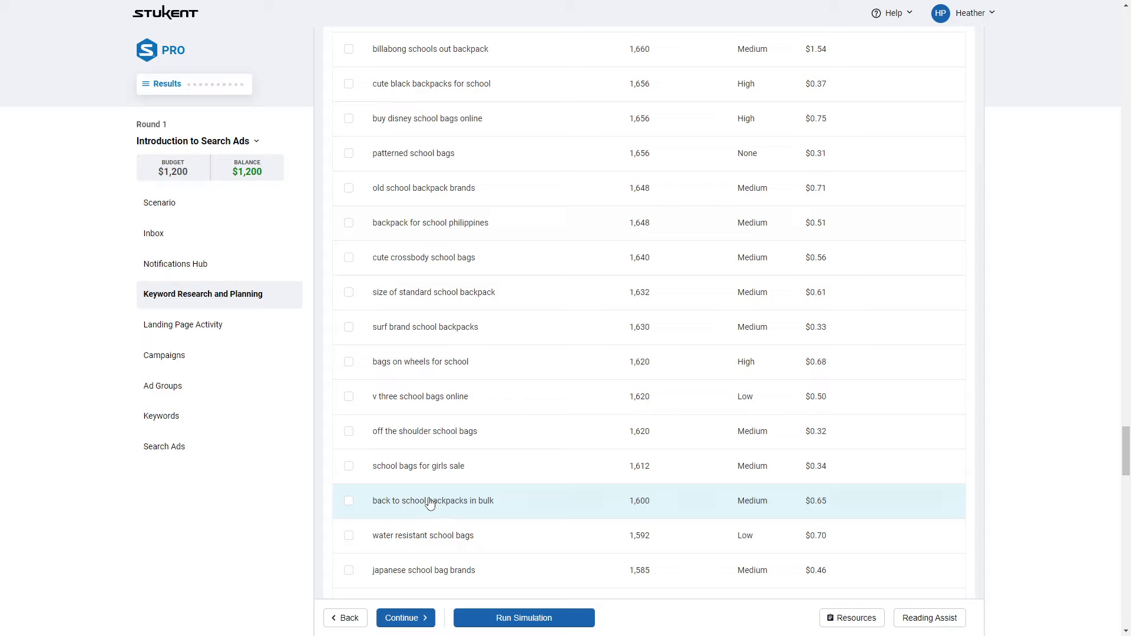
scroll(414, 510, down, 4)
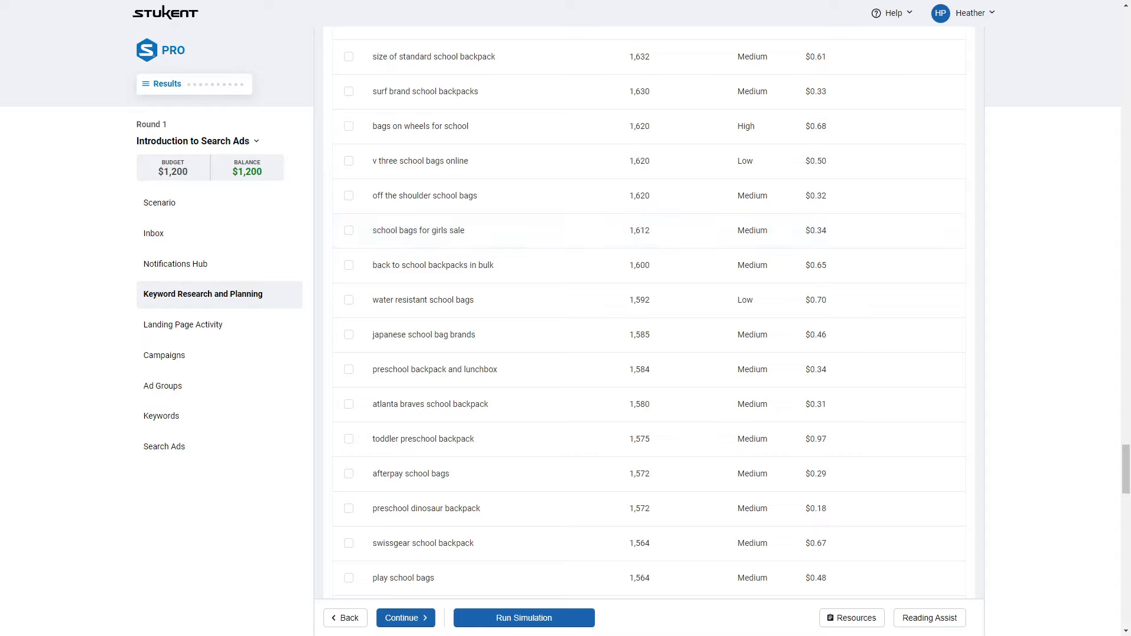
scroll(559, 476, down, 3)
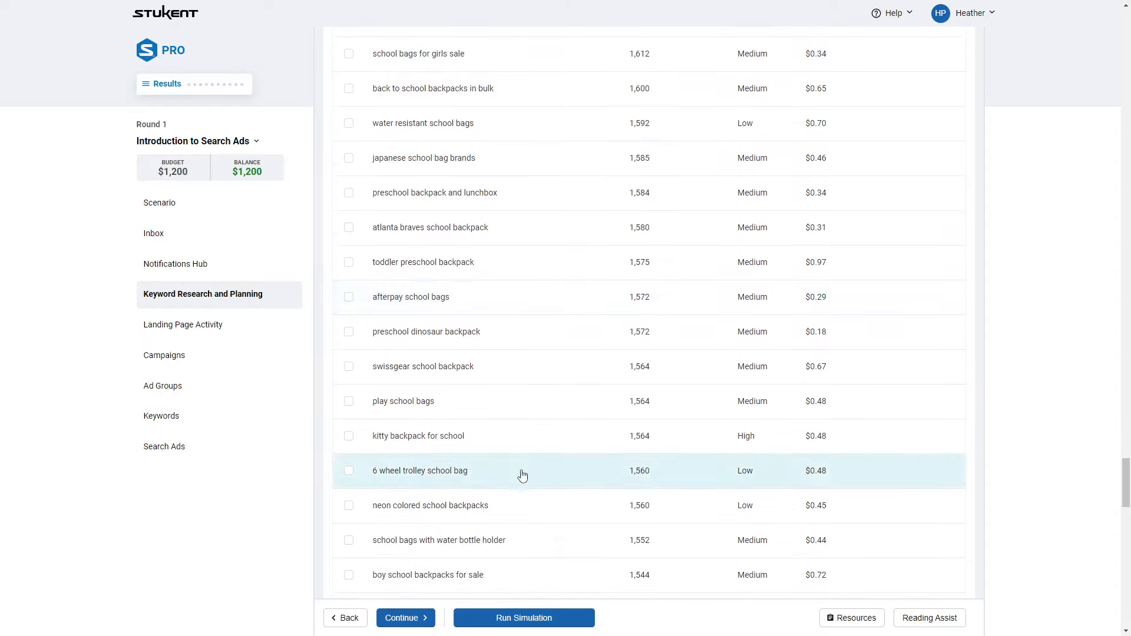
scroll(529, 521, down, 1)
scroll(462, 523, down, 3)
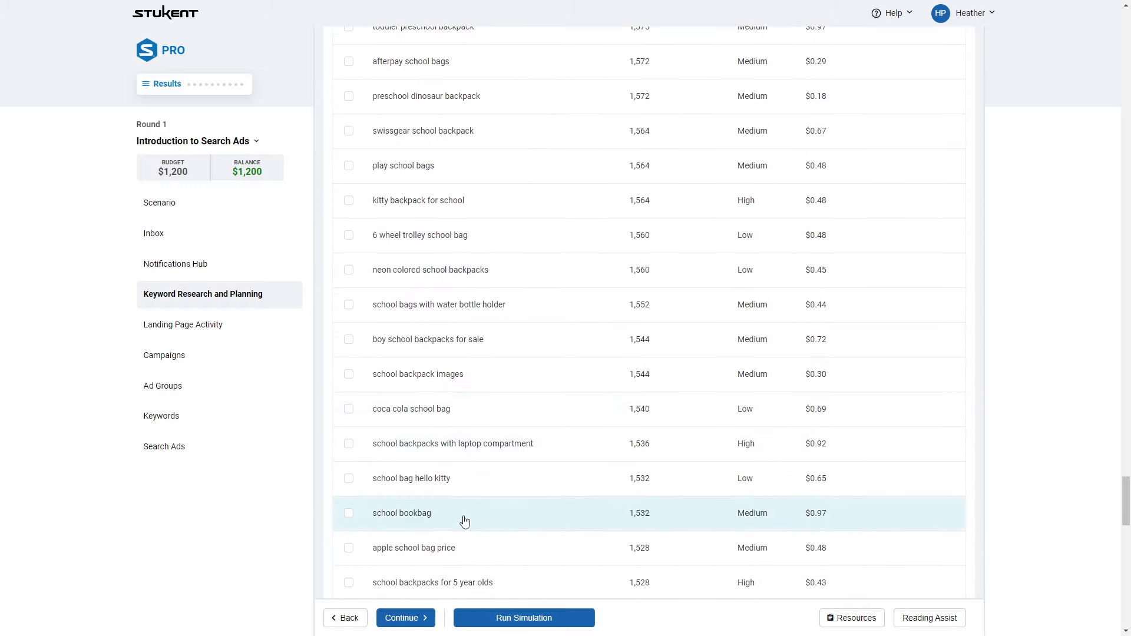
scroll(465, 521, down, 7)
scroll(465, 521, down, 9)
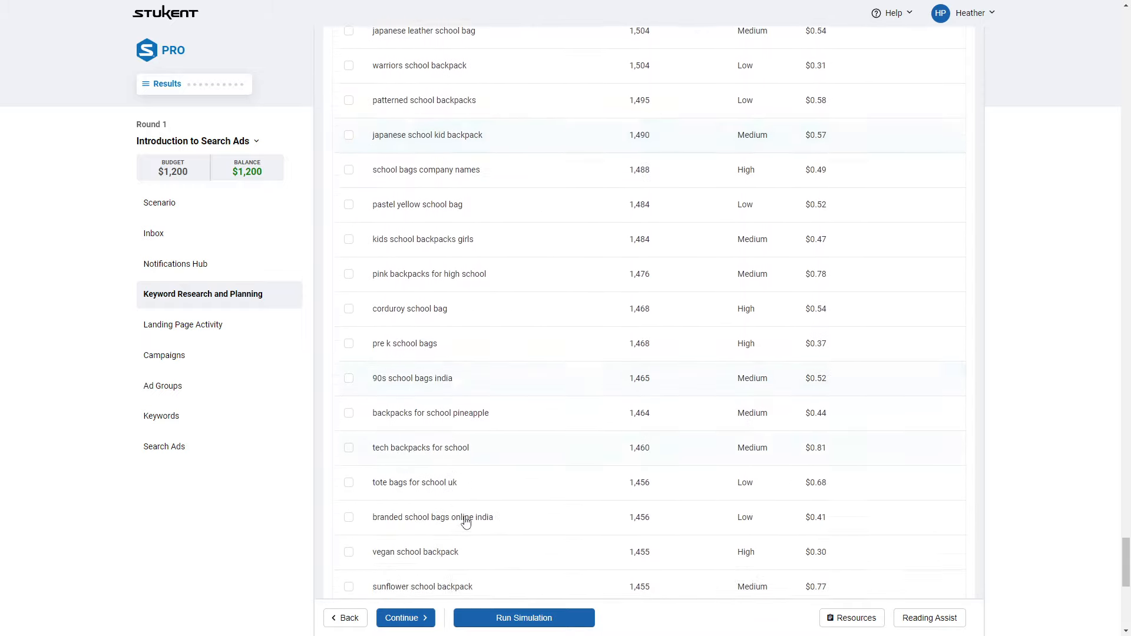
scroll(470, 522, down, 1)
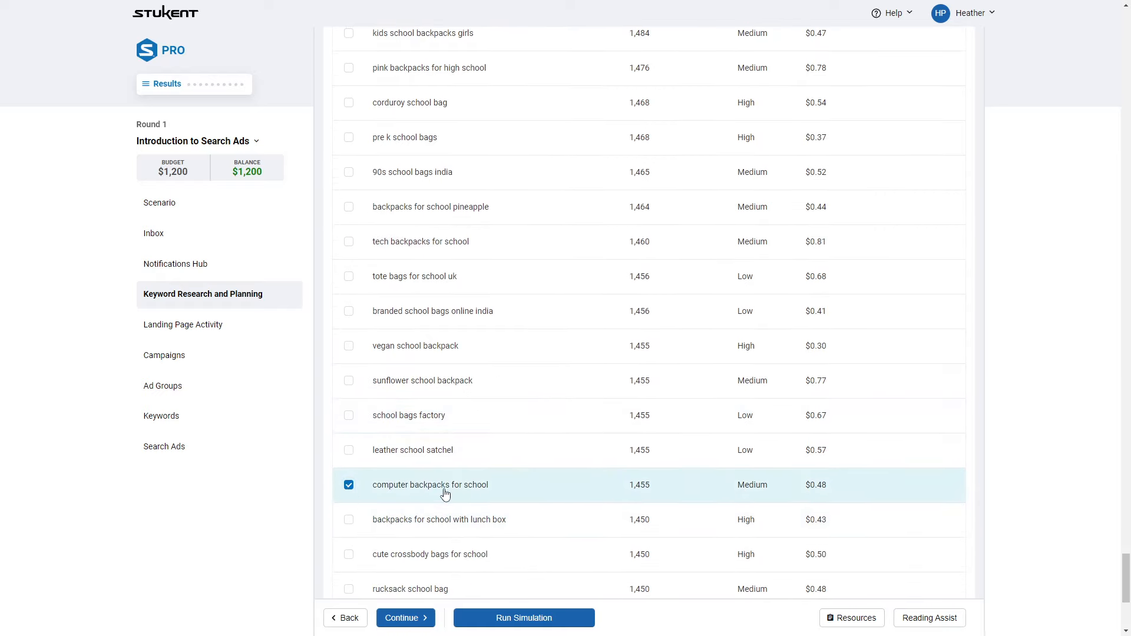
click(349, 485)
scroll(398, 479, down, 5)
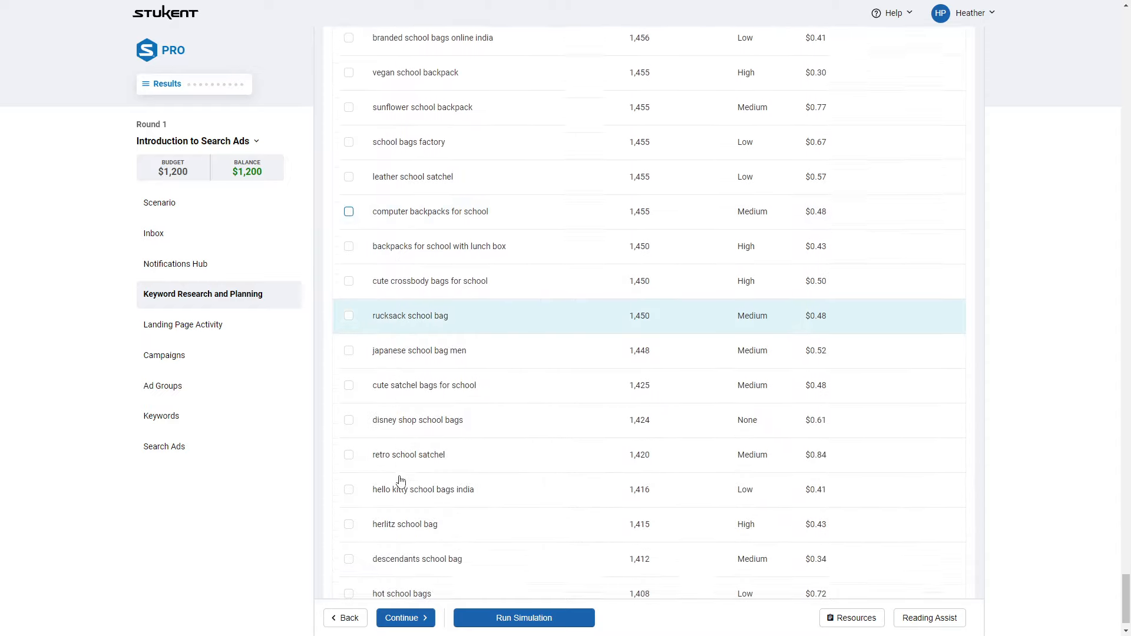
Add the selected school backpack keywords to the back-to-school customer's existing keyword list
scroll(1085, 604, up, 20)
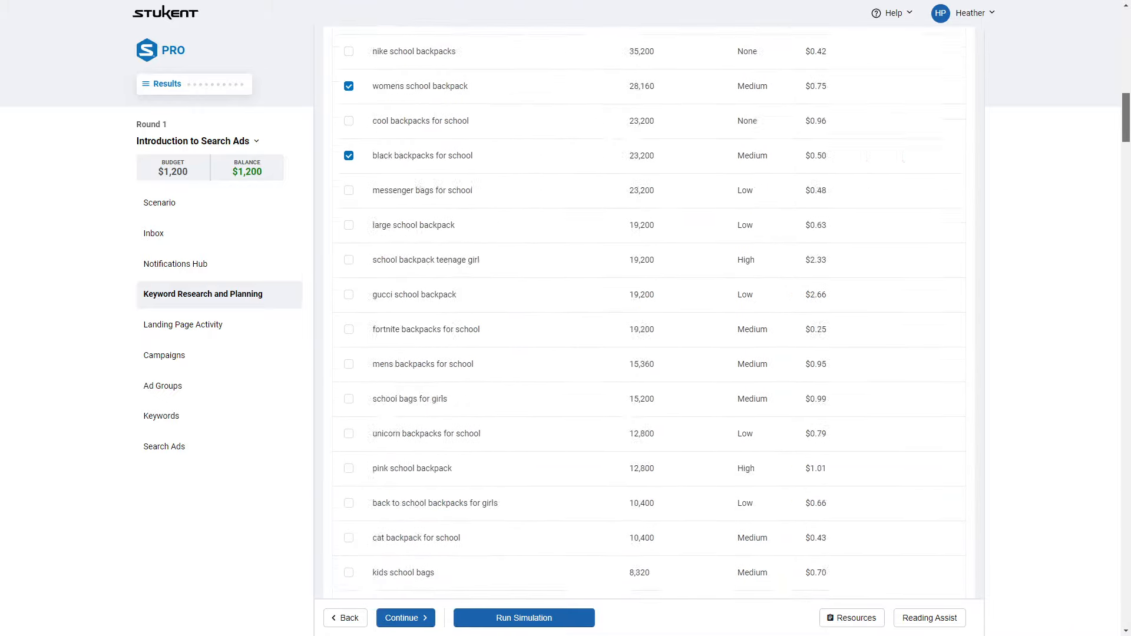
click(900, 171)
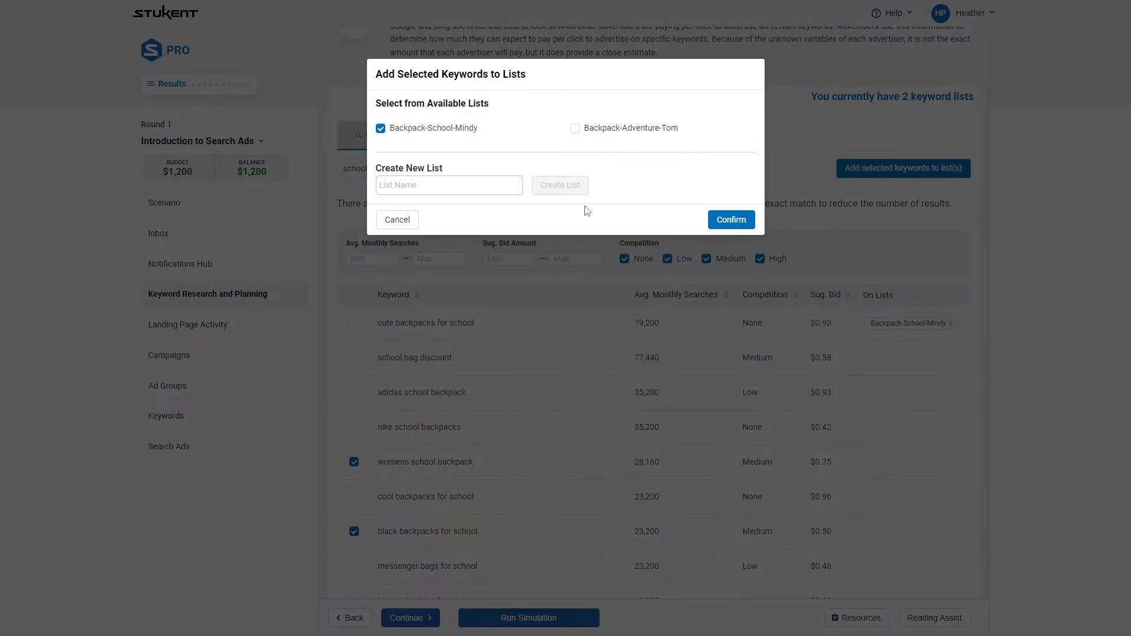
click(731, 220)
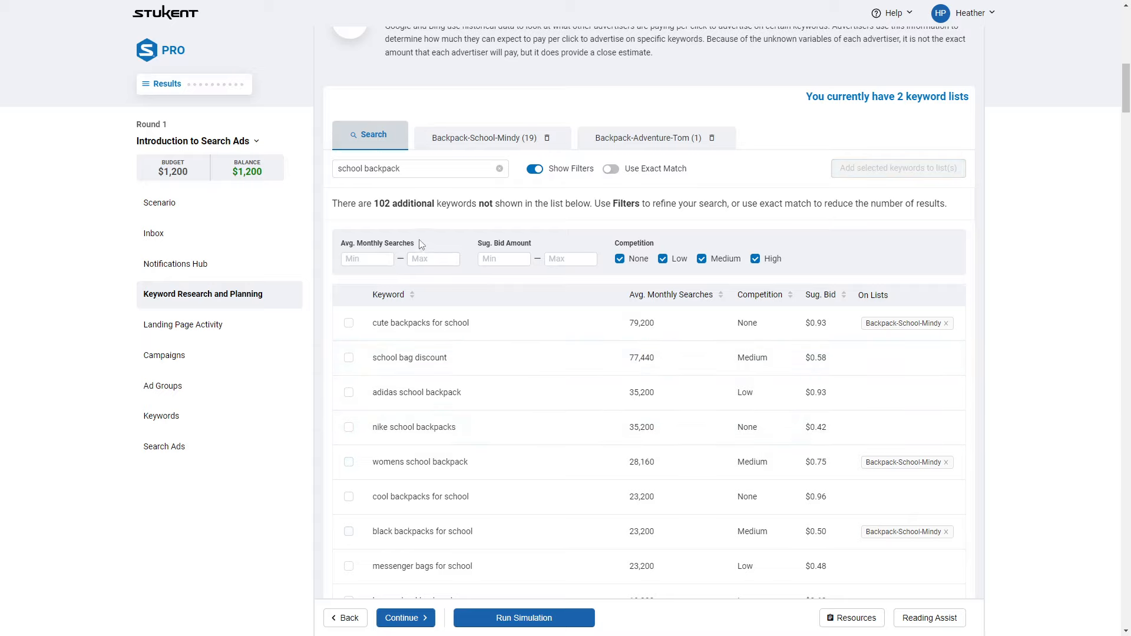
Replace the keyword query with "affordable backpack"
click(500, 169)
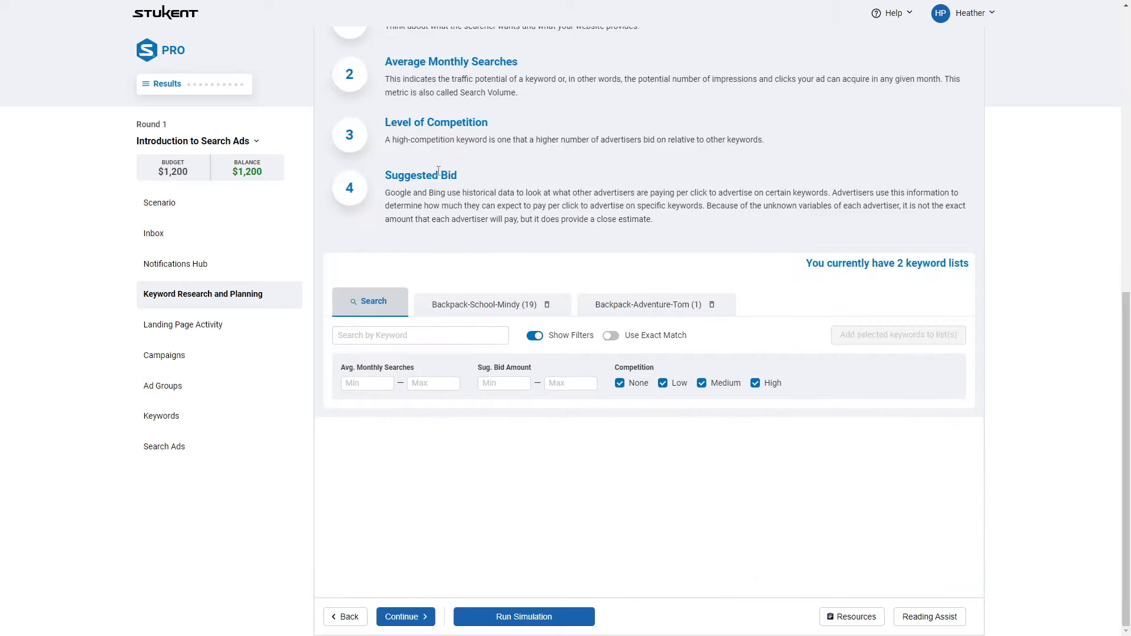
click(426, 337)
text(aff)
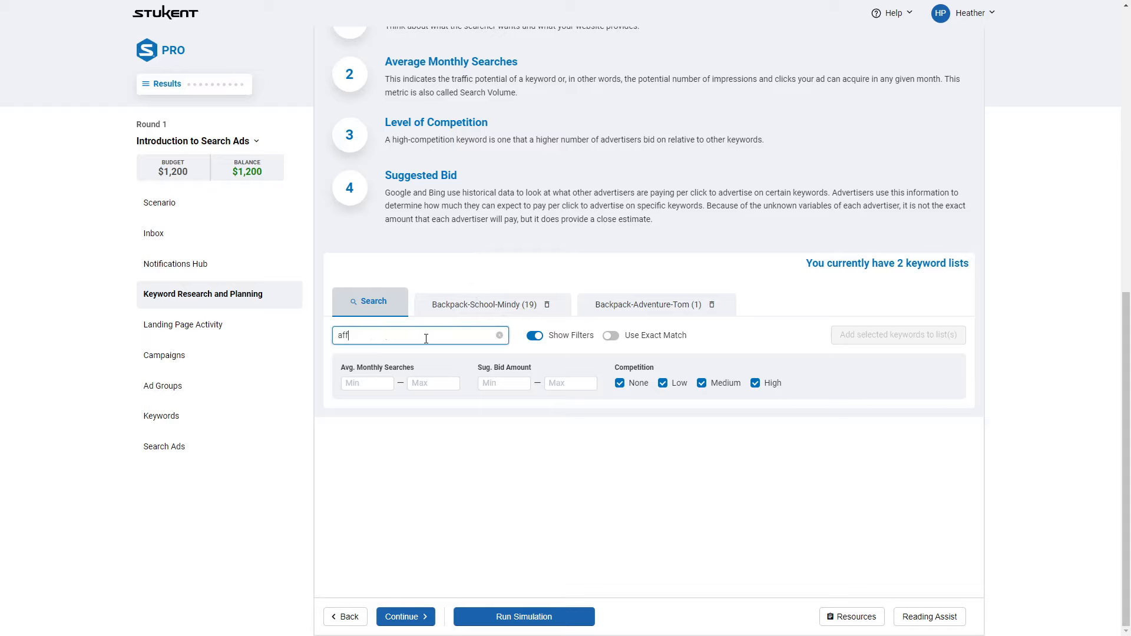
text(ordable backpack)
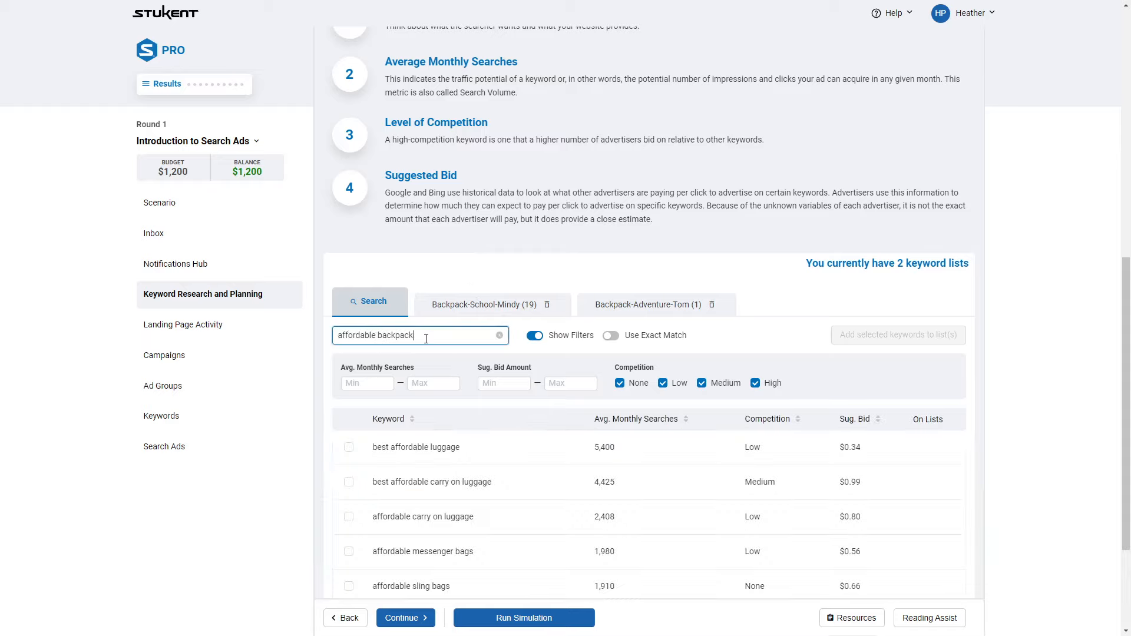
scroll(530, 501, down, 2)
Check the back-to-school customer profile's details in the resources, then close them
click(852, 617)
scroll(748, 432, down, 6)
drag(858, 501, 574, 485)
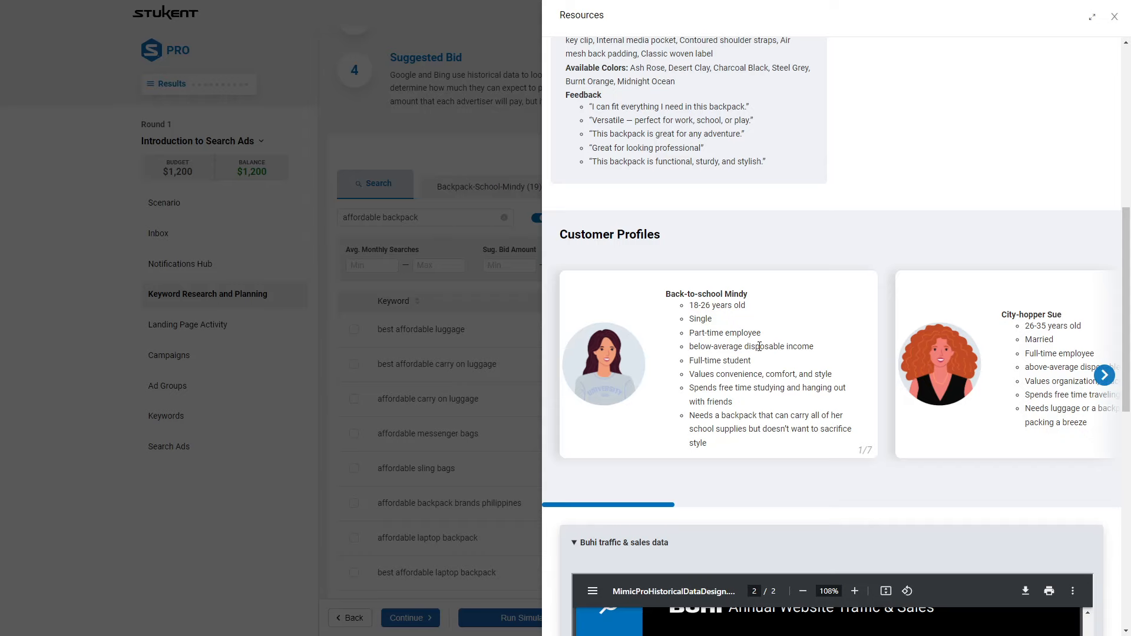
click(471, 373)
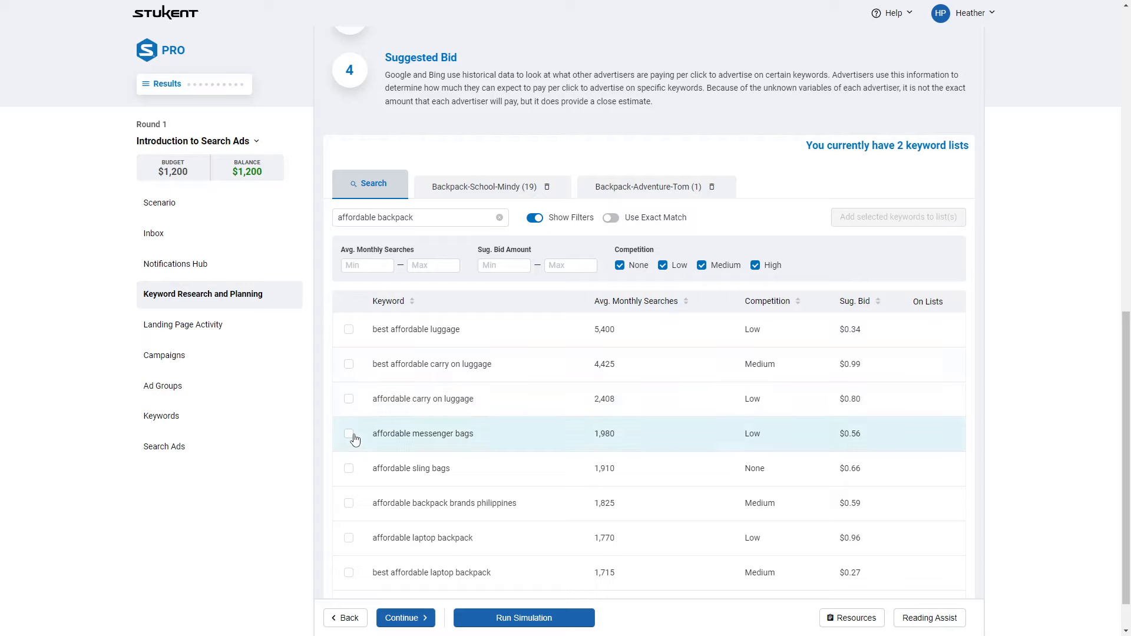
Select affordable laptop backpack and best affordable laptop backpack, and add both to the back-to-school customer's keyword list
scroll(351, 504, down, 1)
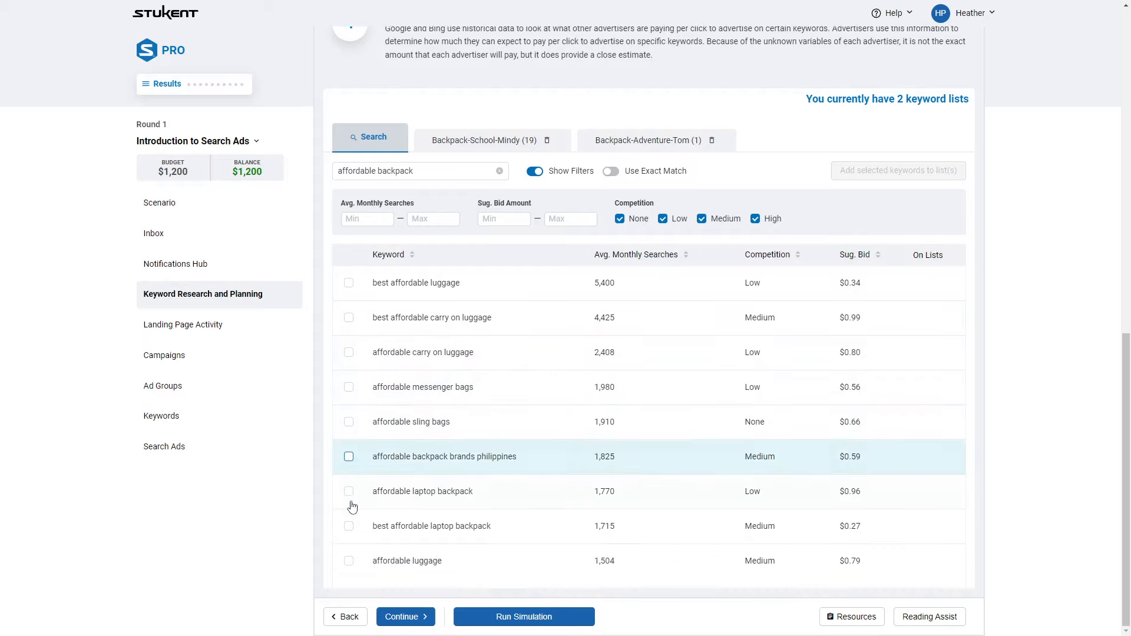
click(349, 493)
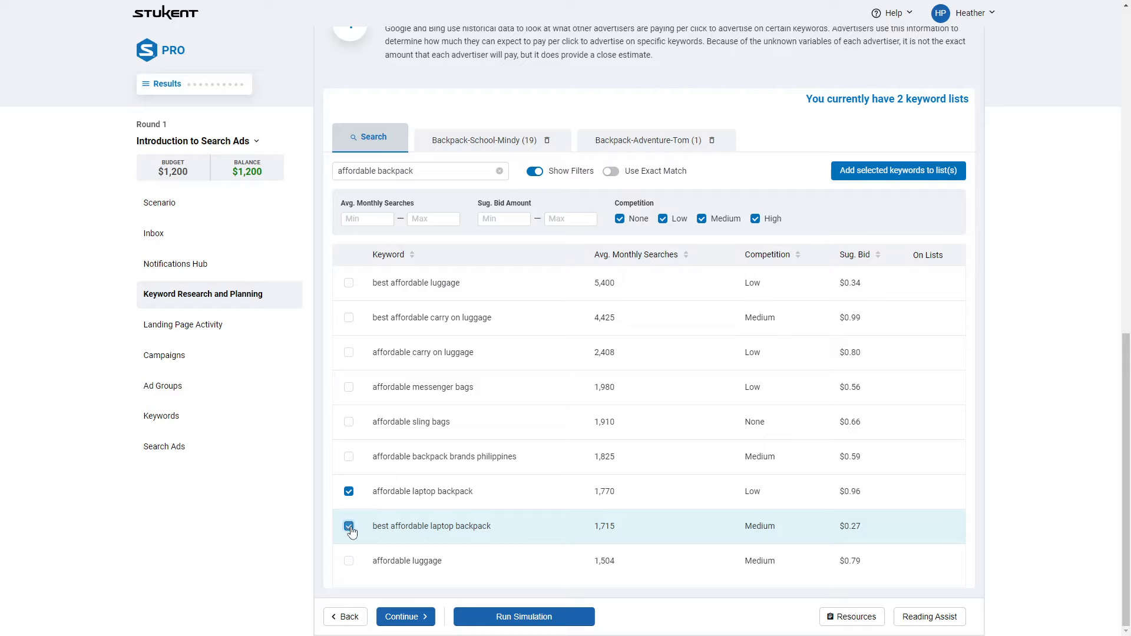
click(878, 173)
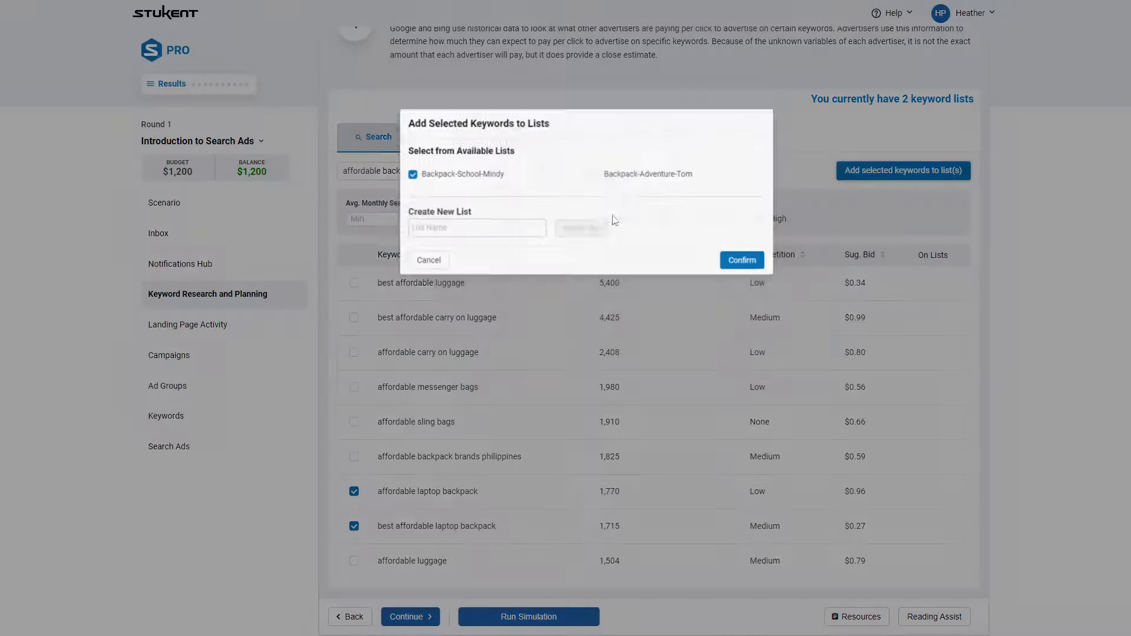
click(730, 219)
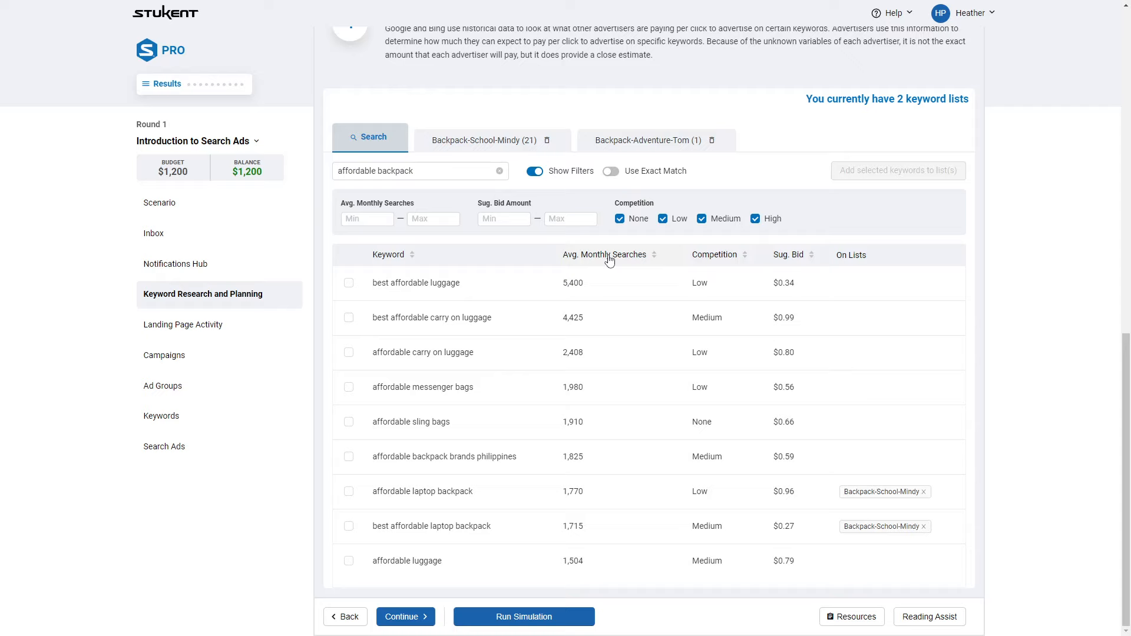
Replace the keyword query with "college backpack" and select college backpacks for women, college backpack and best laptop backpack for college
click(499, 170)
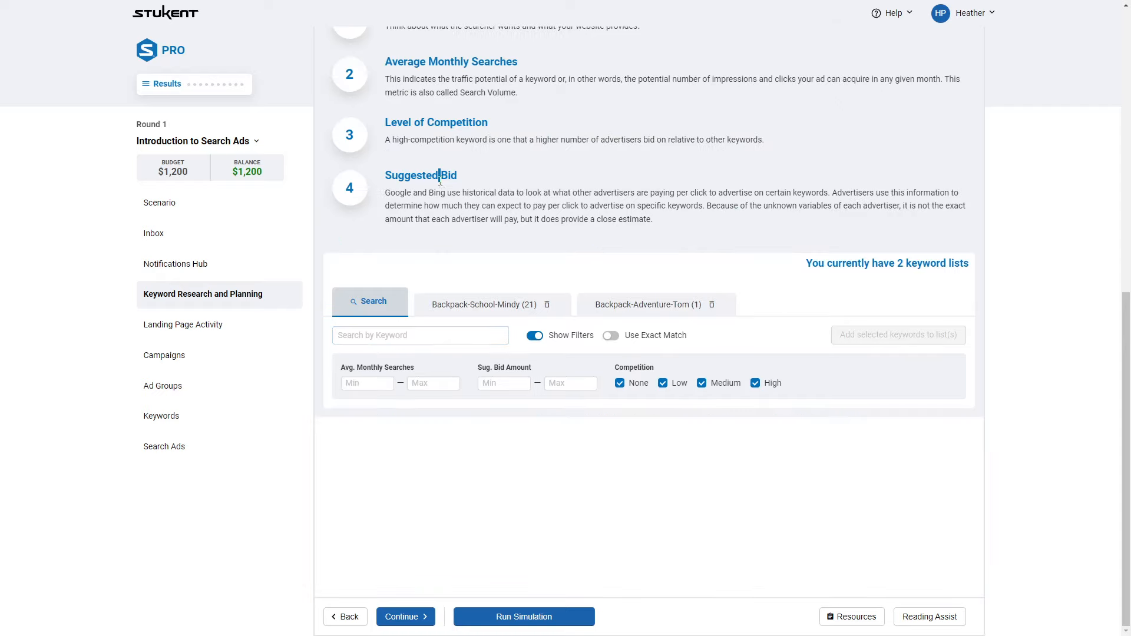
click(395, 340)
text(colelge backpack)
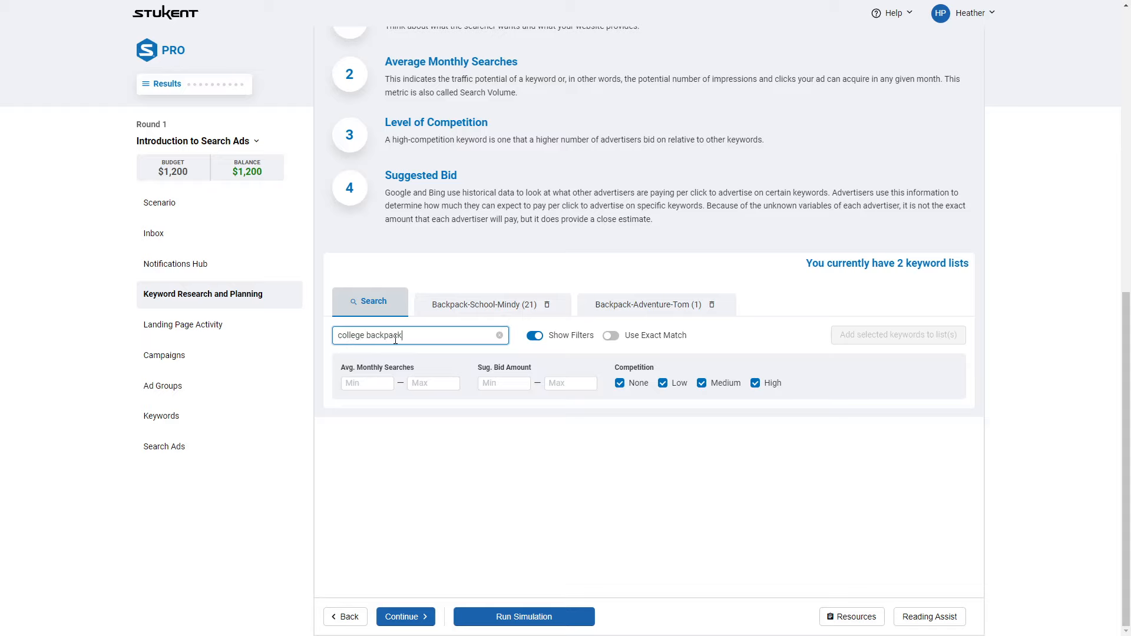
key(Return)
scroll(378, 383, down, 2)
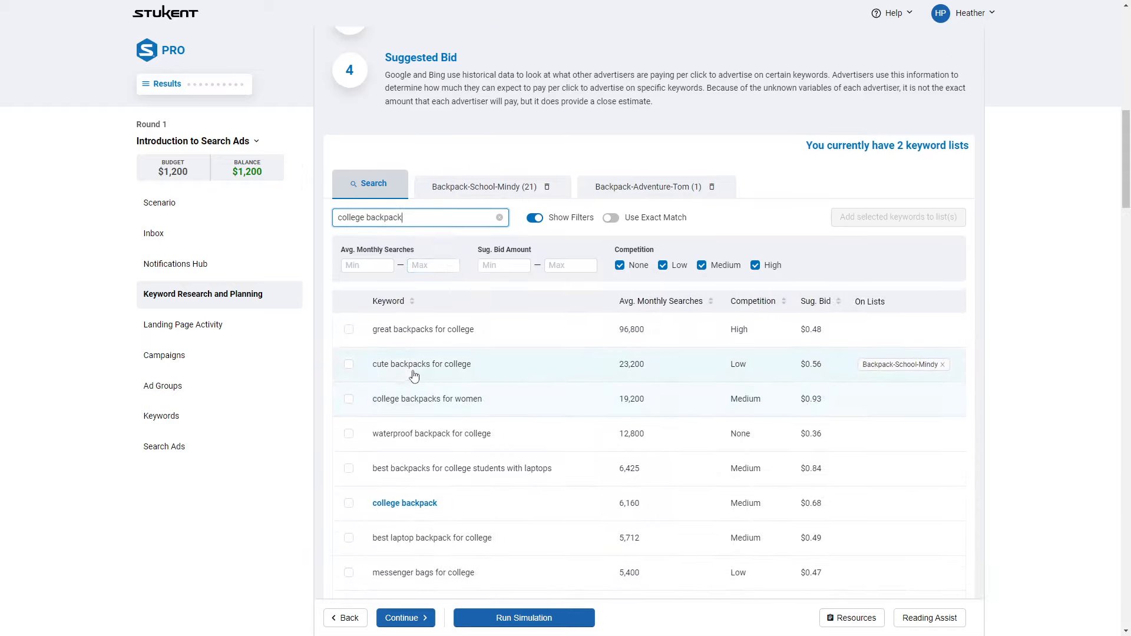
click(348, 399)
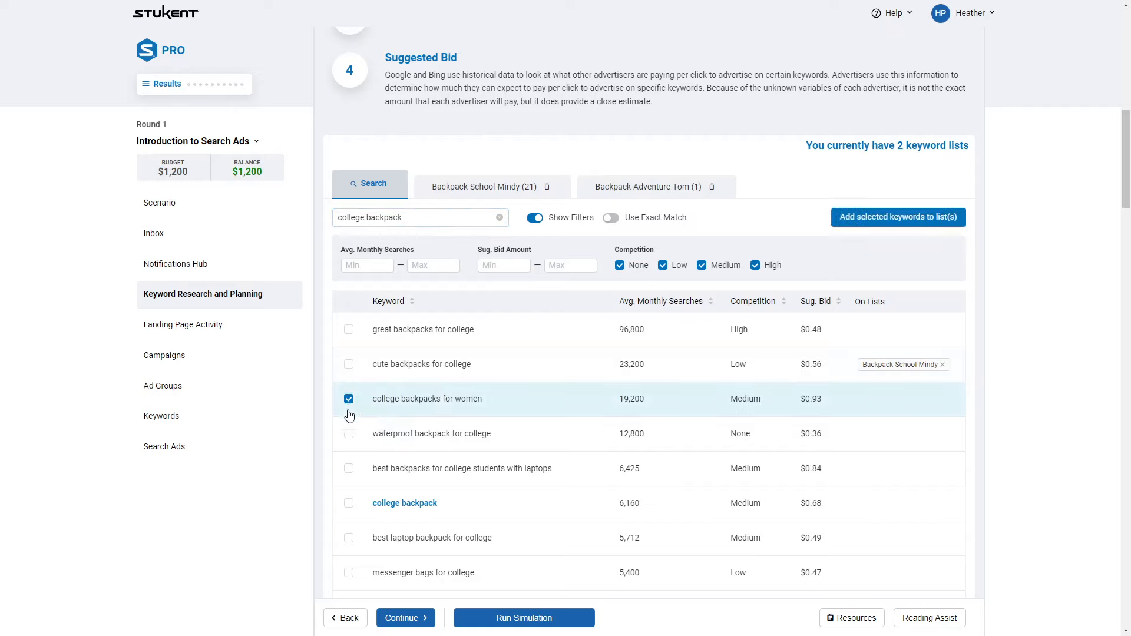
click(349, 504)
click(349, 538)
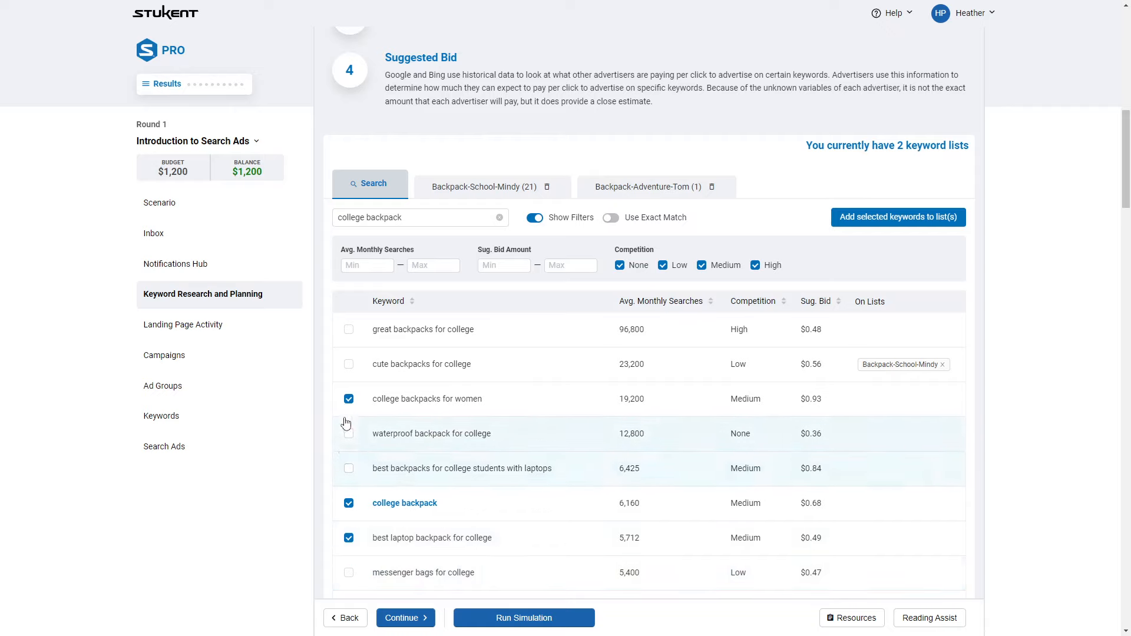
Also select best backpacks for college students with laptops and great backpacks for college, and add all selected keywords to the back-to-school customer's keyword list
click(349, 469)
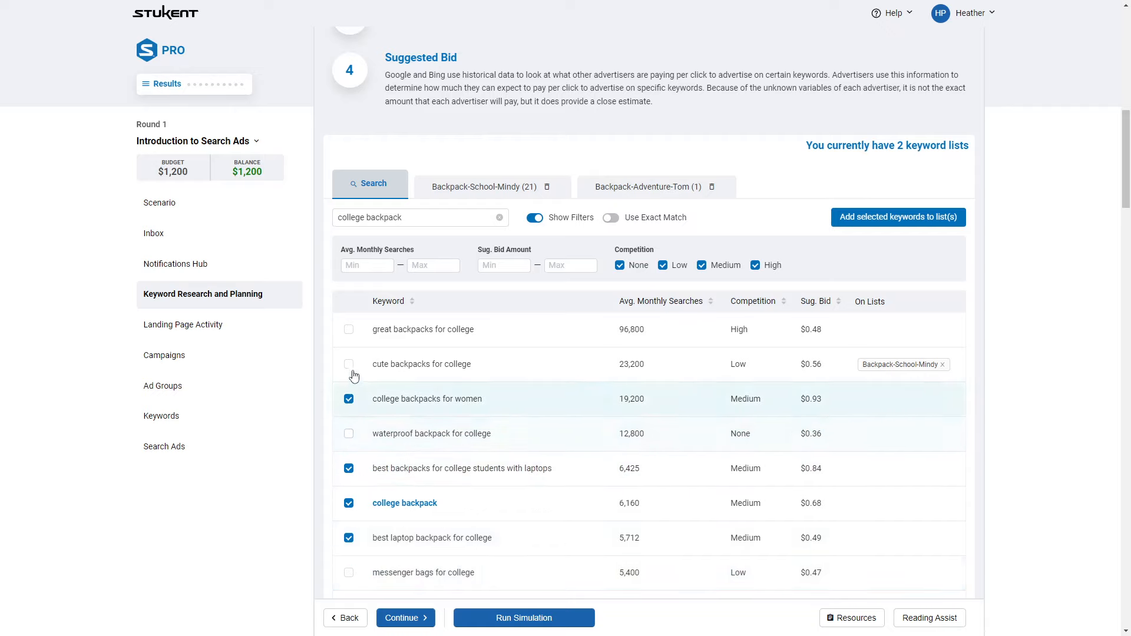
click(349, 329)
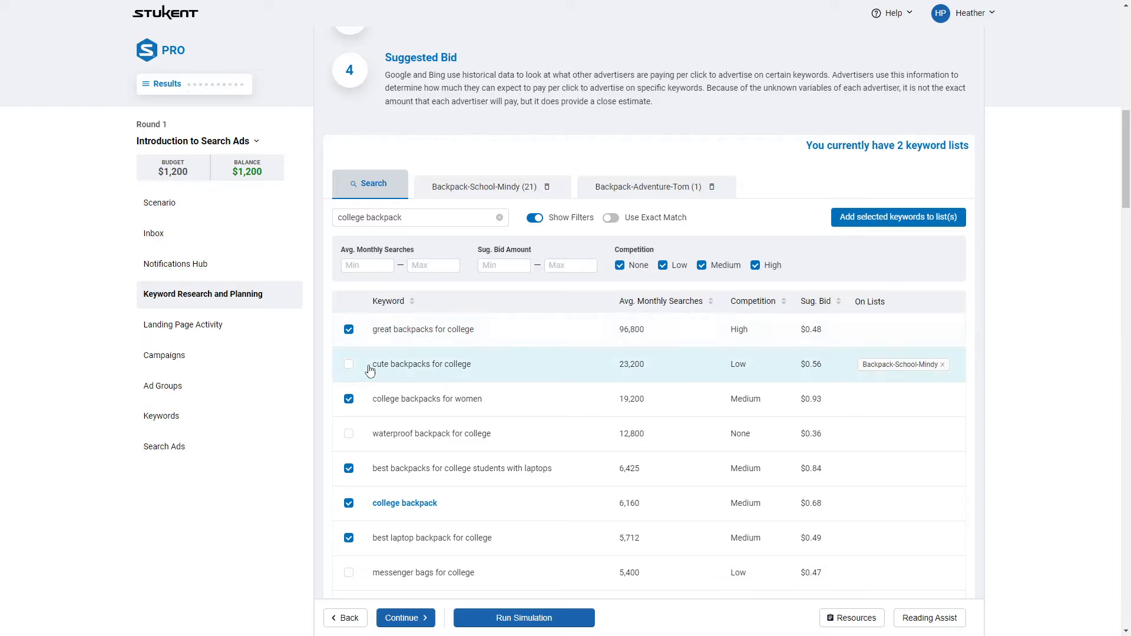
click(349, 364)
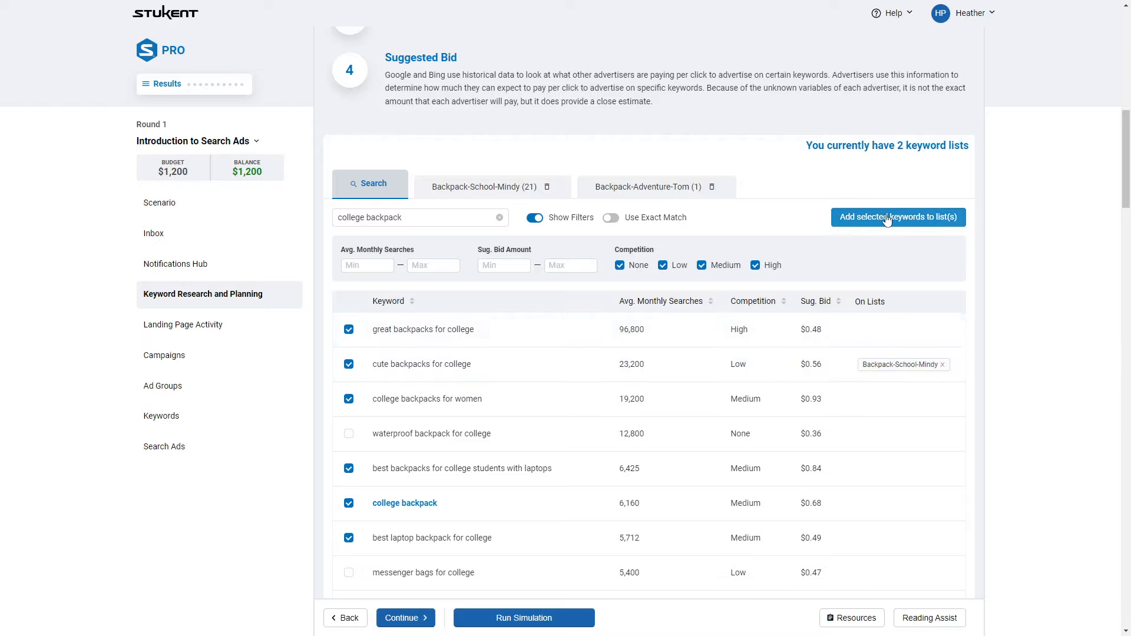
click(349, 364)
click(858, 224)
click(753, 219)
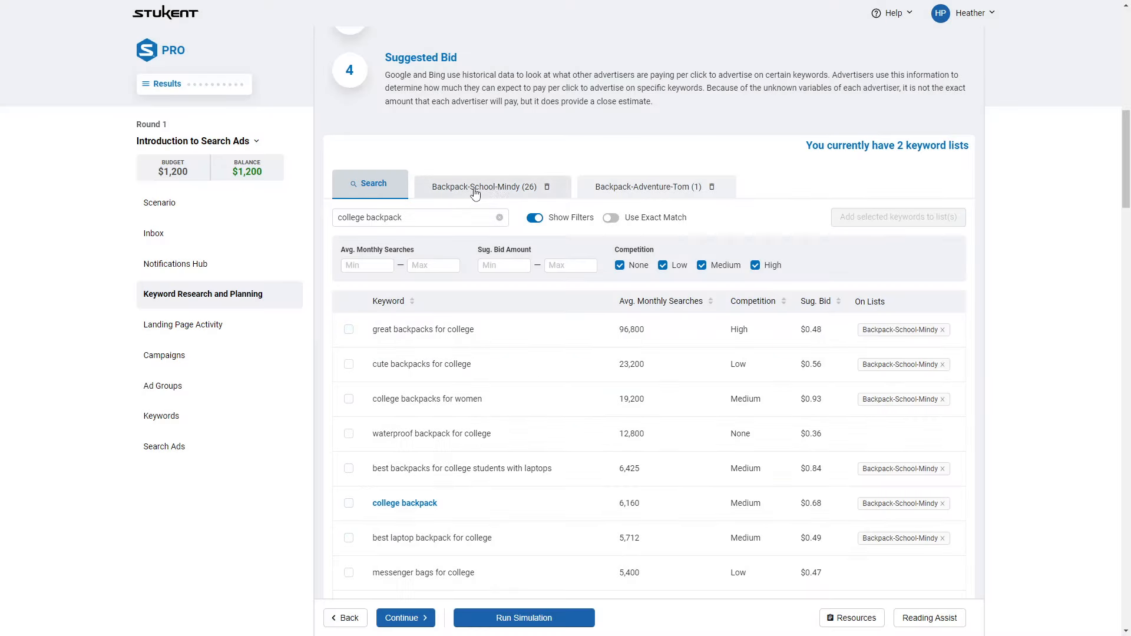
Review the keywords in the back-to-school customer's list, including their monthly searches, competition and suggested bids
click(497, 193)
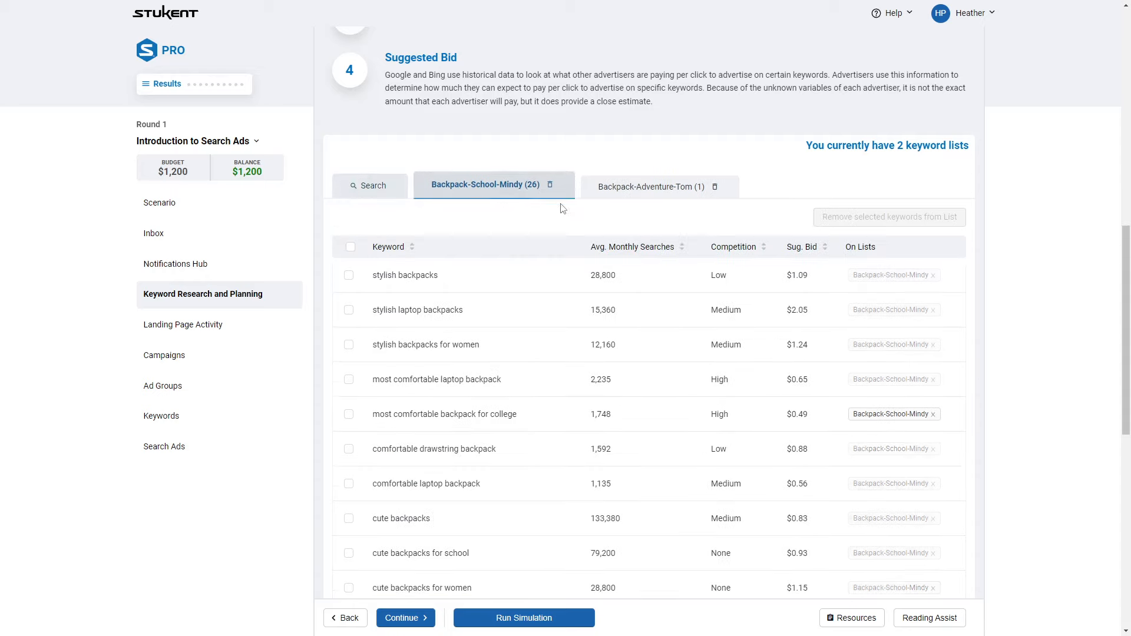
scroll(520, 406, down, 3)
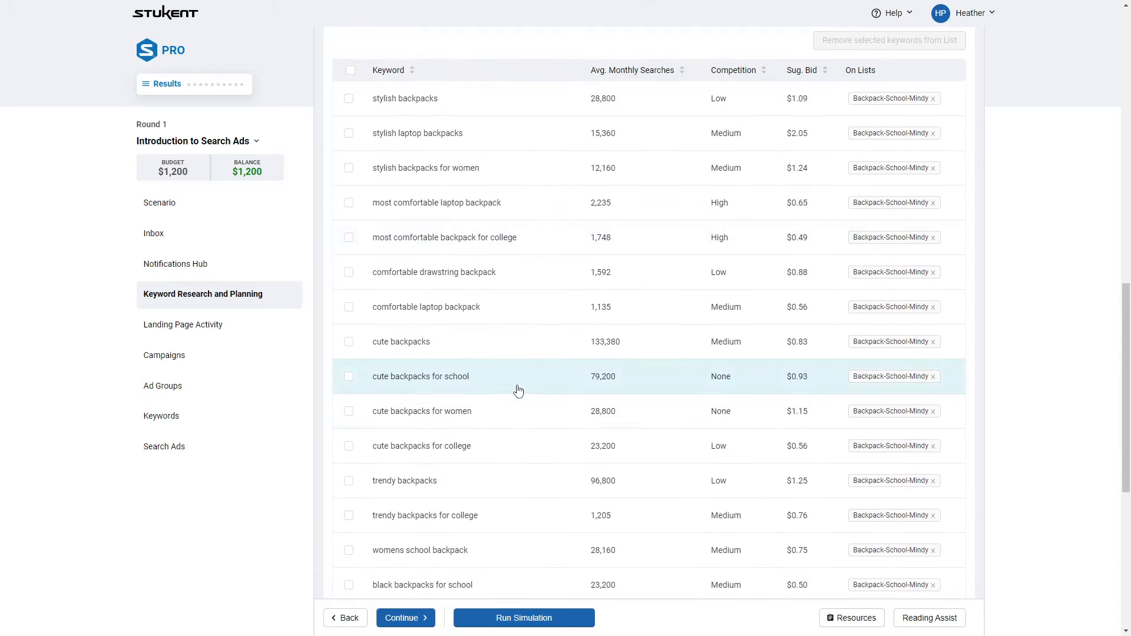
scroll(518, 391, down, 5)
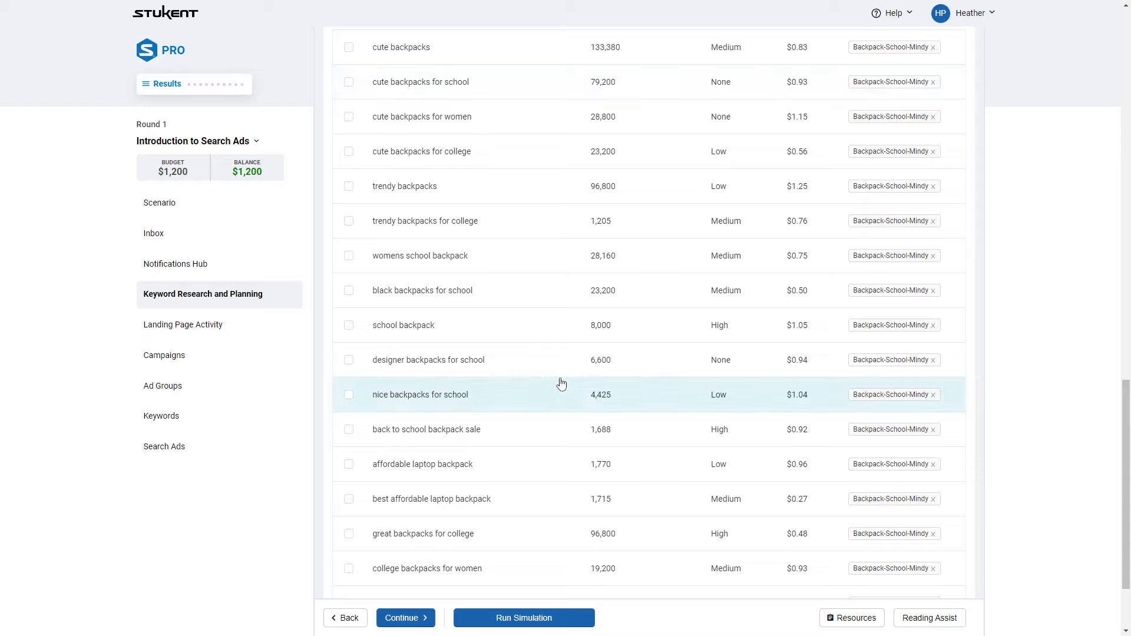
scroll(561, 384, up, 9)
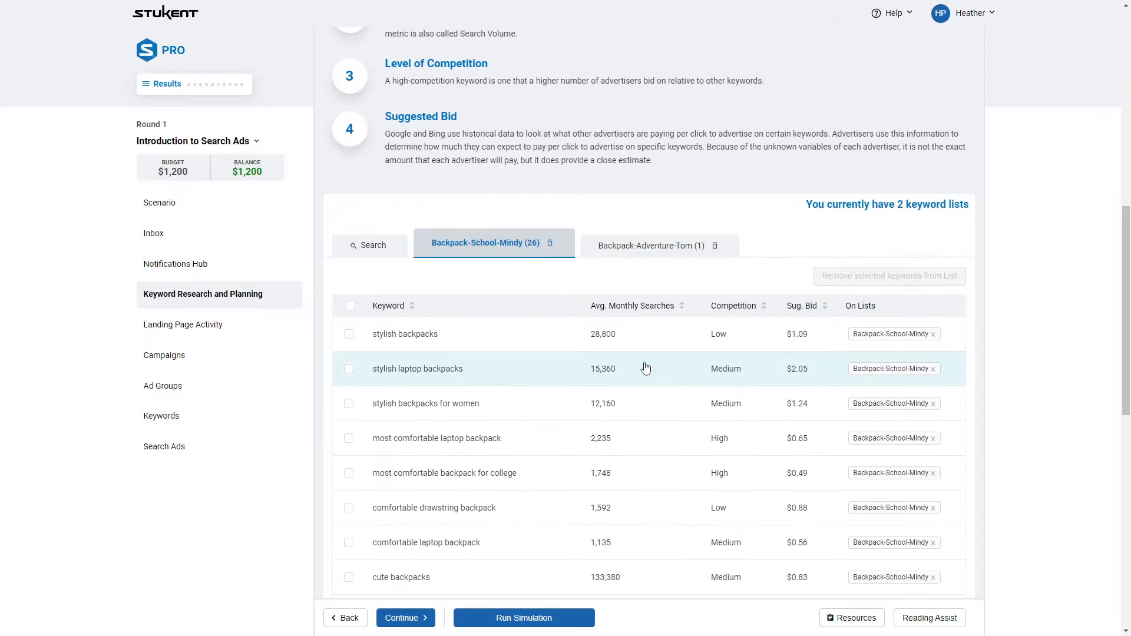
scroll(589, 265, up, 2)
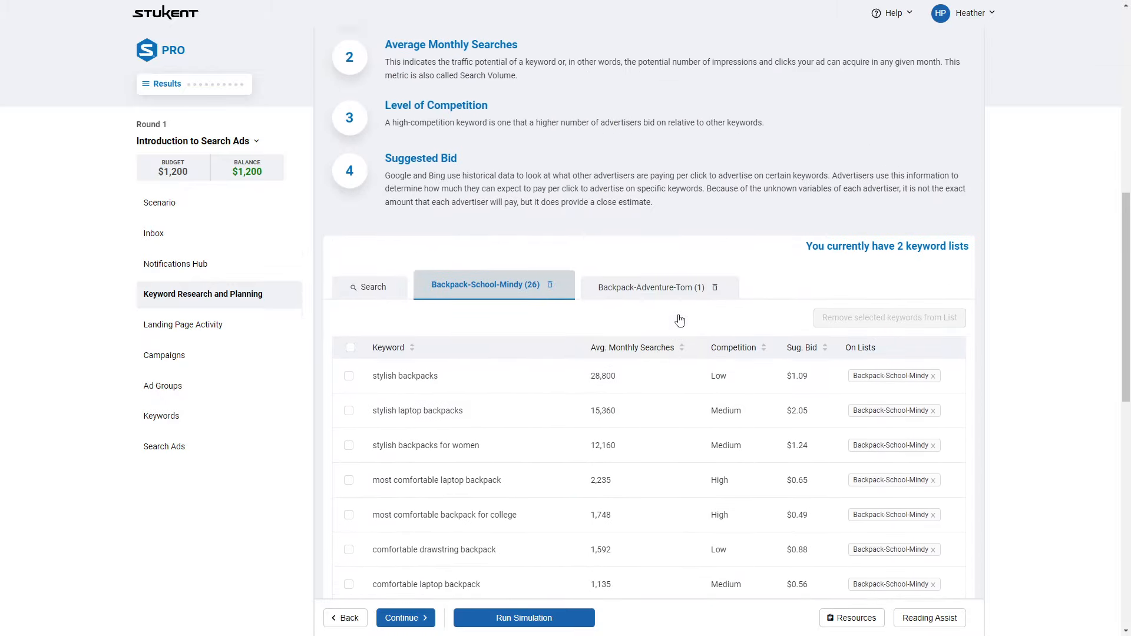
scroll(484, 172, up, 1)
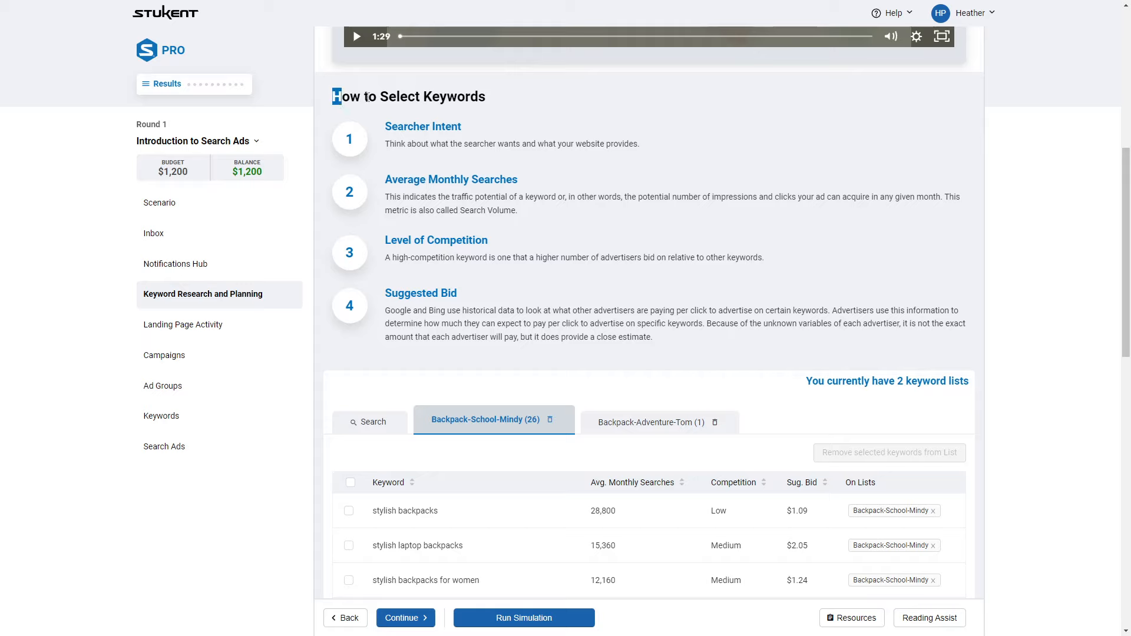
Compare the back-to-school customer's list against the How to Select Keywords guidelines
drag(366, 96, 503, 107)
click(504, 107)
scroll(592, 396, down, 4)
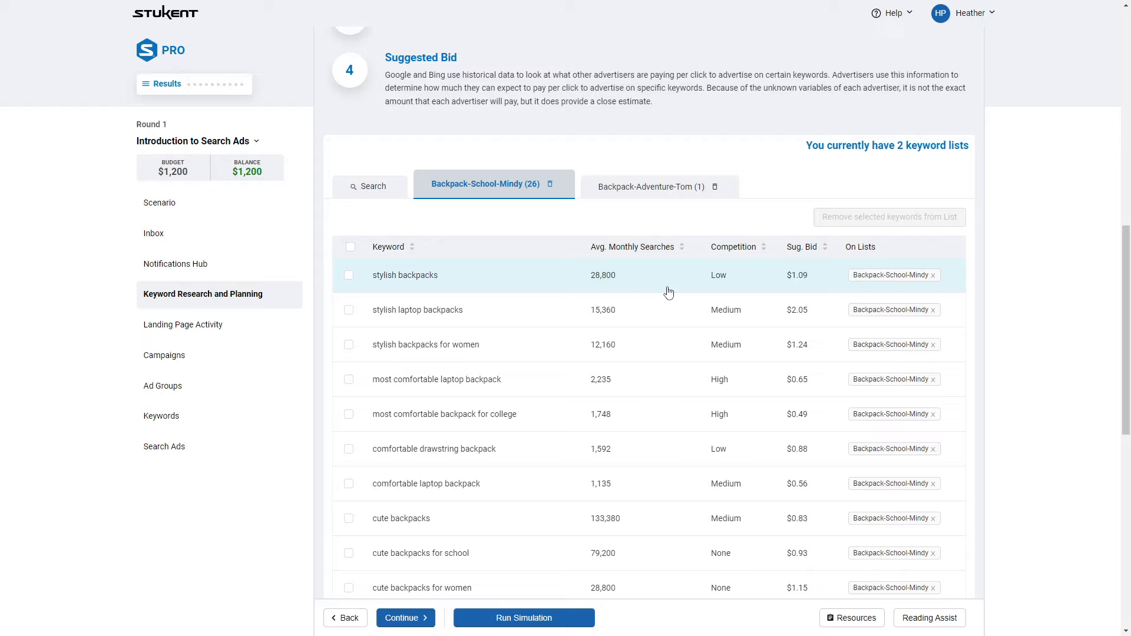
scroll(730, 423, down, 6)
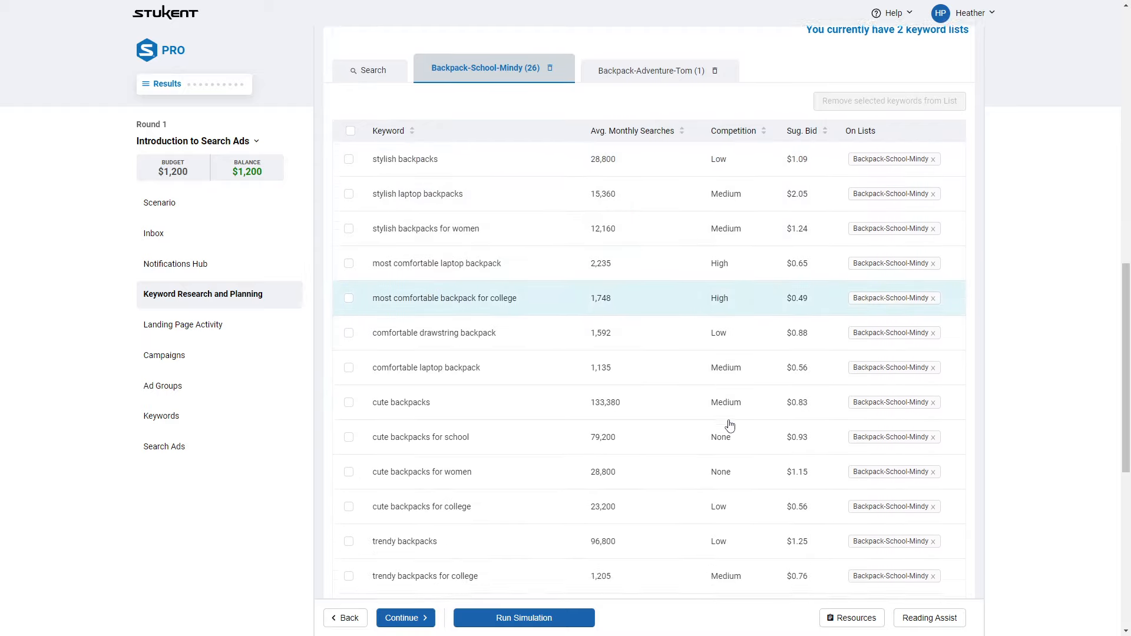
scroll(720, 420, down, 4)
scroll(719, 412, up, 12)
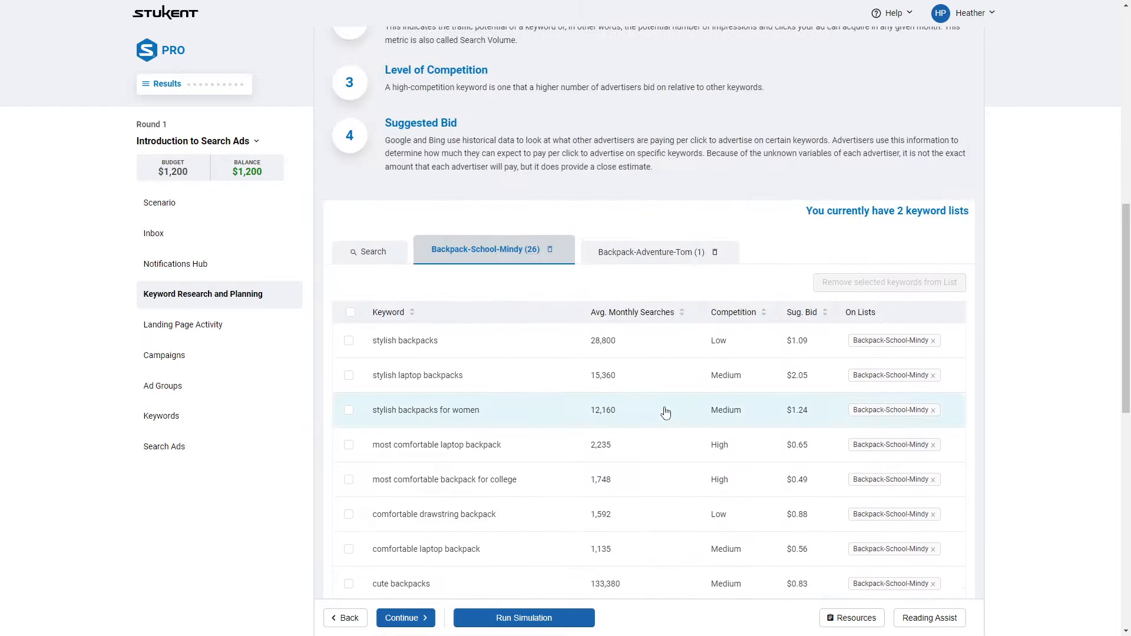
scroll(396, 227, up, 2)
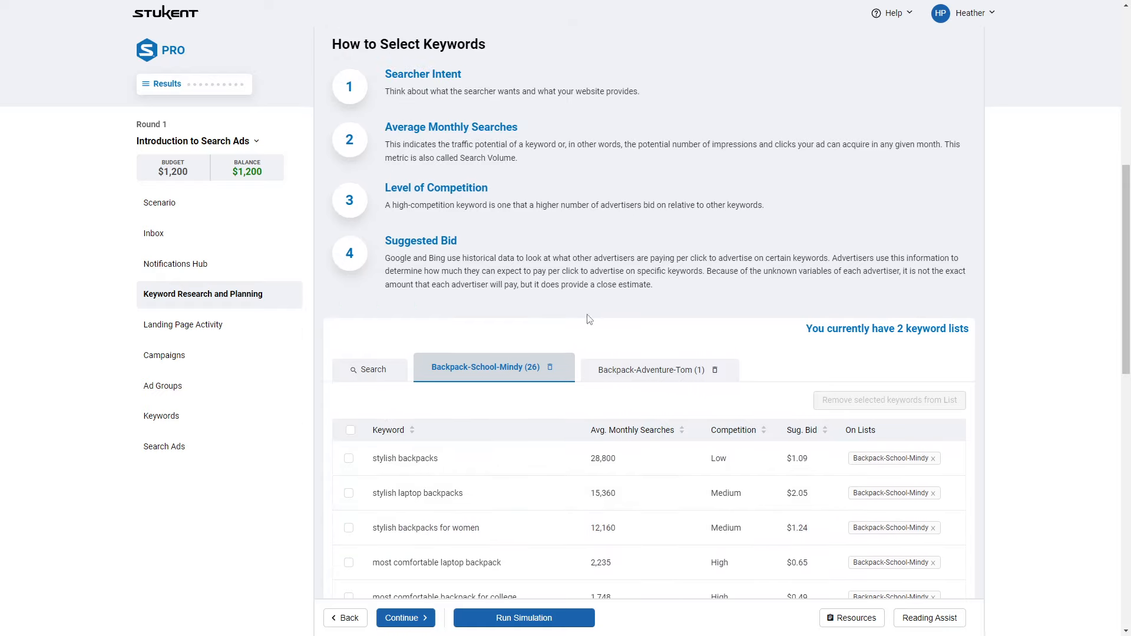
Replace the keyword query with "hiking" and select hiking backpack for the adventure customer
click(650, 375)
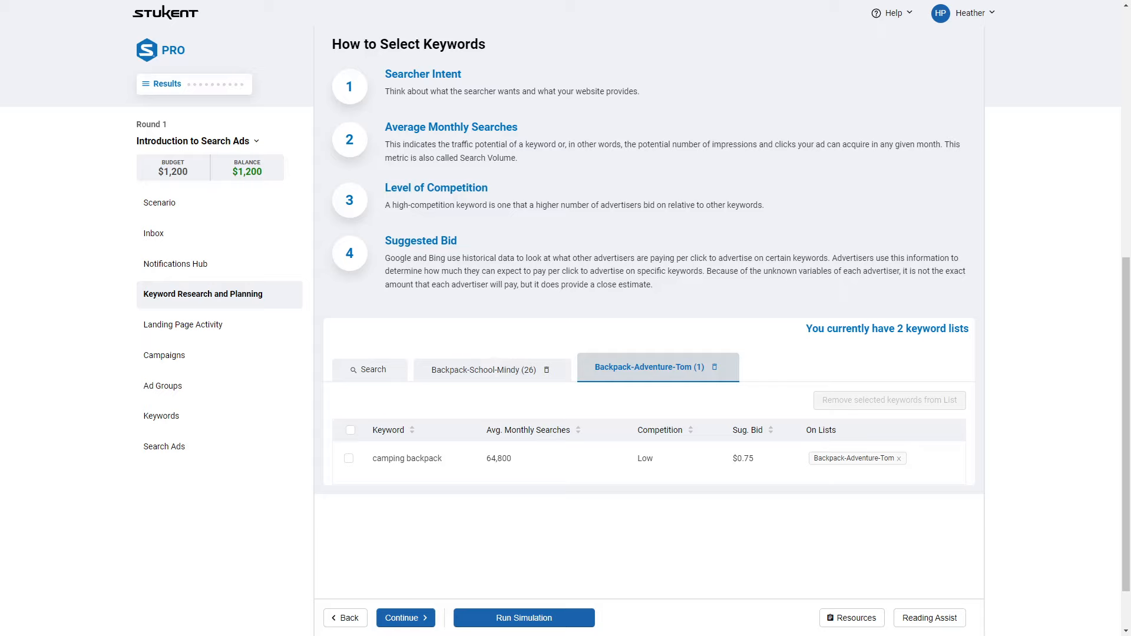
click(373, 373)
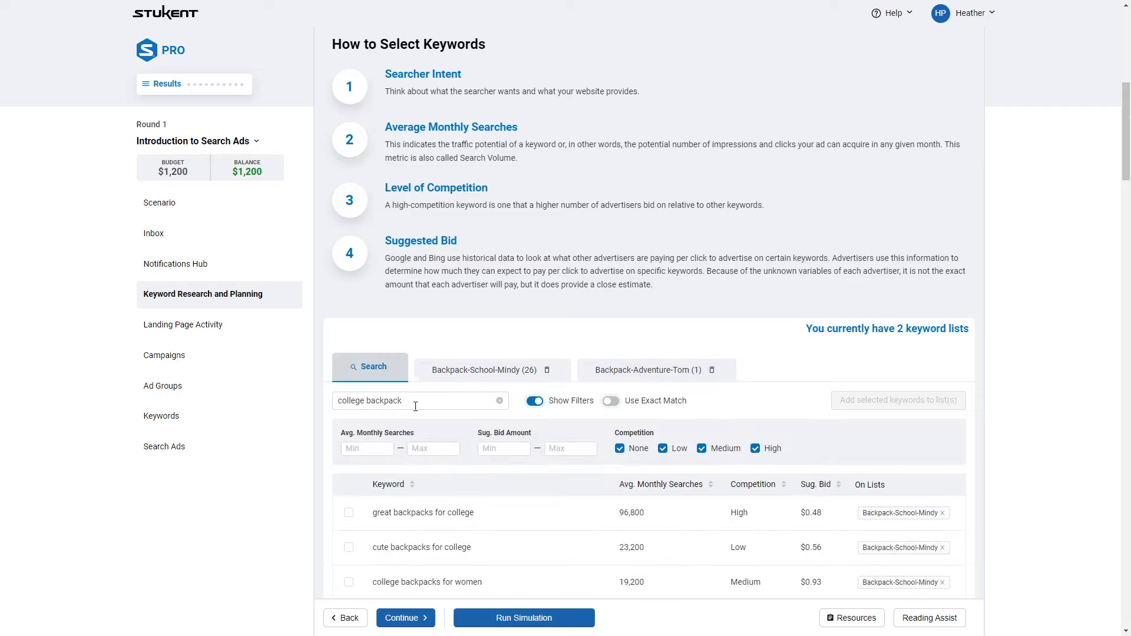
click(500, 401)
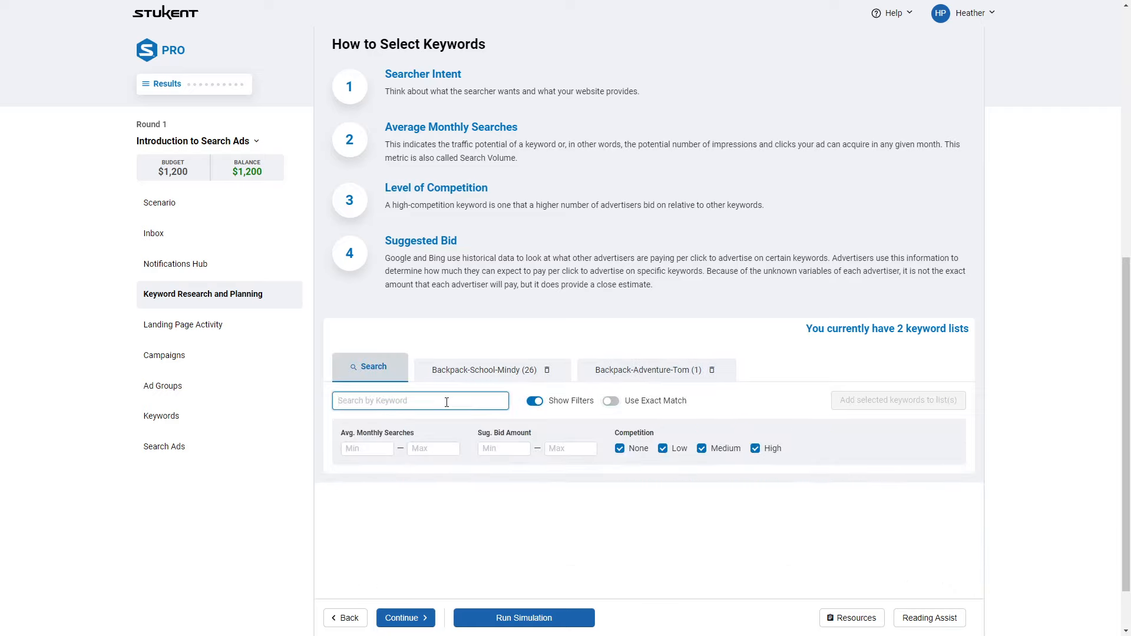
text(hiking)
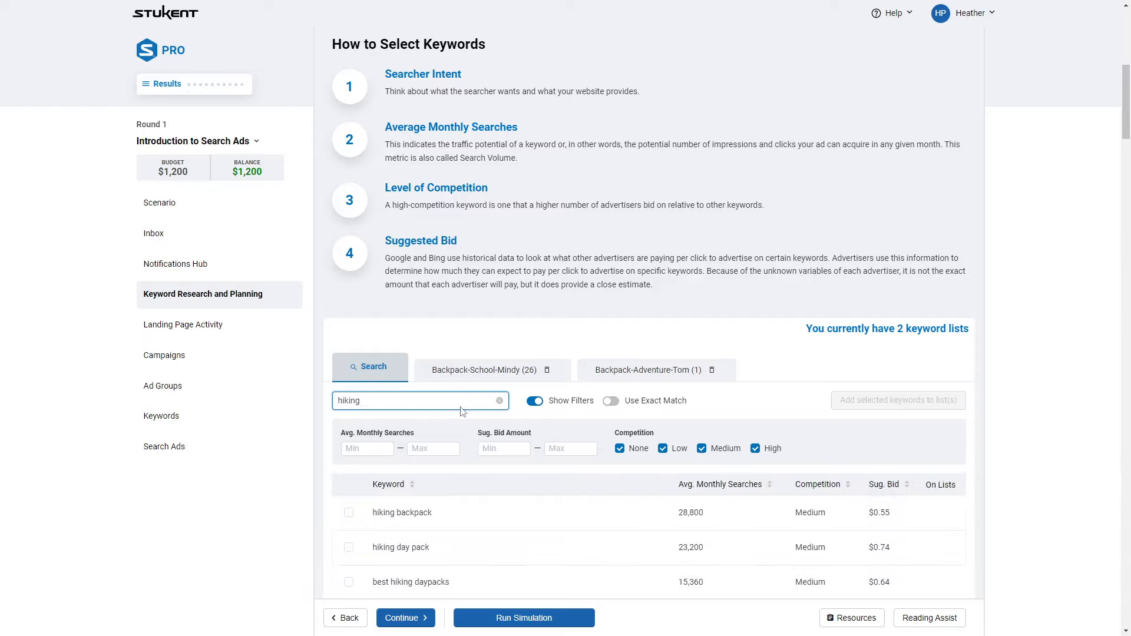
scroll(463, 411, down, 3)
click(349, 336)
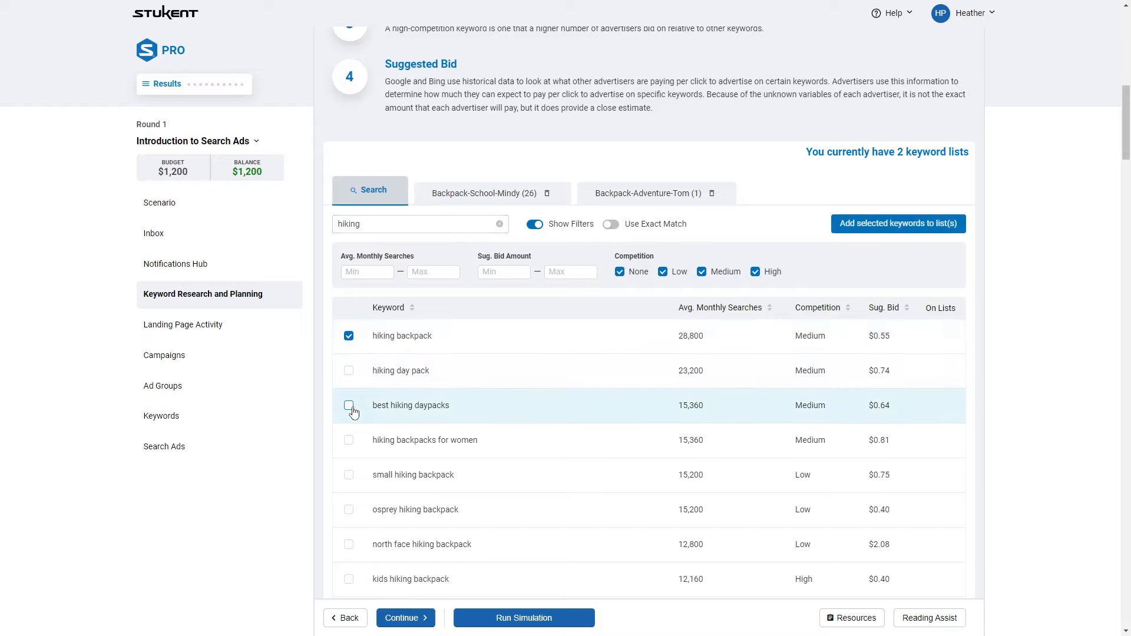
Select most comfortable hiking backpack, best hiking backpack, travel hiking backpack and hiking backpack sale from the hiking results
scroll(350, 411, down, 2)
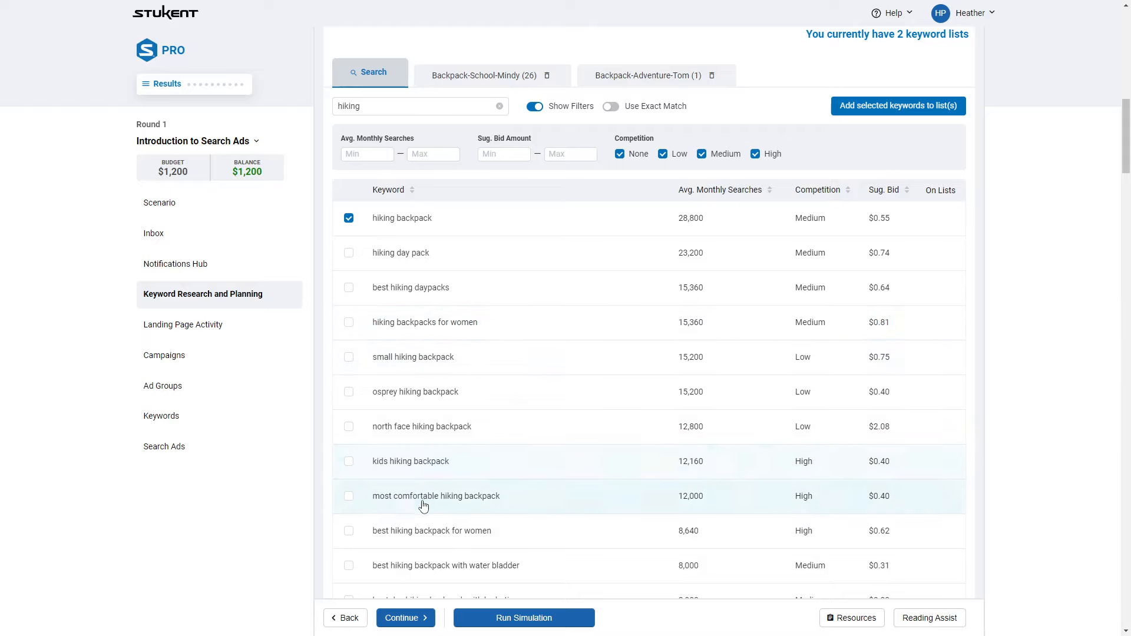
click(349, 497)
scroll(357, 498, down, 2)
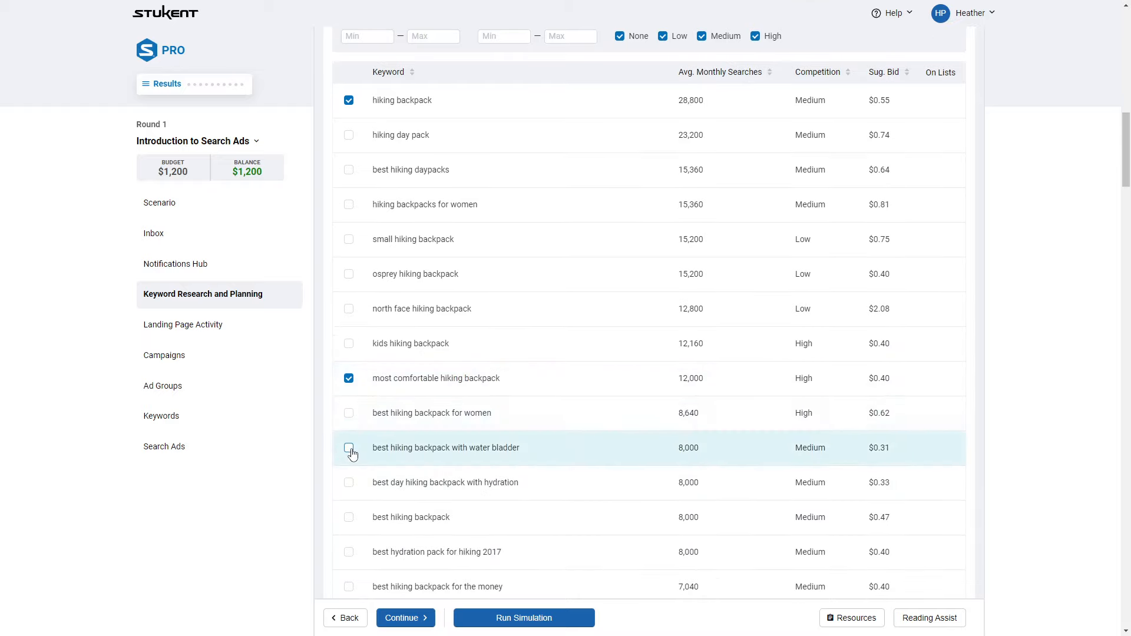
scroll(352, 454, down, 2)
click(349, 400)
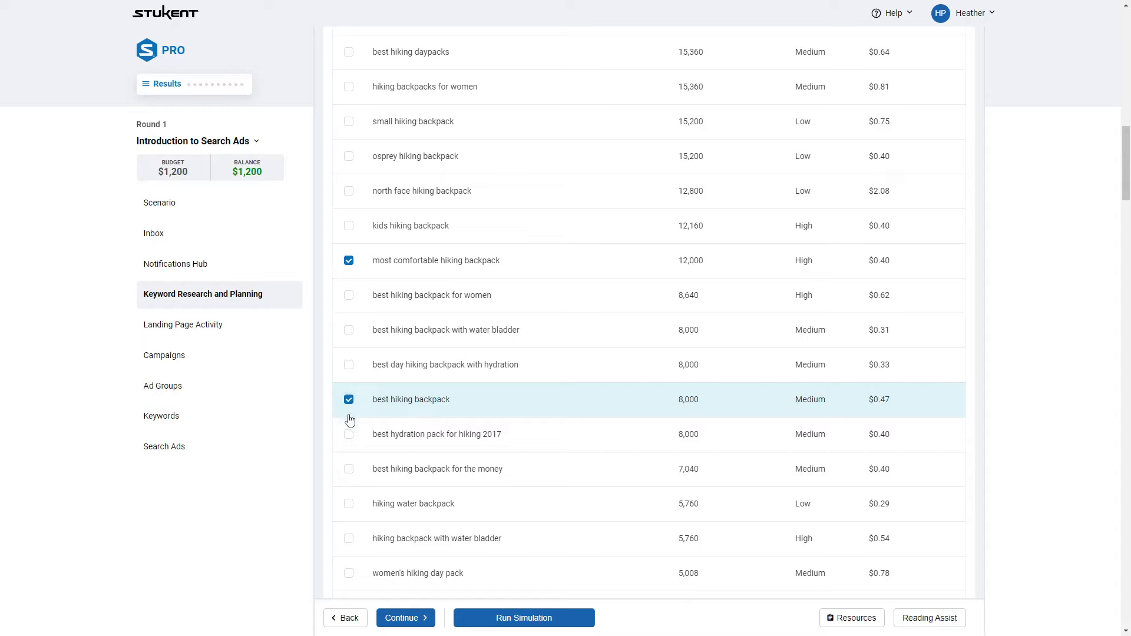
scroll(348, 510, down, 2)
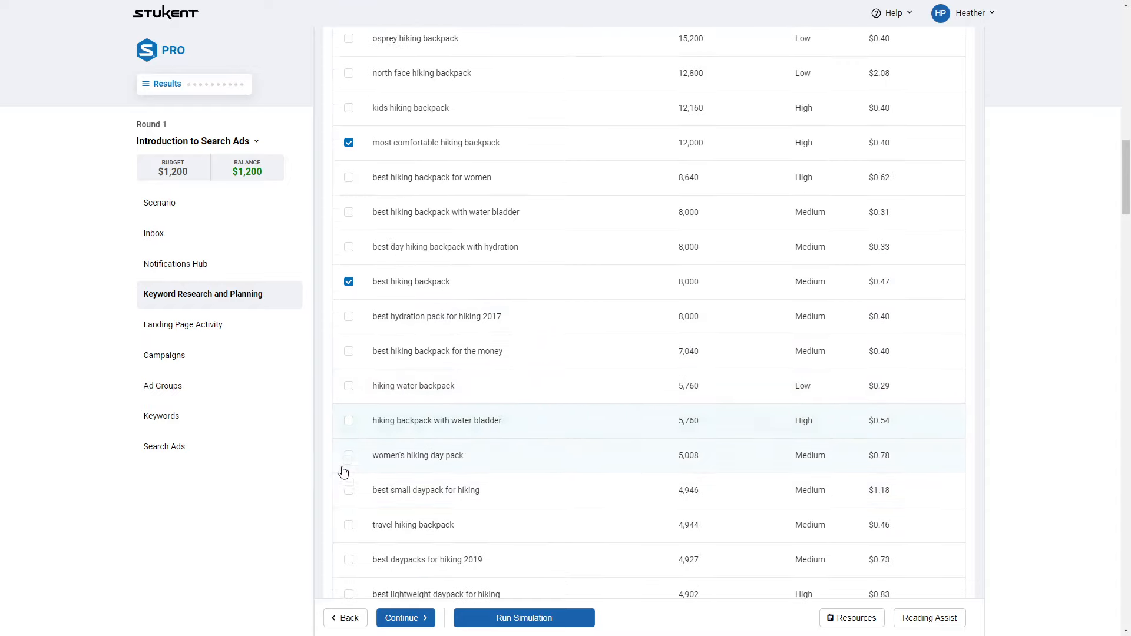
scroll(349, 423, down, 1)
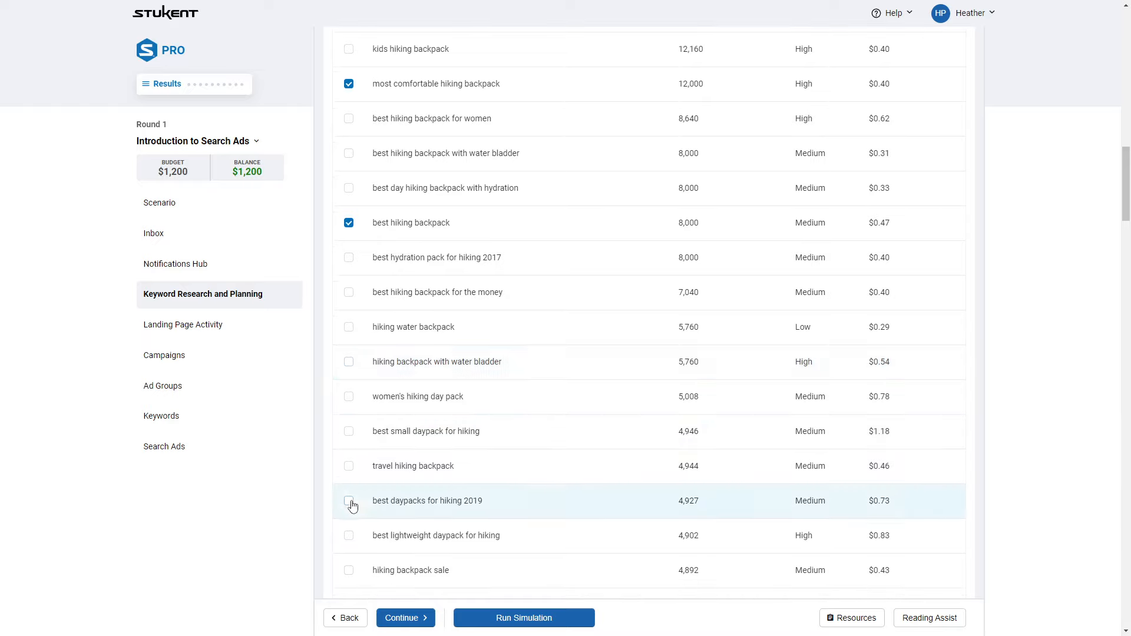
click(349, 466)
scroll(346, 464, down, 2)
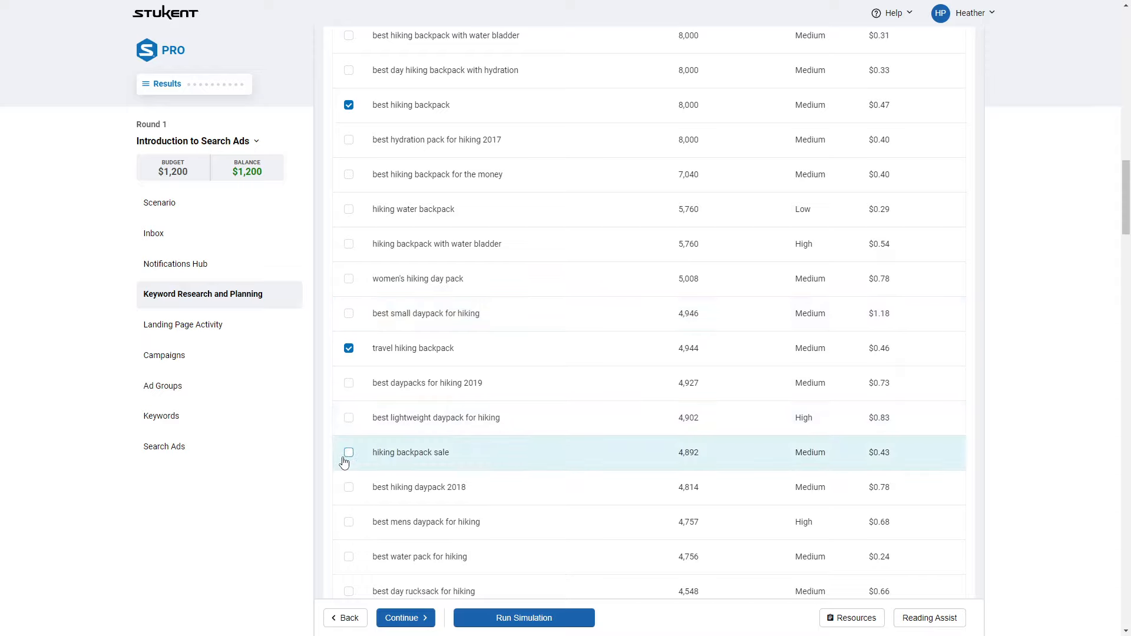
click(348, 460)
Check the daypacker customer profile's details in the resources, then close them
click(852, 618)
drag(655, 510, 1006, 517)
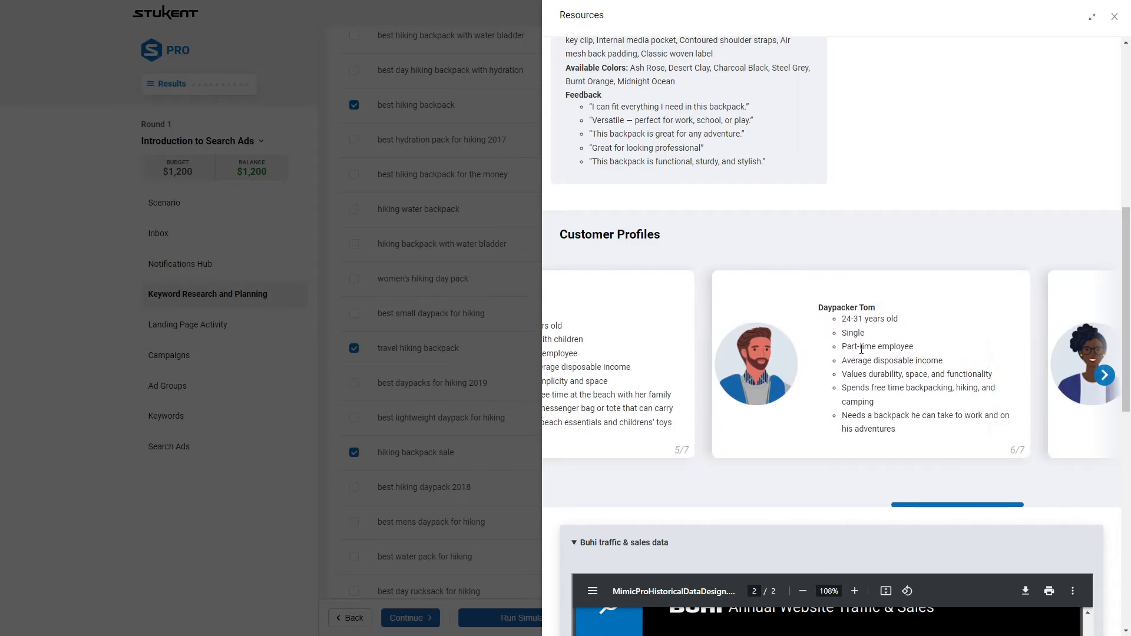
click(404, 479)
Select best cheap hiking backpack and outdoor hiking backpack further down the hiking results
scroll(371, 498, down, 1)
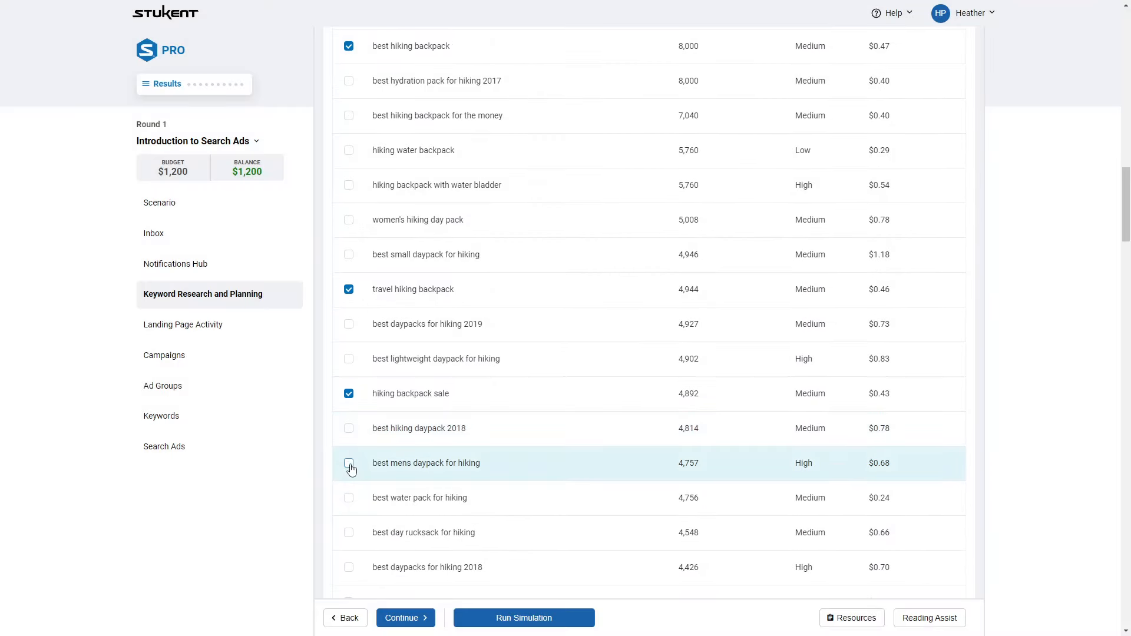
scroll(354, 471, down, 5)
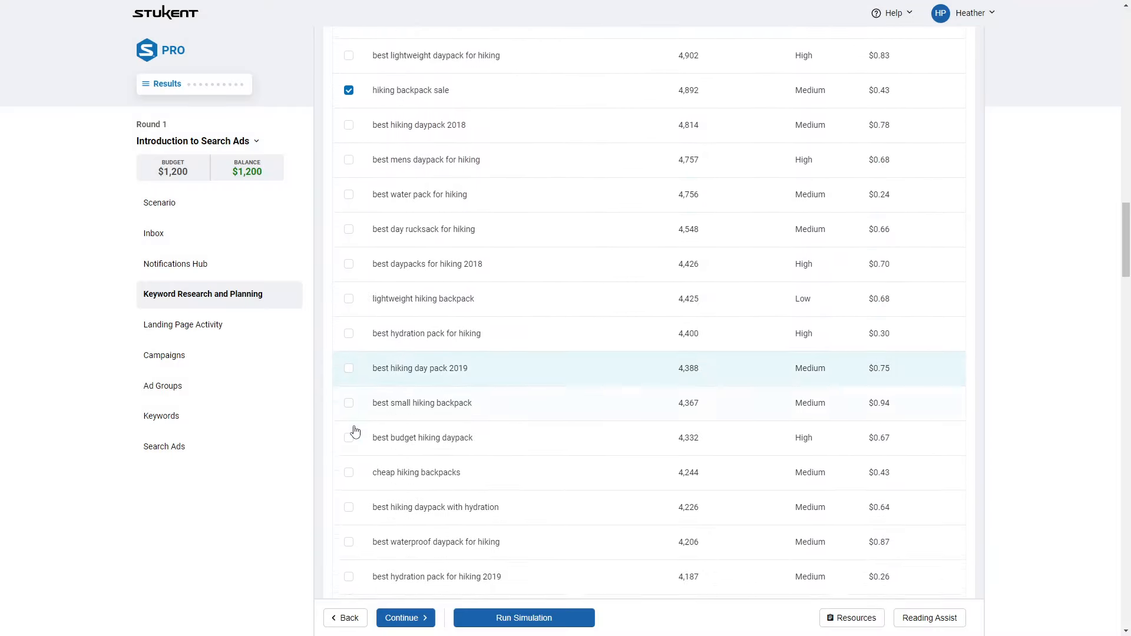
scroll(355, 432, down, 1)
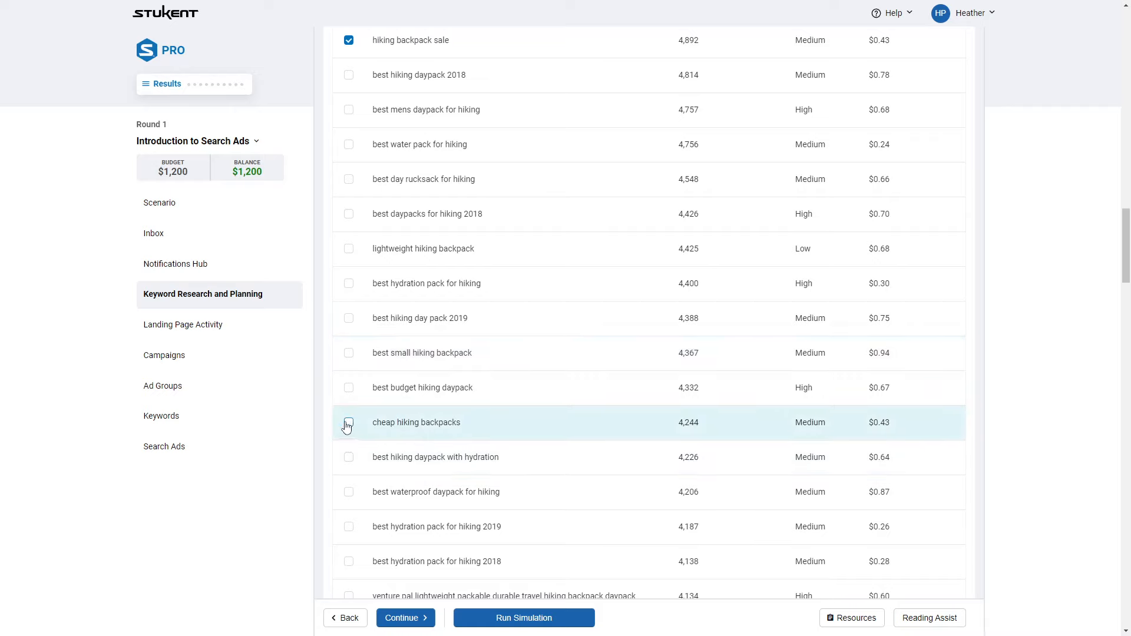
click(349, 387)
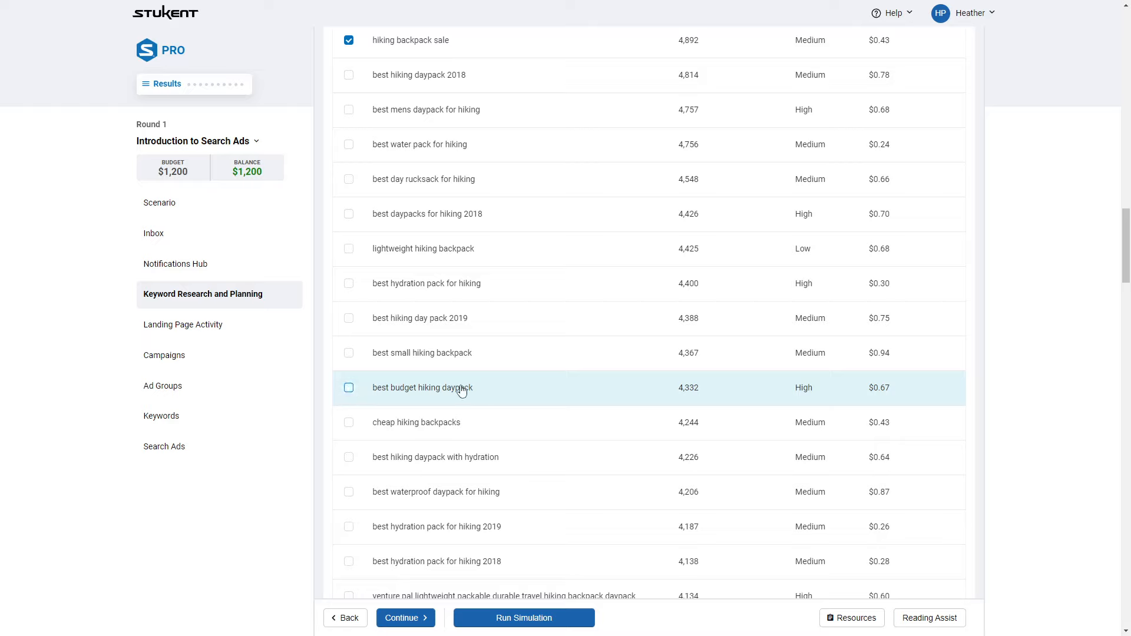
scroll(359, 463, down, 3)
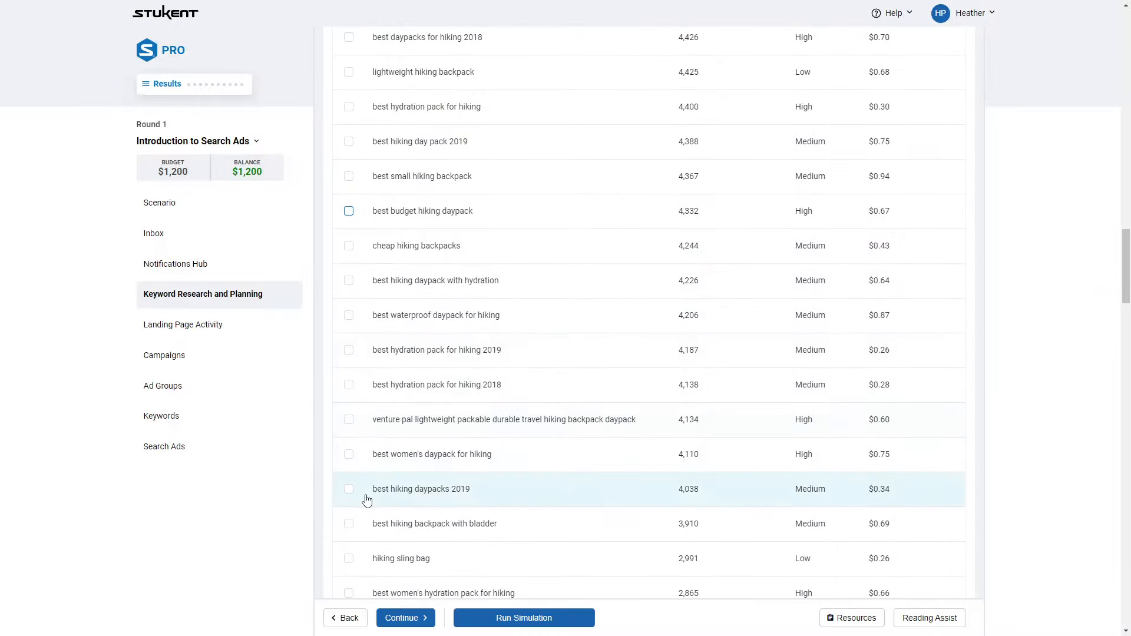
scroll(353, 530, down, 3)
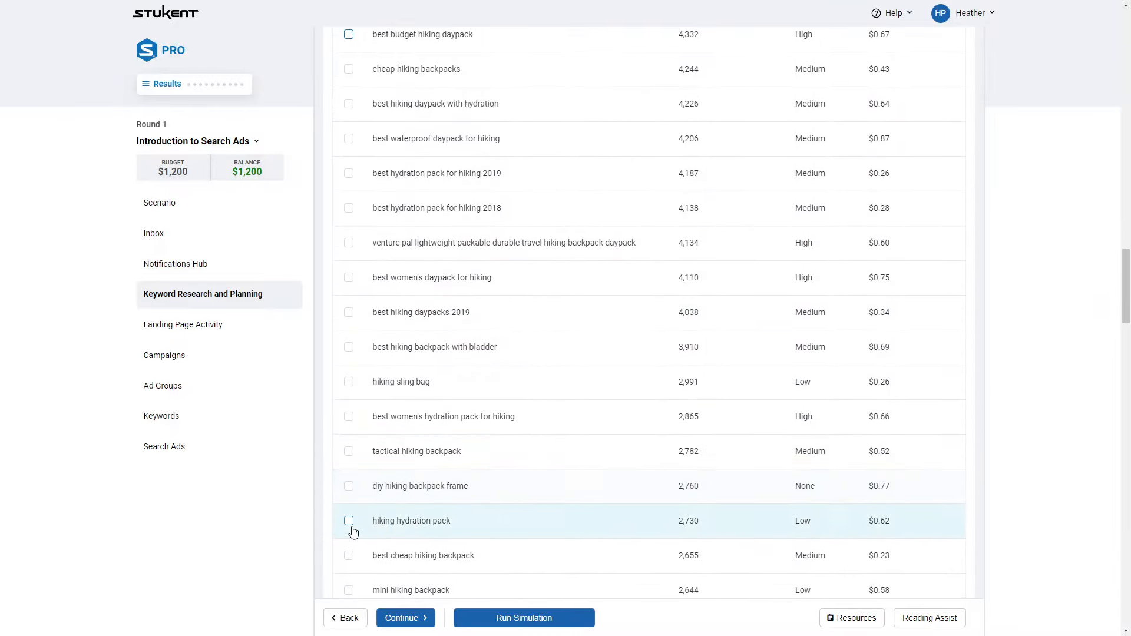
scroll(352, 528, down, 2)
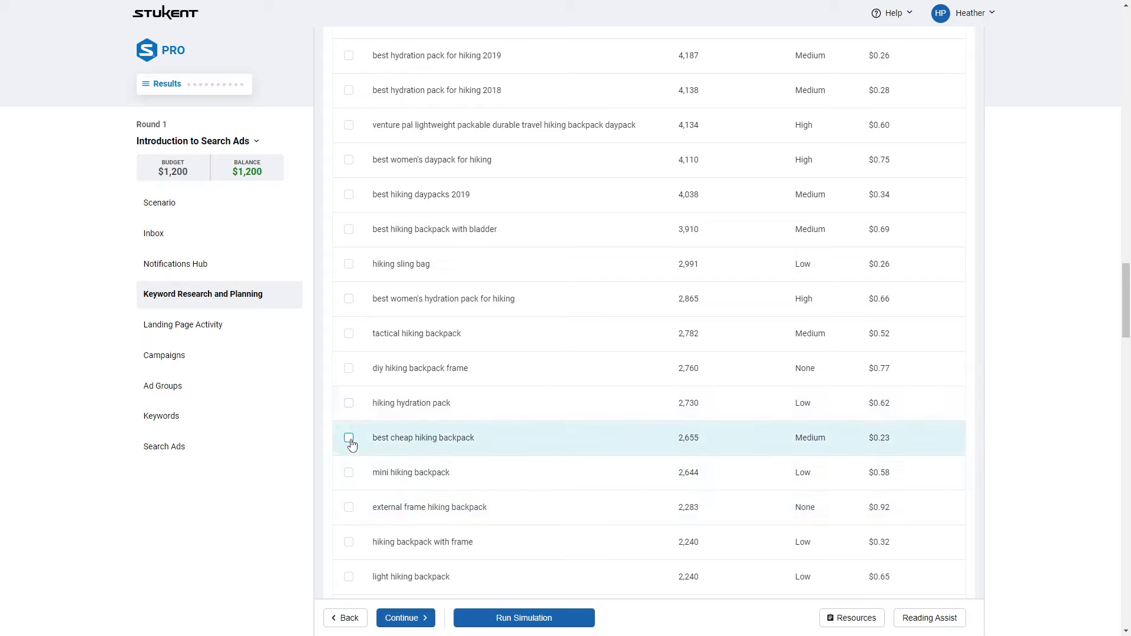
scroll(412, 453, down, 2)
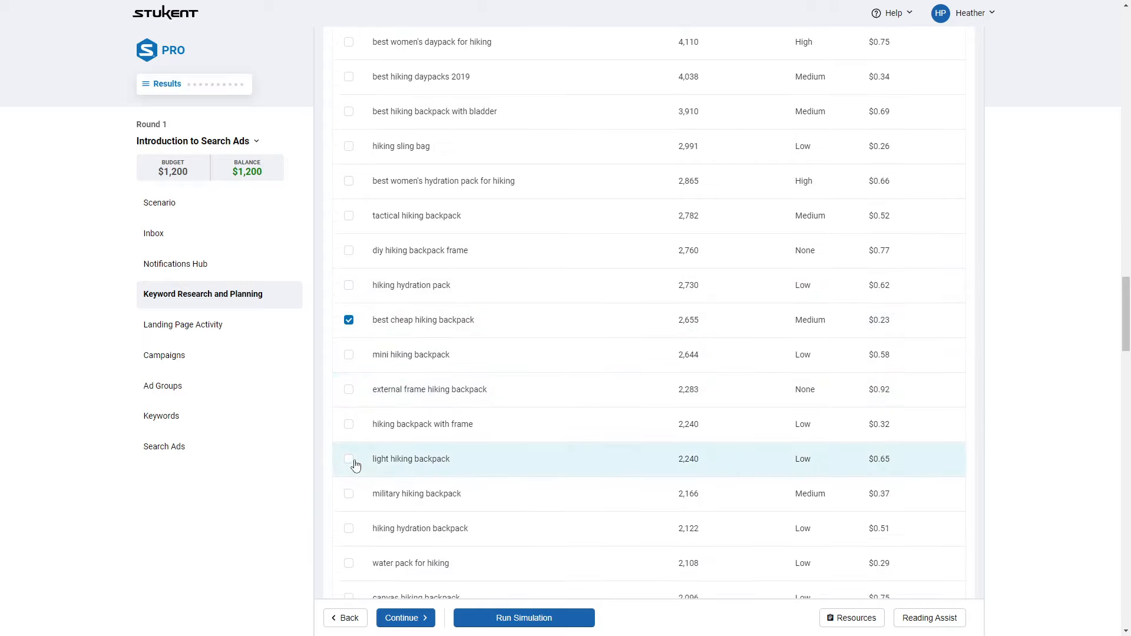
scroll(352, 506, down, 1)
scroll(351, 518, down, 5)
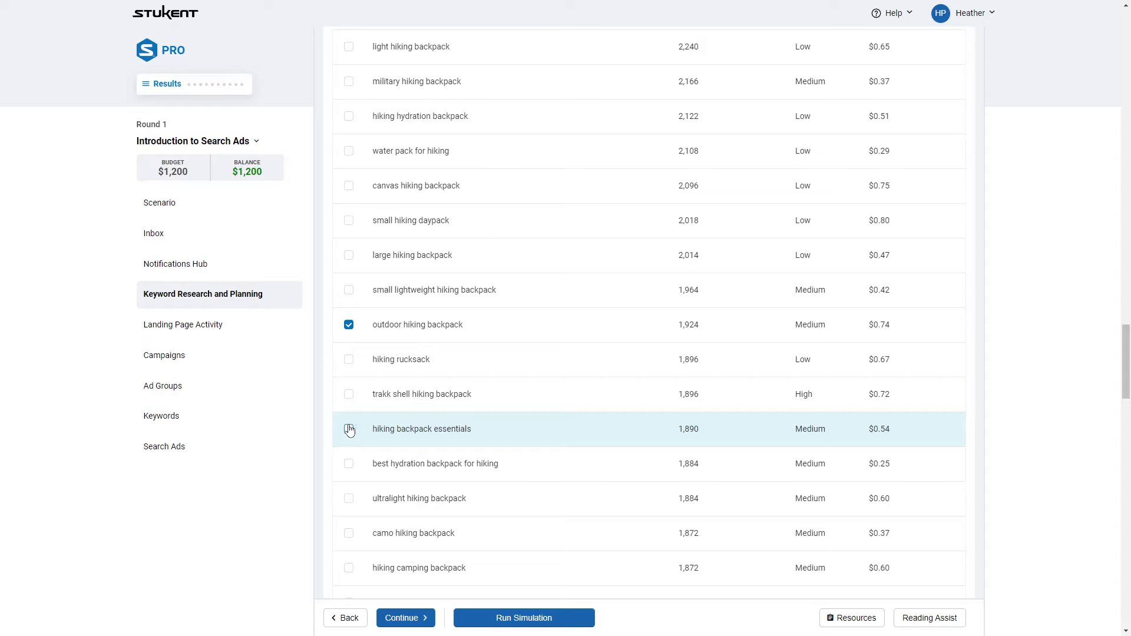
Select hiking backpack essentials, hiking camping backpack and hiking backpack with laptop compartment from the hiking results
scroll(489, 443, down, 2)
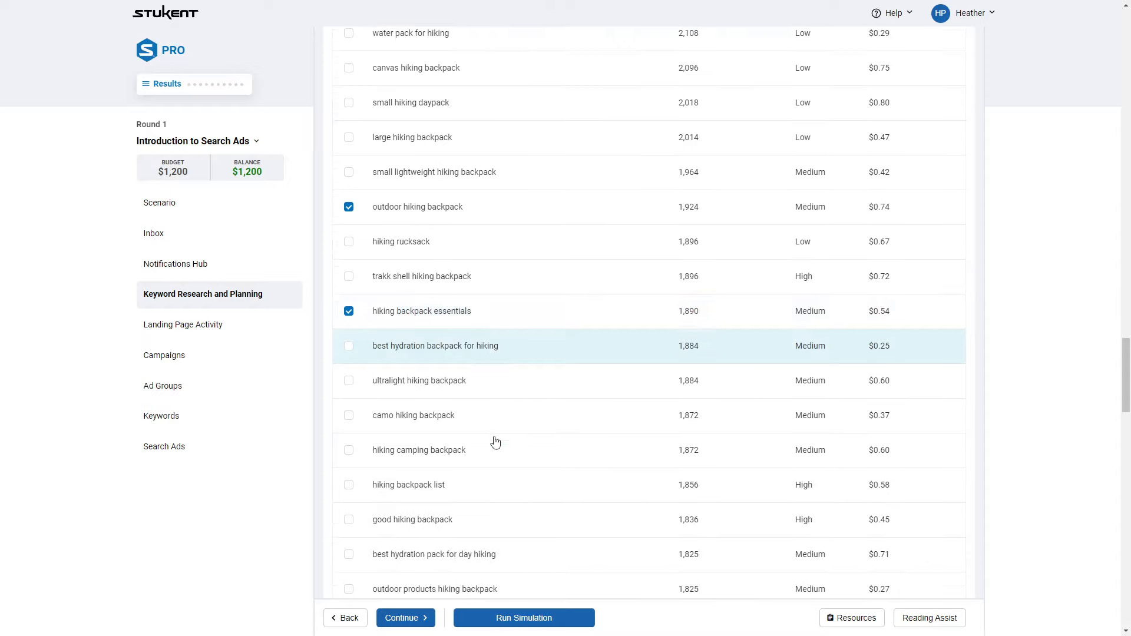
click(349, 451)
scroll(353, 463, down, 4)
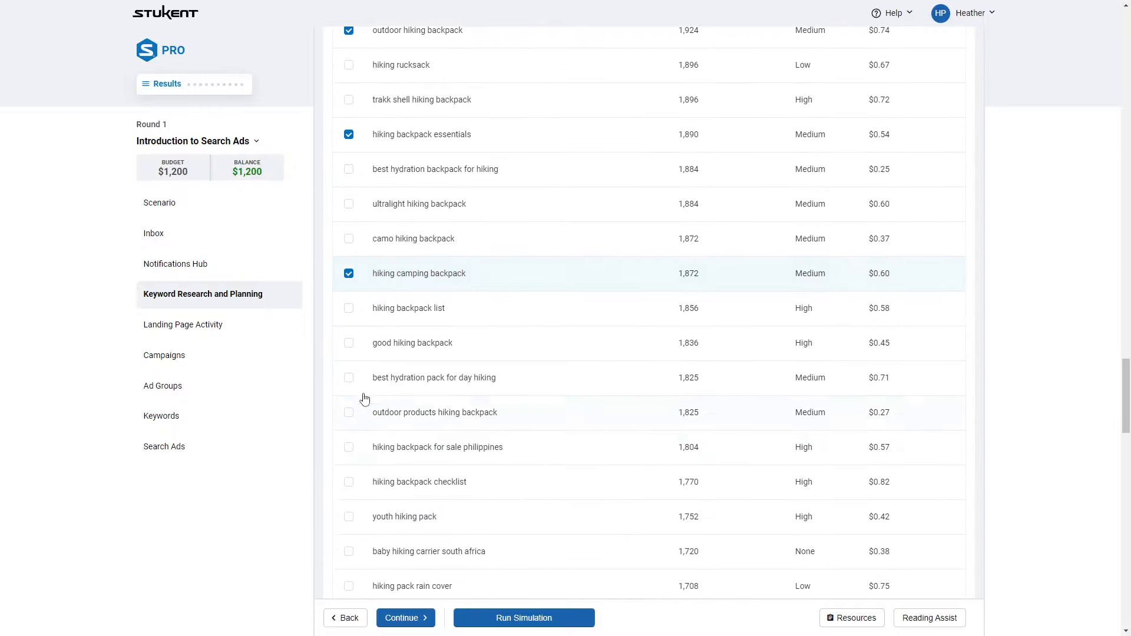
scroll(356, 470, down, 1)
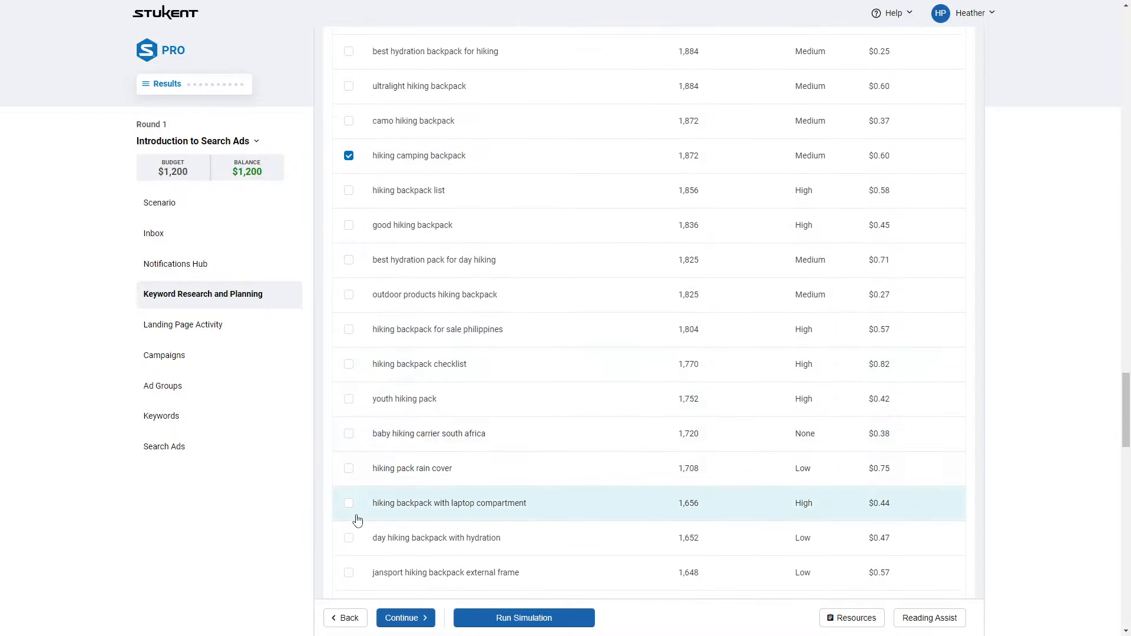
click(358, 501)
scroll(361, 498, down, 1)
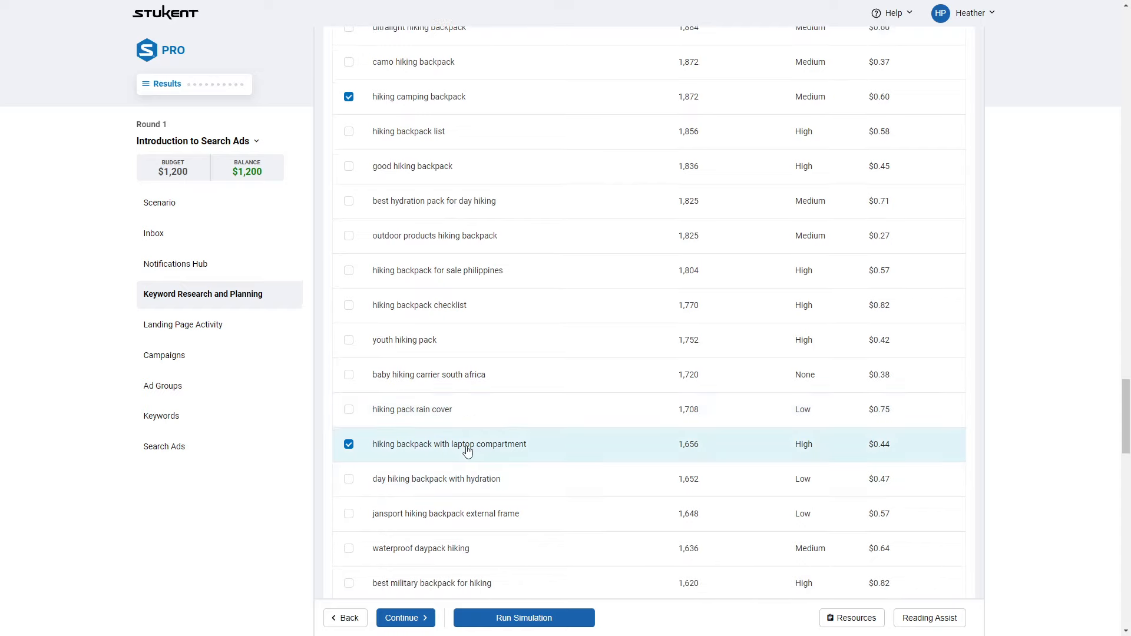
Select best lightweight hiking backpack, drawstring hiking backpack and hiking laptop backpack further down the hiking results
scroll(465, 462, down, 3)
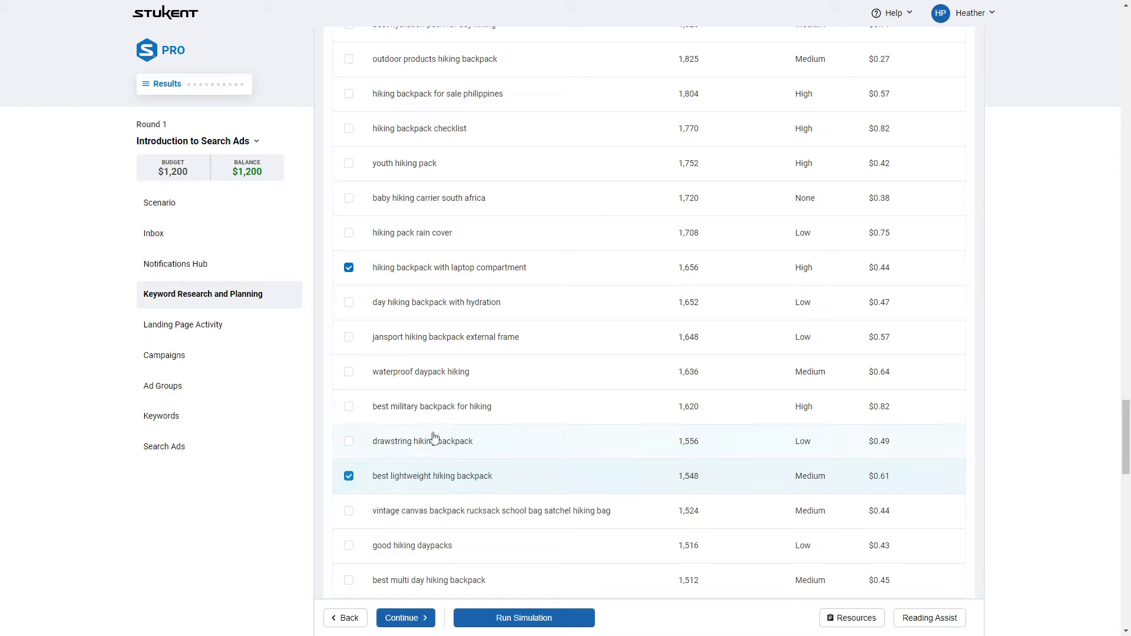
scroll(433, 436, down, 4)
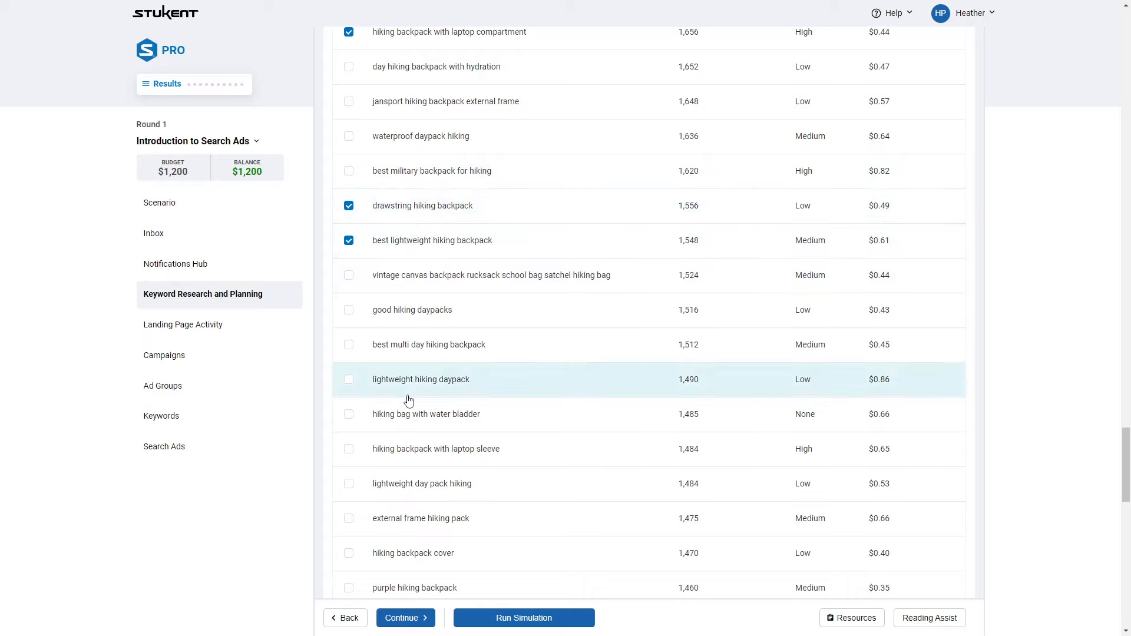
scroll(412, 415, down, 2)
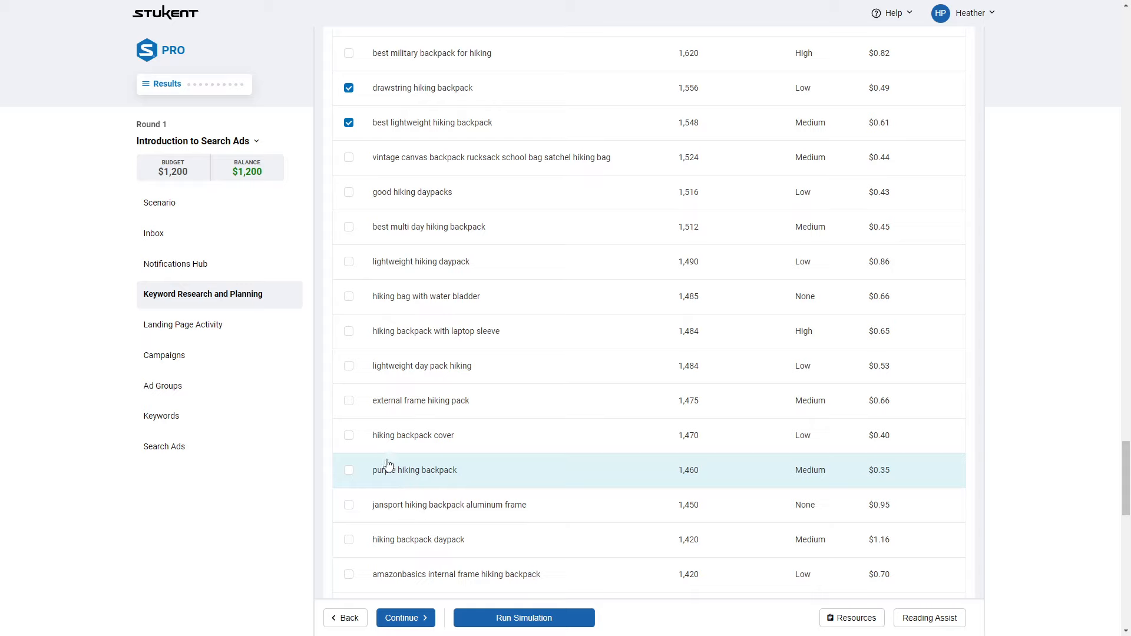
scroll(358, 435, down, 5)
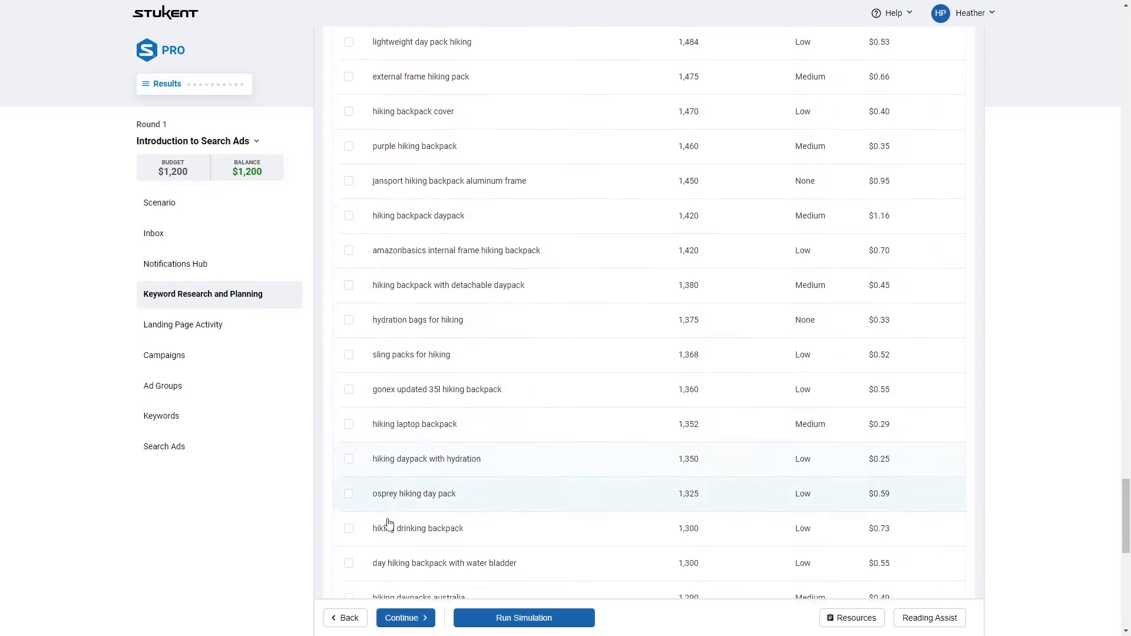
scroll(383, 483, down, 1)
click(348, 395)
scroll(358, 430, down, 6)
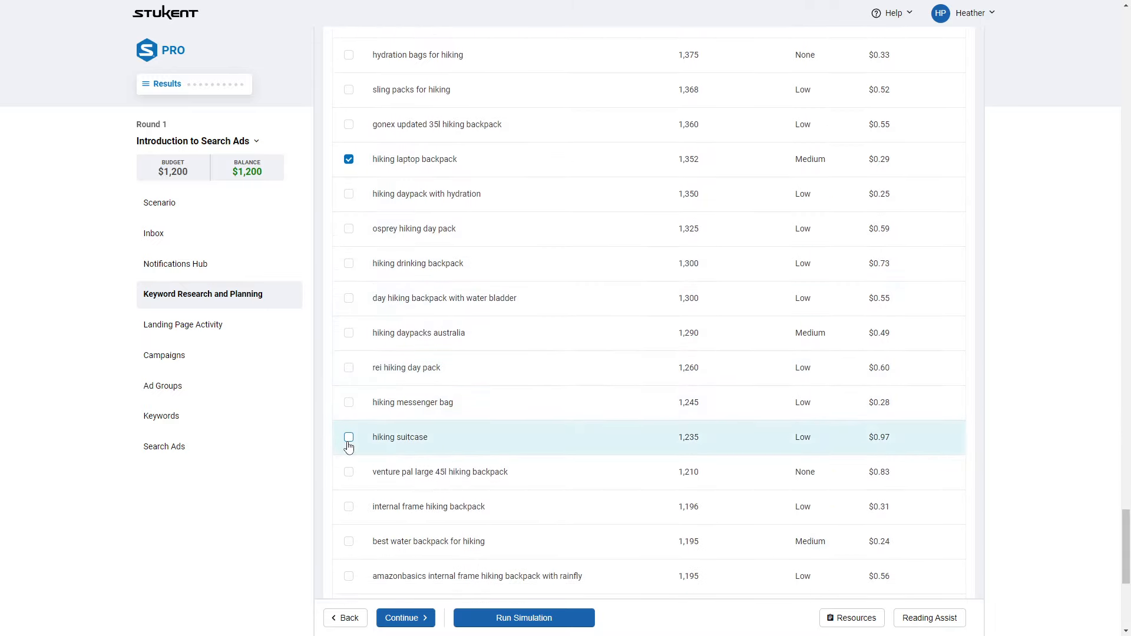
Add the selected hiking keywords only to the adventure customer's keyword list, leaving out the school list
scroll(354, 436, down, 6)
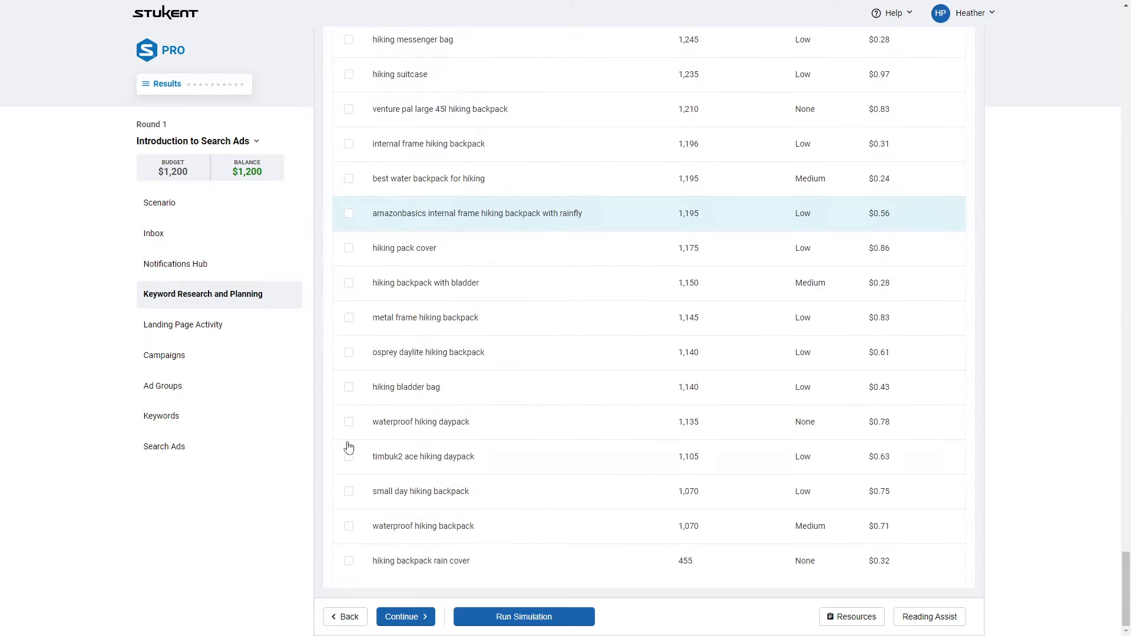
drag(1119, 600, 1123, 129)
click(872, 261)
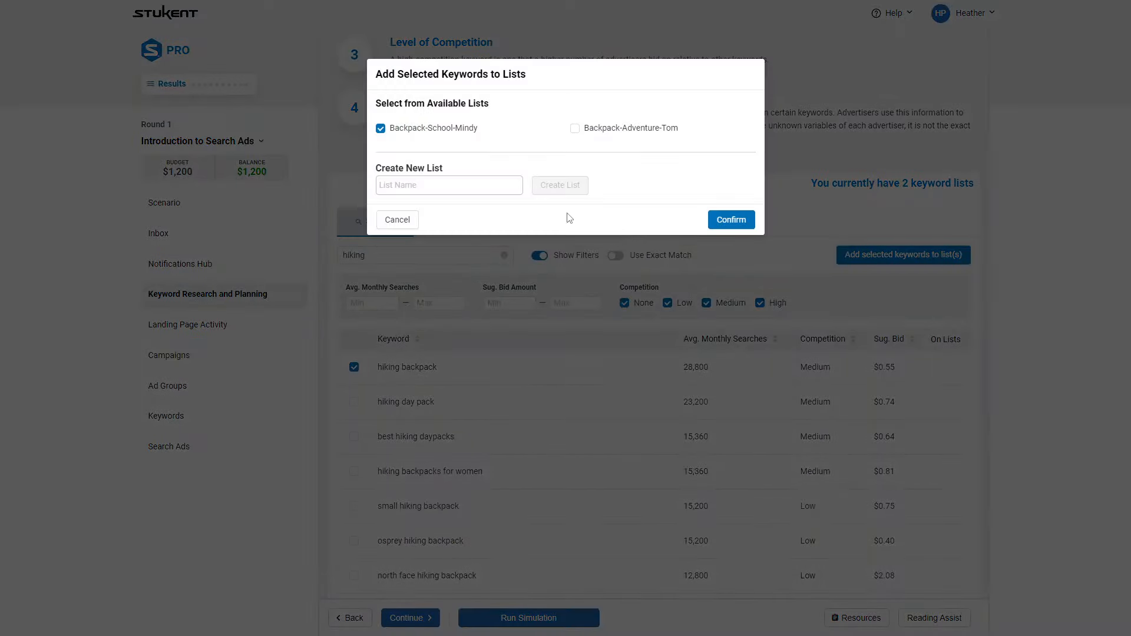
click(410, 129)
click(594, 131)
click(728, 220)
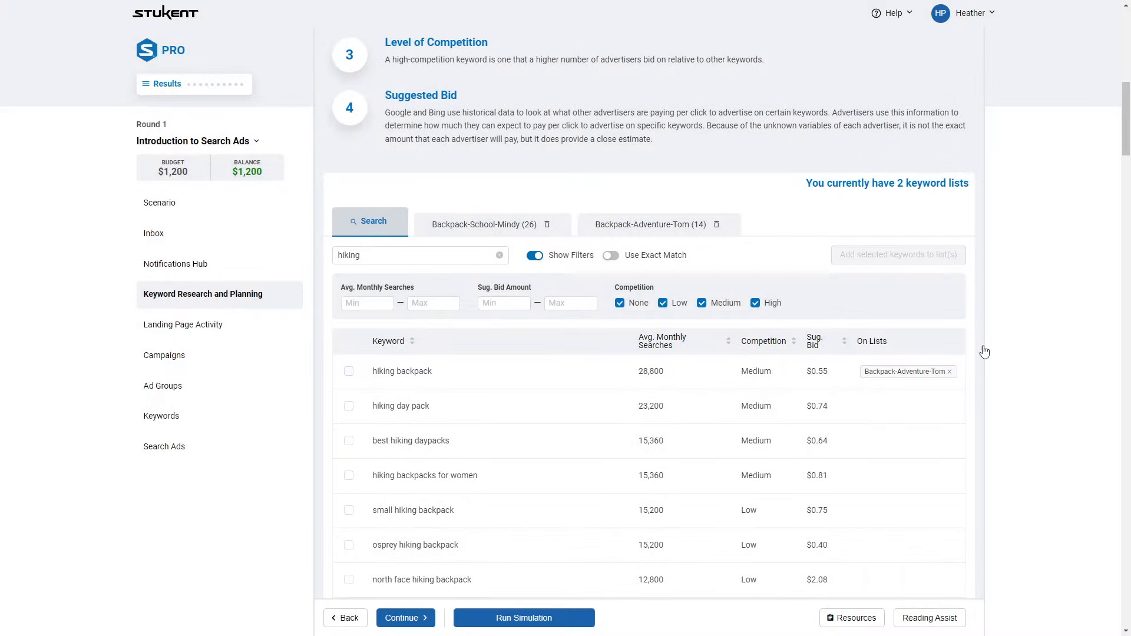
Replace the keyword query with "durable backpack" and select most durable laptop backpack, best durable laptop backpack and durable laptop backpack
click(473, 256)
click(501, 257)
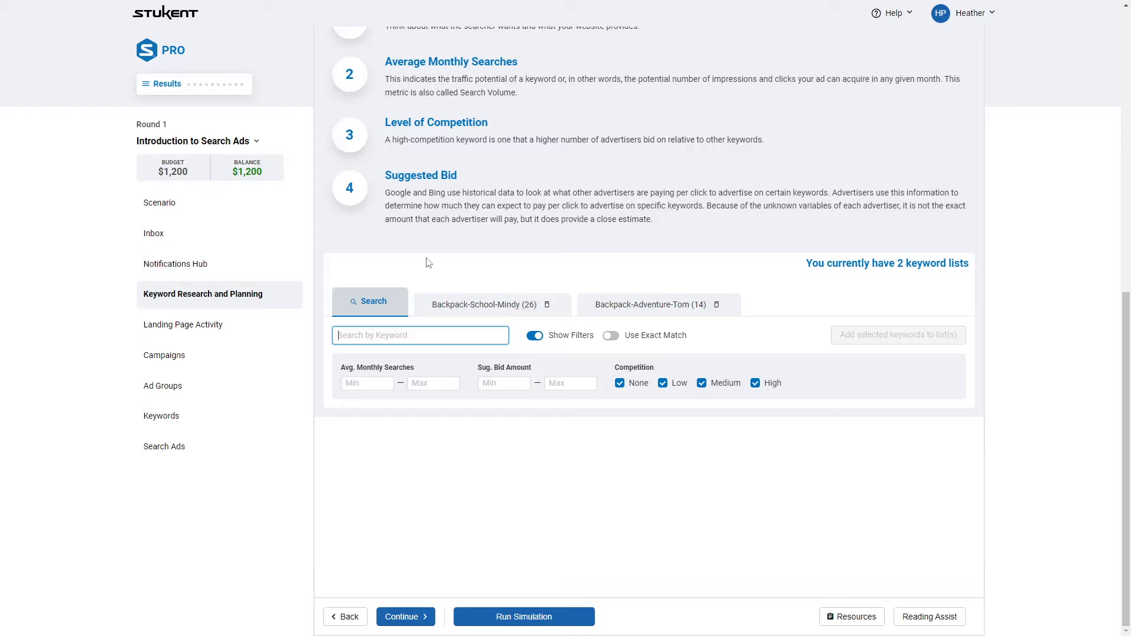
text(durable backpack)
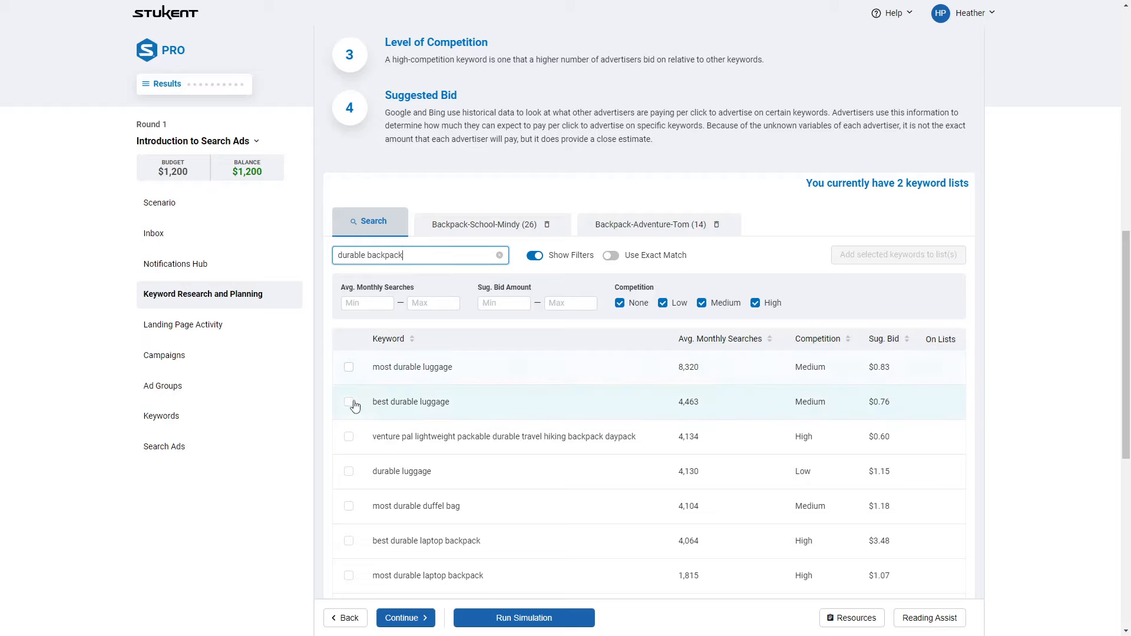
scroll(351, 417, down, 2)
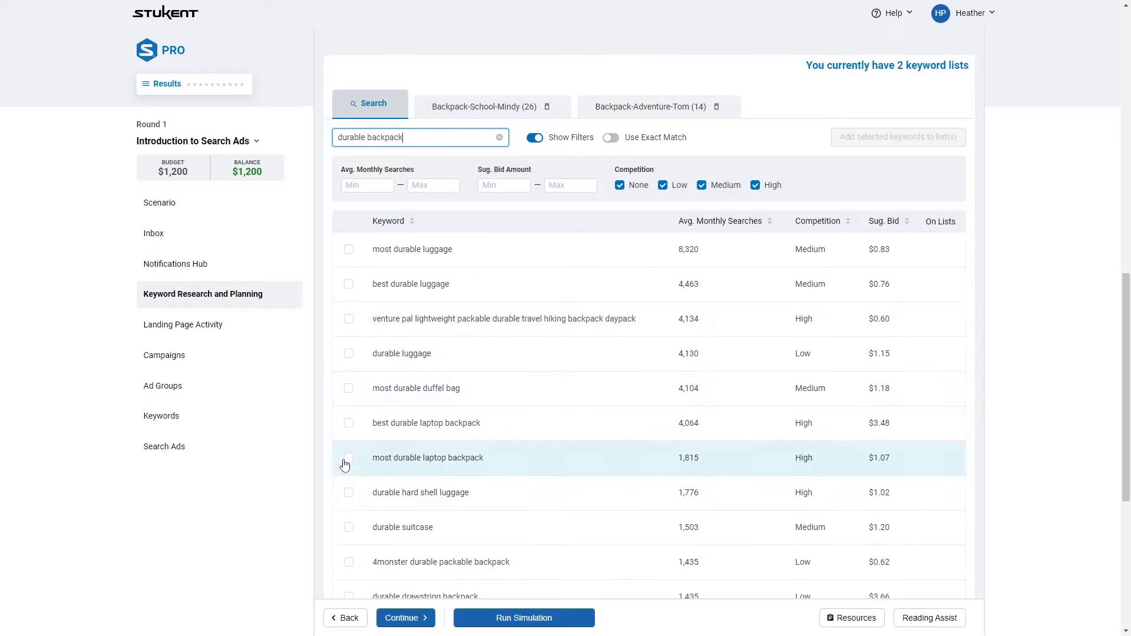
click(350, 459)
click(349, 427)
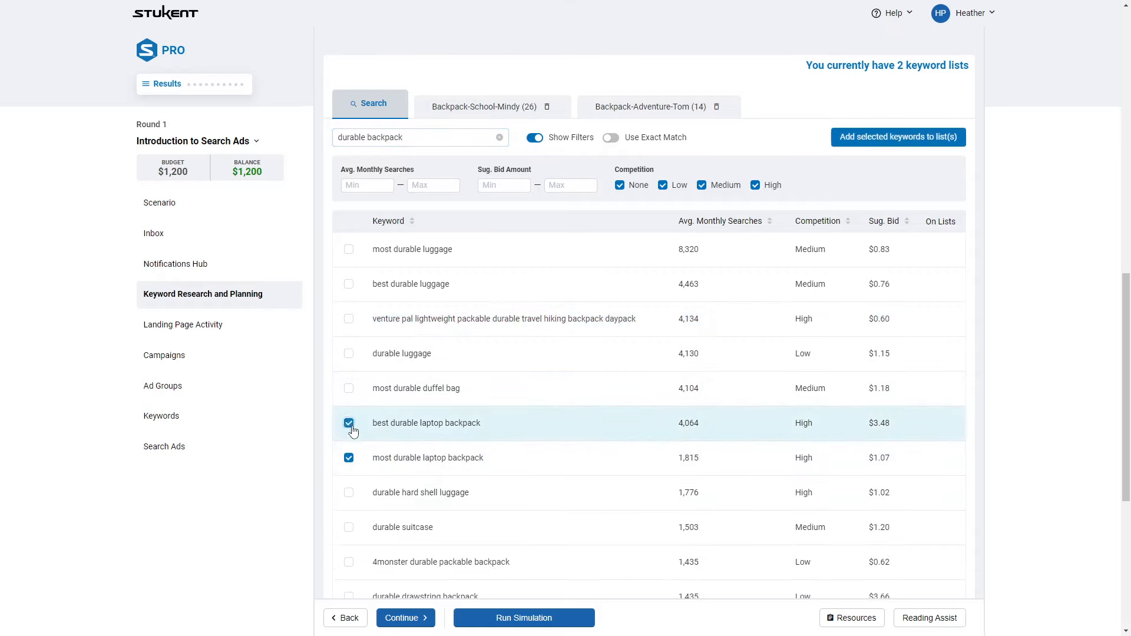
scroll(352, 424, down, 2)
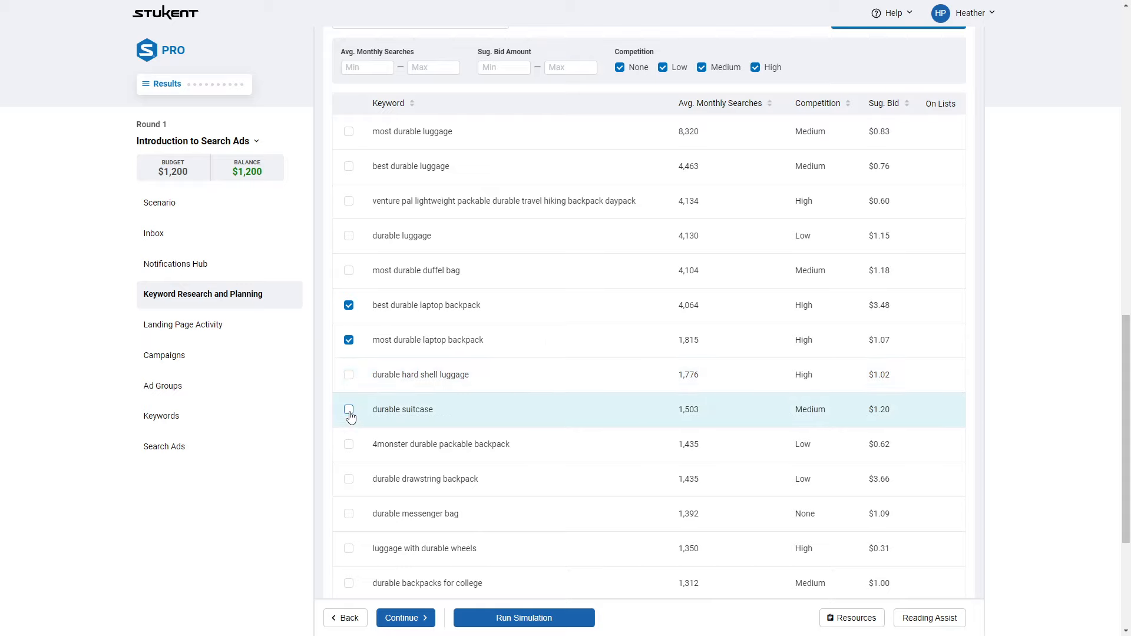
scroll(351, 419, down, 4)
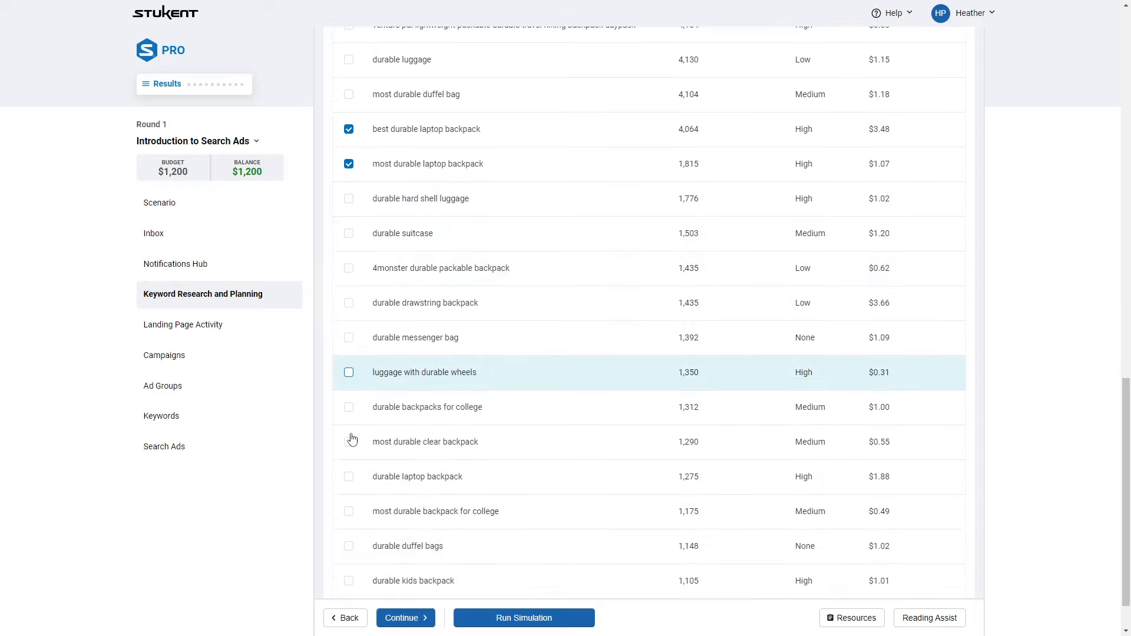
click(349, 423)
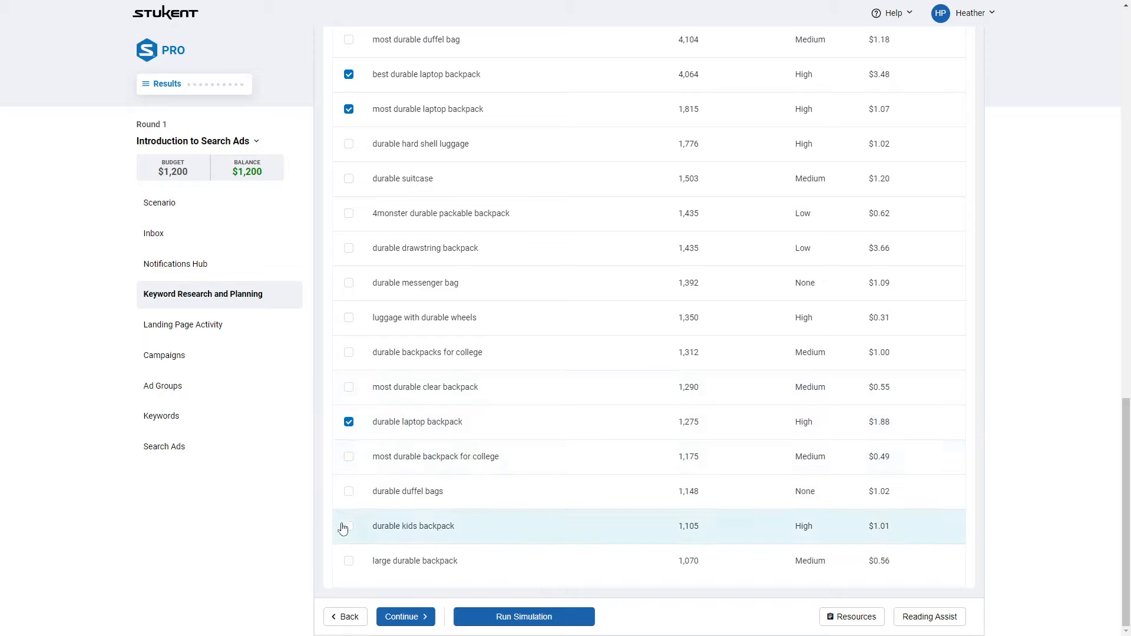
Add the selected durable backpack keywords to the adventure customer's keyword list
scroll(665, 438, up, 2)
scroll(664, 438, up, 5)
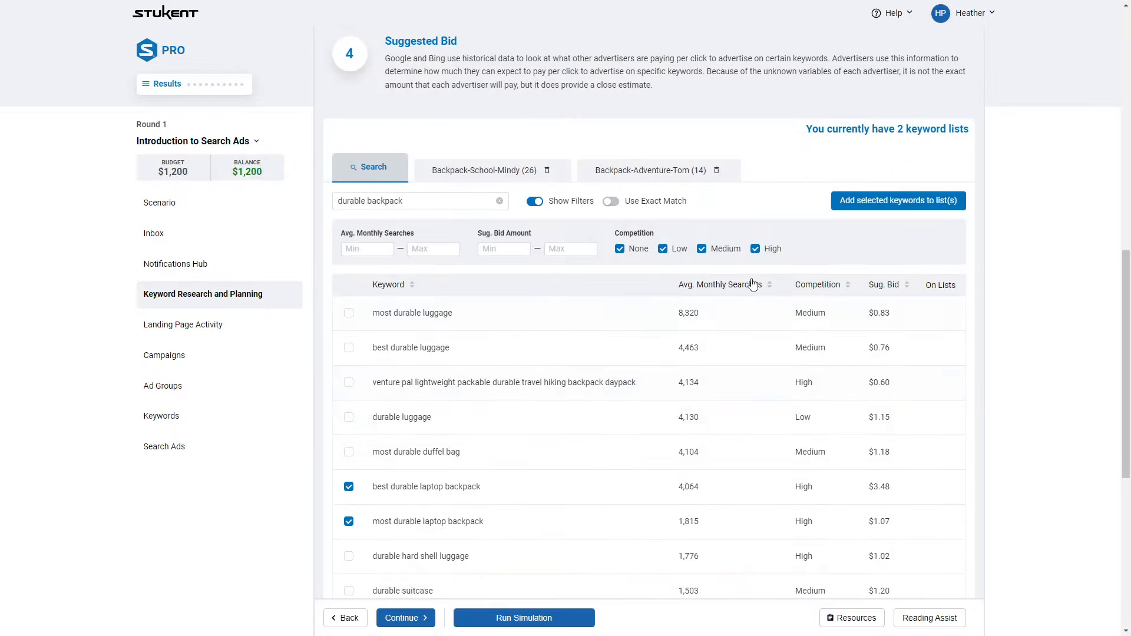
click(855, 212)
click(730, 219)
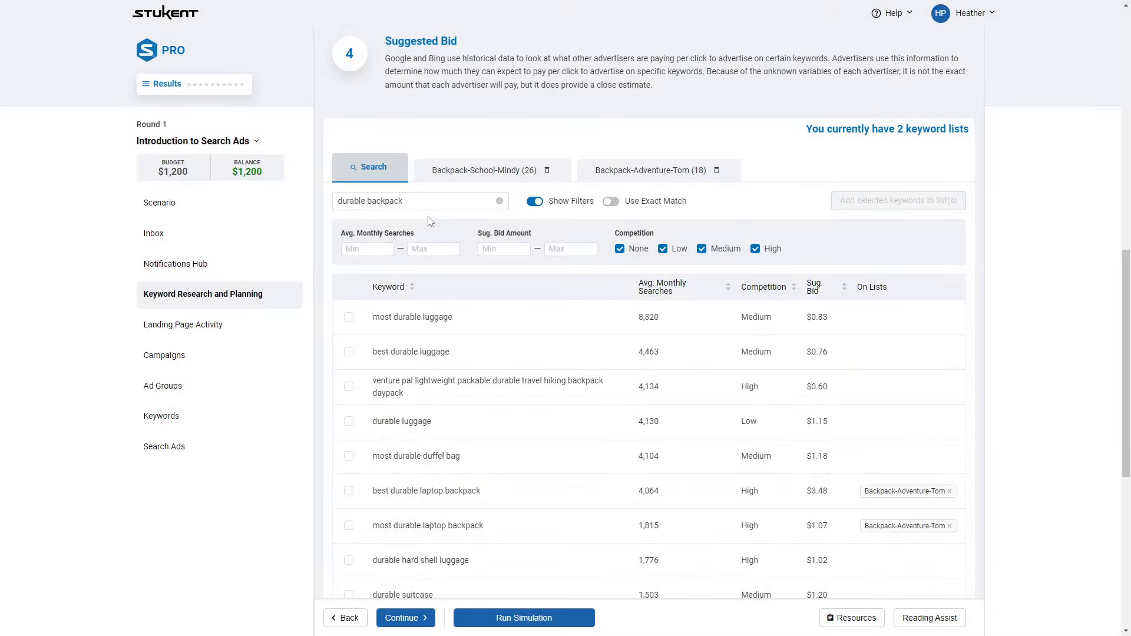
Replace the keyword query with "work backpack" and select mens backpacks for work
click(499, 202)
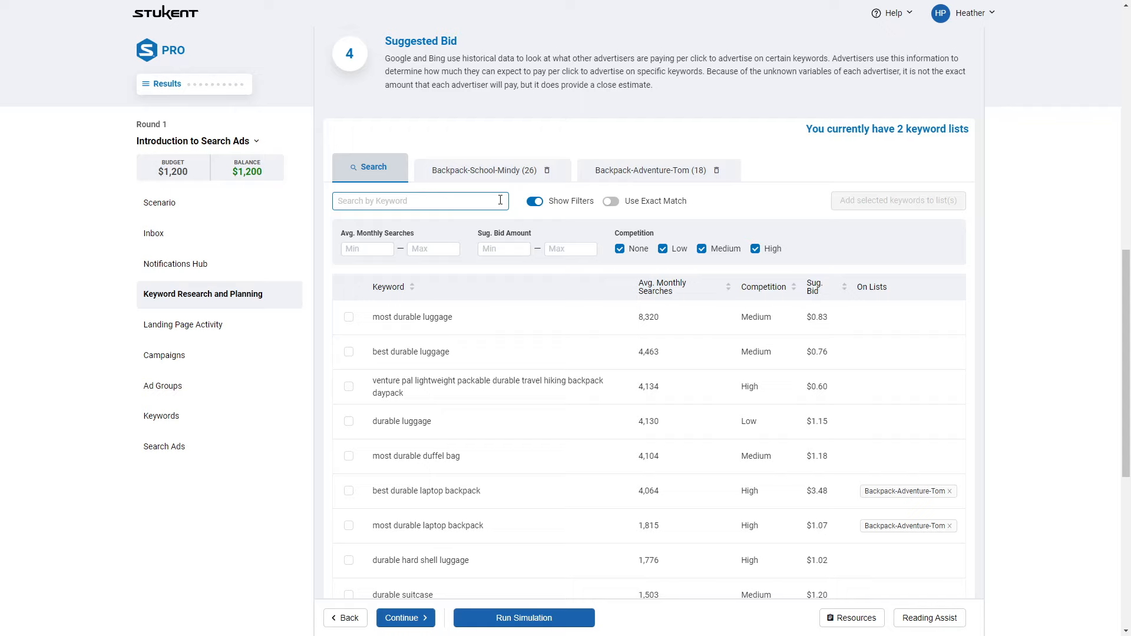
click(424, 336)
text(work backpack)
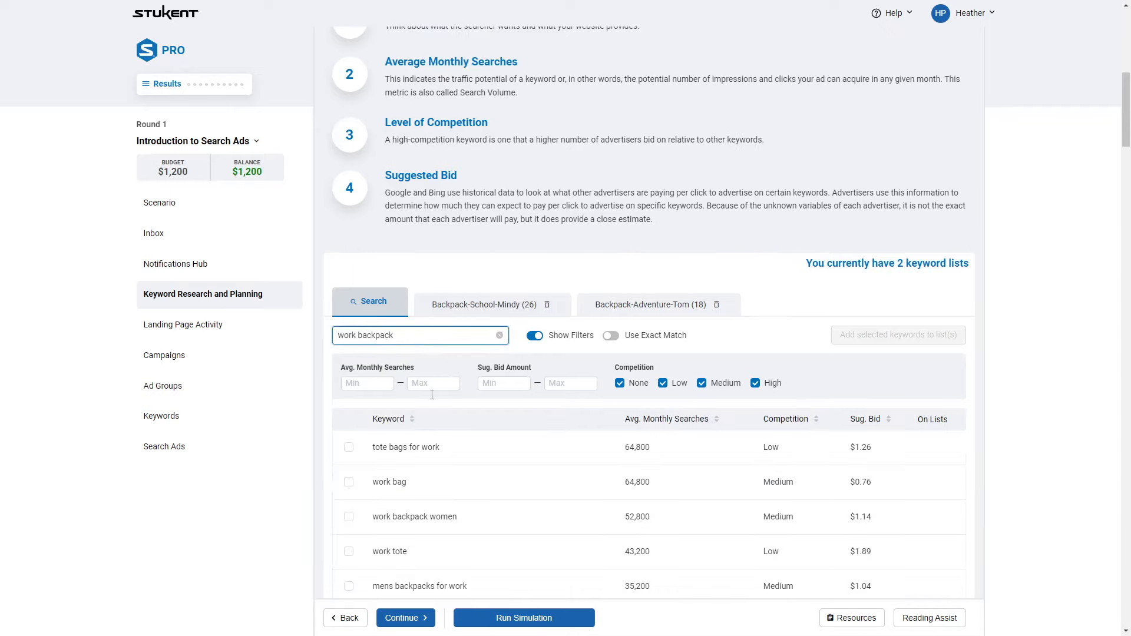
scroll(455, 467, down, 2)
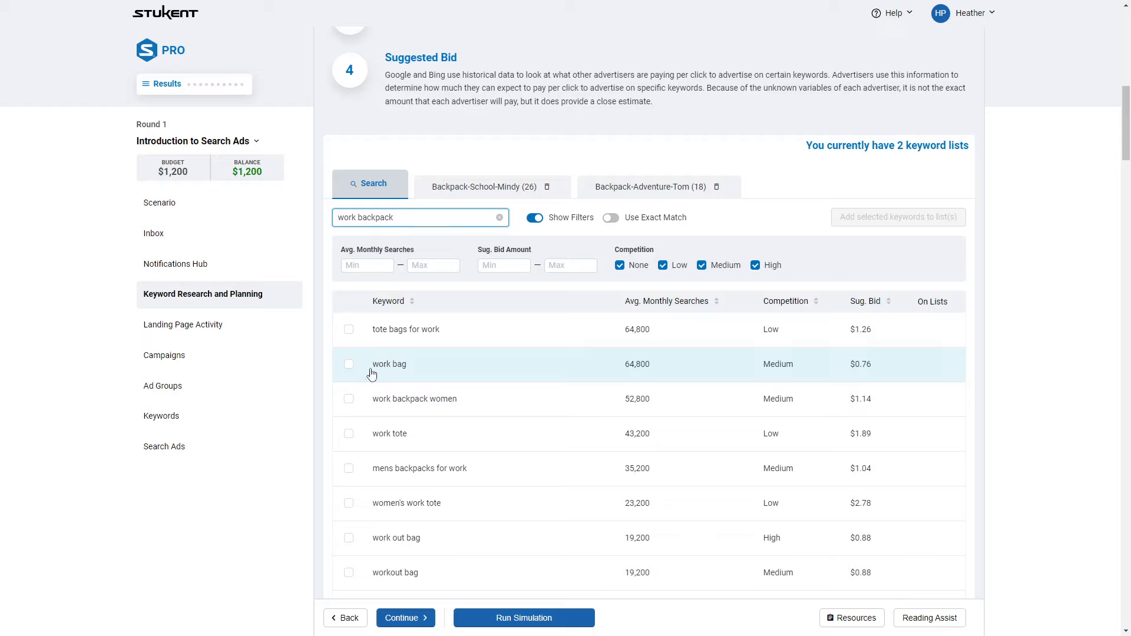
click(348, 469)
scroll(377, 466, down, 2)
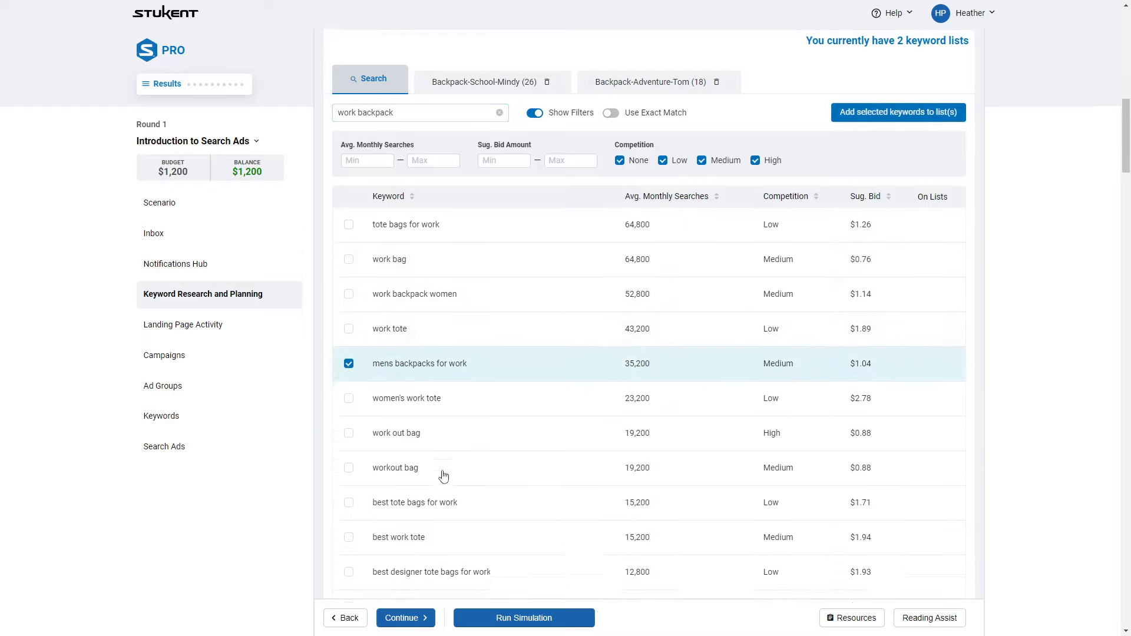
Select best laptop backpack for work and travel from the work backpack results
scroll(379, 467, down, 2)
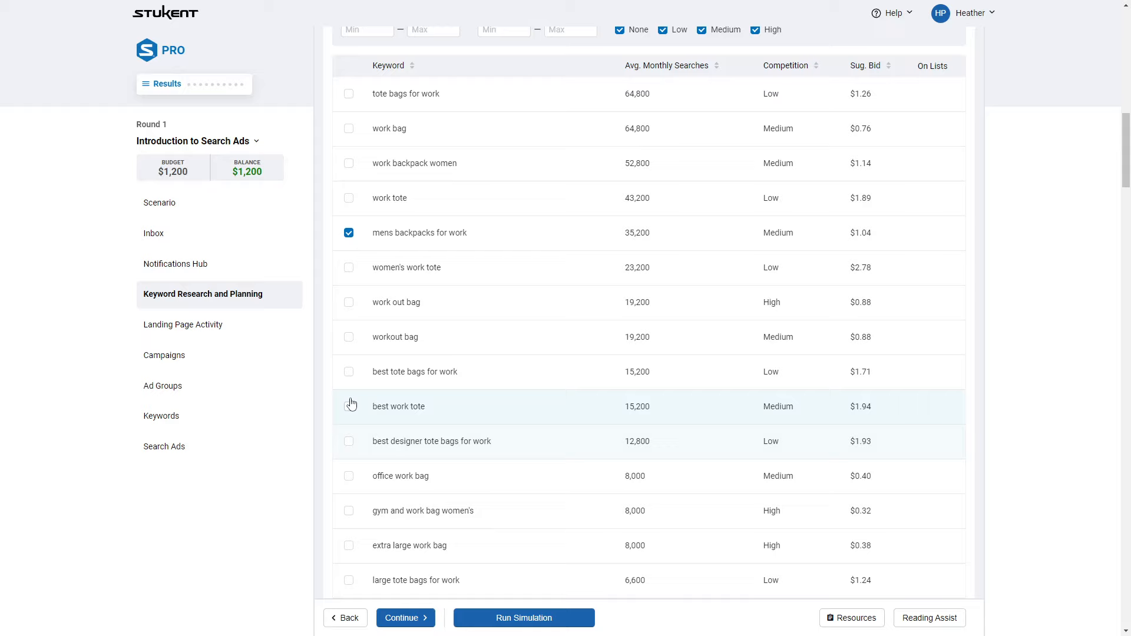
scroll(353, 509, down, 2)
scroll(351, 468, down, 1)
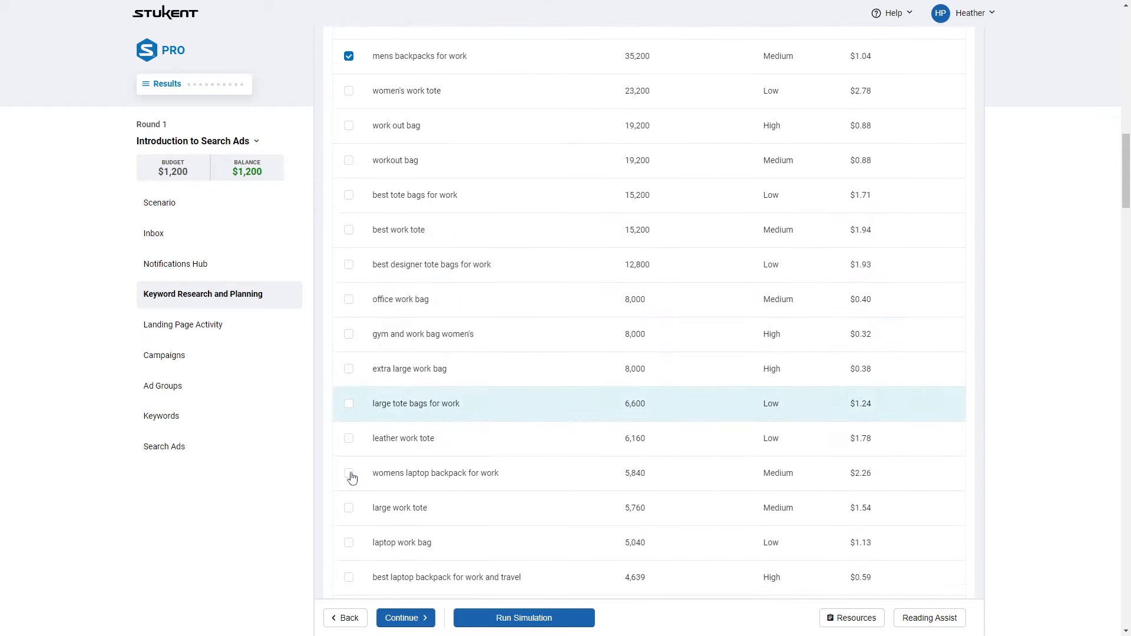
scroll(348, 501, down, 1)
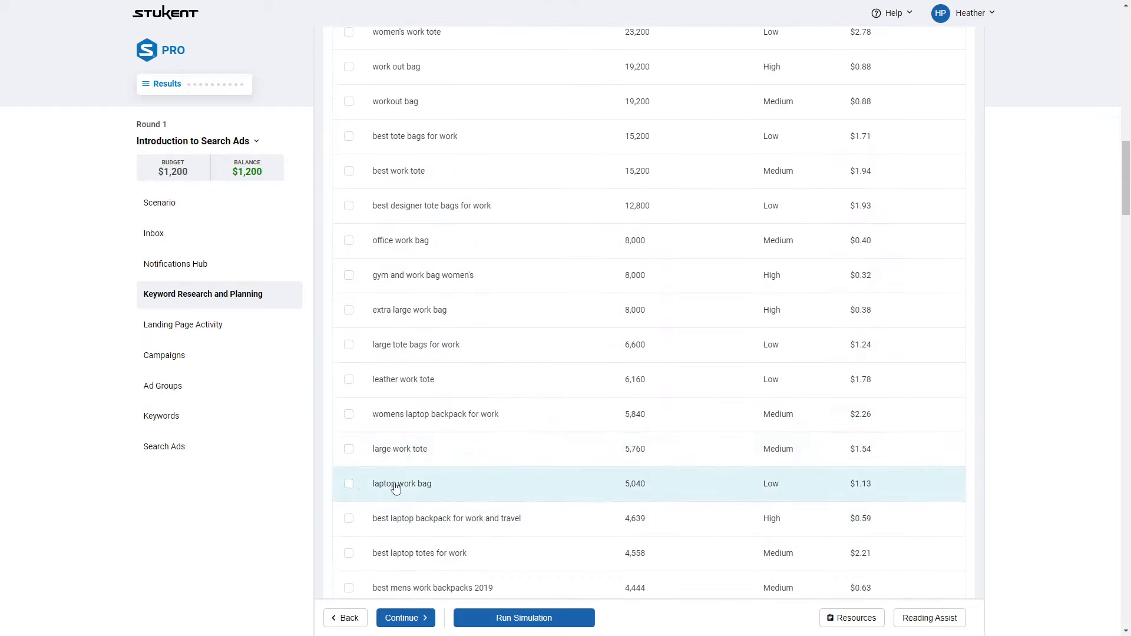
scroll(355, 454, down, 2)
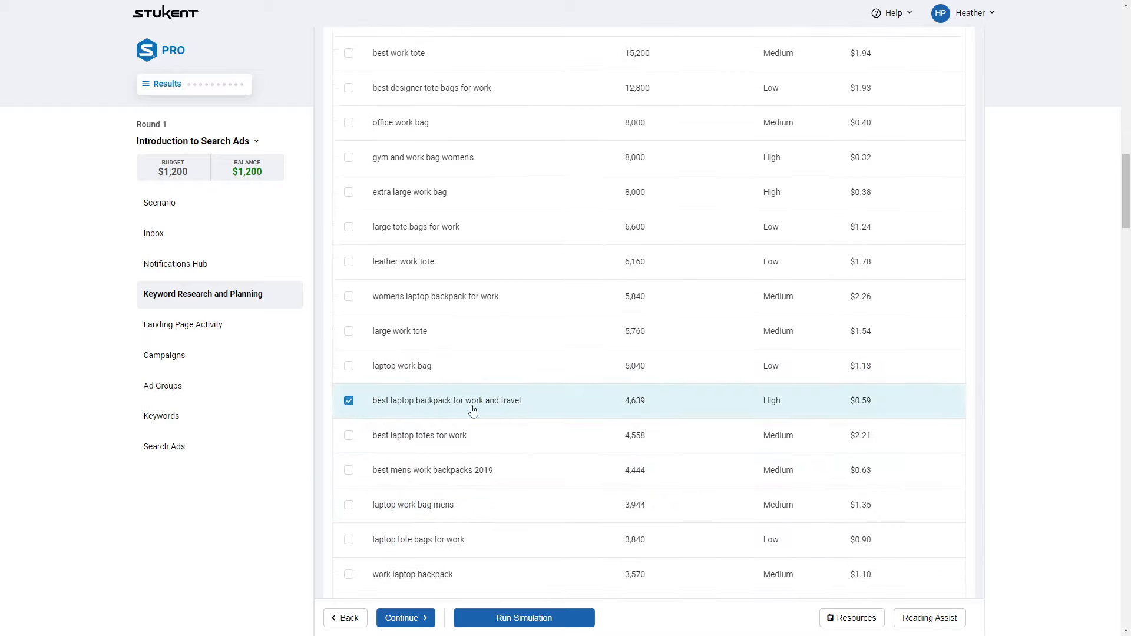
Examine the remaining work backpack results for keywords that suit the adventure customer
scroll(413, 454, down, 1)
scroll(371, 465, down, 1)
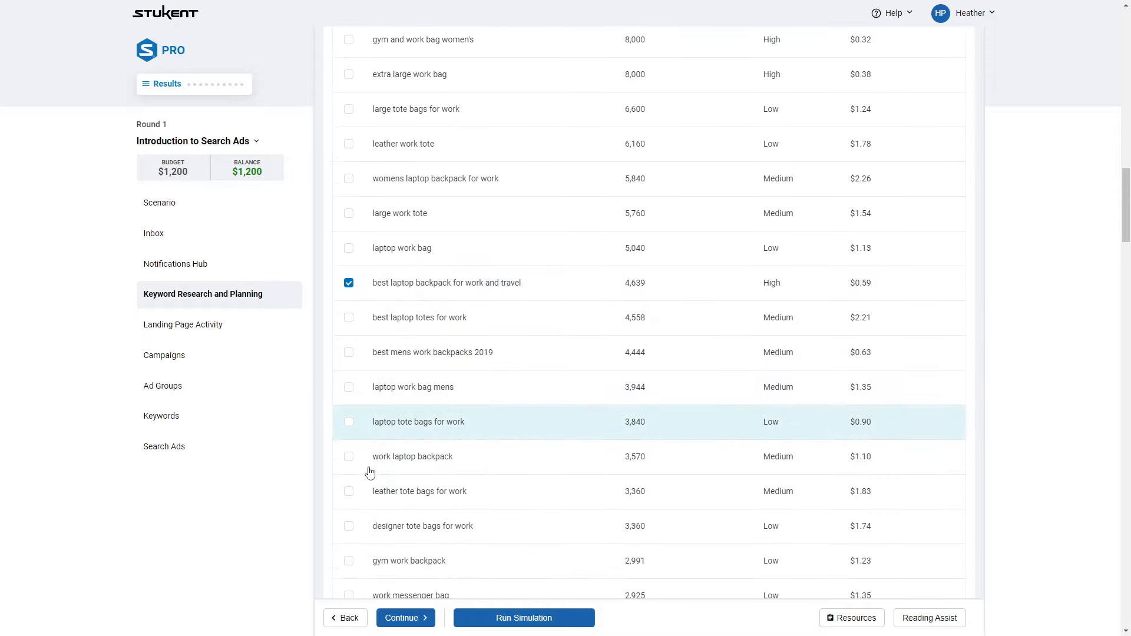
scroll(365, 507, down, 4)
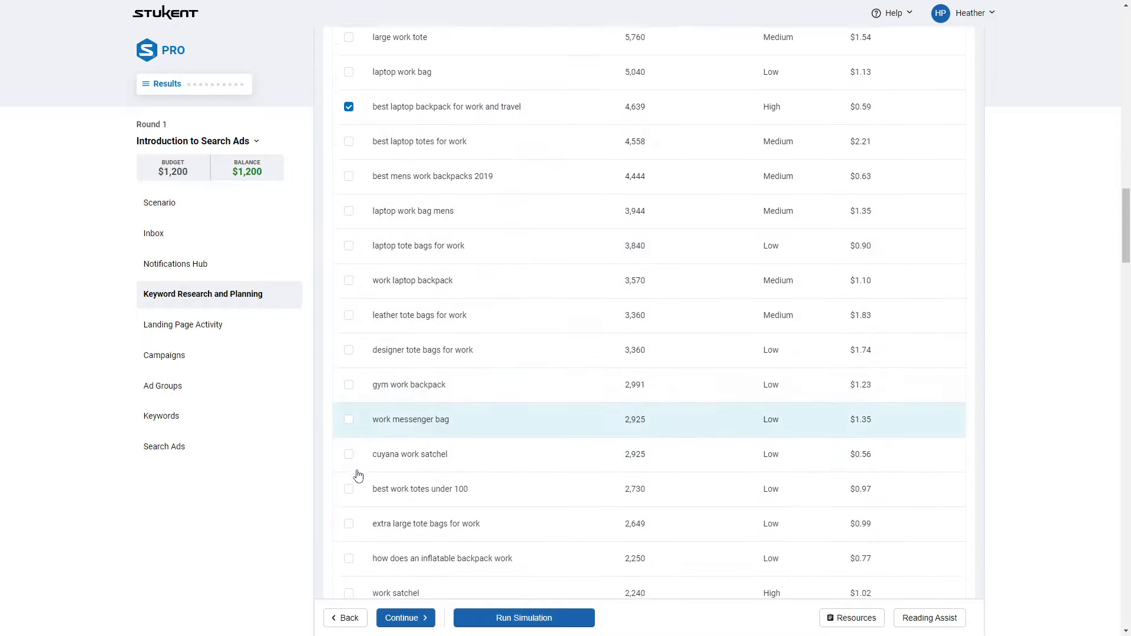
scroll(356, 469, down, 4)
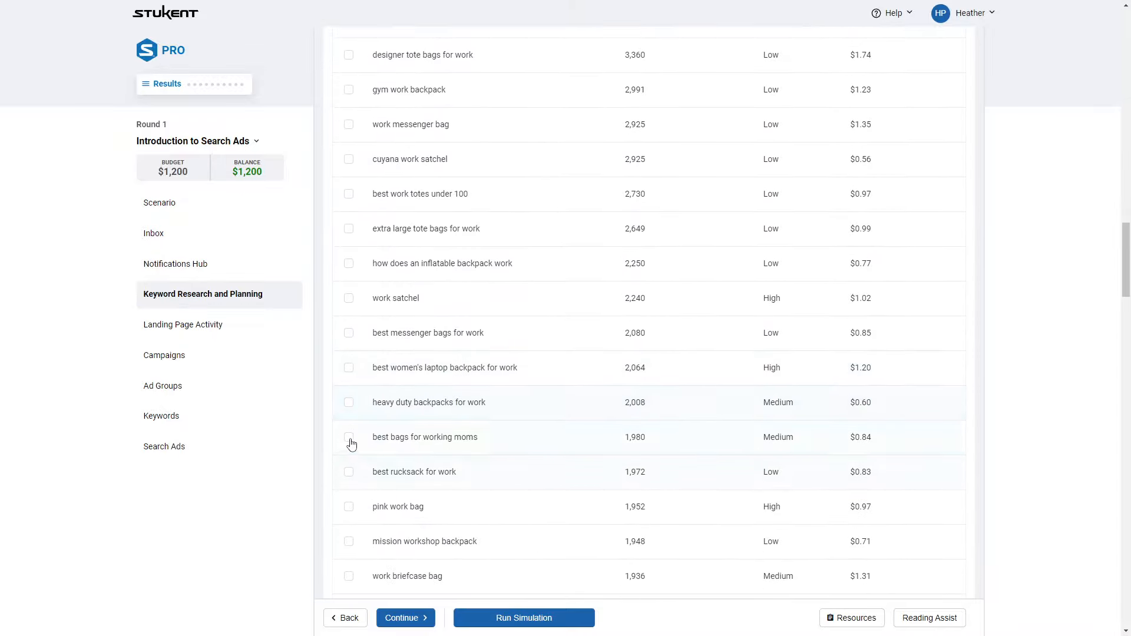
scroll(347, 469, down, 6)
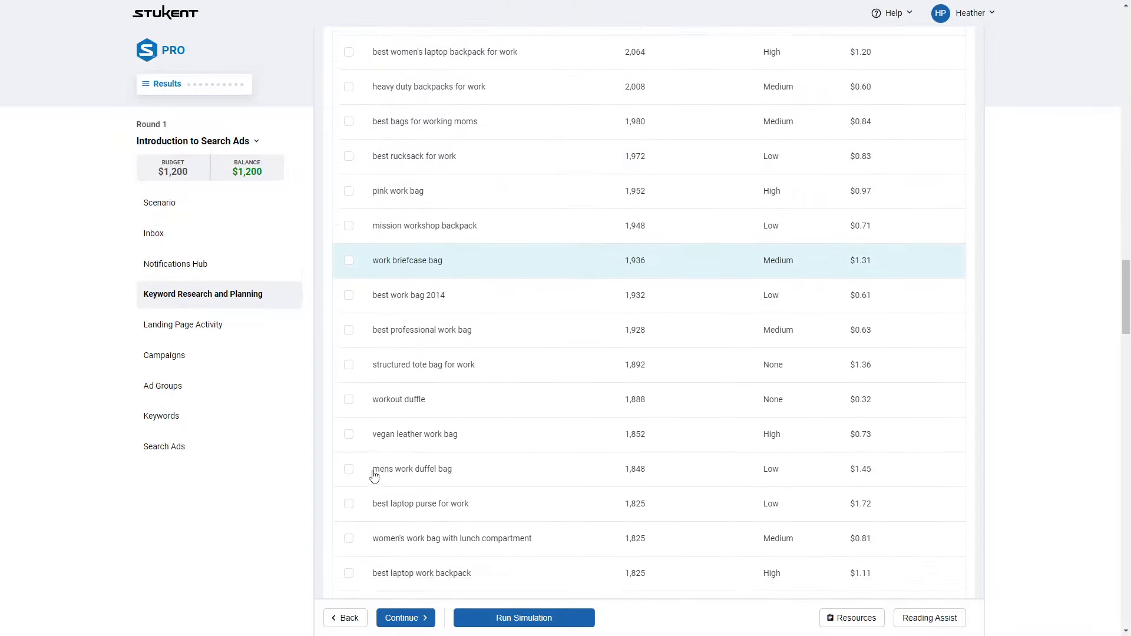
scroll(360, 478, down, 3)
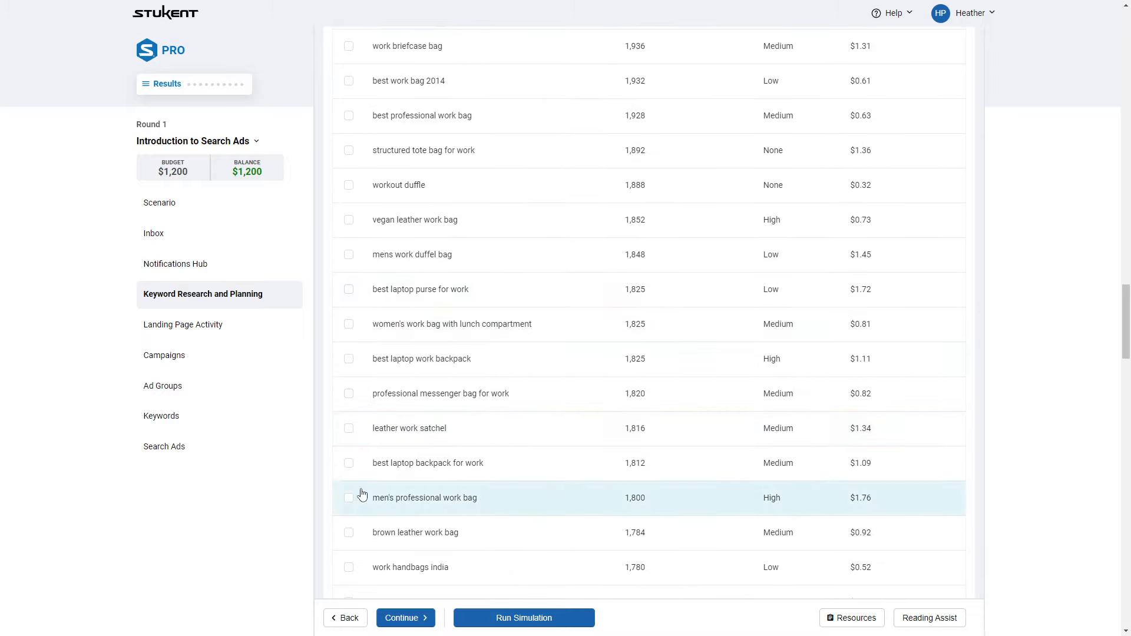
scroll(366, 378, down, 5)
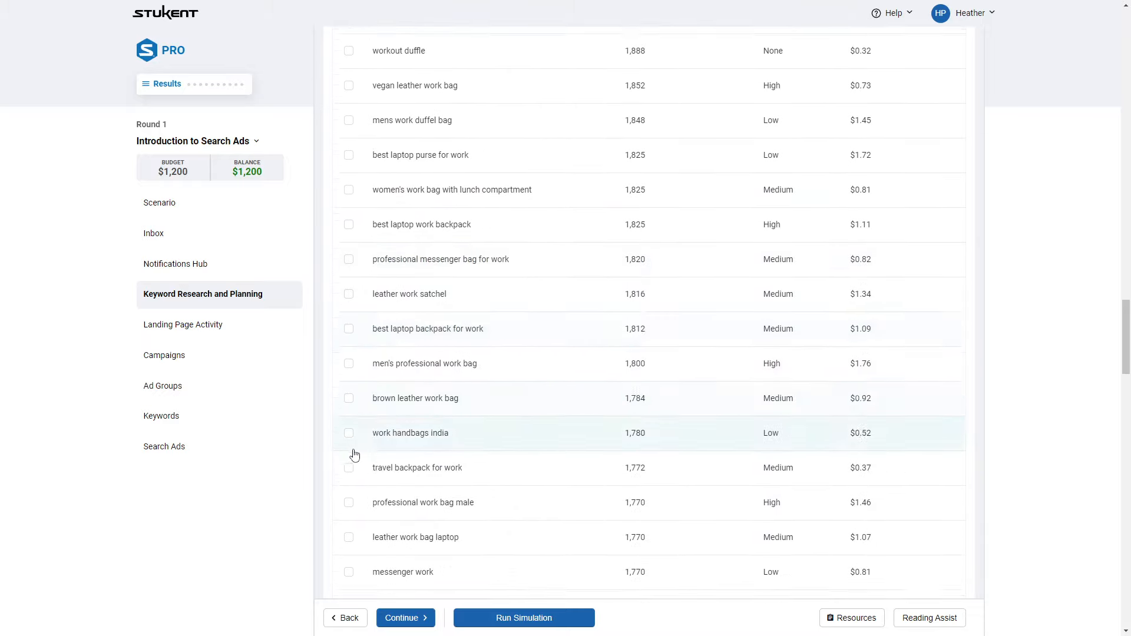
scroll(362, 383, down, 3)
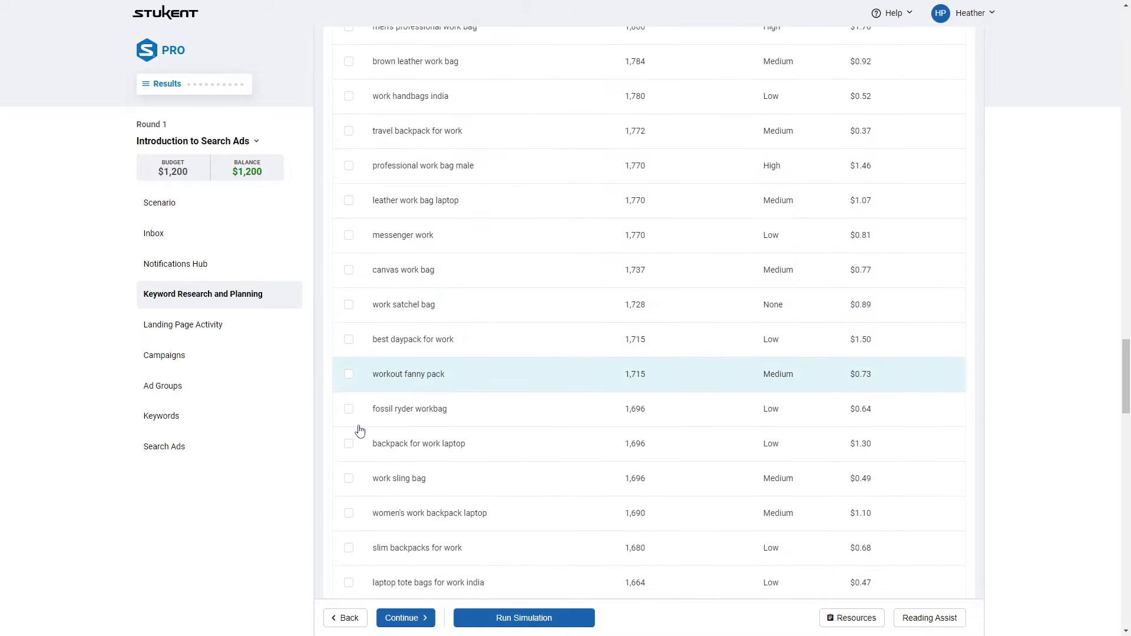
scroll(360, 447, down, 5)
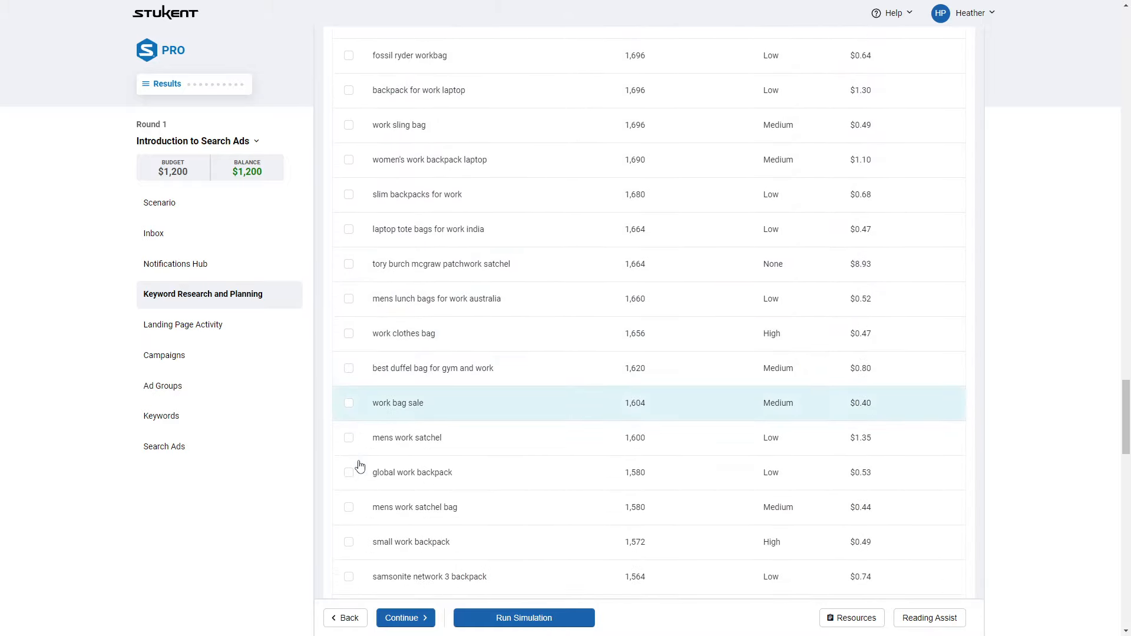
scroll(360, 467, down, 3)
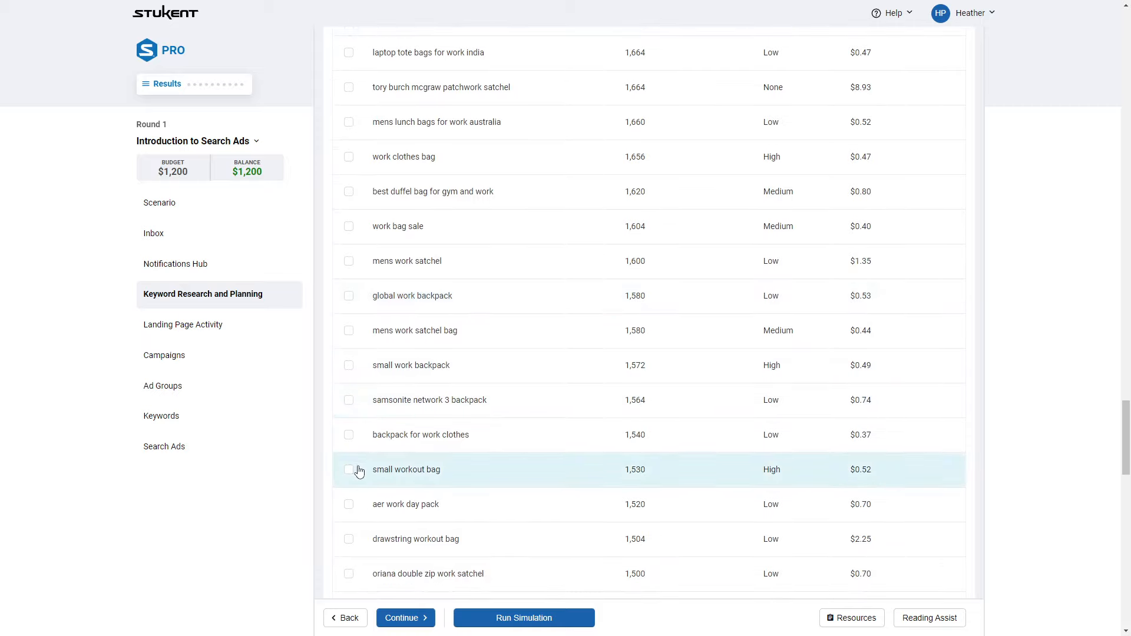
scroll(360, 468, down, 2)
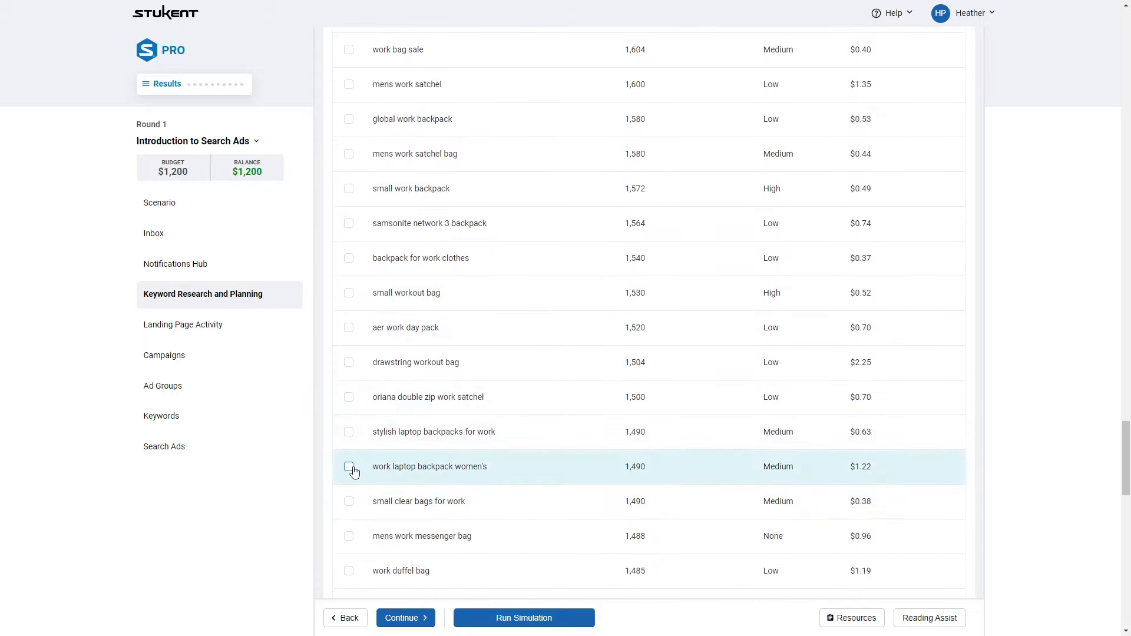
scroll(354, 472, down, 5)
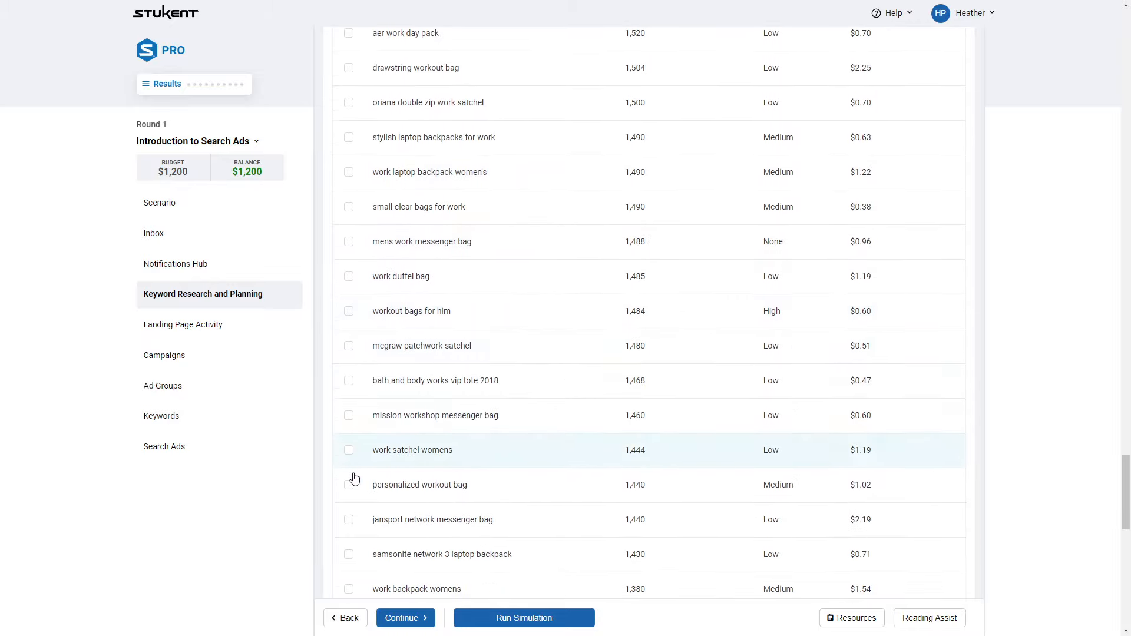
scroll(354, 479, down, 9)
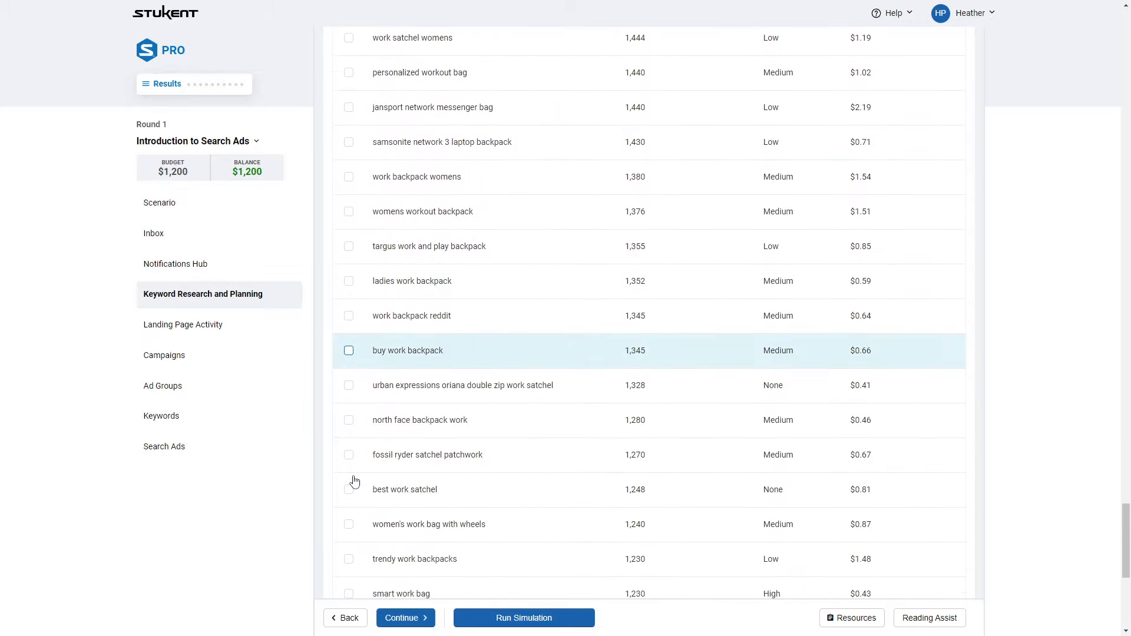
scroll(354, 484, down, 5)
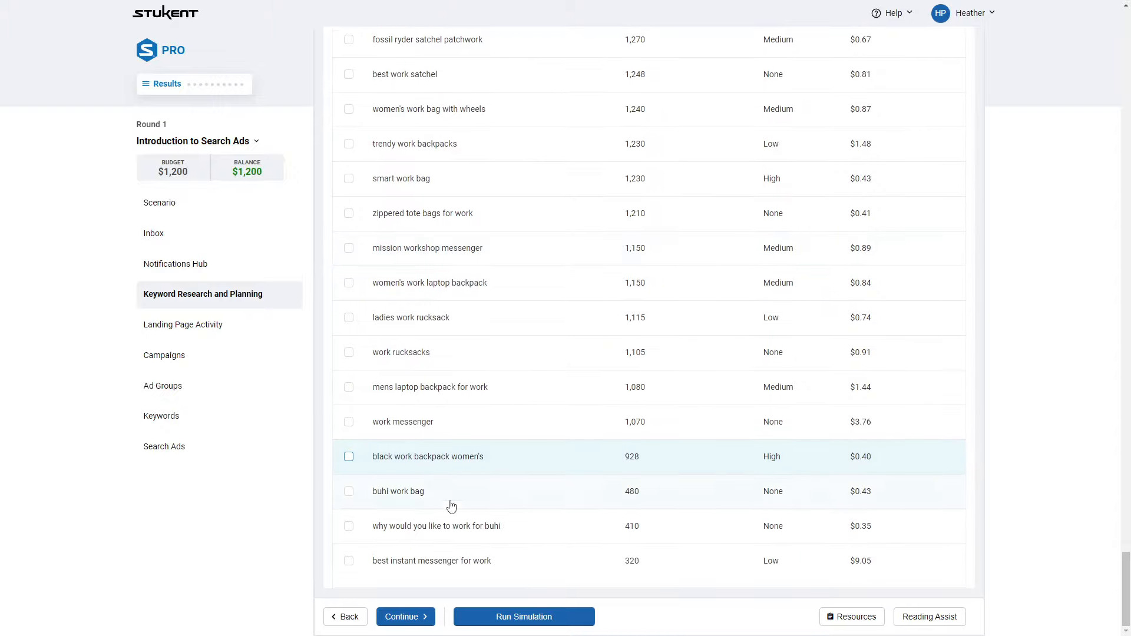
Add the selected work backpack keywords to the adventure customer's keyword list
drag(1126, 600, 1083, 114)
scroll(1082, 113, down, 2)
click(897, 279)
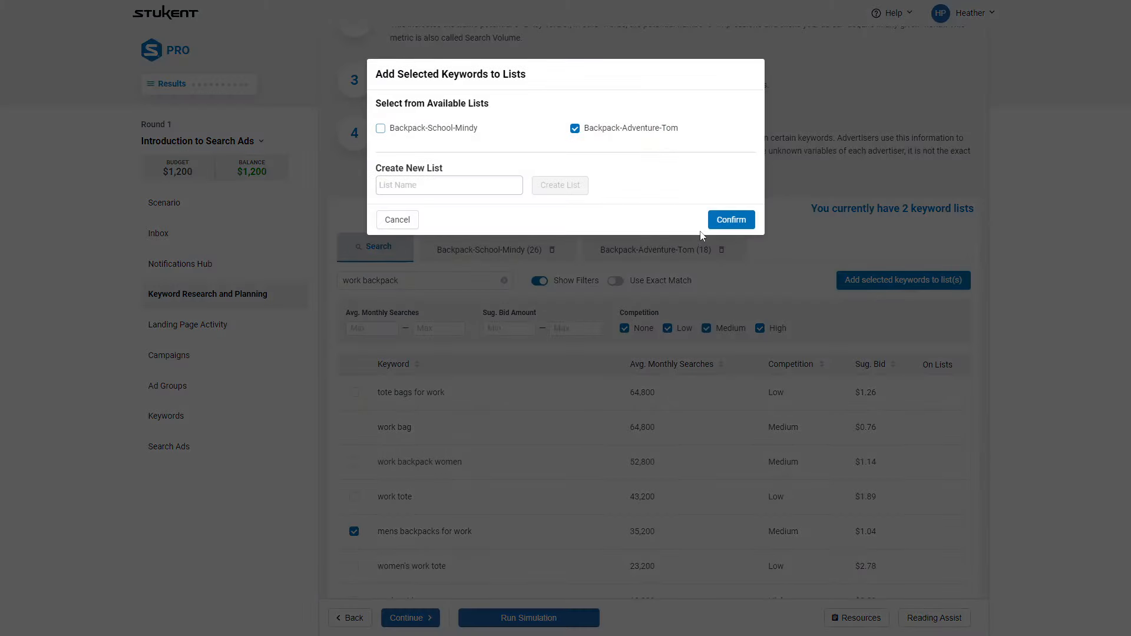
click(723, 220)
Replace the keyword query with "backpack with lots of space" and check the adventure customer's profile in the resources
click(500, 283)
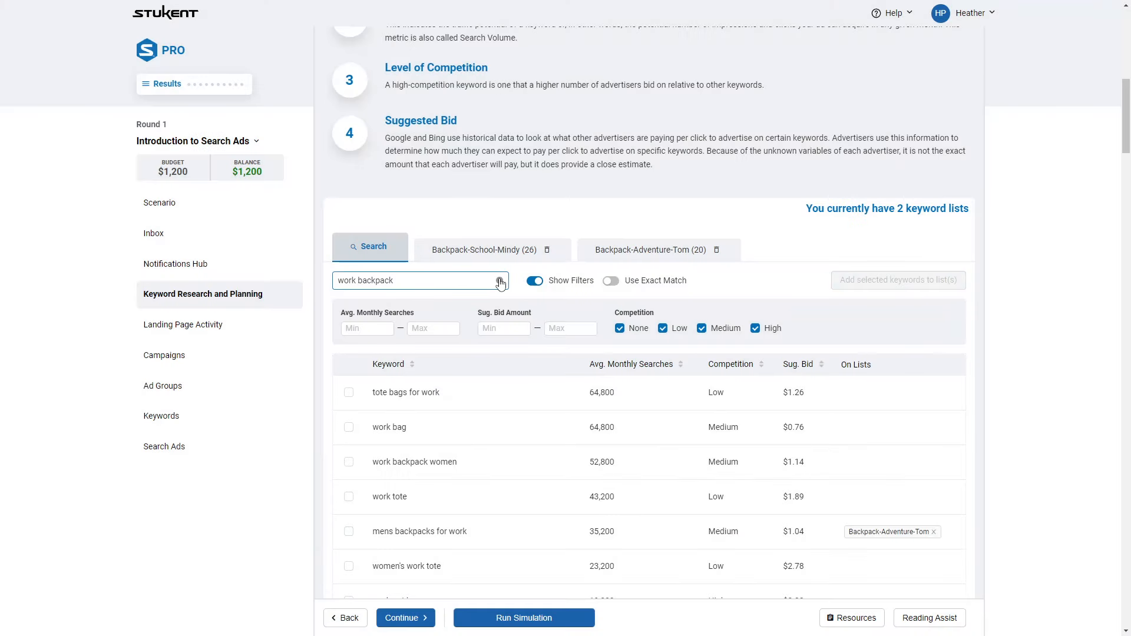
click(498, 281)
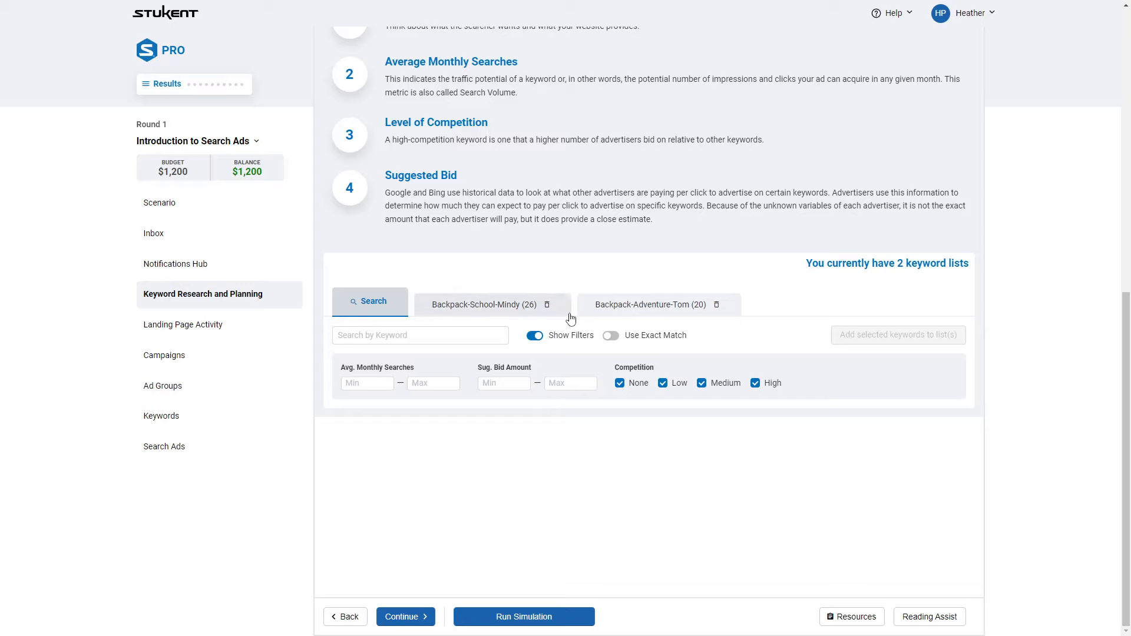
scroll(489, 189, up, 2)
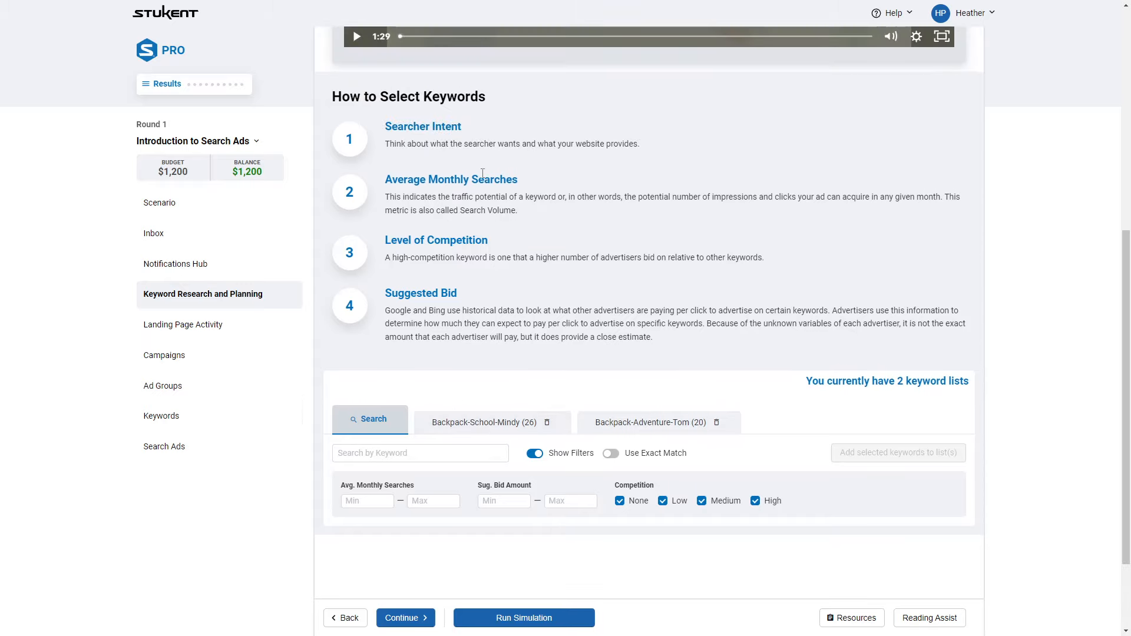
click(383, 451)
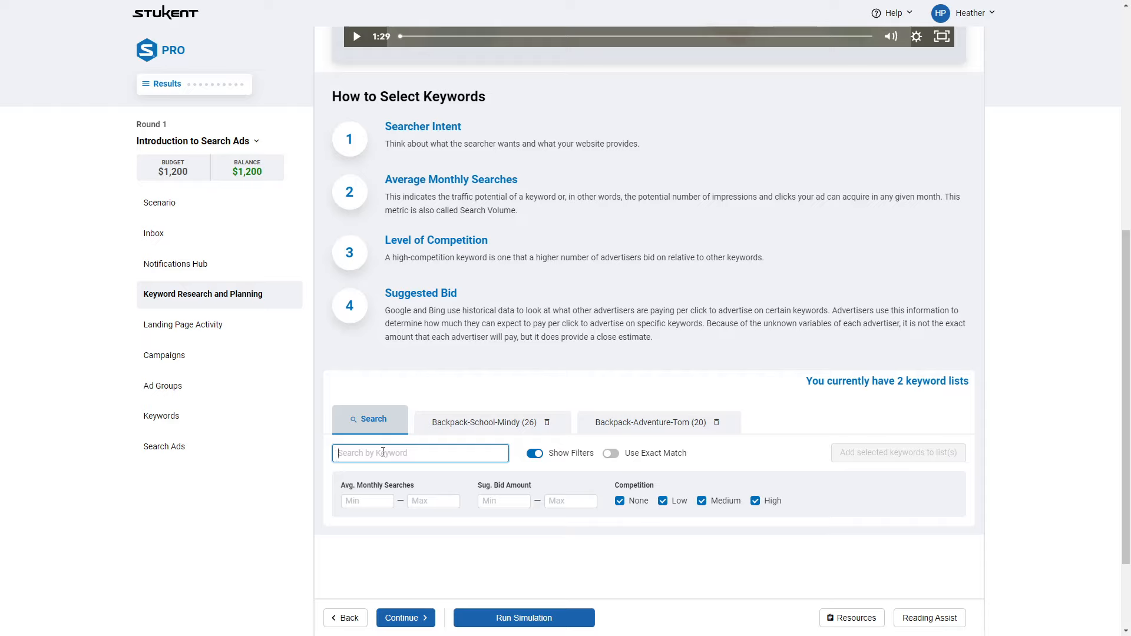
text(backpack with lots of spa)
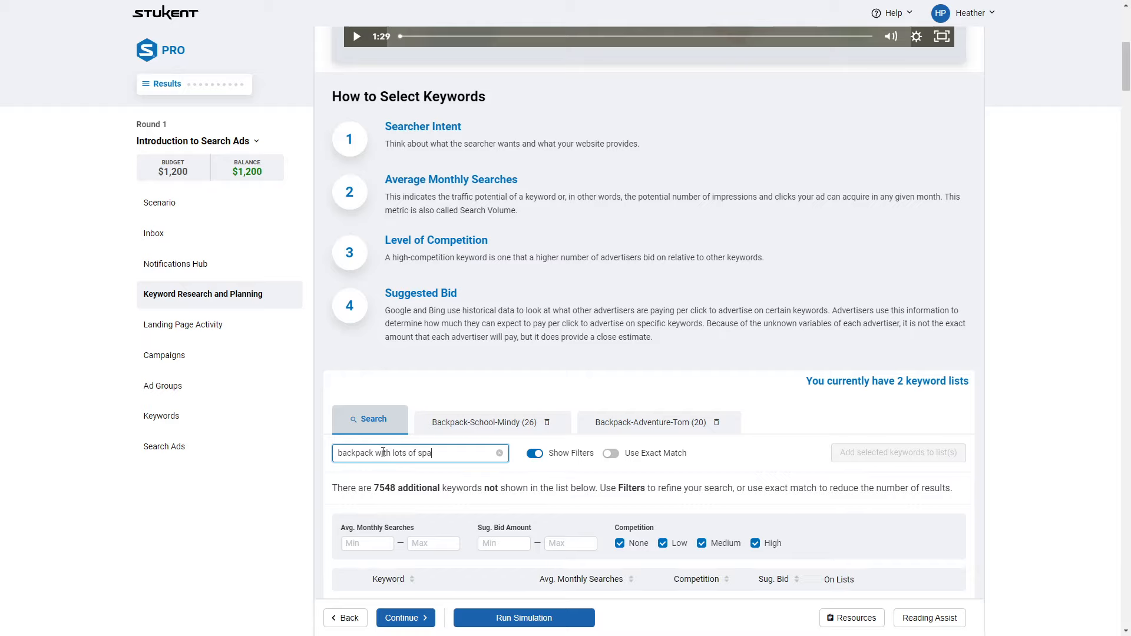
text(ce)
click(851, 617)
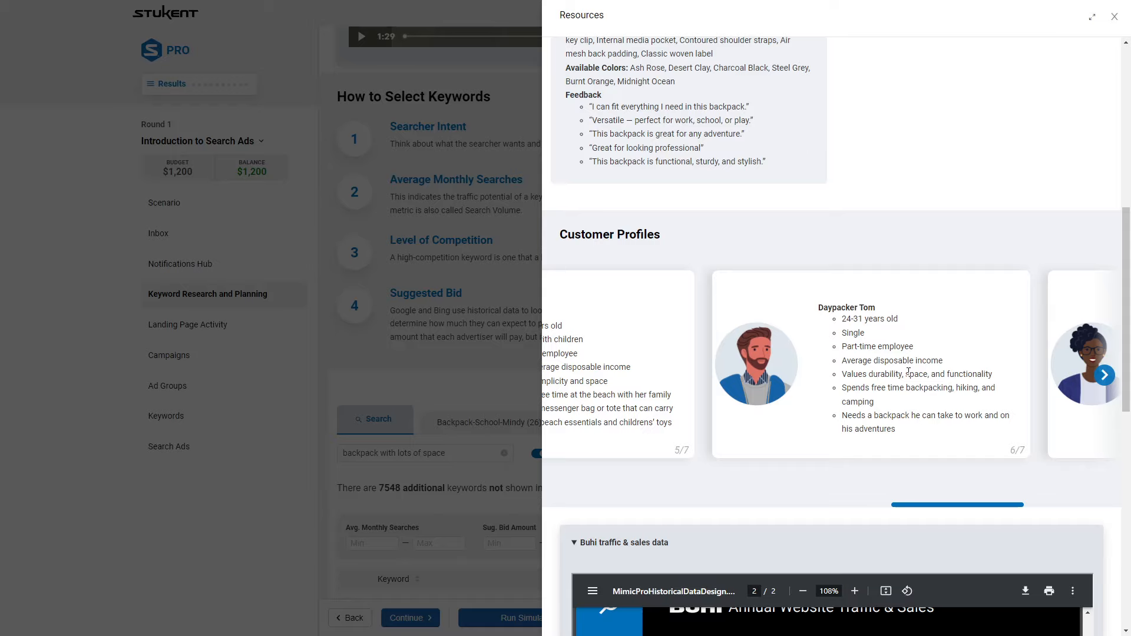
click(453, 535)
Try to restrict the "backpack with lots of space" results to exact matches and look through them
scroll(394, 404, down, 6)
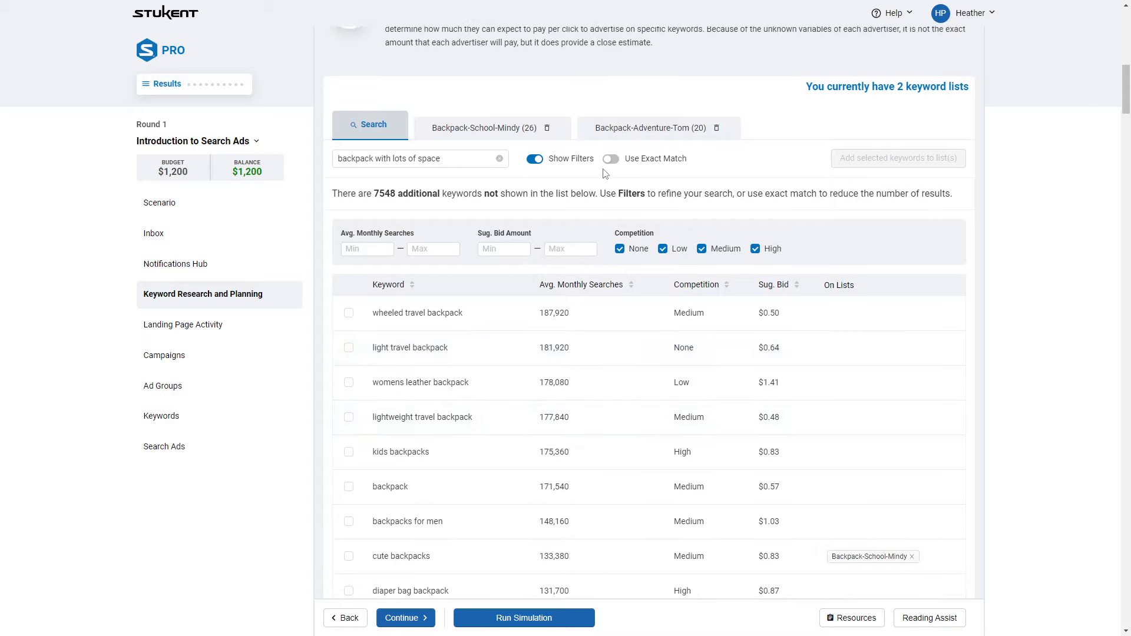
click(617, 160)
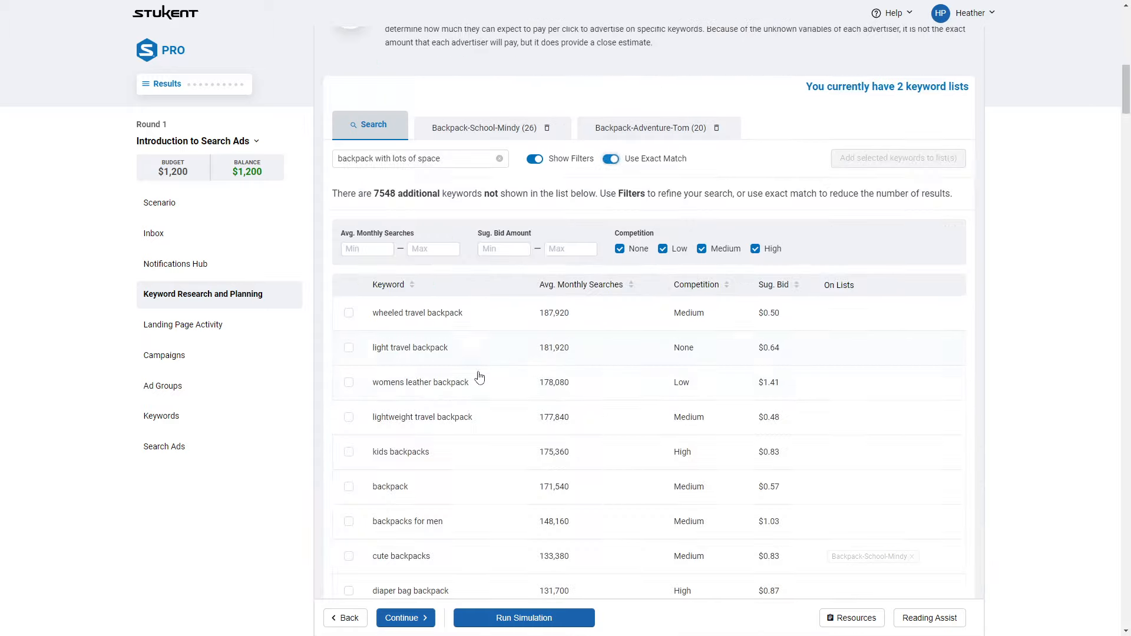
scroll(456, 468, down, 11)
scroll(456, 498, down, 9)
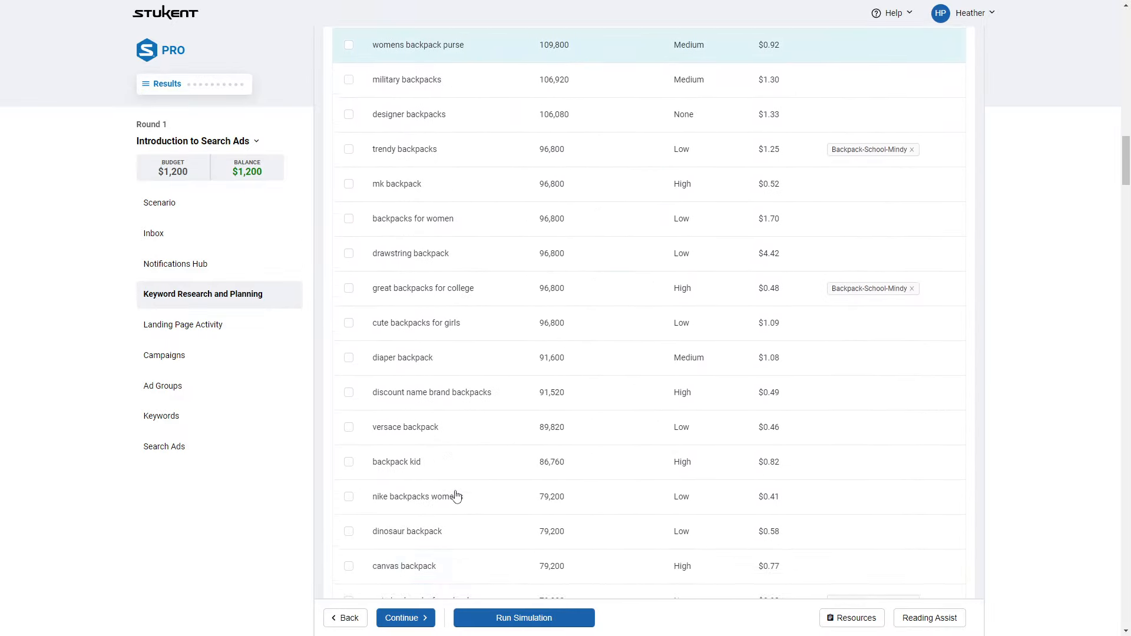
Search the page text for "backpack with", "with" and "lots of space" to find space-related keywords
key(ctrl+f)
text(bac)
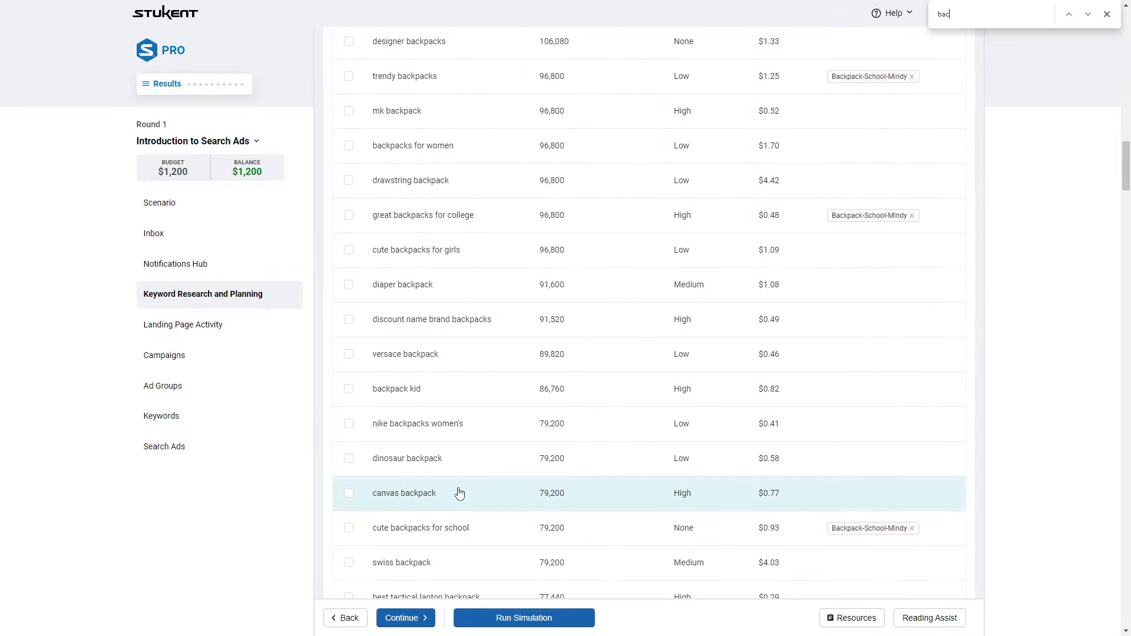
text(kpack with)
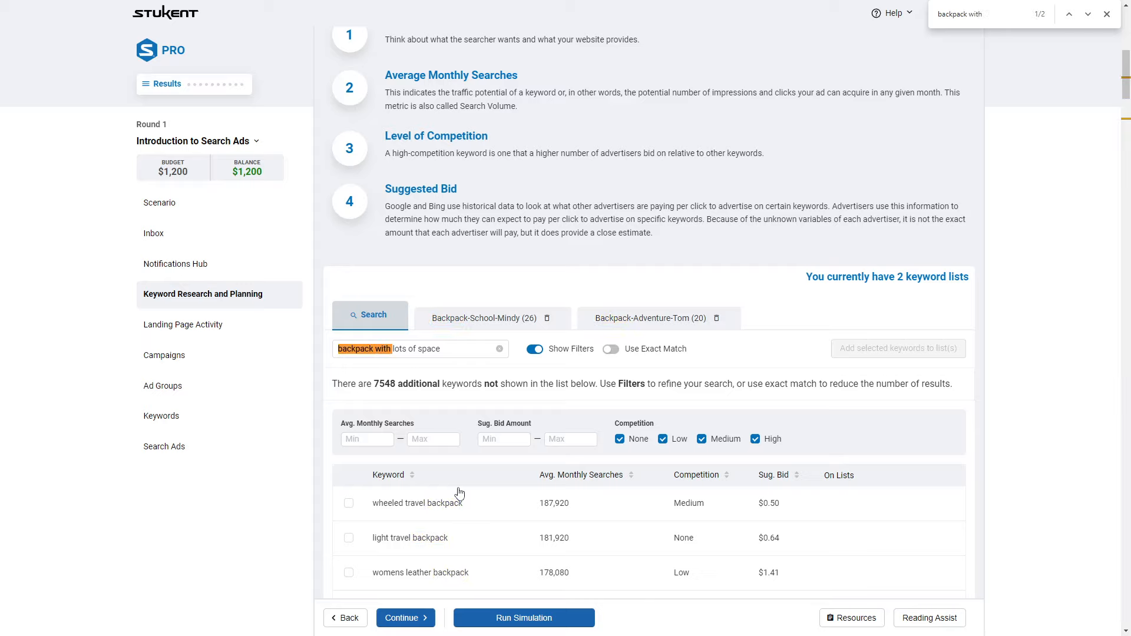
text( spa)
key(ctrl+a)
text(with spac)
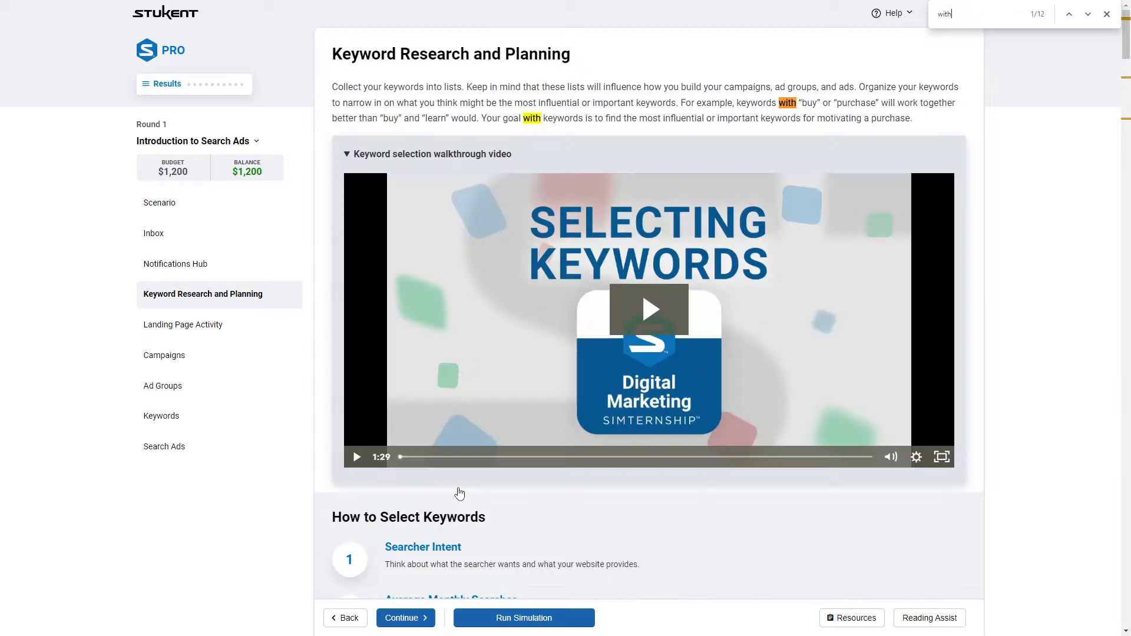
key(ctrl+a)
text(lots of s)
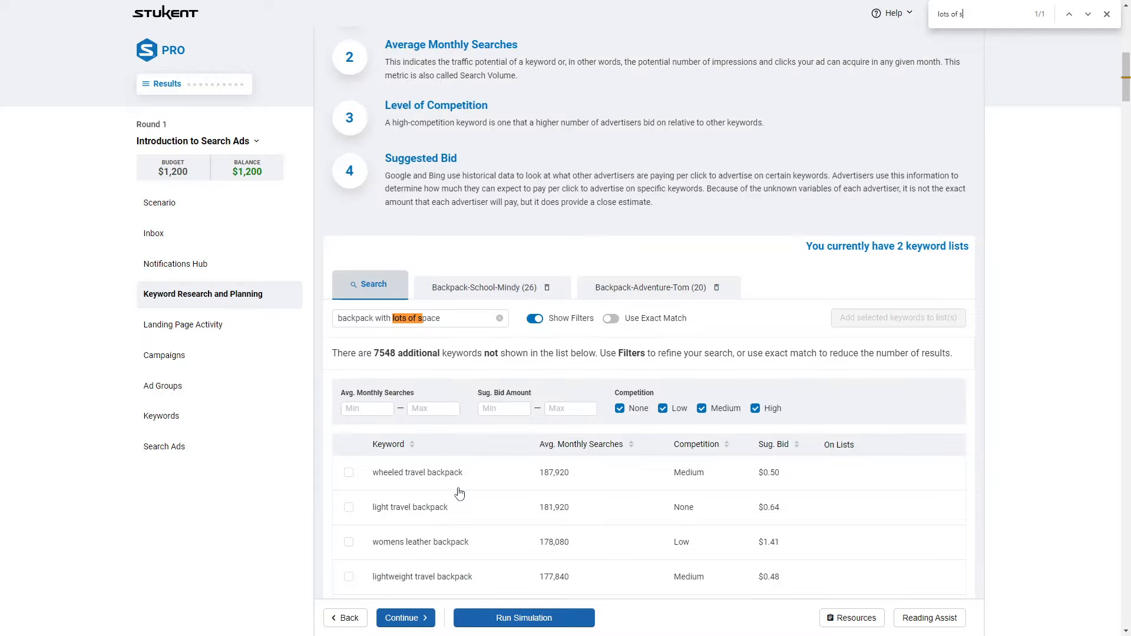
Look through the "backpack with lots of space" results and select the keyword outdoor backpack
scroll(460, 492, down, 20)
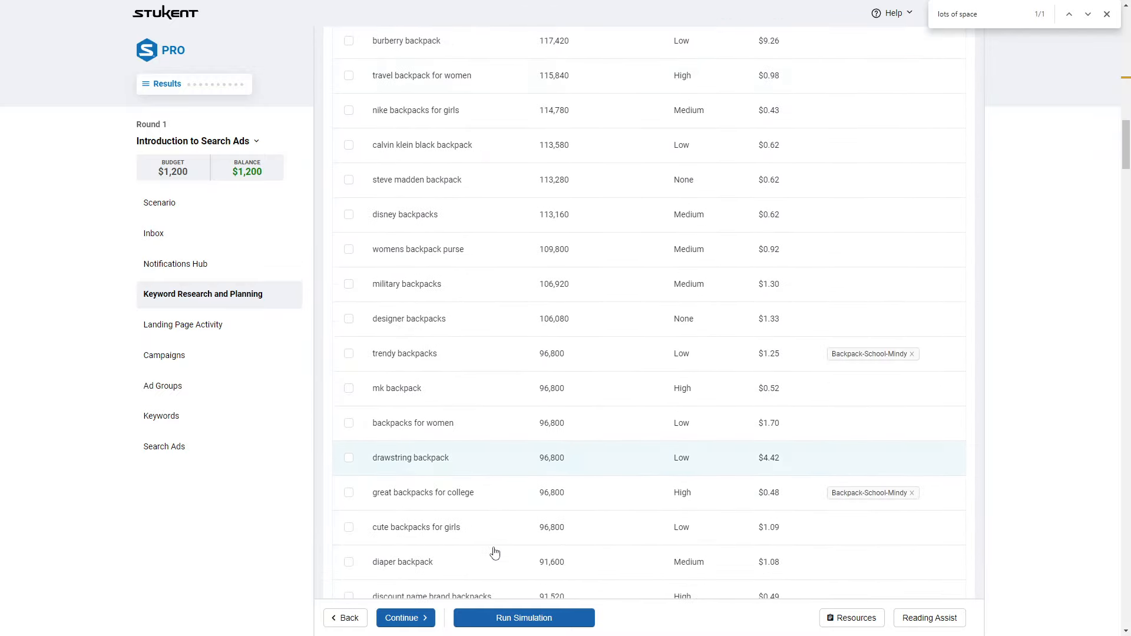
scroll(494, 553, down, 20)
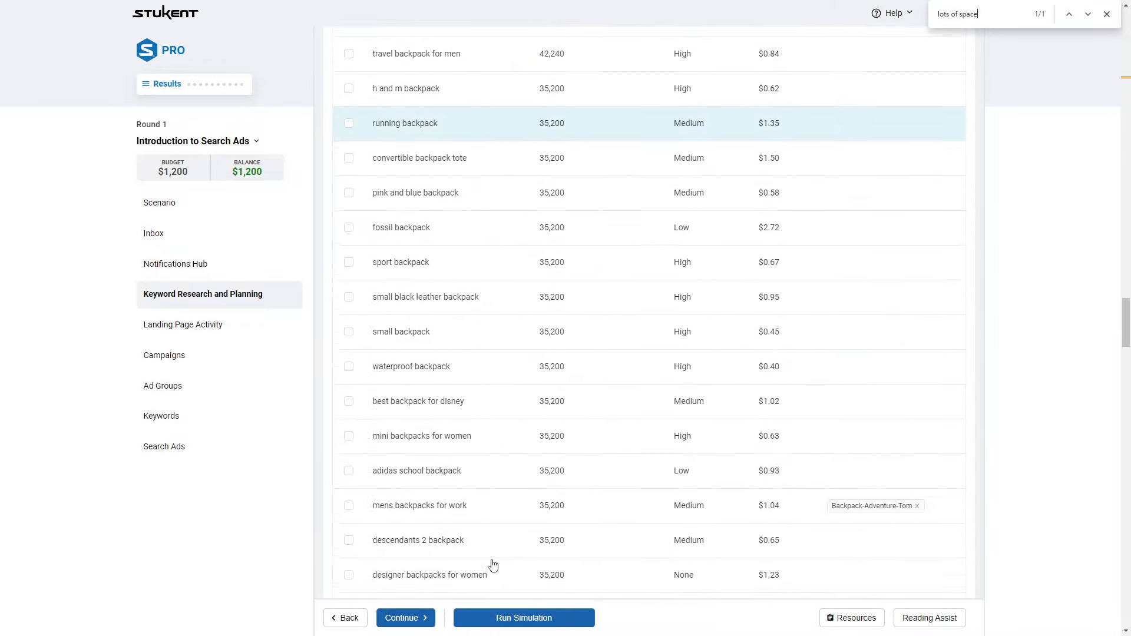
scroll(493, 564, down, 3)
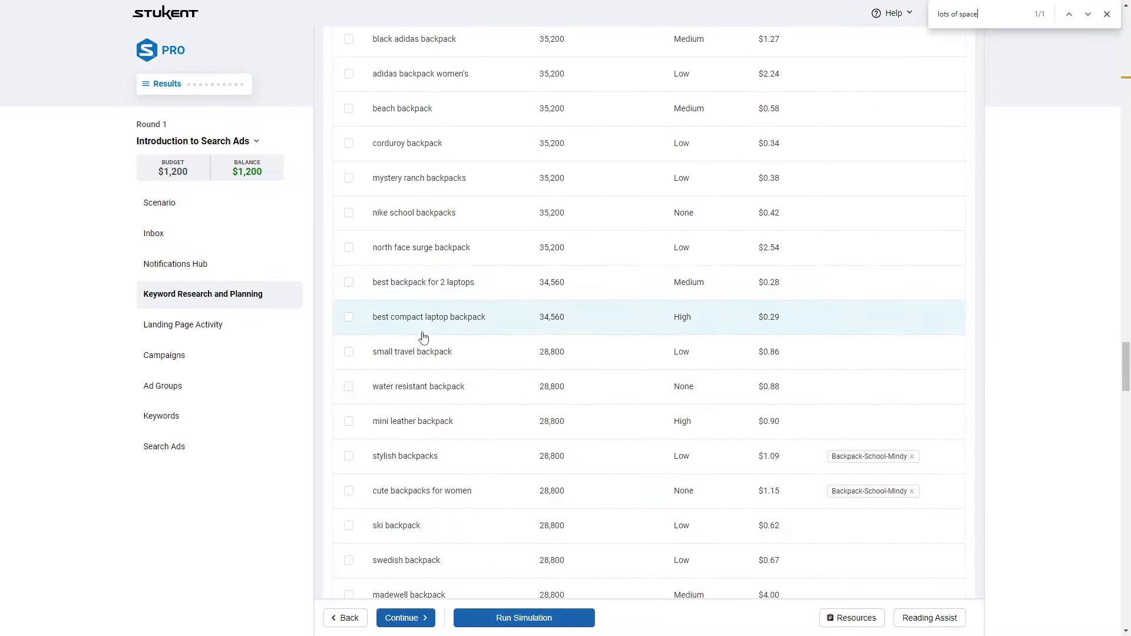
scroll(418, 459, down, 14)
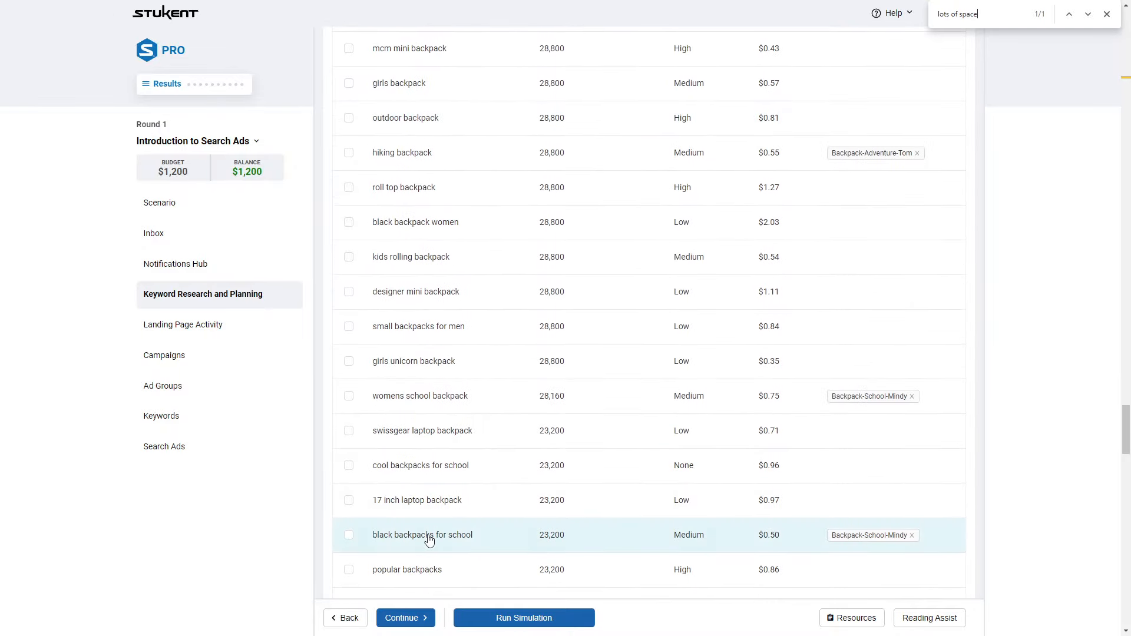
scroll(429, 541, up, 1)
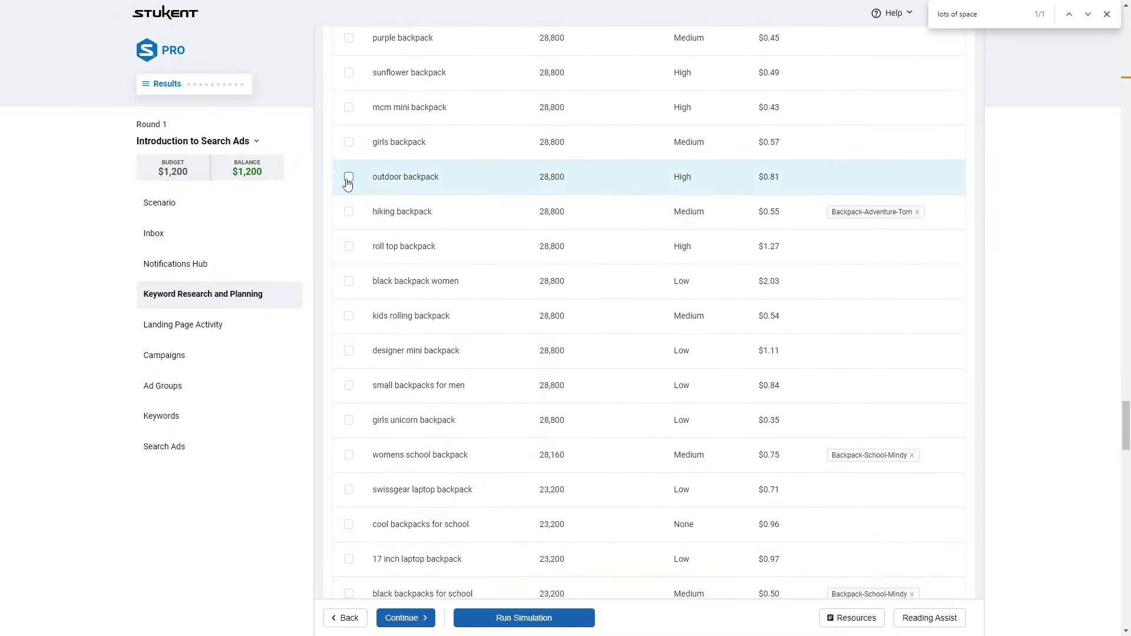
scroll(359, 201, down, 3)
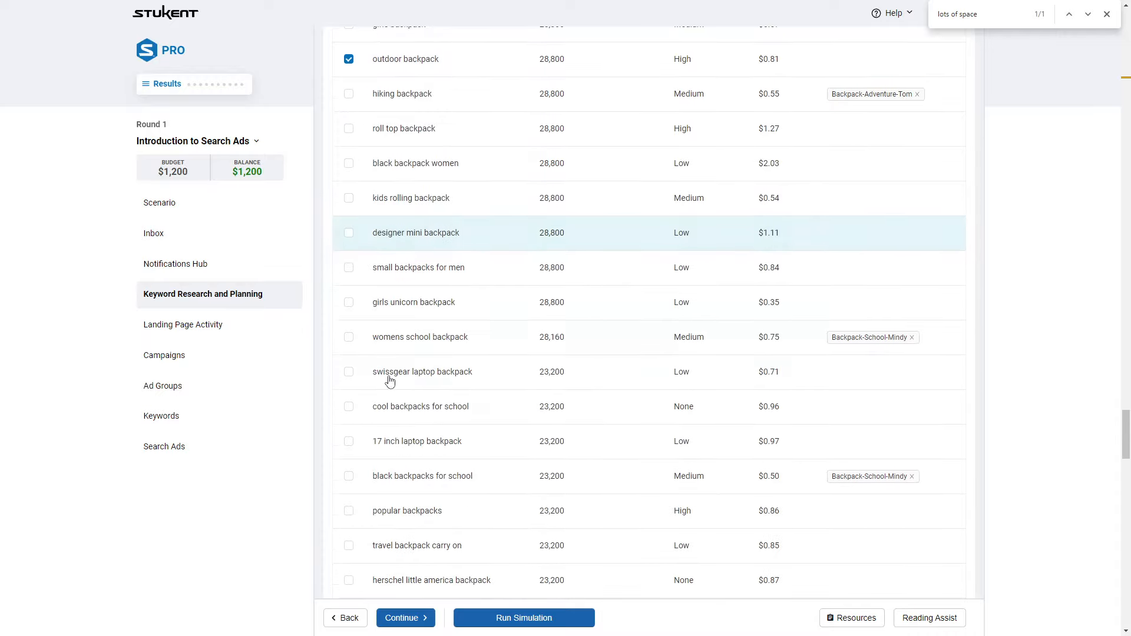
scroll(357, 424, down, 20)
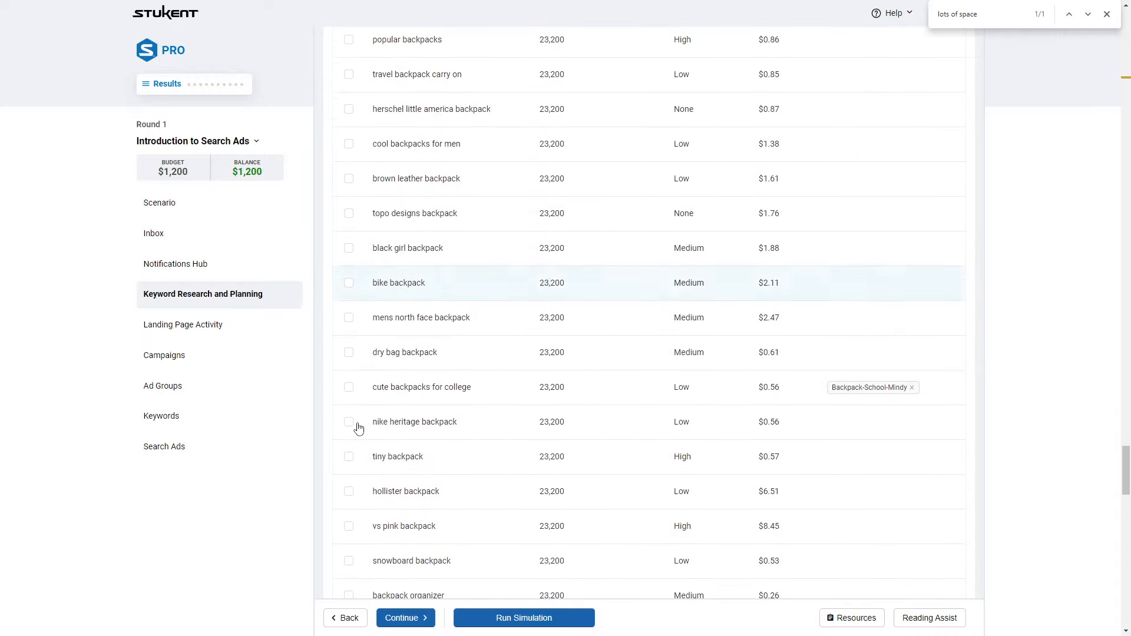
scroll(380, 481, down, 9)
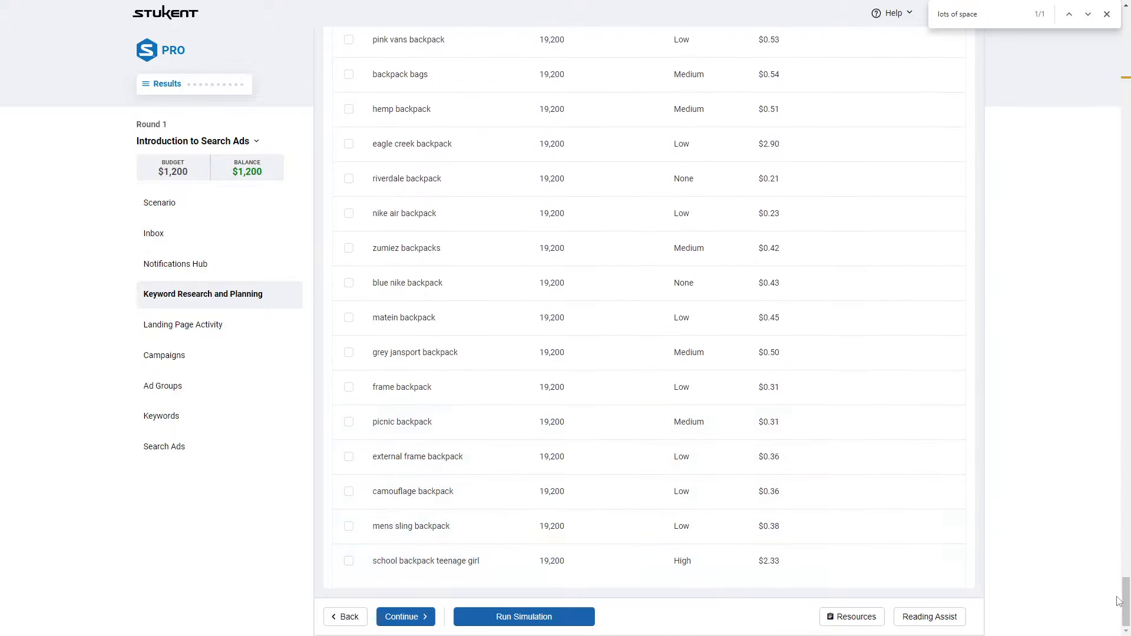
Add the selected keyword outdoor backpack to the adventure customer's keyword list
drag(1125, 601, 1120, 81)
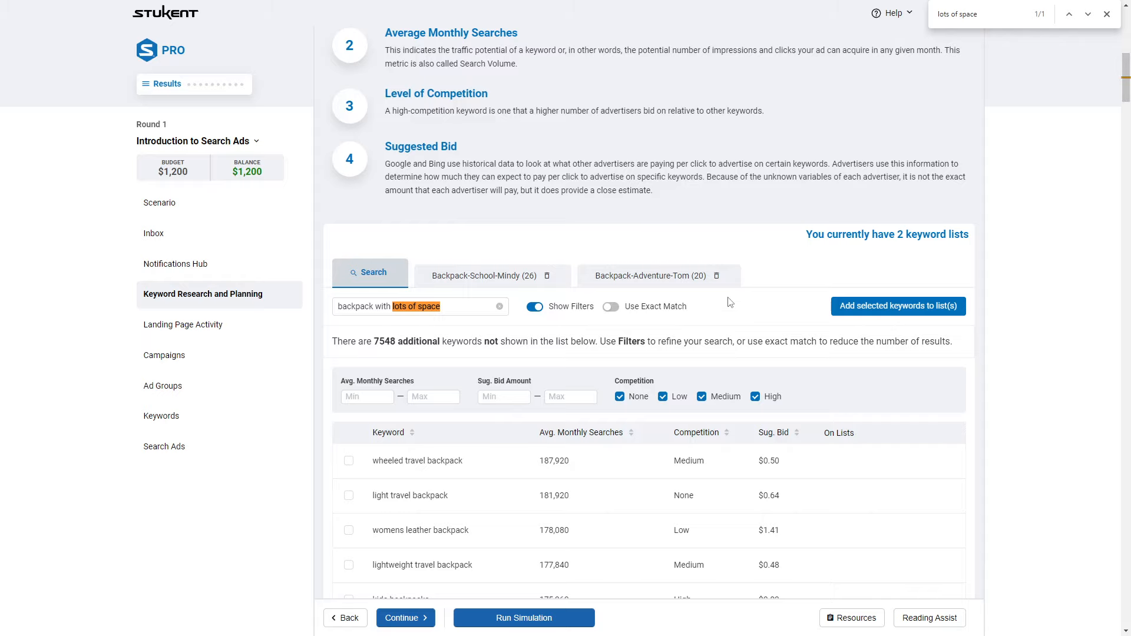
click(887, 313)
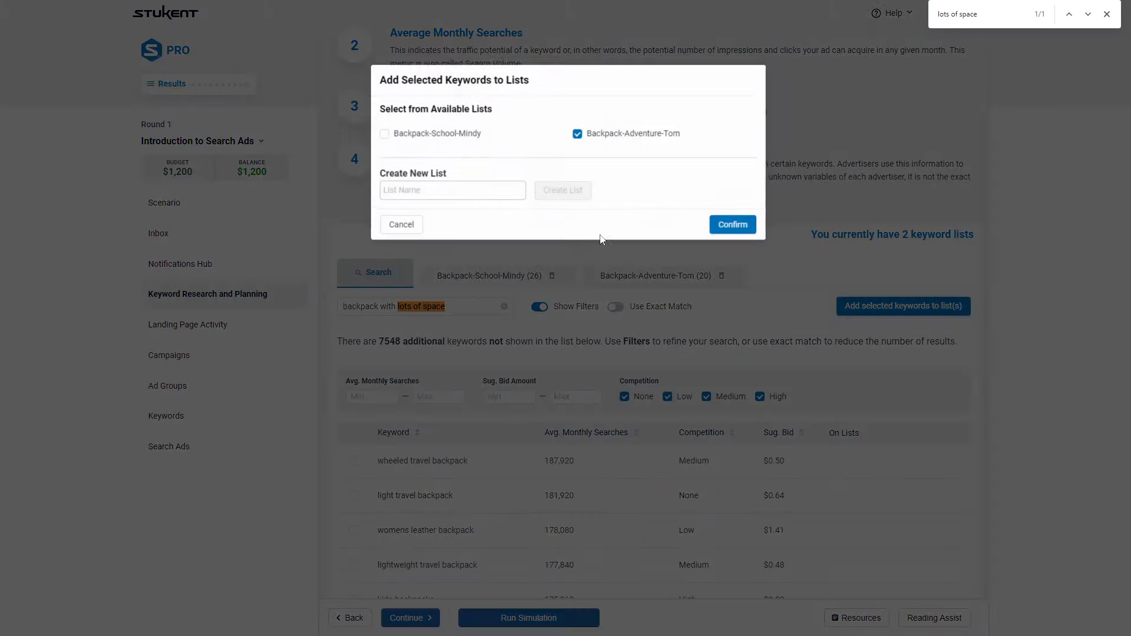
click(730, 221)
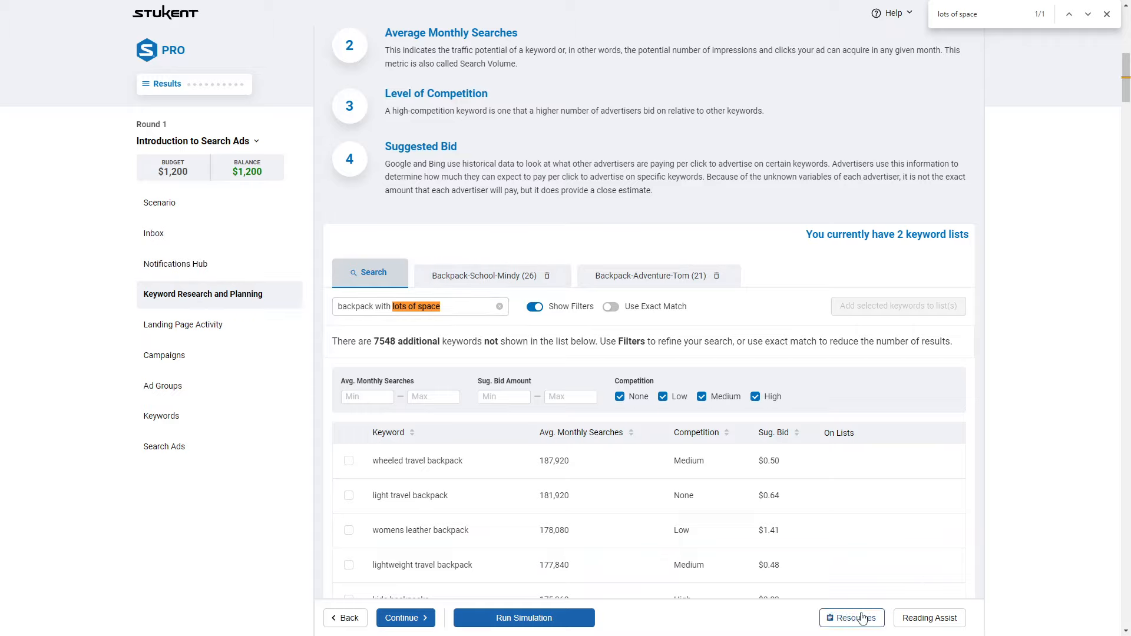
Review the American Dream Backpack's features, available colors and customer feedback in the resources
click(834, 617)
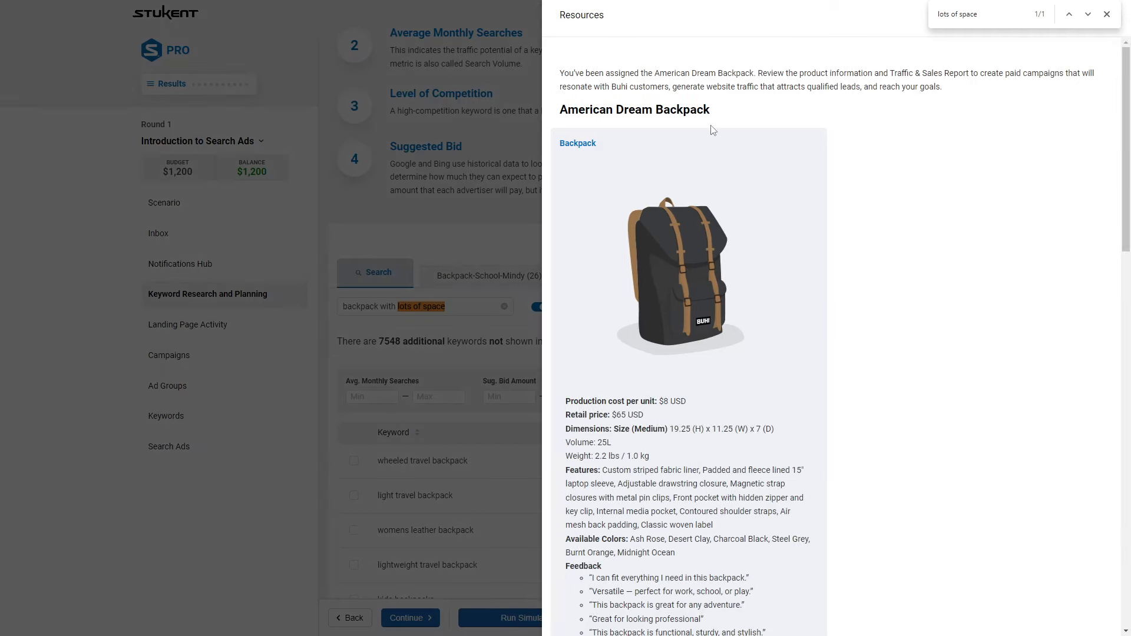
scroll(690, 412, down, 1)
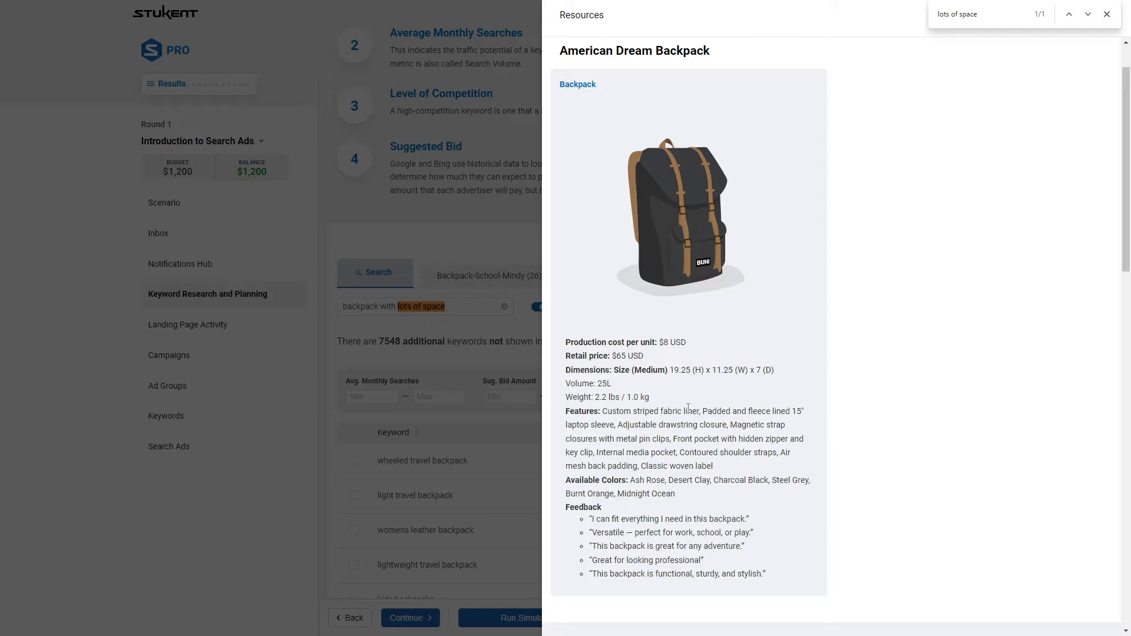
scroll(688, 407, down, 1)
scroll(688, 407, up, 1)
click(233, 334)
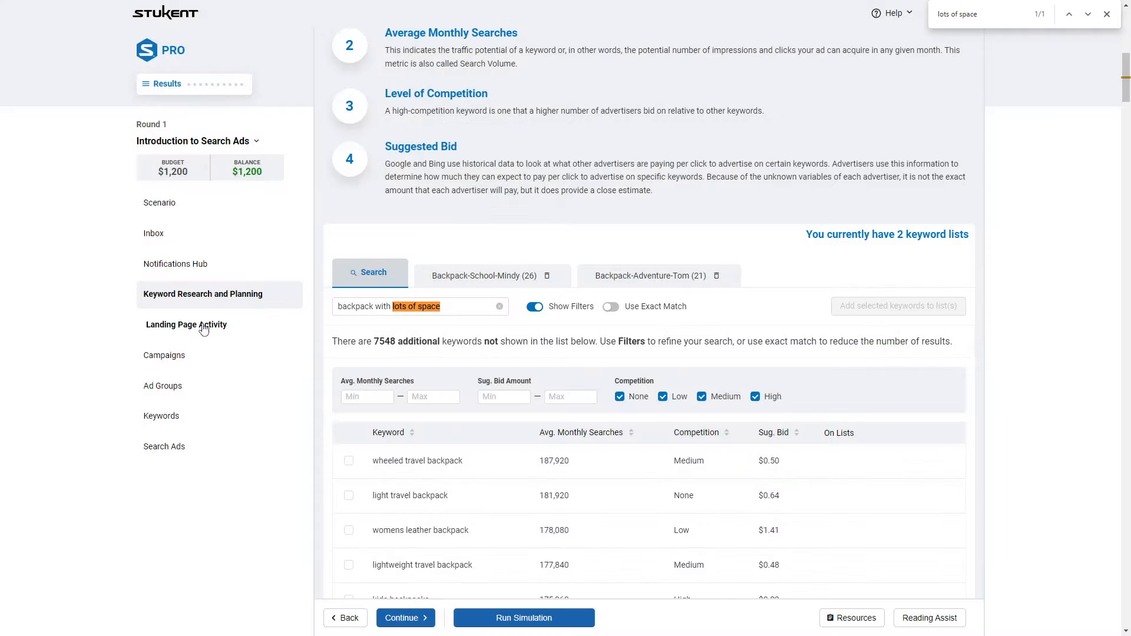
Go to the Landing Page Activity and examine the available page title and meta description options
click(175, 330)
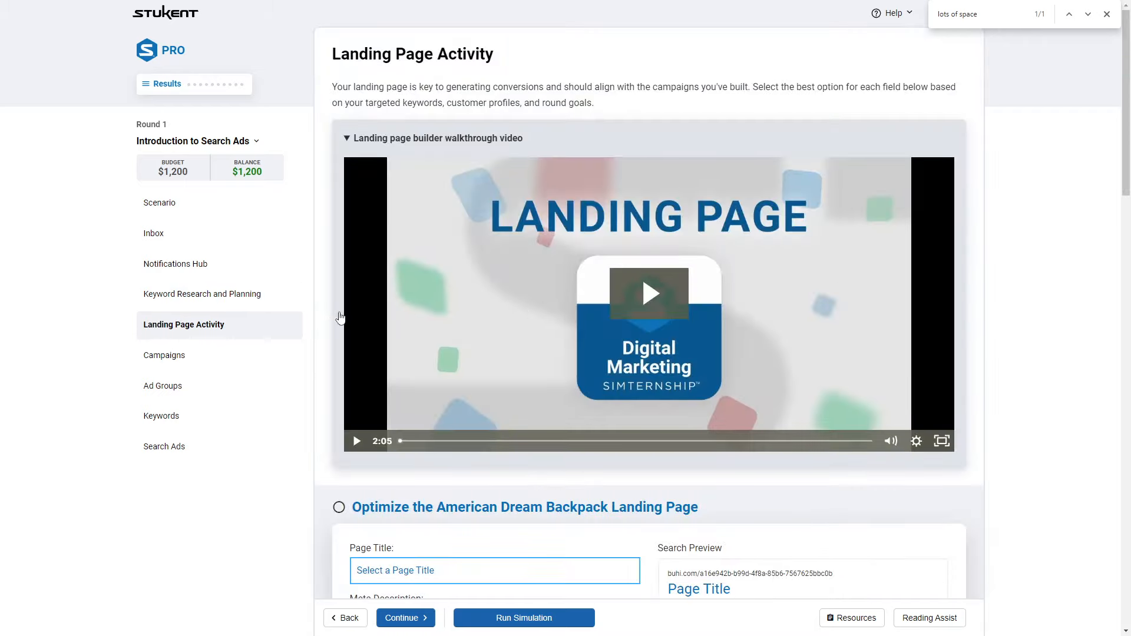
scroll(349, 319, down, 5)
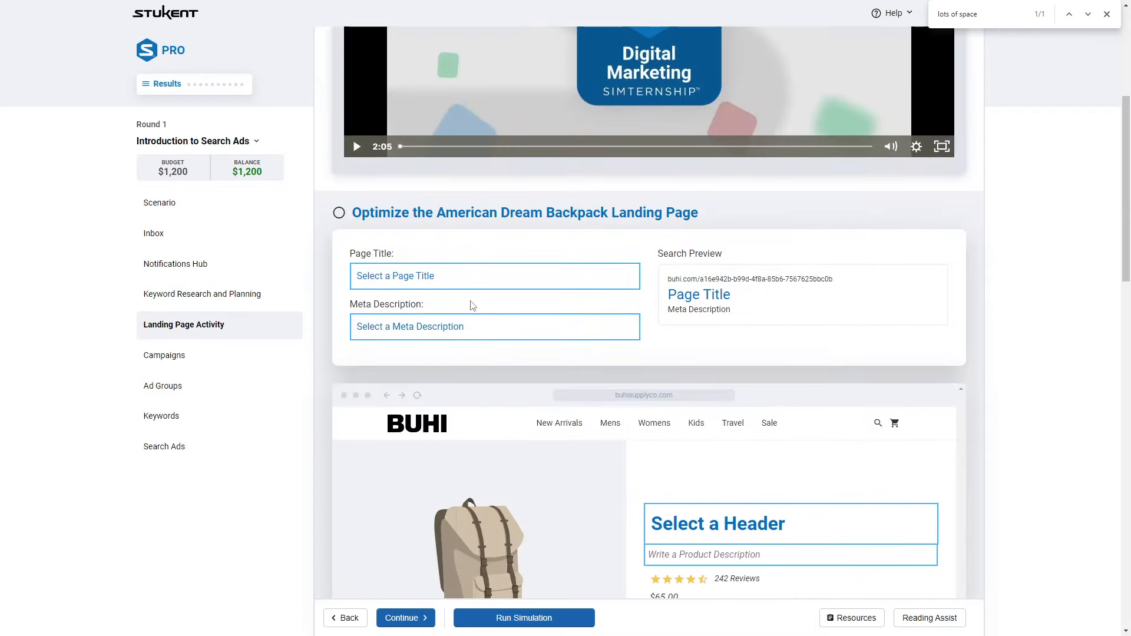
scroll(437, 293, down, 4)
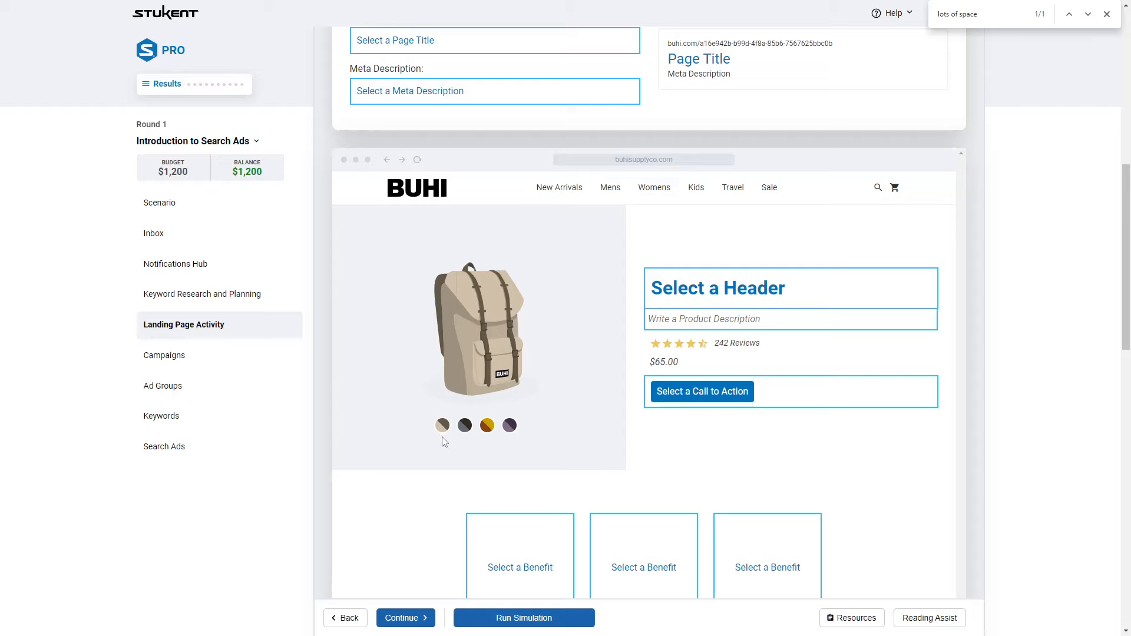
scroll(485, 412, up, 3)
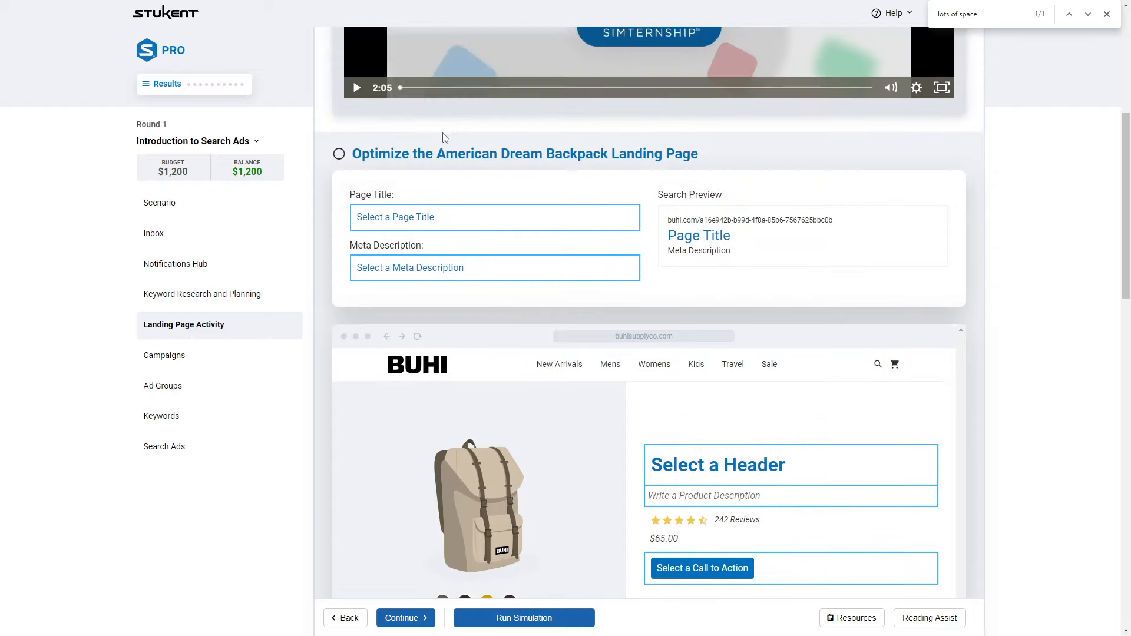
click(426, 217)
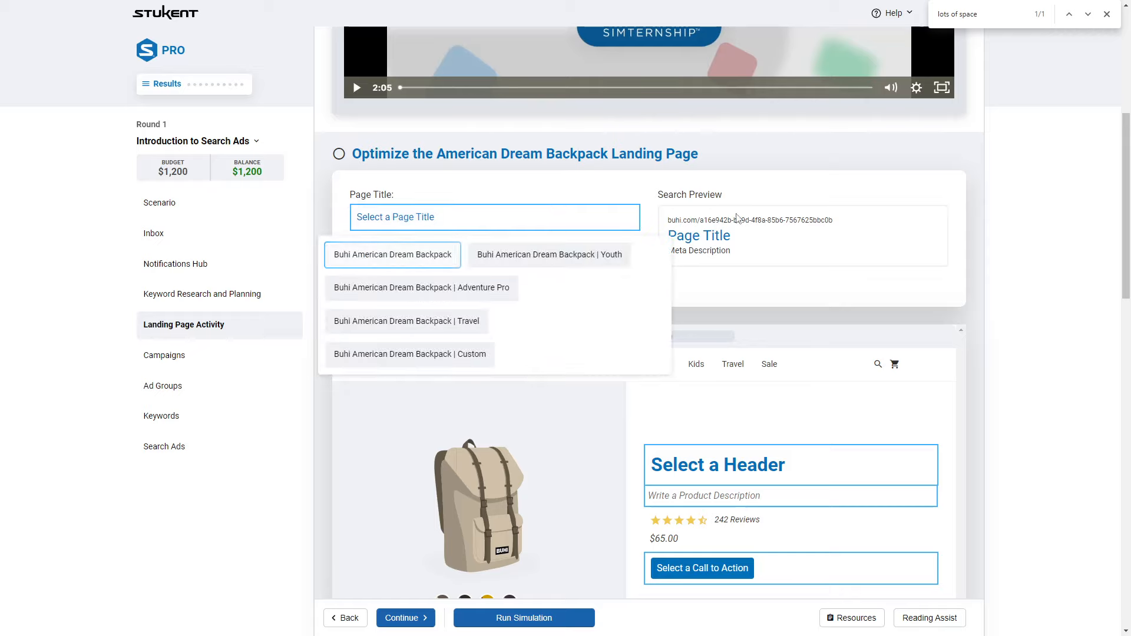
click(775, 218)
click(629, 268)
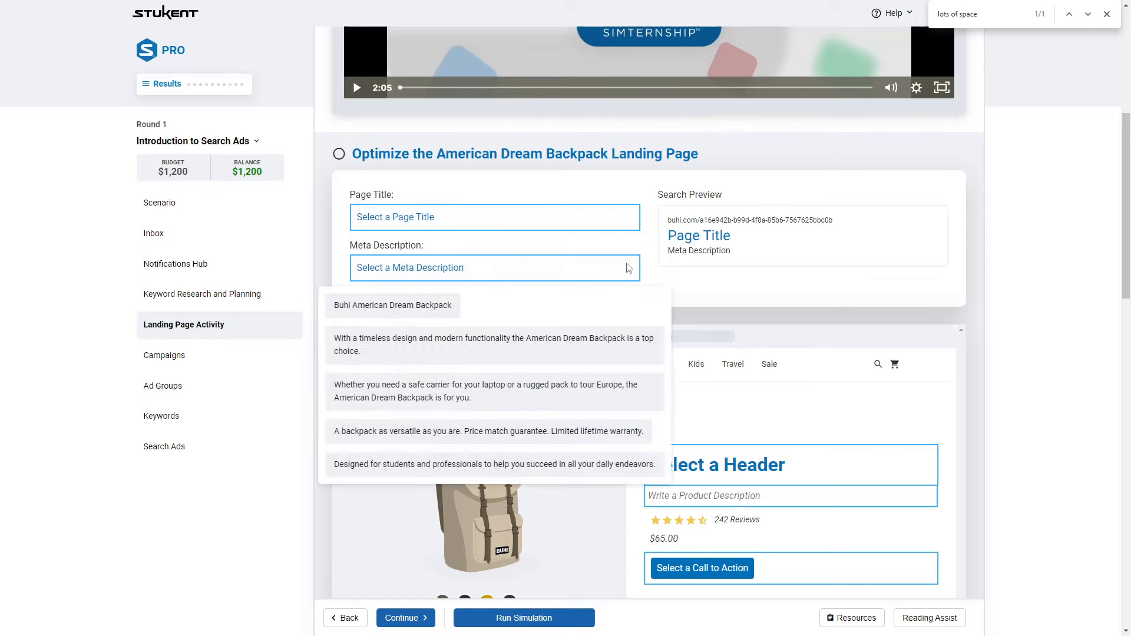
click(723, 269)
scroll(649, 271, down, 3)
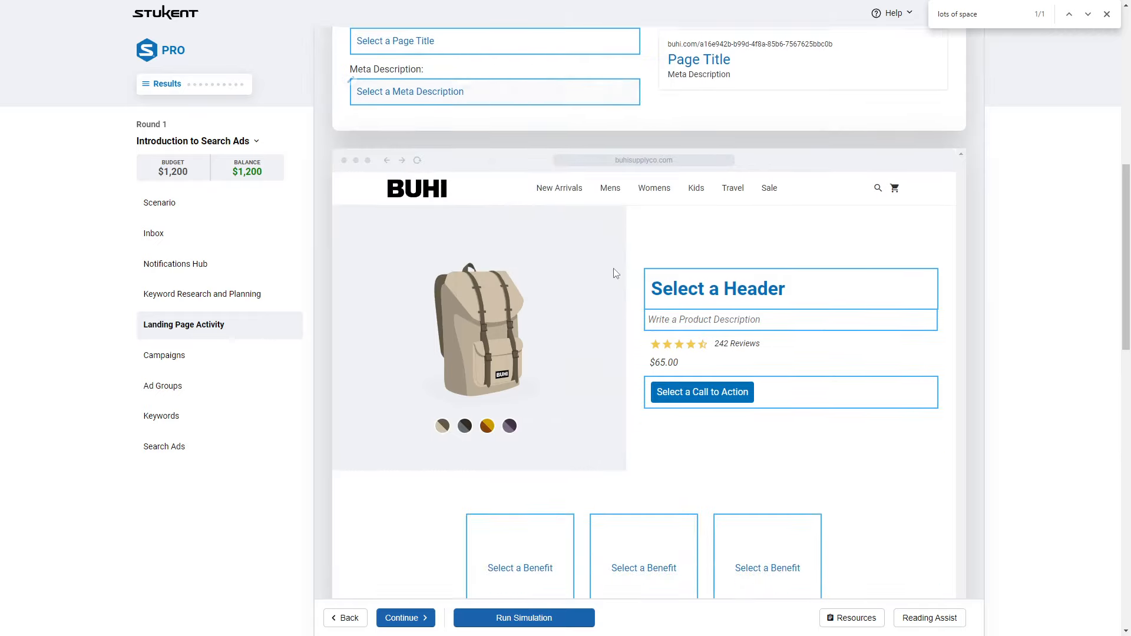
Show the backpack in dark grey on the landing page and look over its benefit, features and review sections
click(465, 429)
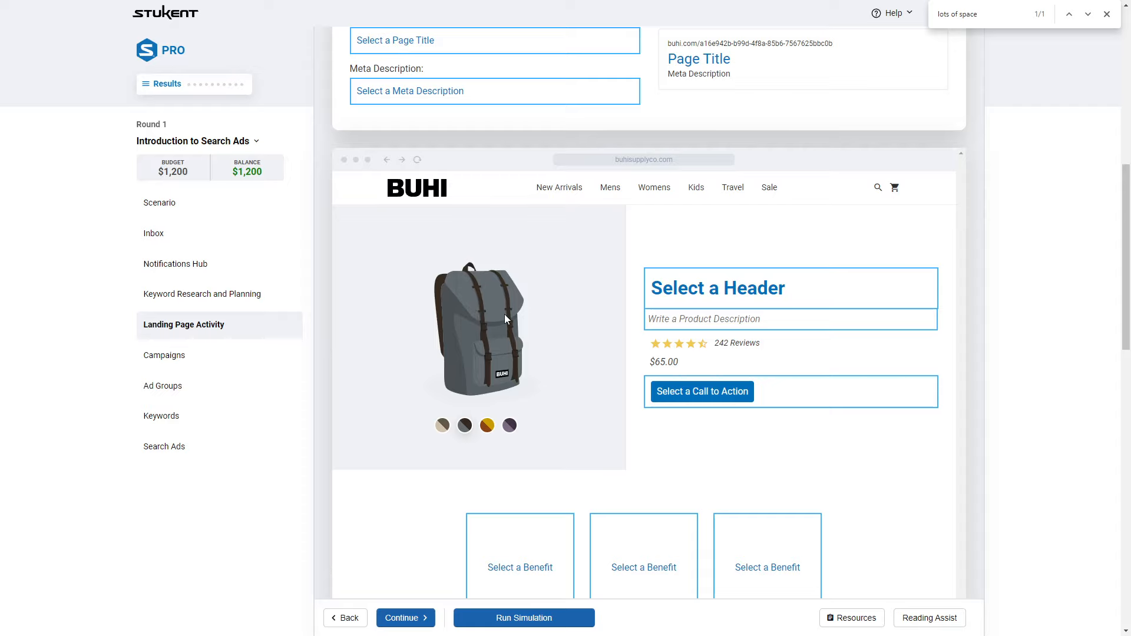
scroll(504, 314, down, 5)
scroll(720, 332, down, 7)
scroll(876, 348, up, 14)
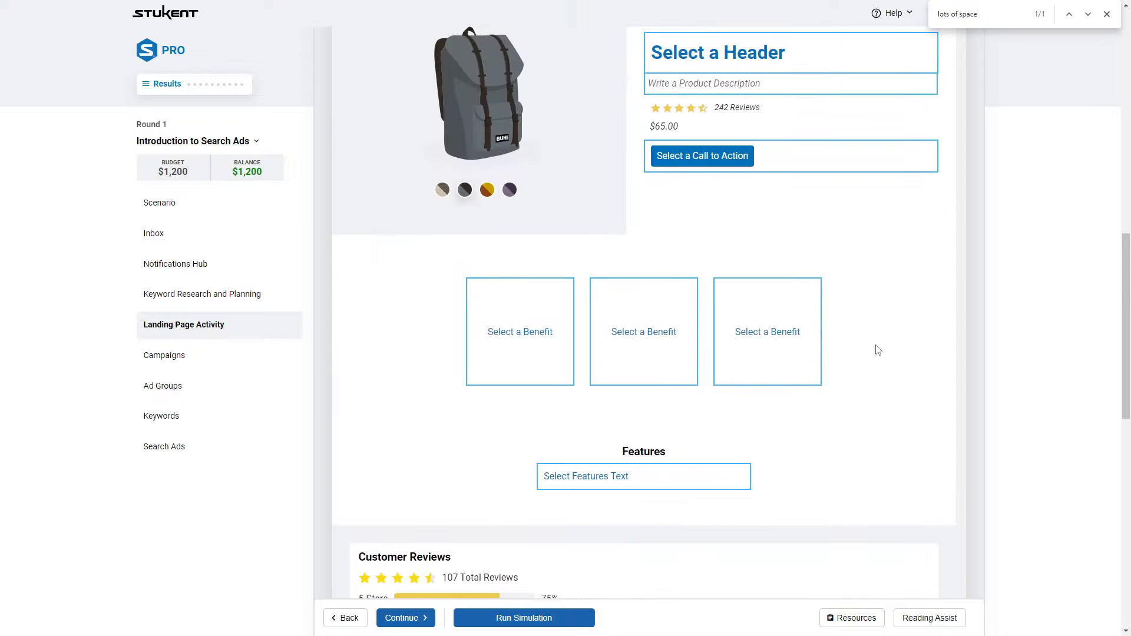
scroll(981, 288, up, 7)
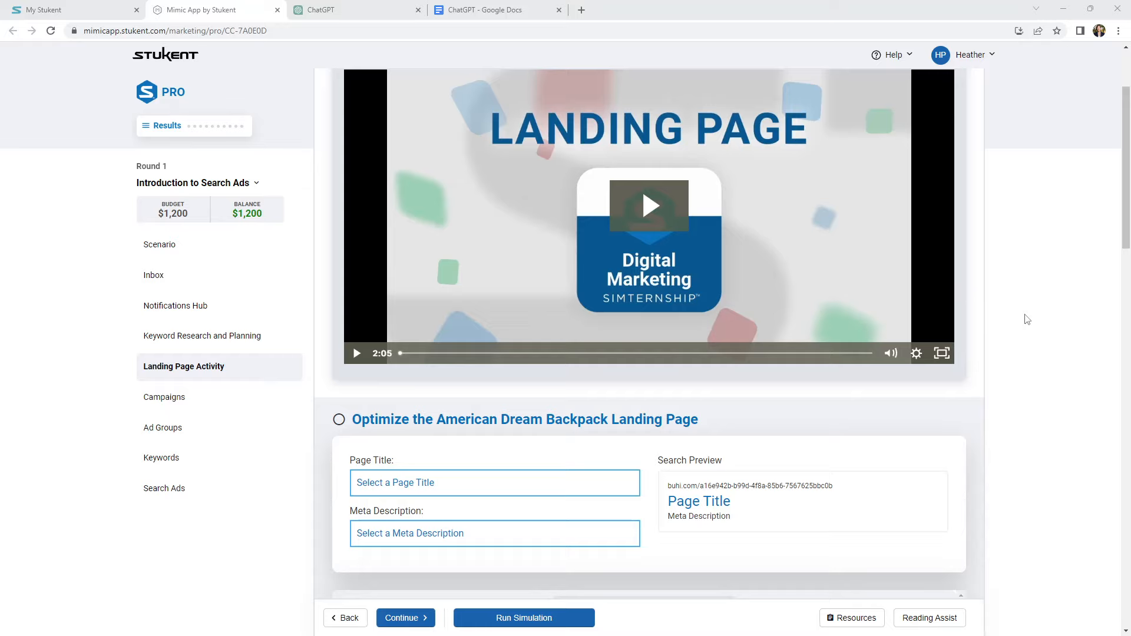
Set the landing page's page title to "Buhi American Dream Backpack | Adventure Pro"
scroll(1037, 384, down, 1)
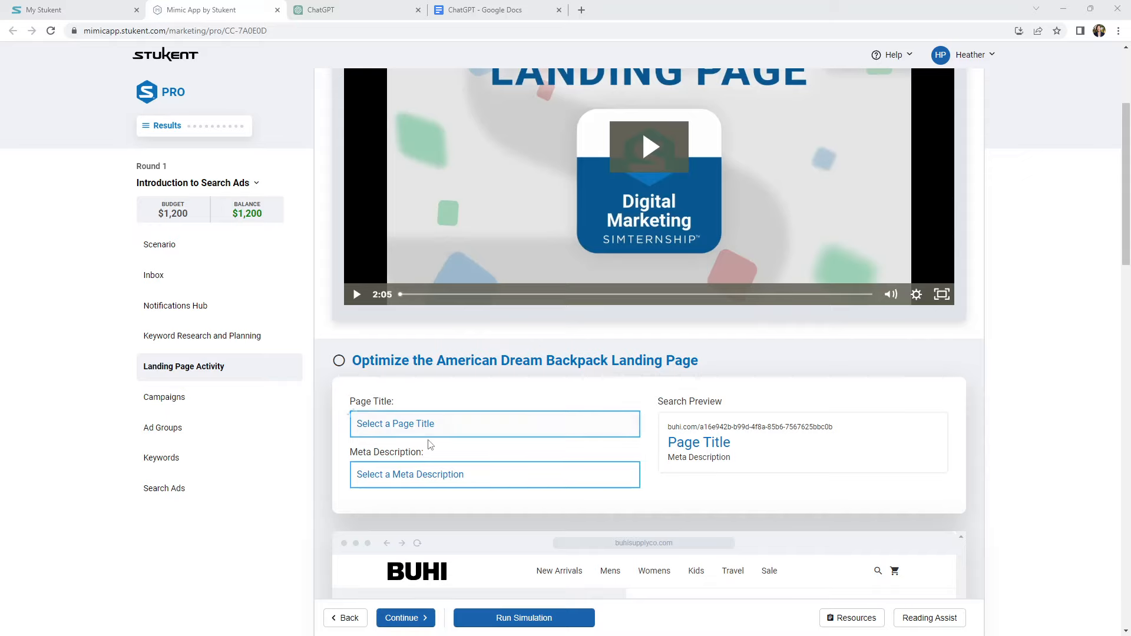
click(394, 426)
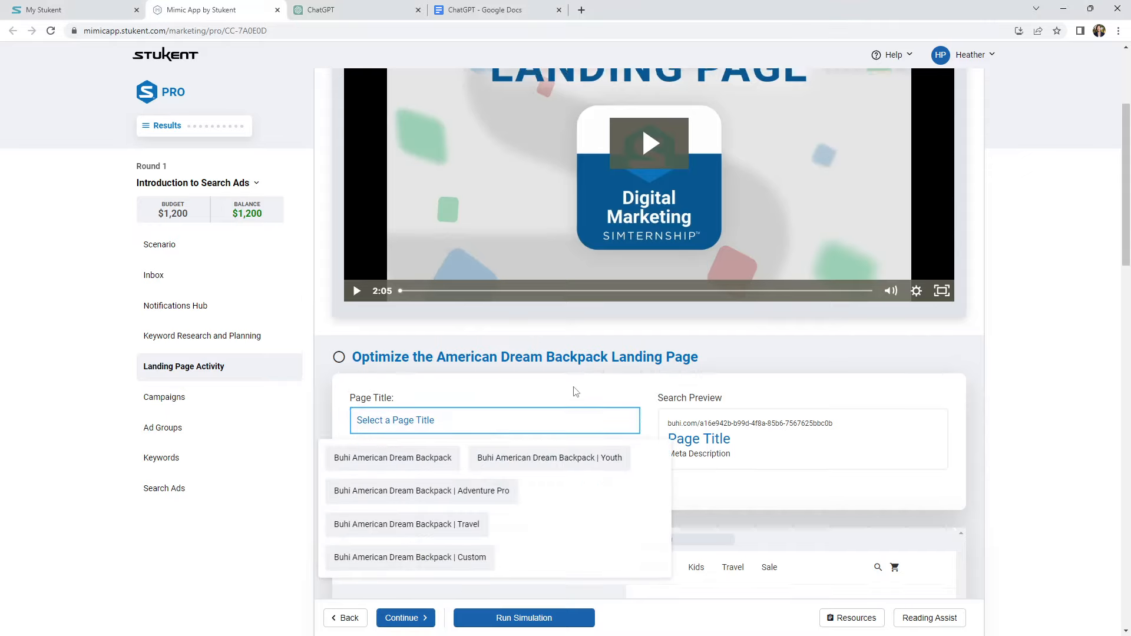
scroll(565, 389, down, 1)
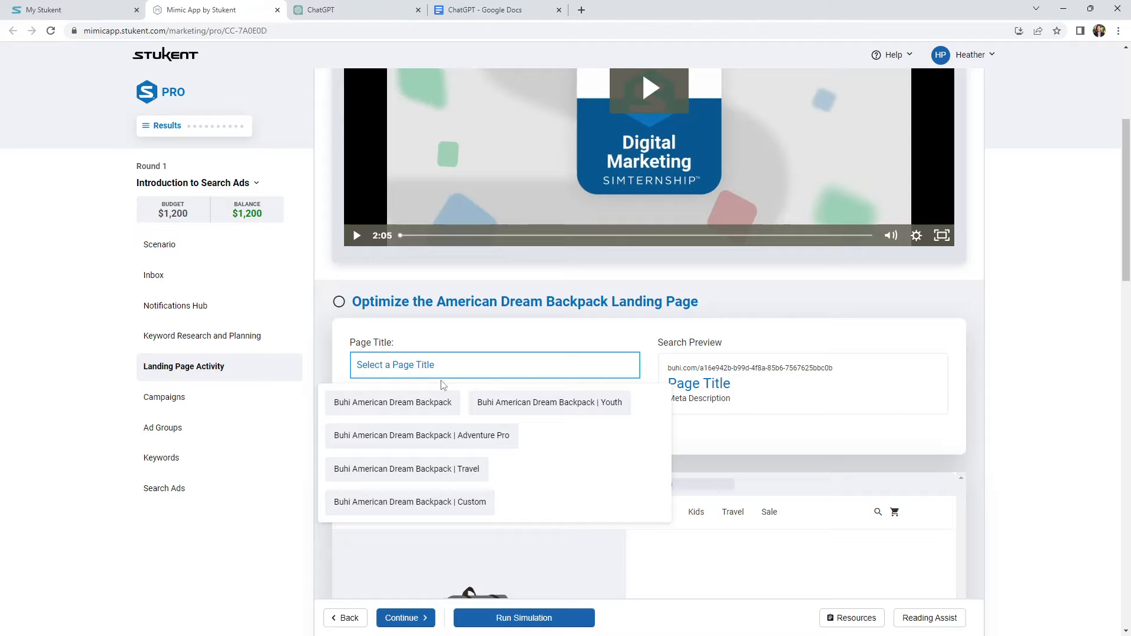
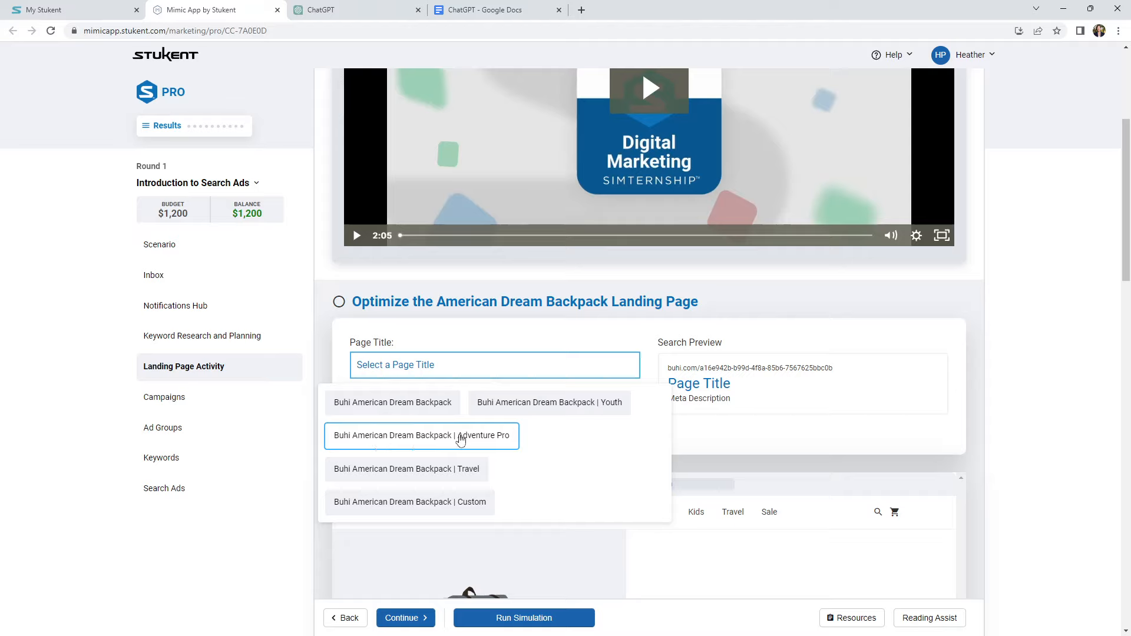
click(481, 441)
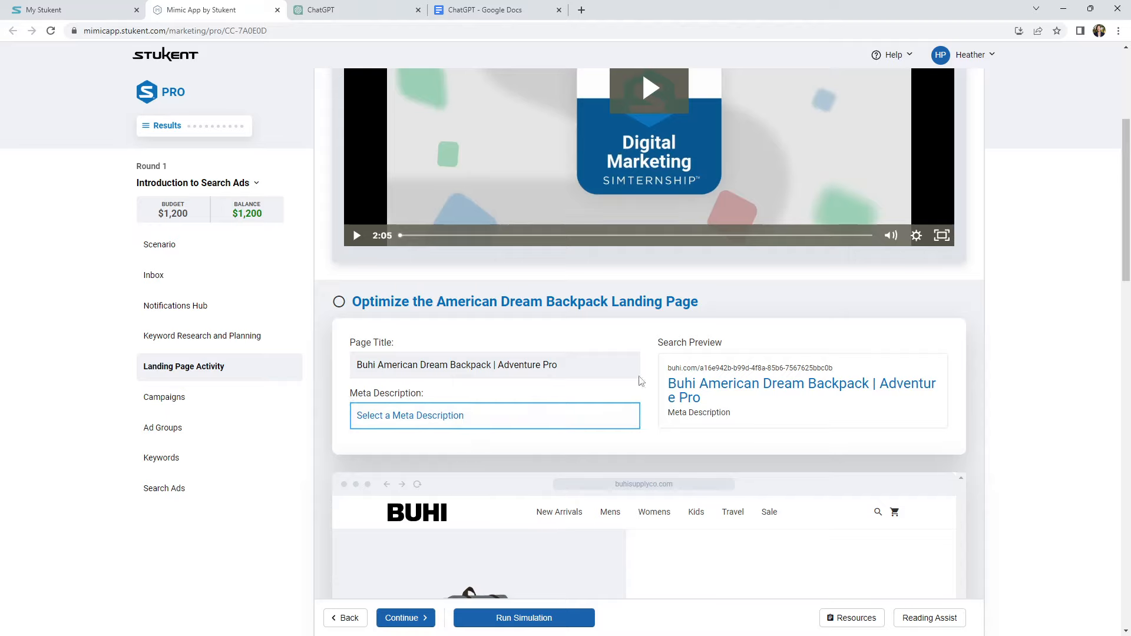
Review the customer profiles in the simulation's resources to judge which meta description suits the target personas
click(462, 416)
scroll(487, 407, down, 1)
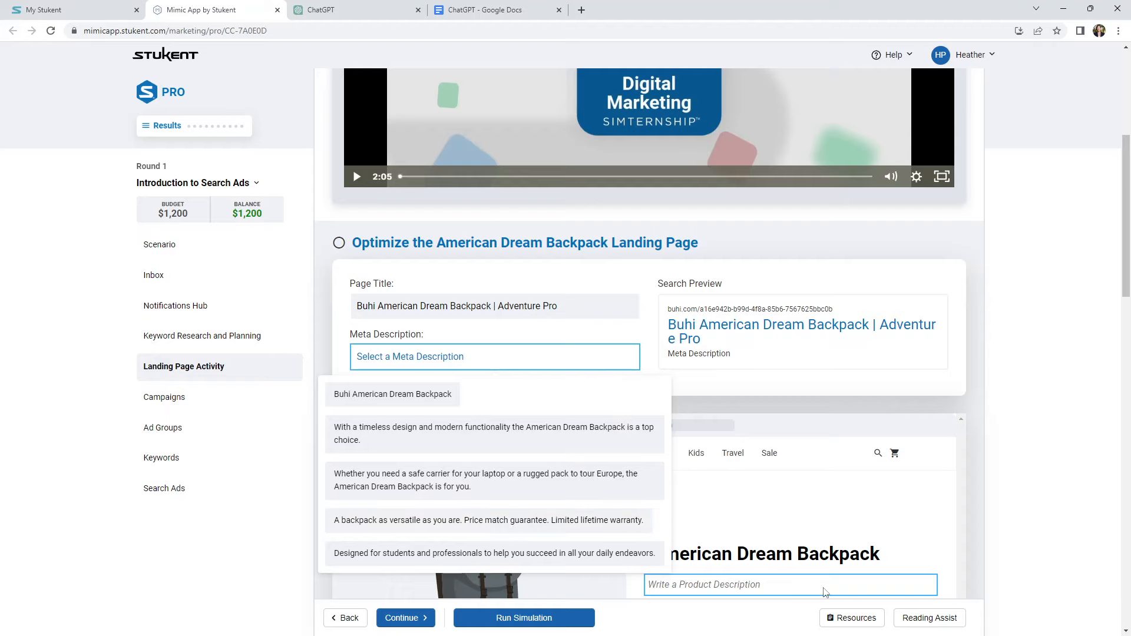
click(857, 621)
click(857, 619)
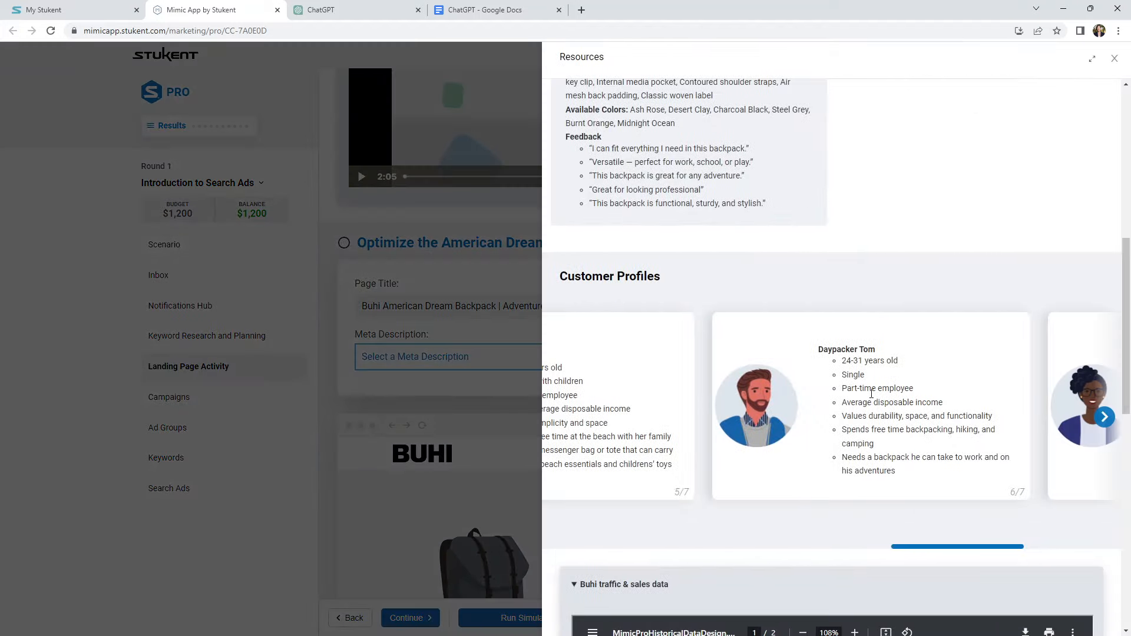
drag(923, 550, 575, 548)
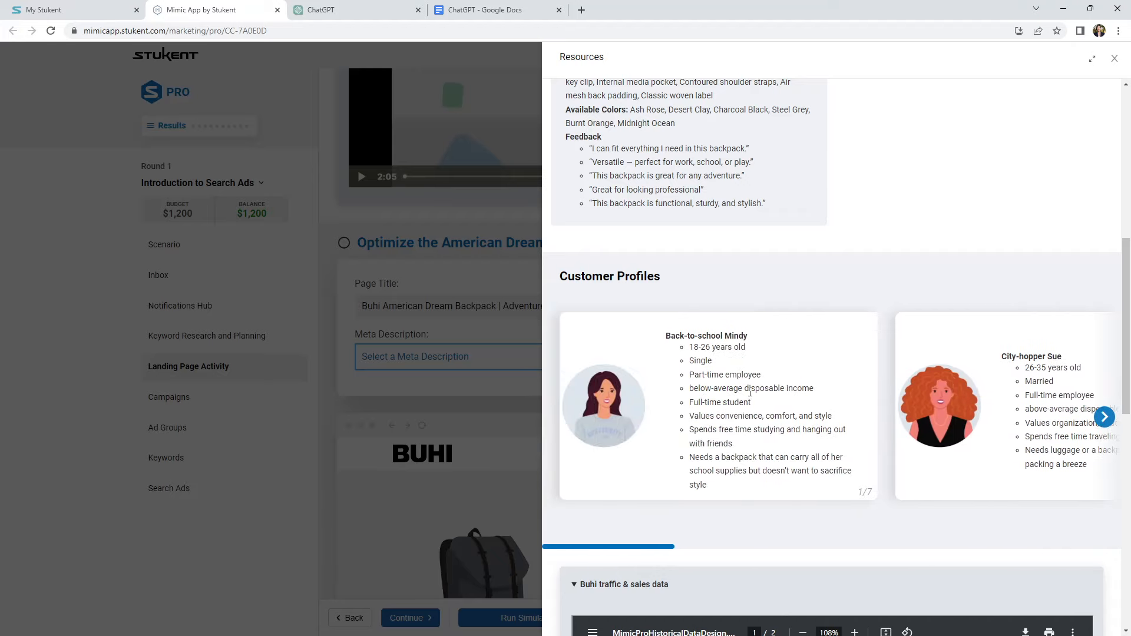
drag(671, 545, 828, 548)
drag(656, 547, 1015, 545)
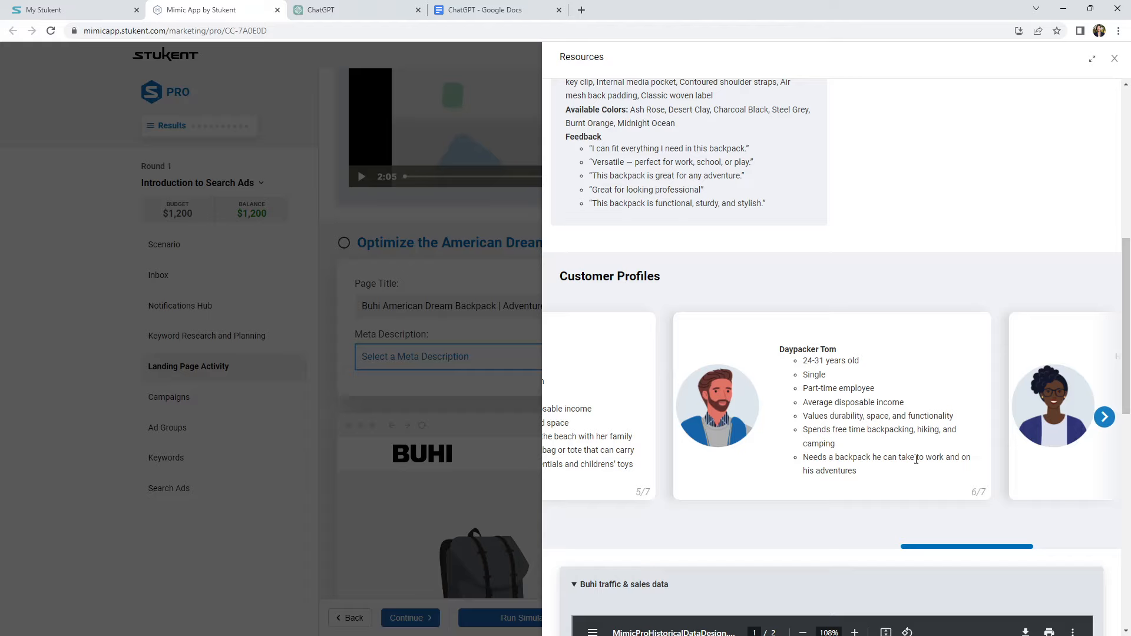
Set the meta description to "Designed for students and professionals to help you succeed in all your daily endeavors."
click(485, 393)
click(538, 358)
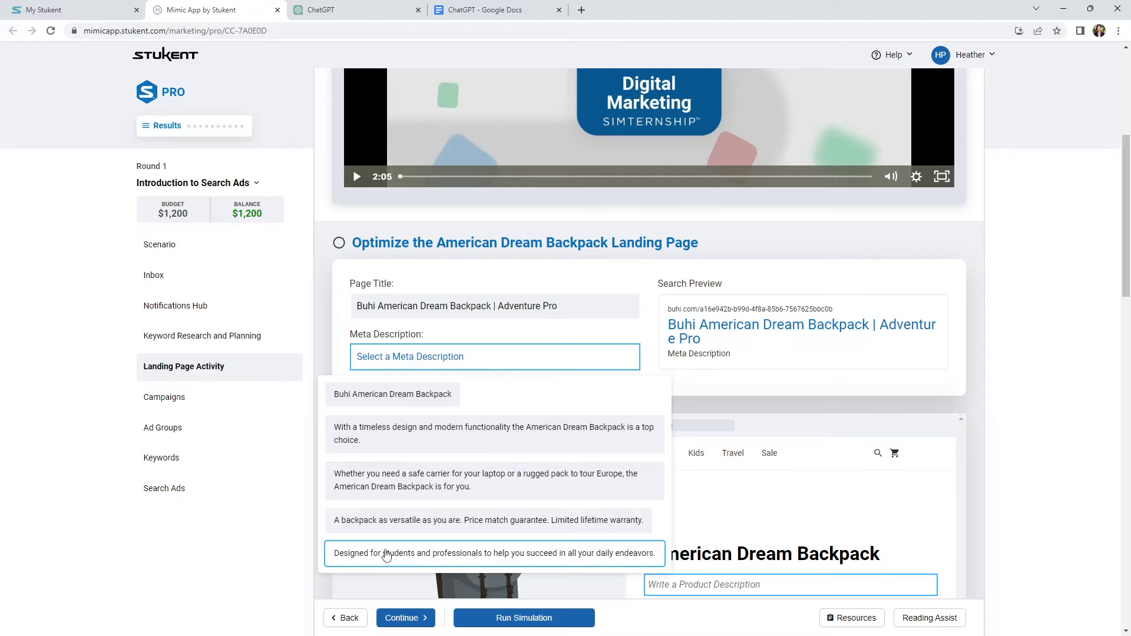
click(583, 554)
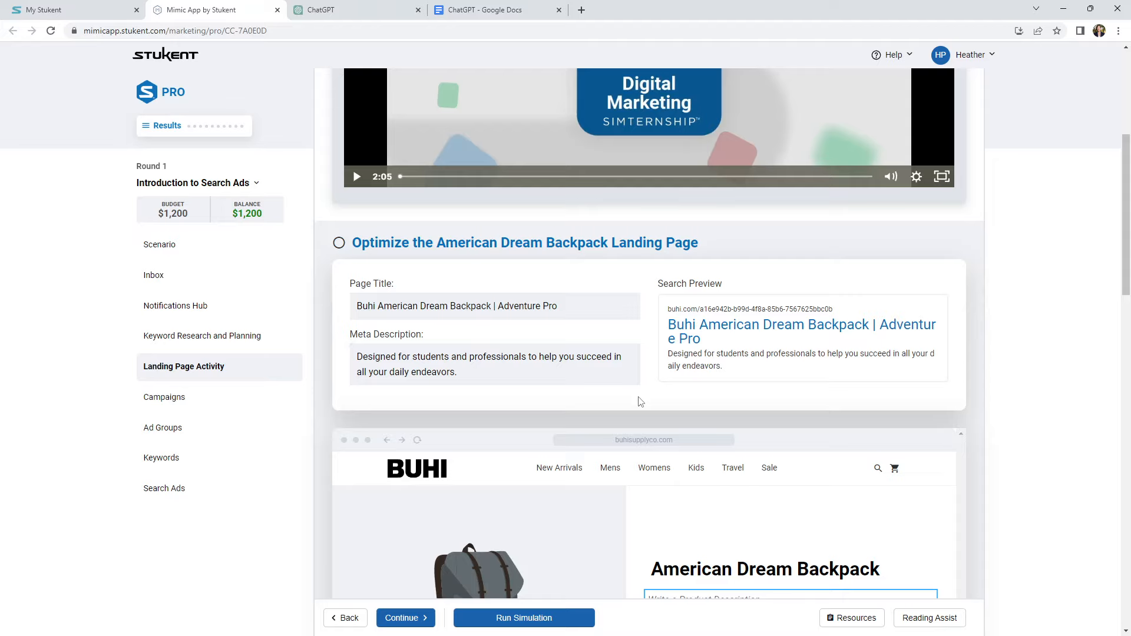
Review the product heading options and choose "American Dream Backpack" as the landing page heading
scroll(549, 370, down, 1)
scroll(549, 370, down, 1)
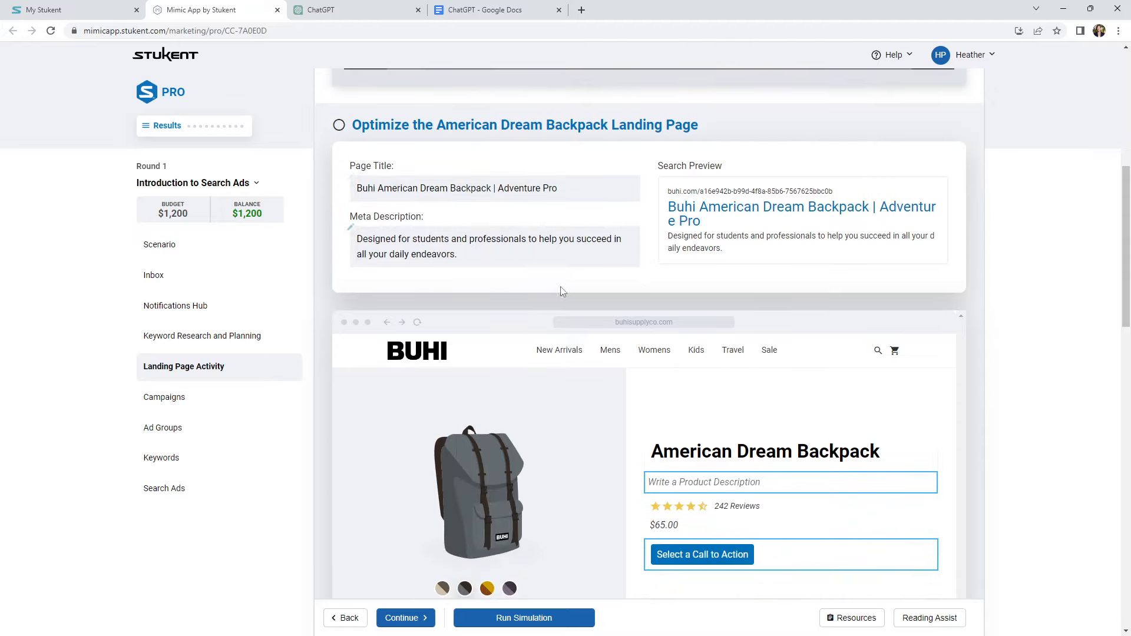
scroll(562, 292, down, 1)
scroll(564, 294, down, 2)
click(789, 307)
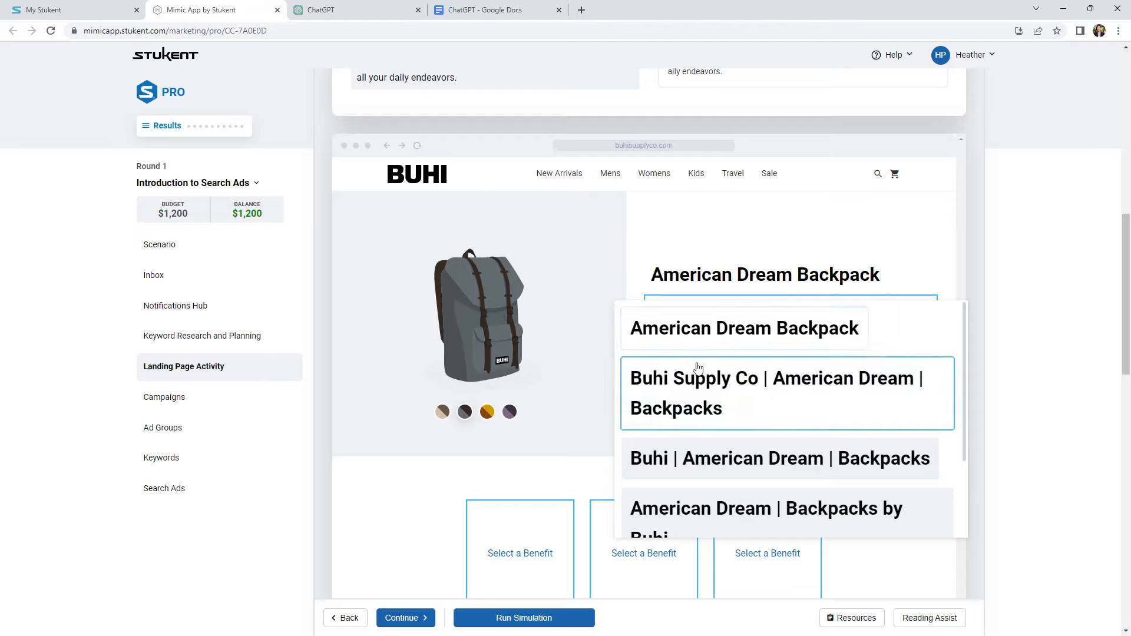
scroll(778, 401, down, 2)
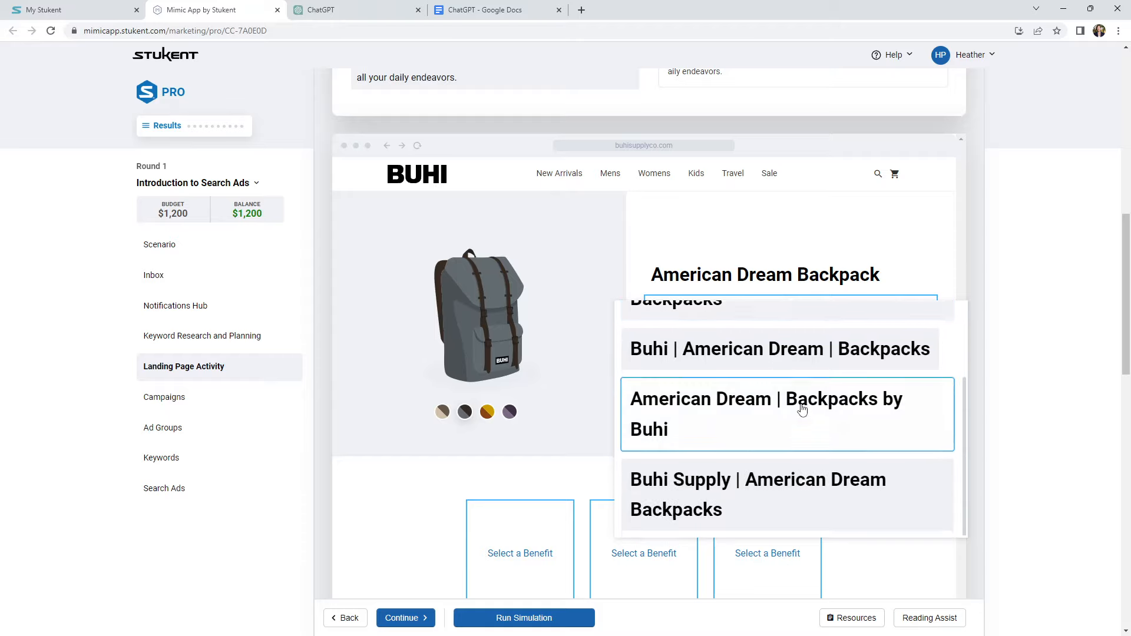
scroll(789, 406, down, 1)
scroll(775, 404, up, 2)
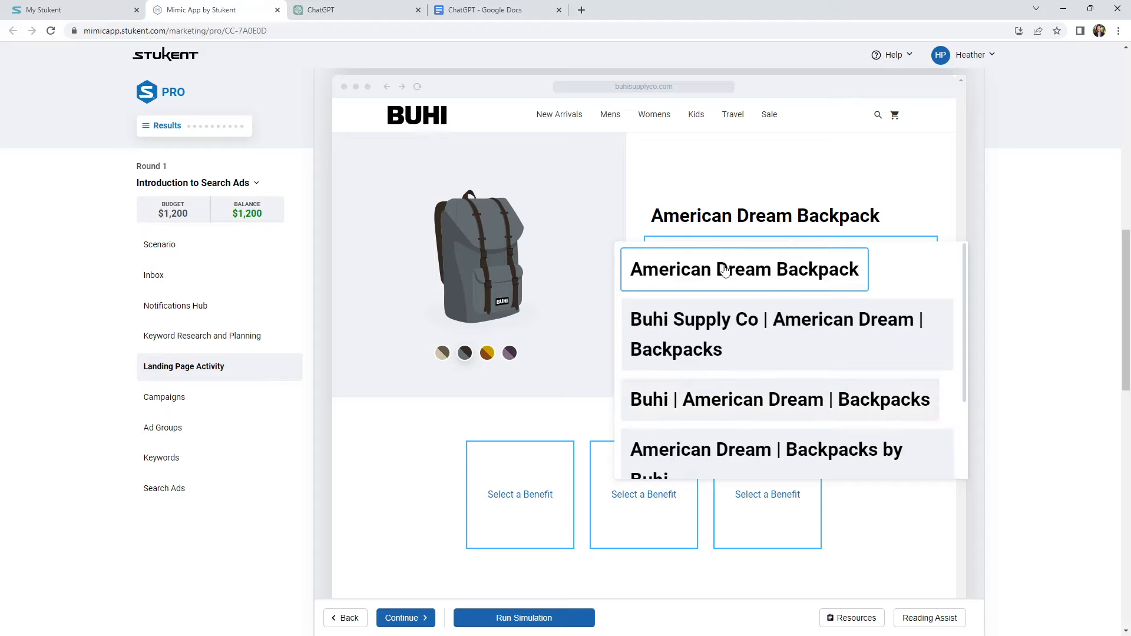
click(787, 266)
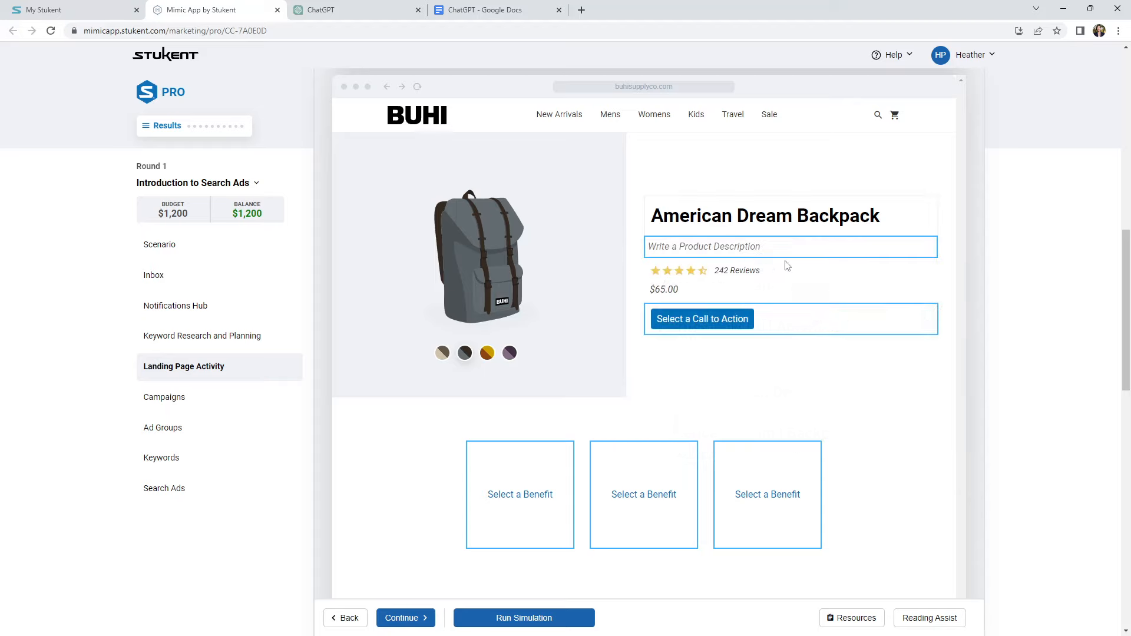
Open the product description for editing, and check the prompt document in Google Docs against the simulation's product and customer resources
click(682, 251)
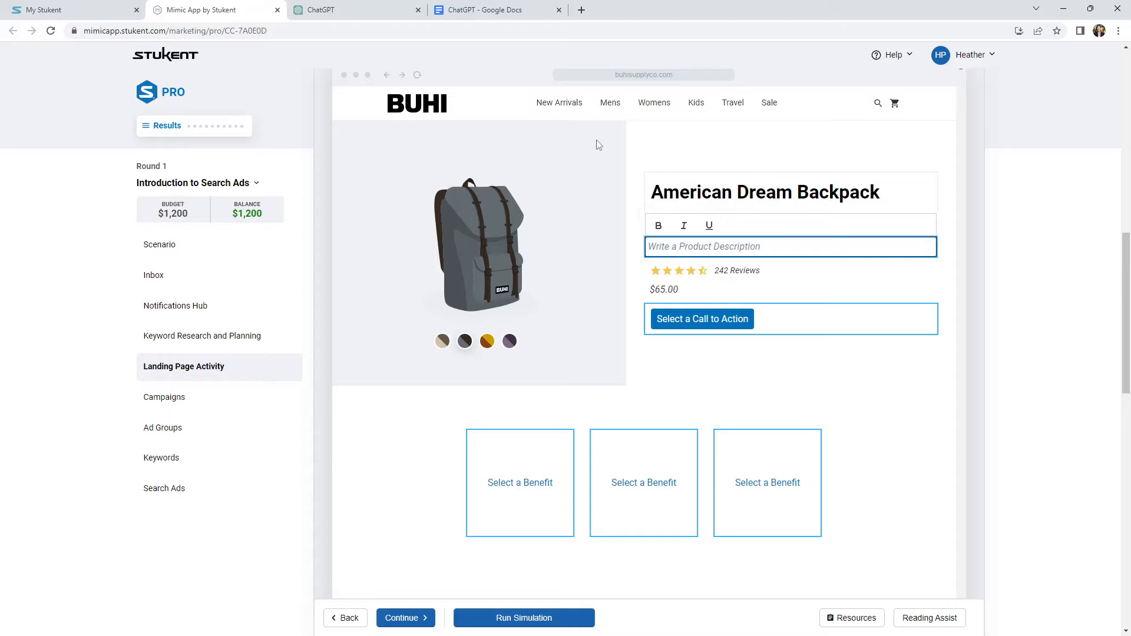
click(495, 10)
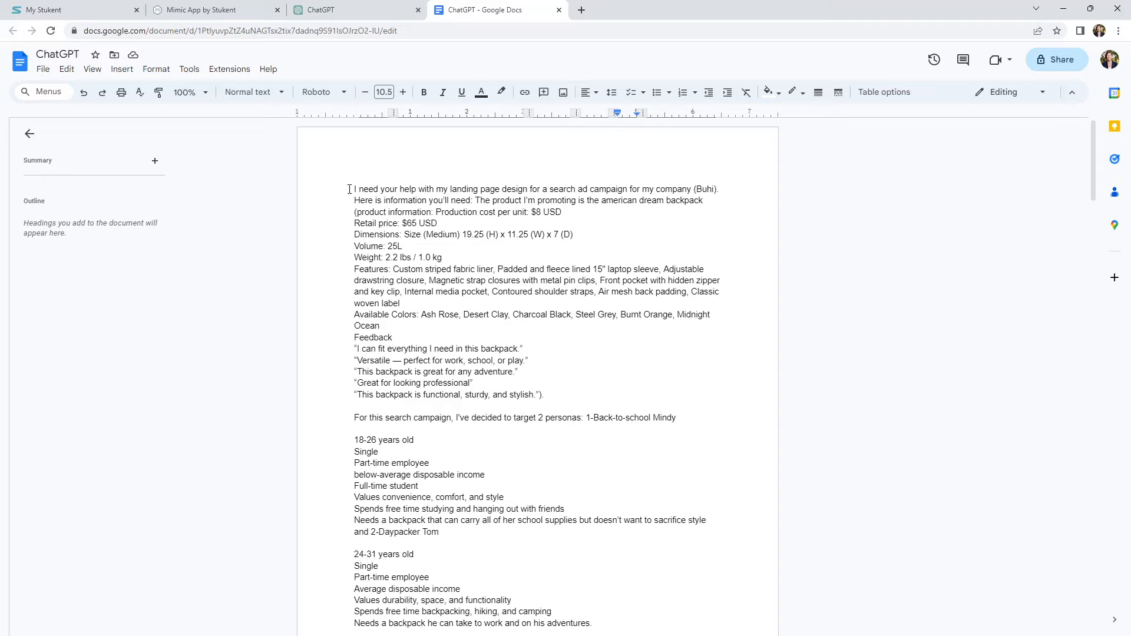
drag(354, 188, 495, 204)
click(331, 10)
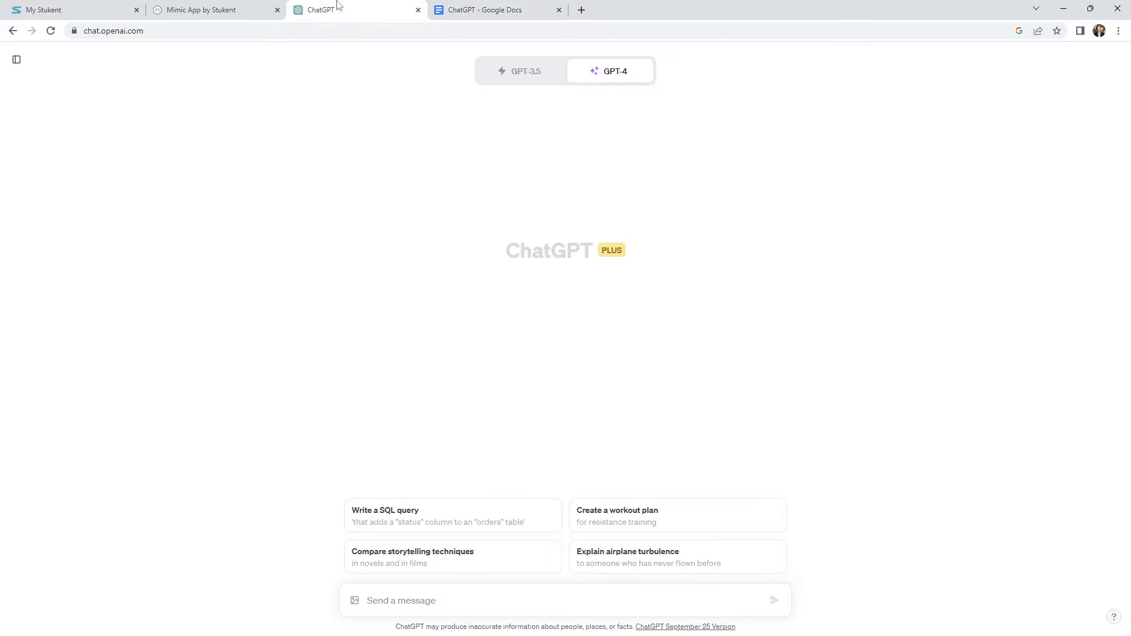
click(215, 10)
click(852, 618)
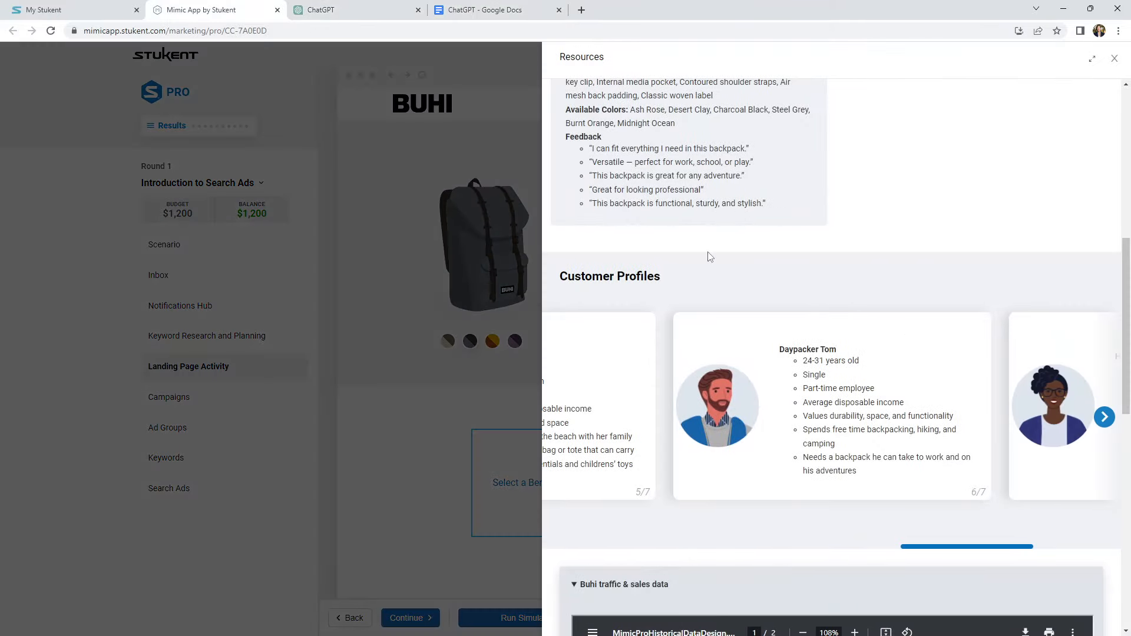
click(518, 13)
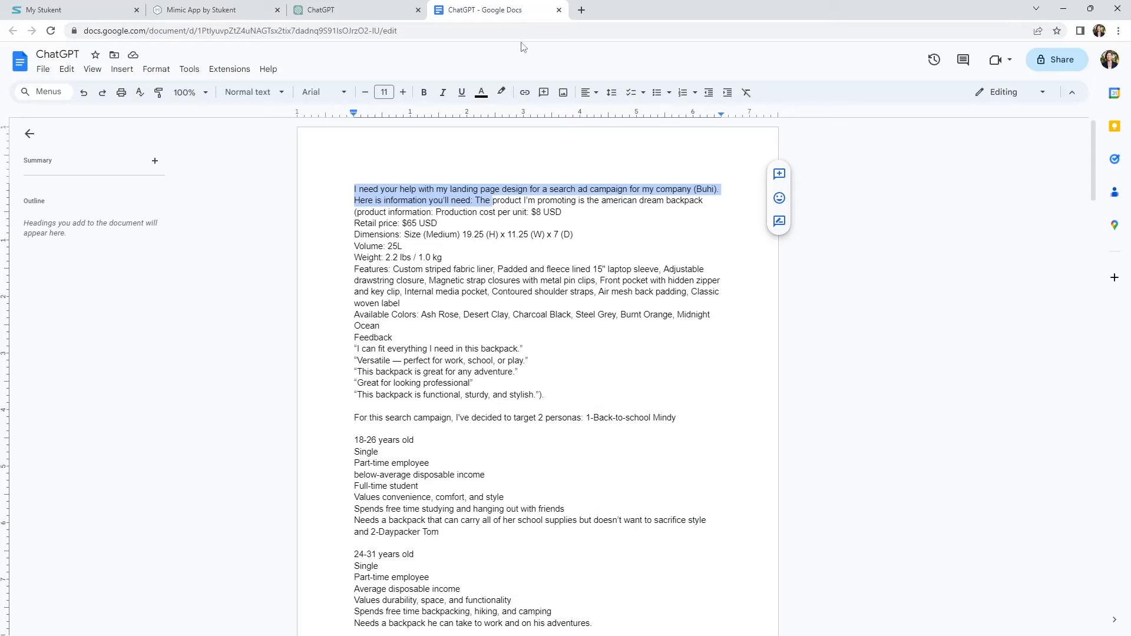
Review the prompt's product information, the two target persona descriptions and the keyword introduction in the document
drag(356, 236, 485, 398)
double_click(406, 428)
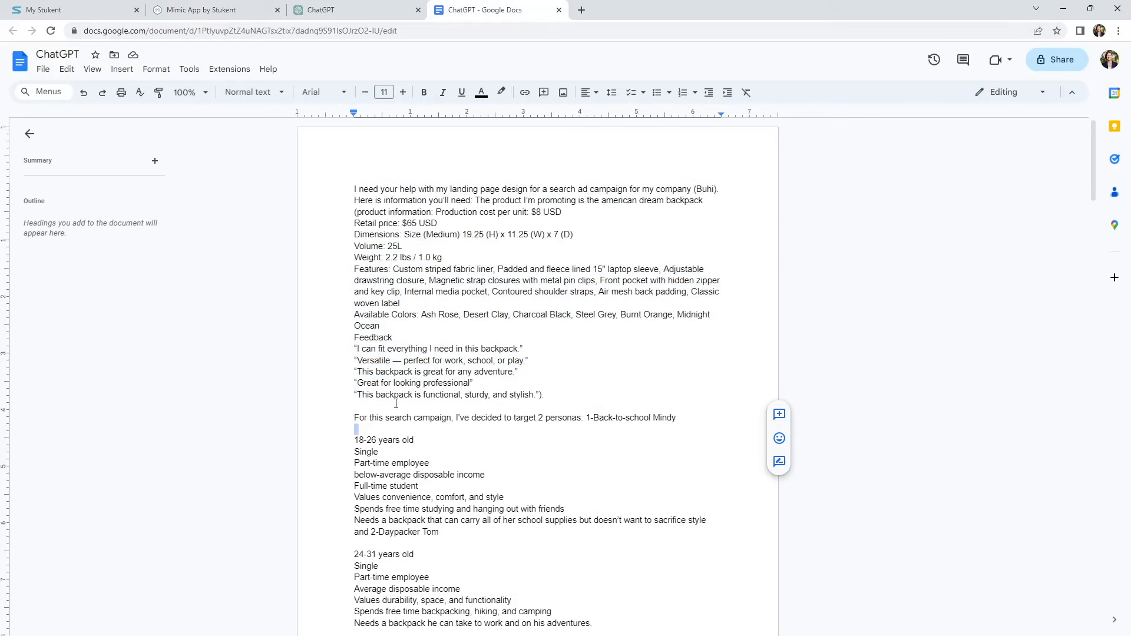
scroll(381, 423, down, 1)
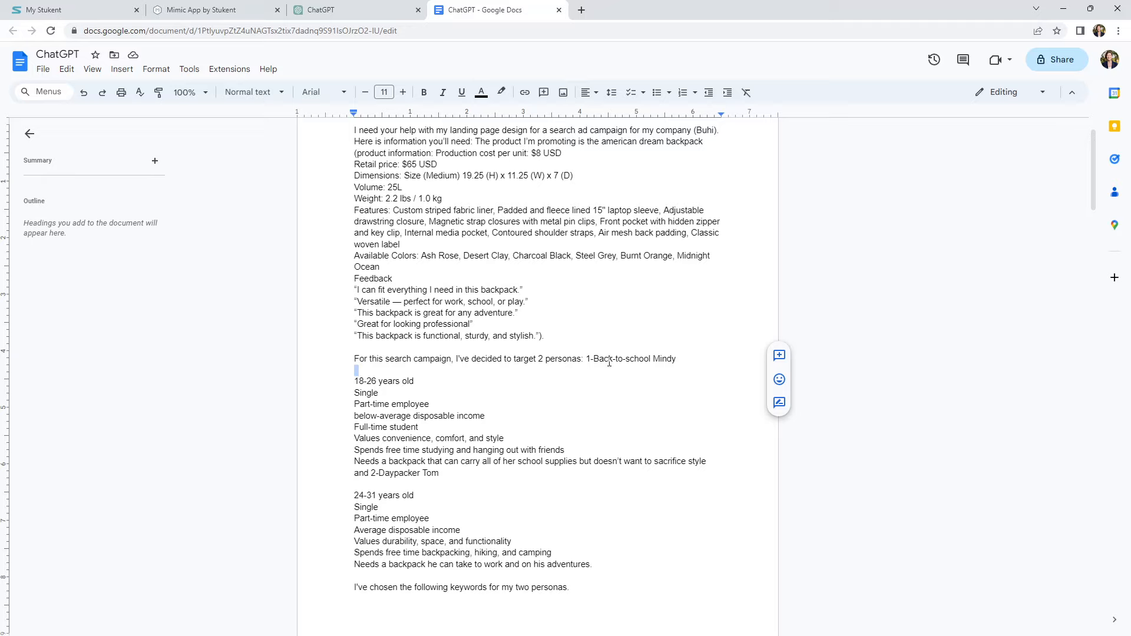
drag(609, 361, 490, 470)
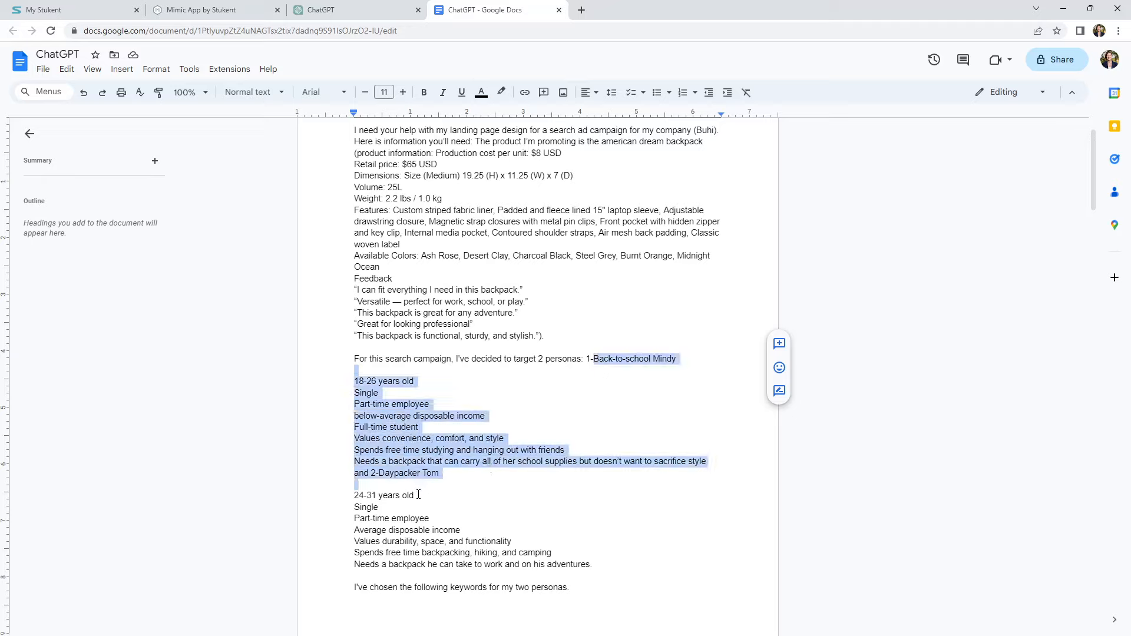
drag(370, 473, 546, 562)
scroll(666, 535, down, 4)
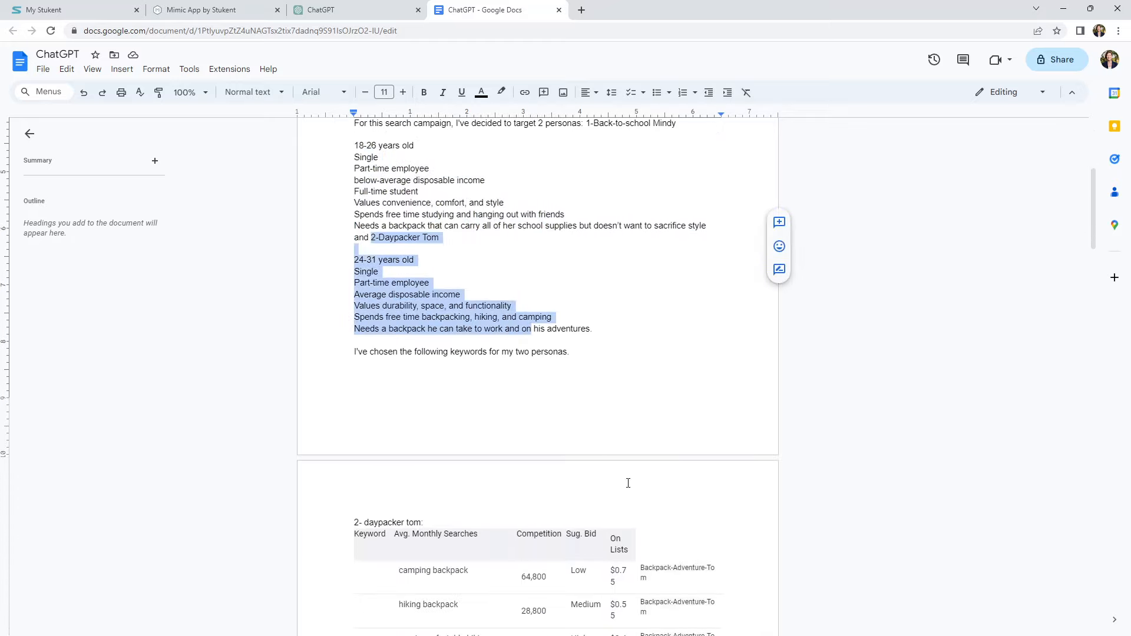
scroll(532, 381, down, 1)
drag(416, 293, 571, 294)
Switch to the simulation's keyword research and highlight every row of the school-backpack keyword list
click(197, 5)
click(310, 358)
scroll(500, 352, down, 9)
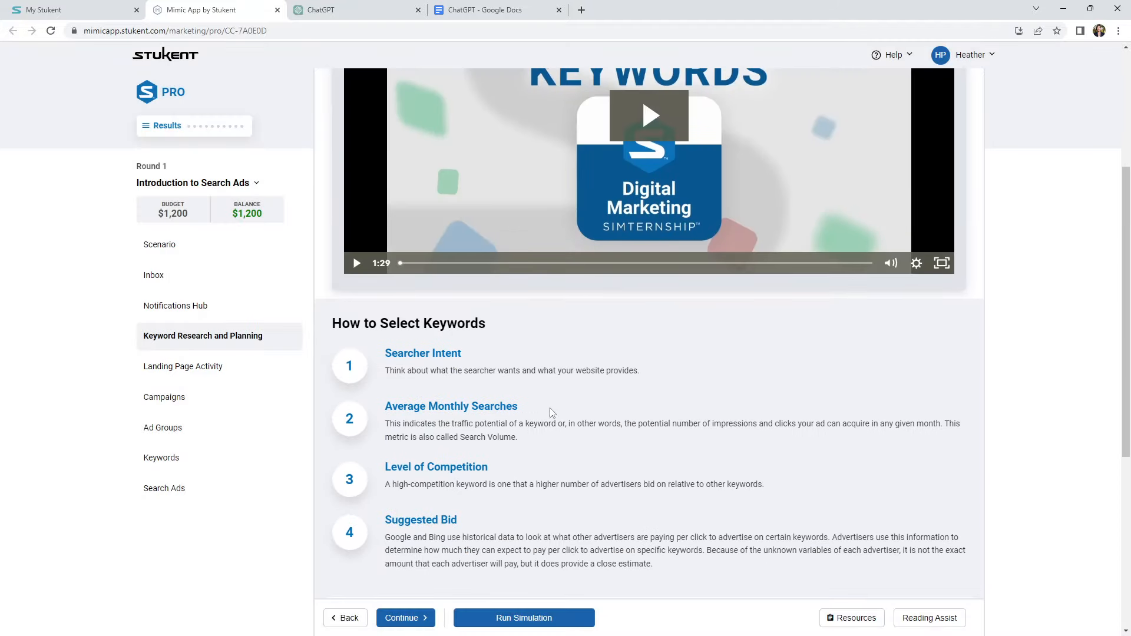
click(501, 303)
scroll(499, 387, down, 3)
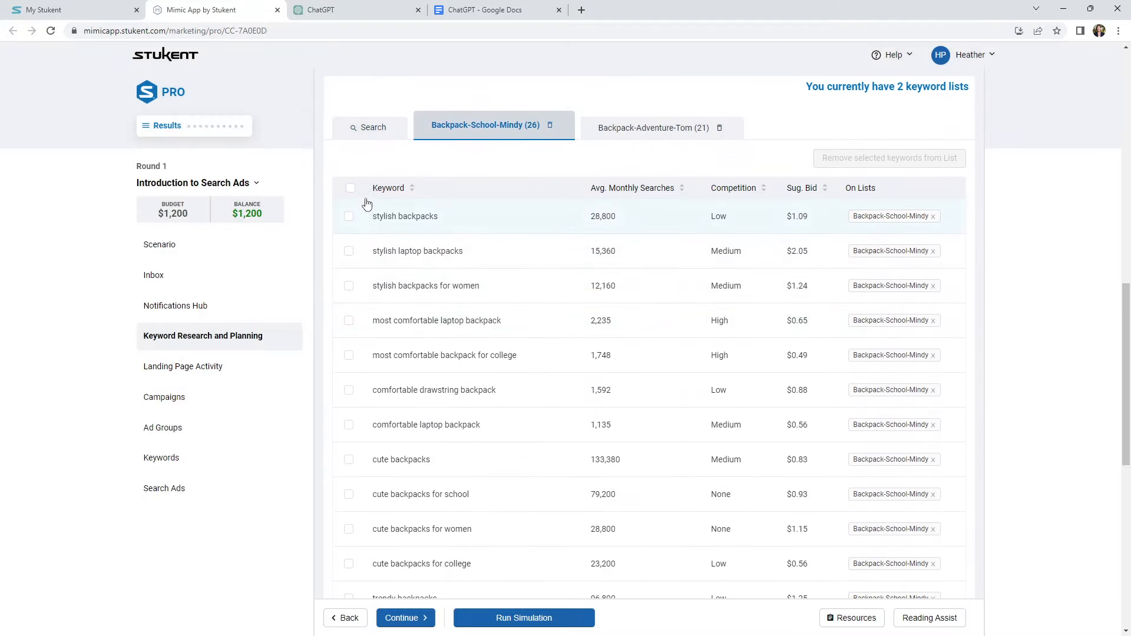
drag(369, 202, 945, 565)
scroll(692, 460, down, 6)
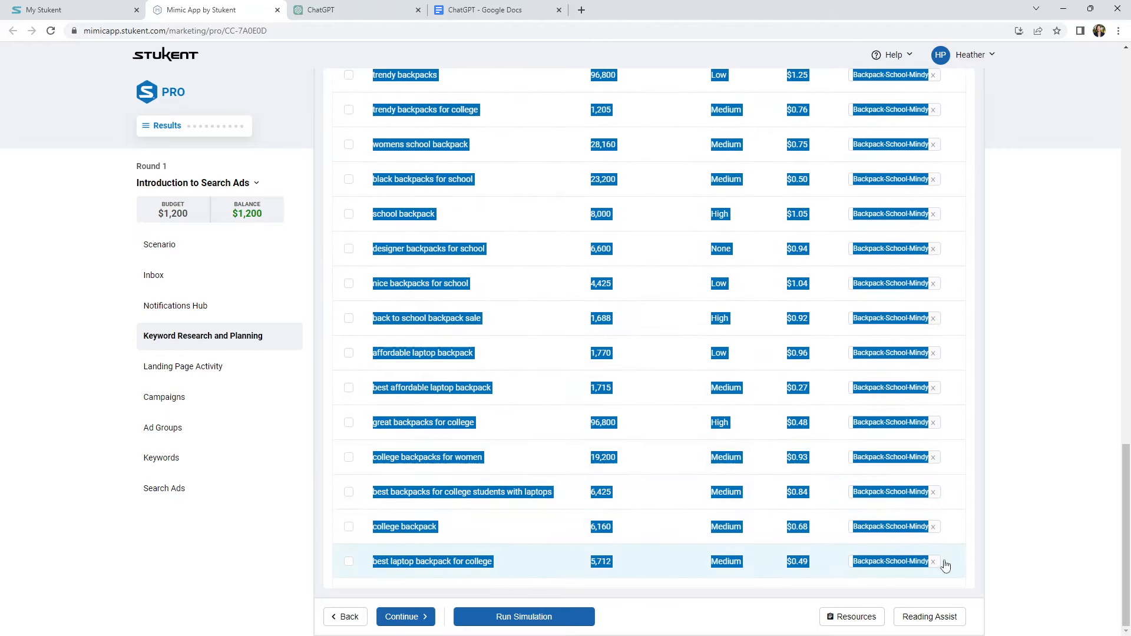
Return to the Google Docs prompt and examine its keyword tables and closing instructions for the product description options
click(485, 10)
scroll(472, 354, down, 6)
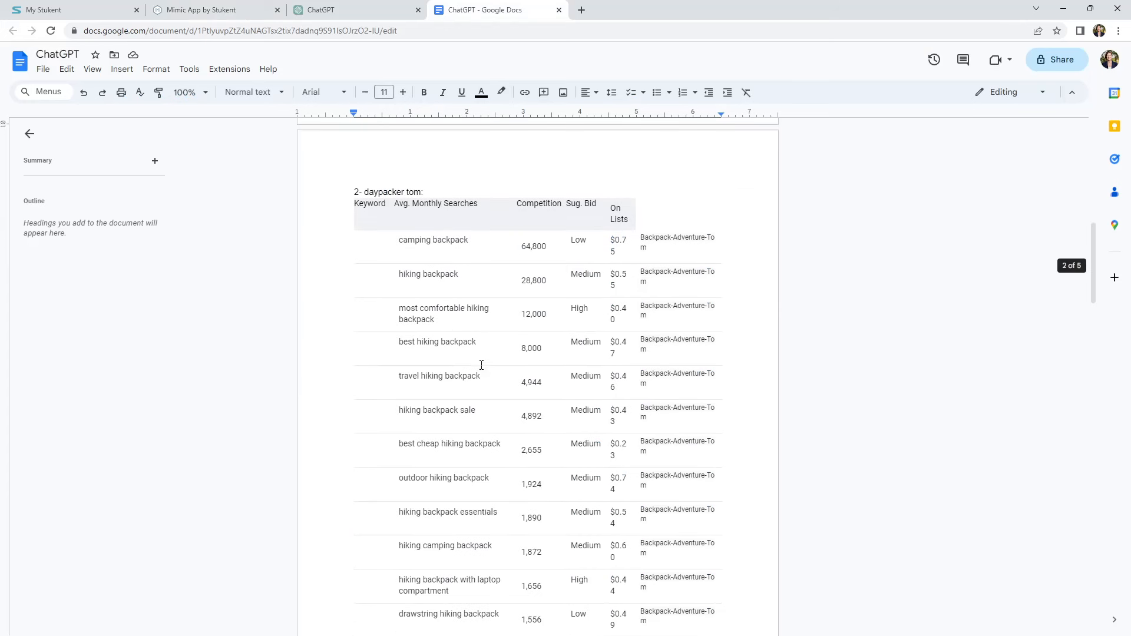
scroll(468, 349, down, 20)
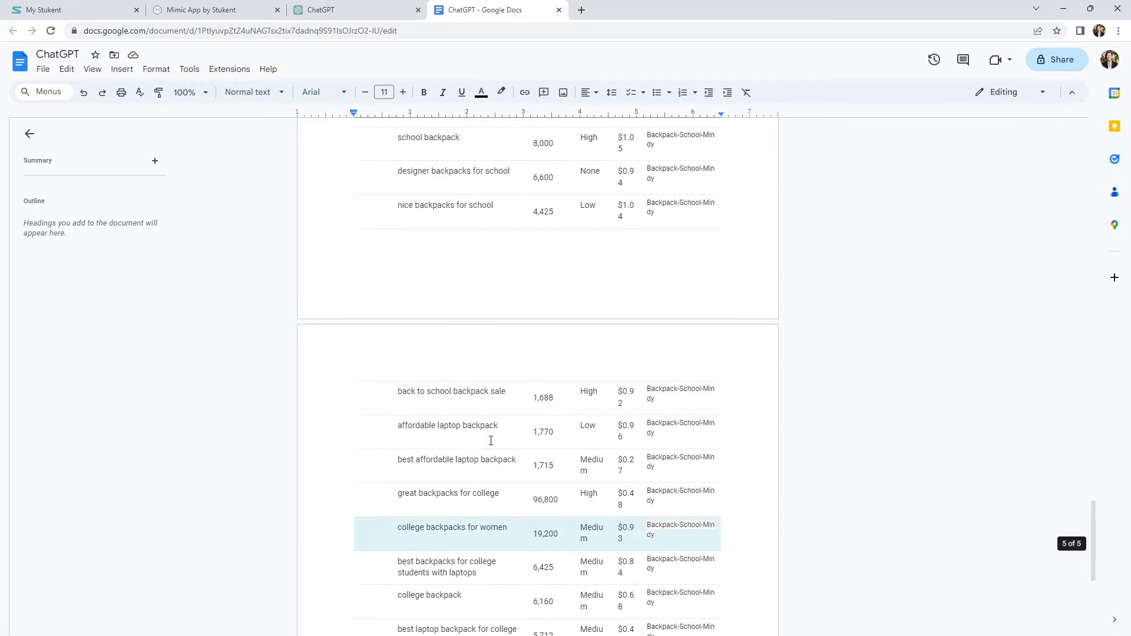
drag(376, 365, 572, 368)
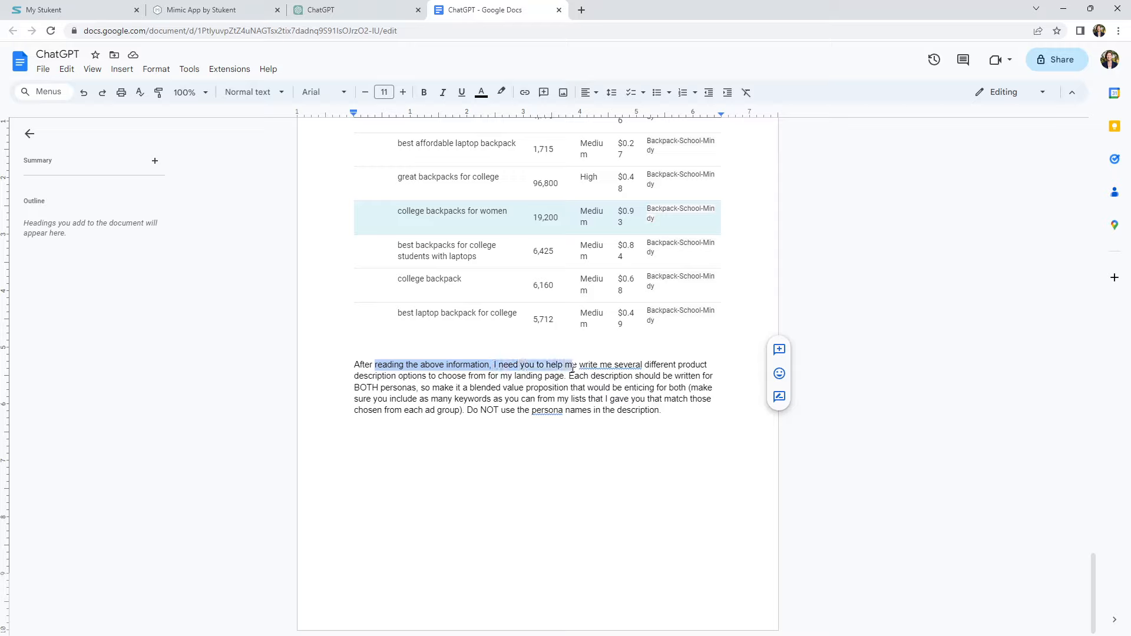
click(693, 367)
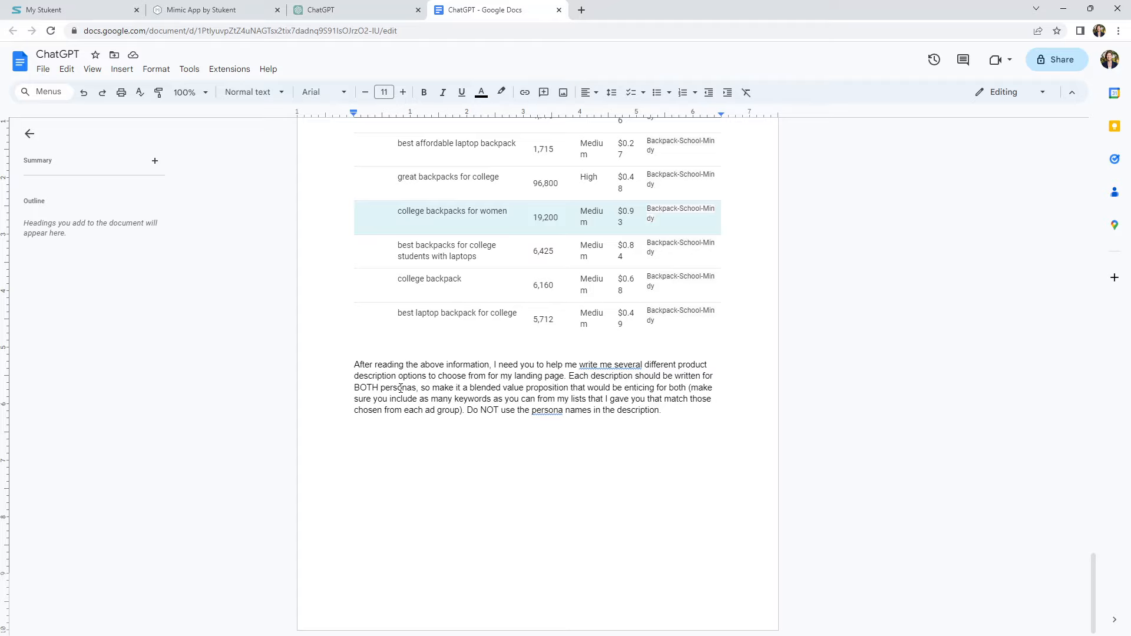
Copy the entire prompt document, switch to ChatGPT and send it as a message to GPT-4
key(ctrl+plus)
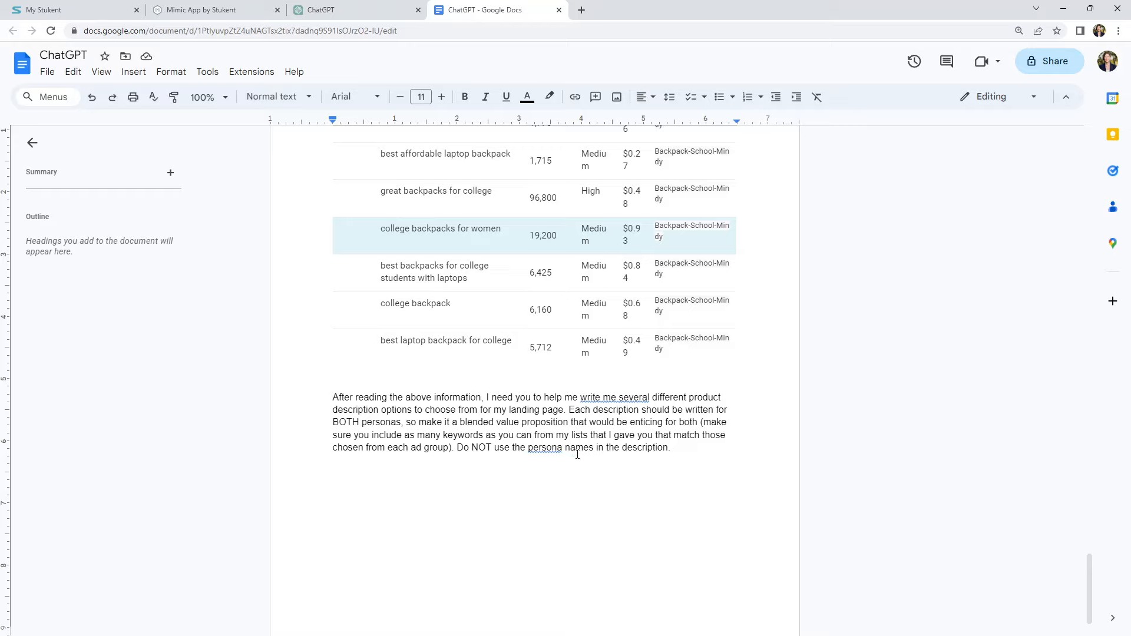
key(ctrl+End)
key(ctrl+a)
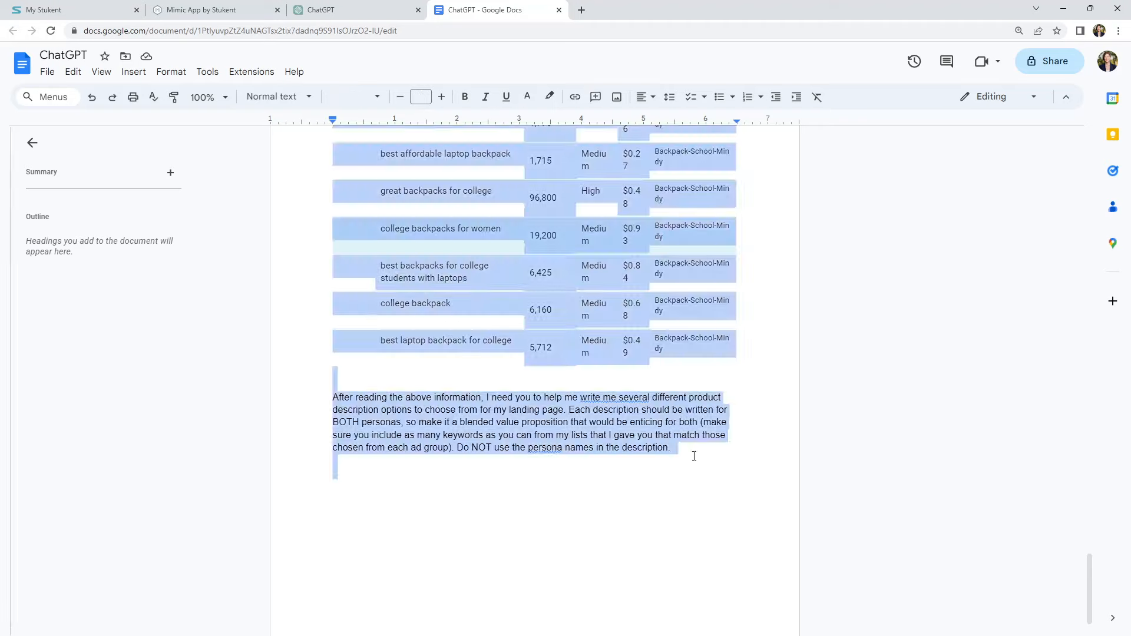
click(321, 10)
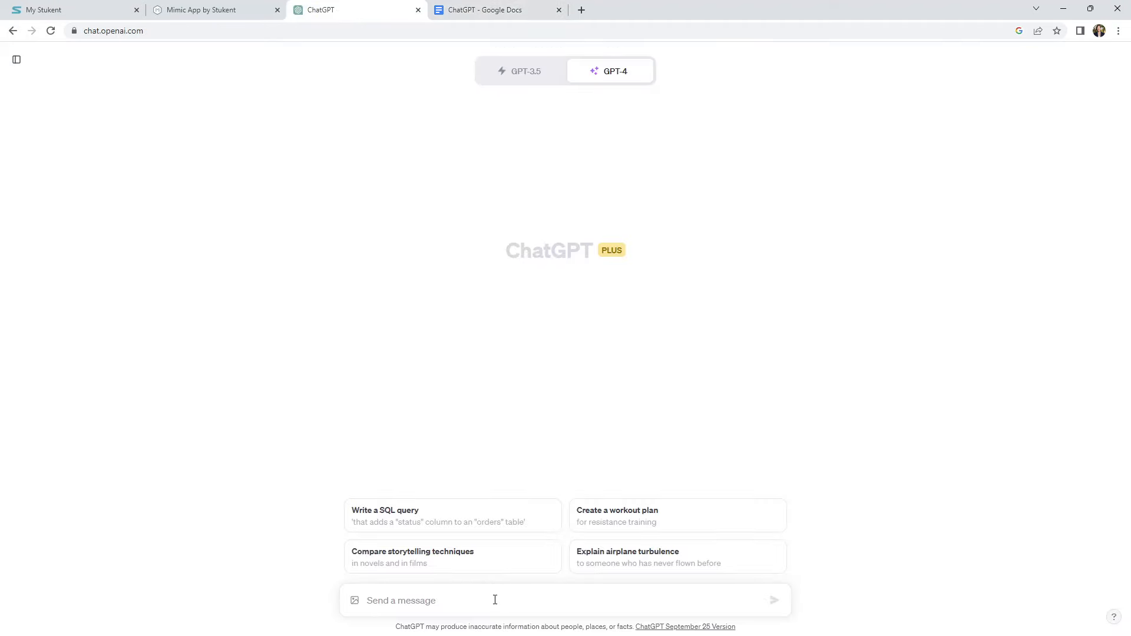
key(ctrl+v)
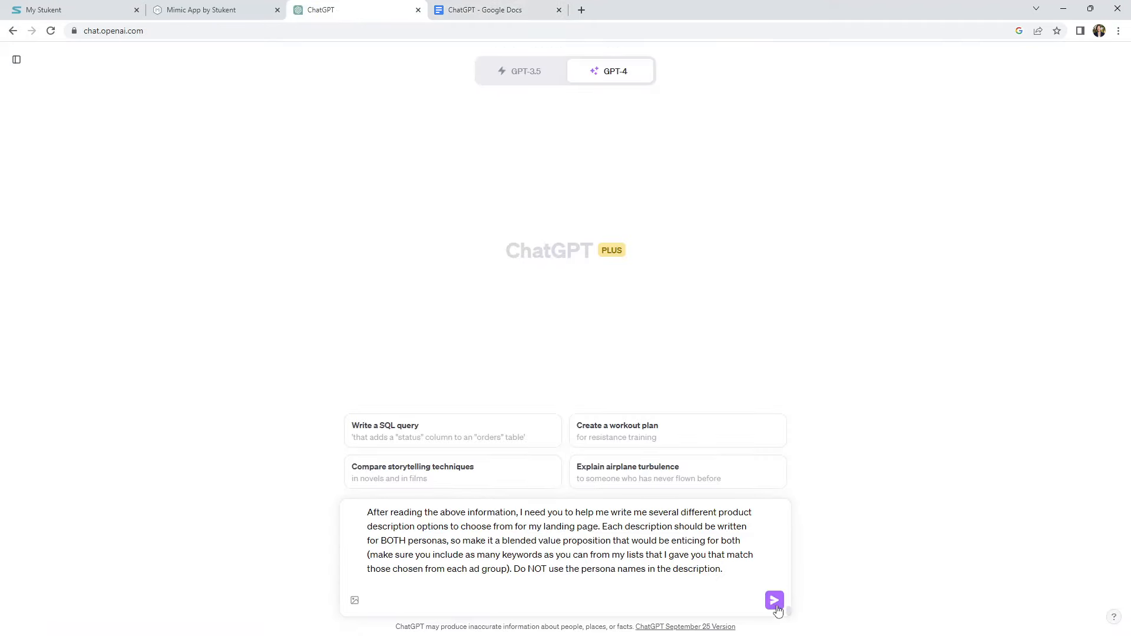
click(774, 600)
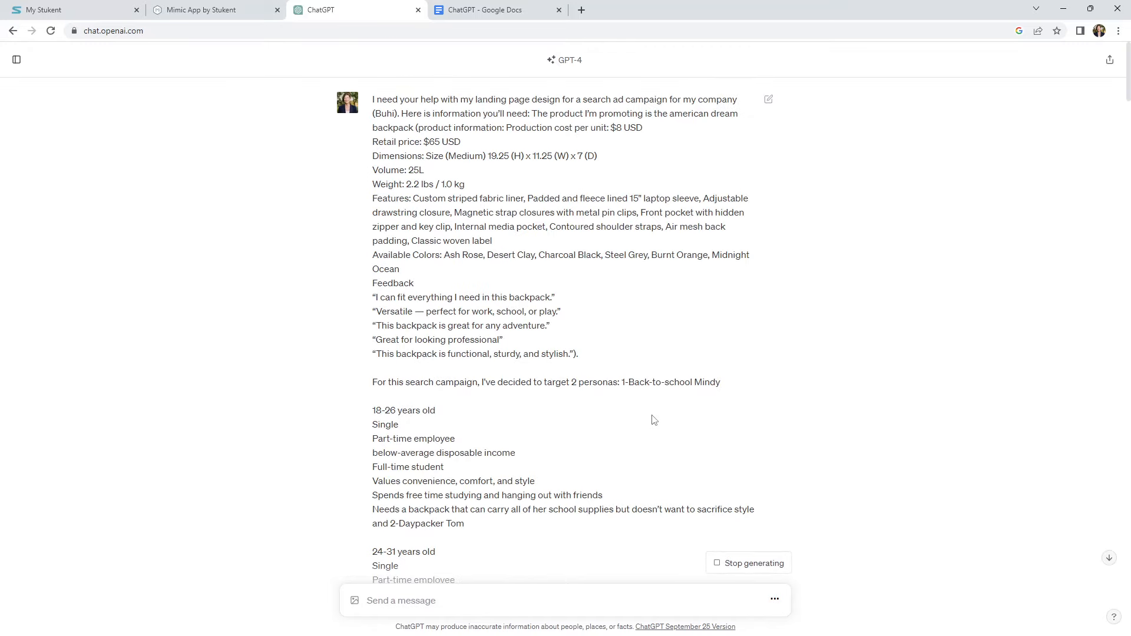
scroll(693, 379, down, 20)
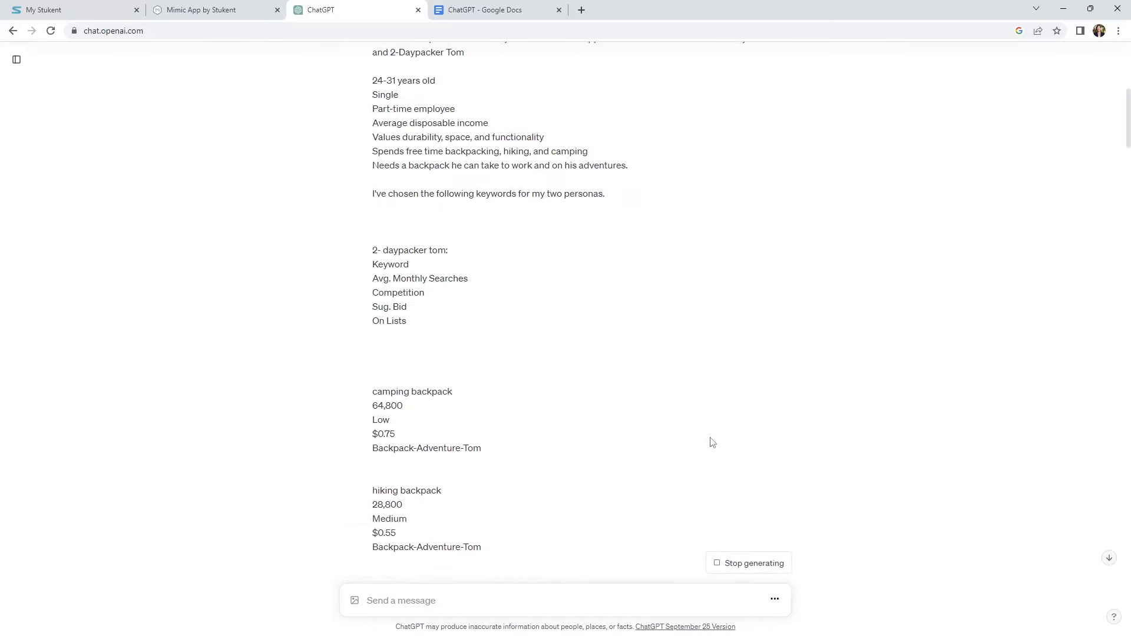
click(1110, 560)
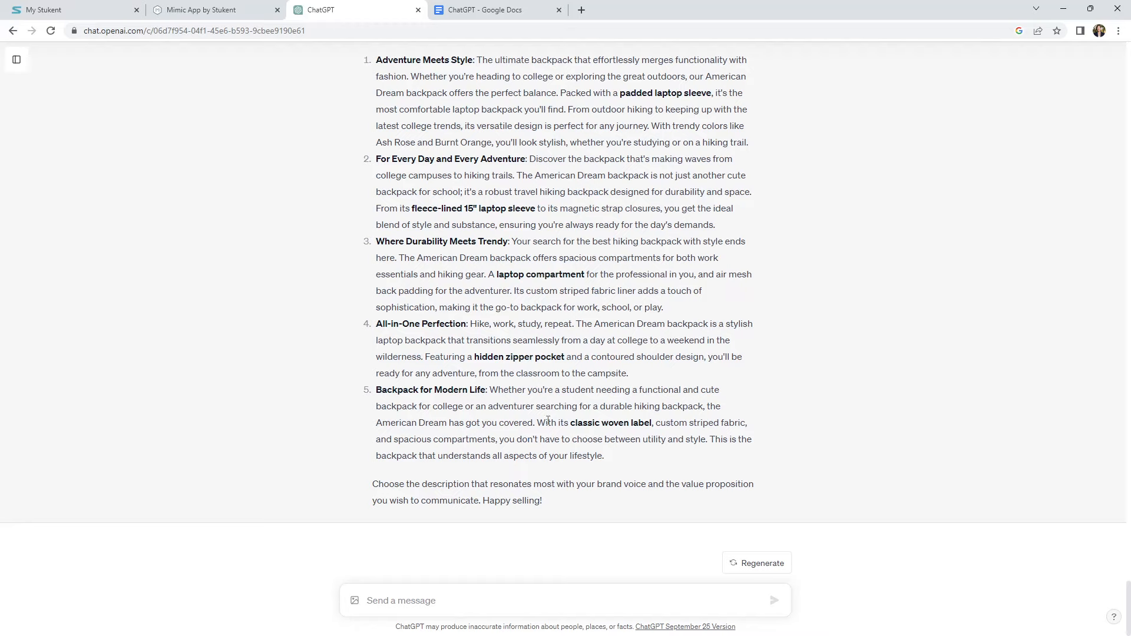
Look over the generated product descriptions and ask ChatGPT for additional options with "give me more ideas please"
drag(499, 390, 494, 433)
click(598, 437)
scroll(658, 467, up, 2)
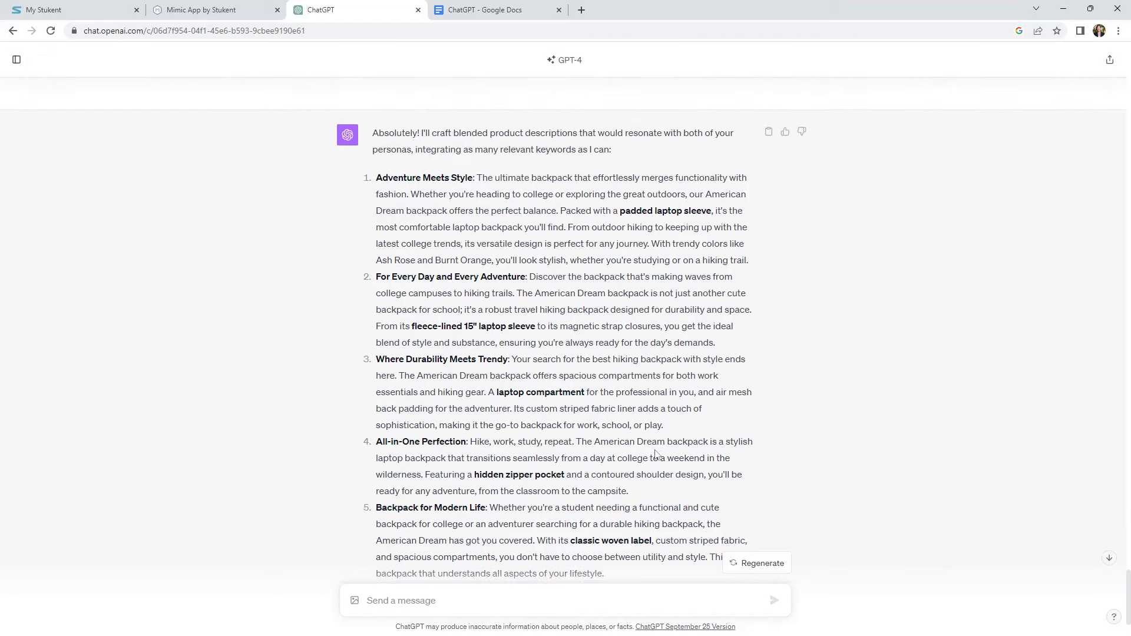
text(giv eme)
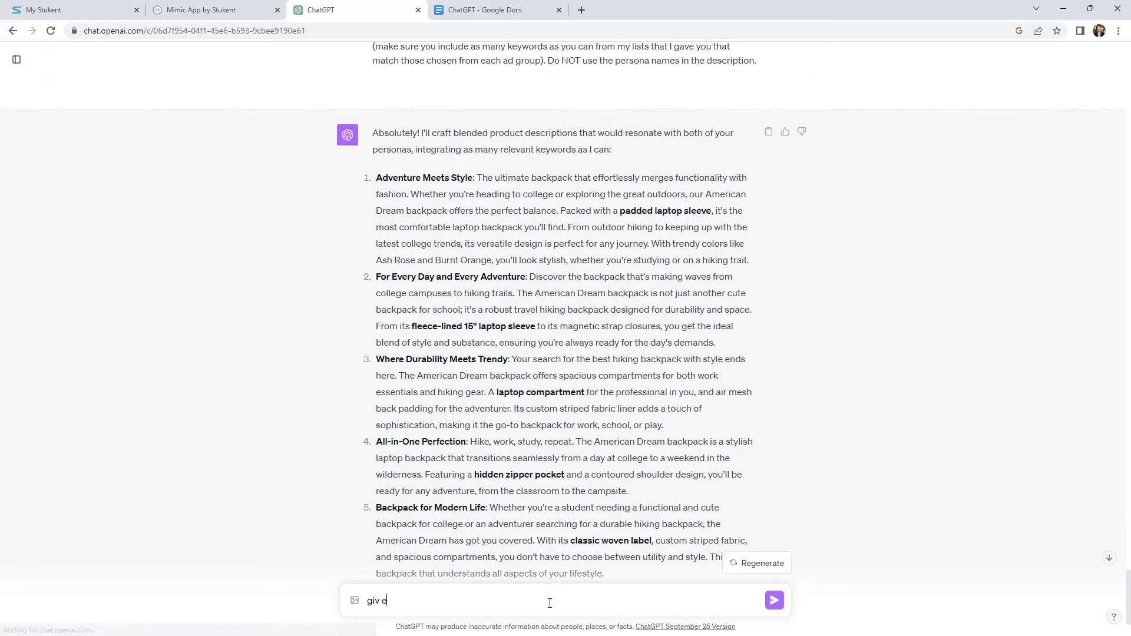
key(BackSpace)
key(BackSpace)
key(BackSpace)
key(BackSpace)
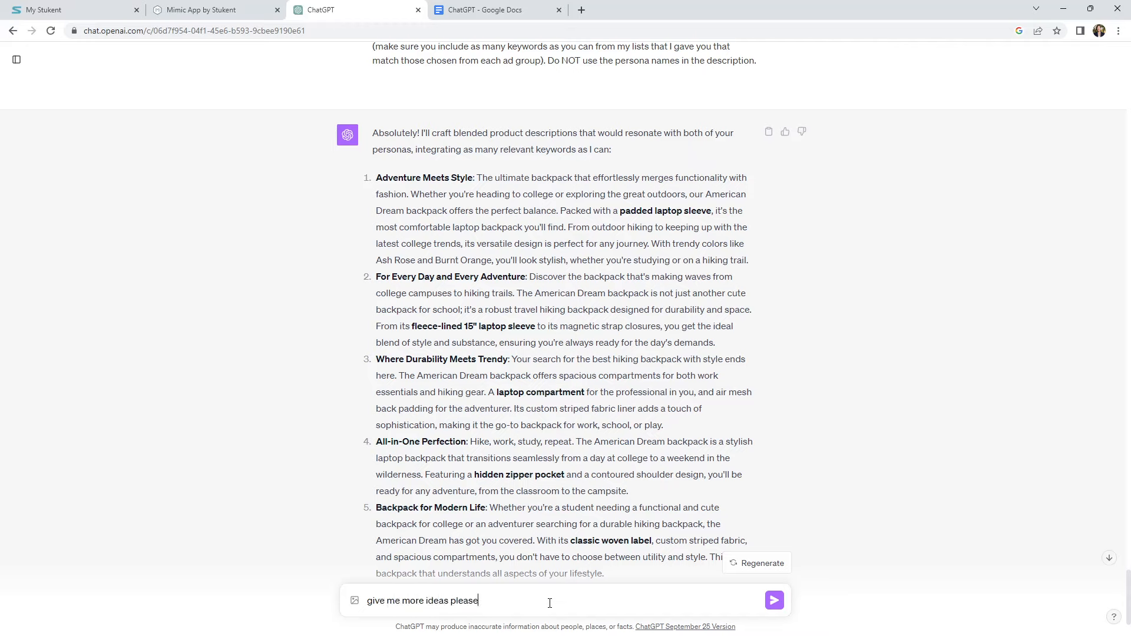
key(Return)
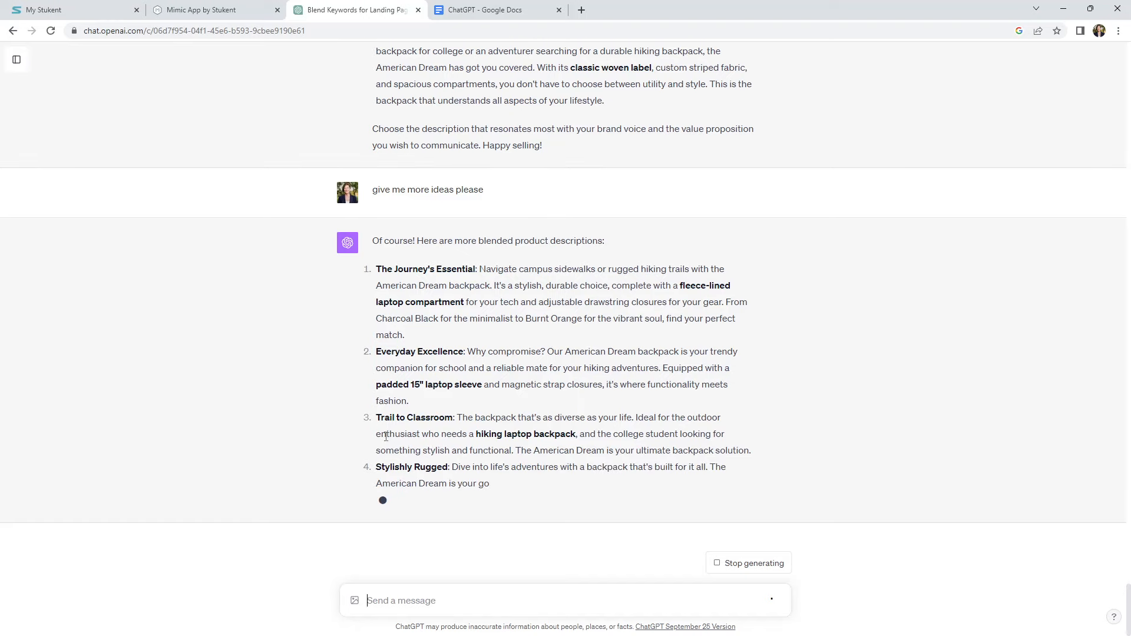
Return to the simulation's landing page and enter a product description beginning "Experience the fusion of style and functionality with the American Dream Backpack."
scroll(392, 437, up, 7)
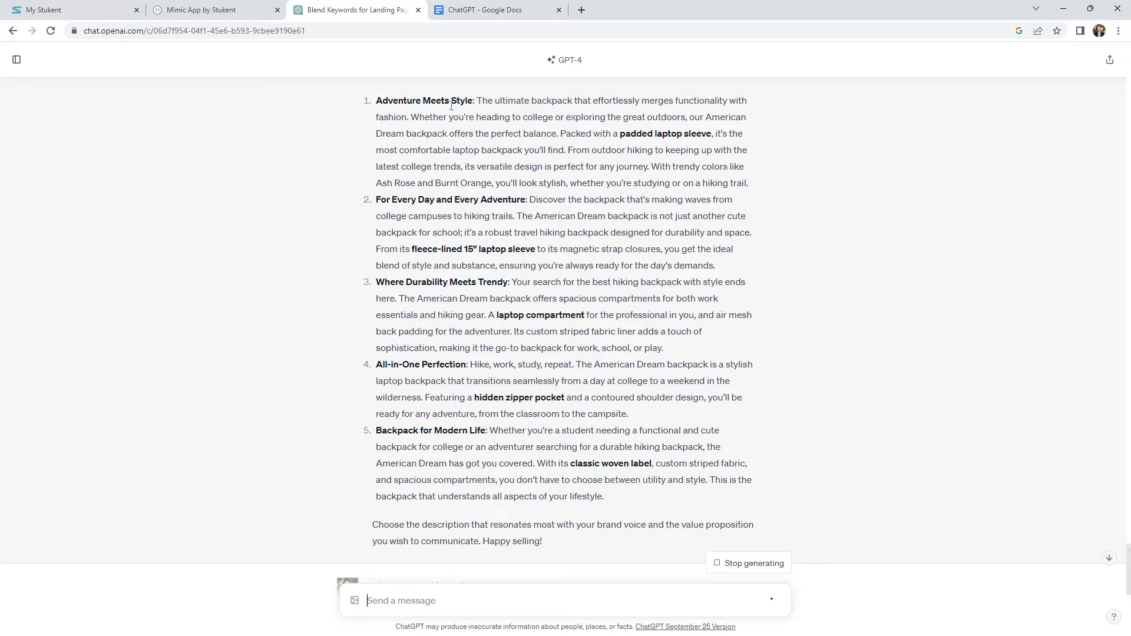
drag(478, 98, 523, 129)
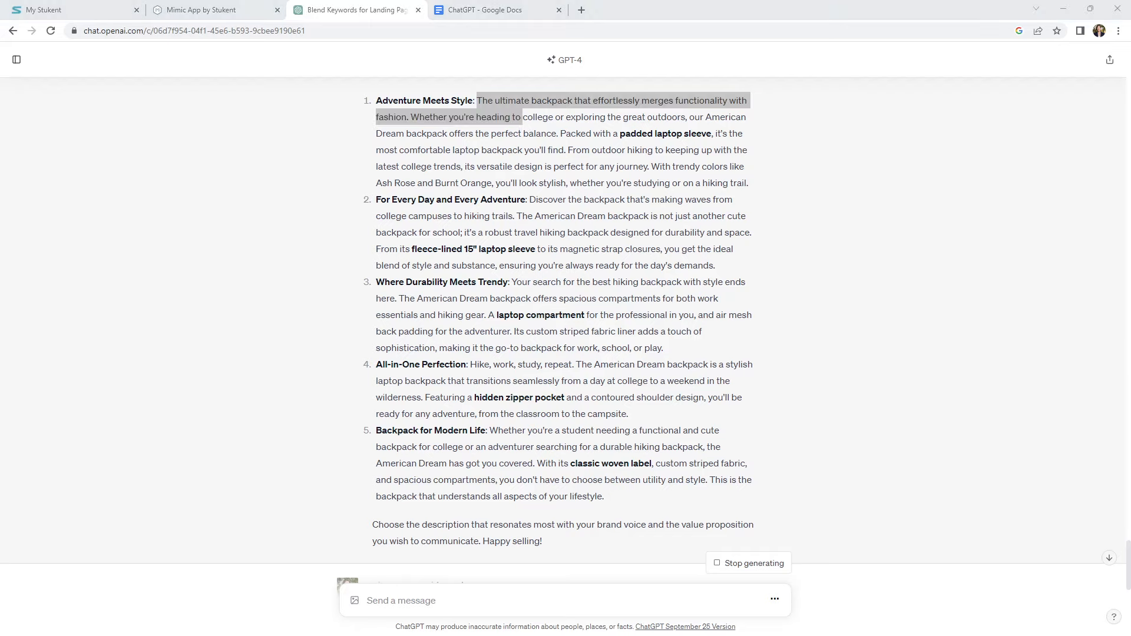
click(200, 10)
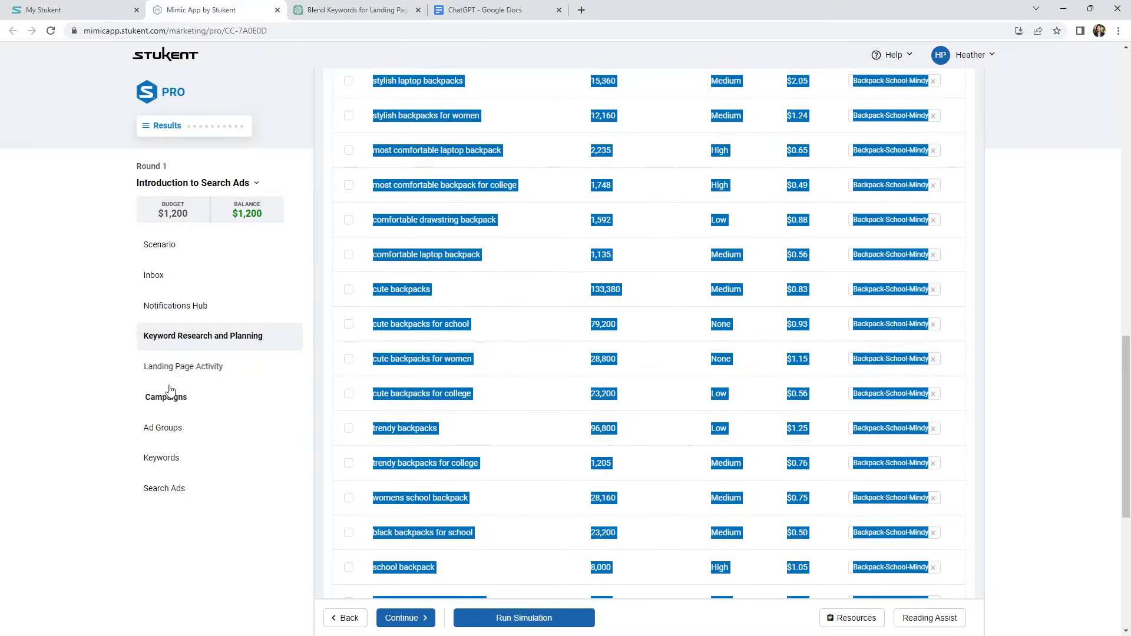
click(183, 366)
scroll(560, 418, down, 10)
click(700, 257)
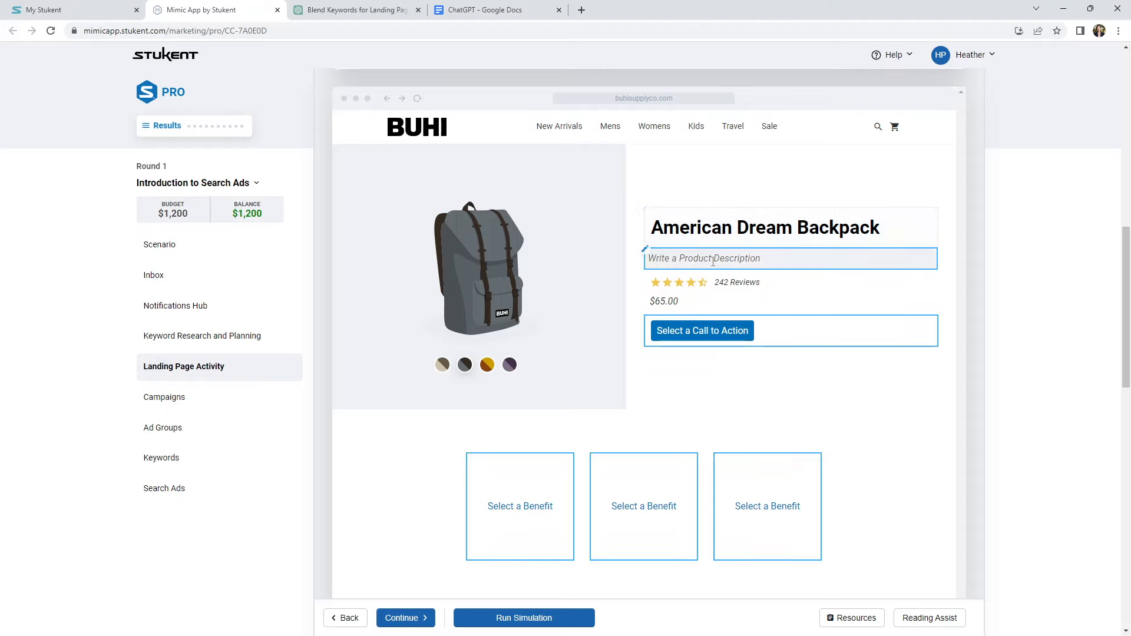
text(Experience the fusion of style and functionality with the American Dream Backpack. Designed for students, professionals, and adventurers, it offers space, durability, and a sleek design.)
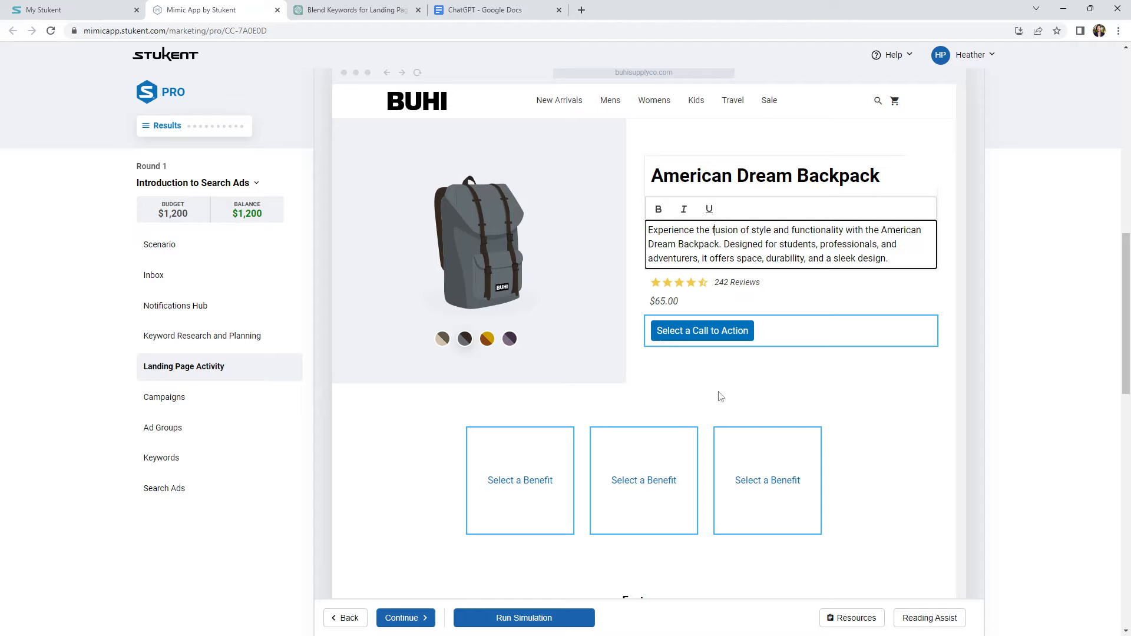
Set the landing page's call to action to "Add to Cart"
click(717, 331)
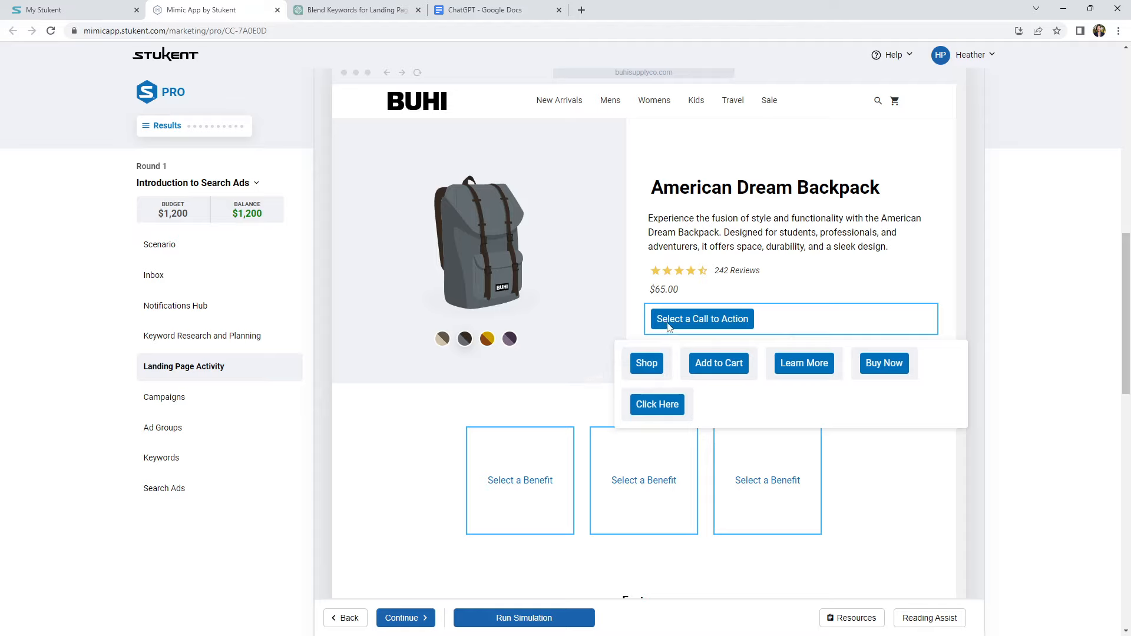
click(716, 362)
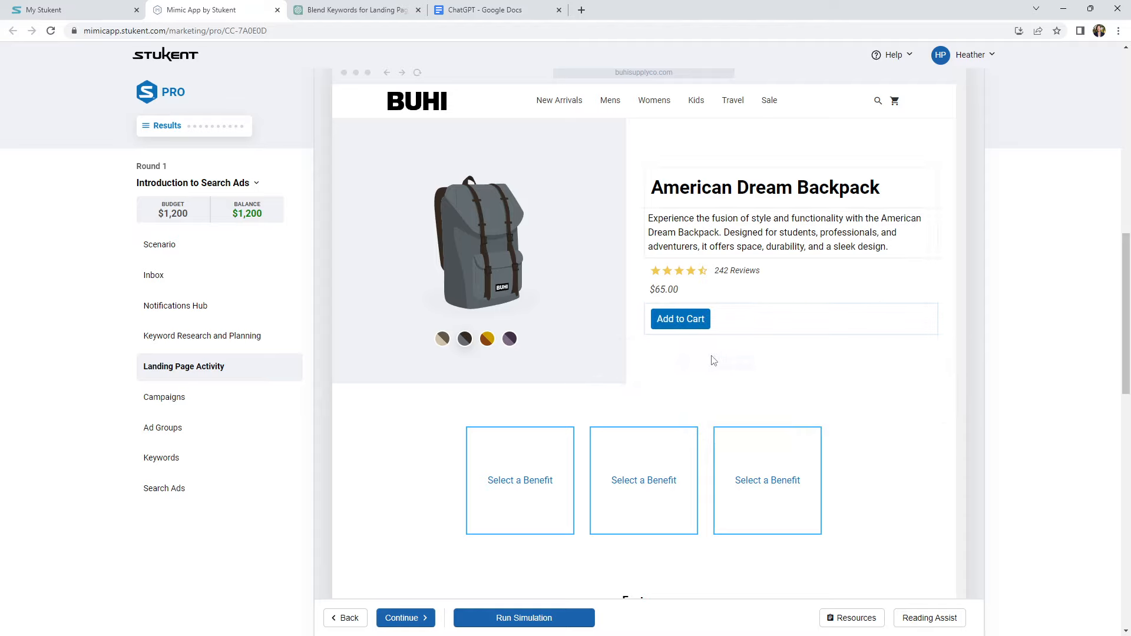
click(700, 326)
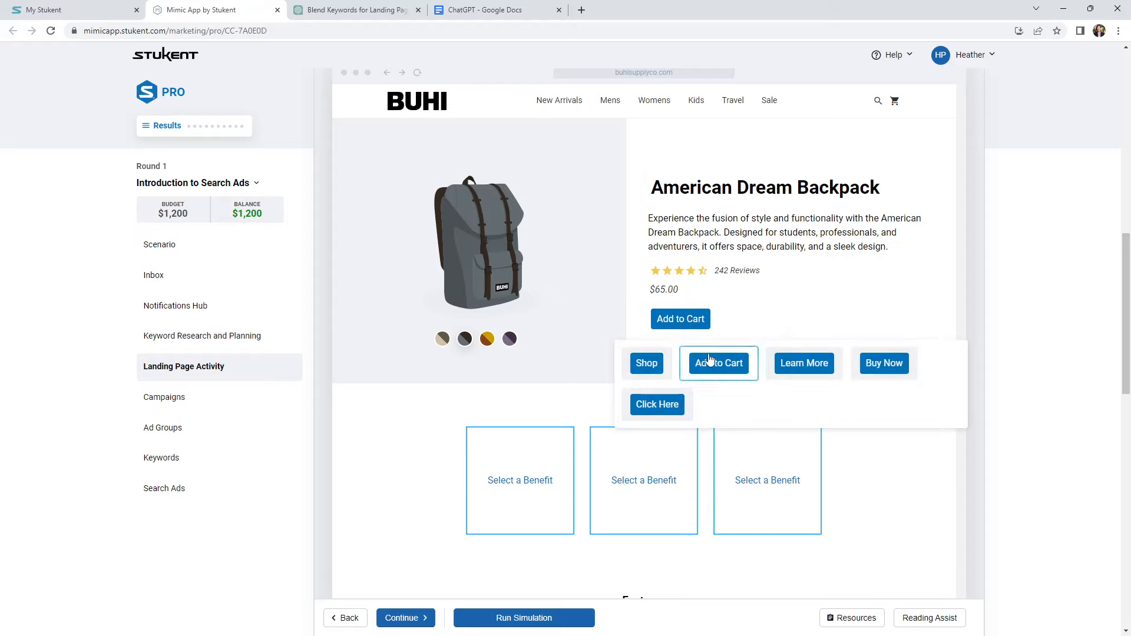
click(916, 477)
scroll(589, 442, down, 4)
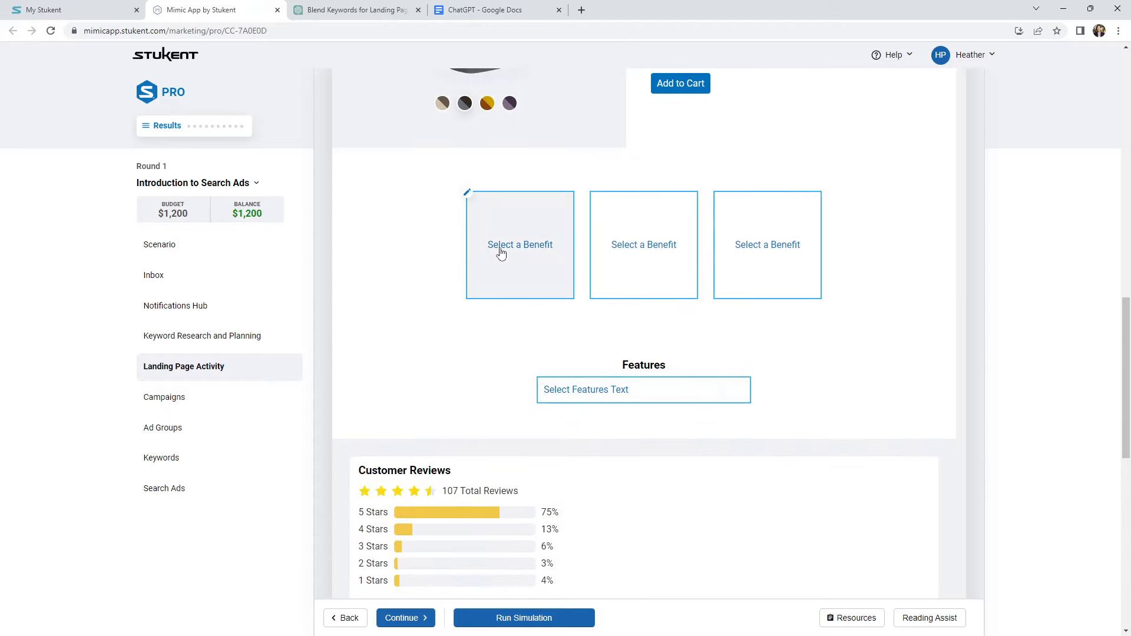
Set the first benefit to "Free Shipping" and the second benefit to "The Perfect Adventure Bag"
click(502, 252)
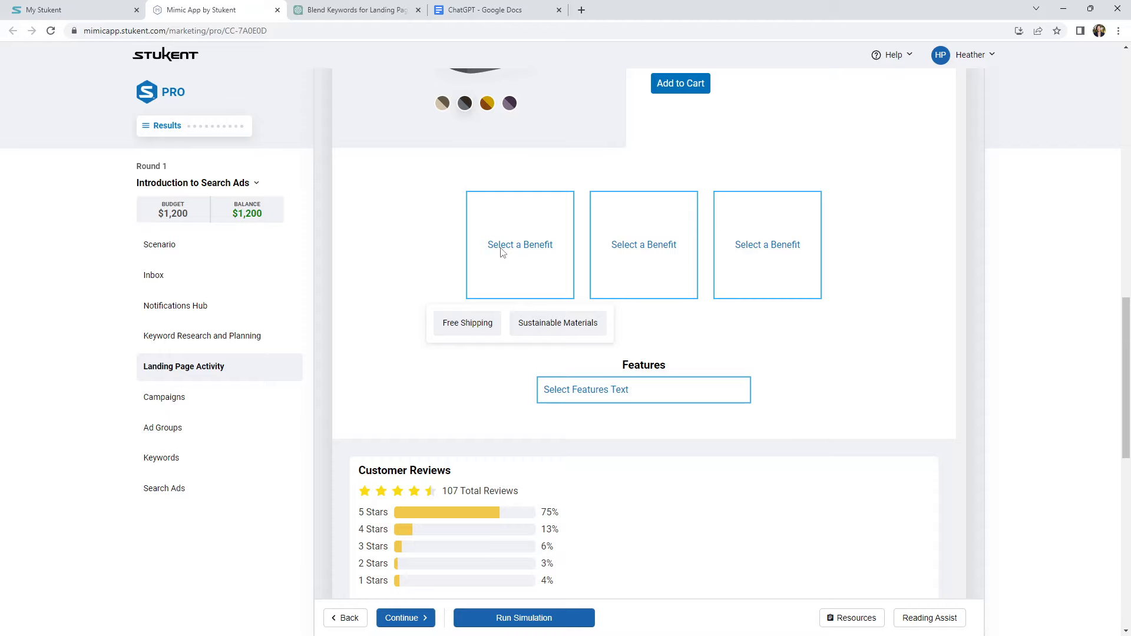
click(453, 333)
click(629, 255)
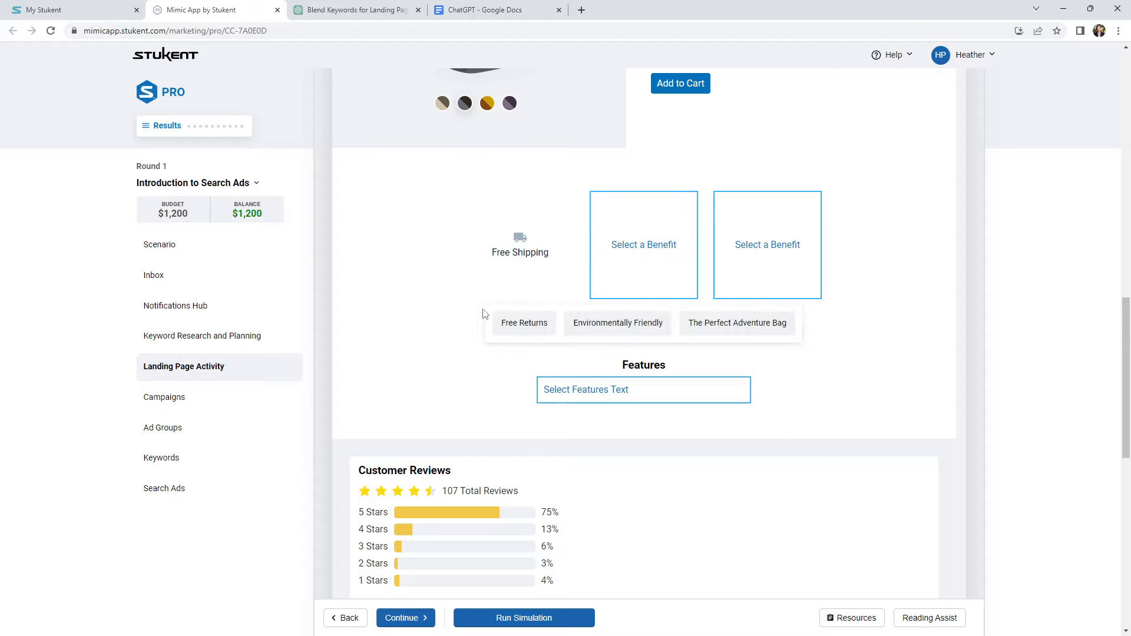
click(781, 334)
Check the two target customer profiles in the simulation's resources and set the third benefit to "Space for all the essentials"
click(769, 235)
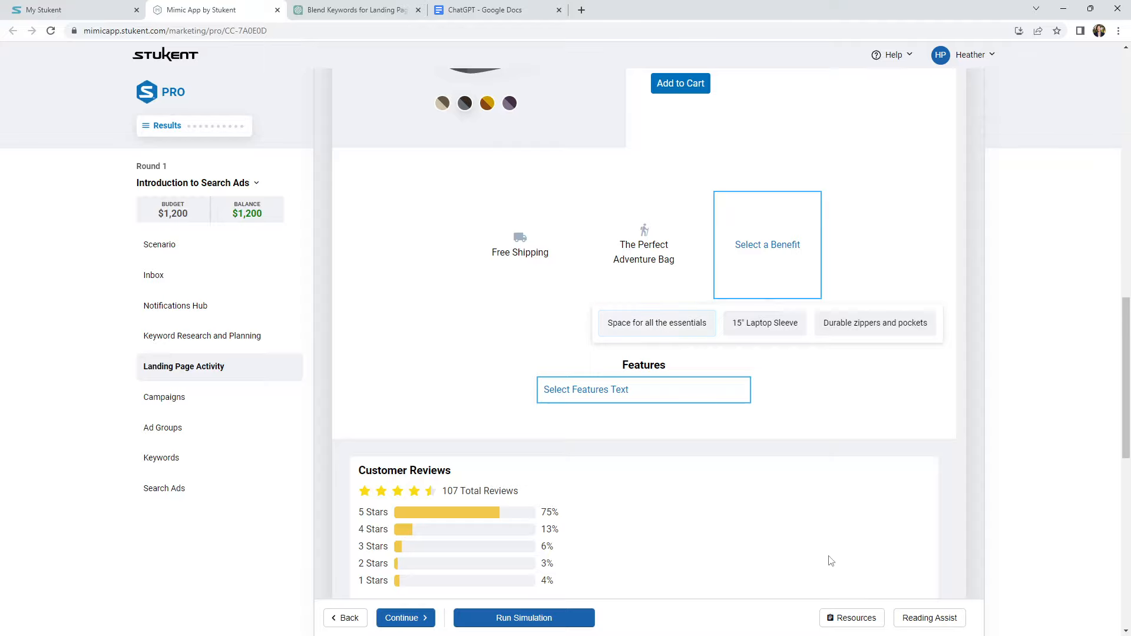
click(854, 617)
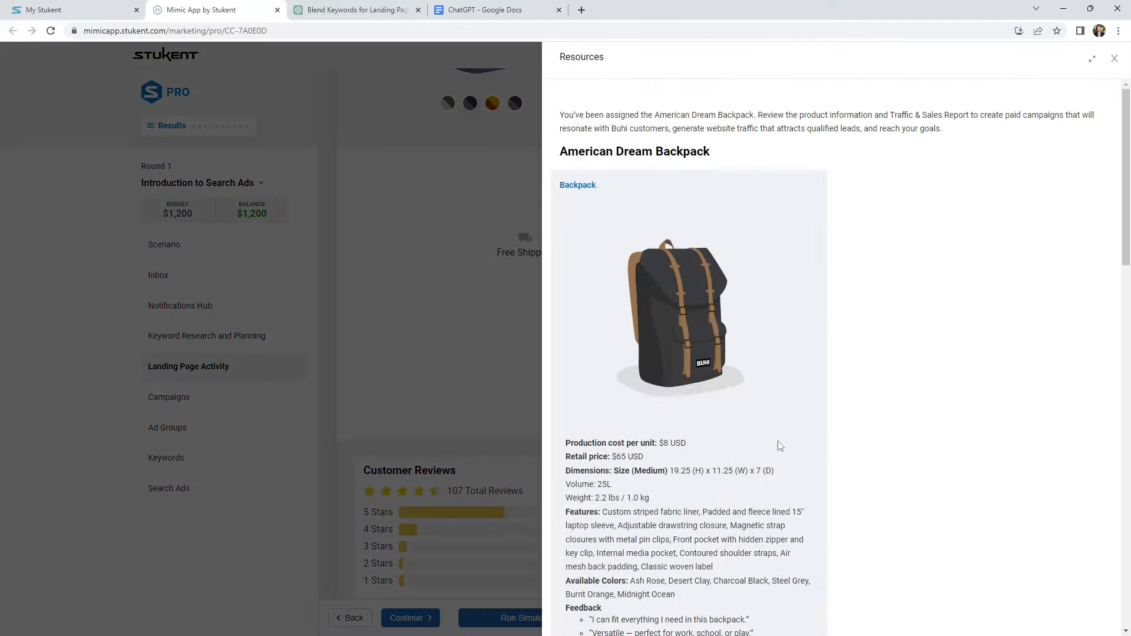
scroll(778, 447, down, 10)
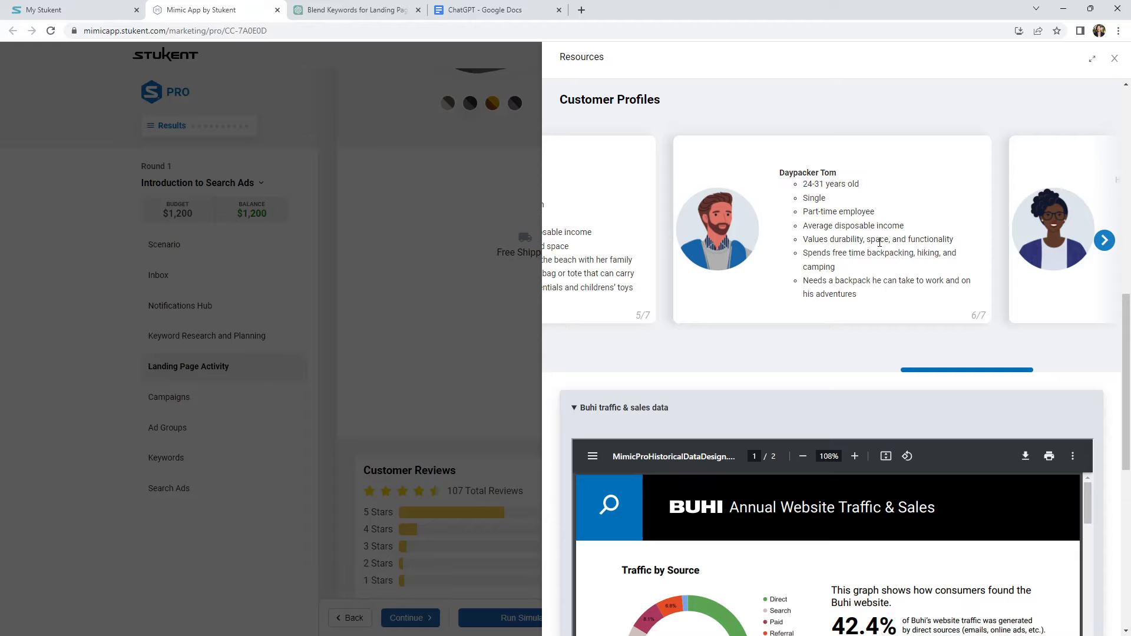
drag(931, 374, 560, 375)
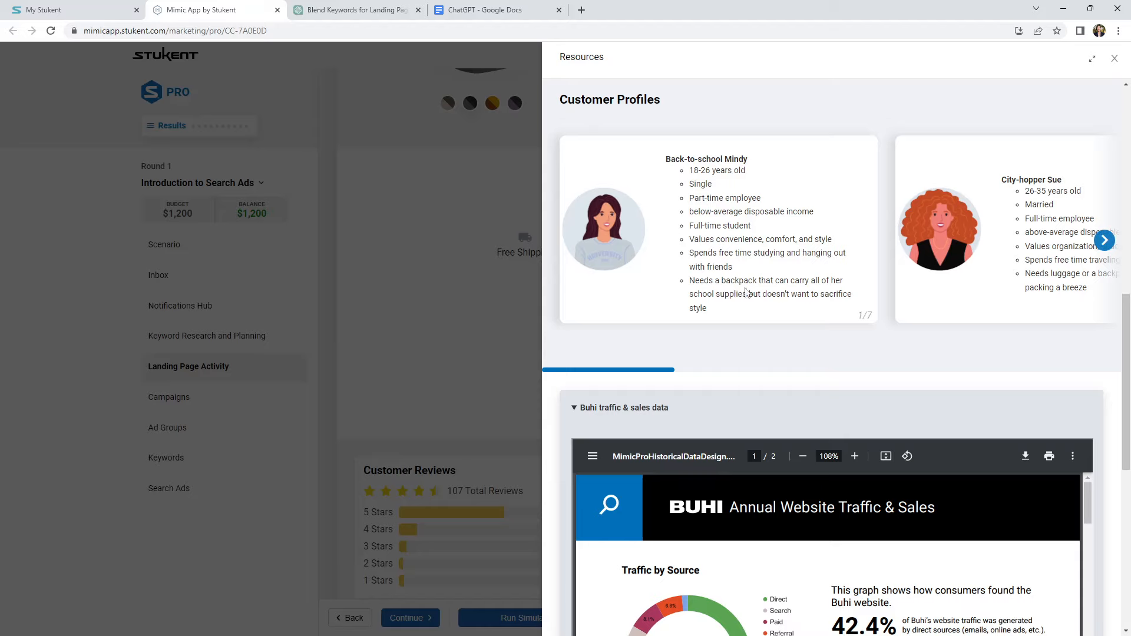
click(450, 352)
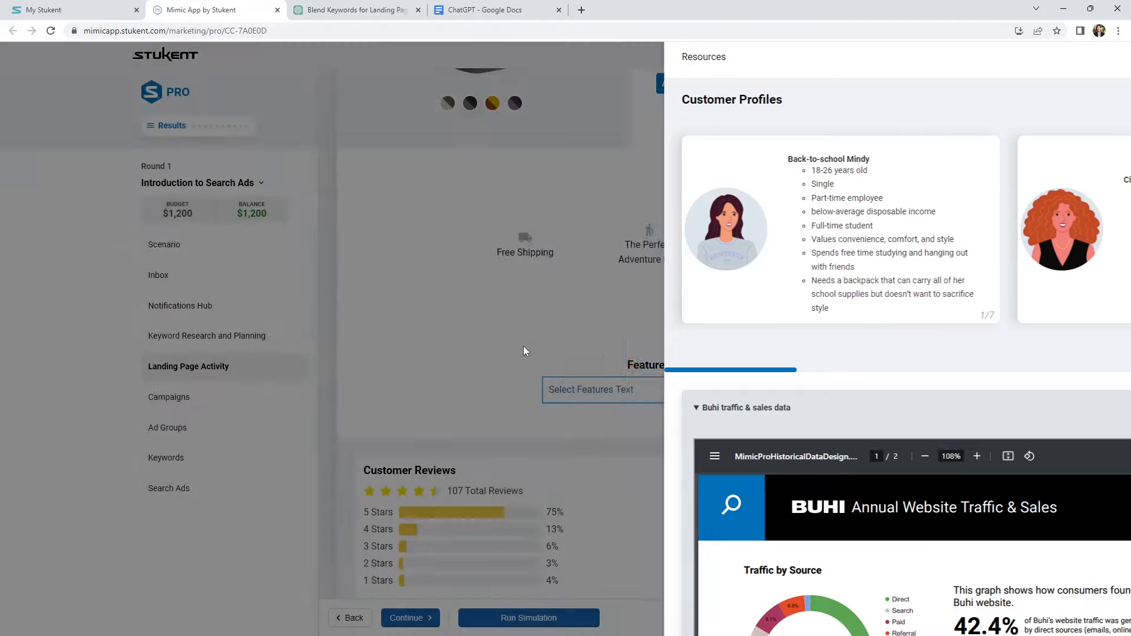
click(717, 266)
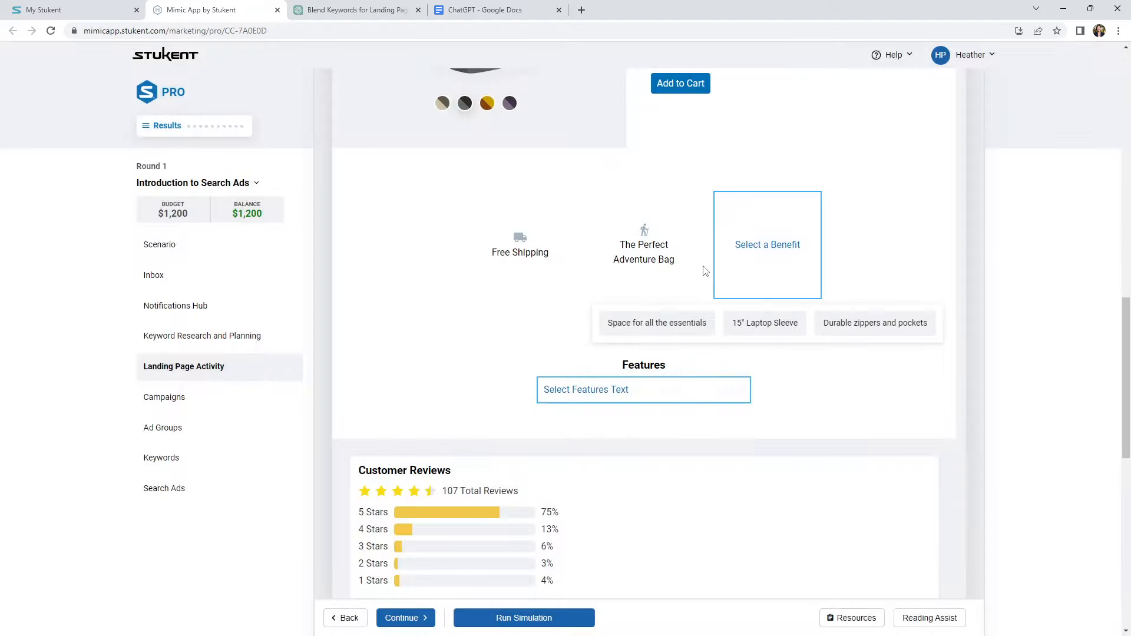
click(653, 327)
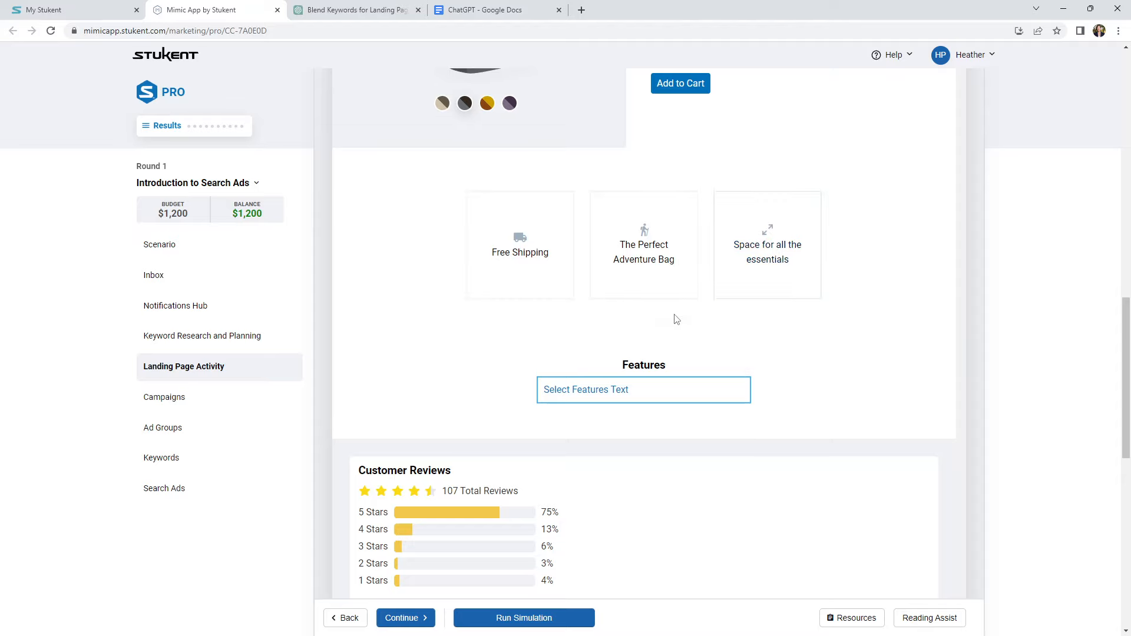
Fill the Features section with the option listing comfortable straps, spacious design, durable materials, waterproof protection, padded laptop sleeve and quality accessories
click(621, 392)
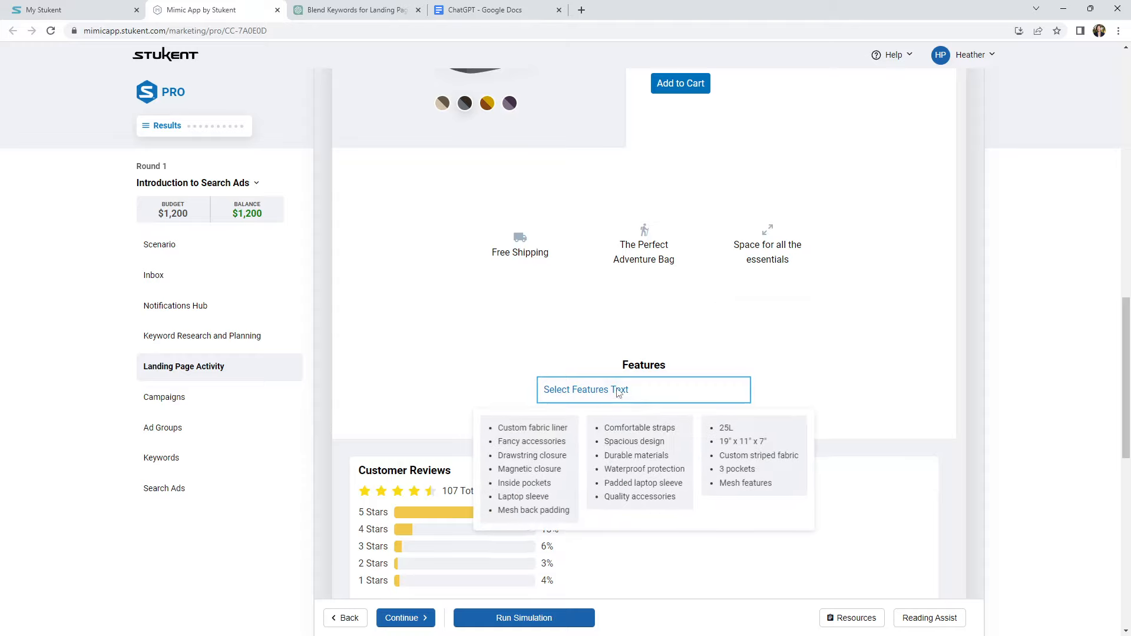
scroll(577, 348, down, 1)
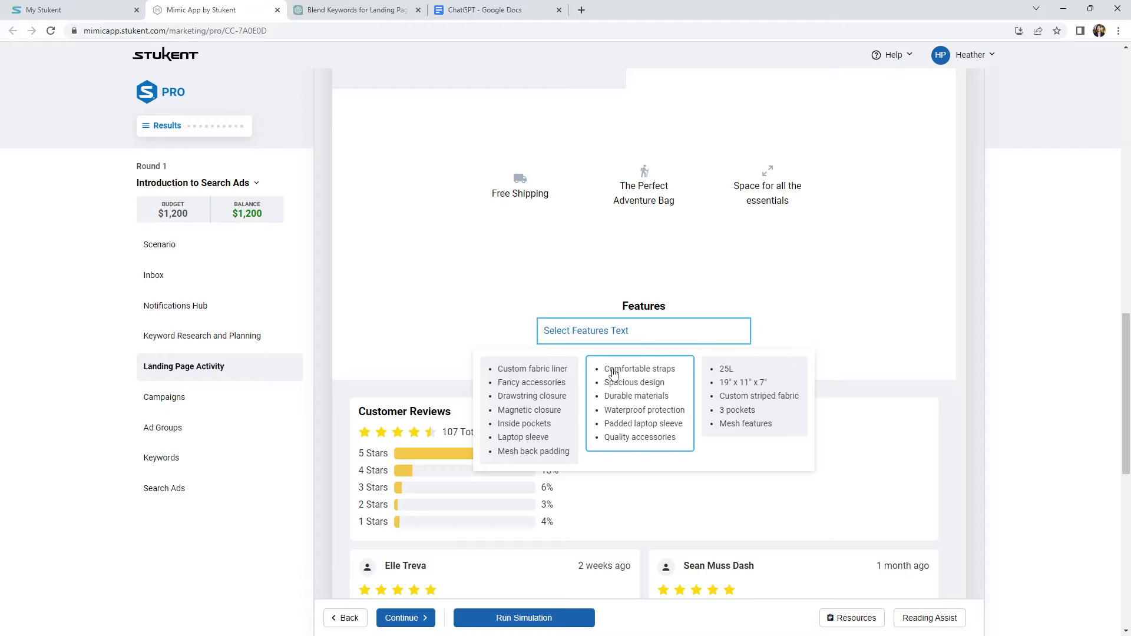
click(647, 412)
Review the customer reviews below the features, then check the landing page's title, meta description and search preview
scroll(642, 356, down, 5)
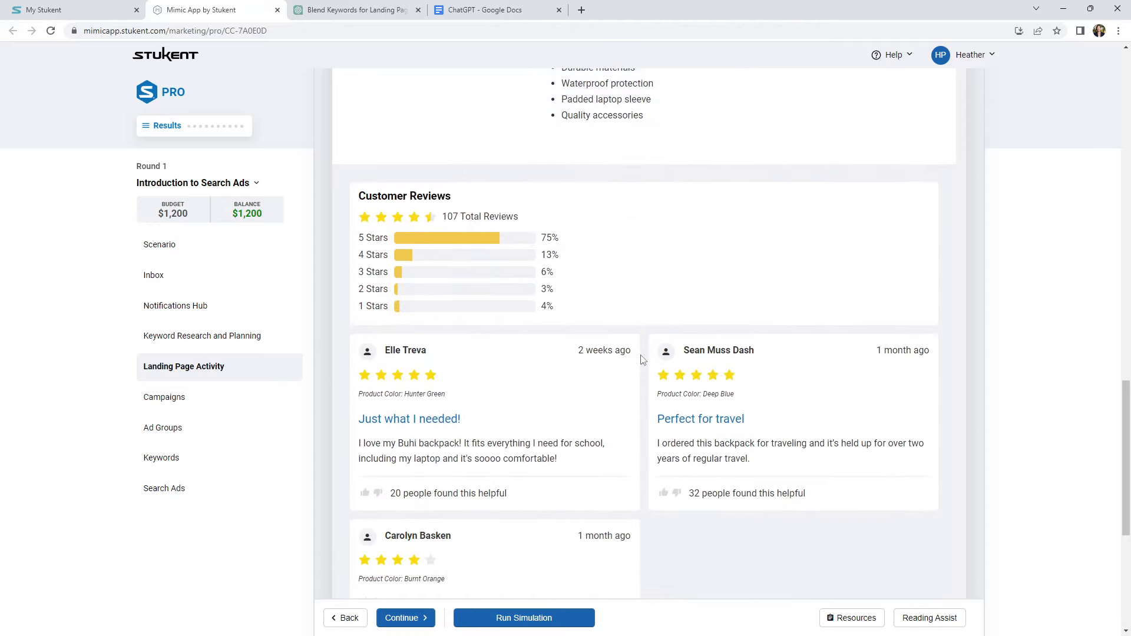
scroll(589, 353, down, 3)
drag(374, 266, 469, 269)
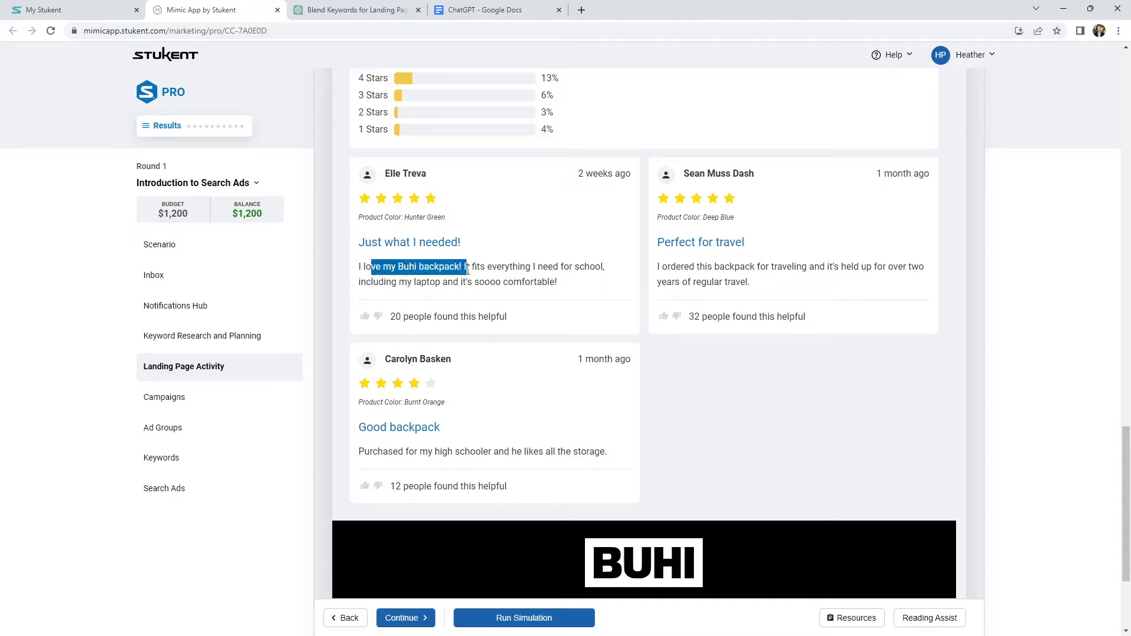
click(433, 267)
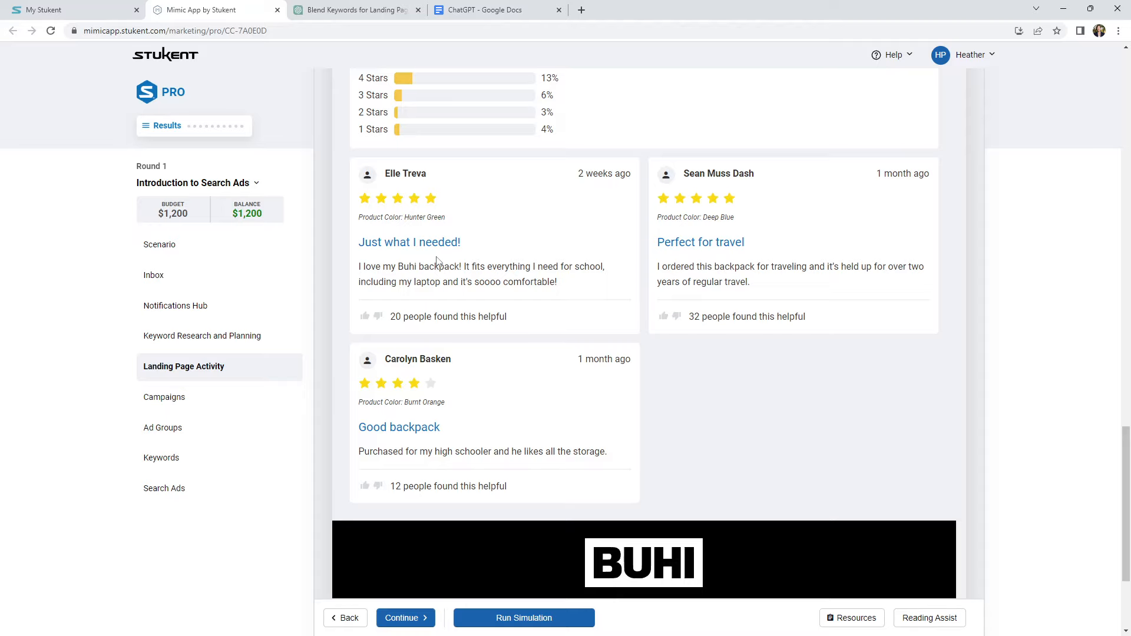
scroll(797, 408, up, 20)
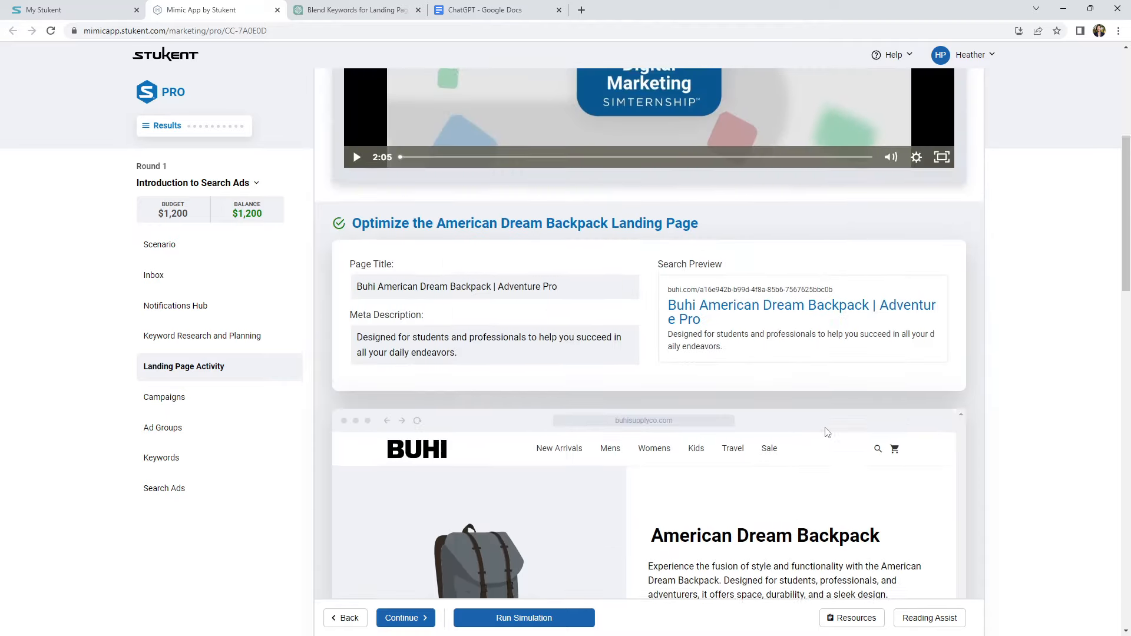
Look over the optimized landing page down to its features, then go to the simulation's Campaigns section
scroll(827, 432, up, 2)
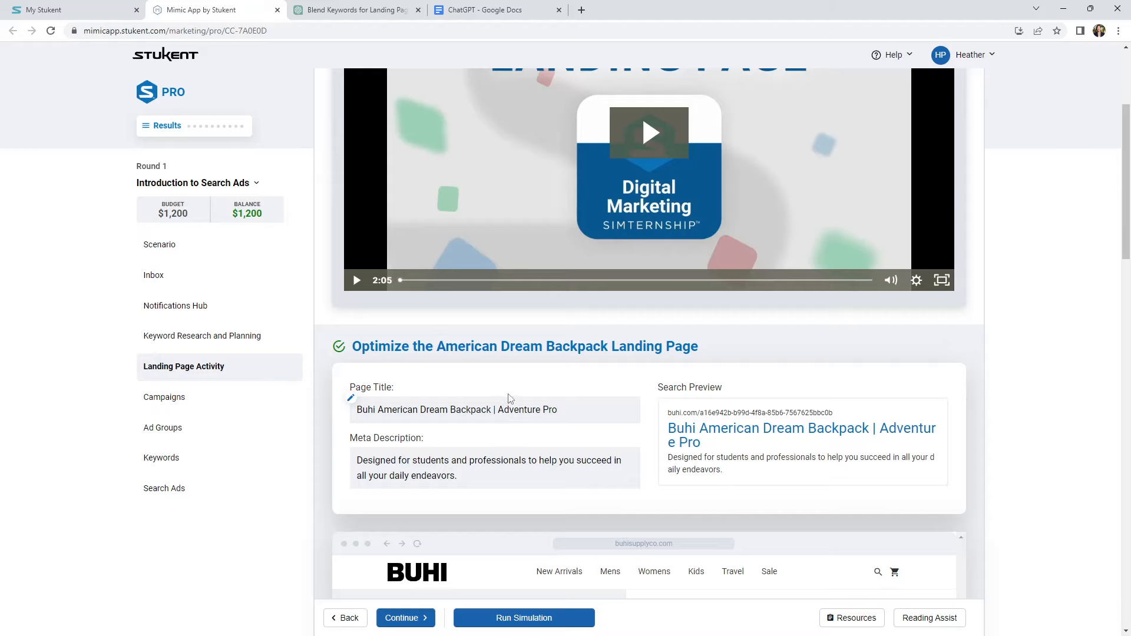
scroll(511, 399, down, 4)
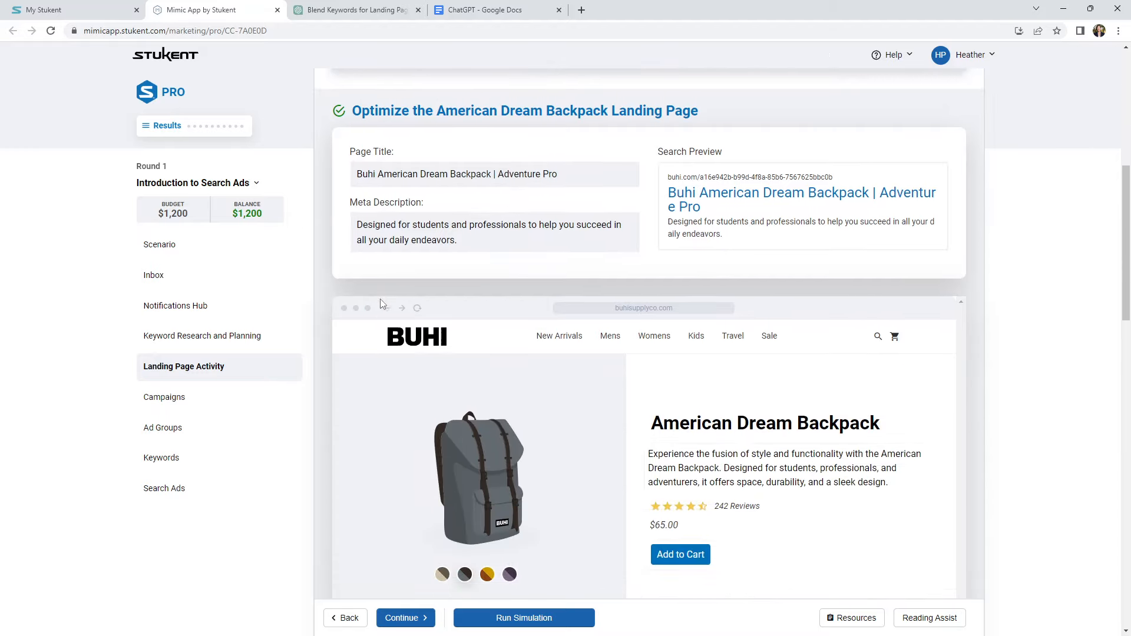
scroll(382, 302, down, 4)
scroll(700, 375, down, 1)
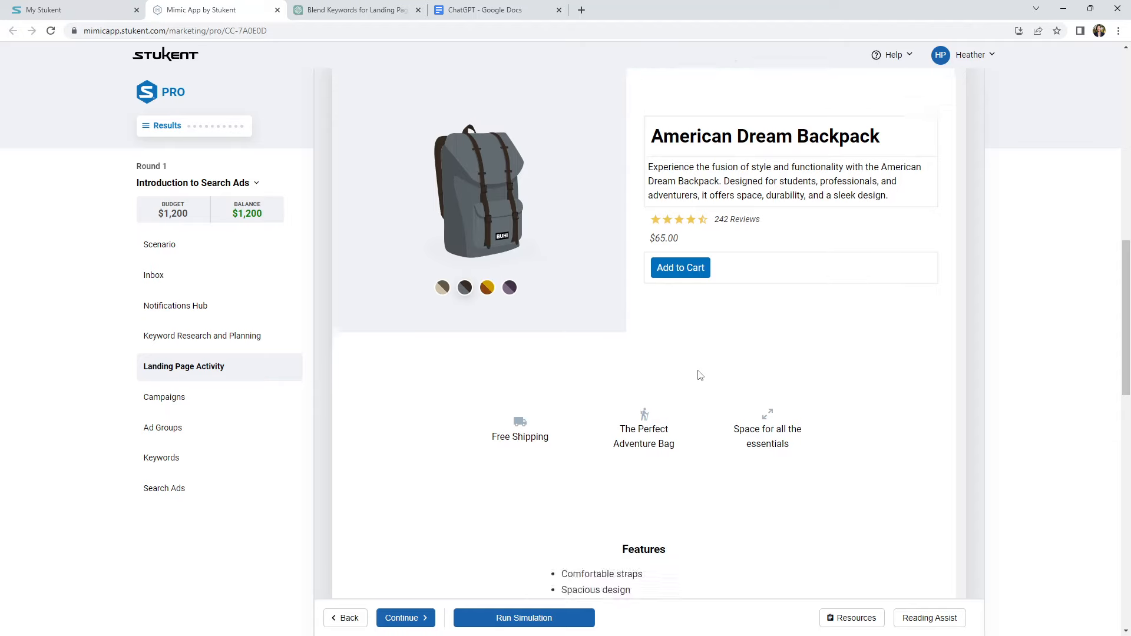
click(213, 405)
scroll(754, 545, down, 2)
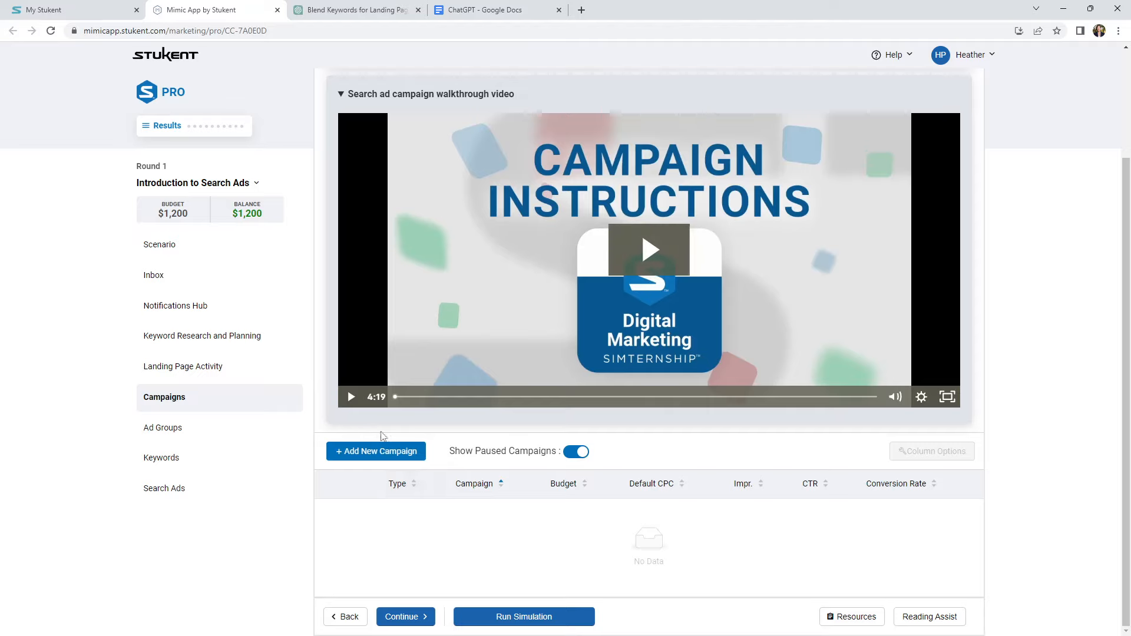
Create a new search ads campaign with the goal "Website traffic" and the name "Backpack-Search"
click(398, 459)
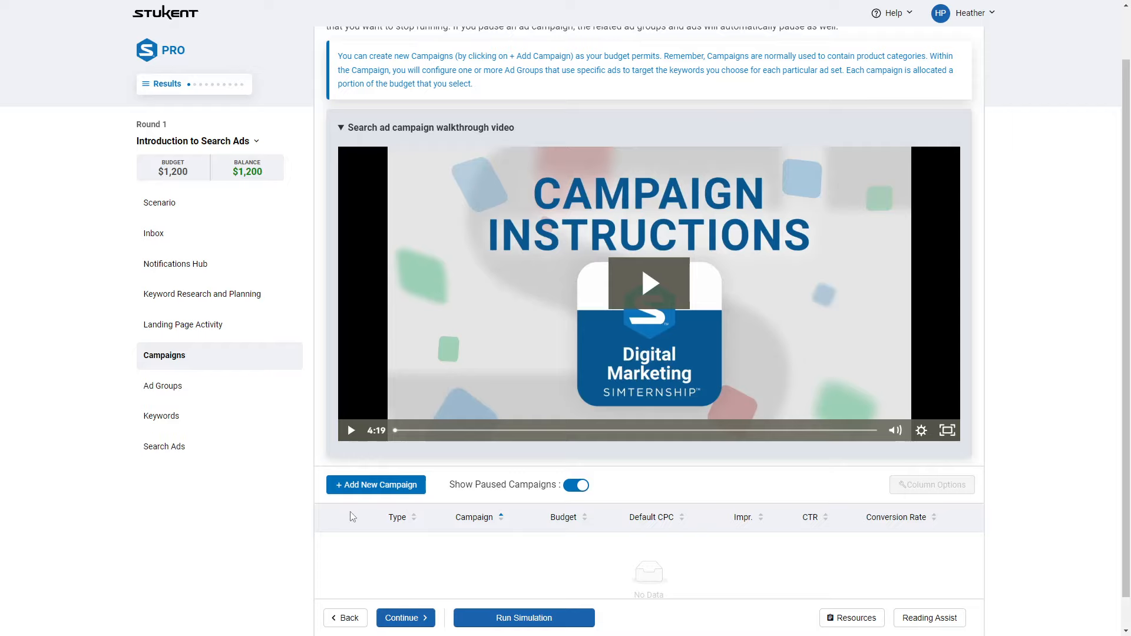
scroll(368, 489, down, 1)
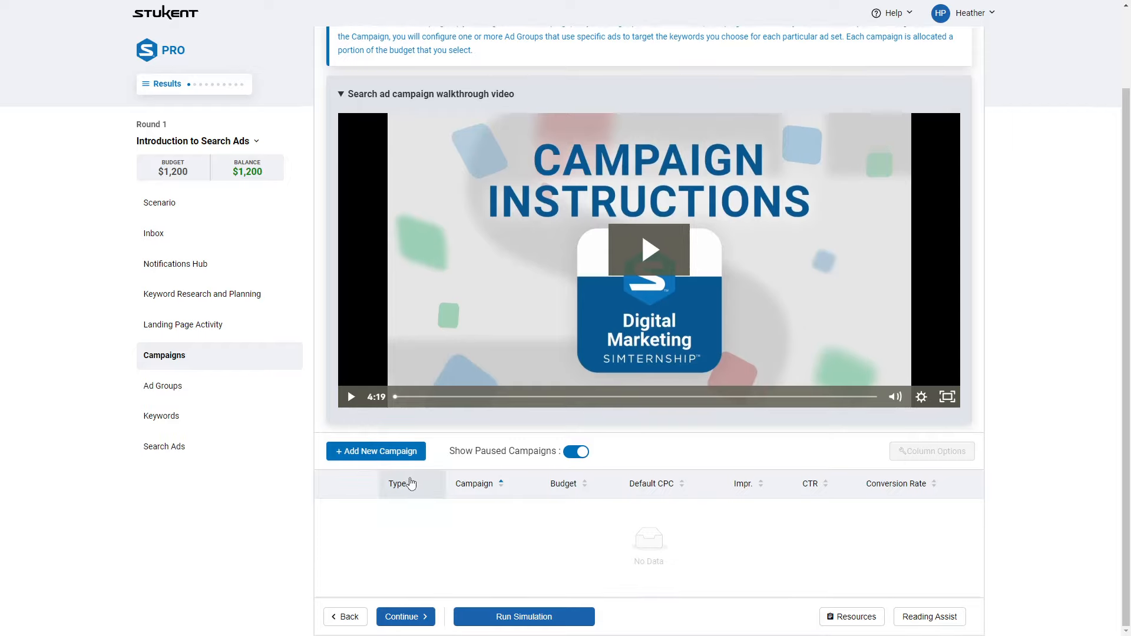
click(366, 455)
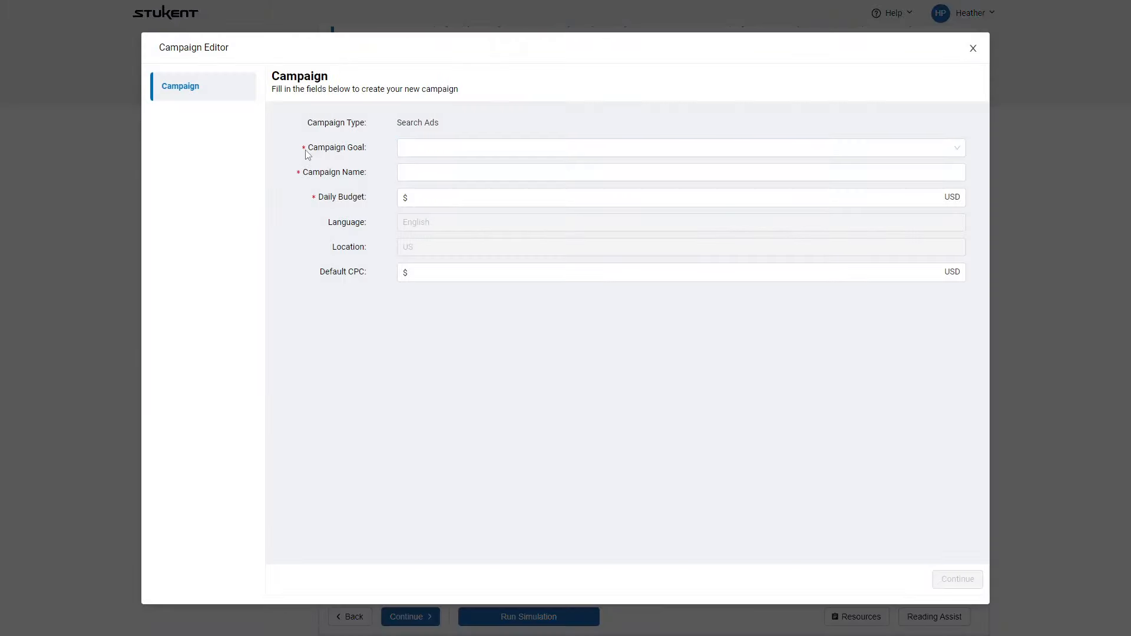
click(425, 154)
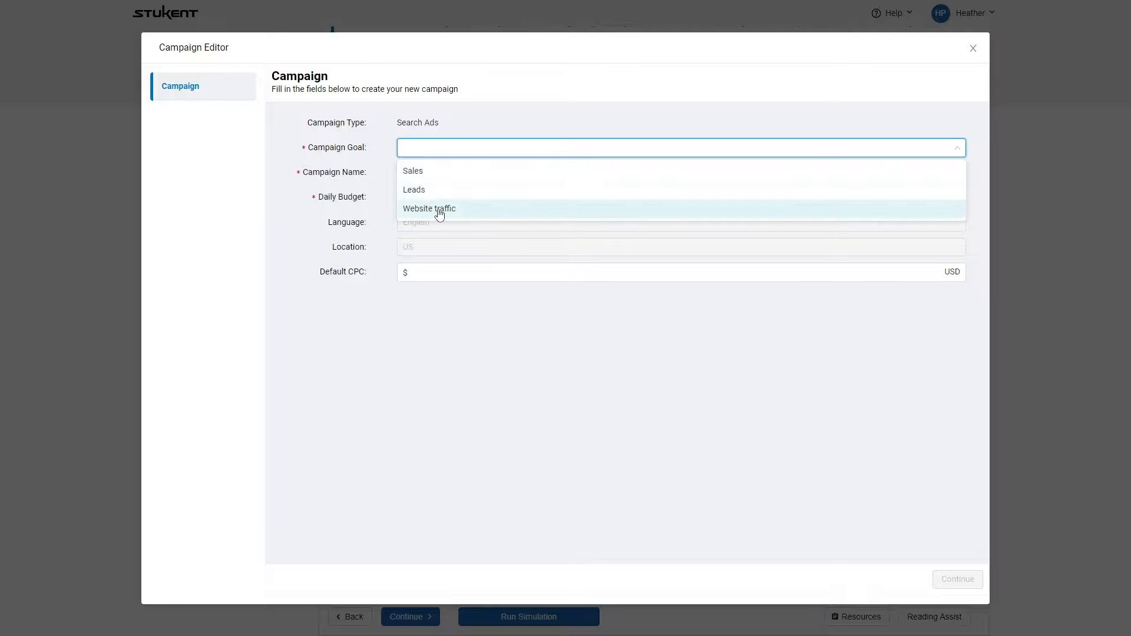
click(485, 210)
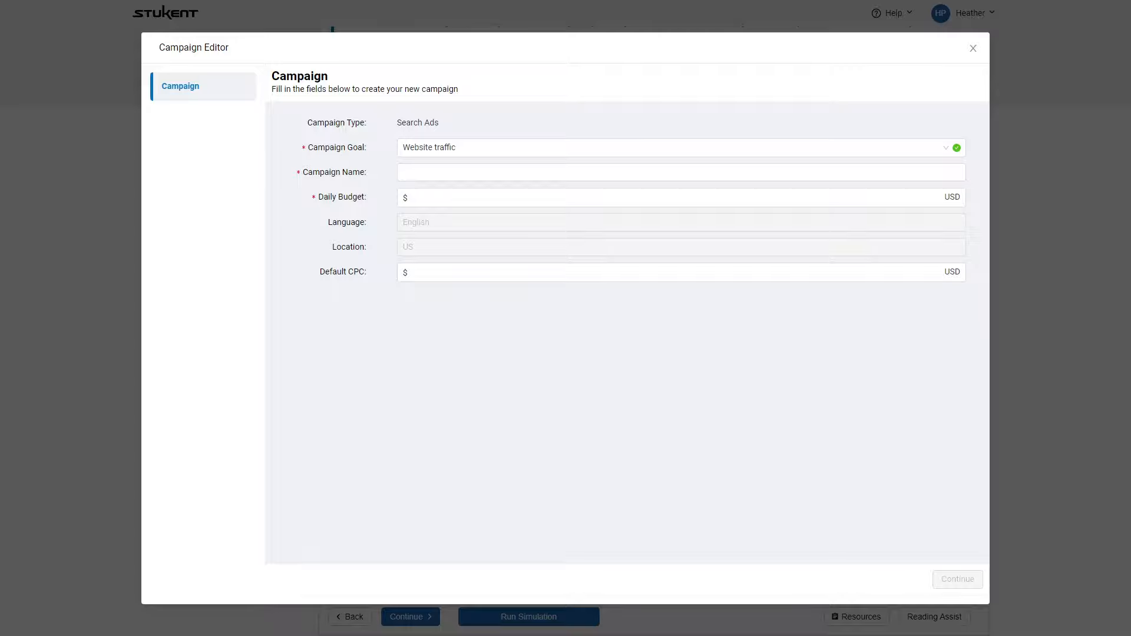
click(608, 178)
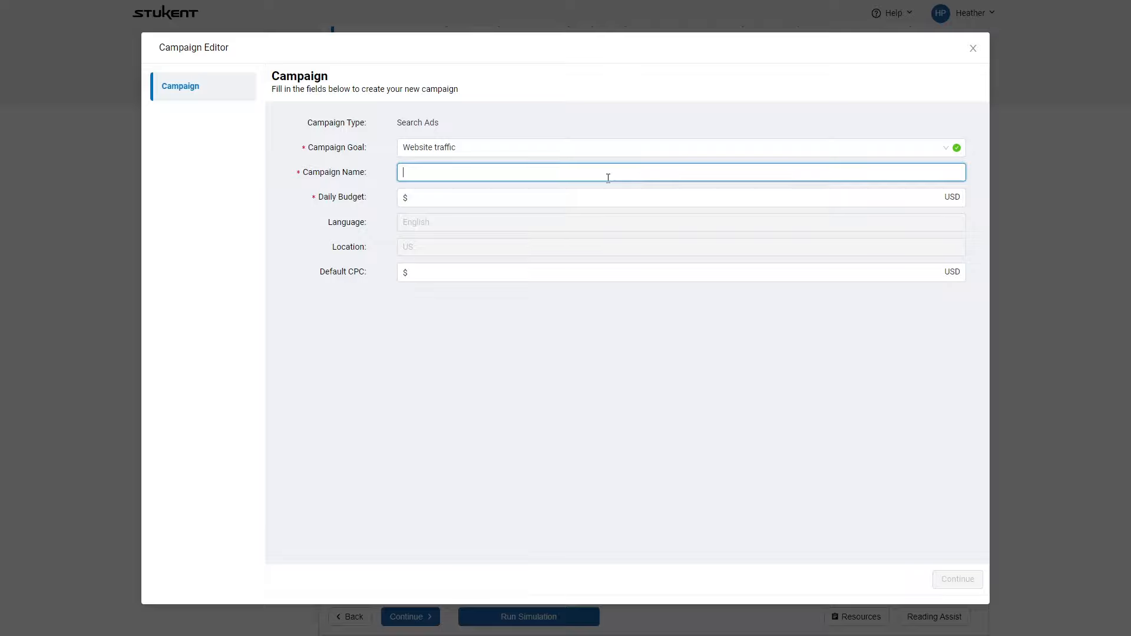
text(Backpack-Search)
Set the campaign's daily budget to $40 and its default CPC to $1
click(491, 201)
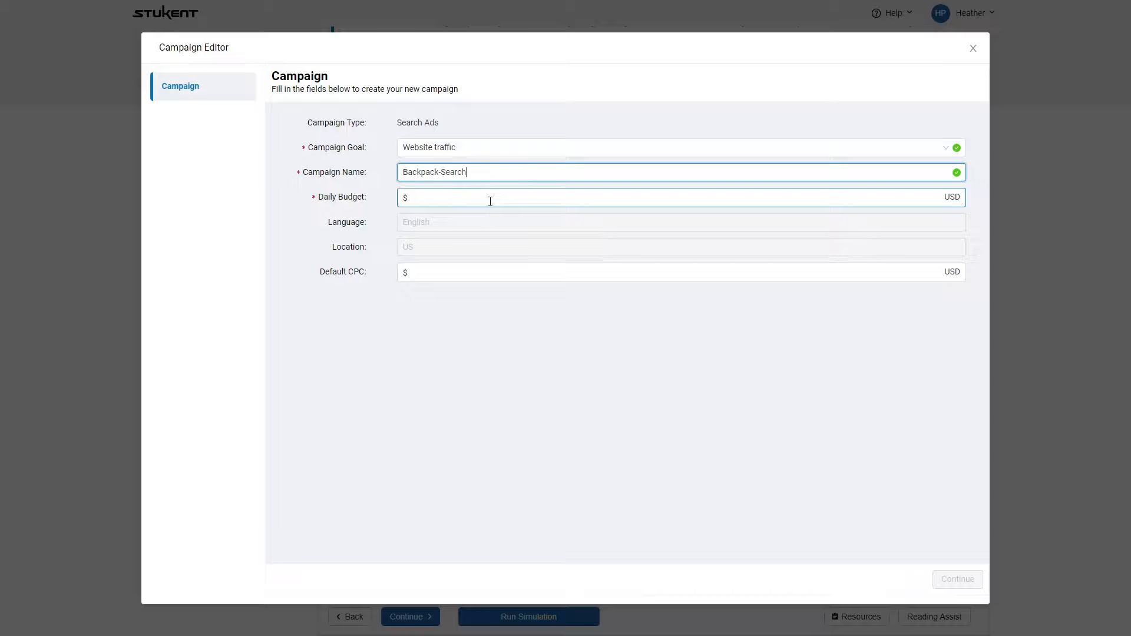
click(466, 197)
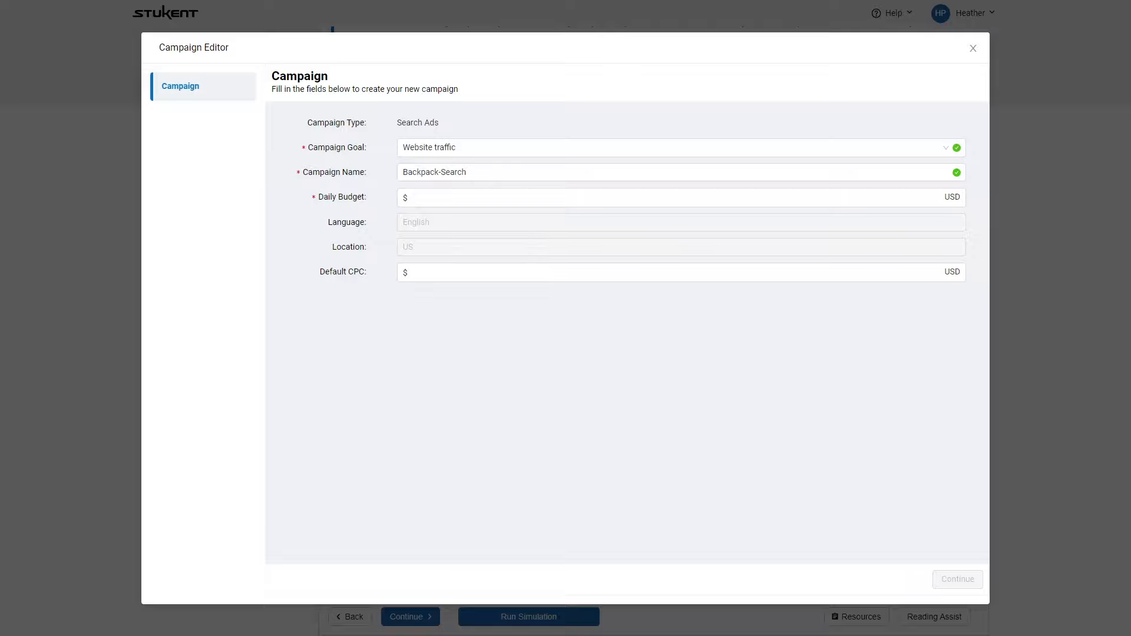
click(549, 199)
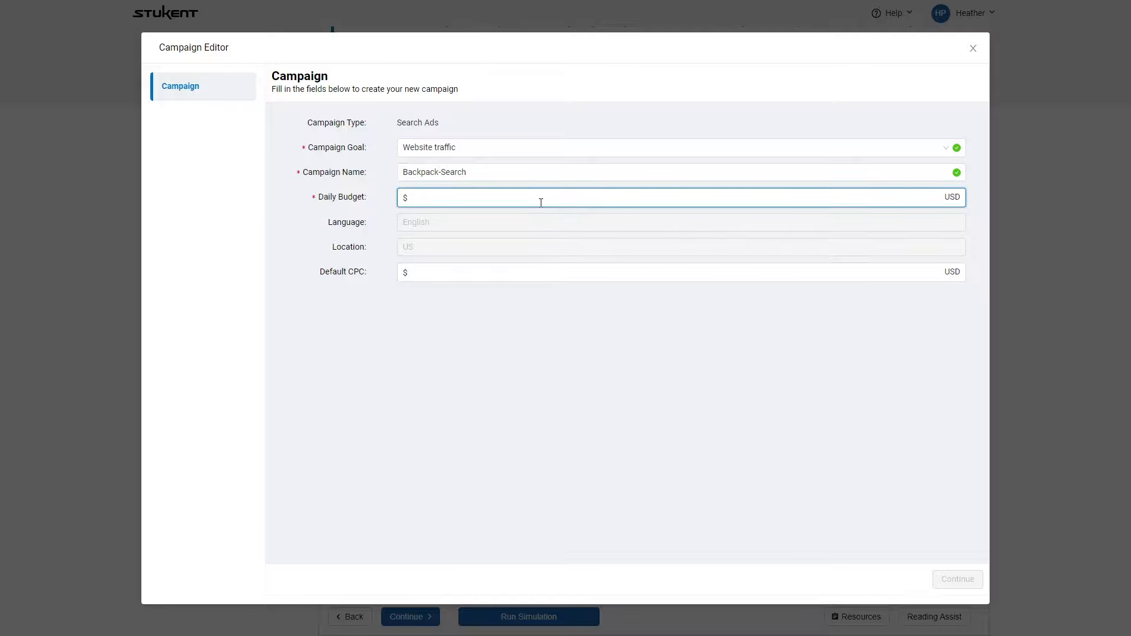
text(40)
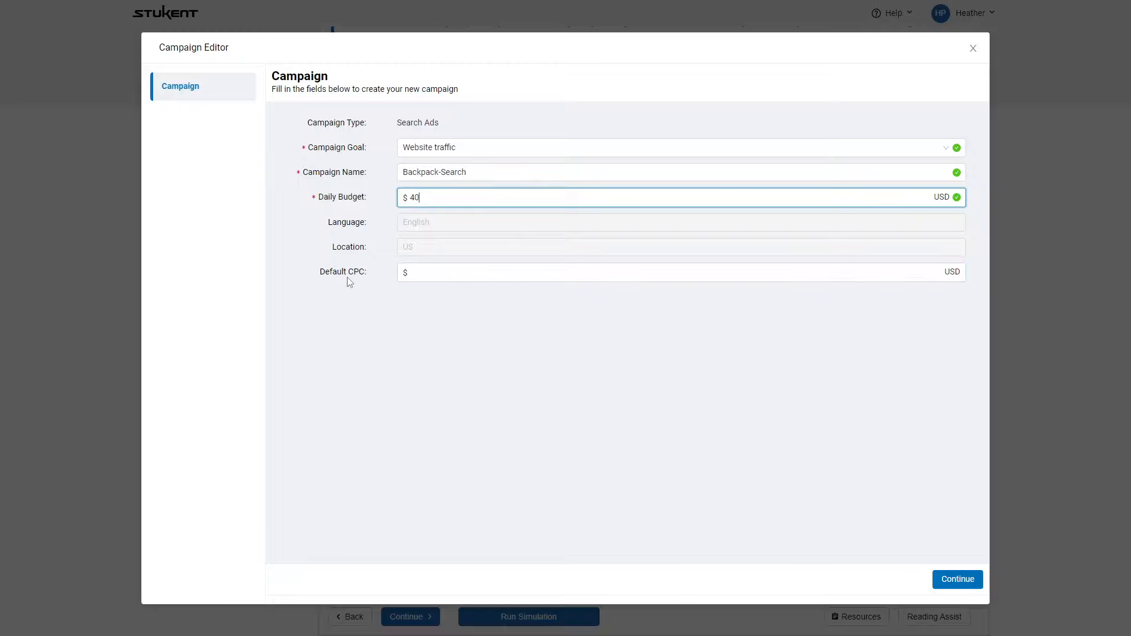
click(463, 275)
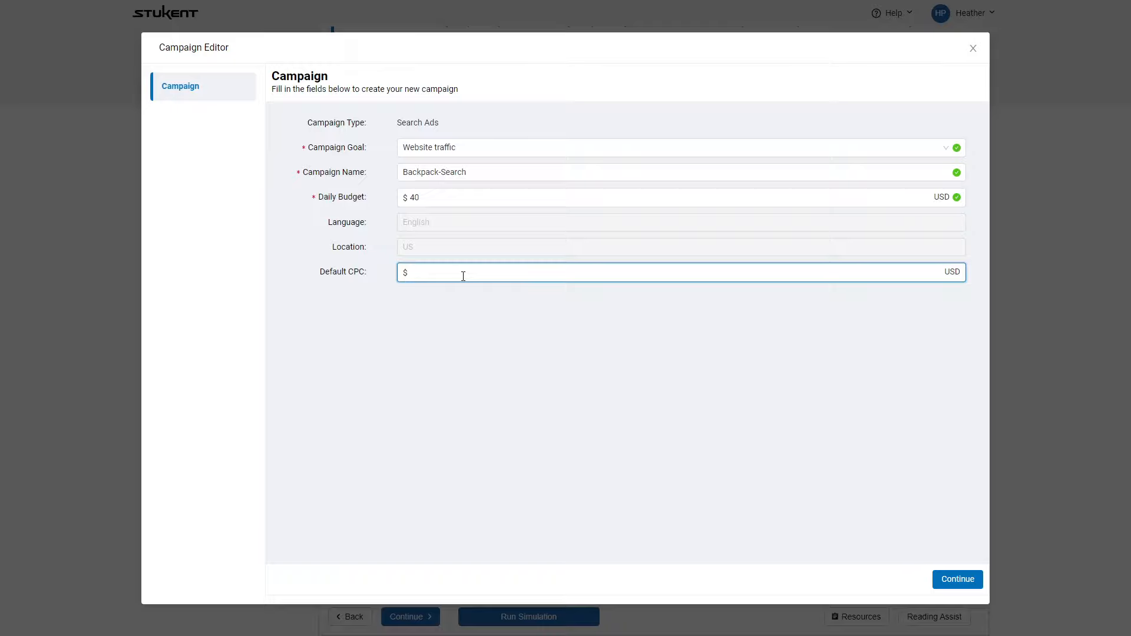
text(1)
key(Tab)
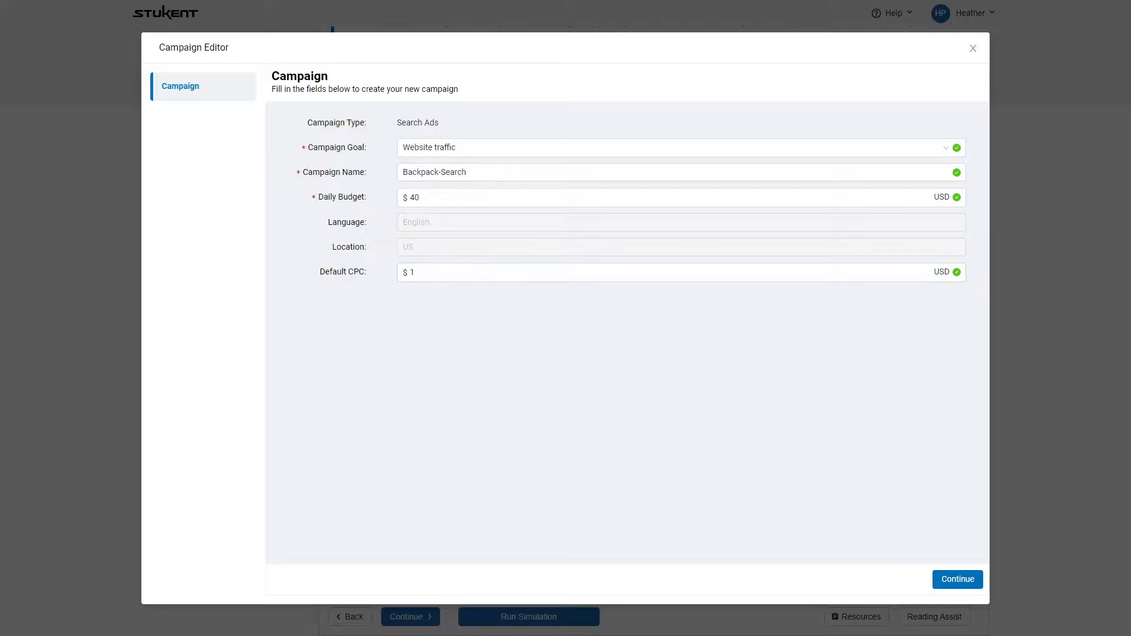
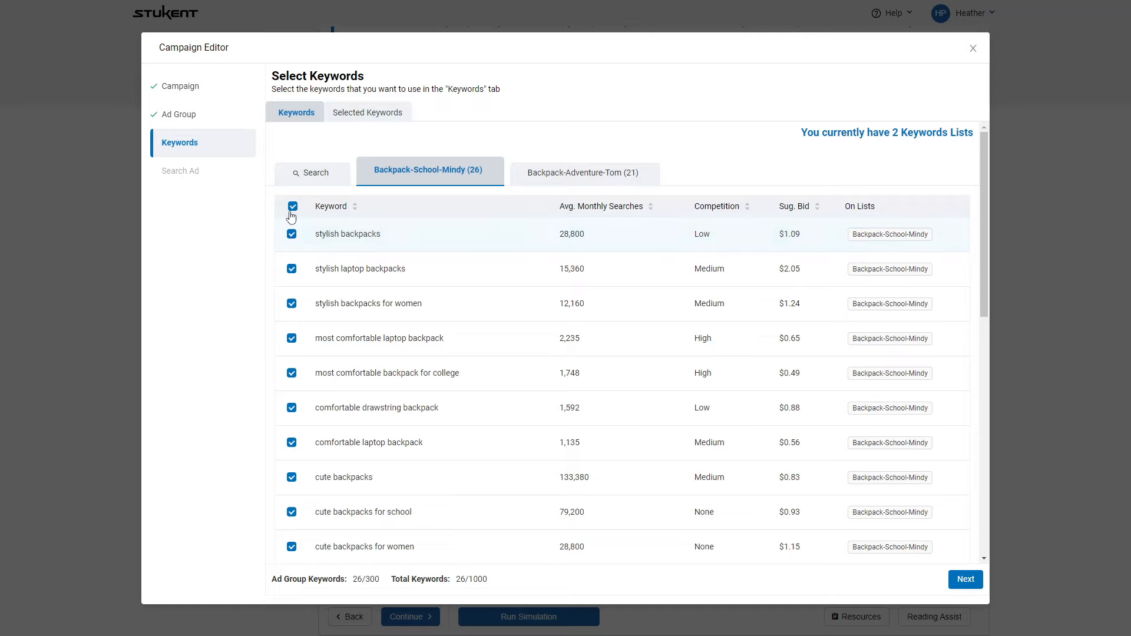
Select every keyword in the school backpack list for the ad group and proceed to keyword bidding
click(292, 209)
click(339, 181)
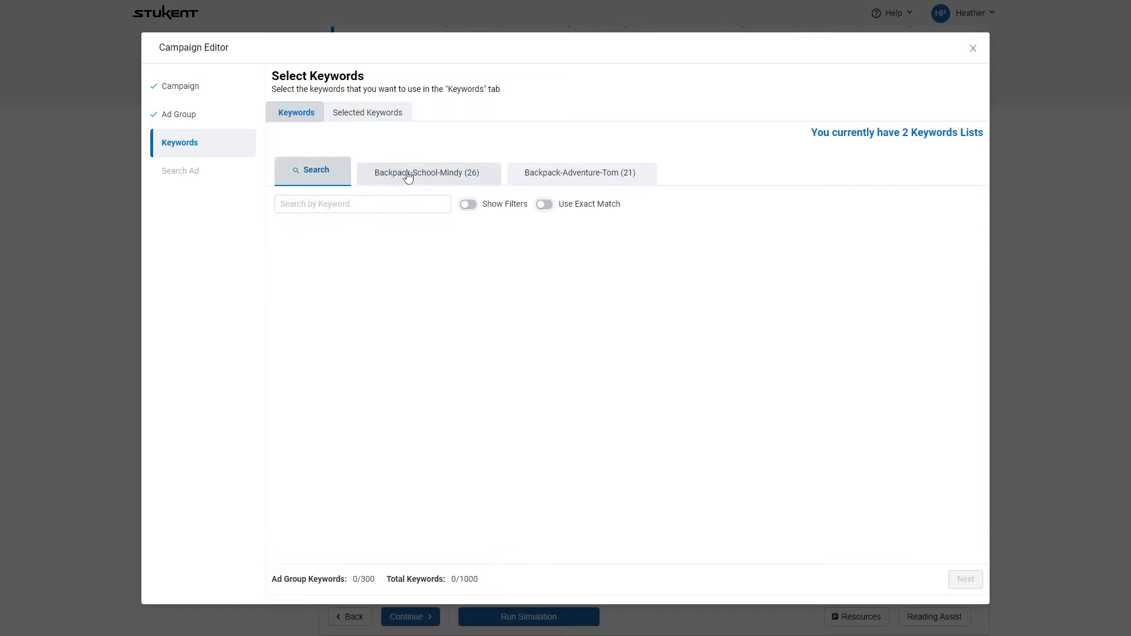
click(404, 172)
click(292, 234)
click(292, 269)
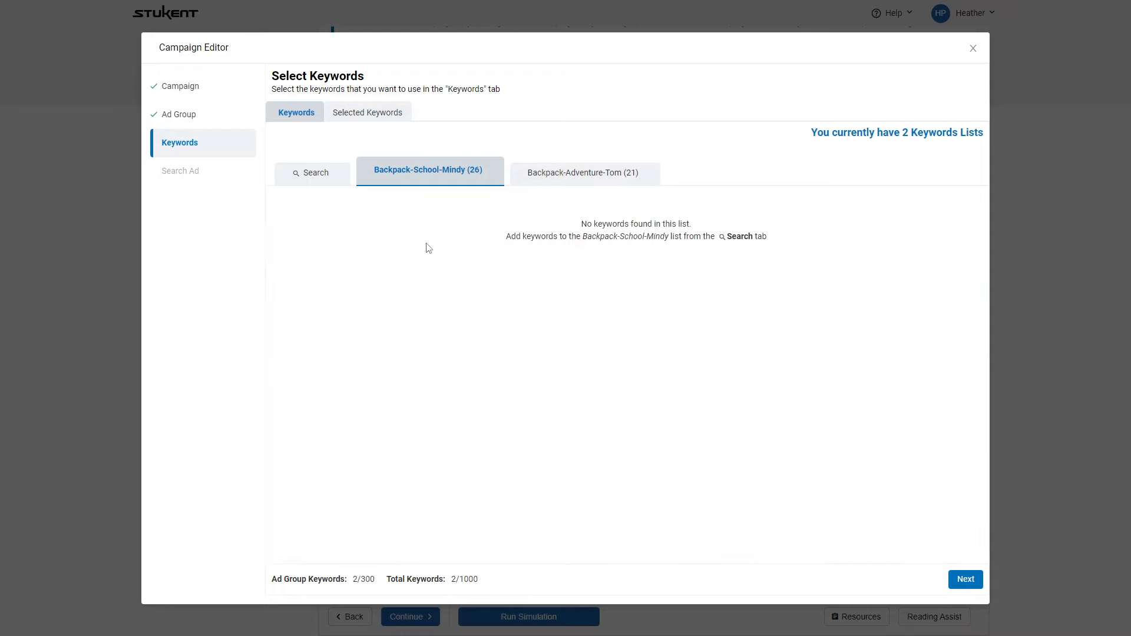
click(336, 181)
click(397, 180)
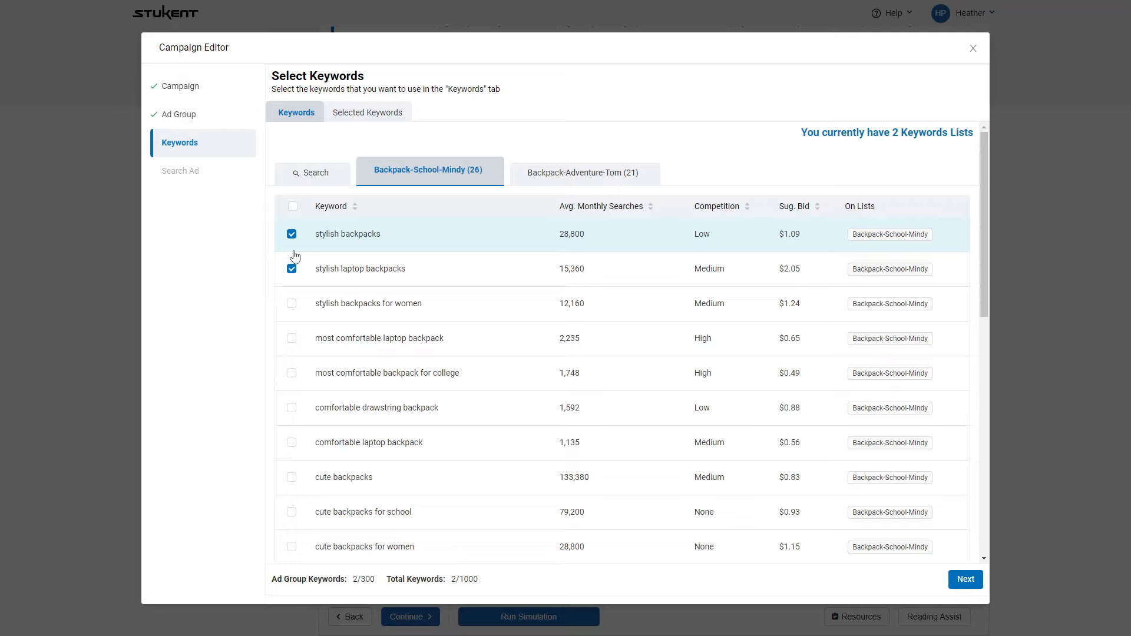
click(293, 208)
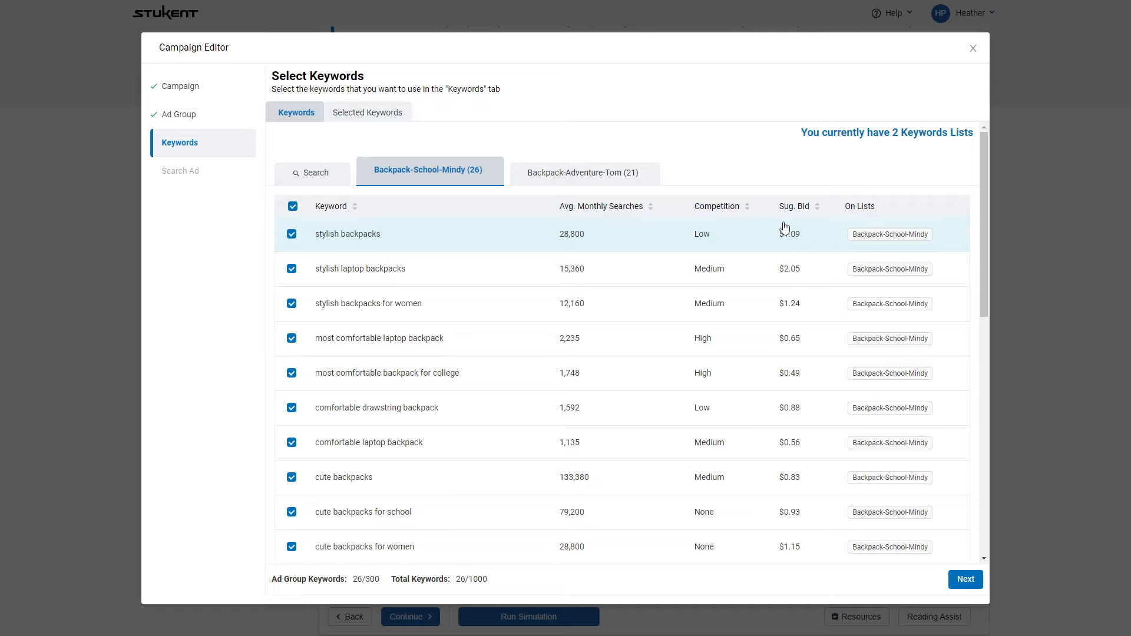
scroll(785, 228, down, 1)
scroll(861, 351, up, 1)
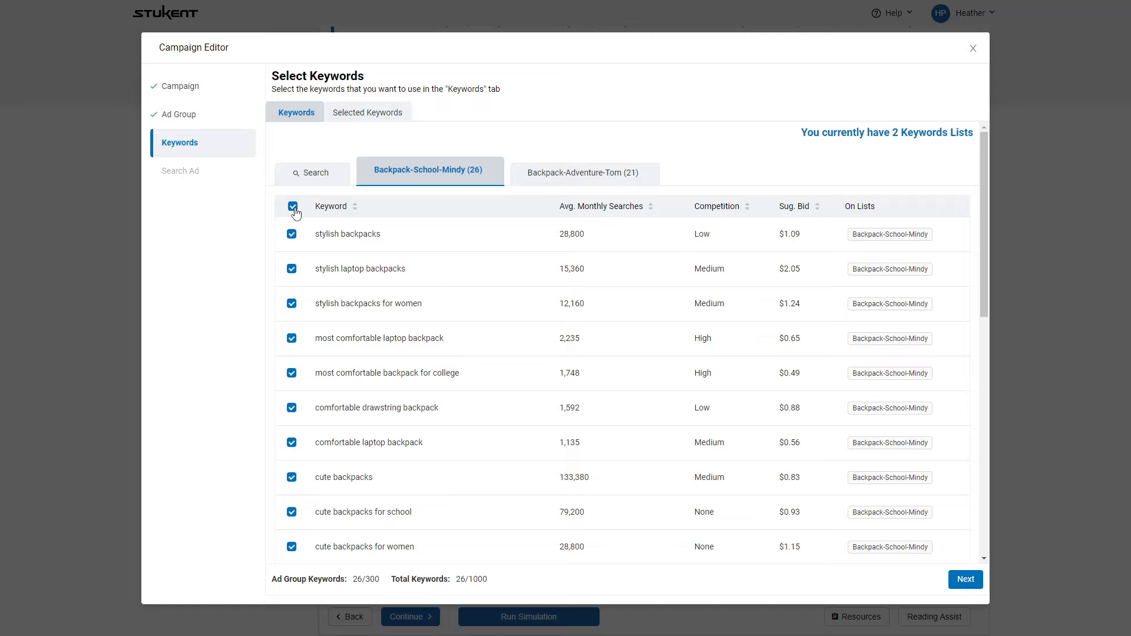
click(959, 584)
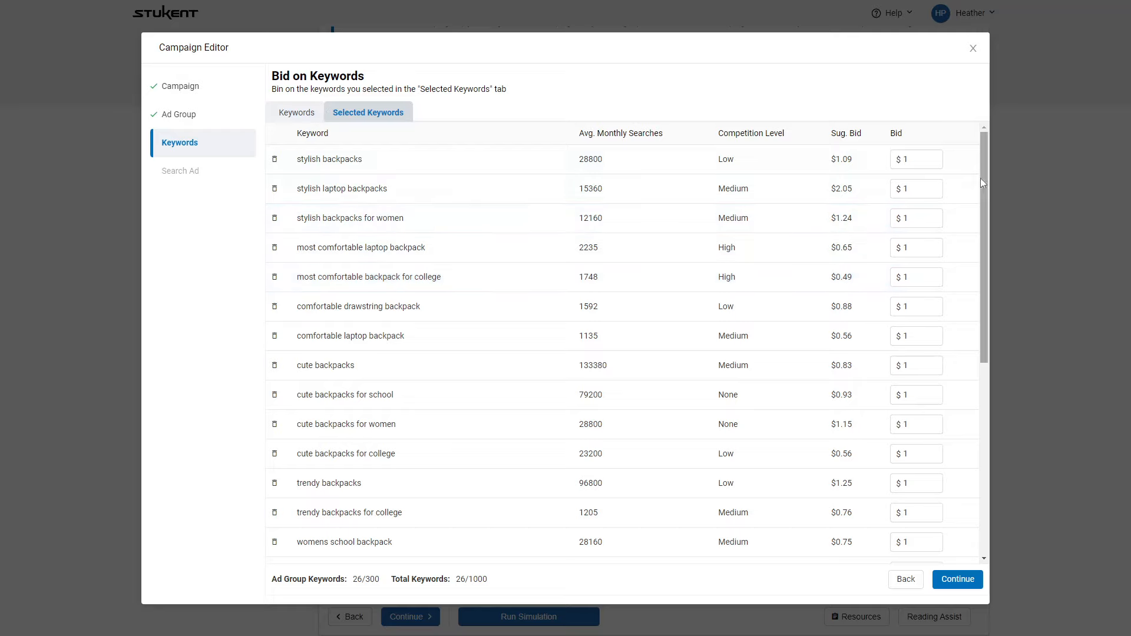
Set the bid for "stylish backpacks" to $1.11 and for "stylish laptop backpacks" to $2.07
click(907, 159)
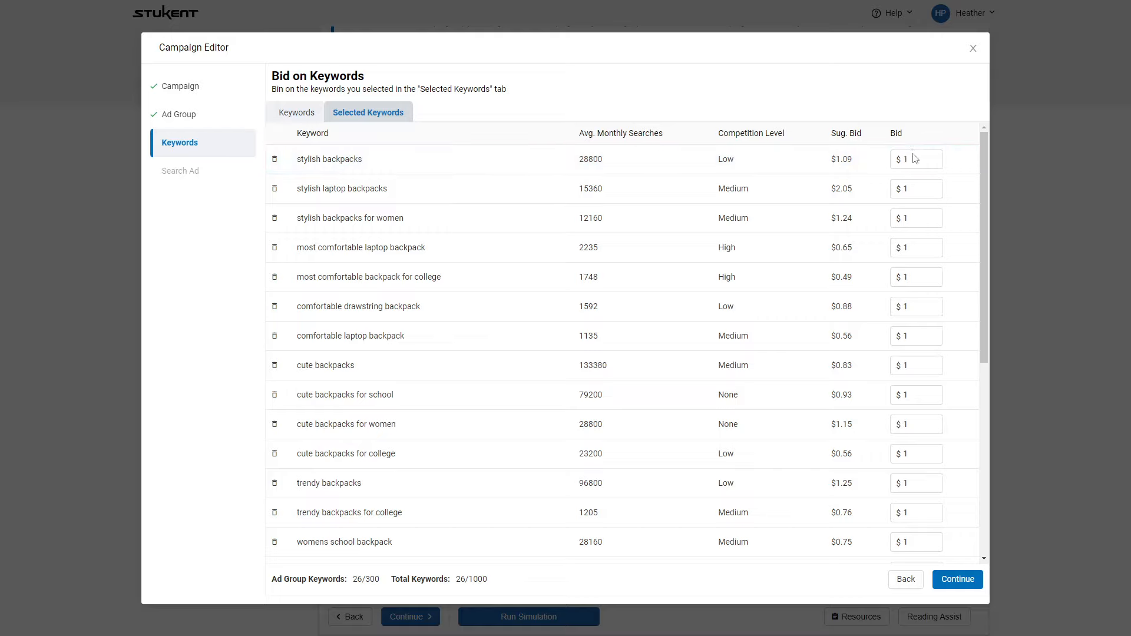
scroll(925, 295, down, 4)
scroll(927, 314, up, 3)
scroll(927, 314, up, 2)
click(923, 163)
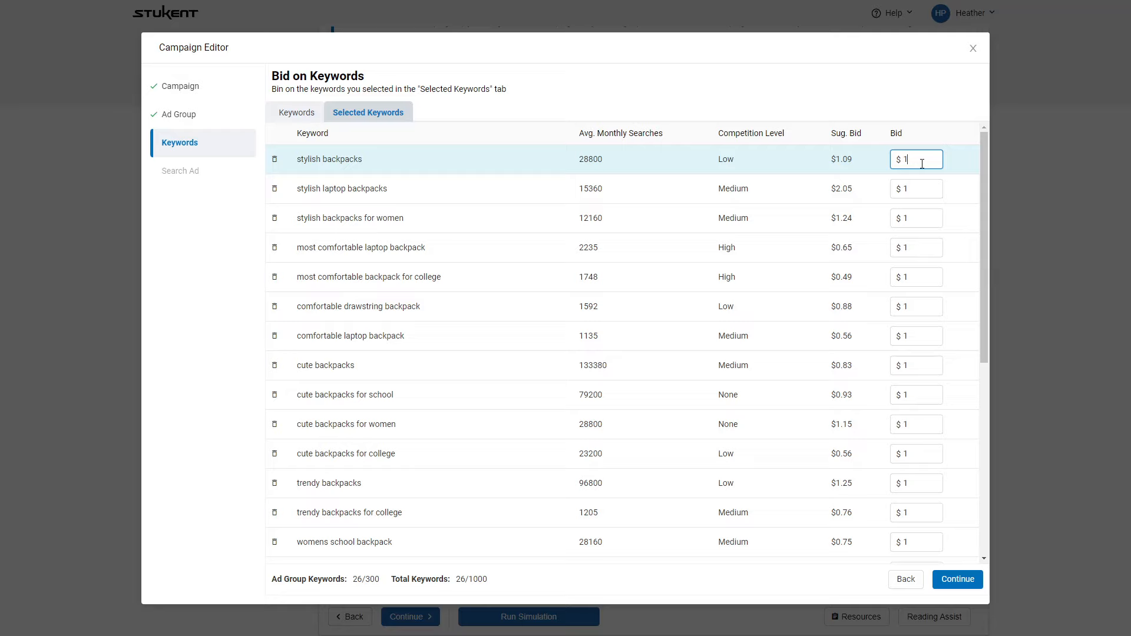
text(1.11)
drag(923, 161, 881, 158)
text(1)
click(921, 187)
key(BackSpace)
text(2.07)
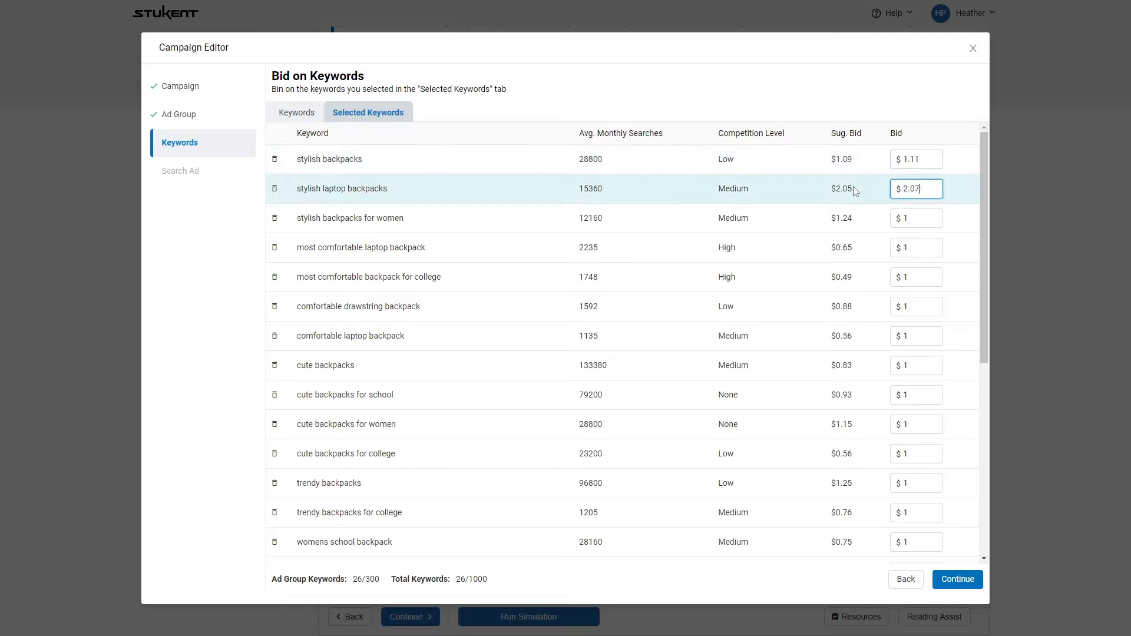
Set bids of $1.26 for "stylish backpacks for women", $0.67 for "most comfortable laptop backpack" and $0.52 for "most comfortable backpack for college"
click(894, 218)
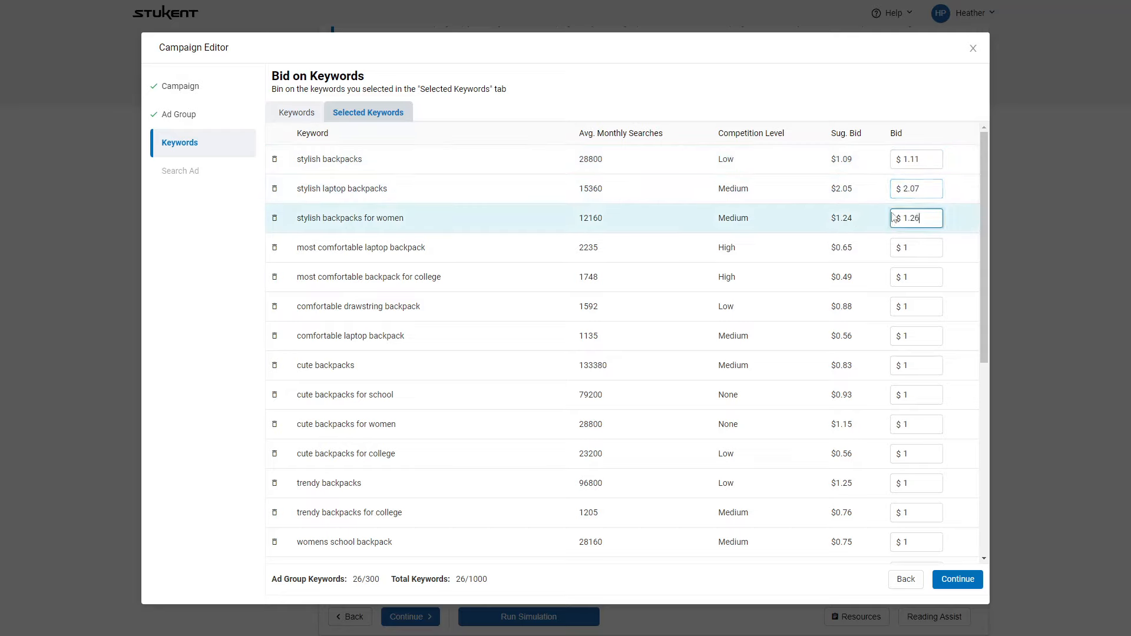
click(923, 244)
key(BackSpace)
text(0.67)
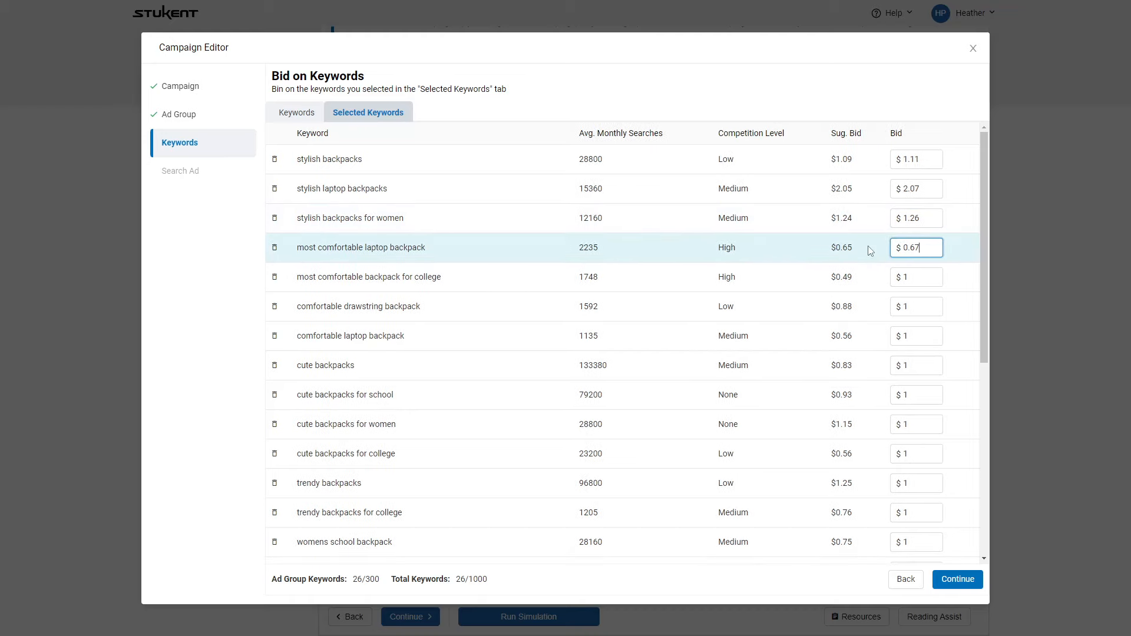
click(918, 273)
key(BackSpace)
text(0.52)
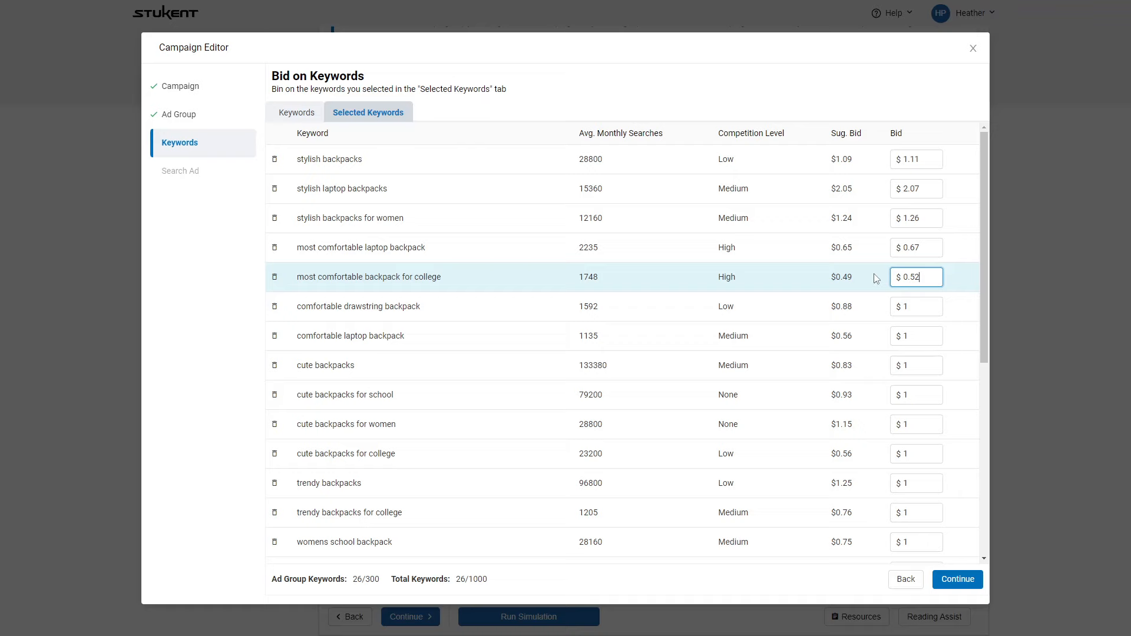
Set the bid for "comfortable drawstring backpack" to $0.90 and for "comfortable laptop backpack" to $0.57
click(931, 301)
key(BackSpace)
text(0.90)
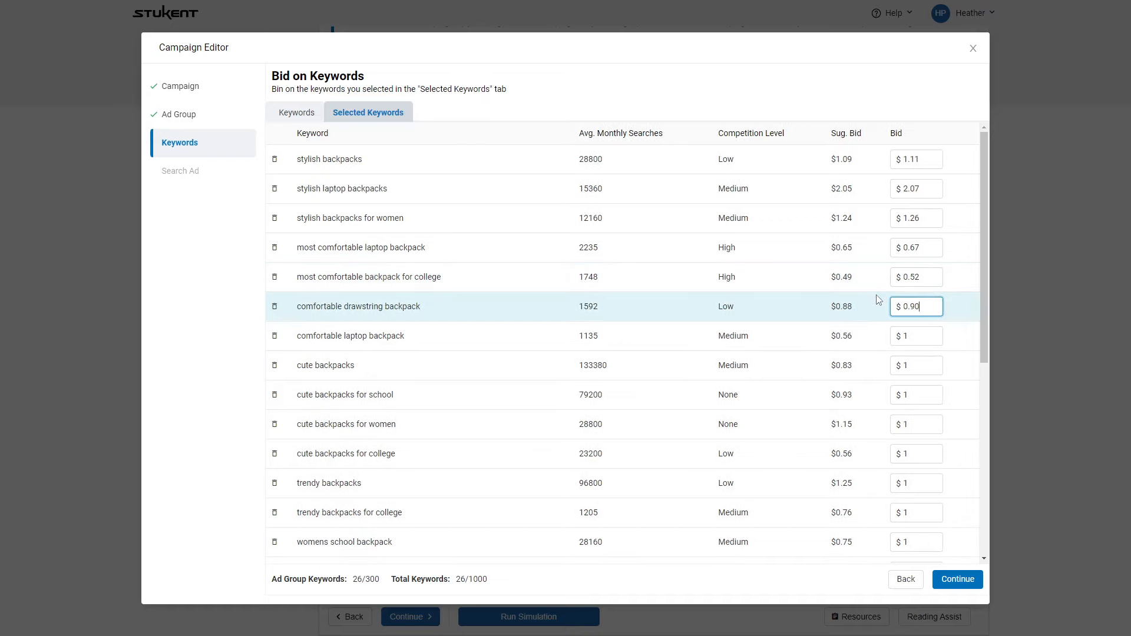
click(919, 335)
key(BackSpace)
text(0.5)
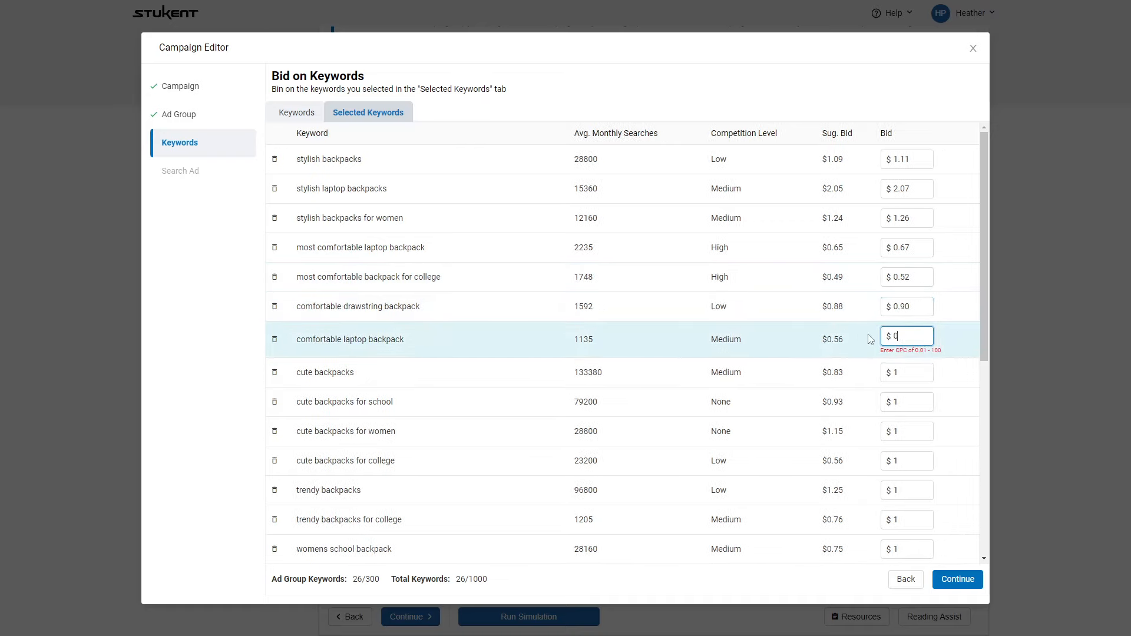
text(7)
Set the bid for "cute backpacks" to $0.85 and for "cute backpacks for school" to $0.96
click(910, 366)
key(BackSpace)
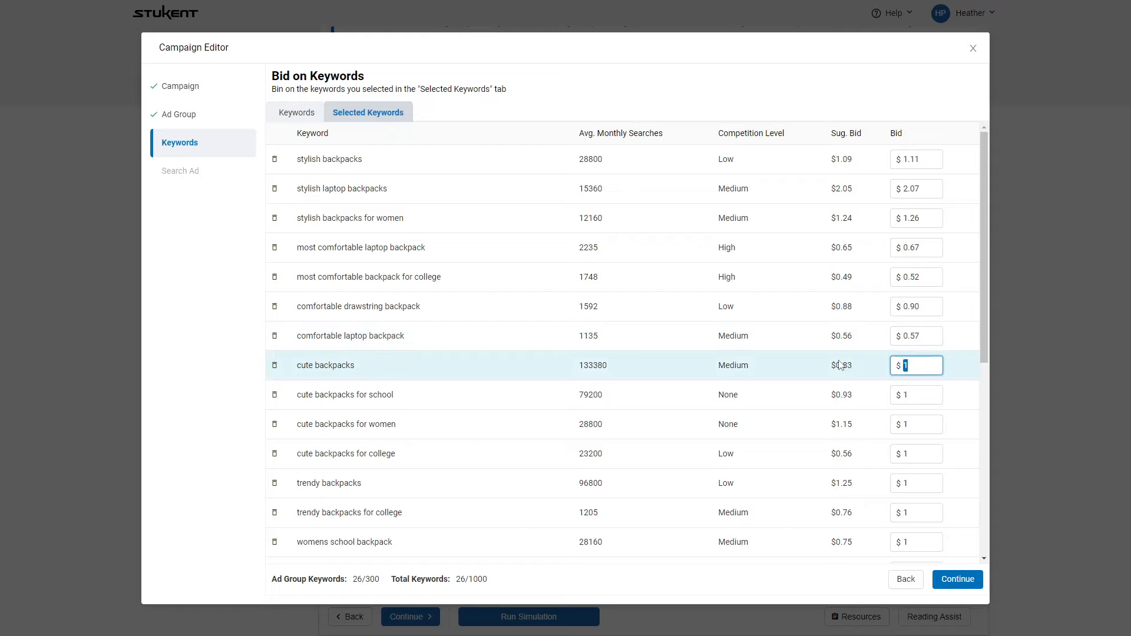
text(0.85)
click(922, 395)
key(BackSpace)
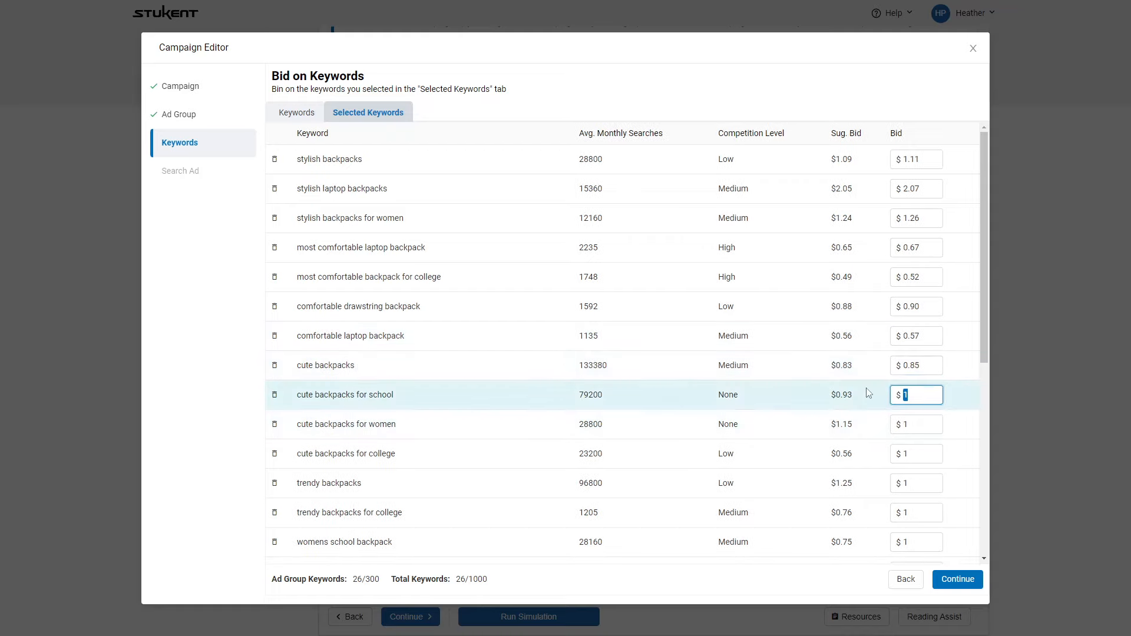
text(0.96)
Set the bid for "cute backpacks for women" to $1.18 and for "cute backpacks for college" to $0.58
click(898, 424)
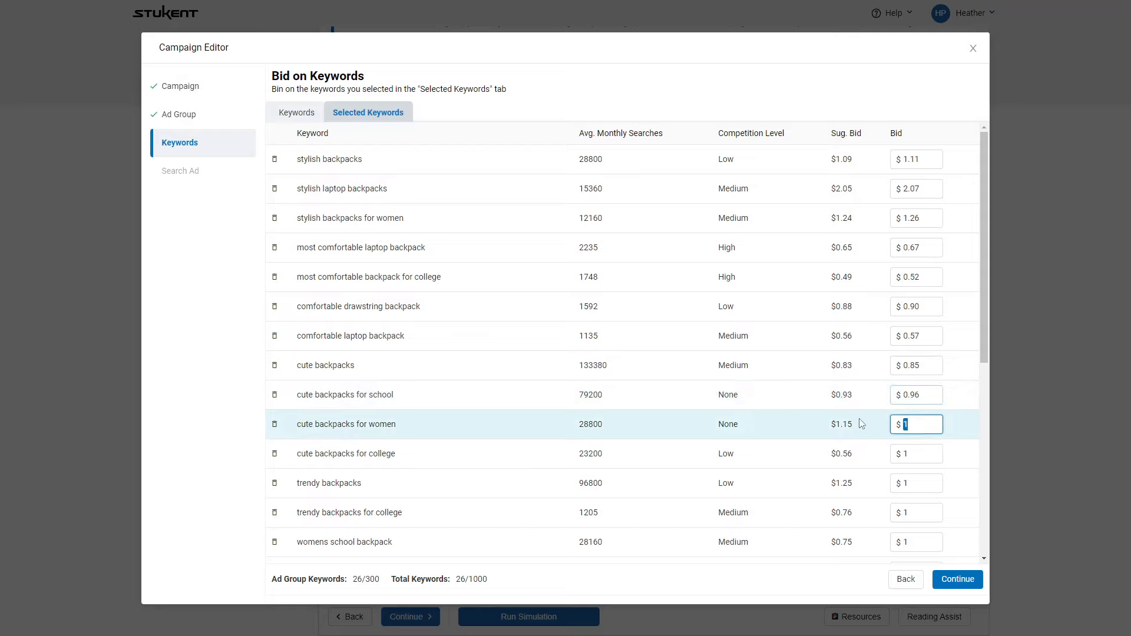
text(.16)
text(8)
click(904, 453)
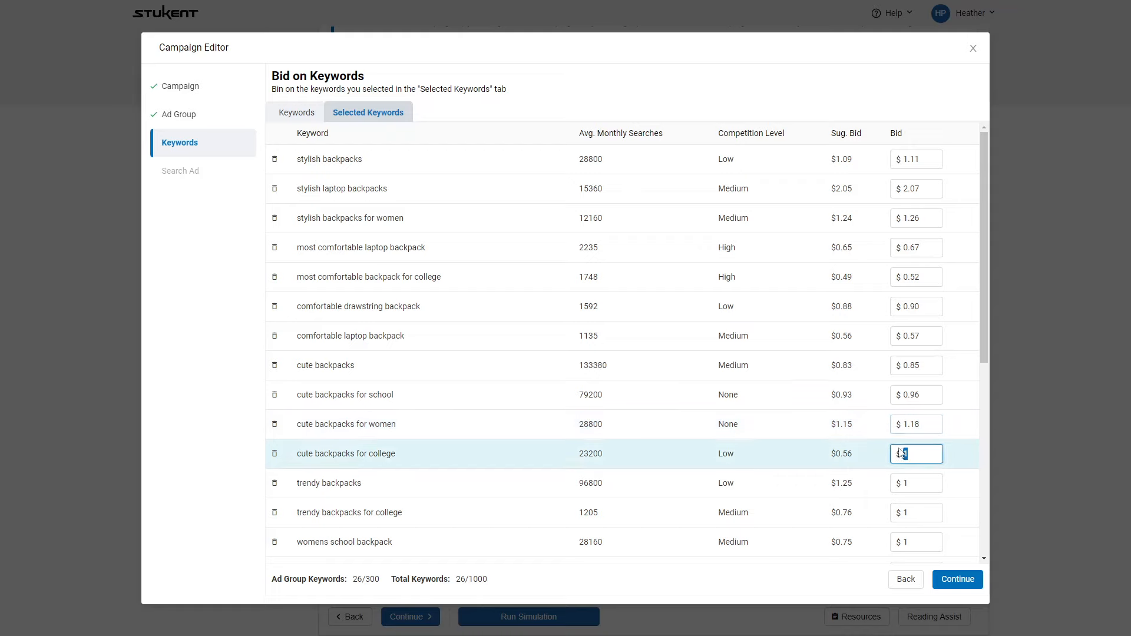
text(0.58)
Set the bid for "trendy backpacks" to $1.28 and for "trendy backpacks for college" to $0.79
scroll(902, 453, down, 2)
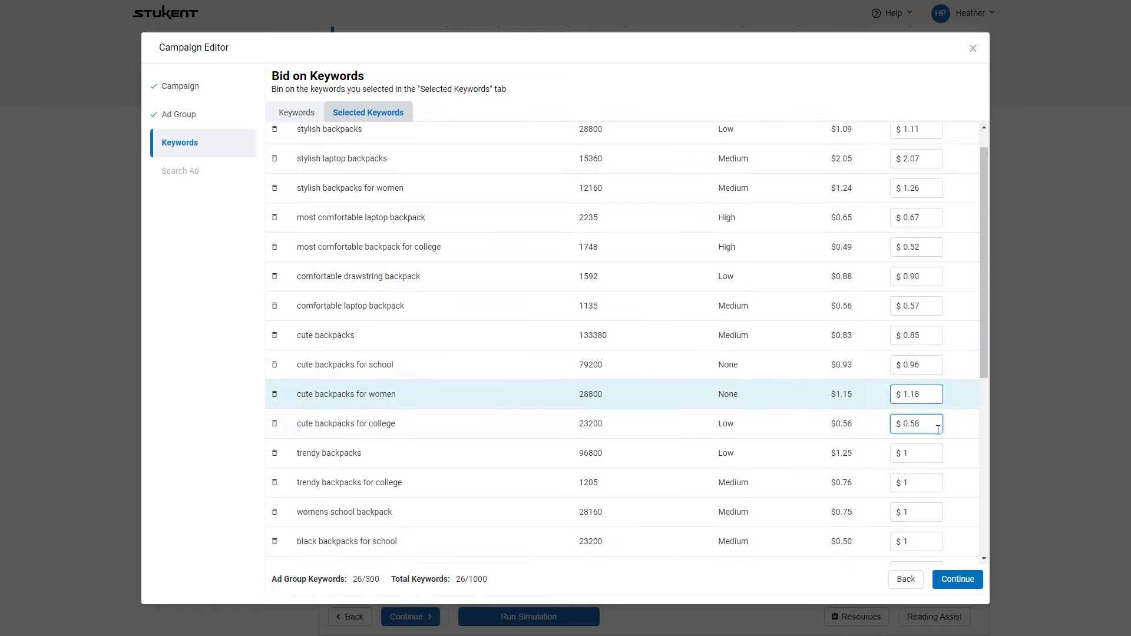
click(919, 365)
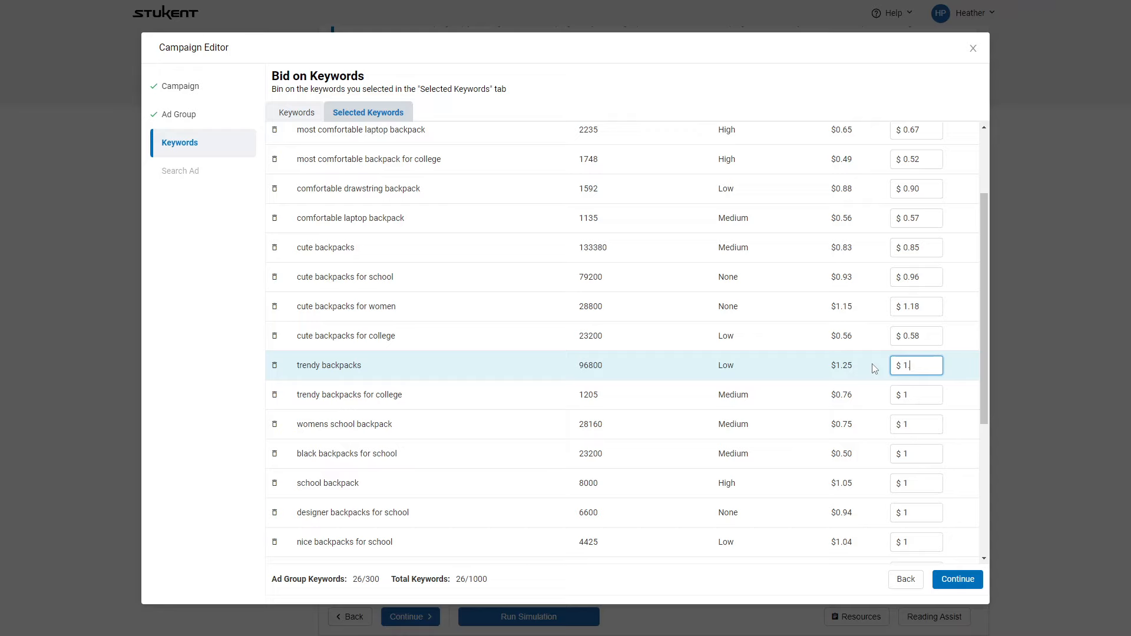
text(.28)
key(Tab)
text(0.79)
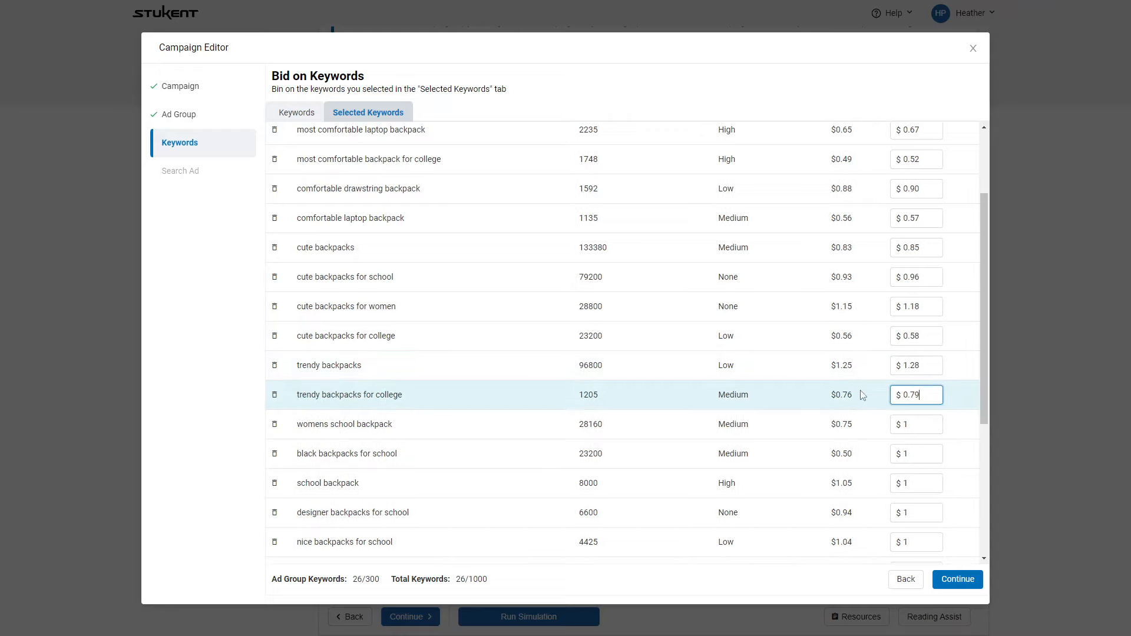
Set the bid for "womens school backpack" to $0.79 and for "black backpacks for school" to $0.52
key(Tab)
text(0.7)
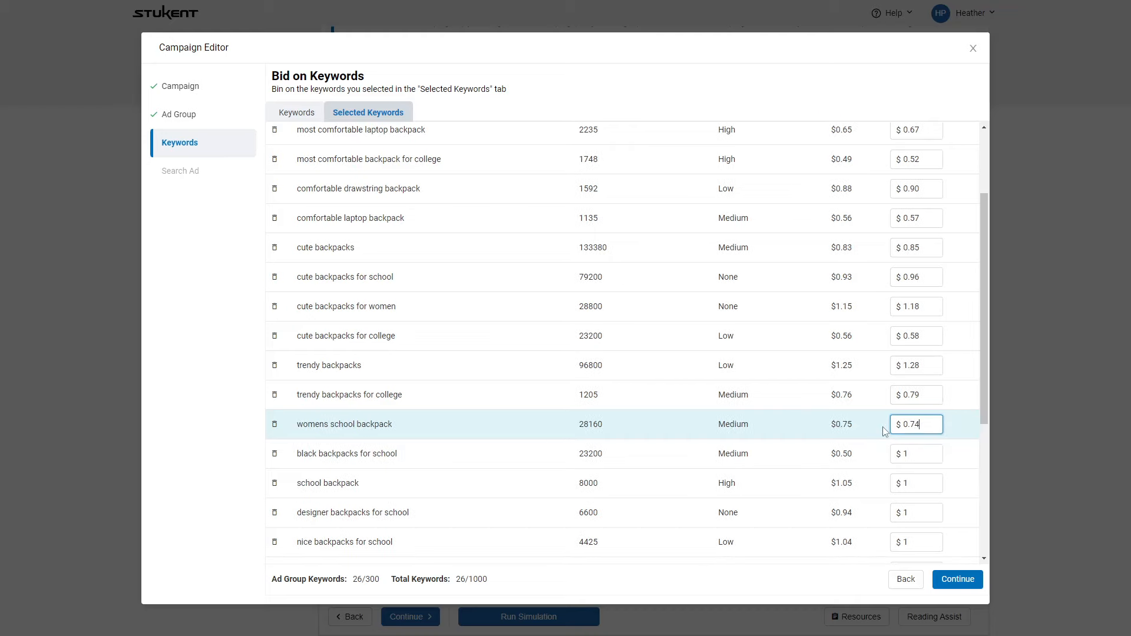
text(9)
scroll(883, 426, down, 4)
key(Tab)
text(0.52)
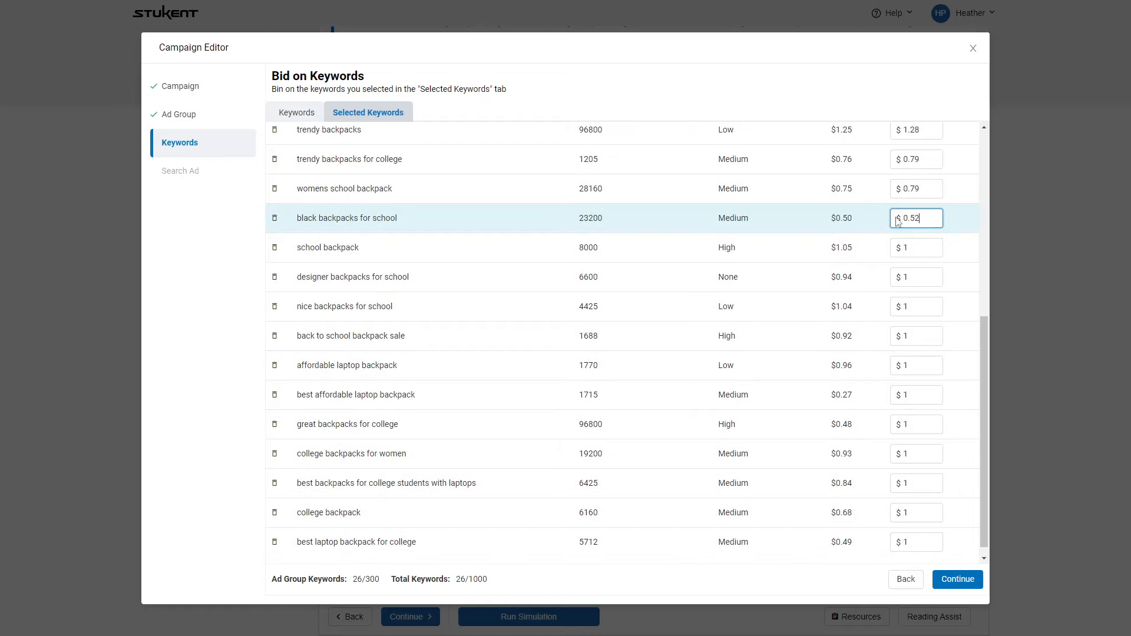
Set the bid for "school backpack" to $1.08 and for "designer backpacks for school" to $0.96
key(Tab)
text(1)
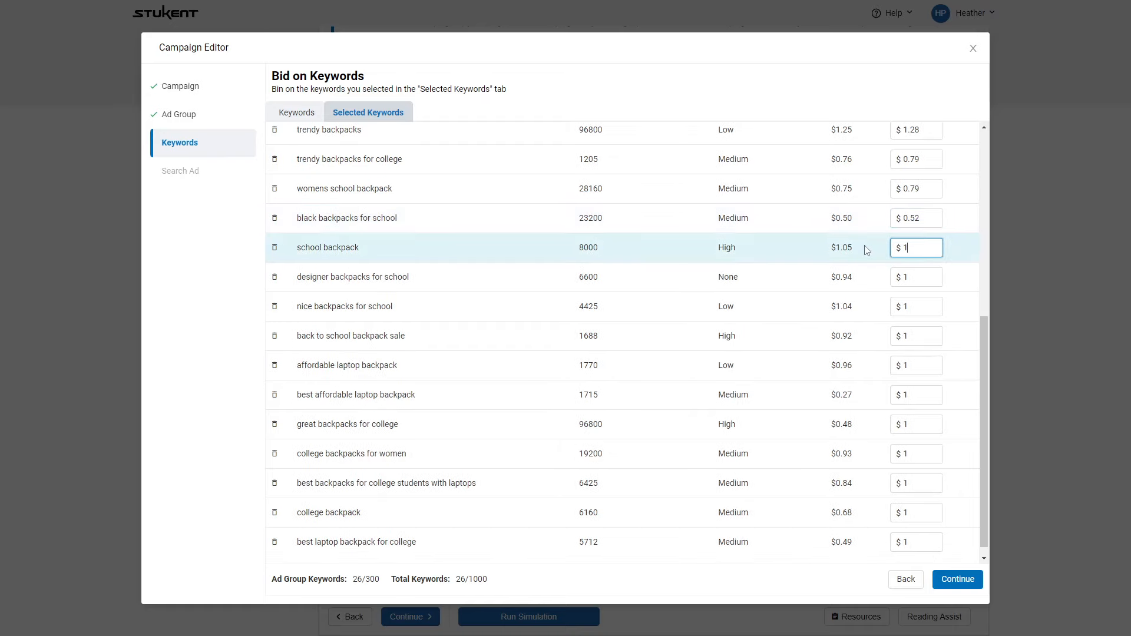
key(Tab)
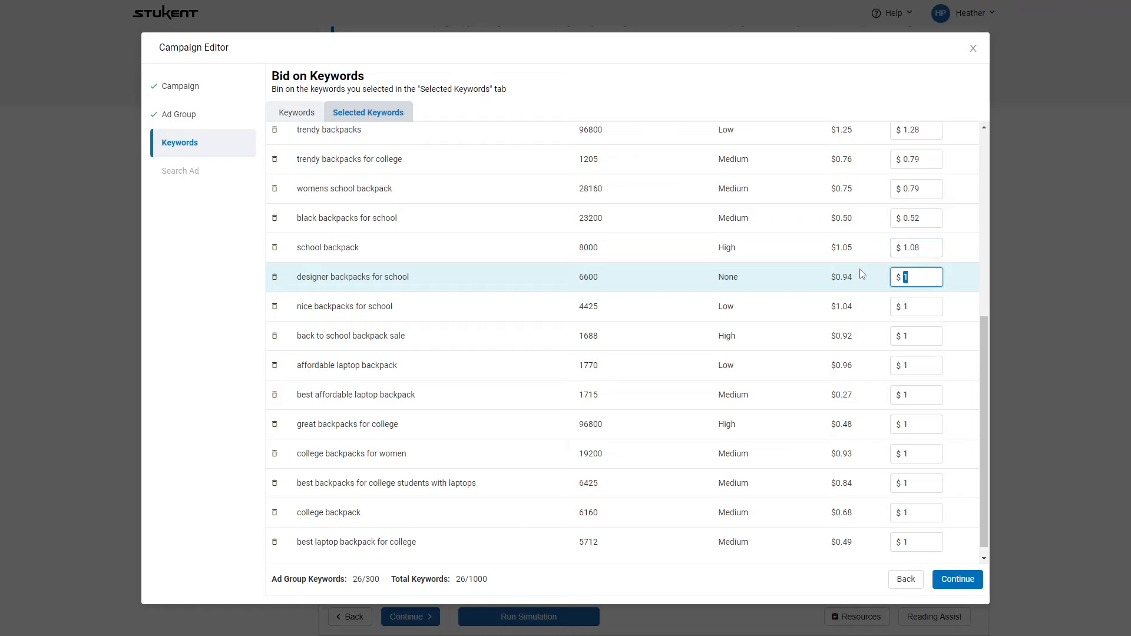
text(0.96)
Set the bid for "nice backpacks for school" to $1.06 and for "back to school backpack sale" to $0.95
key(Tab)
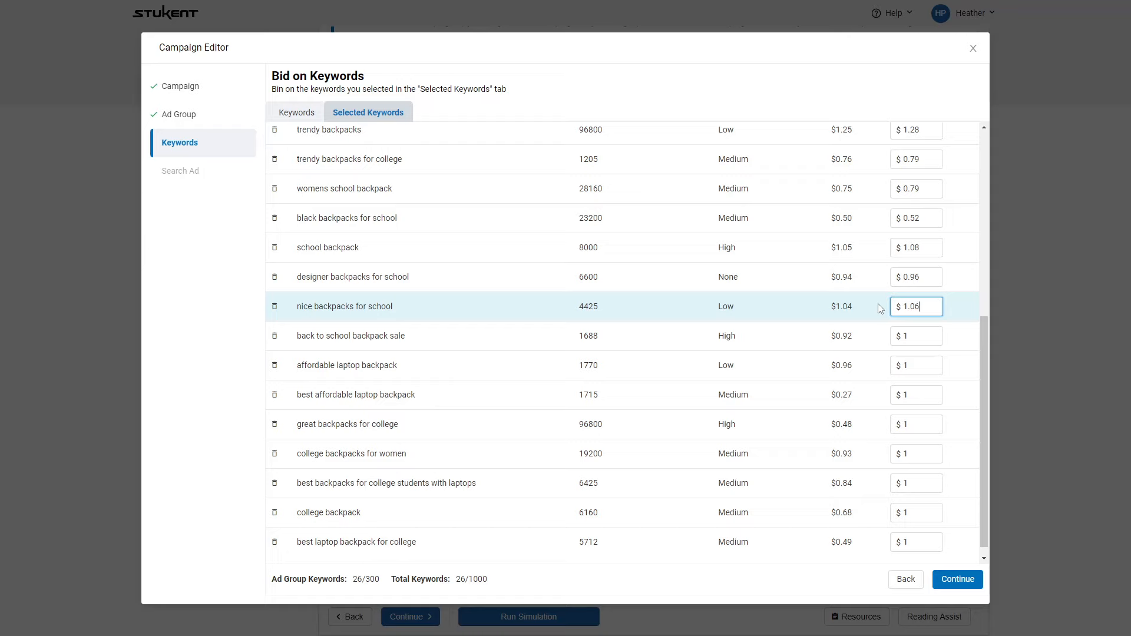
key(Tab)
text(0.9)
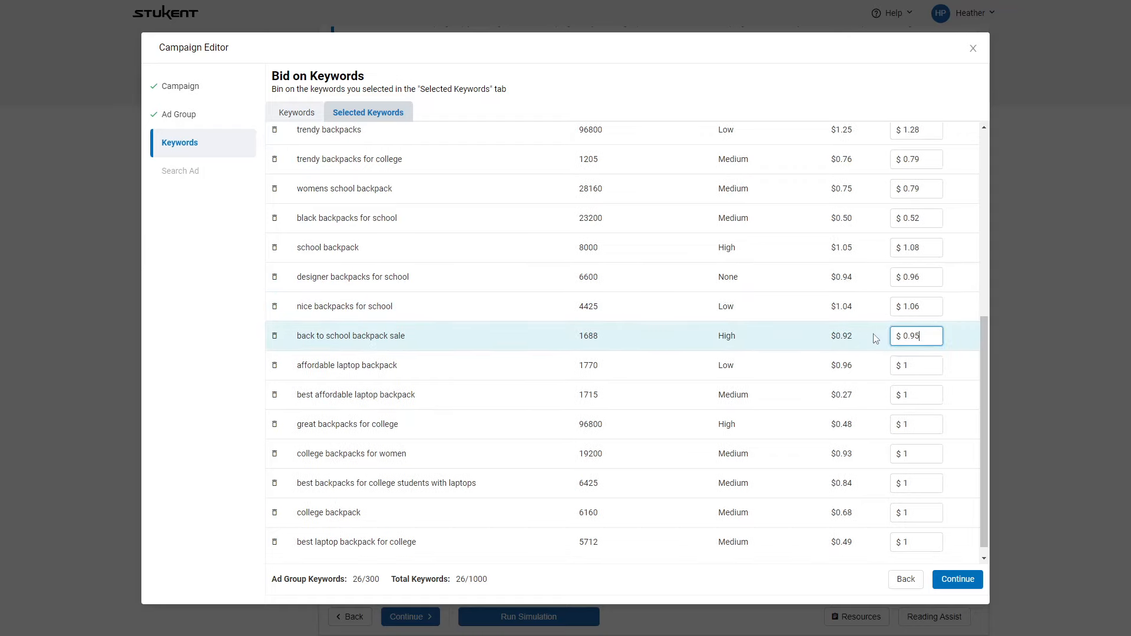
text(5)
Set the bid for "best affordable laptop backpack" to $0.29 and for "great backpacks for college" to $0.52
key(Tab)
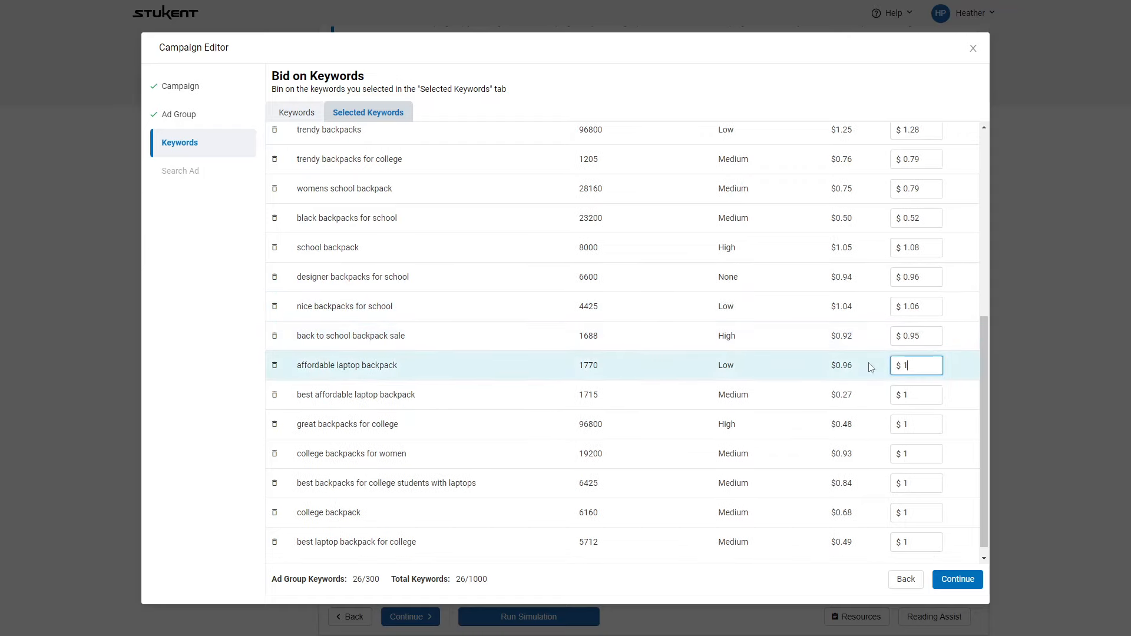
click(938, 396)
text(0.29)
click(903, 424)
text(0.52)
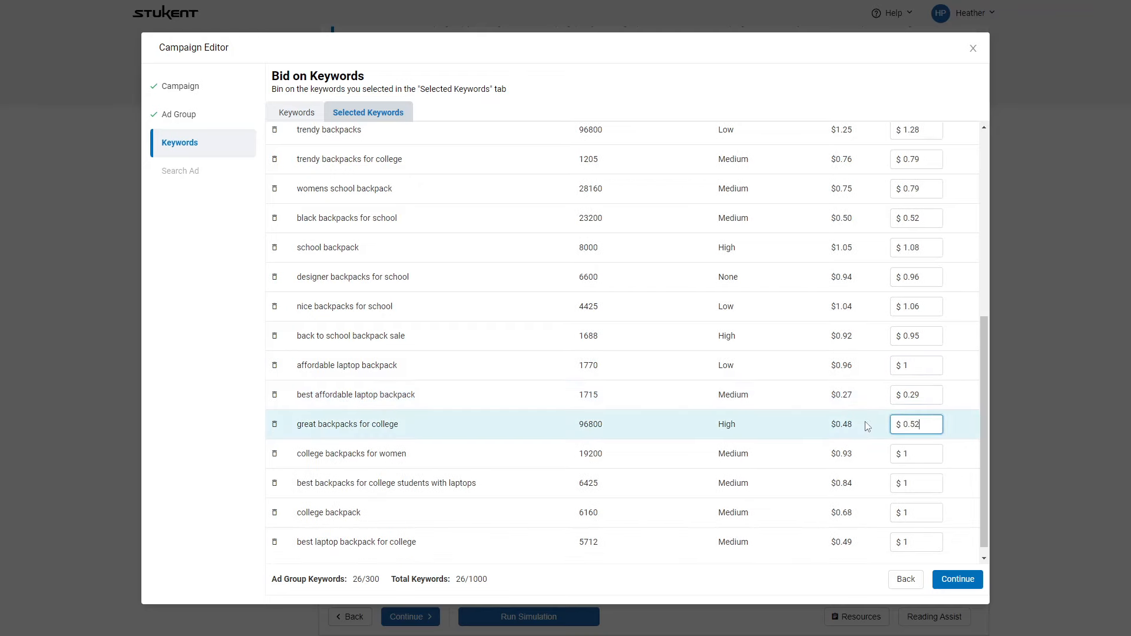
Set the bid for "college backpacks for women" to $0.96 and for "best backpacks for college students with laptops" to $0.86
click(921, 454)
key(BackSpace)
text(0.96)
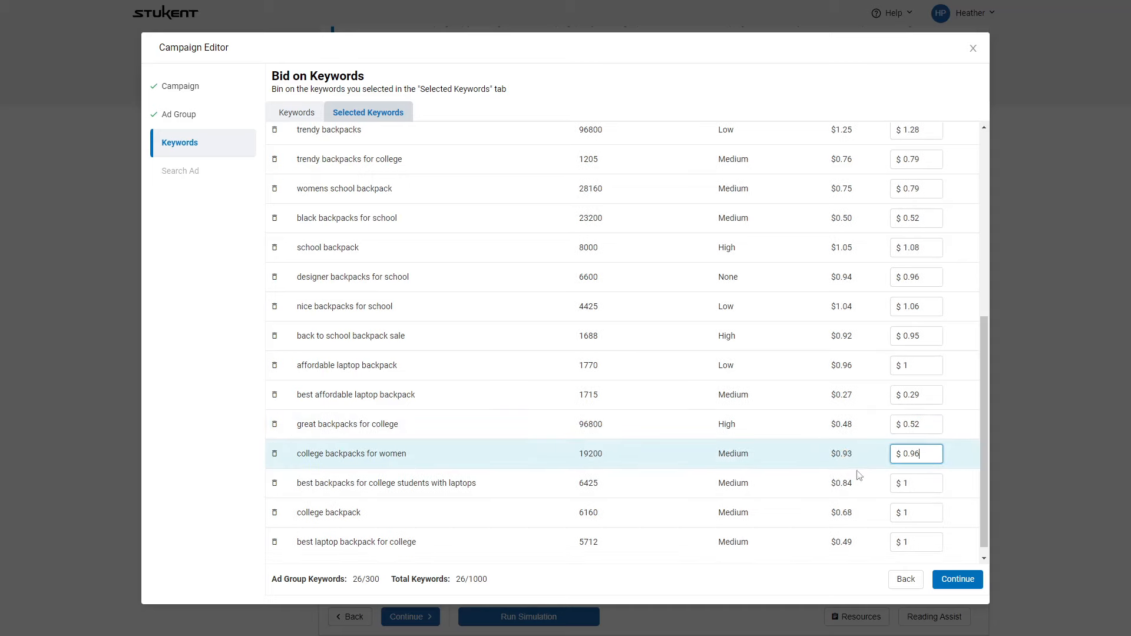
key(Tab)
text(0.86)
Set bids of $0.71 for "college backpack" and $0.51 for "best laptop backpack for college", and continue to the search ad
scroll(874, 465, down, 1)
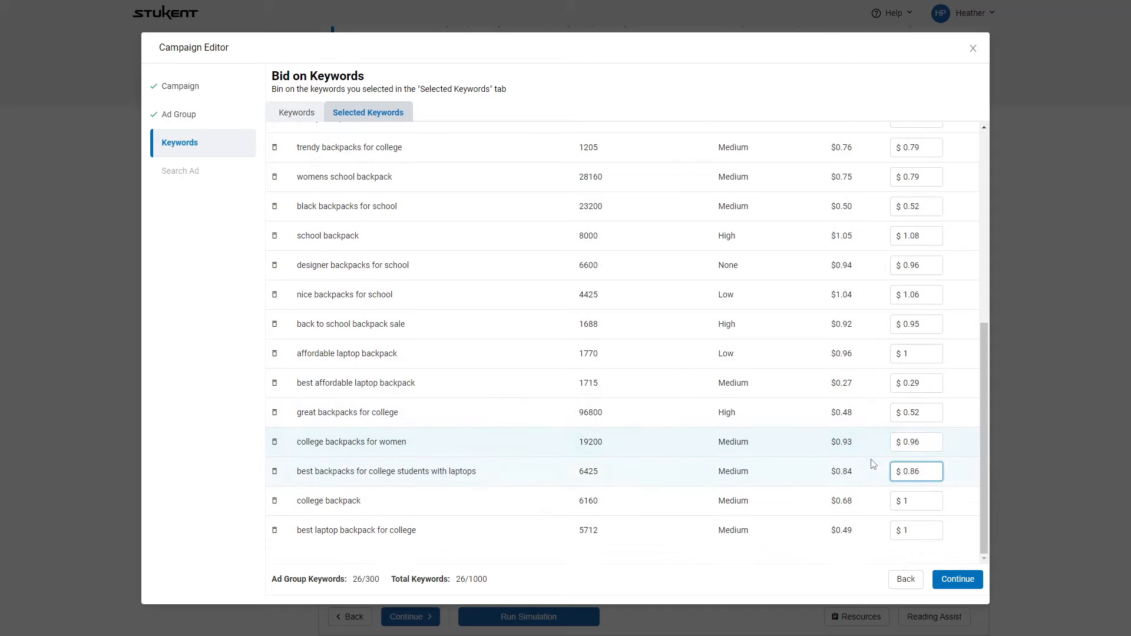
key(Tab)
text(0.71)
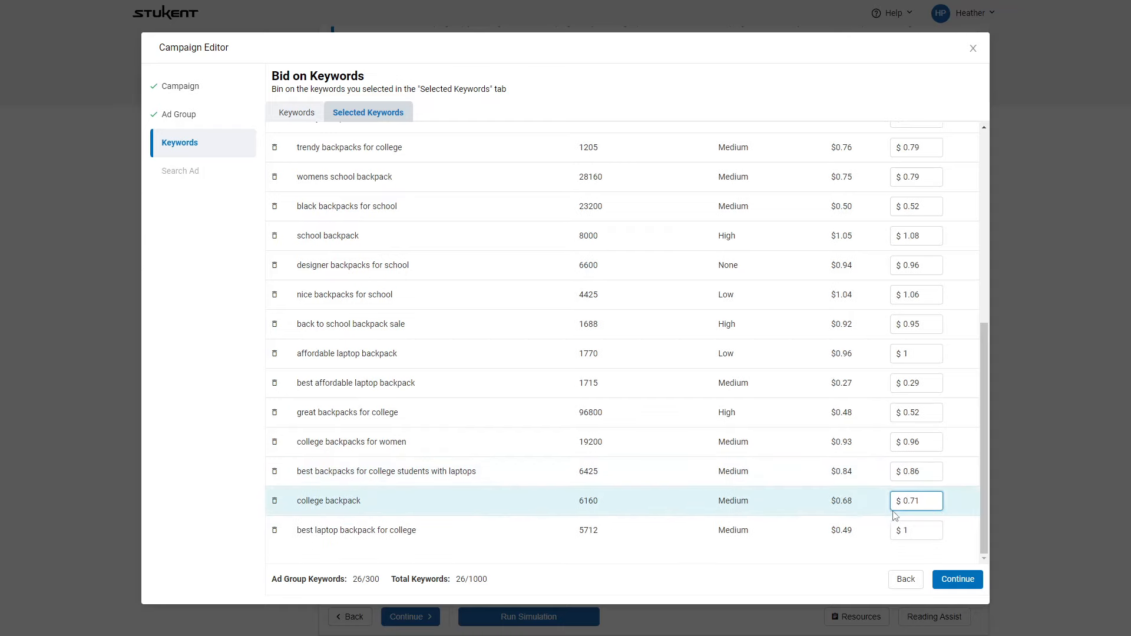
key(Tab)
text(0.51)
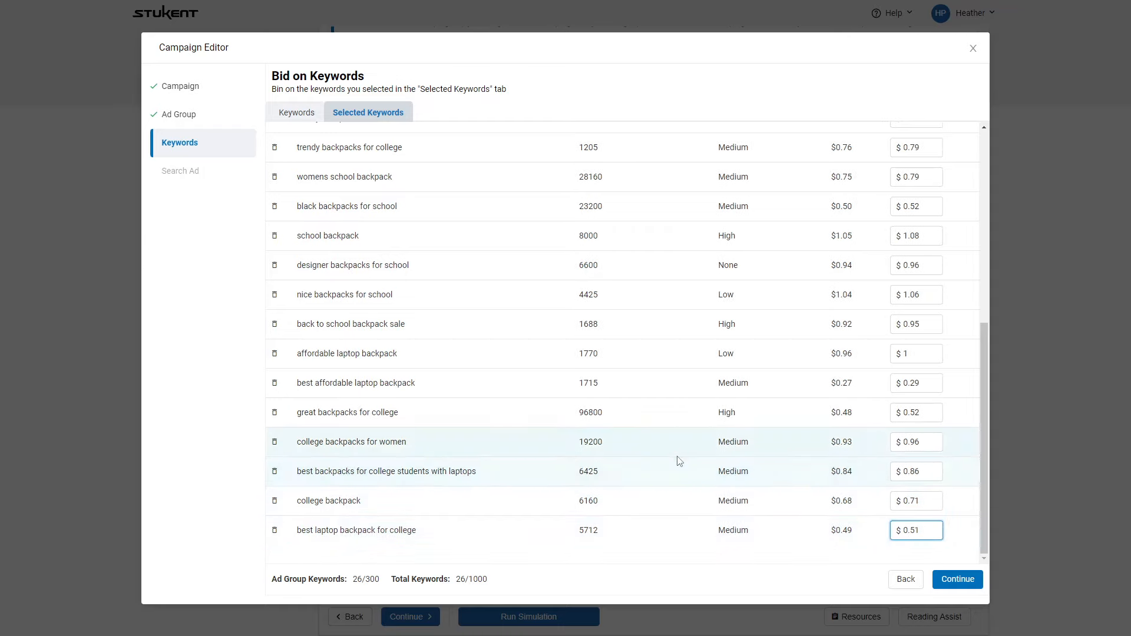
scroll(679, 461, up, 5)
scroll(779, 419, down, 5)
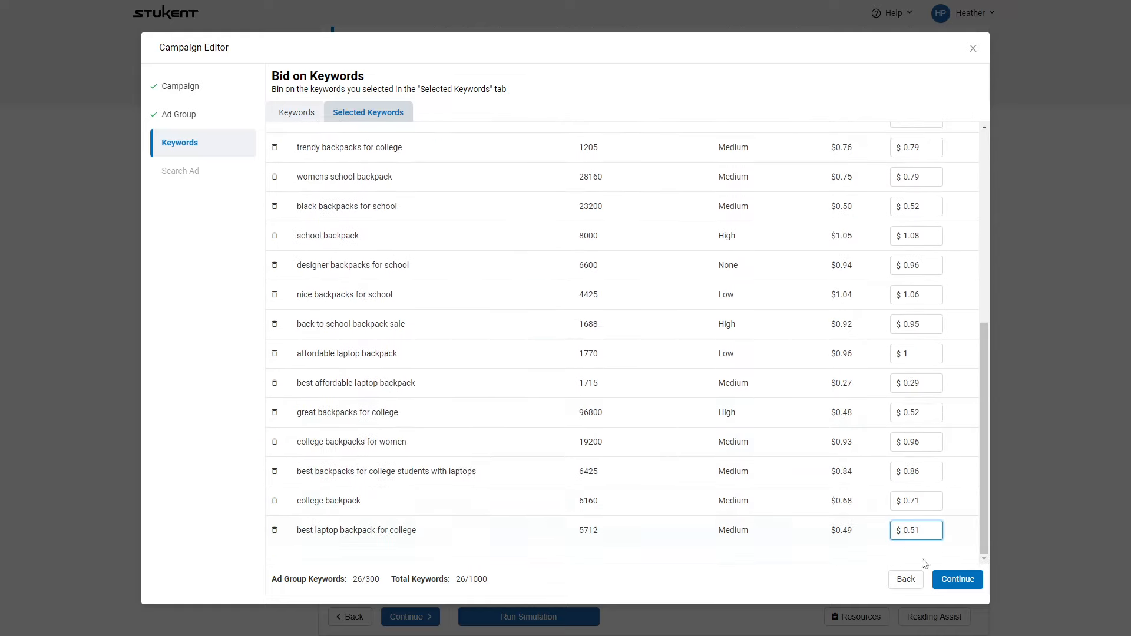
click(958, 579)
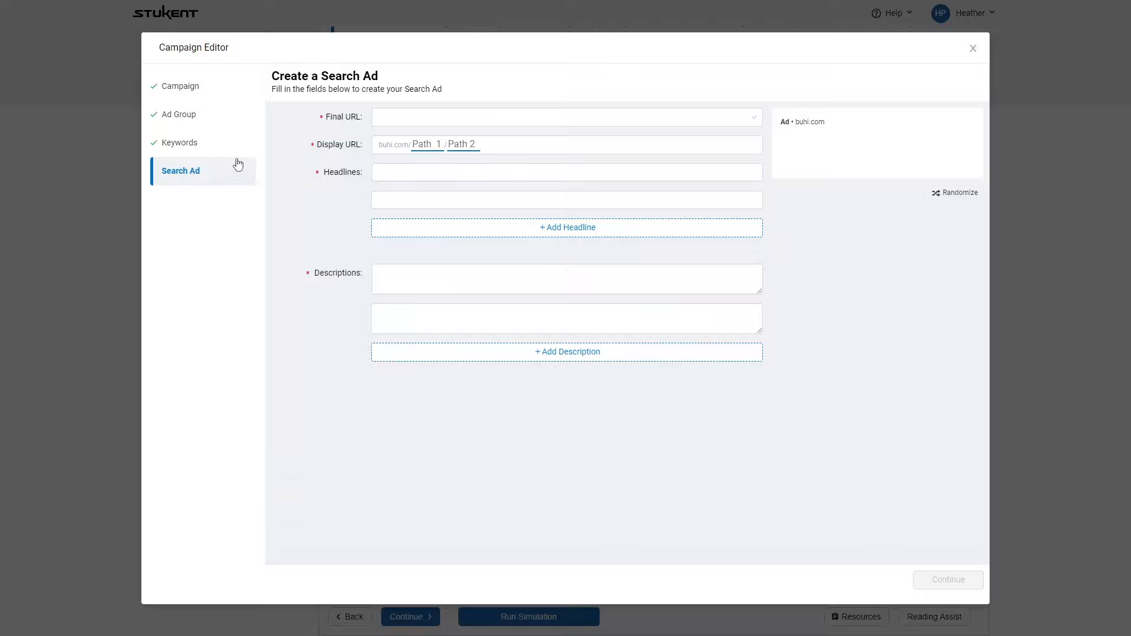
Revisit the ad group's keyword lists and selected keyword bids, and return to the search ad form
click(200, 151)
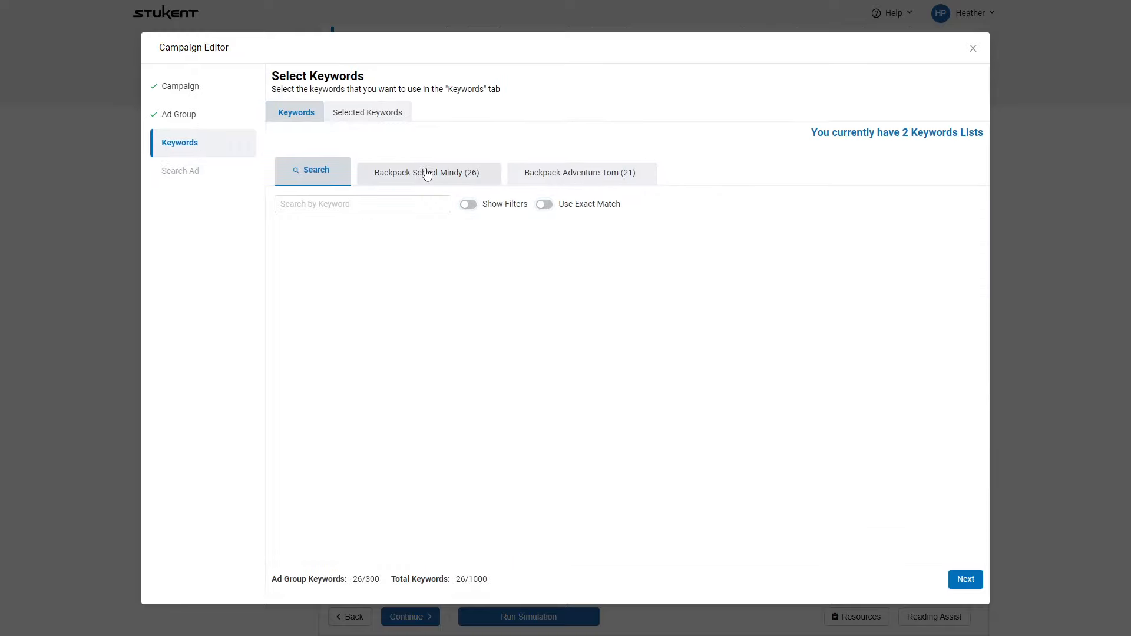
click(973, 583)
click(975, 580)
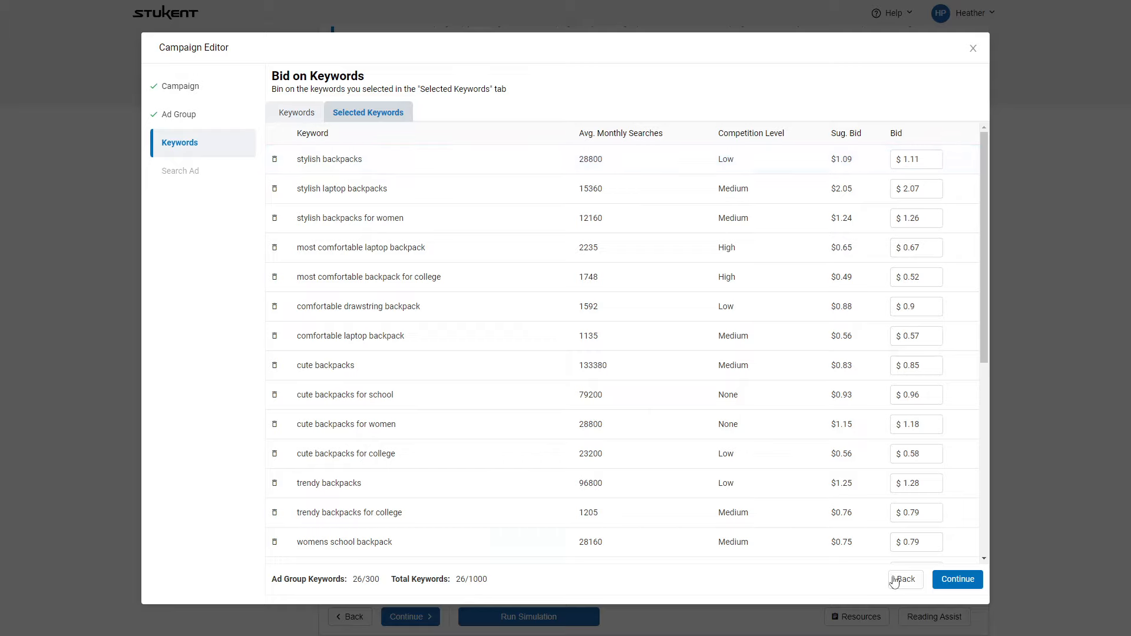
click(957, 580)
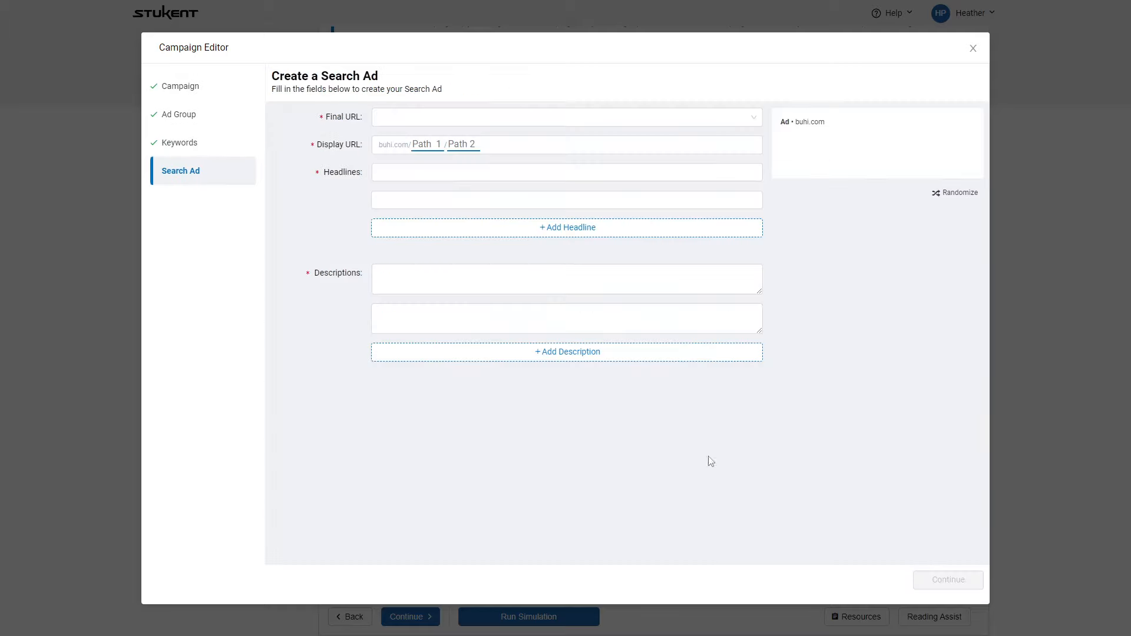
Set the ad's final URL to /american-dream/backpacks and its display URL paths to College and StylishBackpack
click(394, 120)
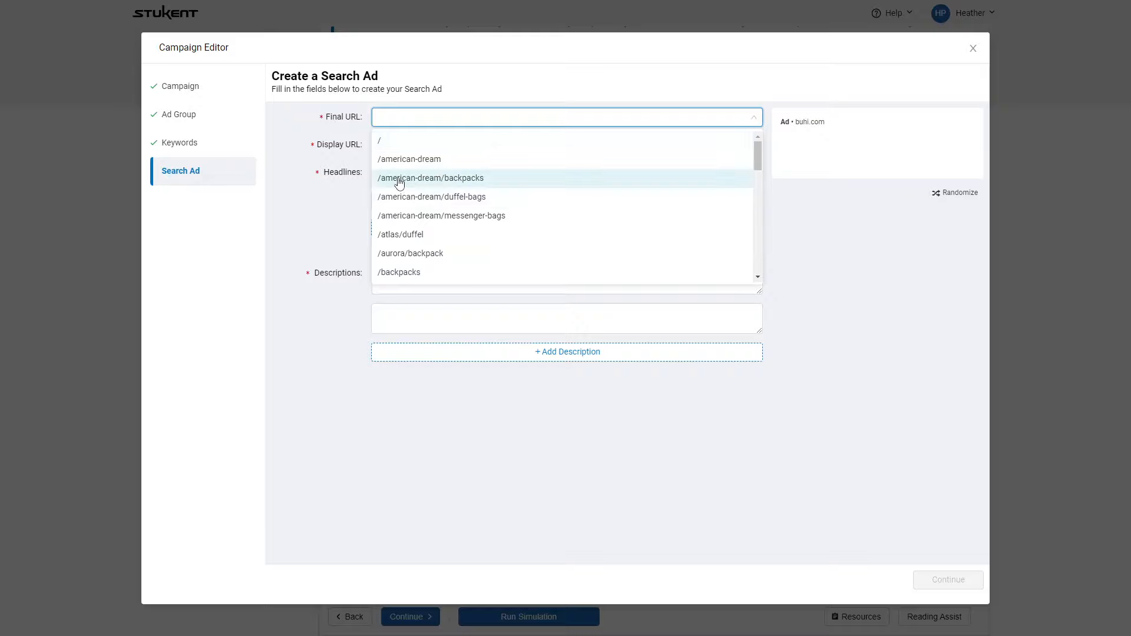
click(511, 179)
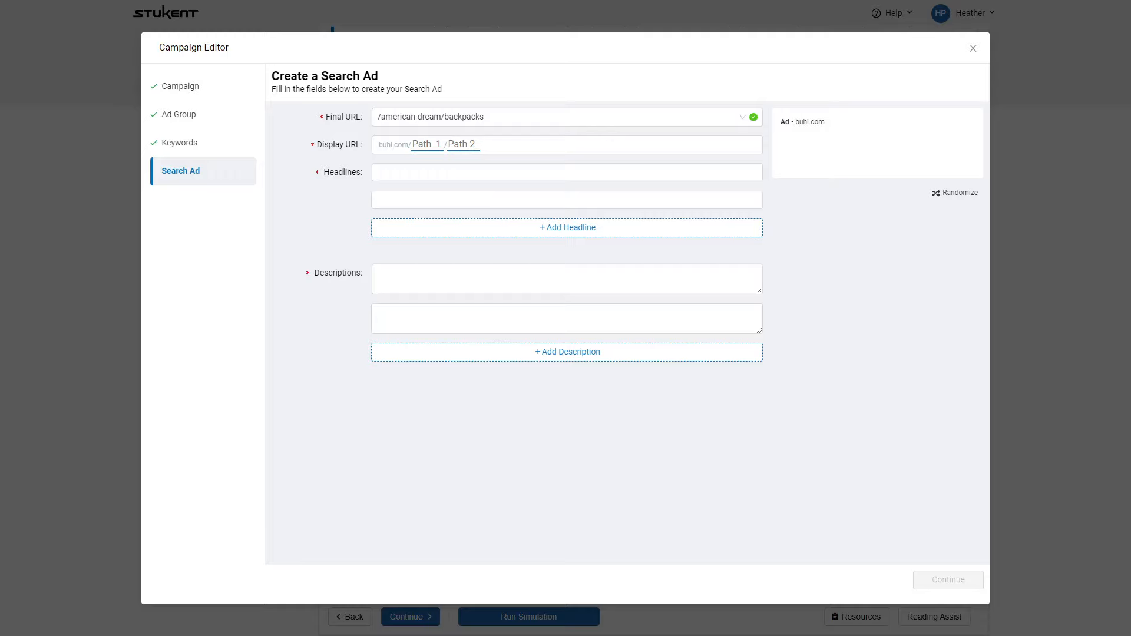
click(438, 142)
text(College / )
text(Sy)
key(BackSpace)
text(tylish)
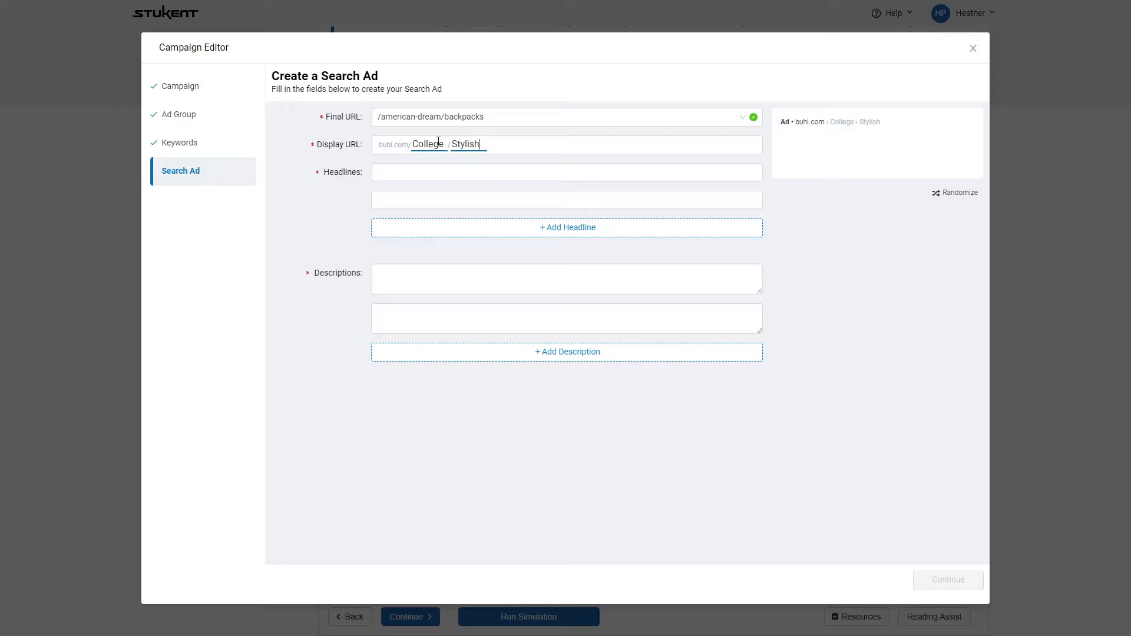
text(Backpacks)
key(BackSpace)
Enter "Elevate your school style" as the search ad's first headline
click(449, 174)
text(Ele)
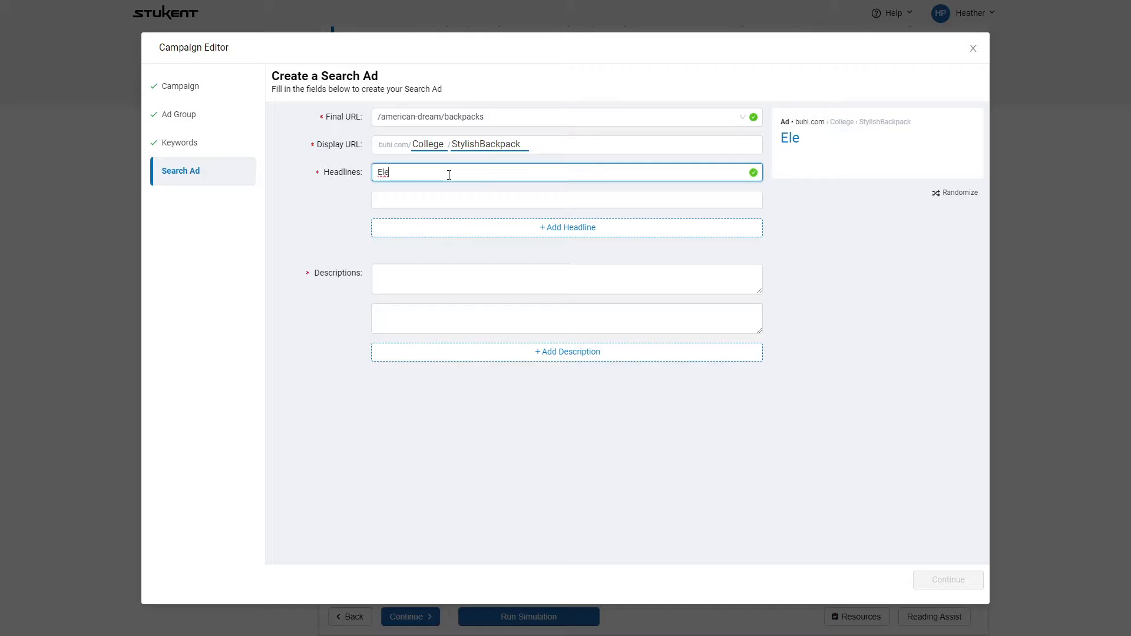
text(vate your s)
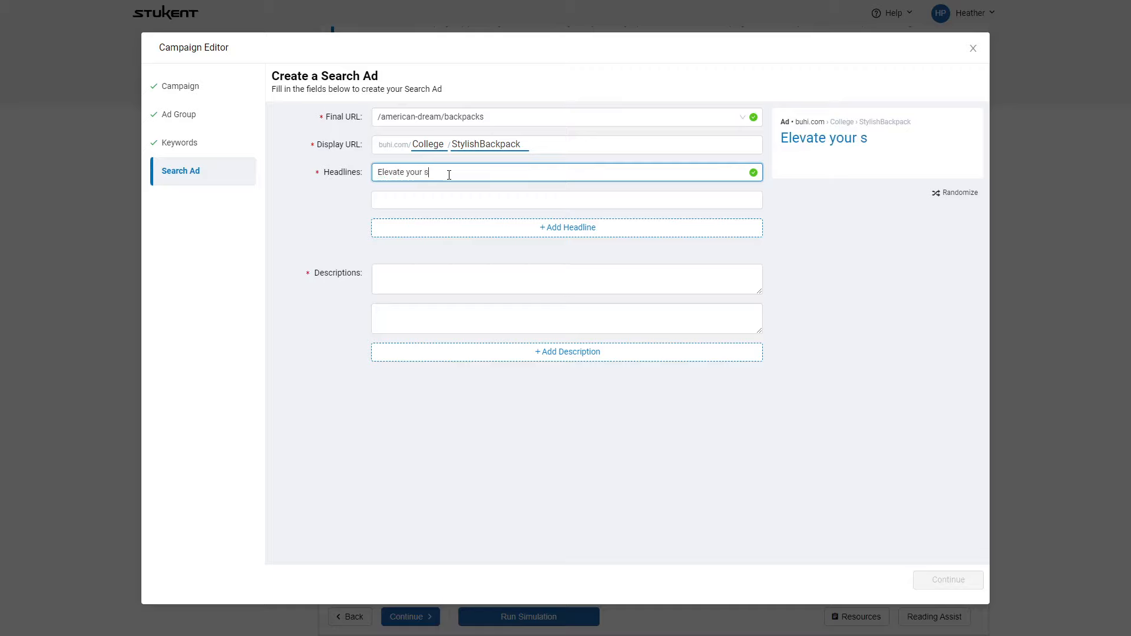
text(chool style with Bu)
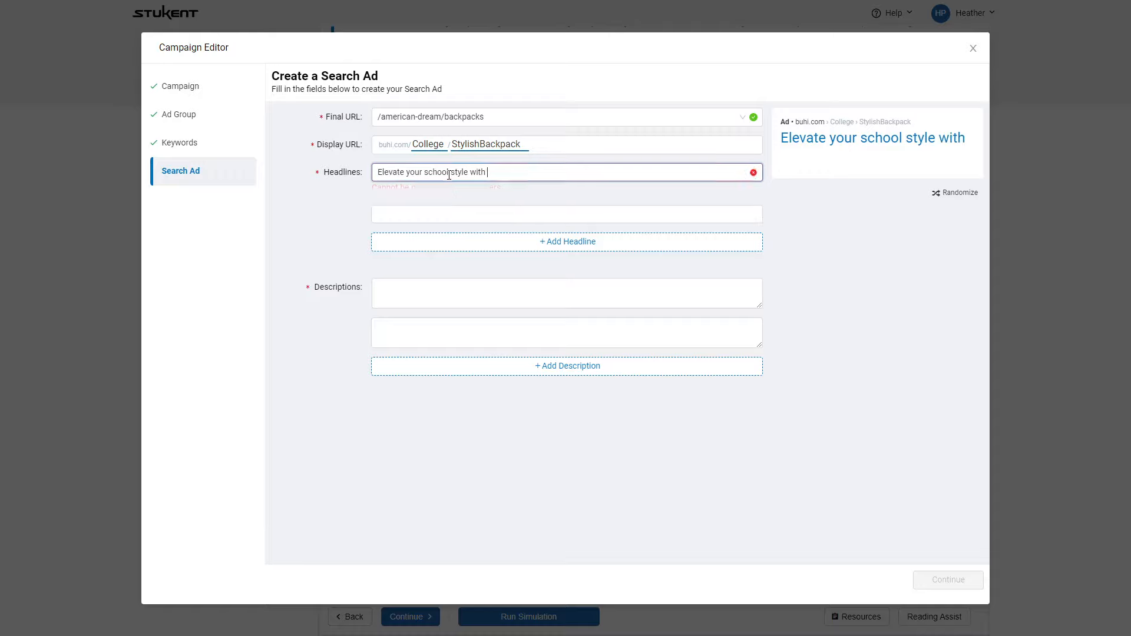
key(BackSpace)
key(BackSpace)
key(BackSpace)
key(BackSpace)
key(BackSpace)
key(BackSpace)
key(BackSpace)
key(BackSpace)
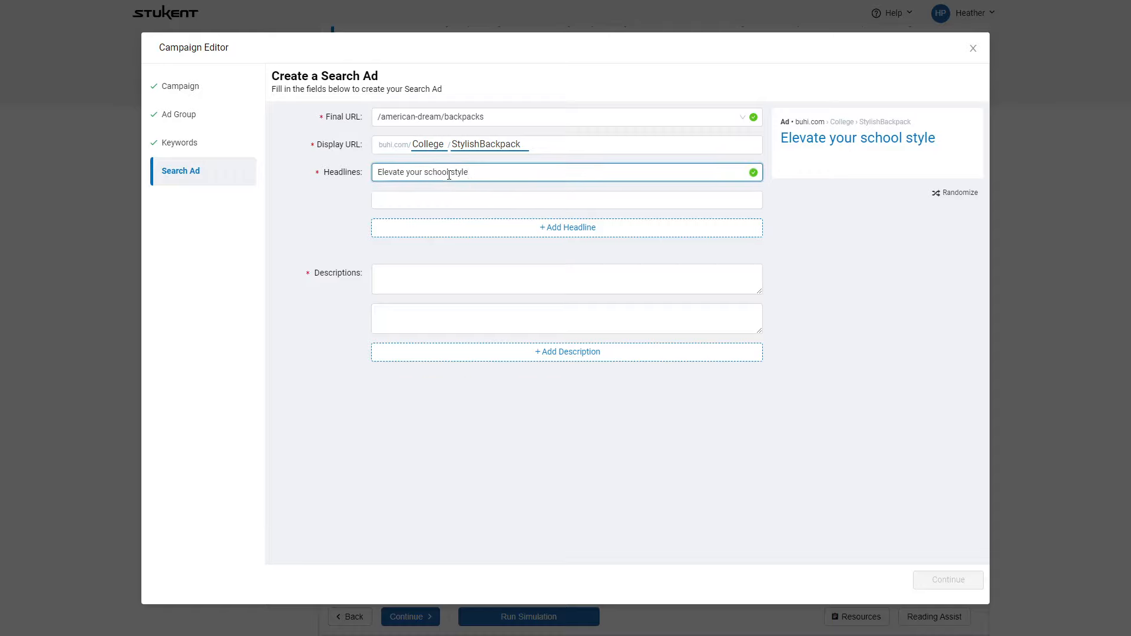
key(Tab)
text(Padded l)
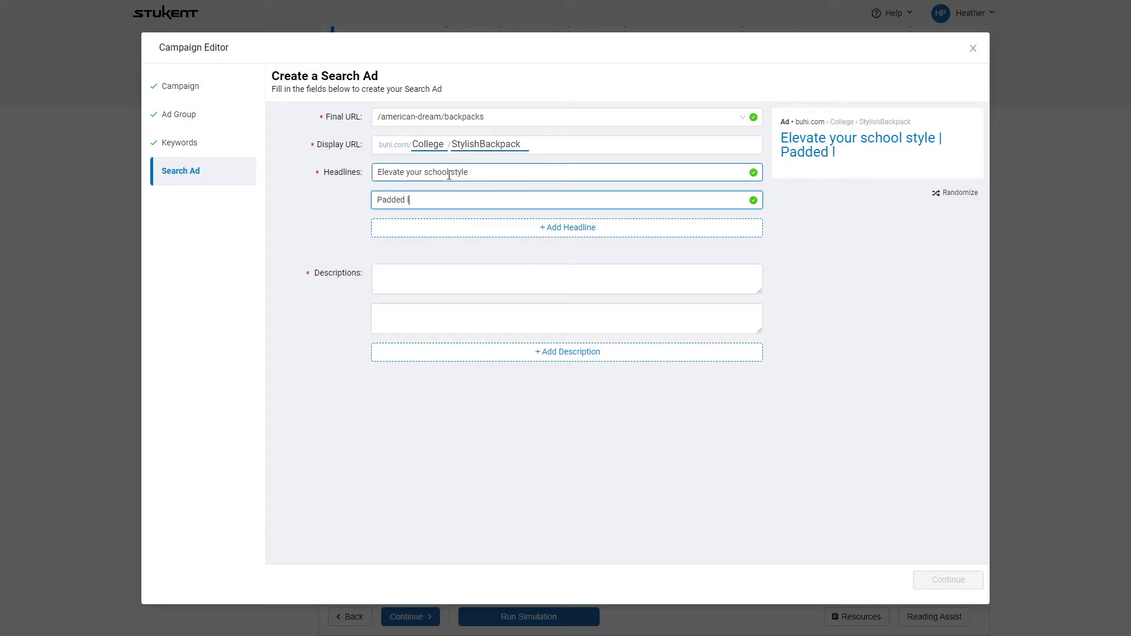
text(aptop sleeve for)
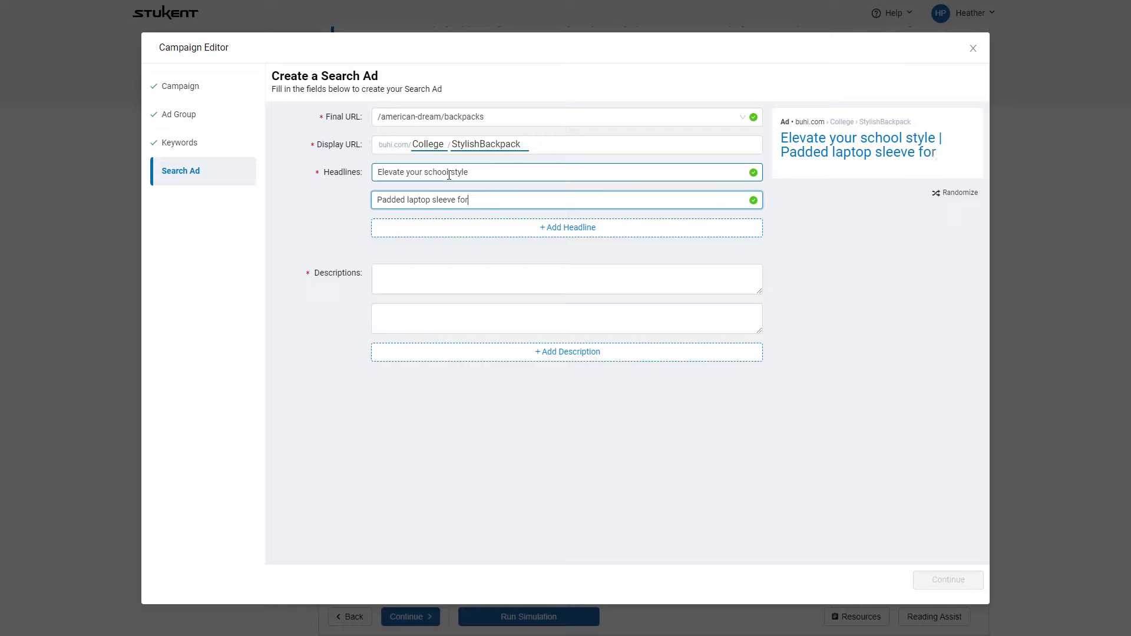
text(comfort)
key(BackSpace)
key(BackSpace)
key(BackSpace)
key(BackSpace)
key(BackSpace)
key(BackSpace)
key(BackSpace)
key(BackSpace)
key(BackSpace)
key(BackSpace)
key(BackSpace)
key(BackSpace)
key(BackSpace)
key(BackSpace)
key(BackSpace)
key(BackSpace)
key(BackSpace)
key(BackSpace)
key(BackSpace)
key(BackSpace)
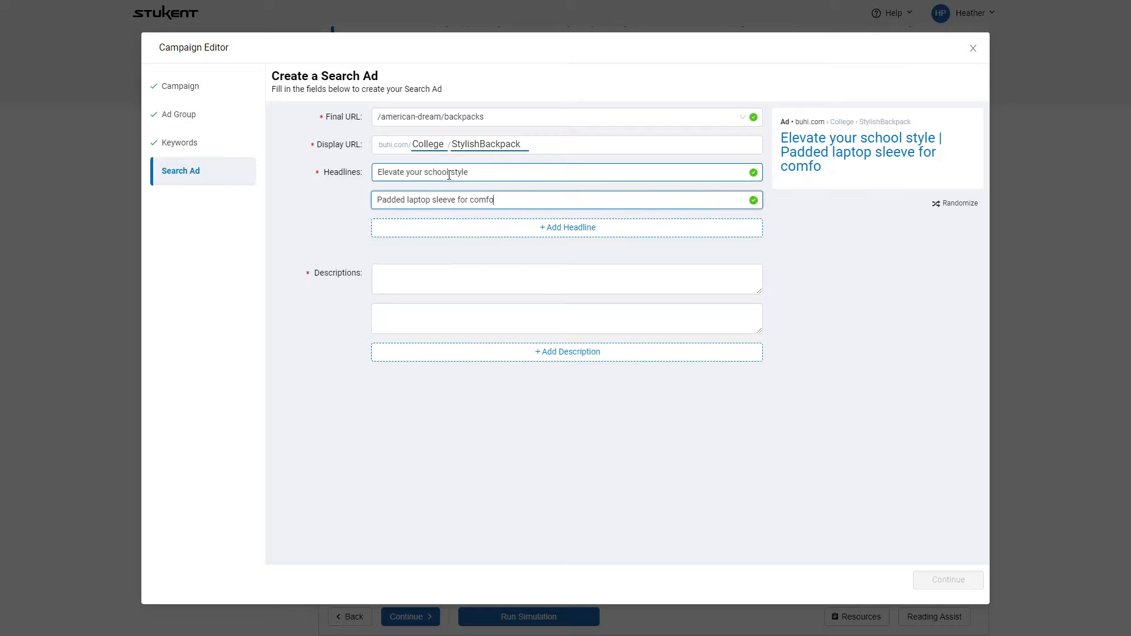
Enter "Comfortable padded straps" as the search ad's second headline
text(Comfor)
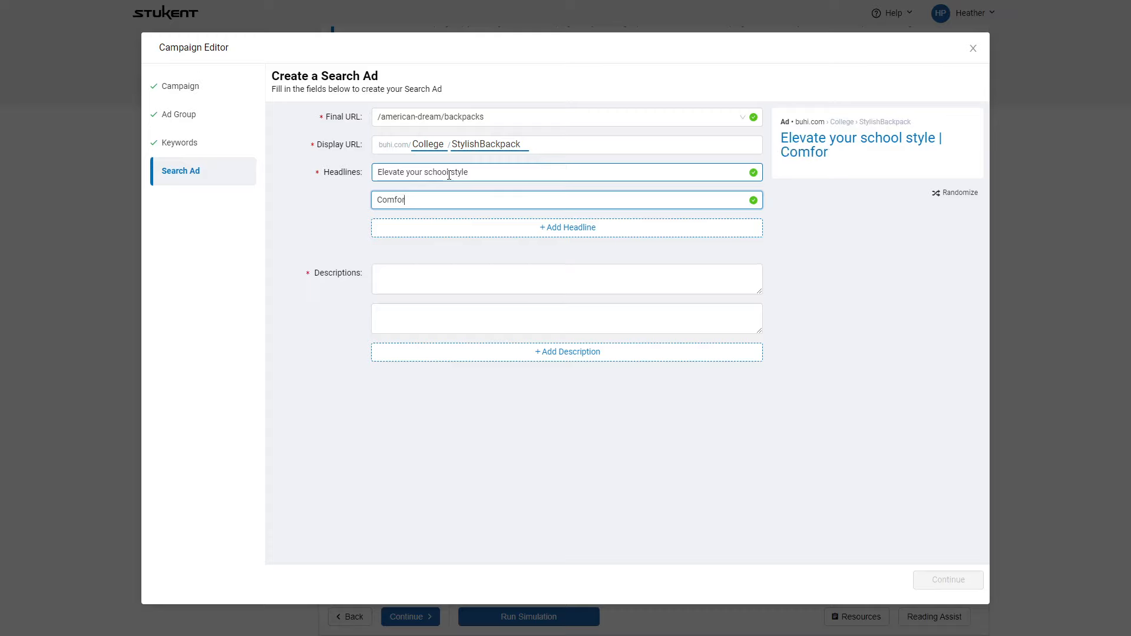
text(table padded laptop sleeve)
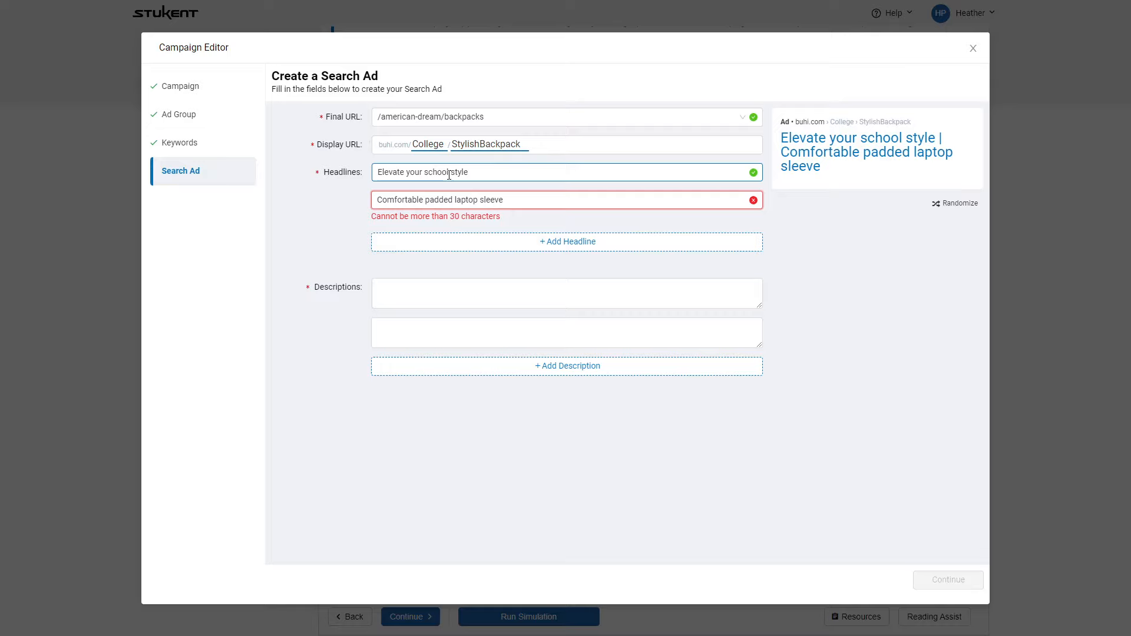
key(BackSpace)
key(BackSpace)
key(BackSpace)
key(BackSpace)
key(BackSpace)
key(BackSpace)
key(BackSpace)
key(BackSpace)
key(BackSpace)
key(BackSpace)
key(BackSpace)
text(straps)
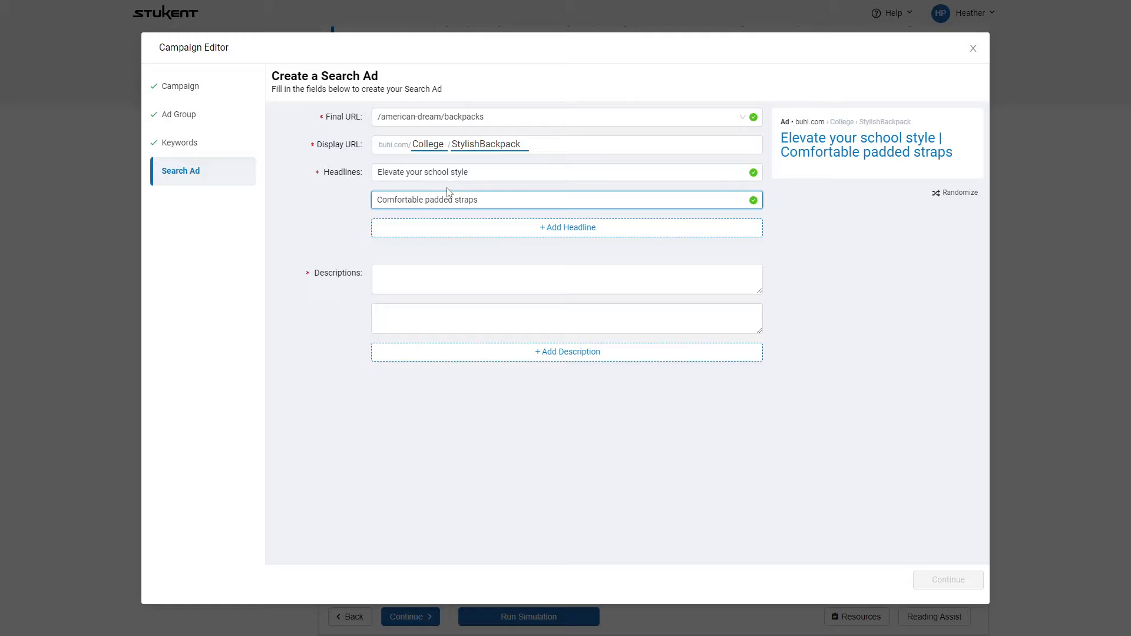
Add a third headline to the search ad reading "Trendy backpacks for students"
click(463, 230)
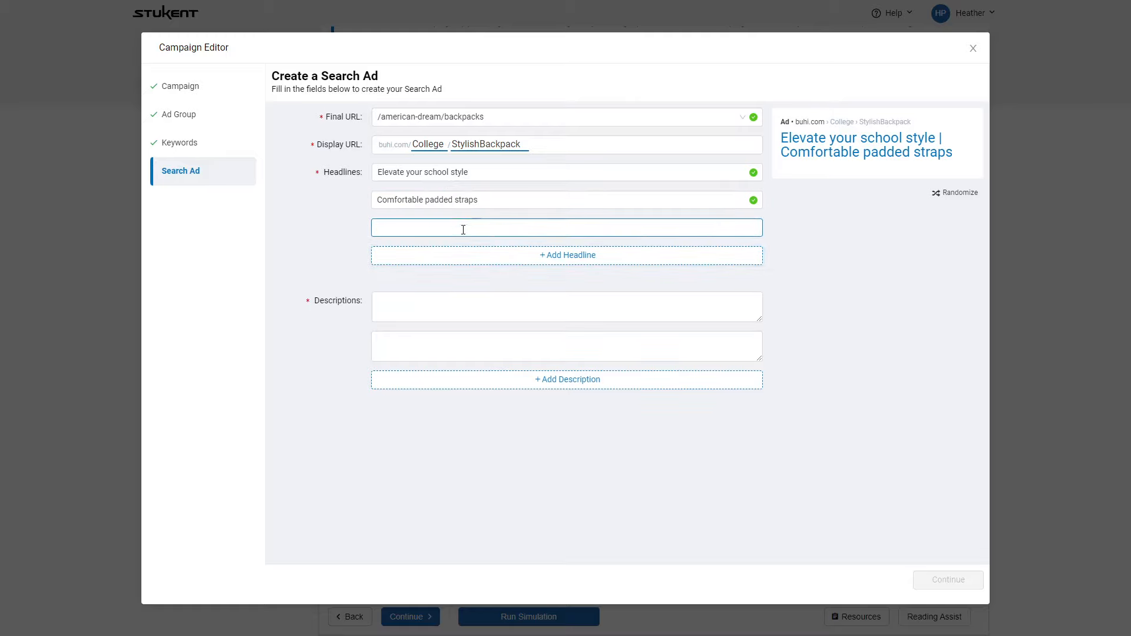
text(Trendy designs )
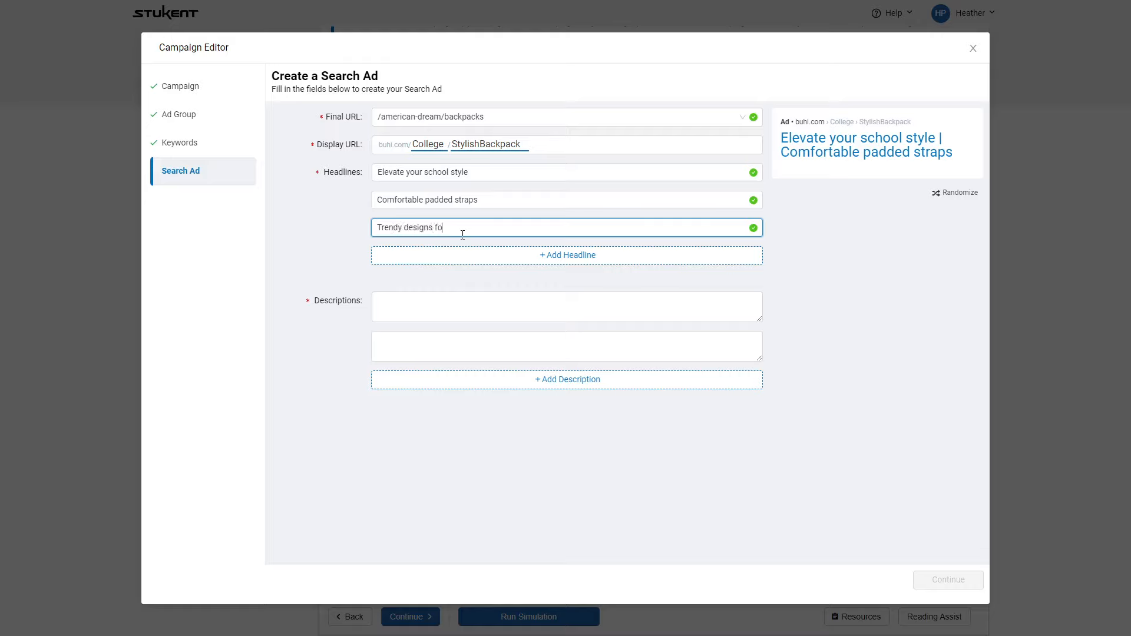
text(for students)
double_click(411, 229)
text(backpacks)
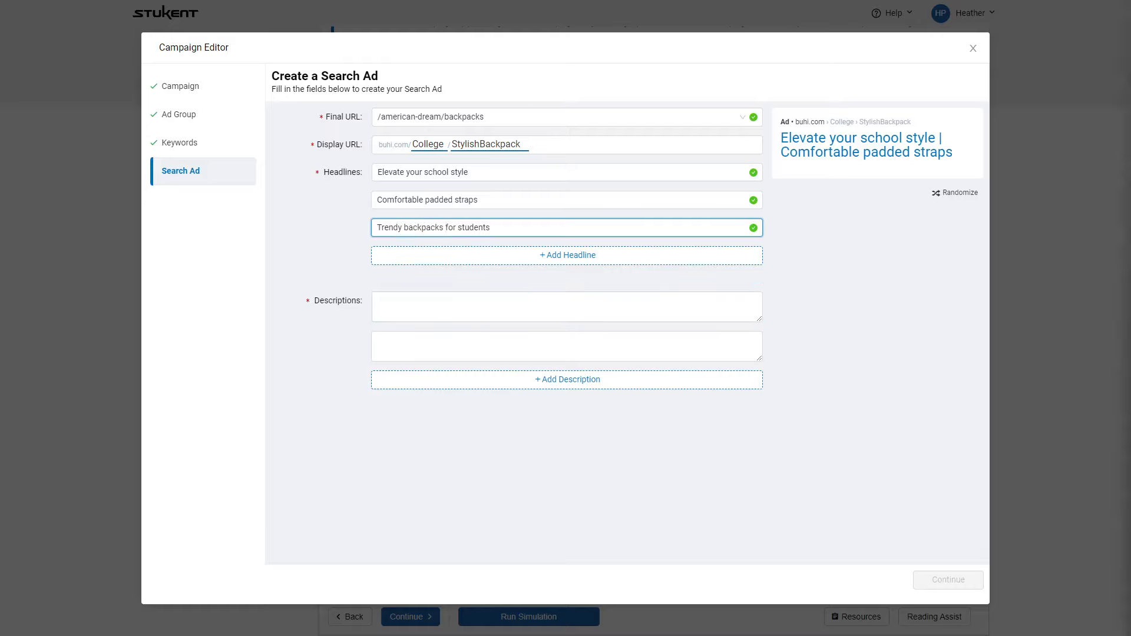
Enter "Affordable backpacks designed for the active student. Stay organized & look fabulous." as the ad's first description, without list numbering
click(588, 306)
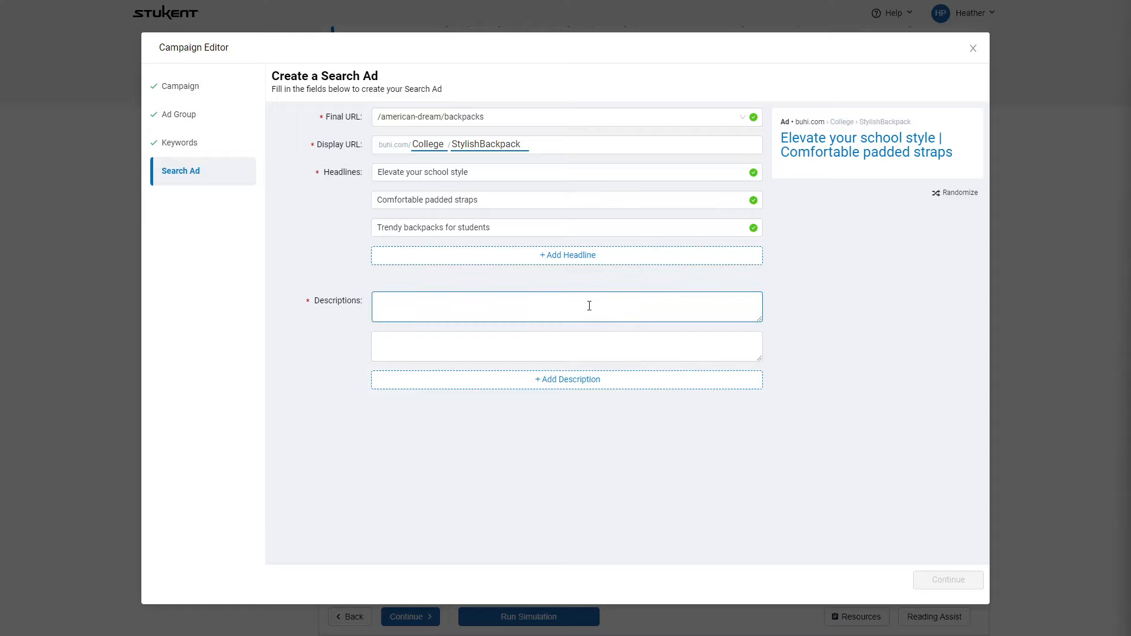
text(1.	Affordable backpacks designed for the active student. Stay organized & look fabulous.)
drag(394, 300, 337, 303)
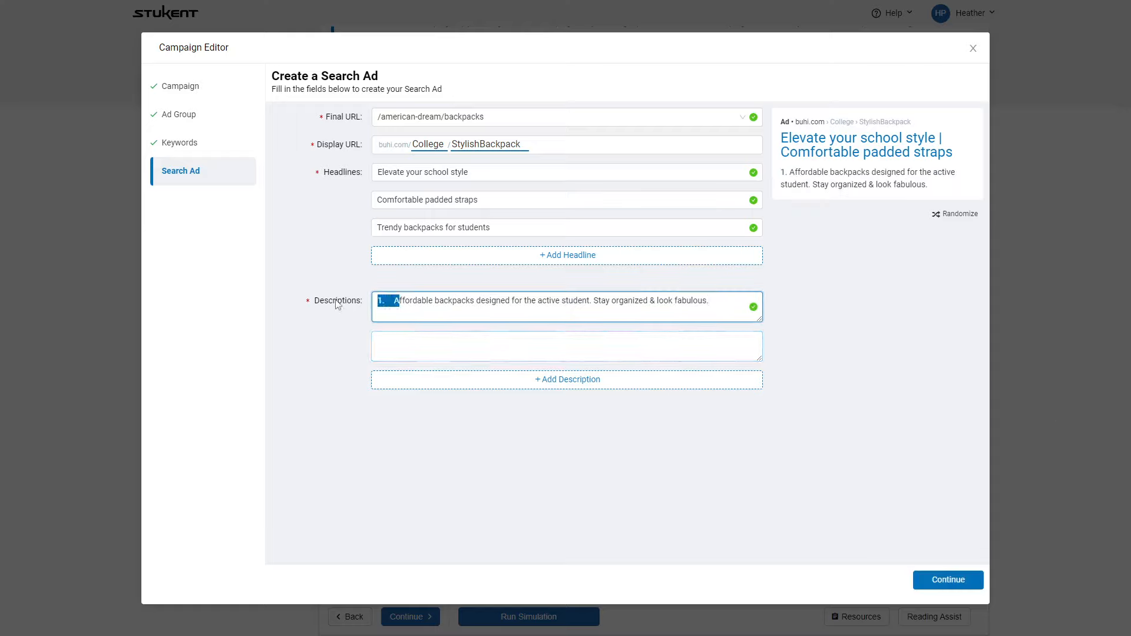
key(BackSpace)
drag(416, 301, 491, 301)
click(426, 306)
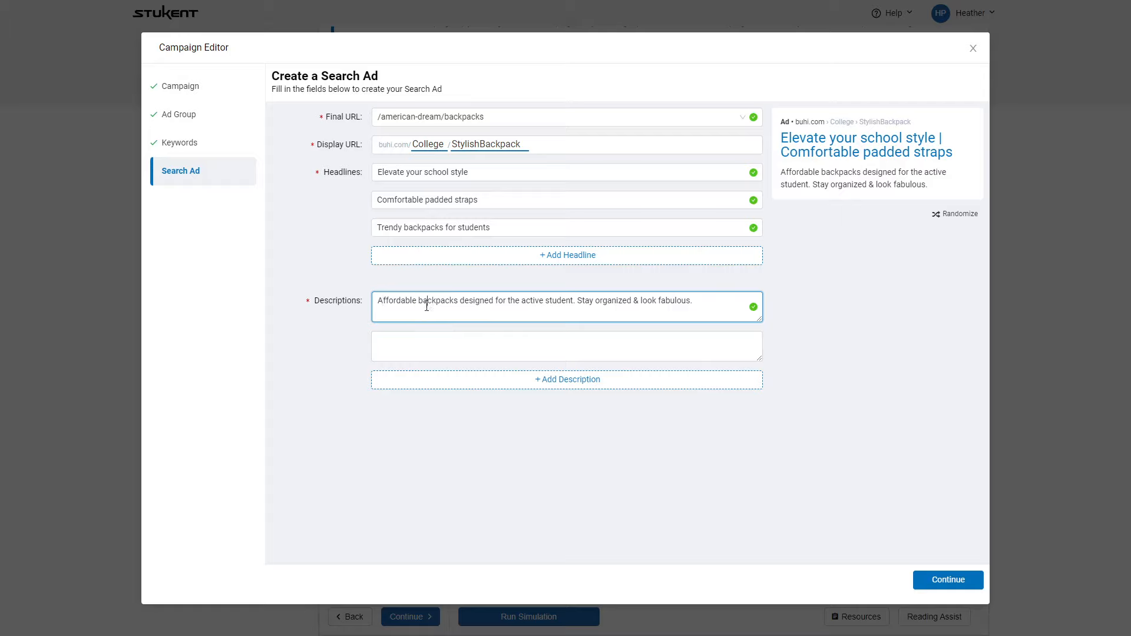
key(alt+Tab)
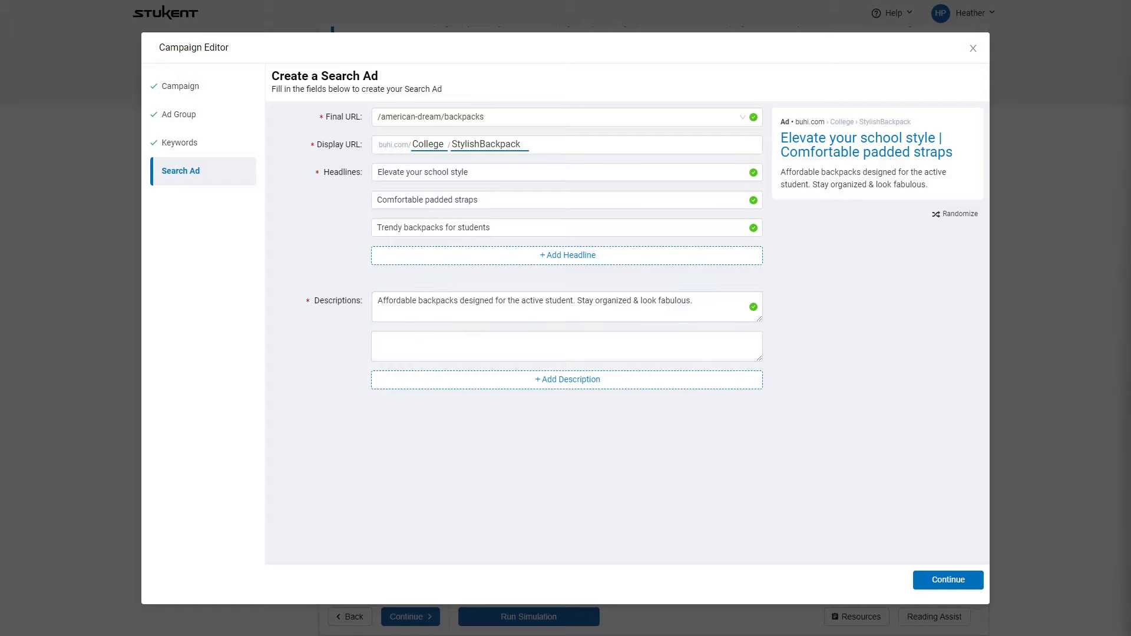
Enter "Stylish backpacks in colors like Ash Rose & Burnt Orange. Get Yours Today!" as the second description, without list numbering
click(553, 337)
text(2.	Stylish backpacks in colors like Ash Rose & Burnt Orange. Get Yours Today!)
drag(392, 341, 312, 330)
key(BackSpace)
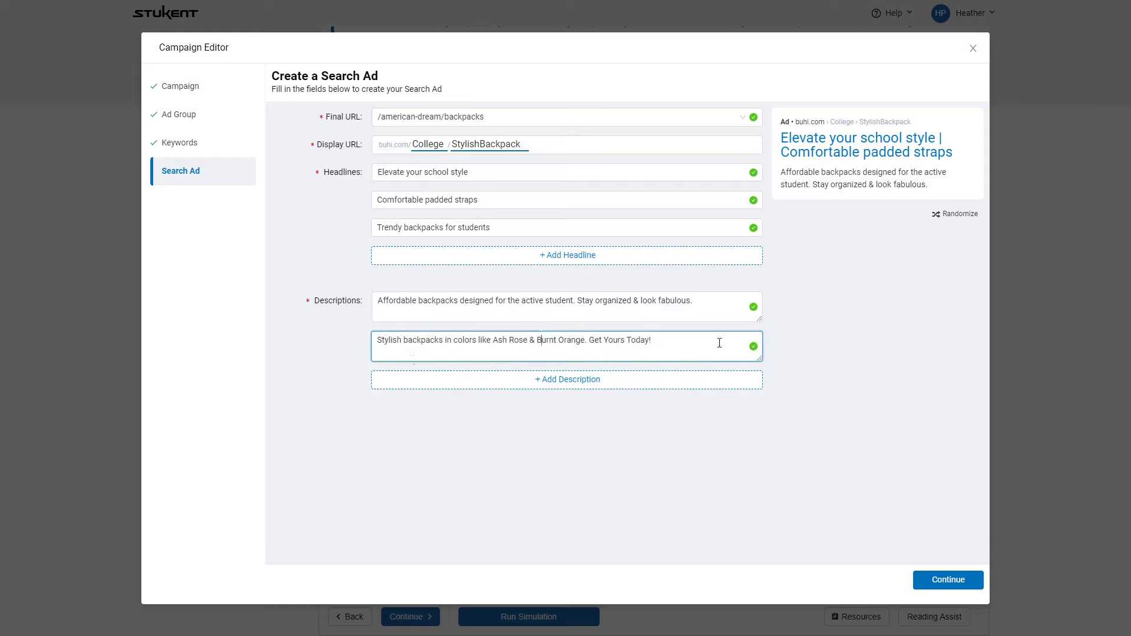
Reword the second description to "Stylish black backpacks for students. Get Yours Today!" and save the search ad
drag(495, 339, 586, 342)
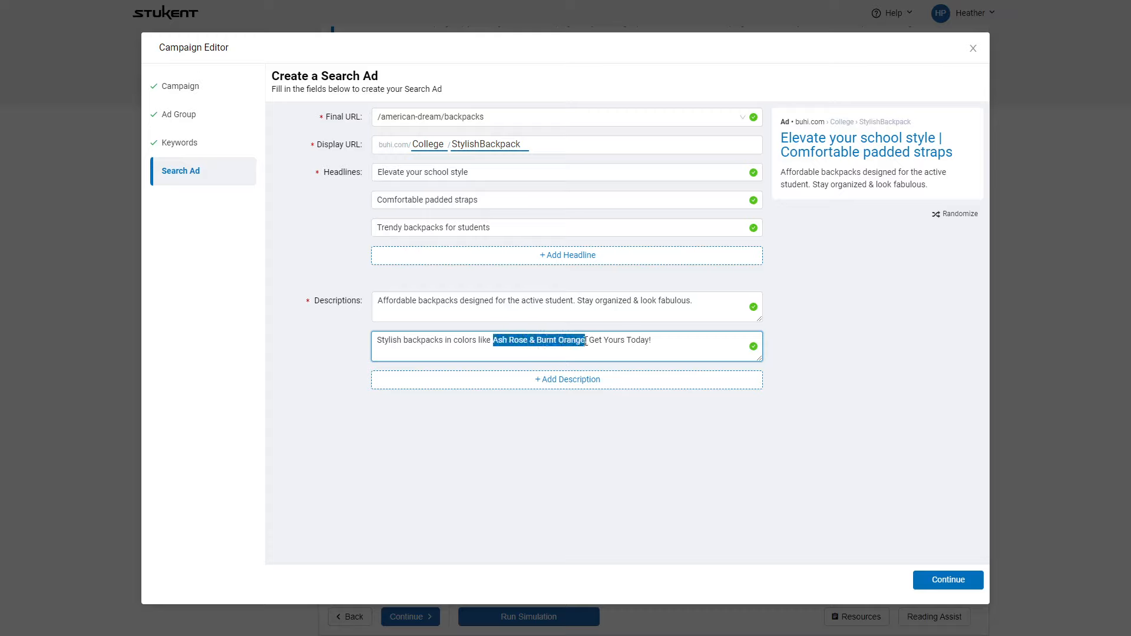
click(403, 339)
text(black)
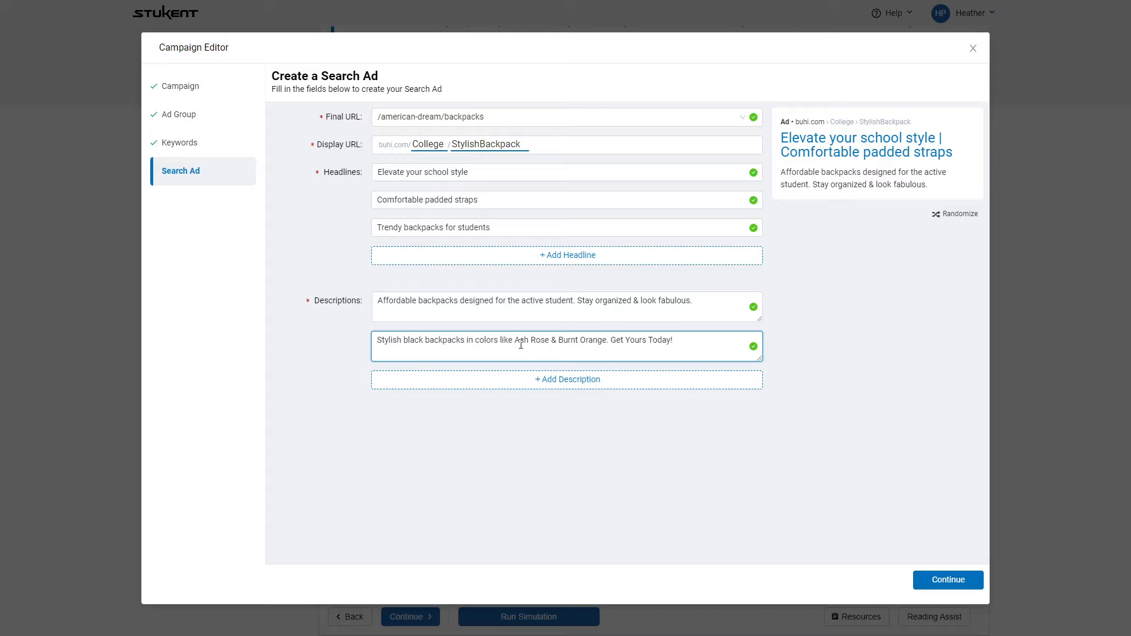
drag(469, 340, 606, 338)
key(BackSpace)
key(BackSpace)
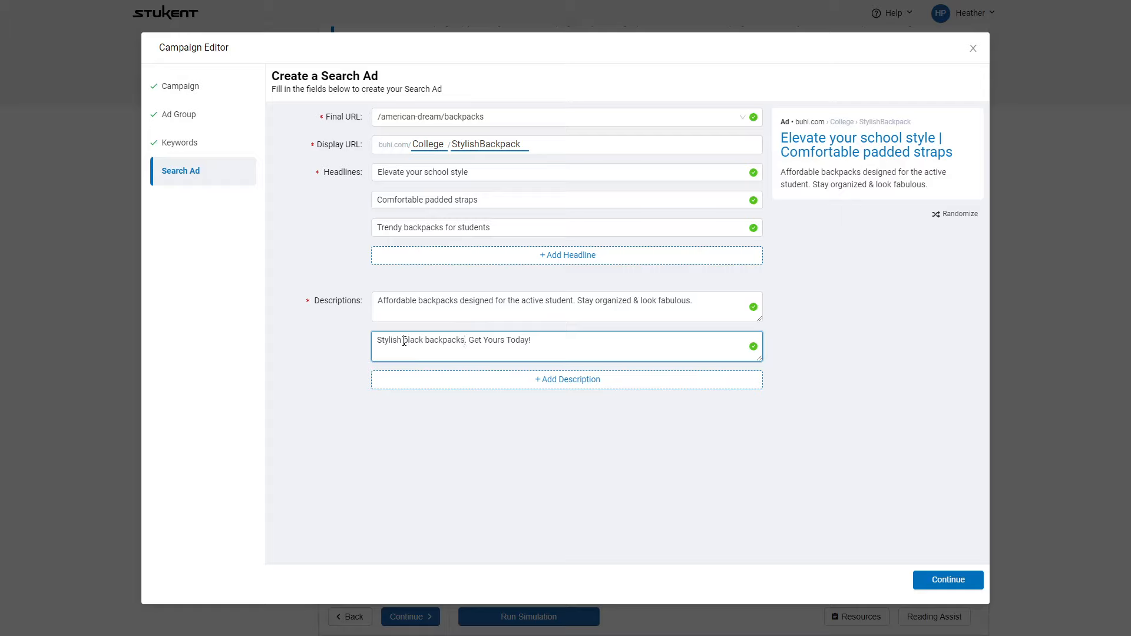
click(466, 341)
text(for students)
click(954, 583)
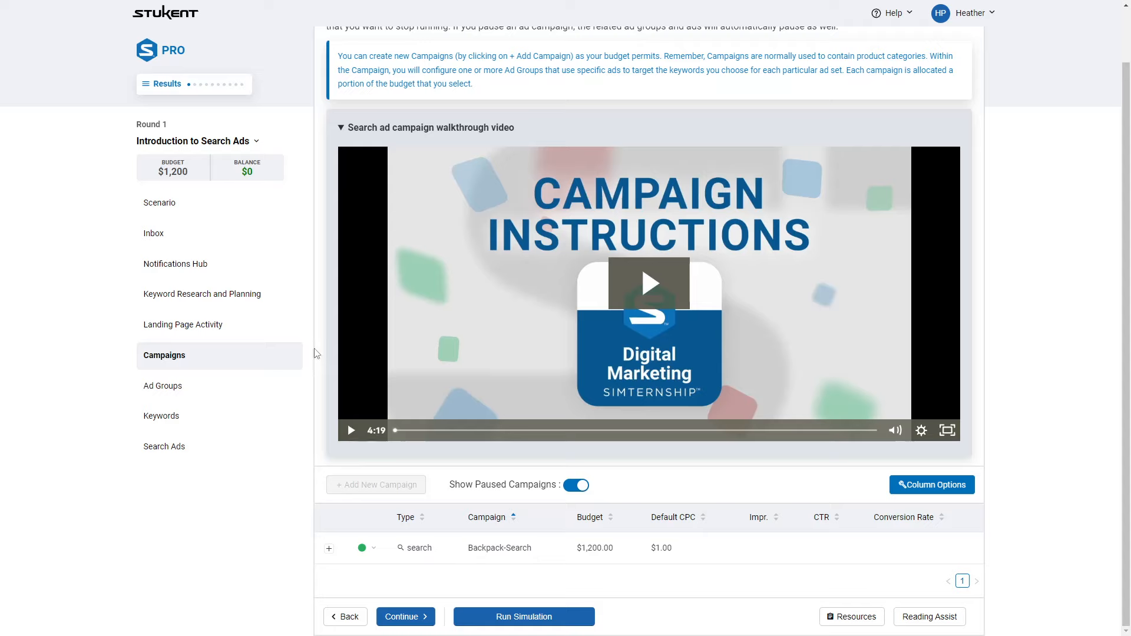
Review the round's ad group, its selected keywords with bids, and the new search ad's preview
click(217, 392)
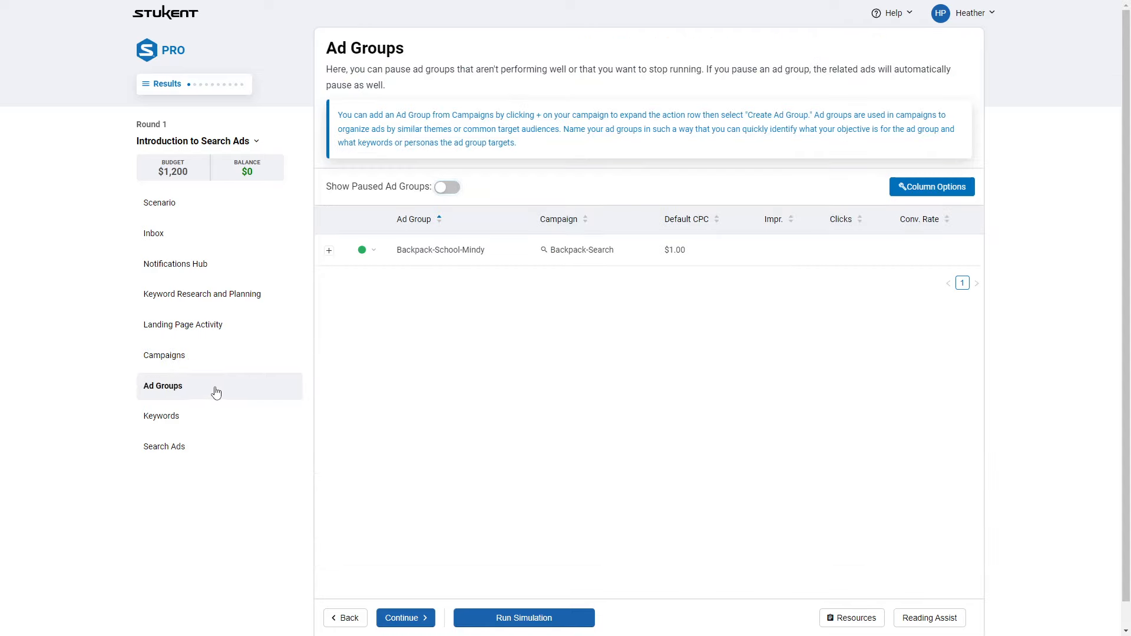
click(329, 251)
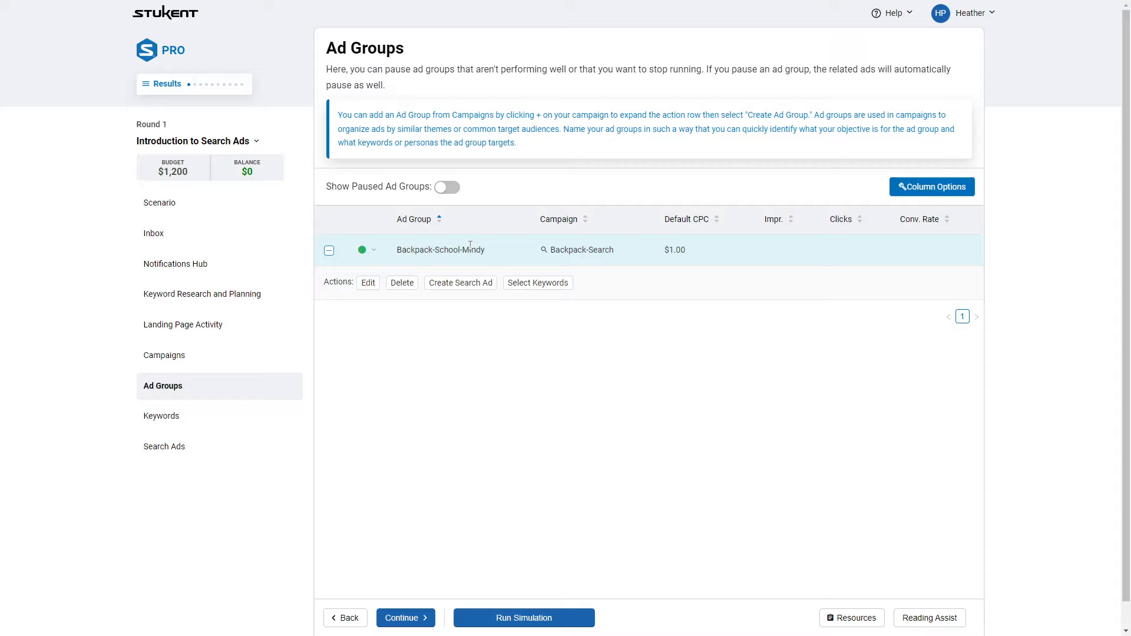
click(197, 420)
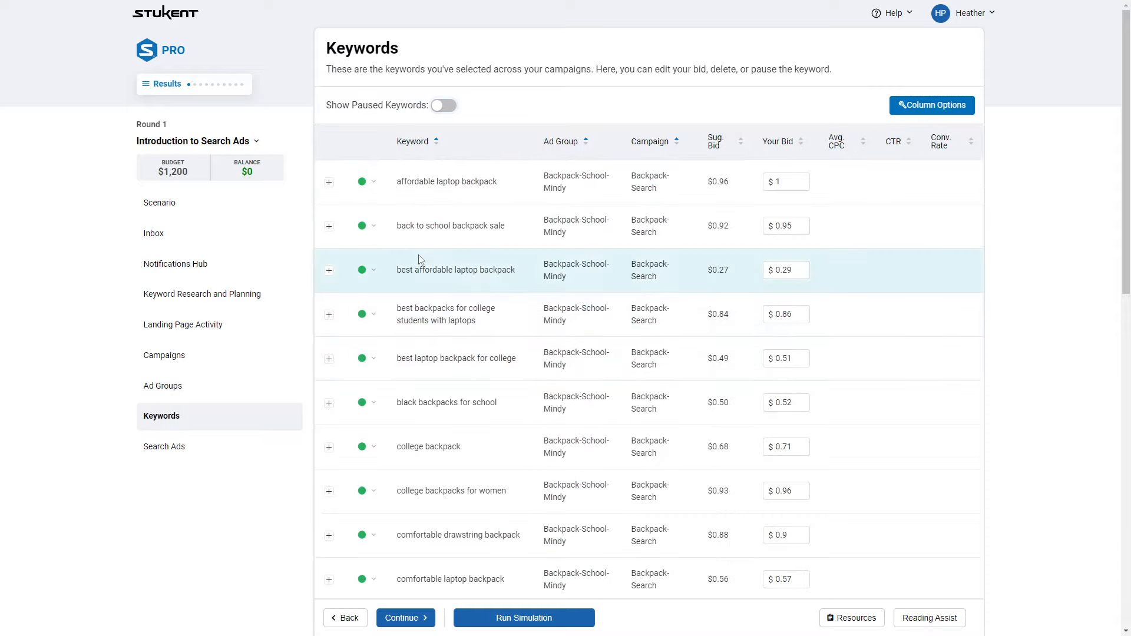
scroll(784, 171, down, 7)
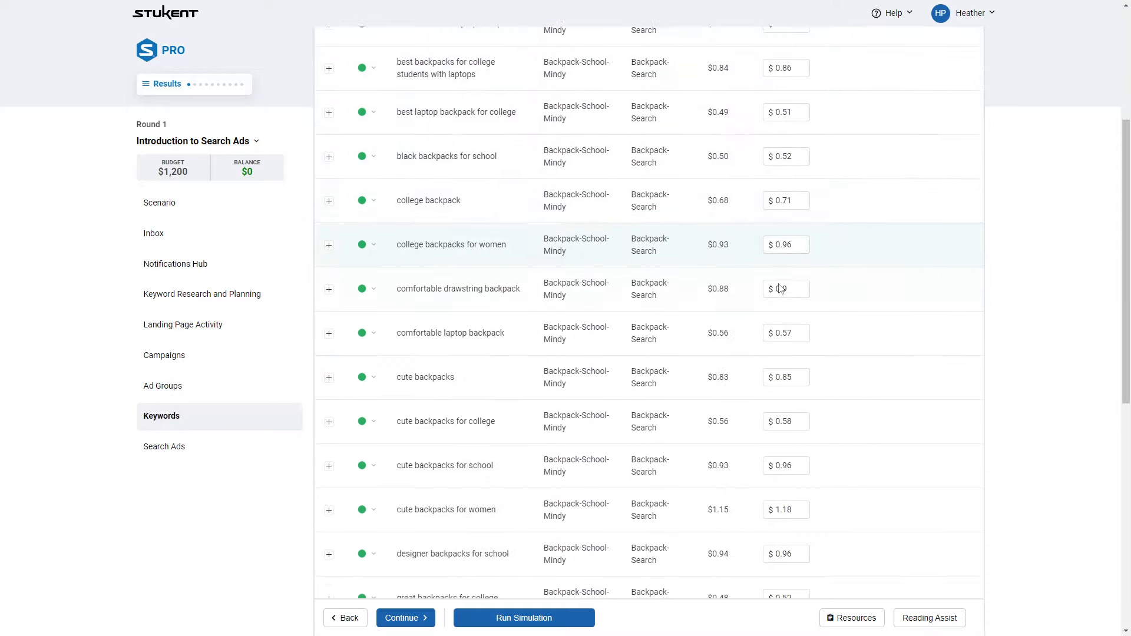
scroll(775, 353, up, 5)
scroll(780, 324, up, 2)
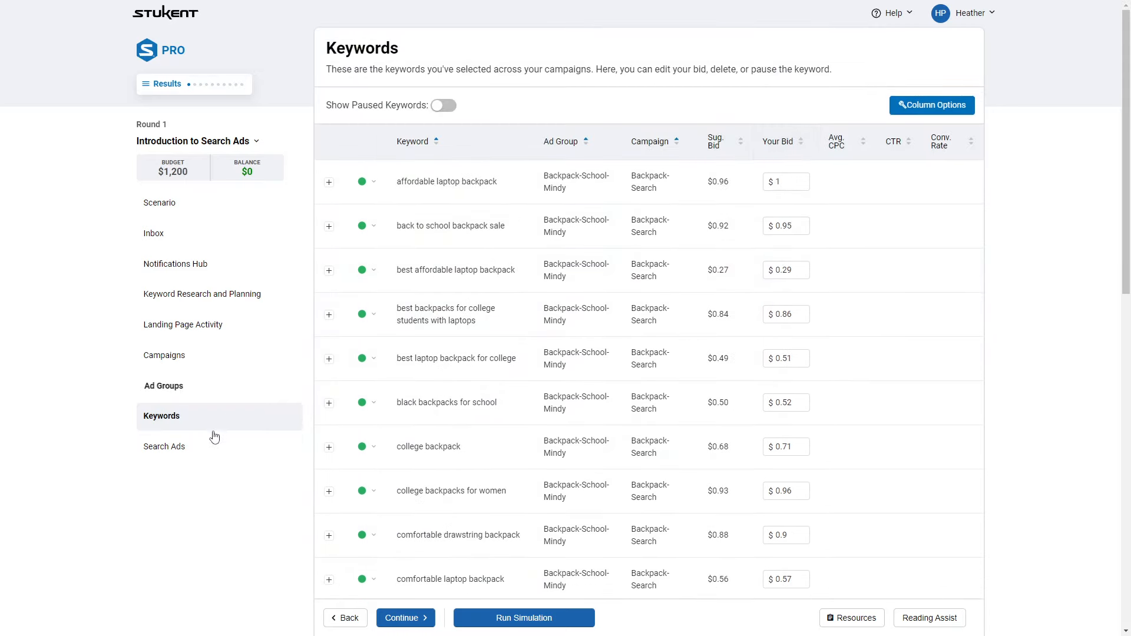
click(170, 446)
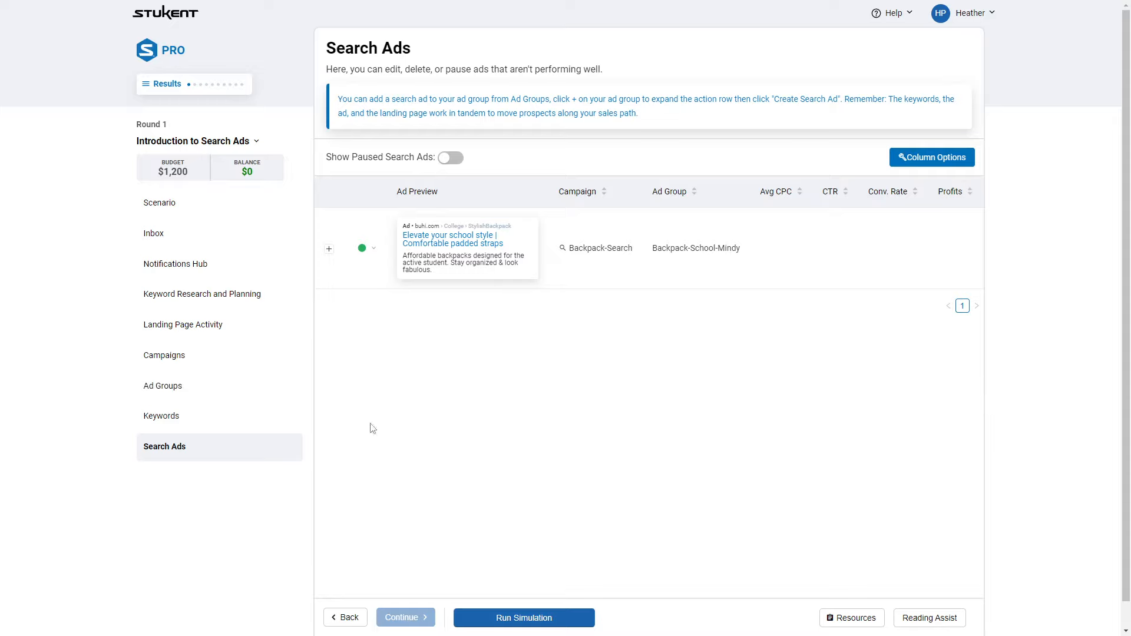
Start another search ad in the school backpack ad group with the final URL /american-dream/backpacks
click(160, 386)
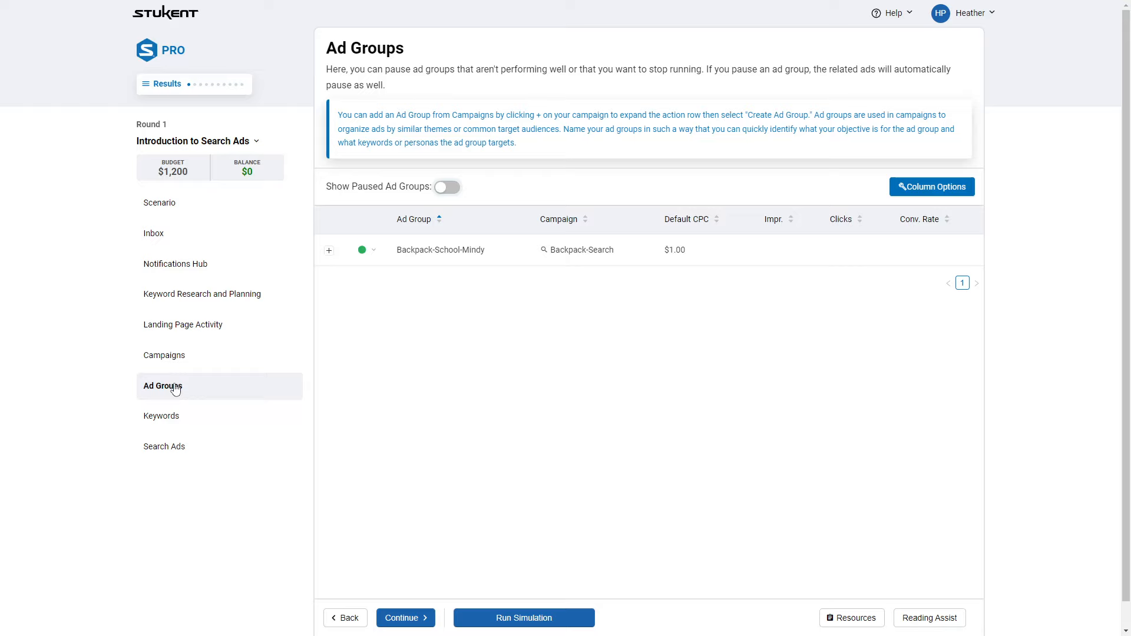
click(329, 253)
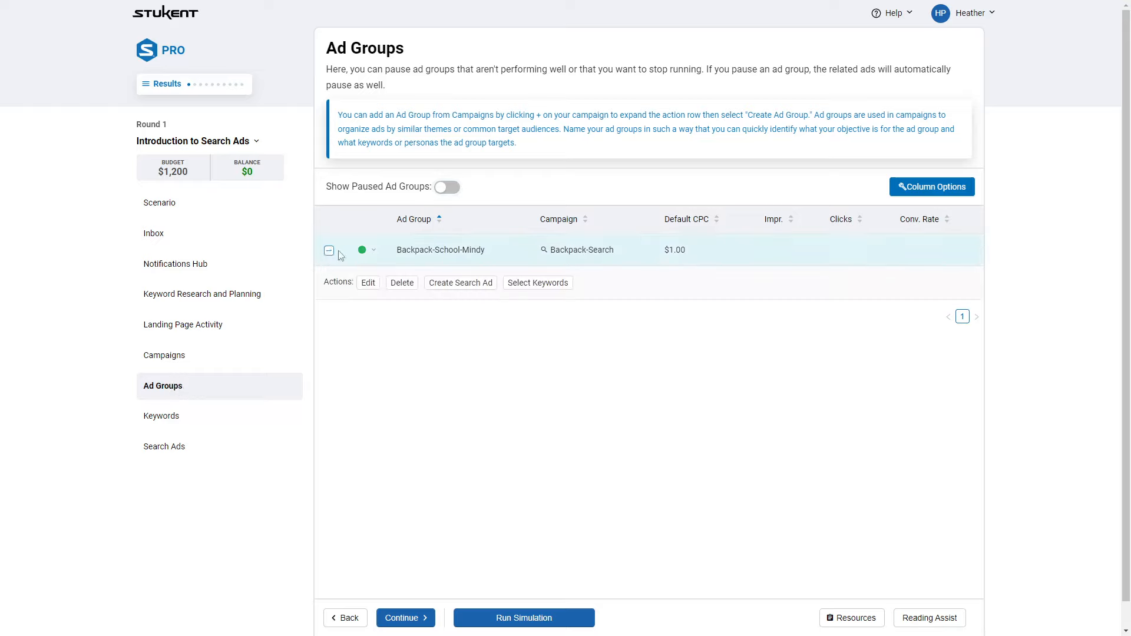
click(476, 284)
click(426, 121)
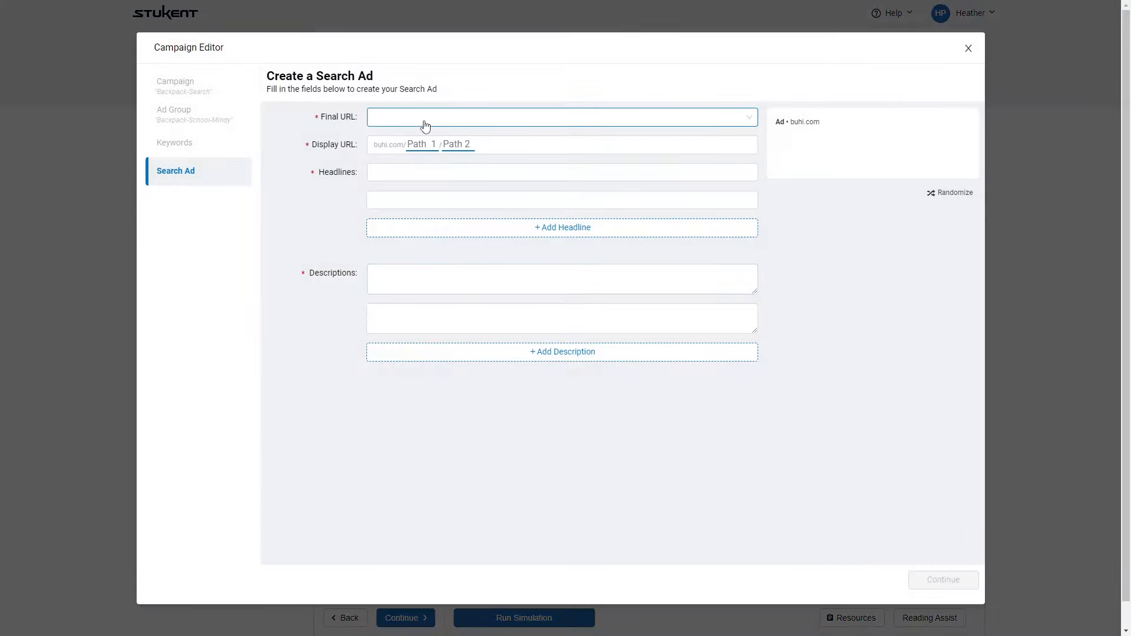
click(444, 179)
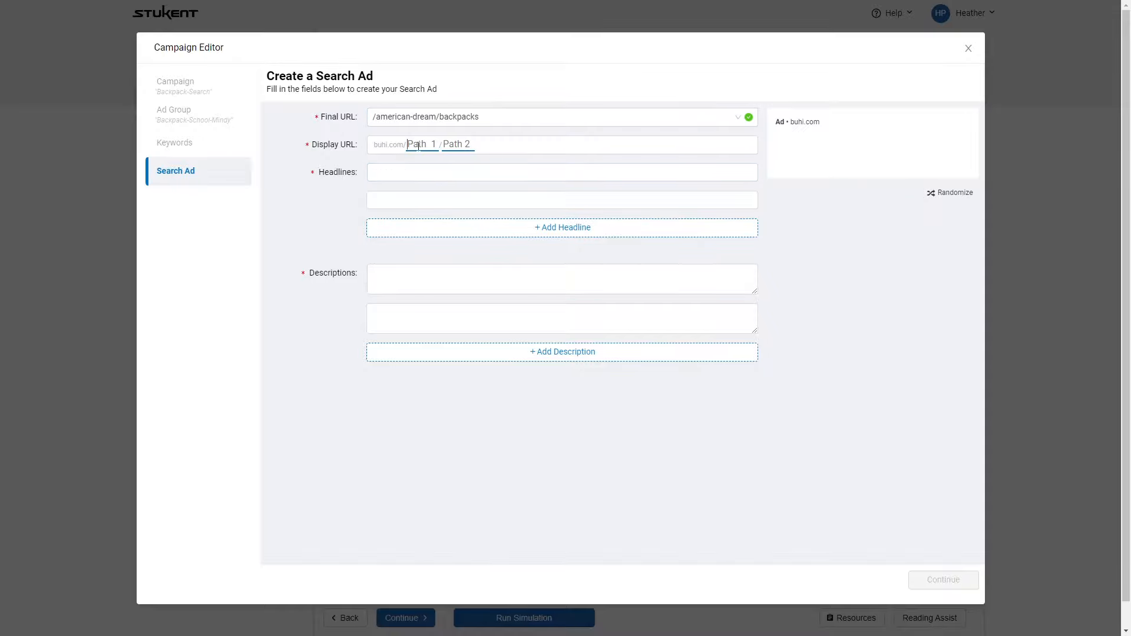
Set the new ad's display URL paths to School and TrendyBackpacks
click(418, 146)
text(School/)
text(Tre)
text(ndy)
text(Backpacks)
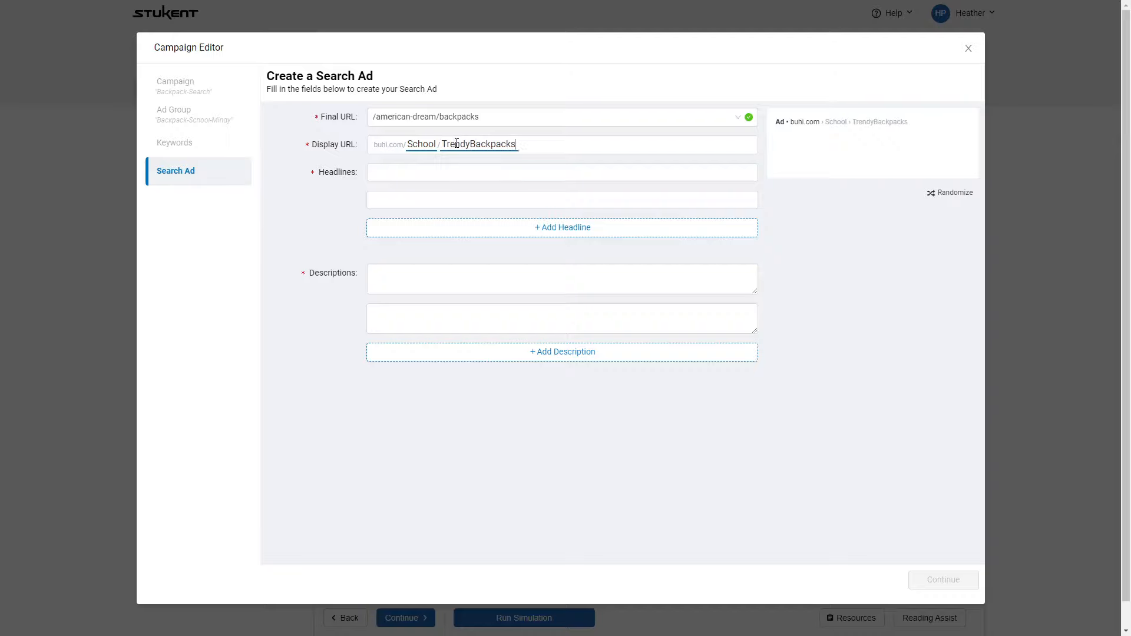
Enter "Find your Backpack for School" as the new ad's first headline
click(525, 173)
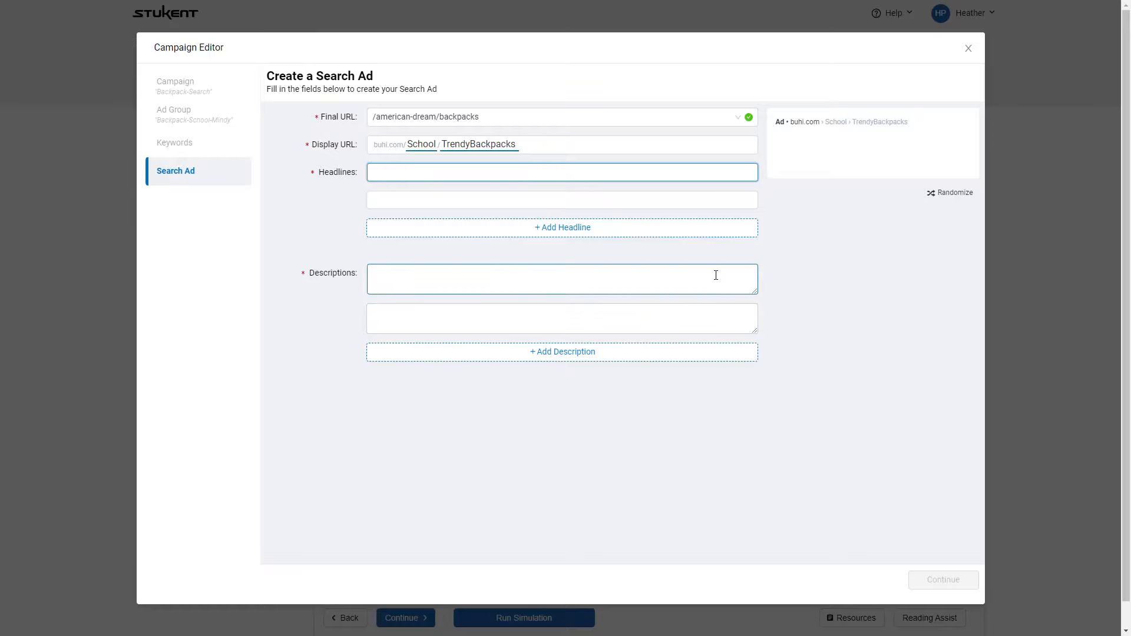
text(Find)
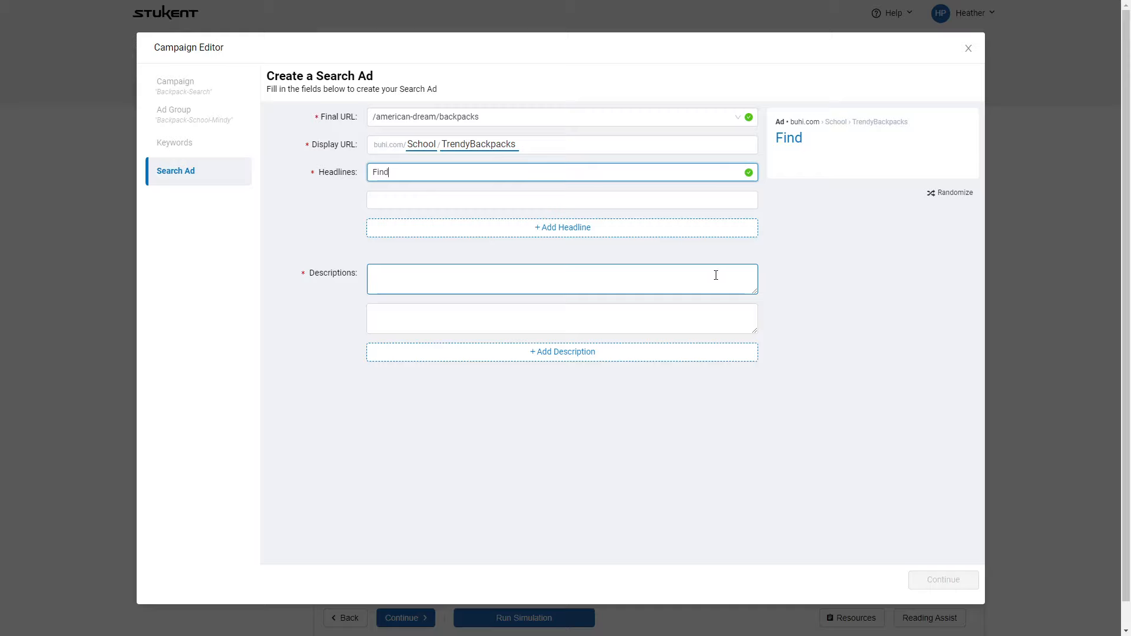
text( your Per)
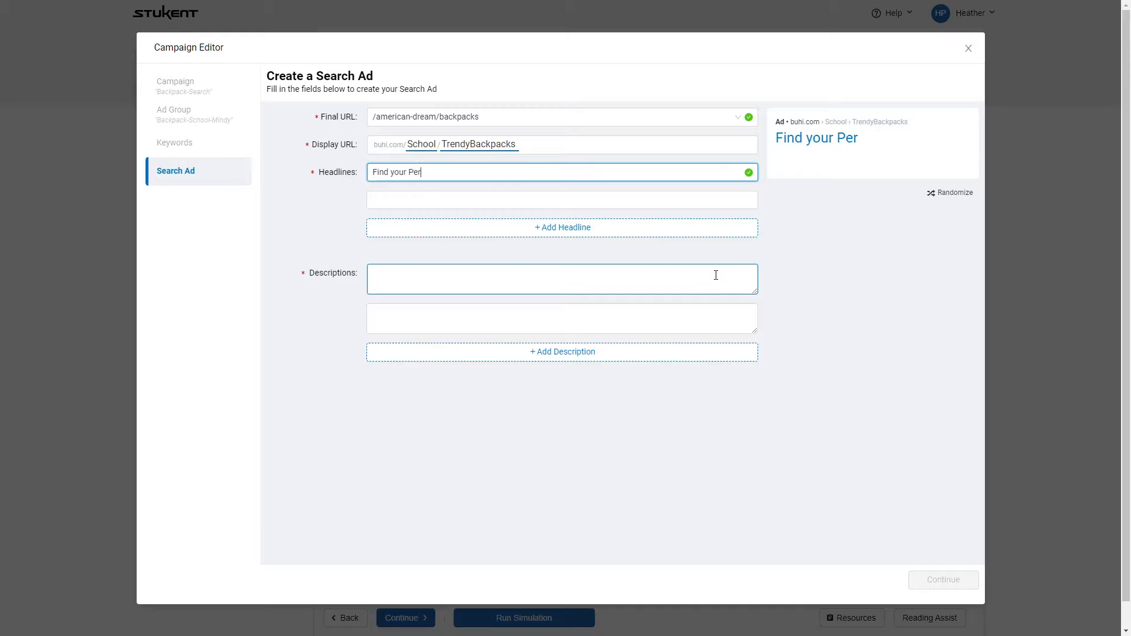
text(fect school backpa)
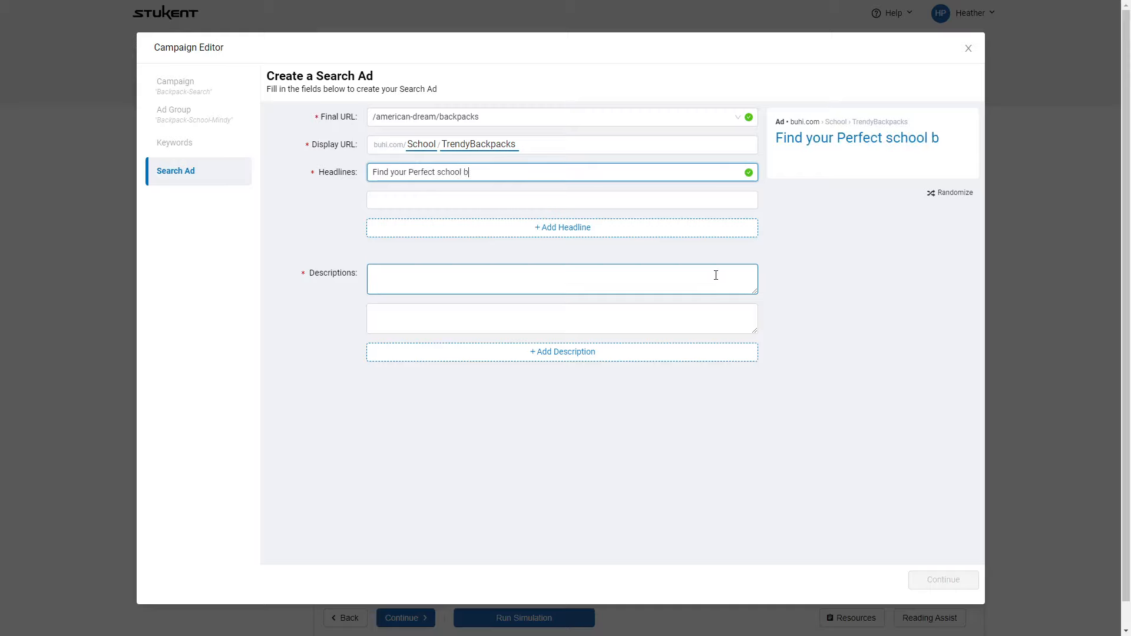
key(BackSpace)
key(BackSpace)
key(BackSpace)
key(BackSpace)
key(BackSpace)
key(BackSpace)
key(BackSpace)
key(BackSpace)
key(BackSpace)
key(BackSpace)
key(BackSpace)
key(BackSpace)
key(BackSpace)
key(BackSpace)
key(BackSpace)
key(BackSpace)
key(BackSpace)
key(BackSpace)
key(BackSpace)
key(BackSpace)
text(Backpac)
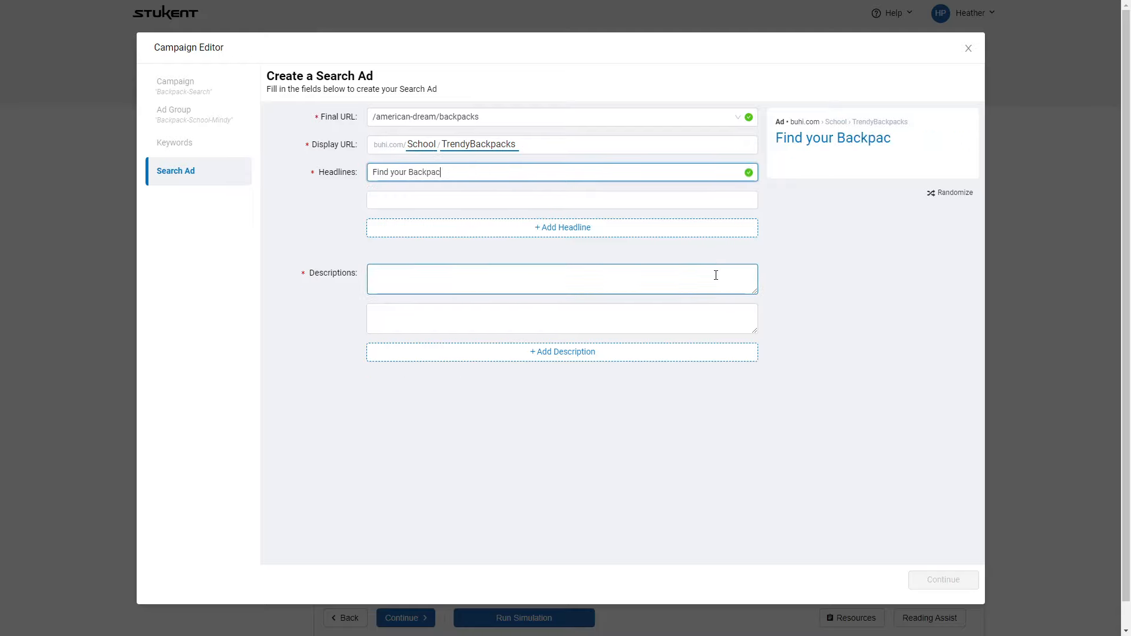
text(k T FOR)
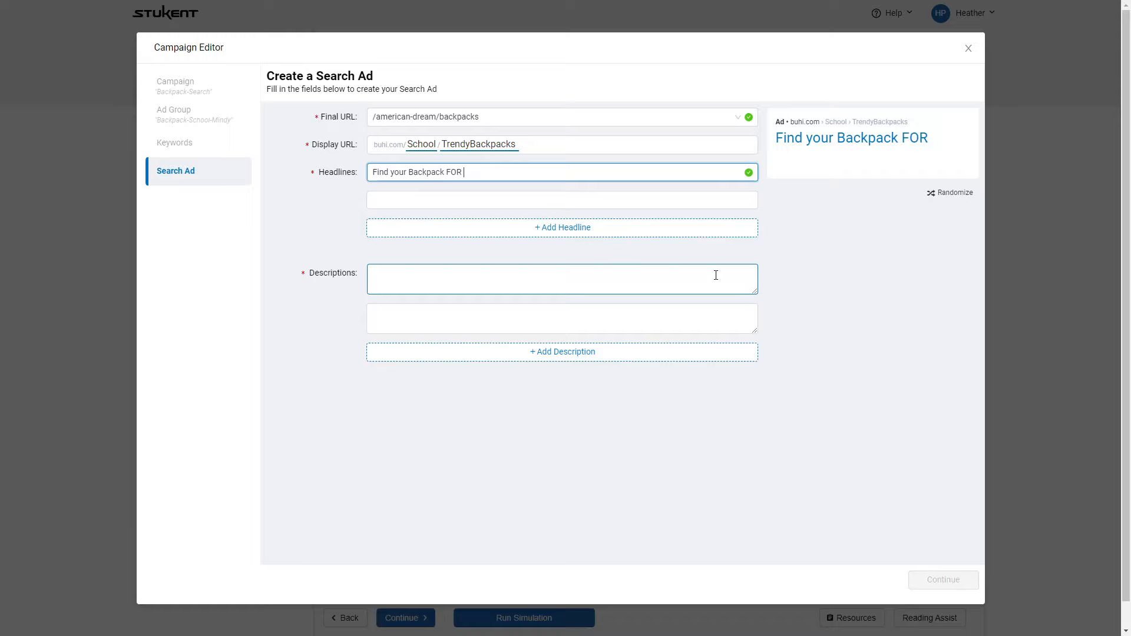
key(BackSpace)
key(BackSpace)
key(BackSpace)
text(for Schoo)
Enter "Backpack Designed for Students" as the new ad's second headline
click(494, 199)
text(Designed for Students)
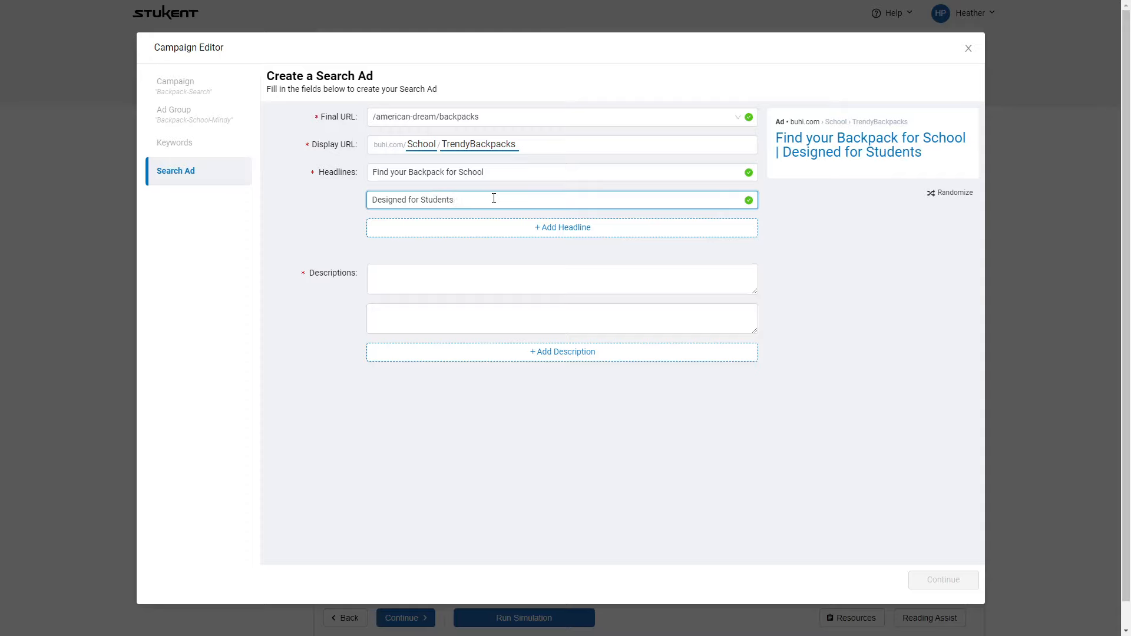
click(375, 200)
text(Backps)
key(BackSpace)
text(acks)
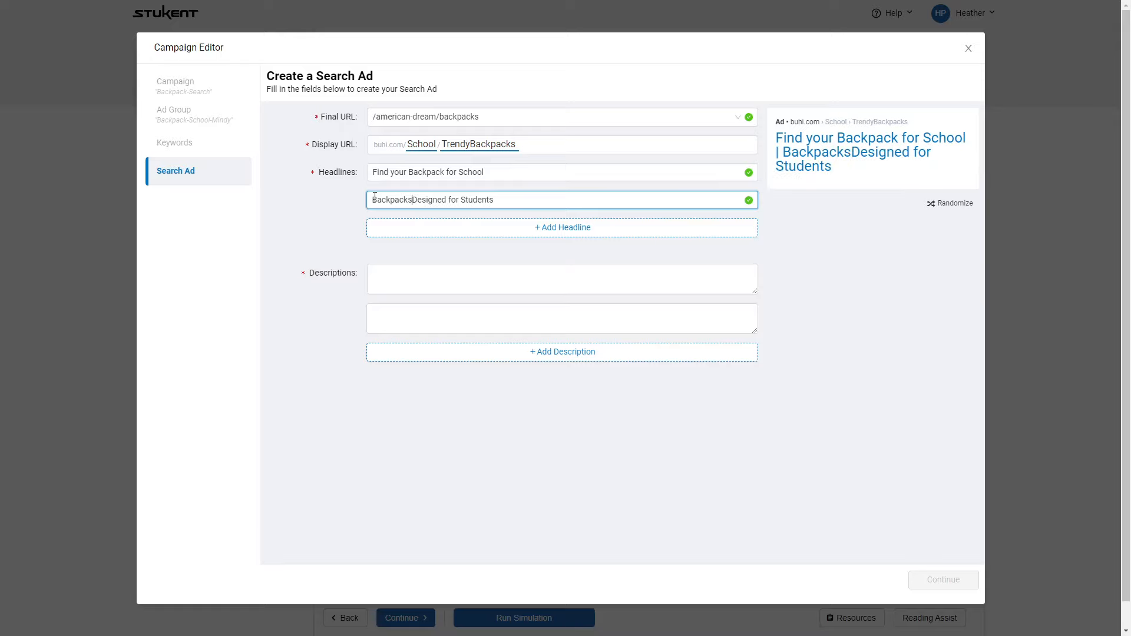
key(BackSpace)
key(BackSpace)
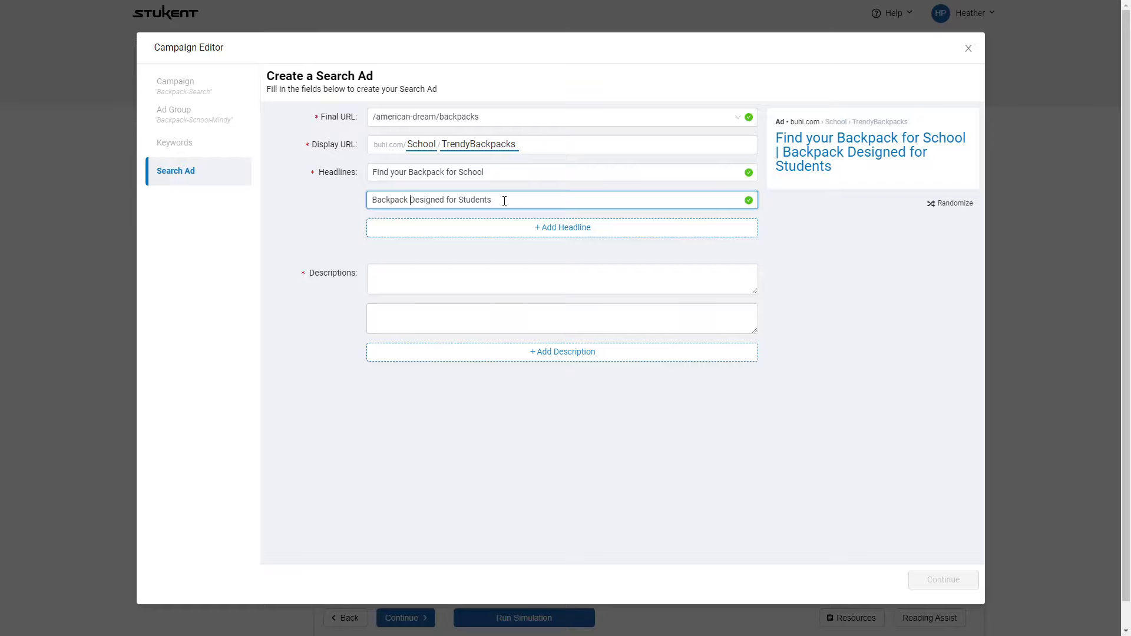
Add a third headline to the school backpack ad reading "Stylish Backpacks for College"
click(572, 232)
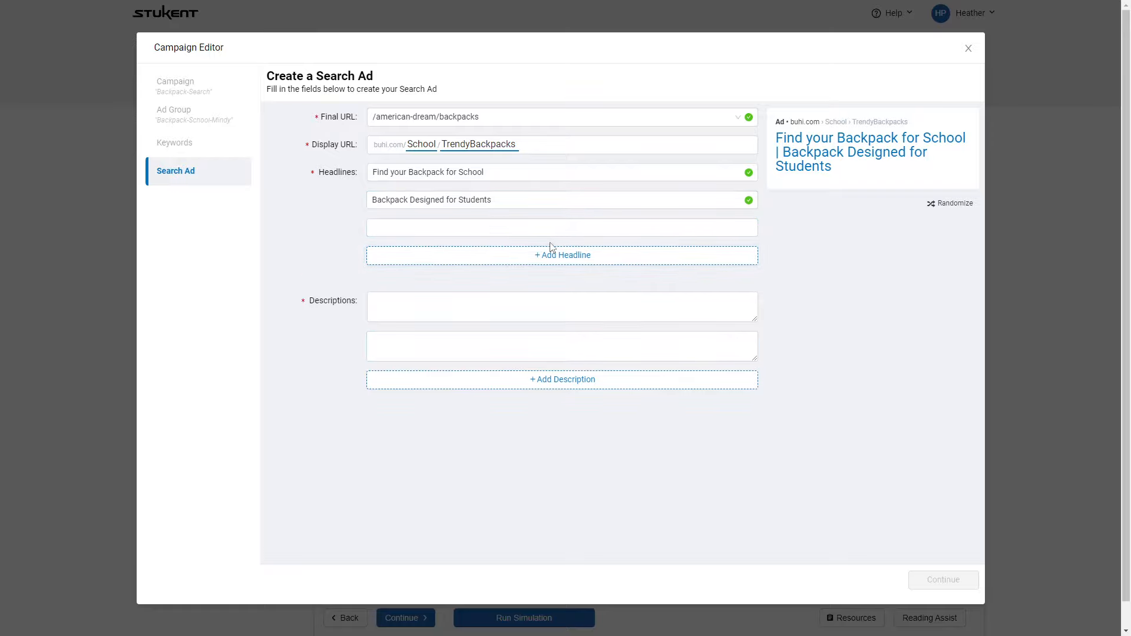
click(469, 227)
text(Functional, Styl)
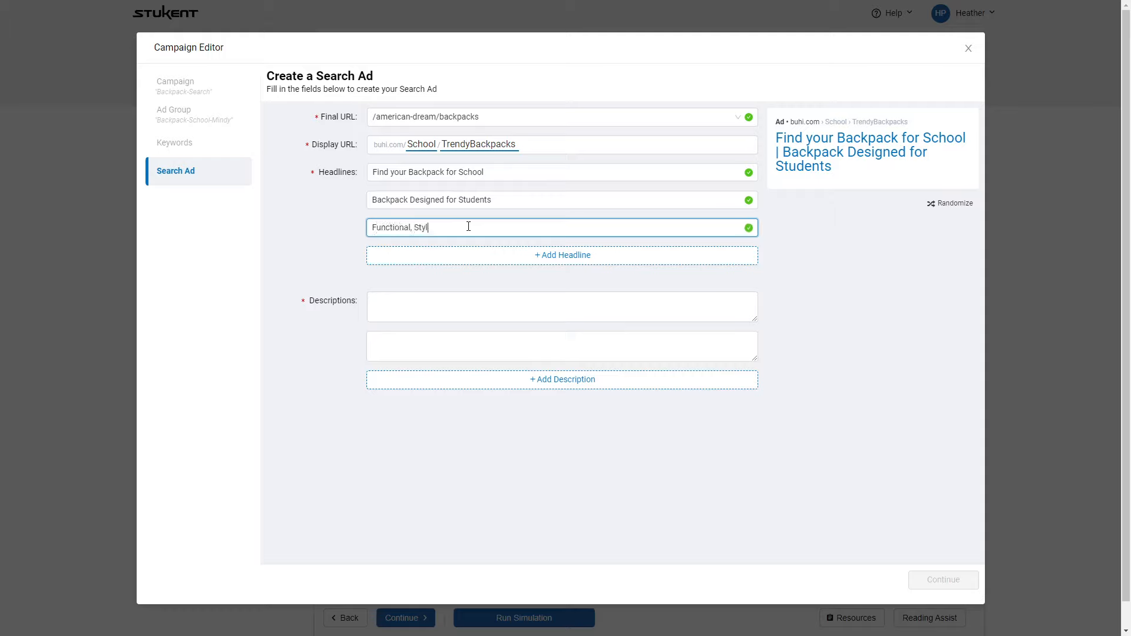
text(ish & Ready for C)
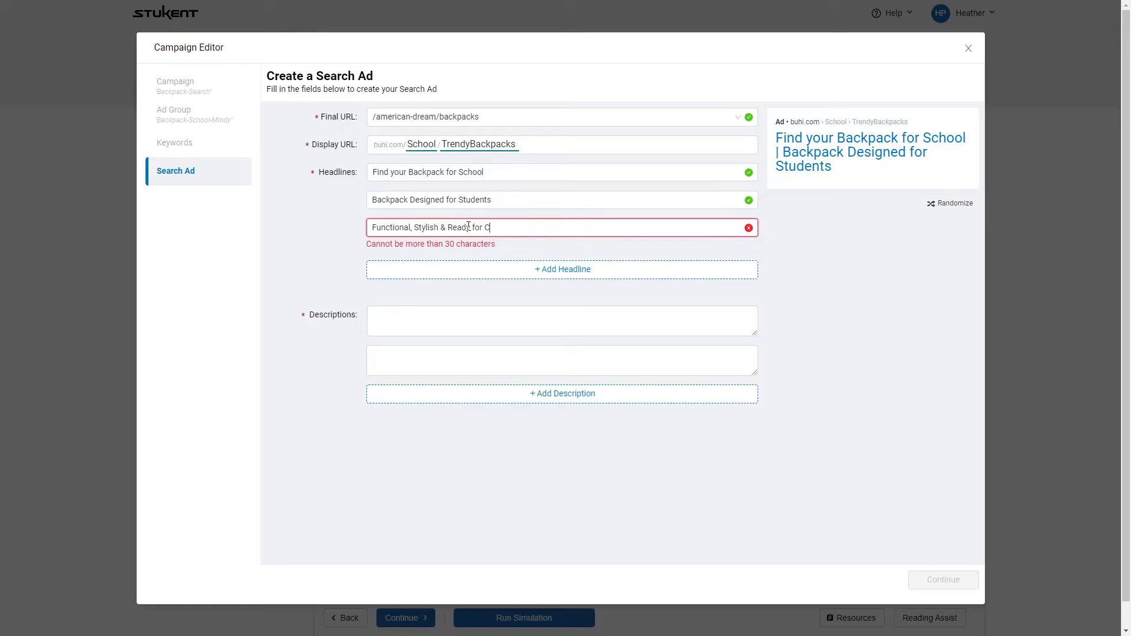
drag(414, 229, 321, 225)
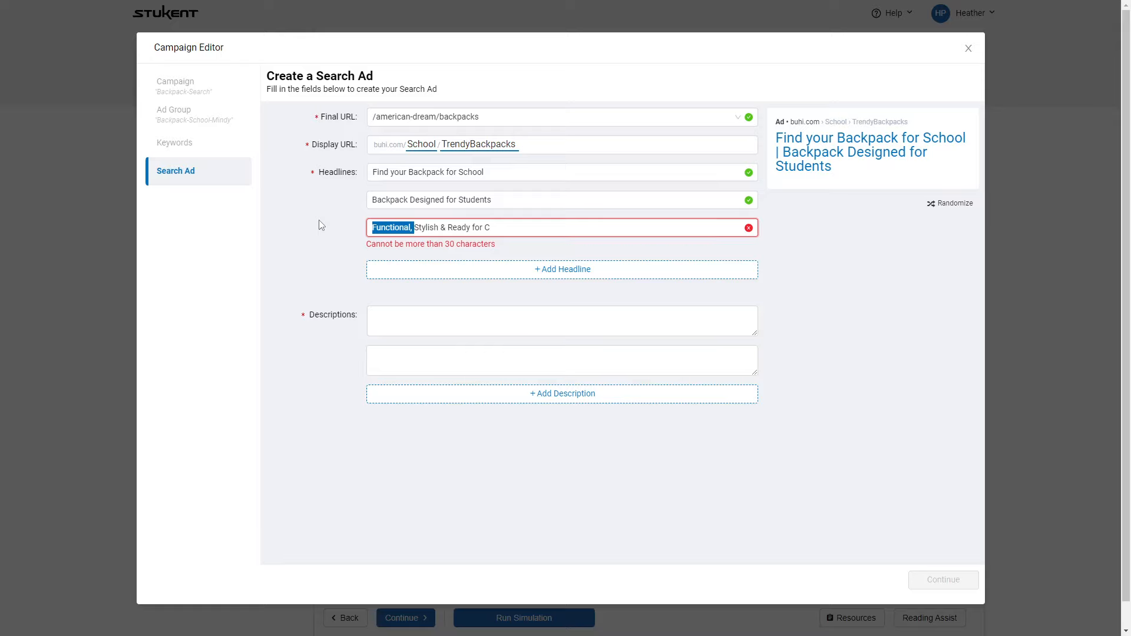
key(BackSpace)
drag(399, 228, 504, 229)
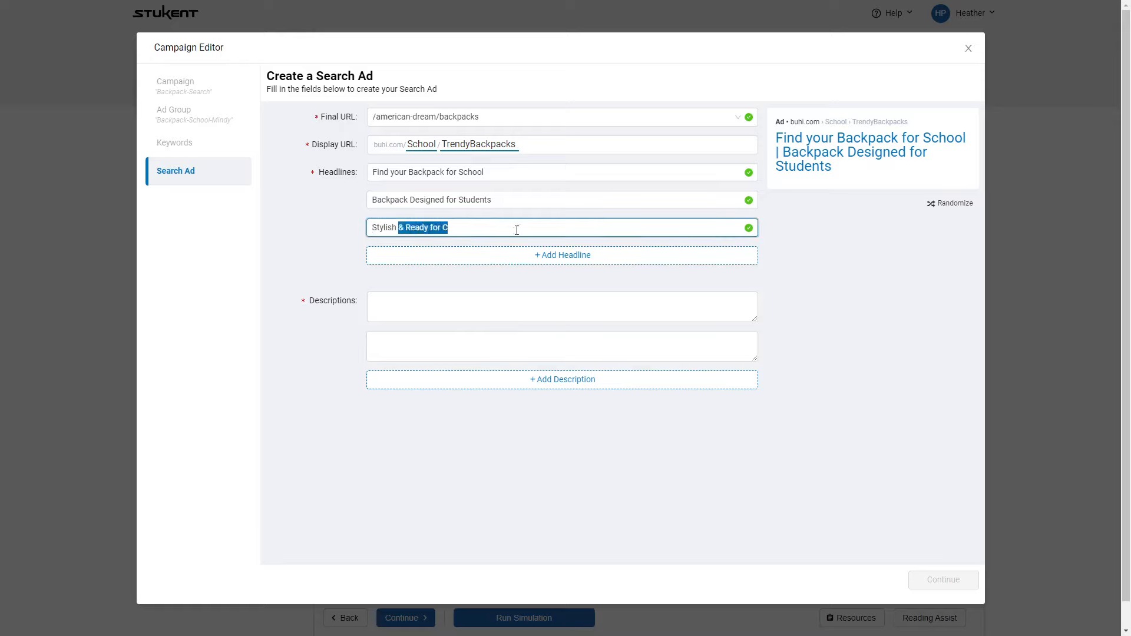
text(Backpacks for Coll)
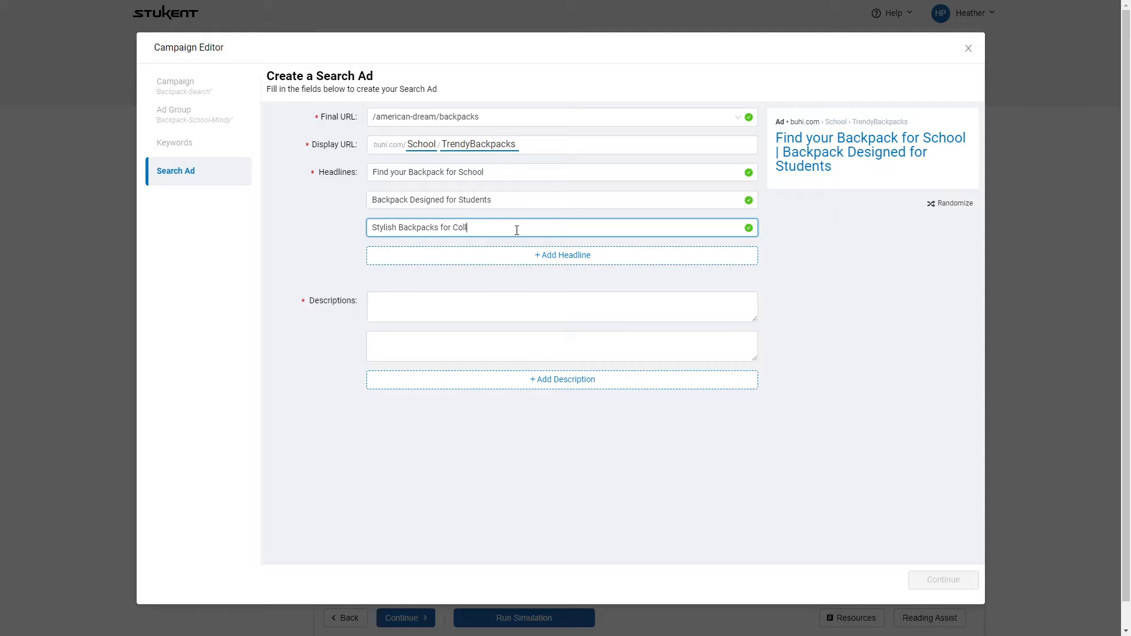
text(ege)
Enter "Whether it's studying or hanging out with friends, Buhi has you covered." as the ad's first description
click(472, 306)
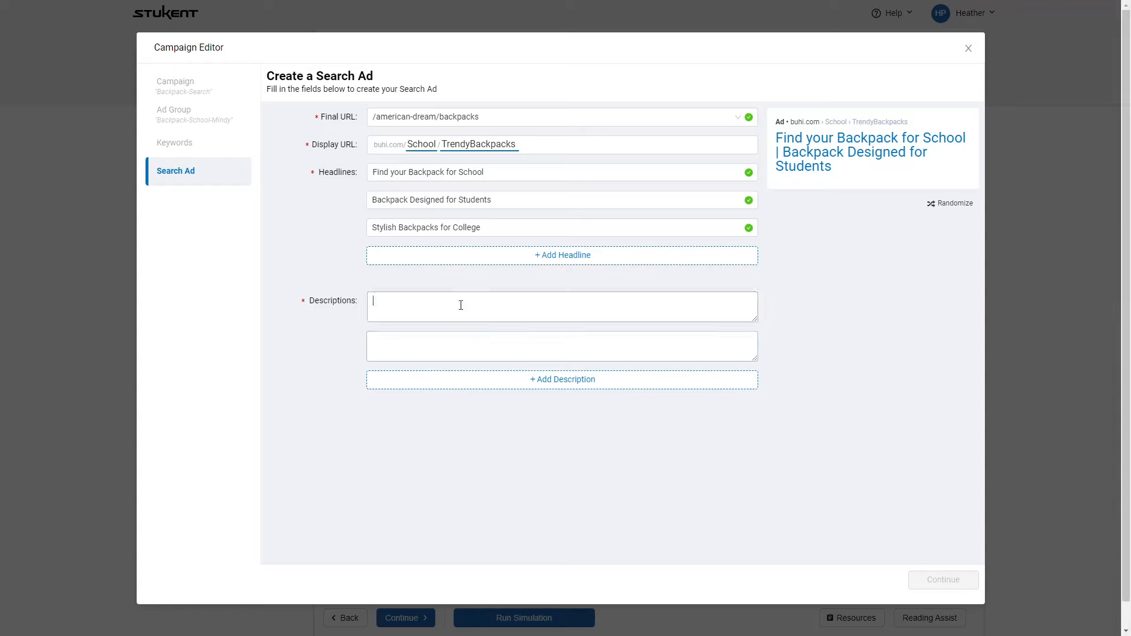
text(Whether it's studying or hanging out with friends, Buhi has you covered.)
key(ctrl+a)
key(Left)
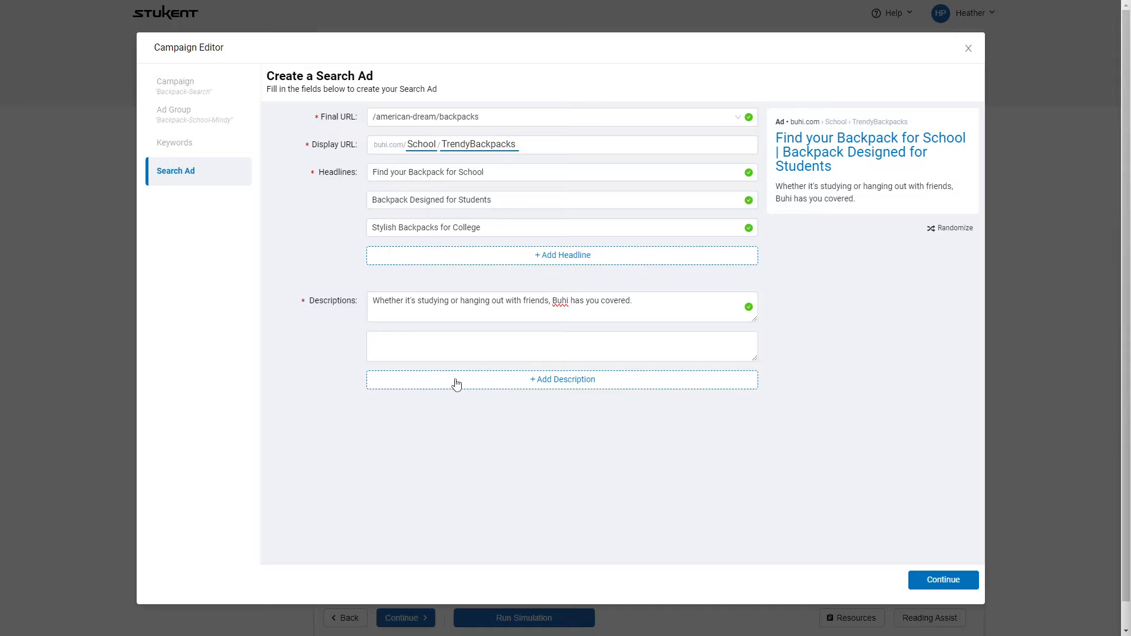
Enter "Shop the most stylish backpack with rave reviews and Free Shipping!" as the ad's second description and save the ad
click(535, 347)
text(2.	Shop the most stylish backpack with rave reviews and Free Shipping!)
drag(383, 341, 308, 338)
key(BackSpace)
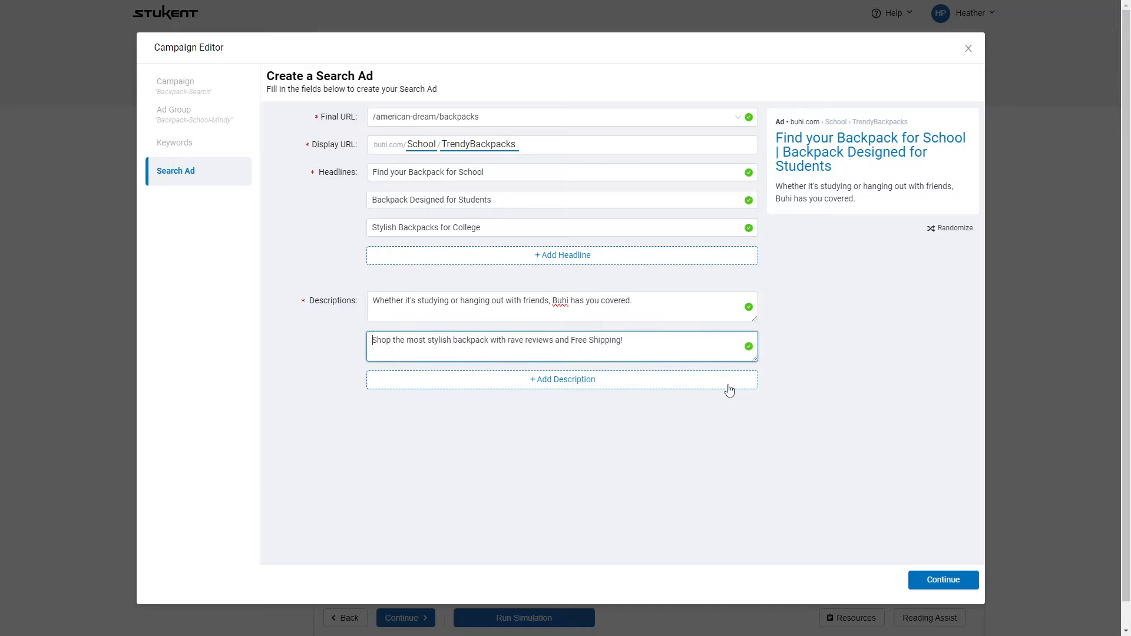
click(934, 582)
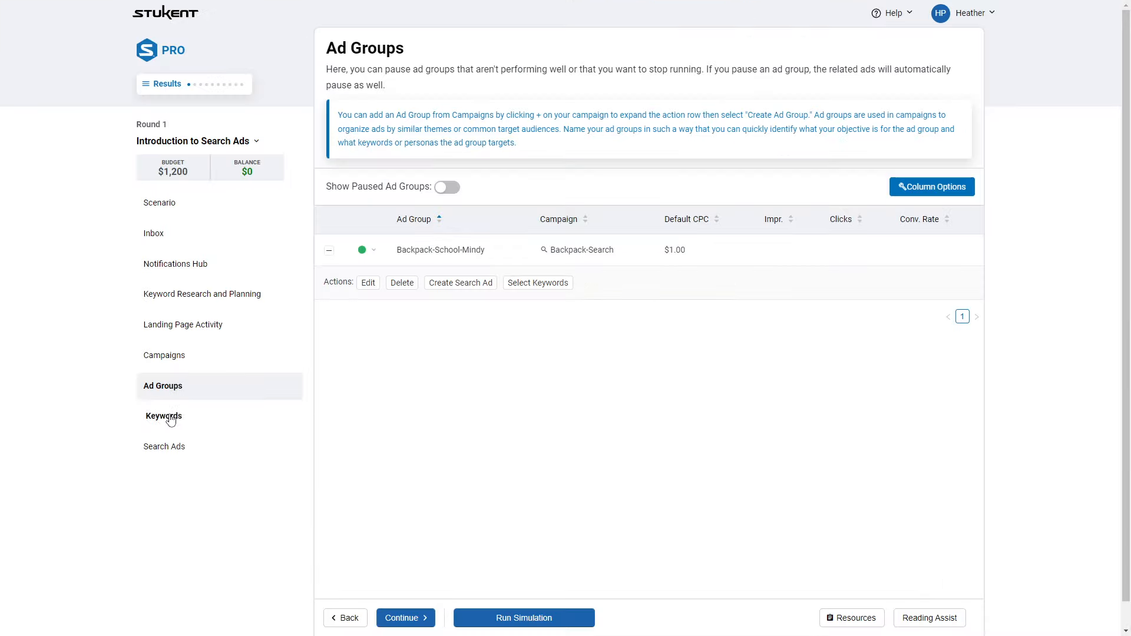
Review the saved search ads and the existing ad groups of the Backpack-Search campaign
click(165, 446)
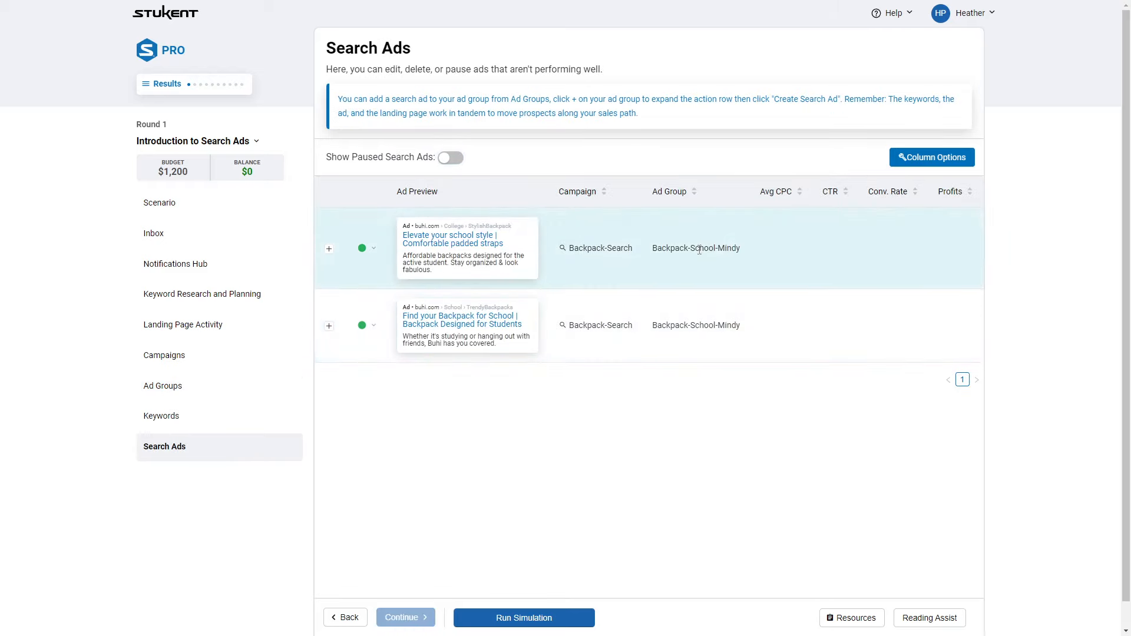
click(198, 361)
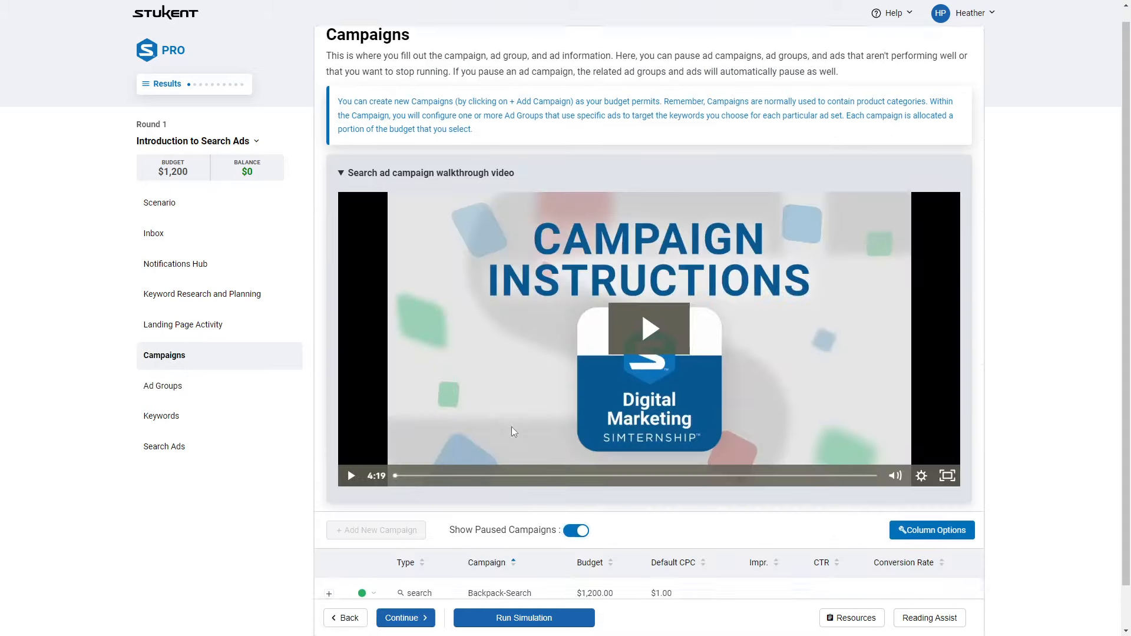
scroll(512, 429, down, 1)
click(330, 550)
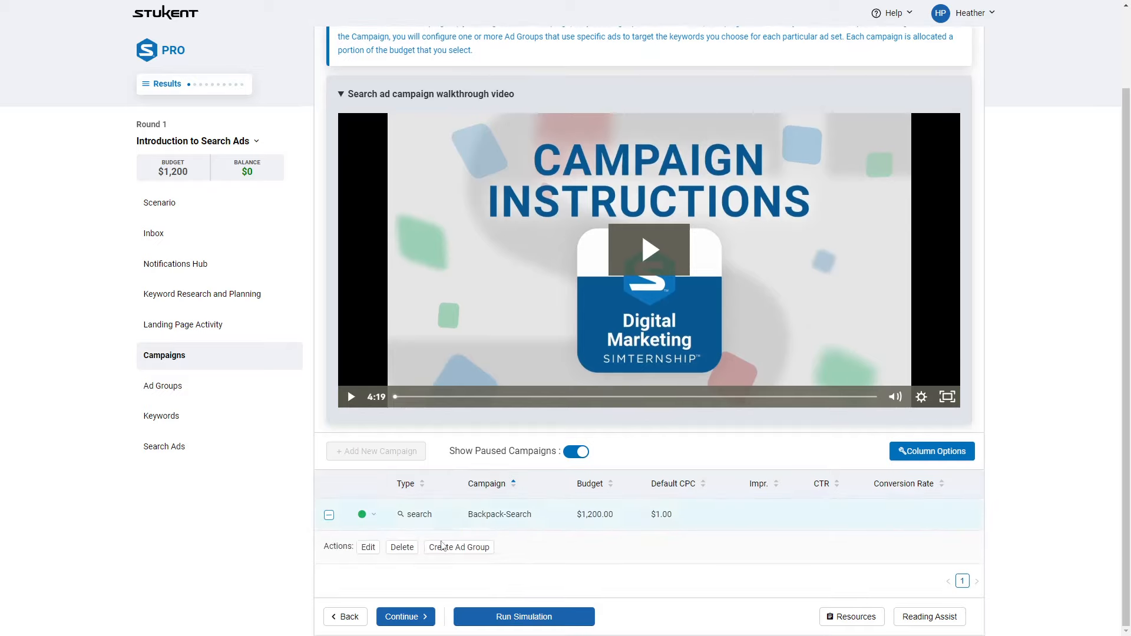
click(173, 388)
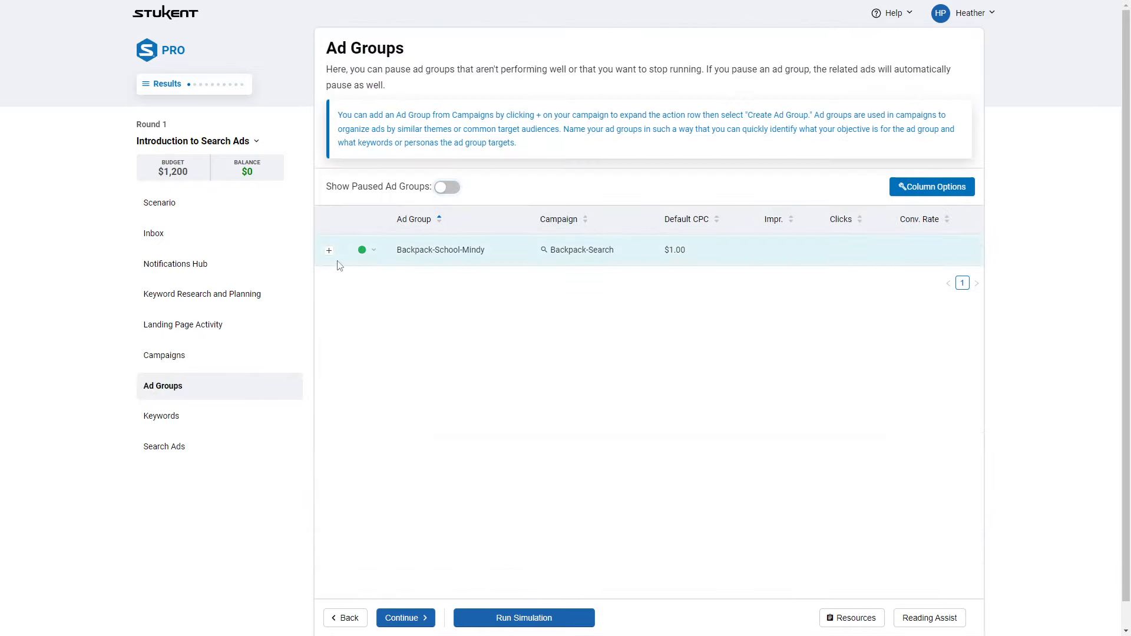
Create a Backpack-Search ad group named "Backpack-Adventure-" plus the persona's first name, with a default CPC of $1
click(176, 356)
scroll(342, 471, down, 1)
click(329, 549)
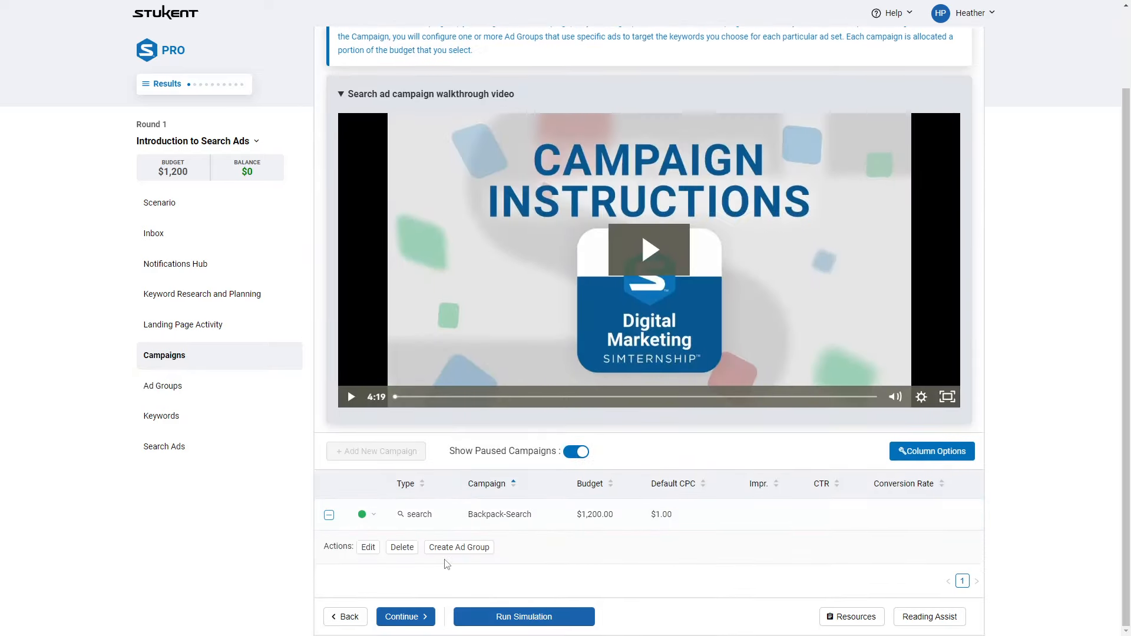
click(458, 549)
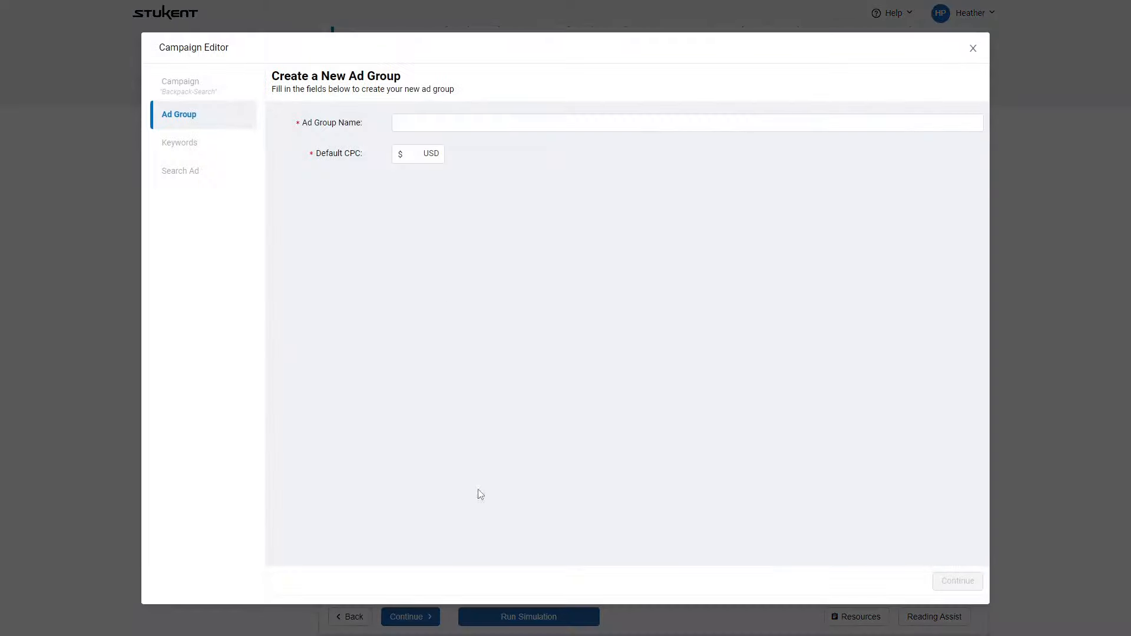
click(412, 125)
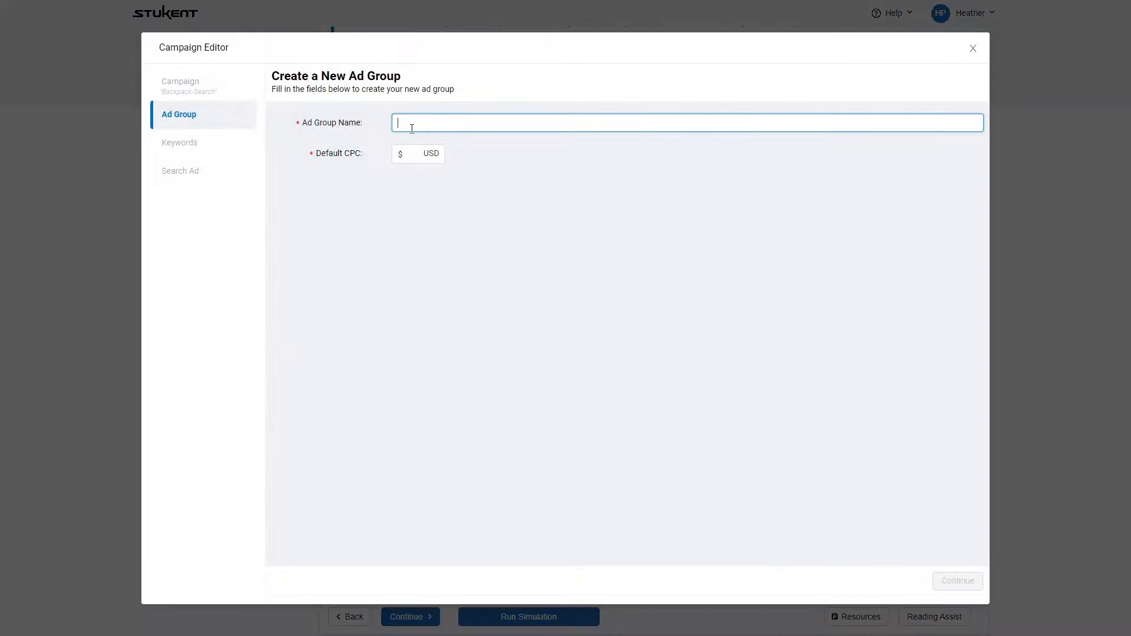
text(Backpack-Adventure-Tom)
click(419, 154)
text(1)
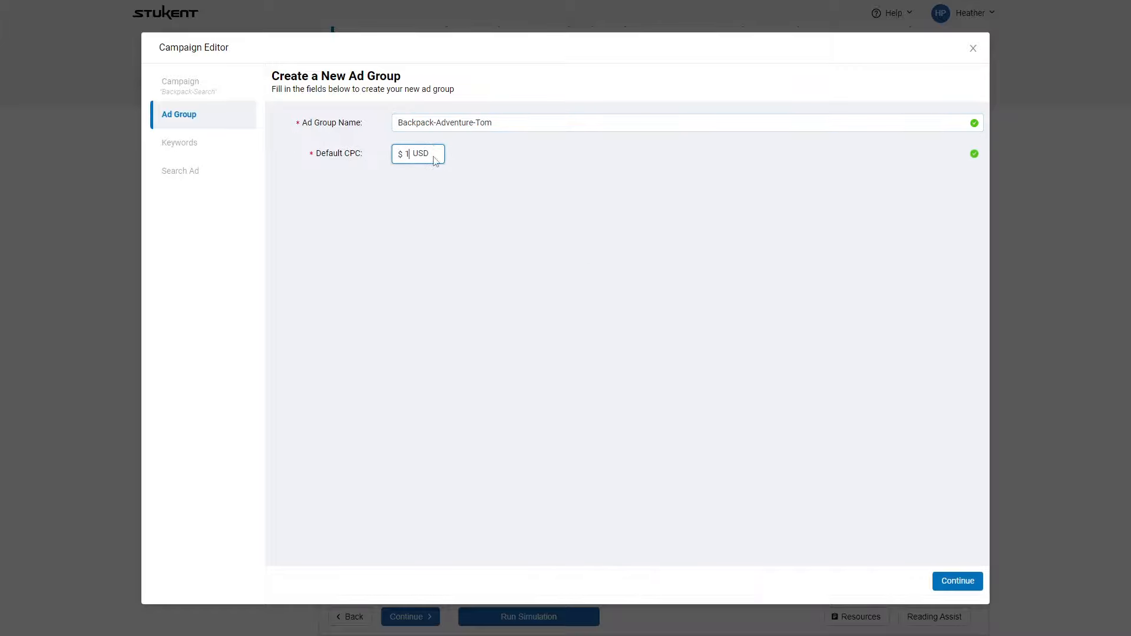
click(958, 581)
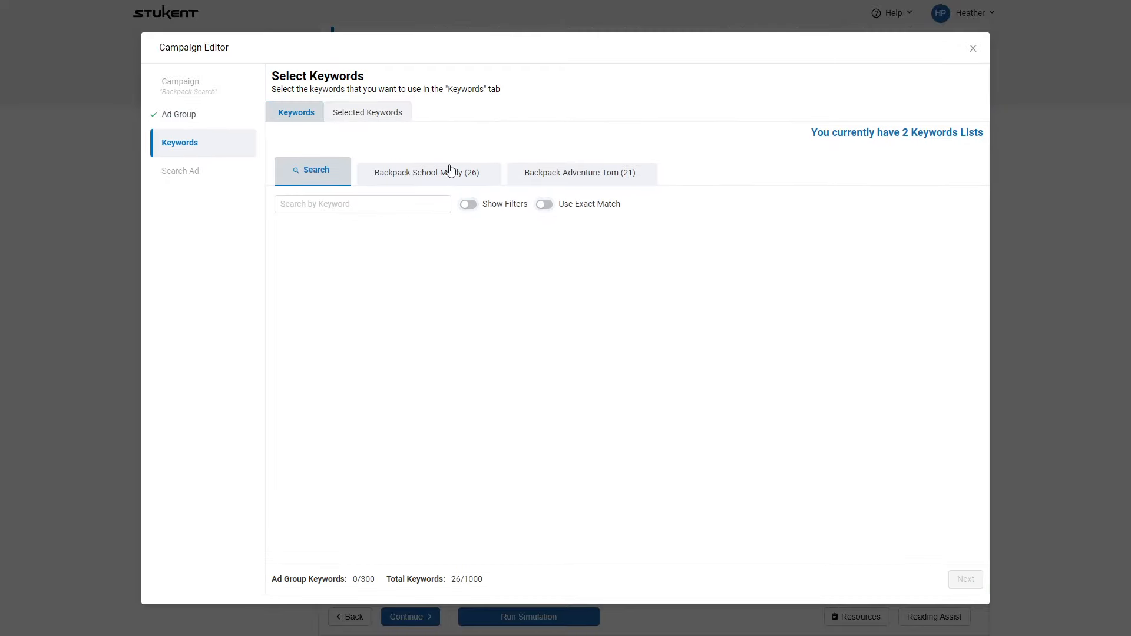
Add all keywords from the Backpack-Adventure keyword list to the new ad group and proceed to bidding
click(568, 173)
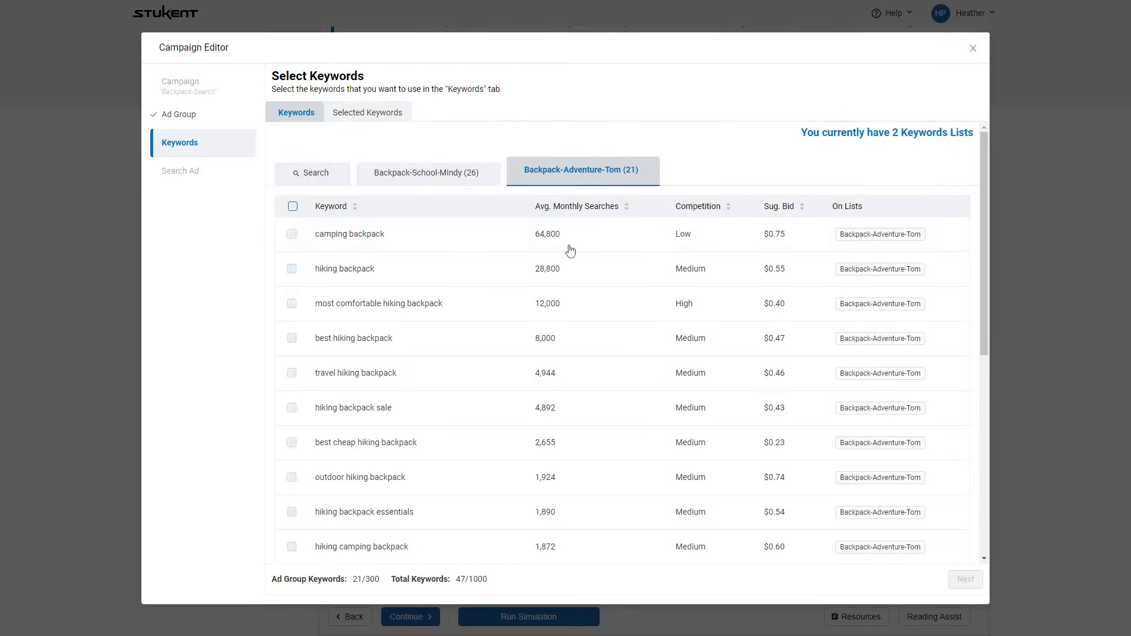
scroll(882, 375, down, 4)
click(966, 586)
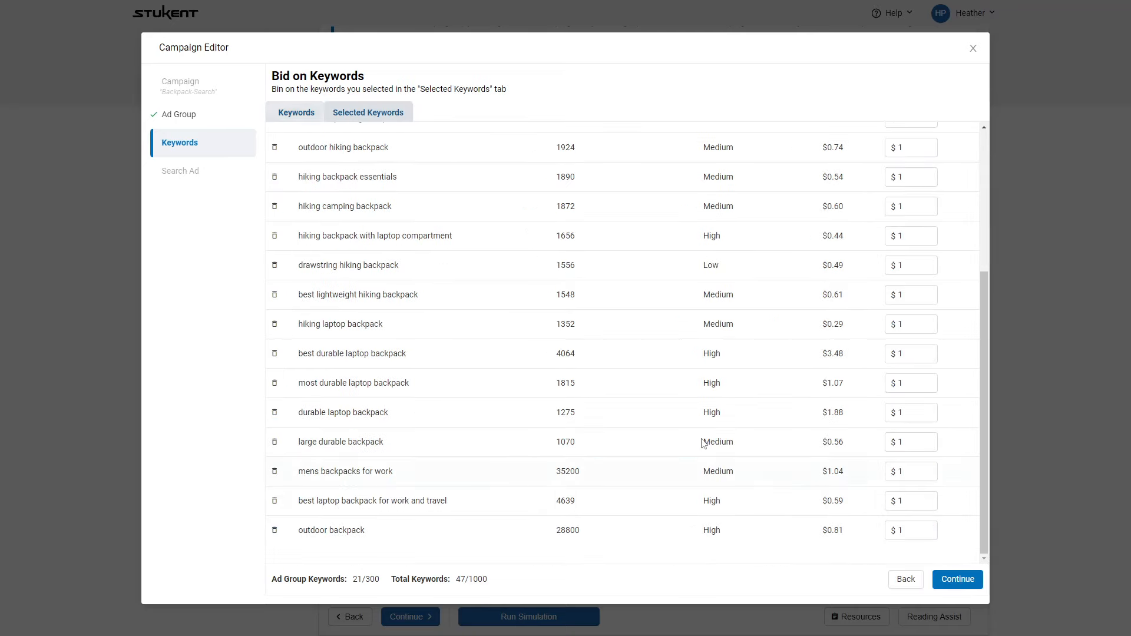
Set the bids for camping backpack to $0.78, hiking backpack to $0.58 and most comfortable hiking backpack to $0.45
scroll(742, 436, up, 4)
double_click(923, 156)
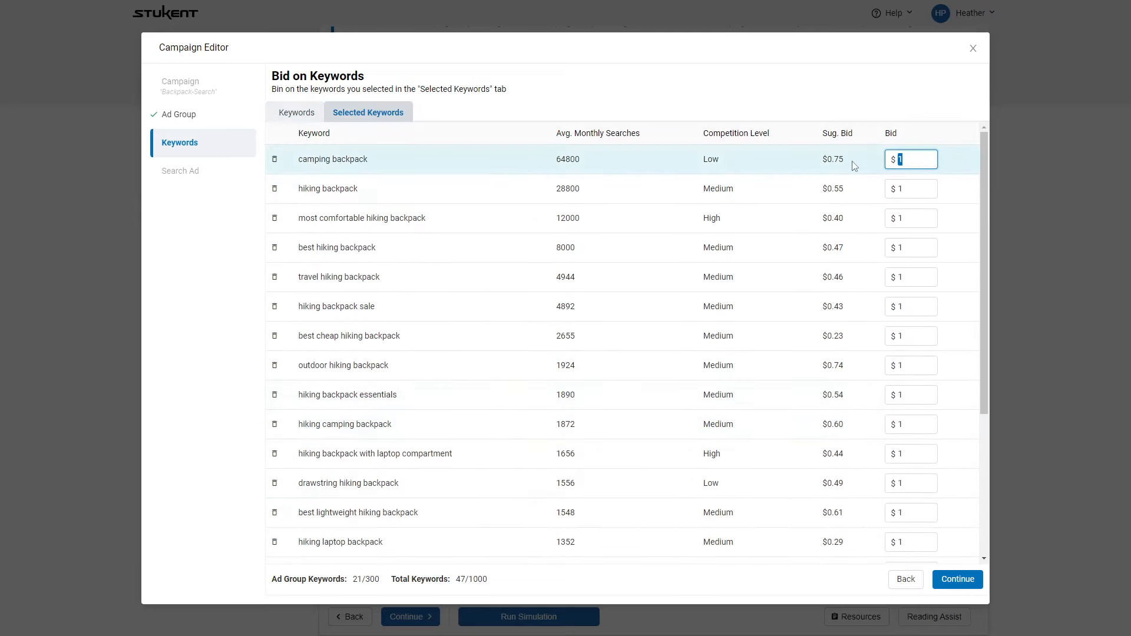
text(0.78)
double_click(888, 190)
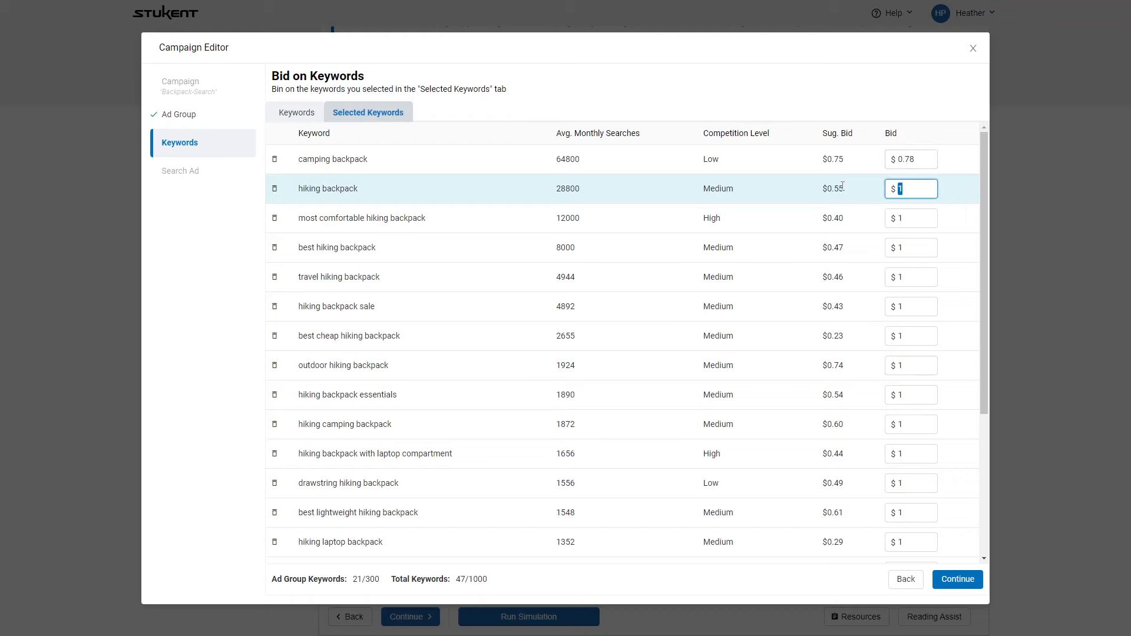
text(0.58)
double_click(903, 227)
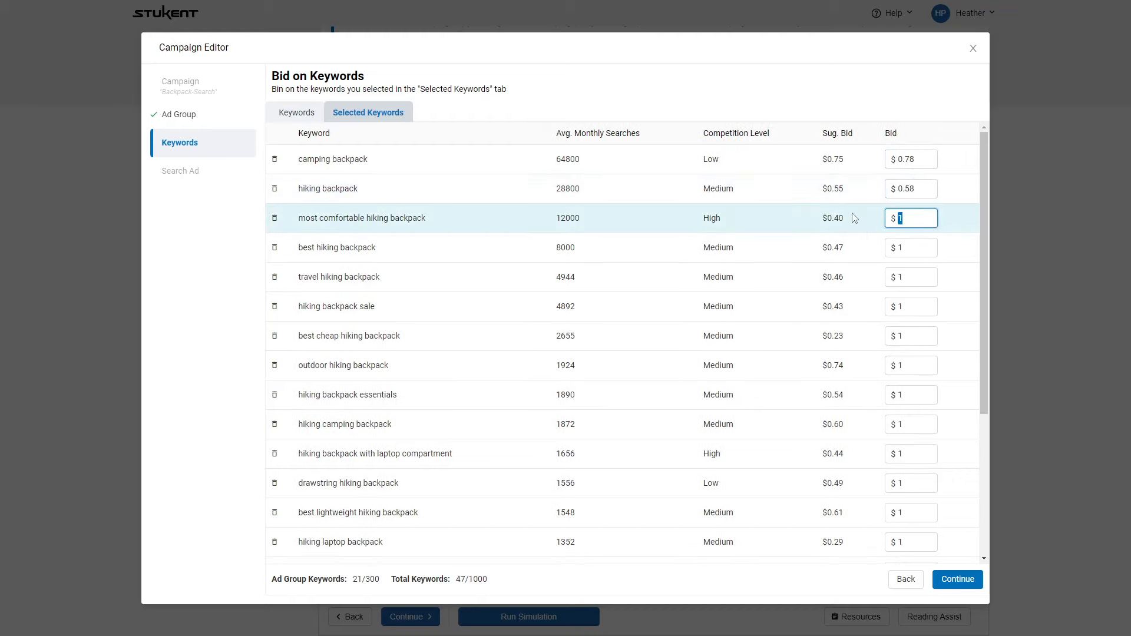
text(0.45)
Set the bids for best hiking backpack and travel hiking backpack to $0.50, and hiking backpack sale to $0.48
click(912, 248)
double_click(912, 248)
text(0.50)
key(Tab)
text(0.50)
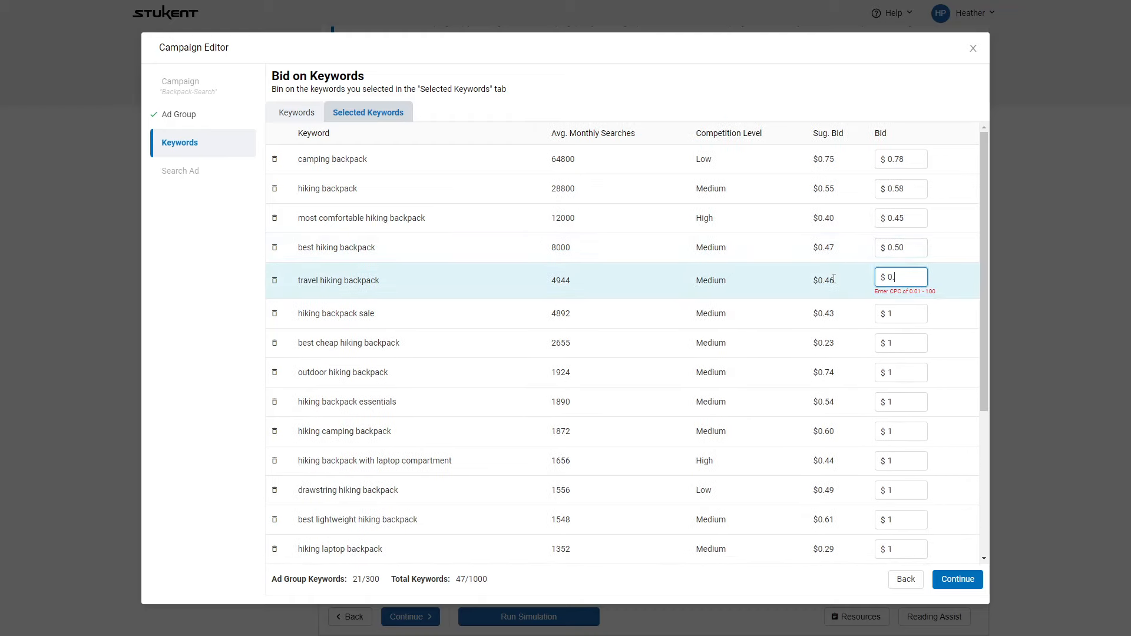
key(Tab)
text(0.48)
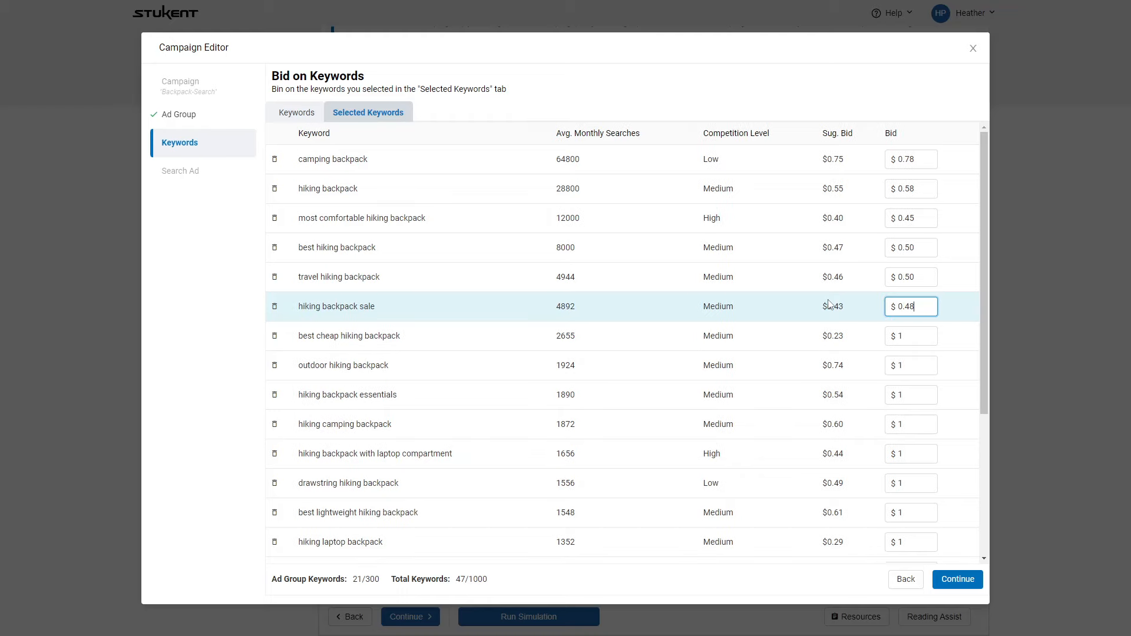
Set the bids for best cheap hiking backpack to $0.28, outdoor hiking backpack to $0.78 and hiking backpack essentials to $0.57
key(Tab)
text(0.2)
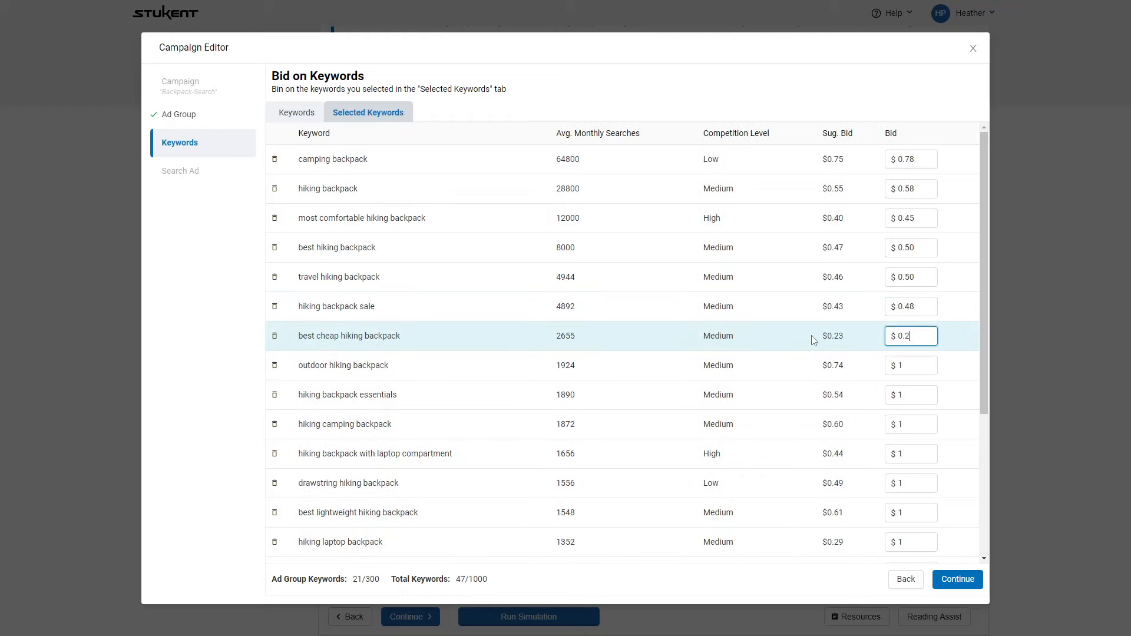
key(Tab)
text(0.78)
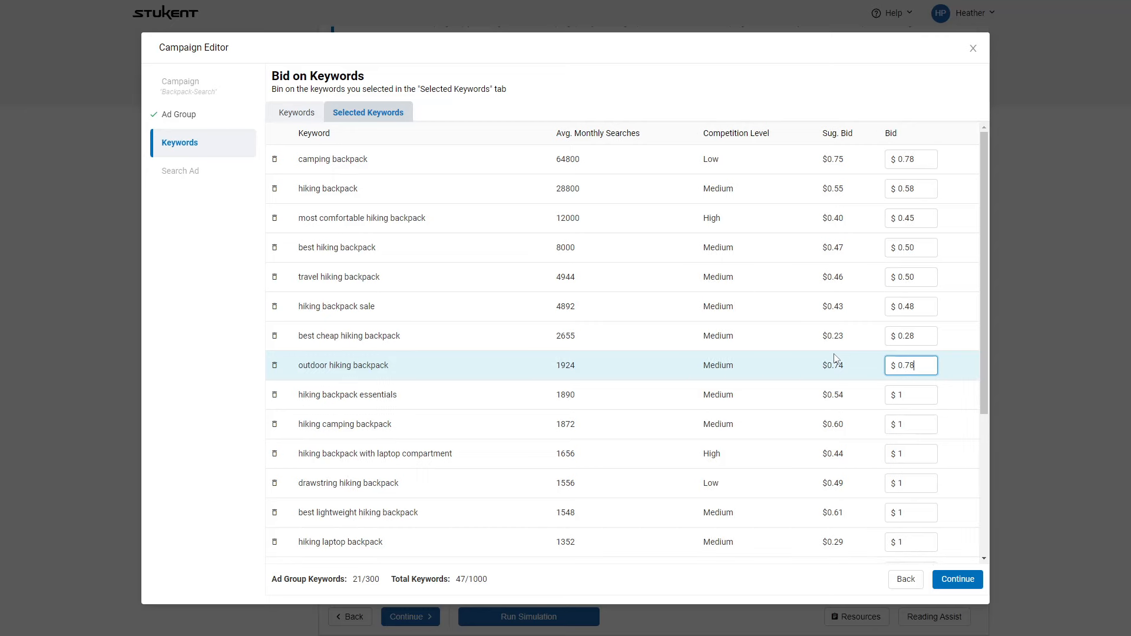
scroll(835, 357, down, 3)
key(Tab)
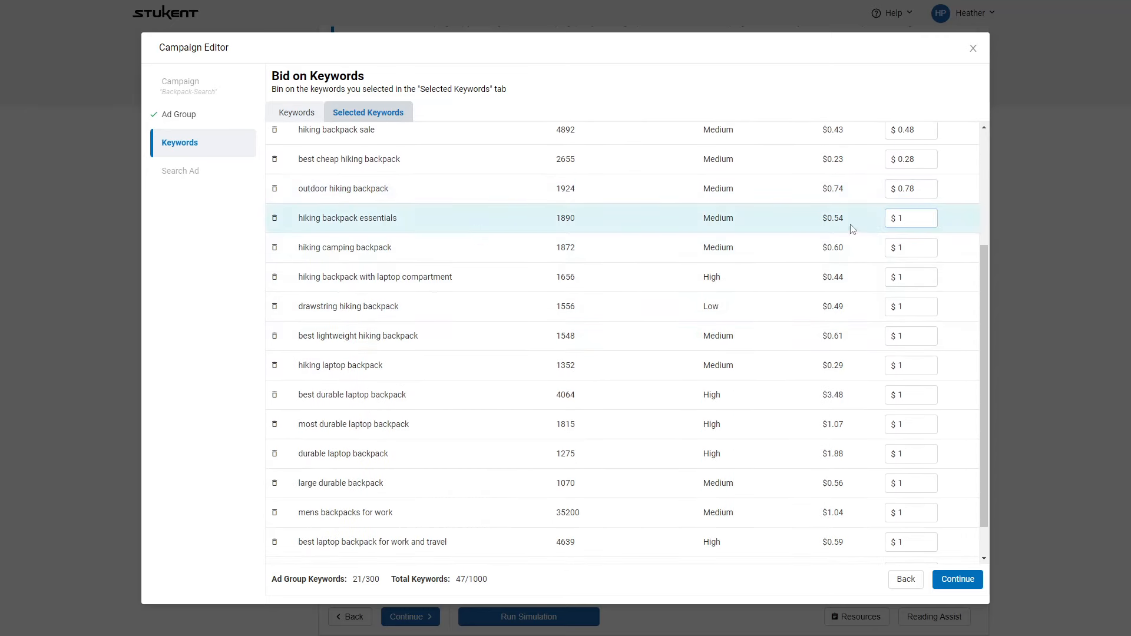
text(0.57)
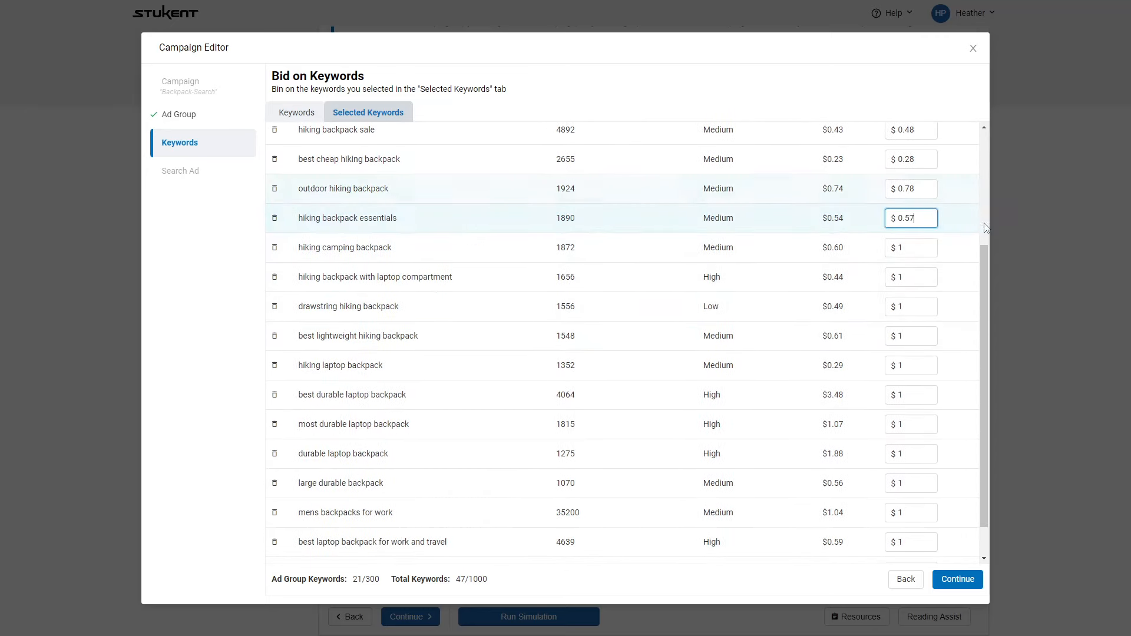
Set the bids for hiking camping backpack to $0.62, hiking backpack with laptop compartment to $0.5 and drawstring hiking backpack to $0.52
click(887, 247)
key(BackSpace)
text(0.62)
key(Tab)
text(0.58)
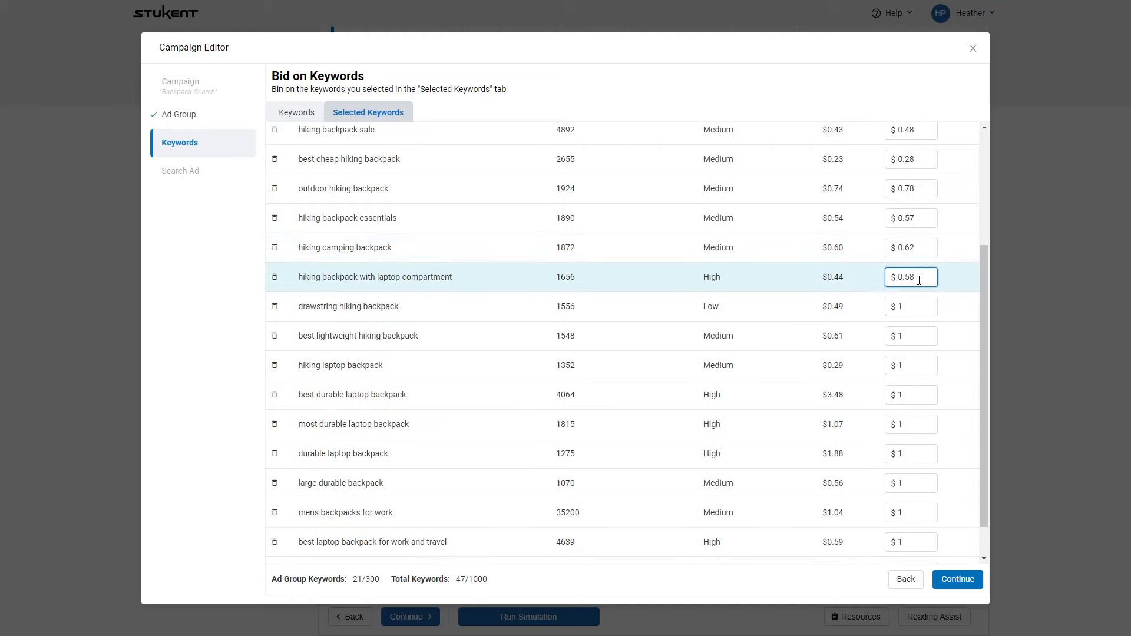
key(ctrl+a)
text(0.5)
key(Tab)
text(0.52)
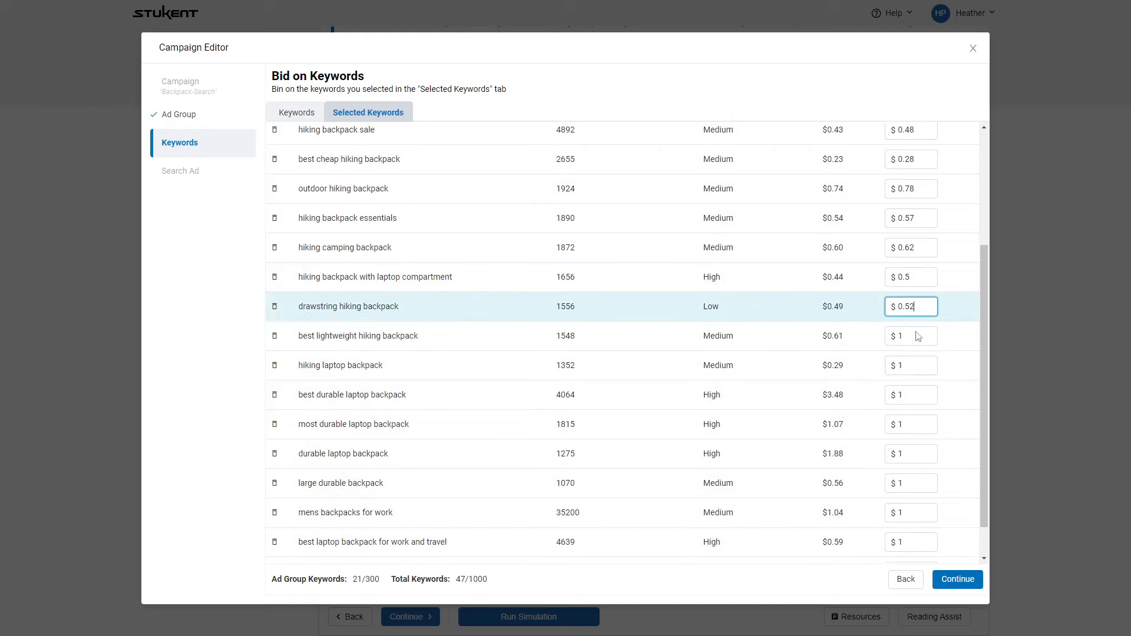
Set the bids for best lightweight hiking backpack to $0.62, hiking laptop backpack to $0.35 and best durable laptop backpack to $3.58
key(Tab)
text(0.62)
key(Tab)
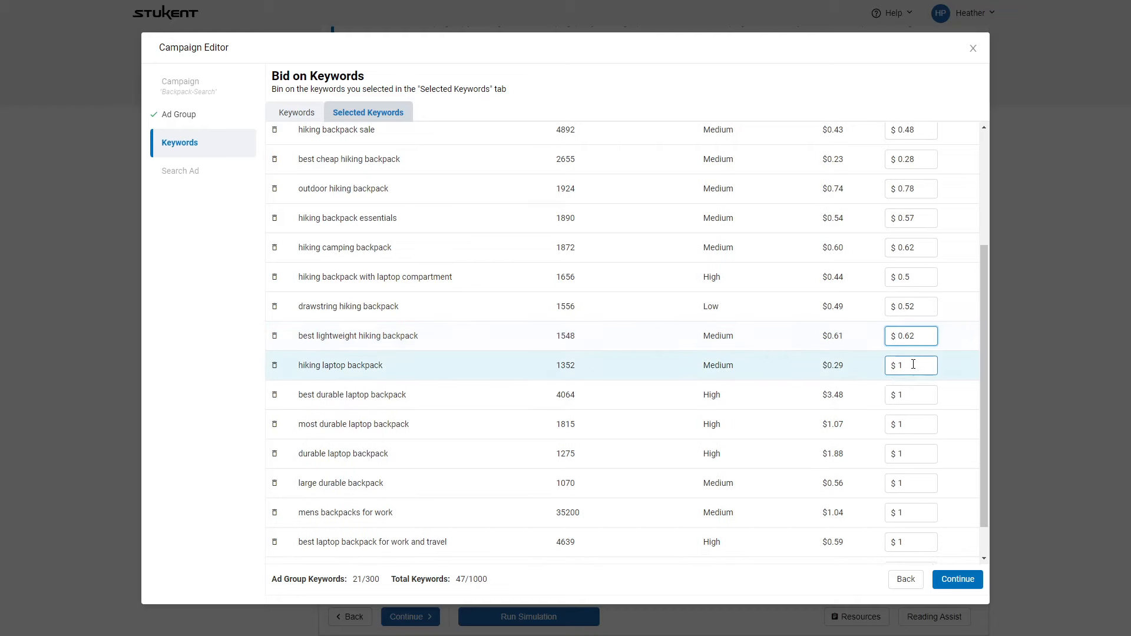
text(0.35)
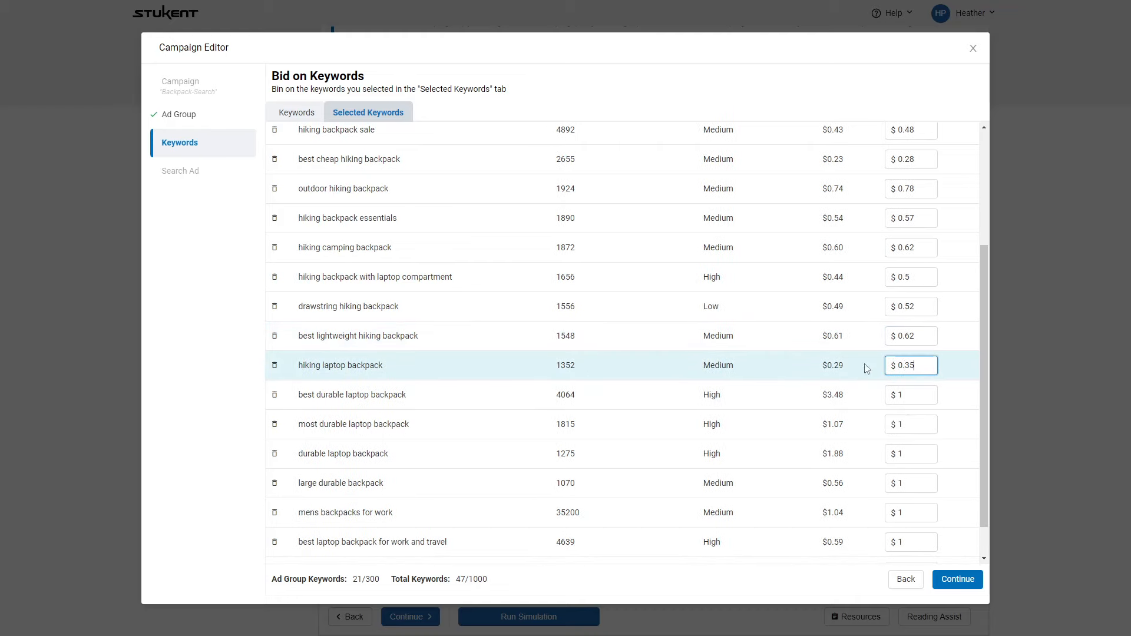
key(Tab)
text(33)
text(.58)
scroll(864, 374, down, 1)
key(Tab)
key(shift+Tab)
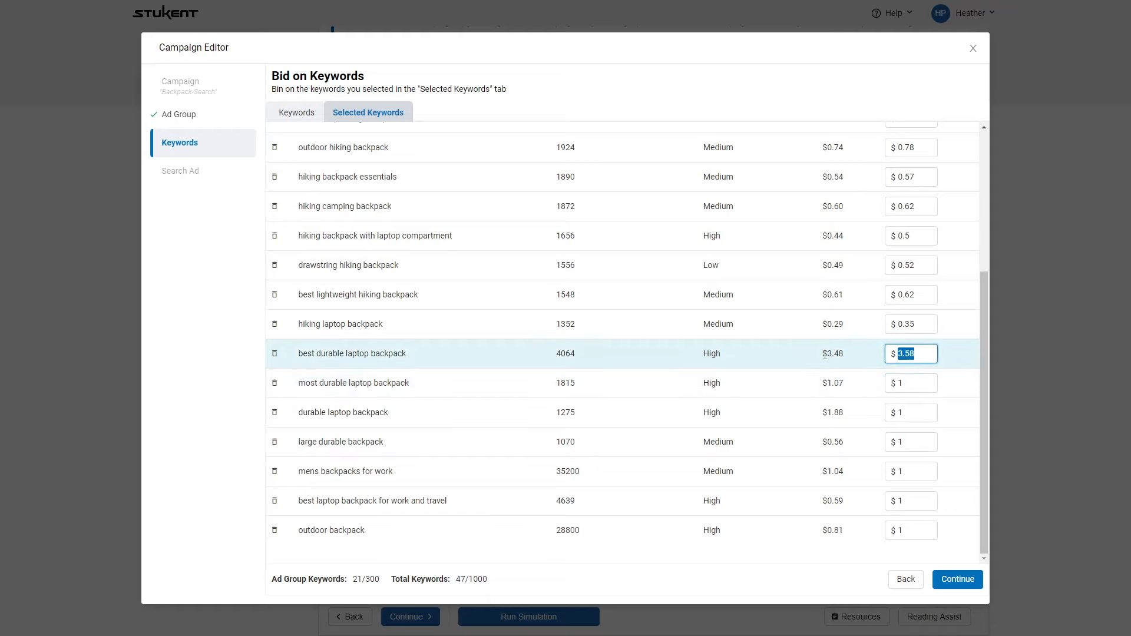
Set the bids for best durable laptop backpack to $3.5, most durable laptop backpack to $1.10 and durable laptop backpack to $1.90
text(0.5)
text(3)
key(Tab)
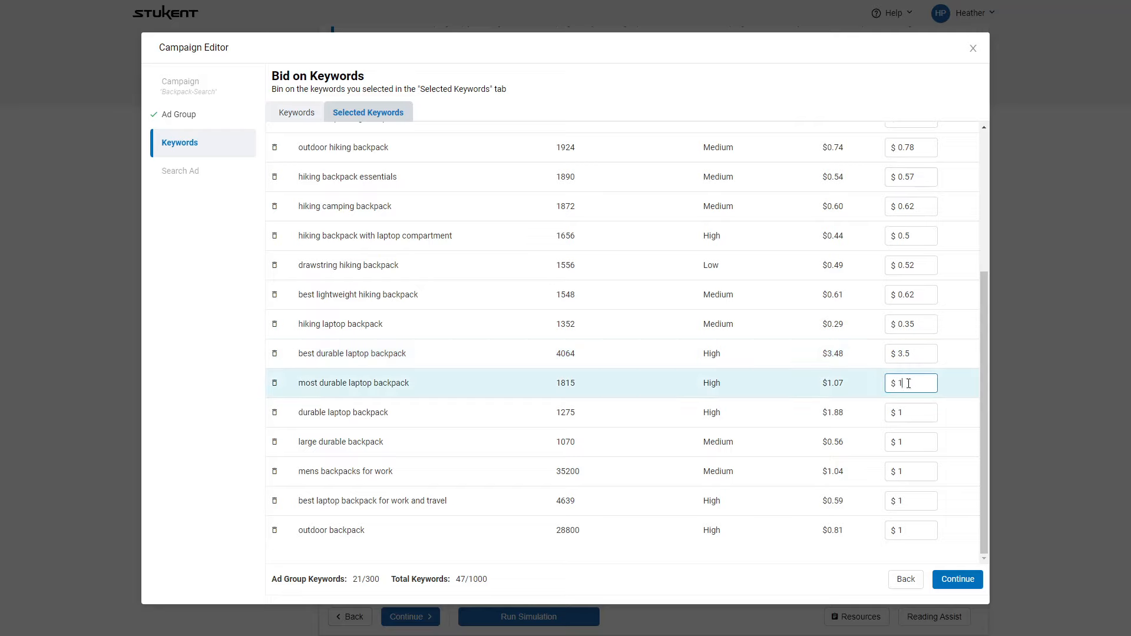
text(1.10)
key(Tab)
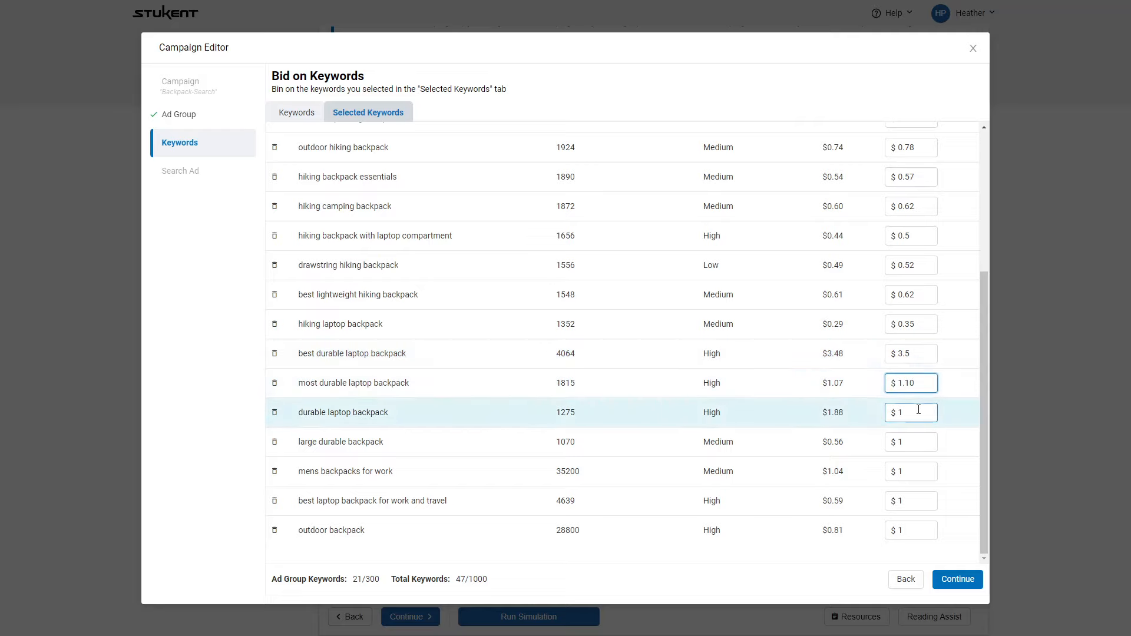
text(1.90)
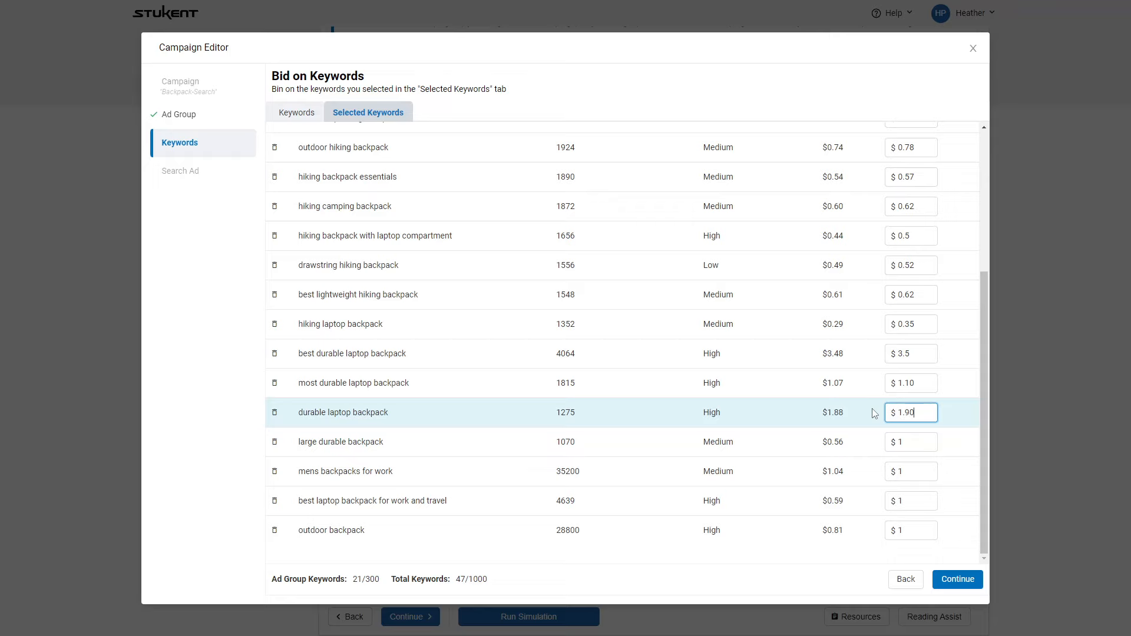
Set the bids for large durable backpack to $0.58 and mens backpacks for work to $1.05
click(936, 446)
text(0.58)
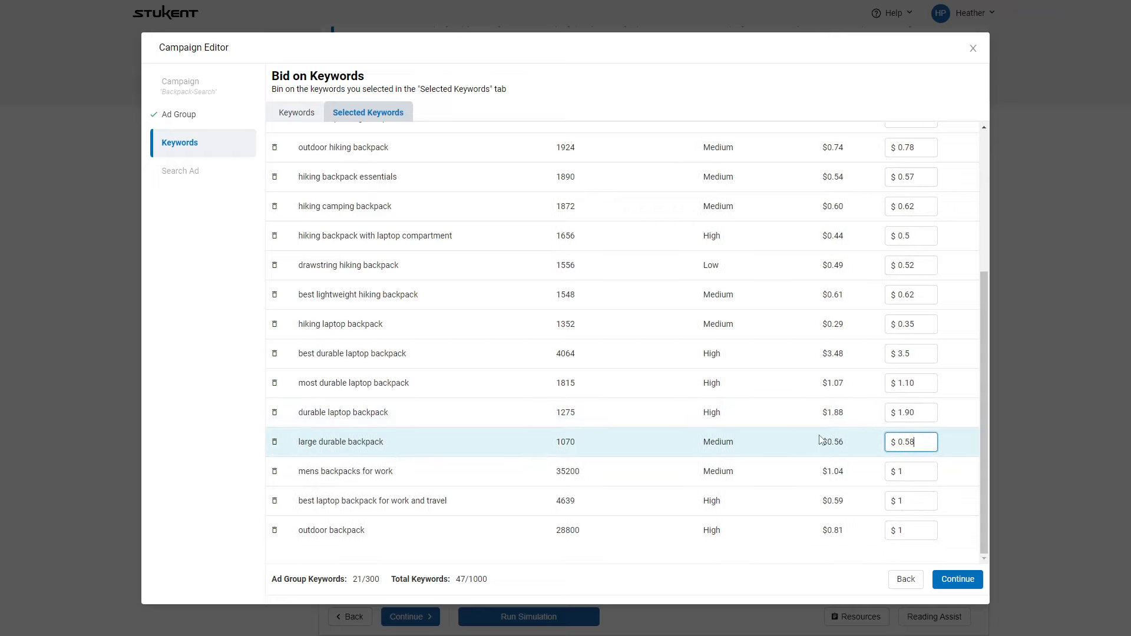
click(896, 476)
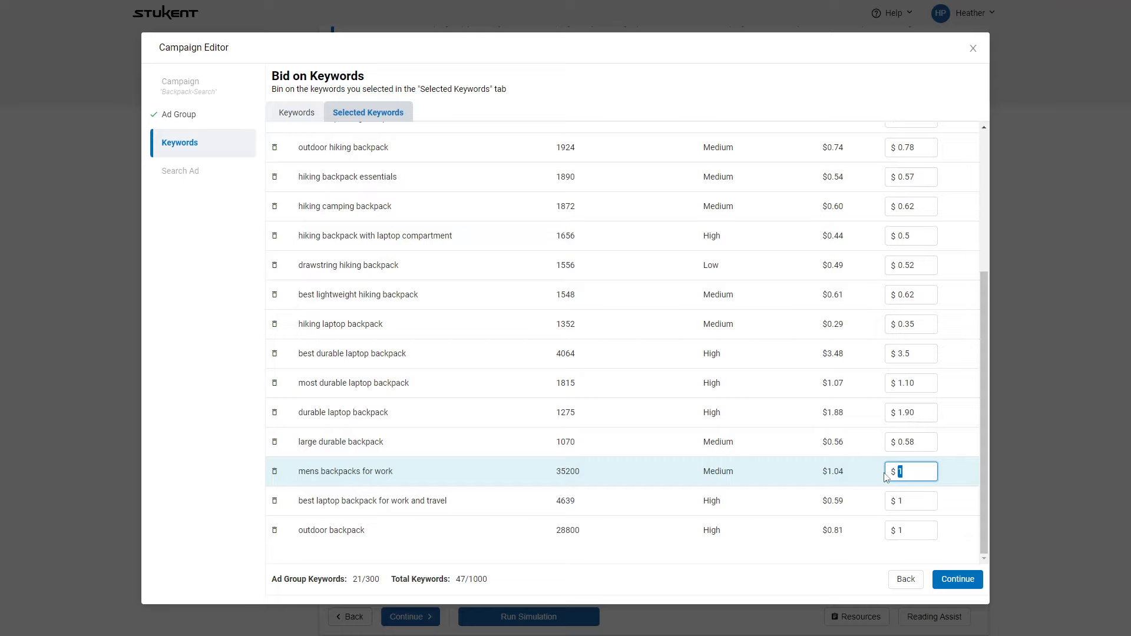
text(1.05)
Bid $0.62 on best laptop backpack for work and travel and $0.82 on outdoor backpack, and proceed to search ad creation
click(910, 501)
text(0.6)
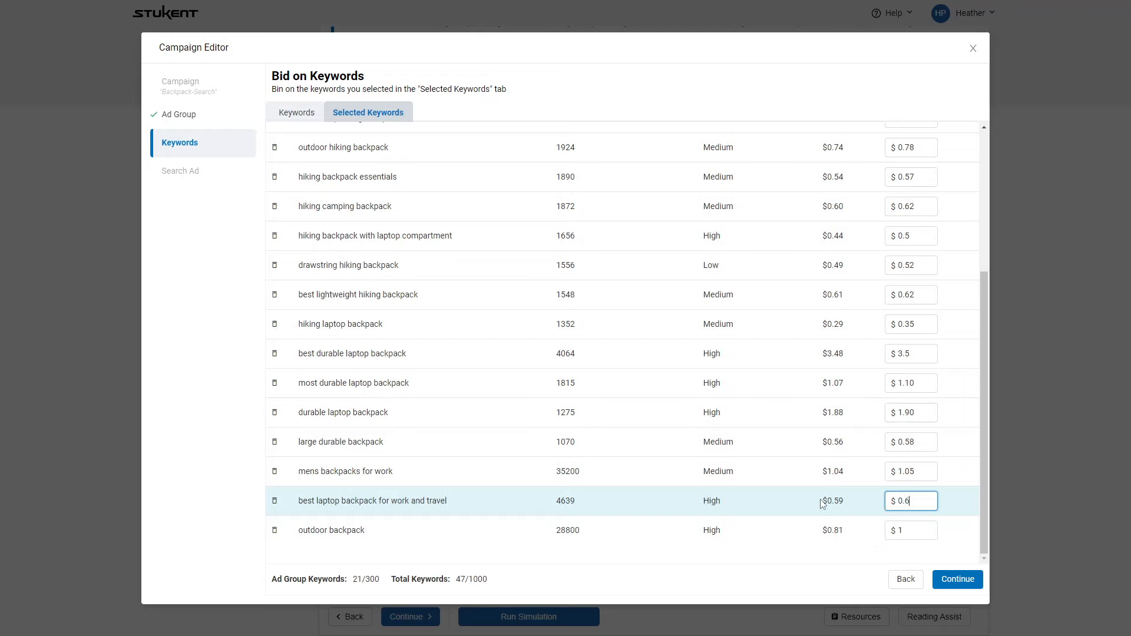
text(2)
click(901, 530)
text(0.82)
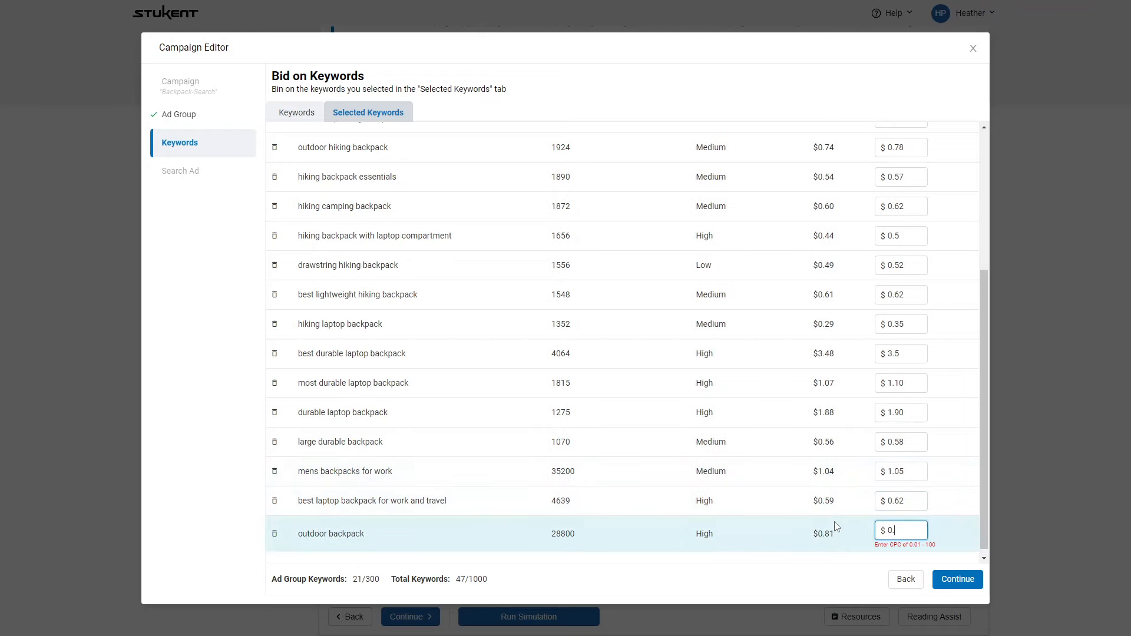
click(956, 579)
Set the ad's final URL to /american-dream/backpacks and its display URL paths to Adventure and ProBackpack
click(458, 121)
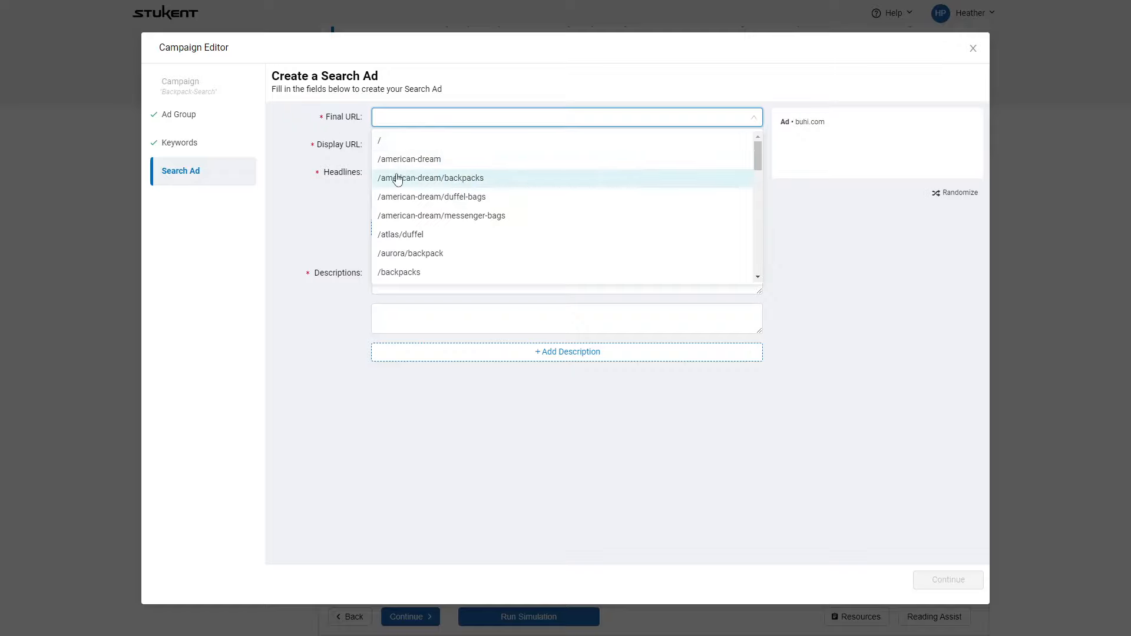
click(473, 185)
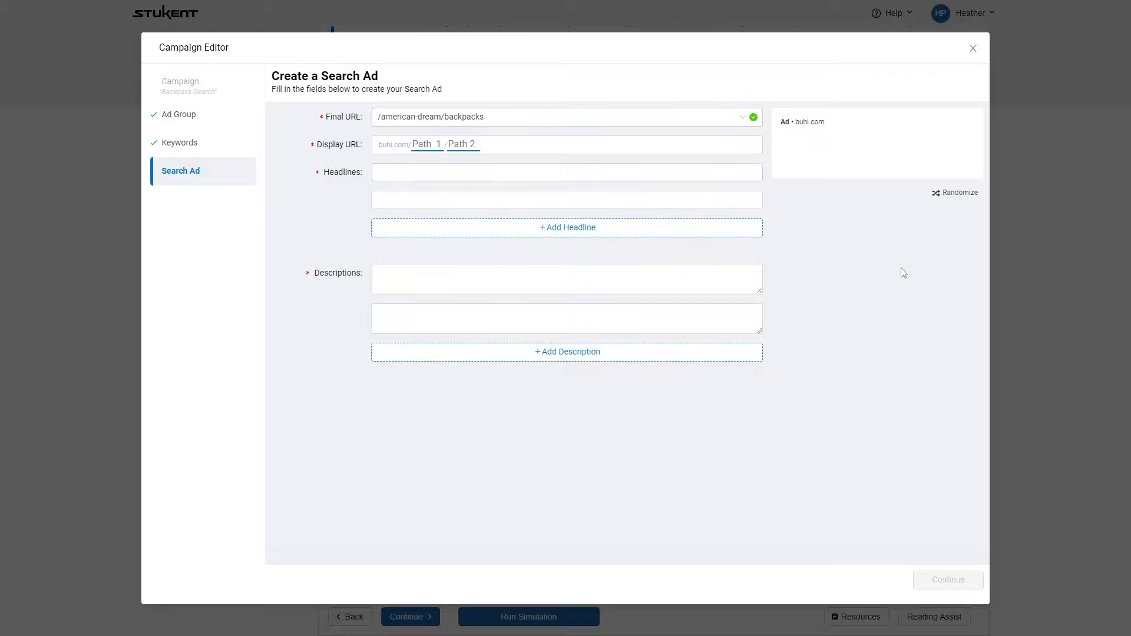
click(430, 150)
text(Adventure)
key(Tab)
text(Prog)
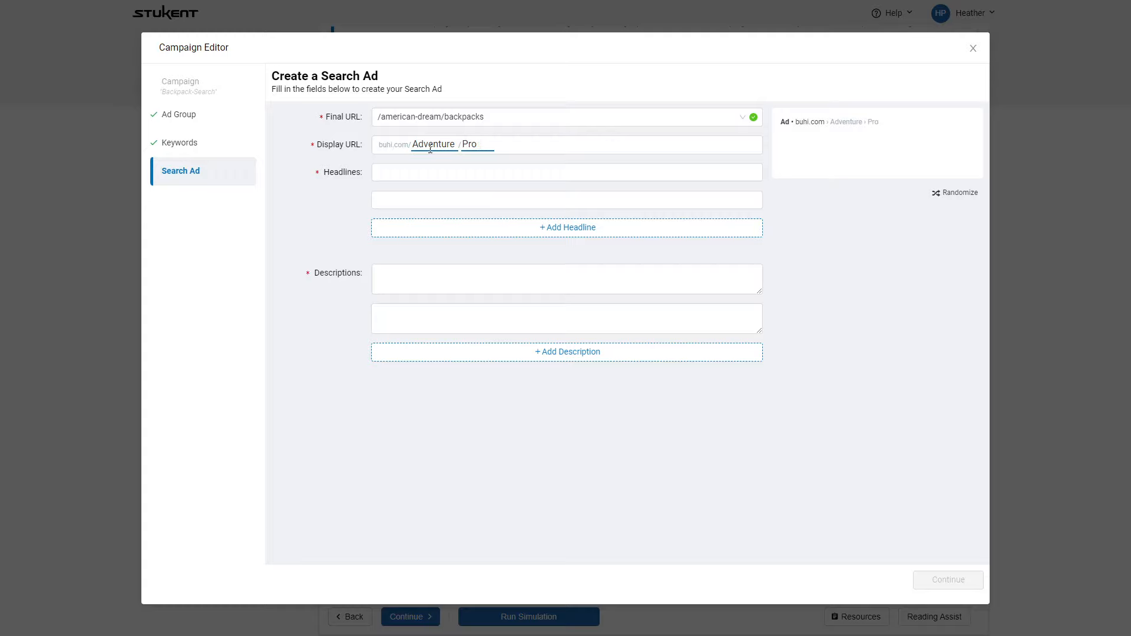
text(Backpack)
key(Tab)
Enter the first two headlines "Discover Adventure Backpacks" and "Backpacks for Work & Adventure"
text(Disco)
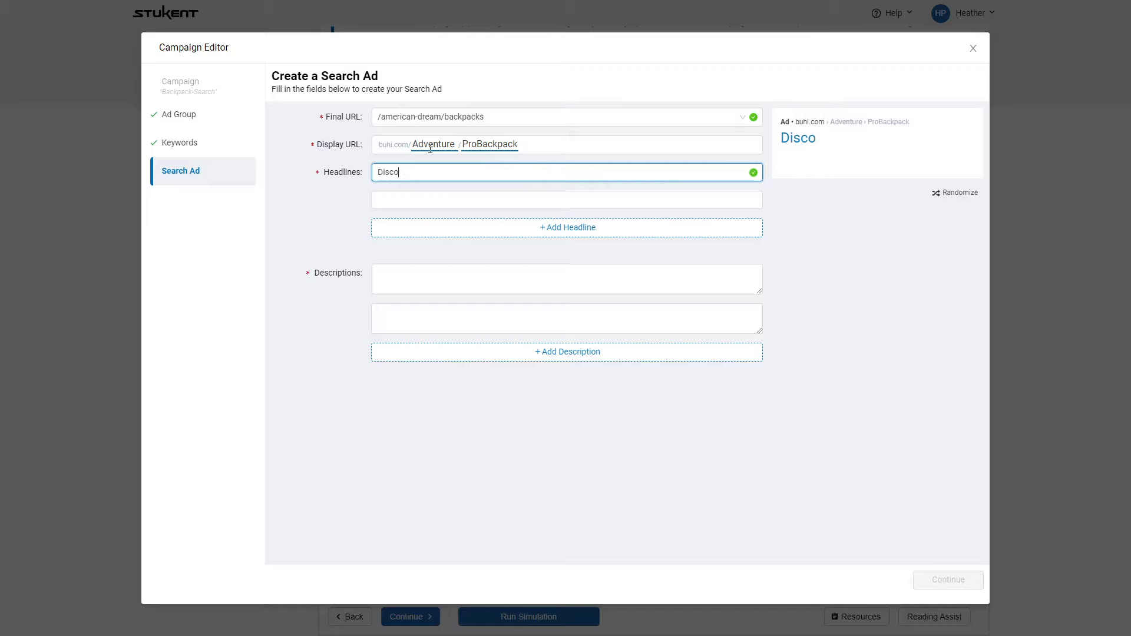
text(ver Adventure)
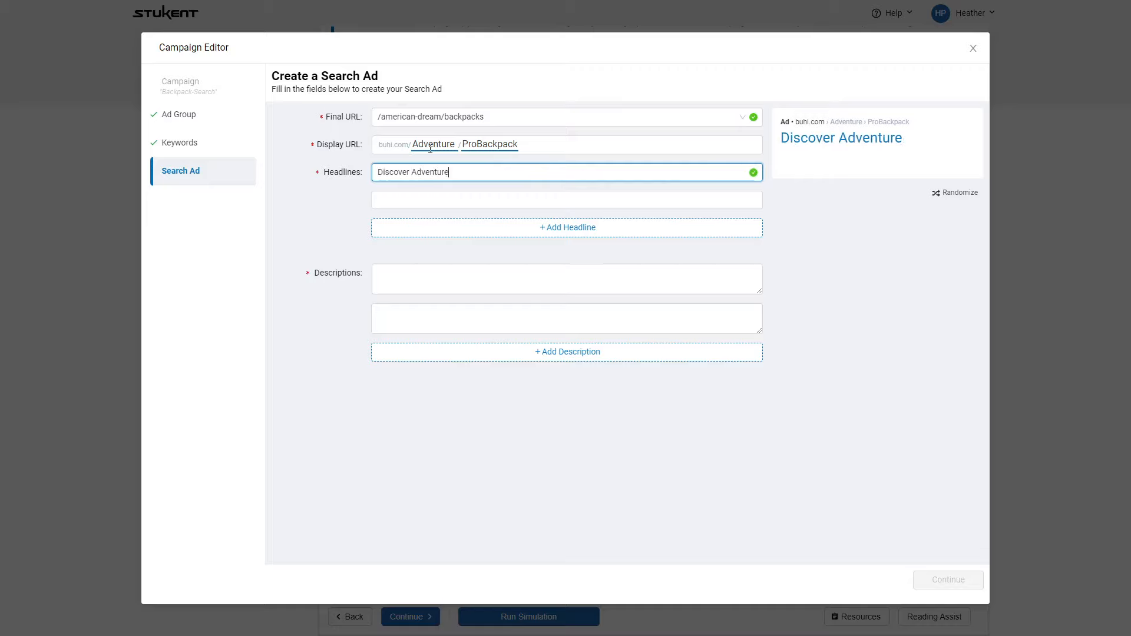
text( Backpacks)
key(Tab)
text(Backpacks fo)
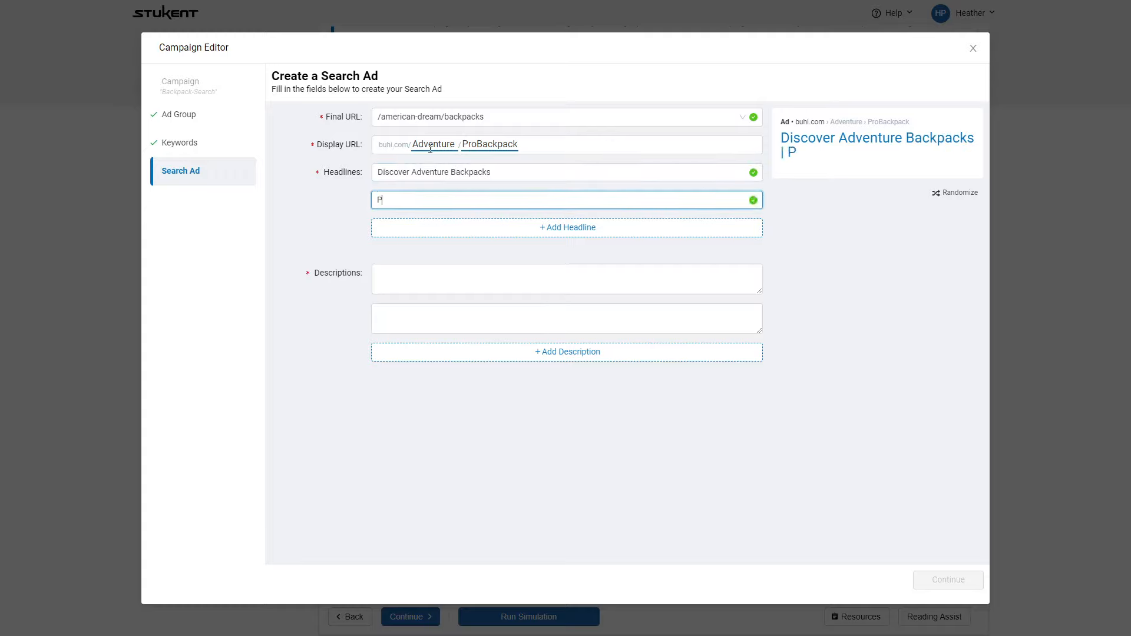
text(r W)
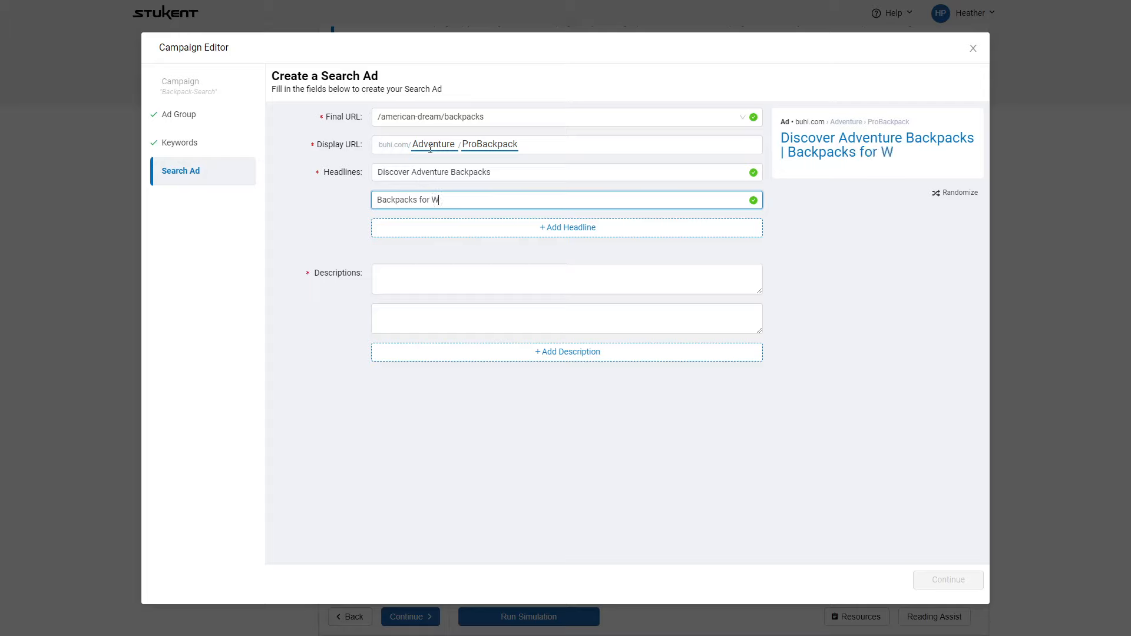
text(ork & Adventure)
Add a third headline reading "Backpacks for Camping & Hiking"
click(475, 230)
text(Back)
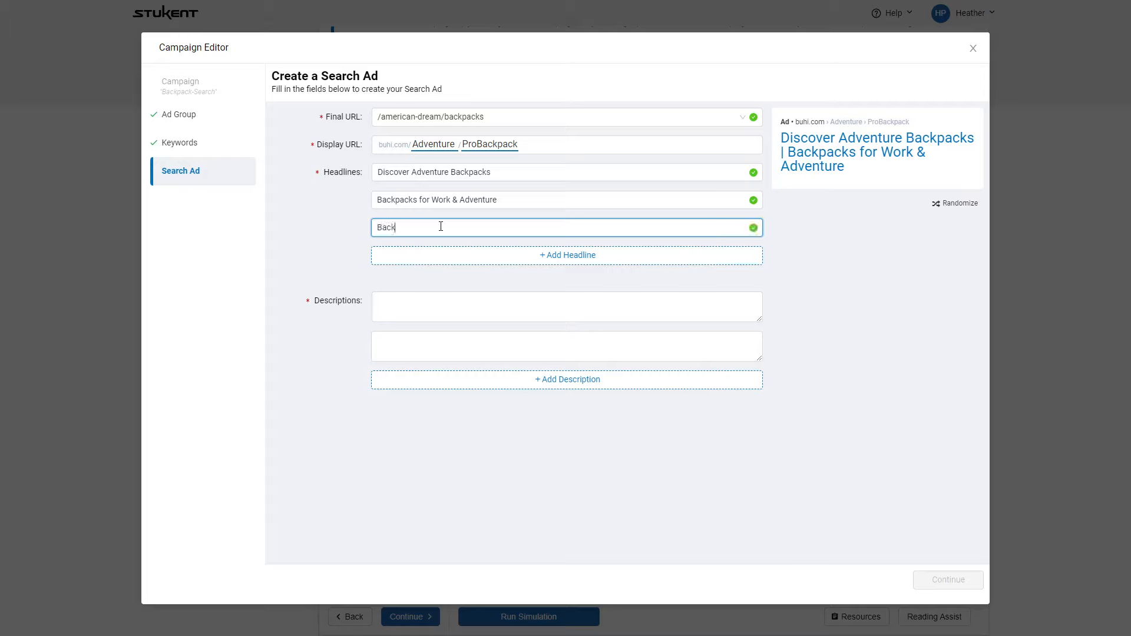
text(packs for Campging & Hiking)
Enter the first description "Packed with features like a padded laptop sleeve, waterproof protection & more. Shop versatile backpacks now." without list numbering
key(alt+Tab)
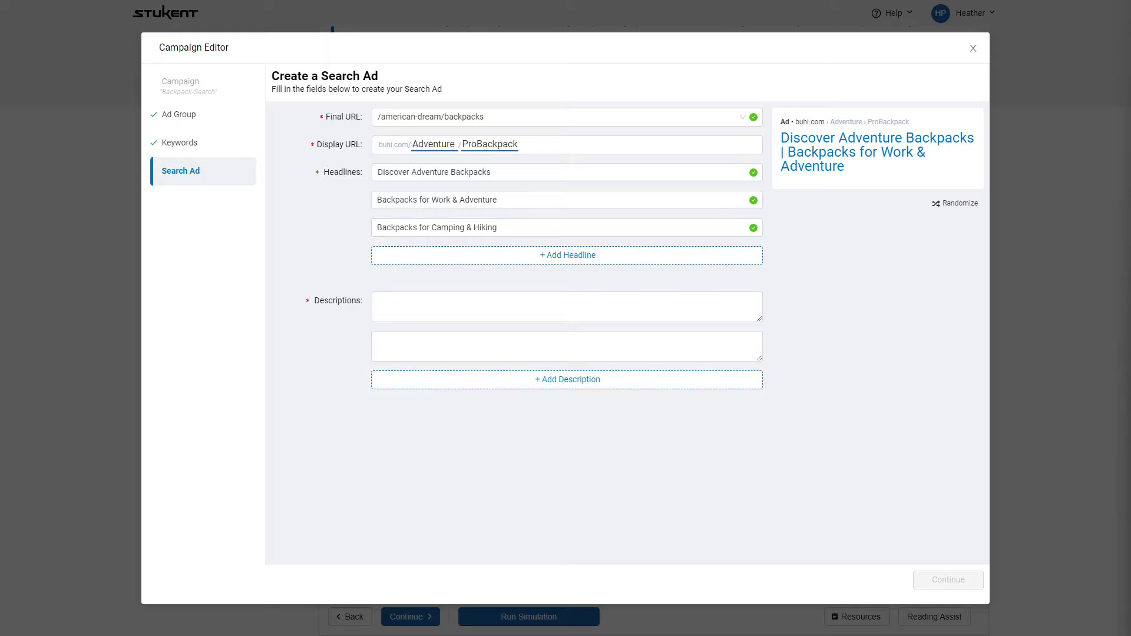
click(571, 310)
text(1.	Packed with features like a padded laptop sleeve, waterproof protection & more. Shop versatile backpacks now.)
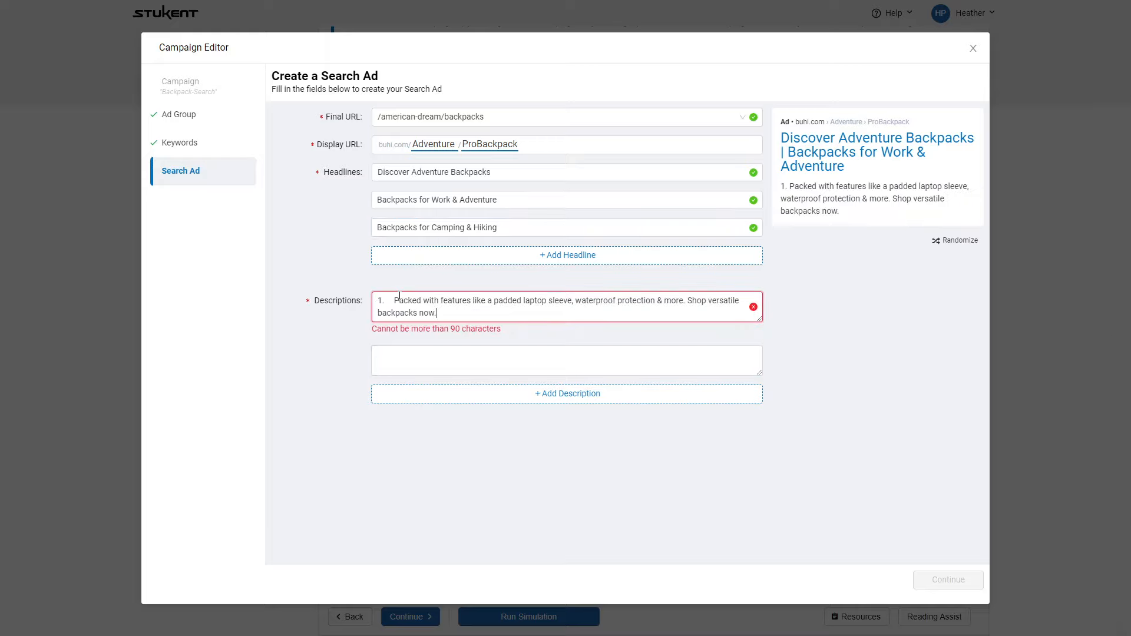
drag(393, 300, 351, 305)
key(BackSpace)
Enter the second description "Durable and Cheap hiking backpacks for sale. Free Shipping!" without its list number
key(alt+Tab)
key(alt+Tab)
click(523, 359)
text(2. Durable and Cheap hiking backpacks for sale. Free Shipping!)
drag(393, 354, 254, 341)
key(BackSpace)
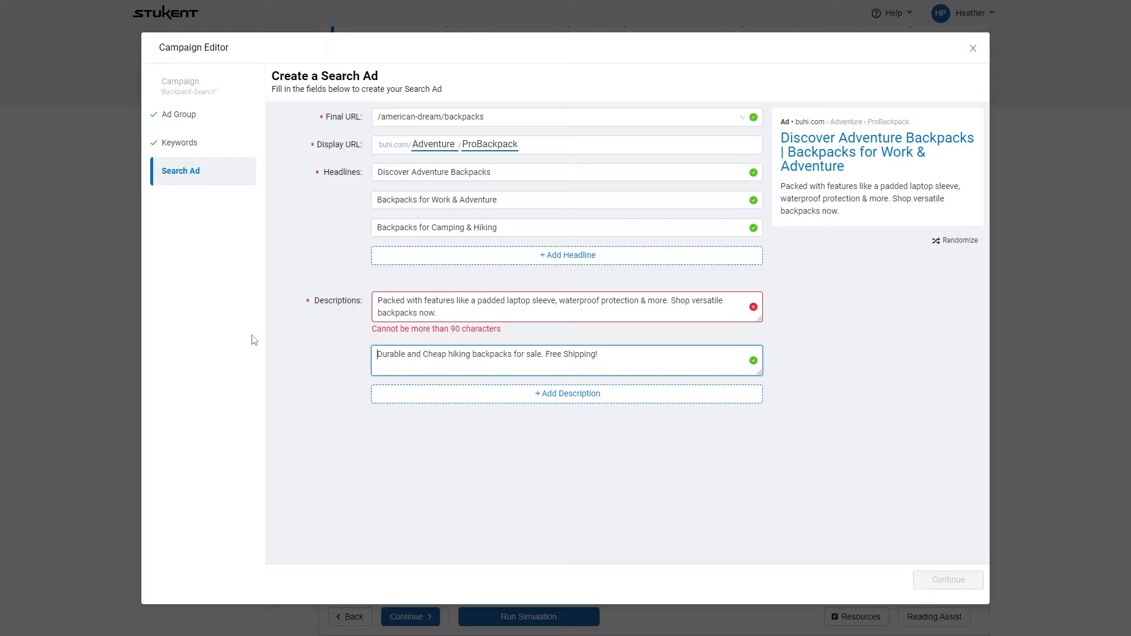
Shorten the first description to "Packed with features like a laptop sleeve. Shop versatile backpacks now." and save the search ad
click(490, 301)
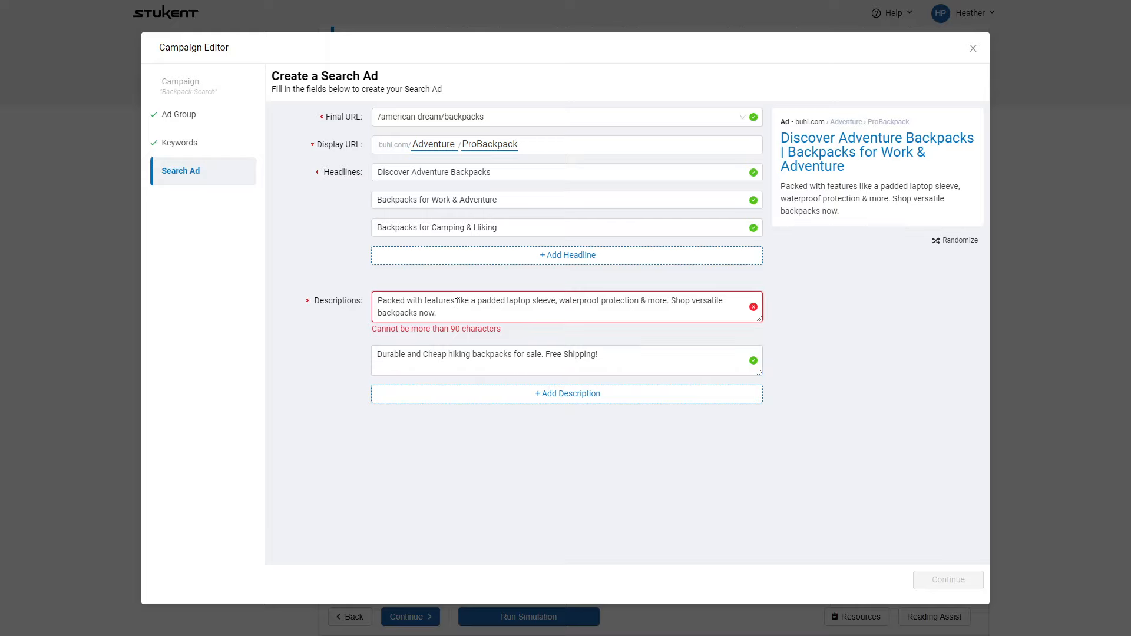
double_click(493, 300)
key(BackSpace)
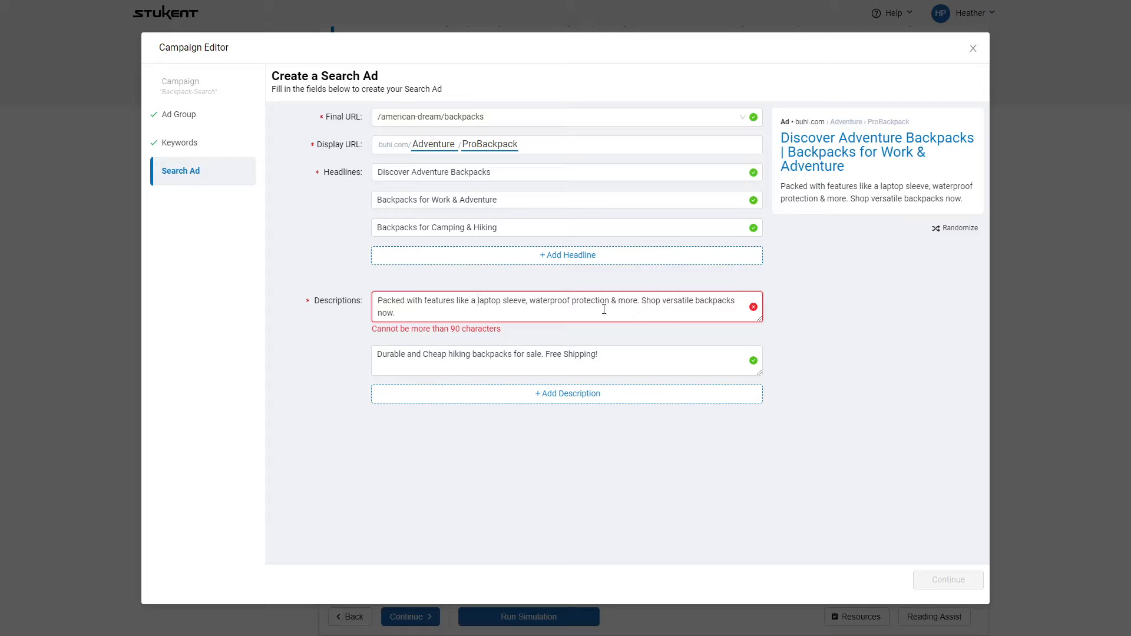
drag(611, 302, 633, 303)
key(BackSpace)
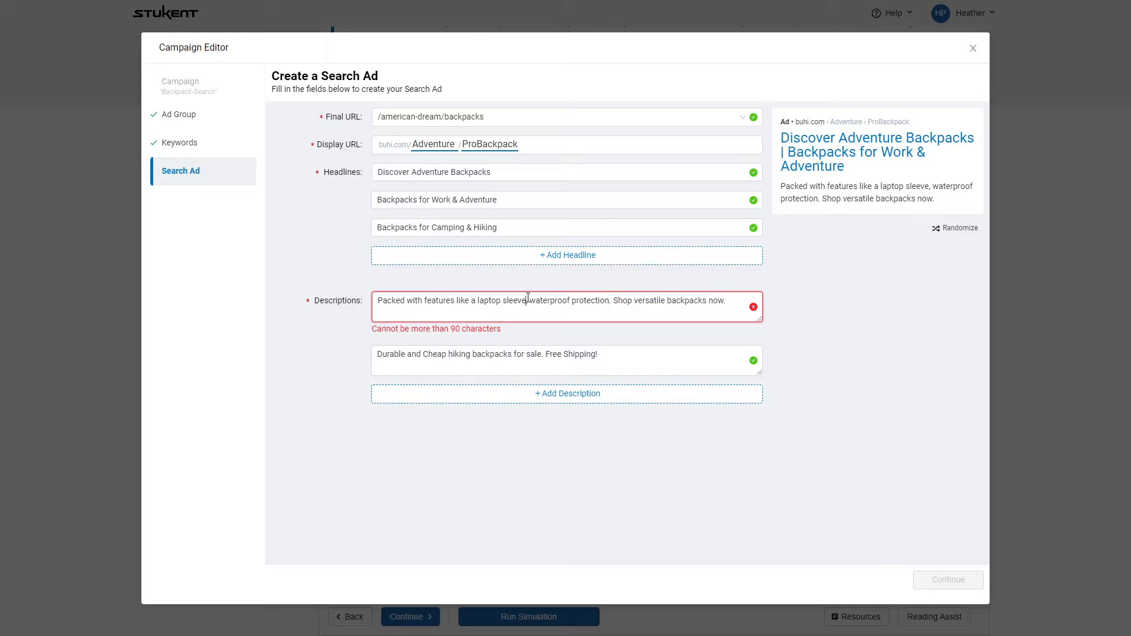
drag(527, 299, 606, 299)
text(and more)
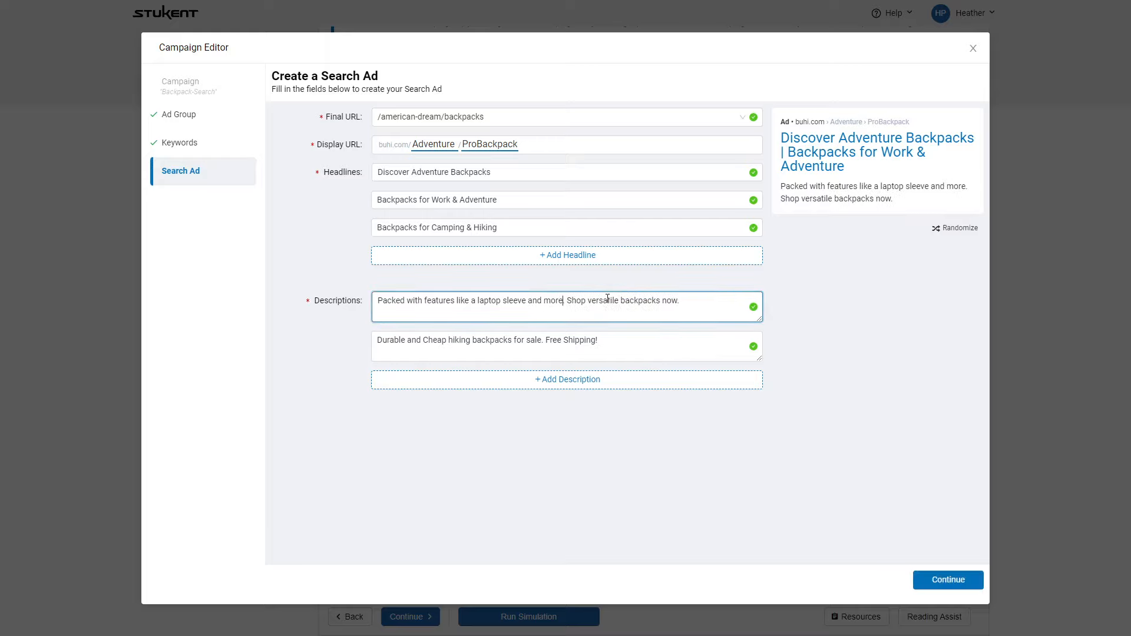
drag(528, 301, 563, 298)
key(BackSpace)
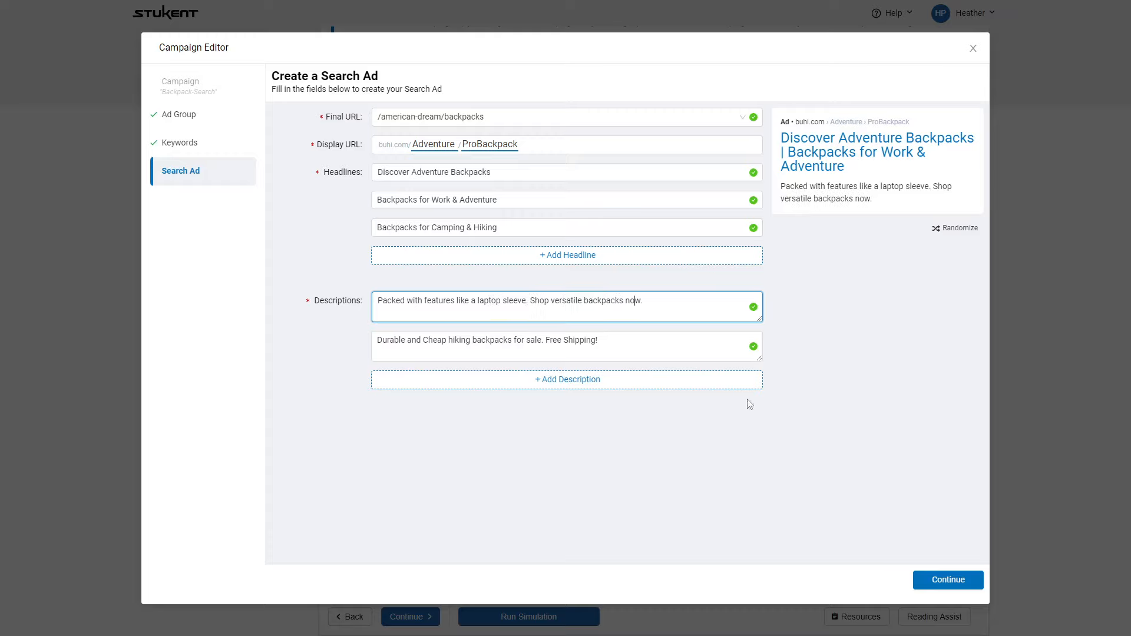
click(931, 584)
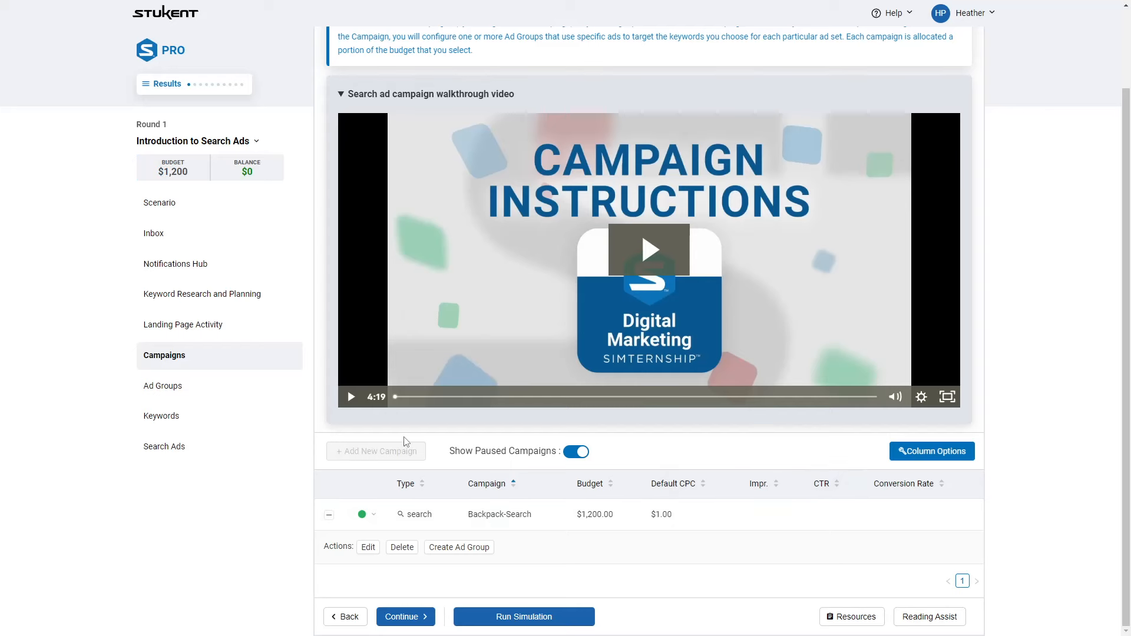
Review the list of search ads and start another search ad in the adventure ad group
click(222, 445)
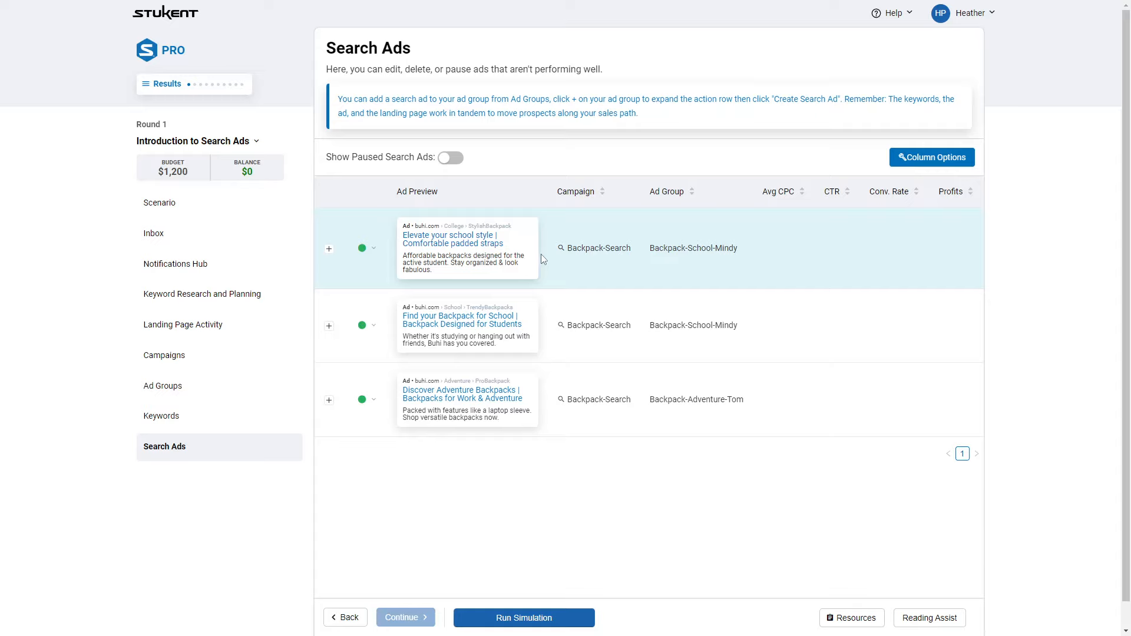
click(189, 387)
click(329, 250)
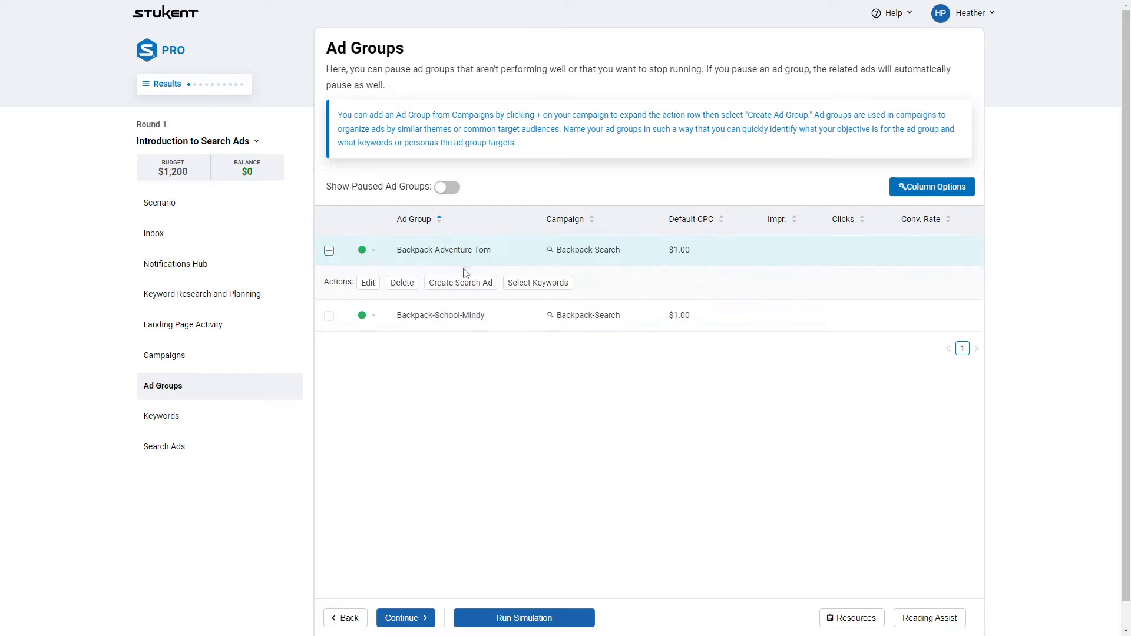
click(465, 289)
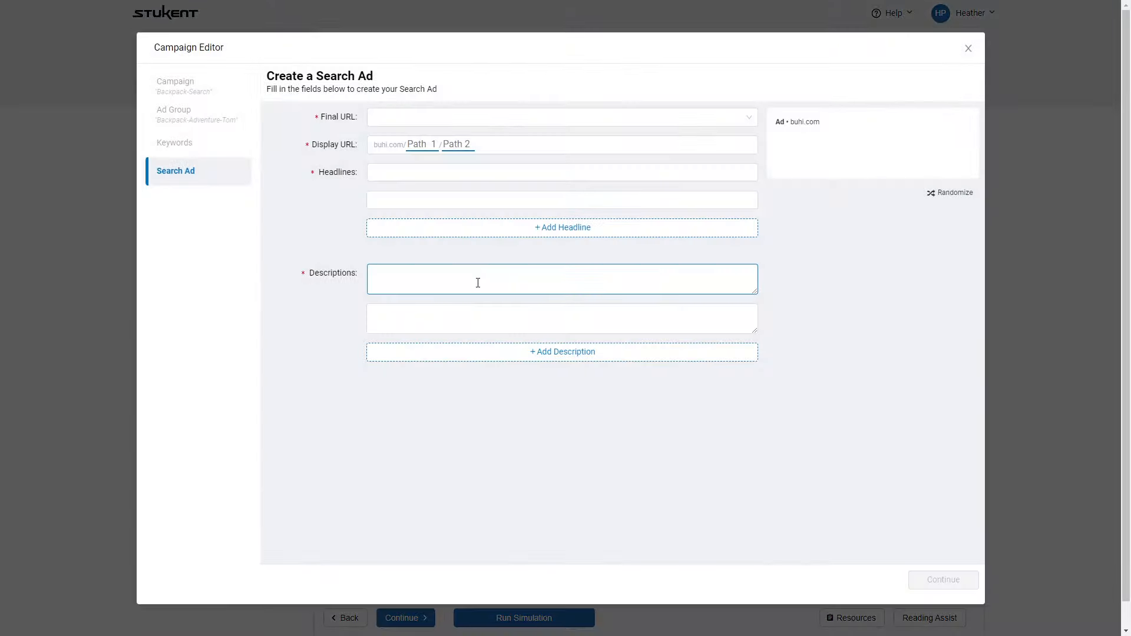
Set the new ad's final URL to /american-dream/backpacks and its display URL paths to Travel and DurableBackPack
click(466, 116)
click(479, 177)
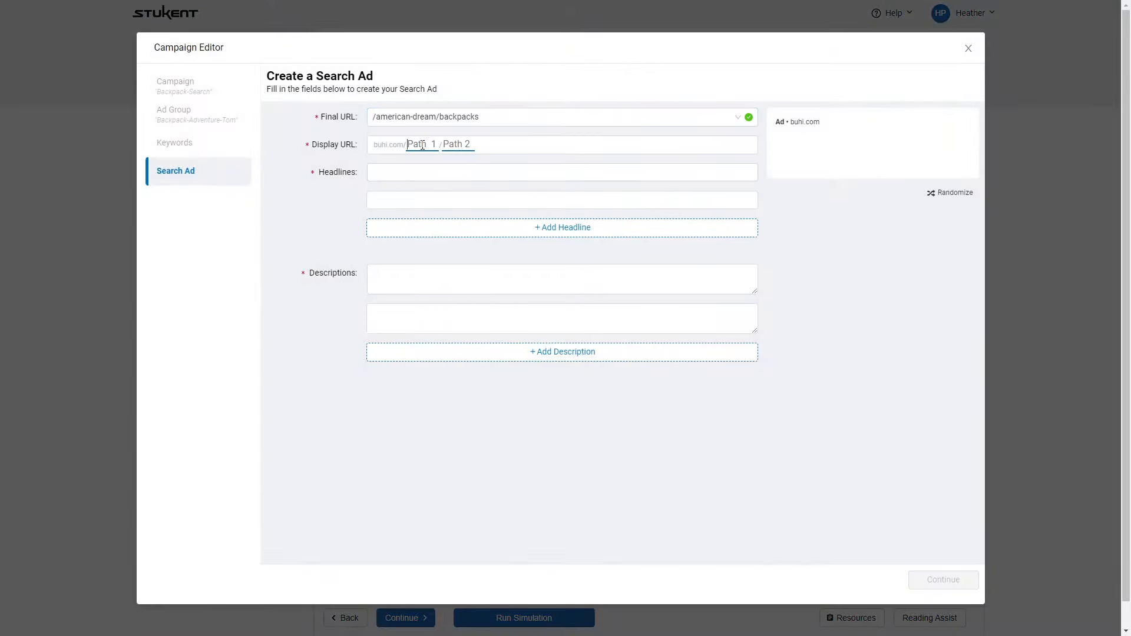
text(Travel)
key(Tab)
text(DurablePack)
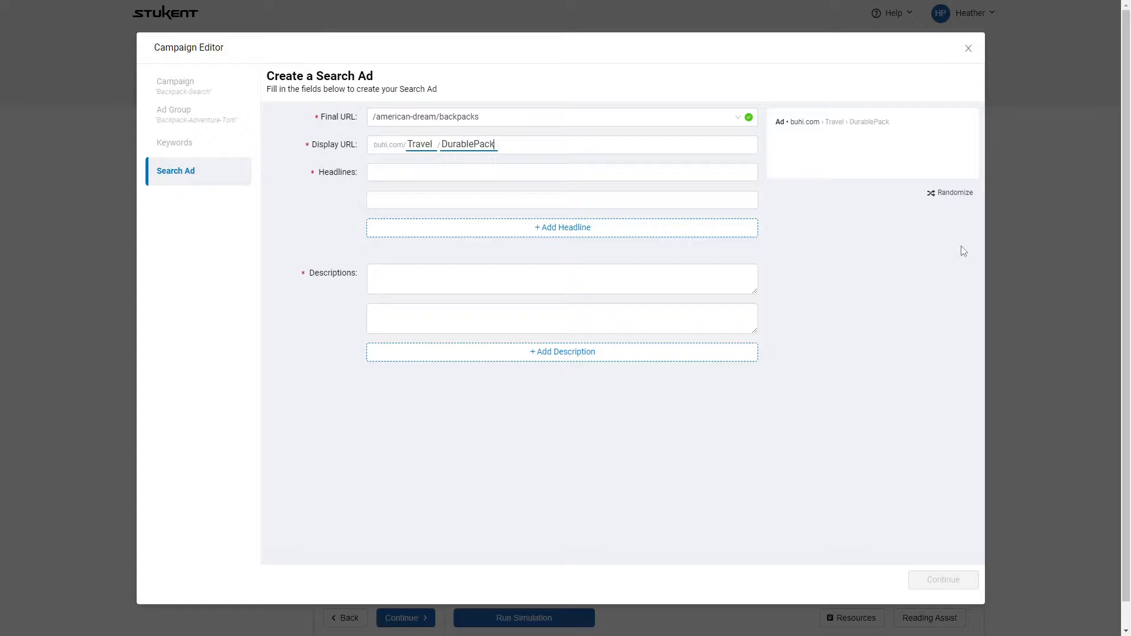
click(461, 180)
click(475, 144)
text(Back)
click(513, 174)
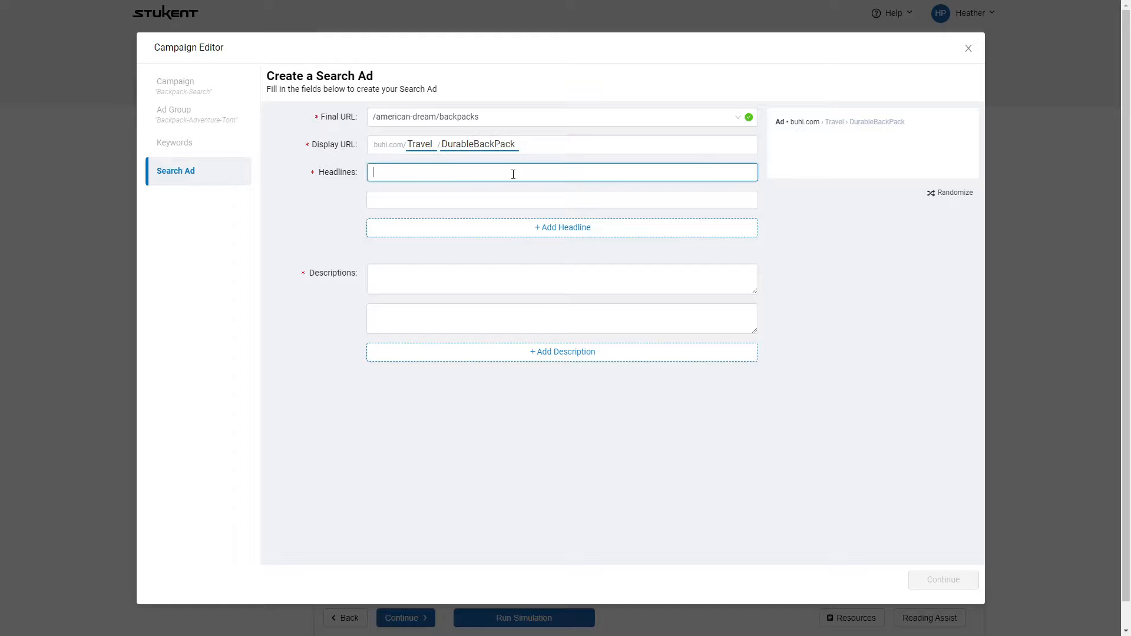
Enter the first headline "Your Perfect Backpack for Work"
text(Your Percet)
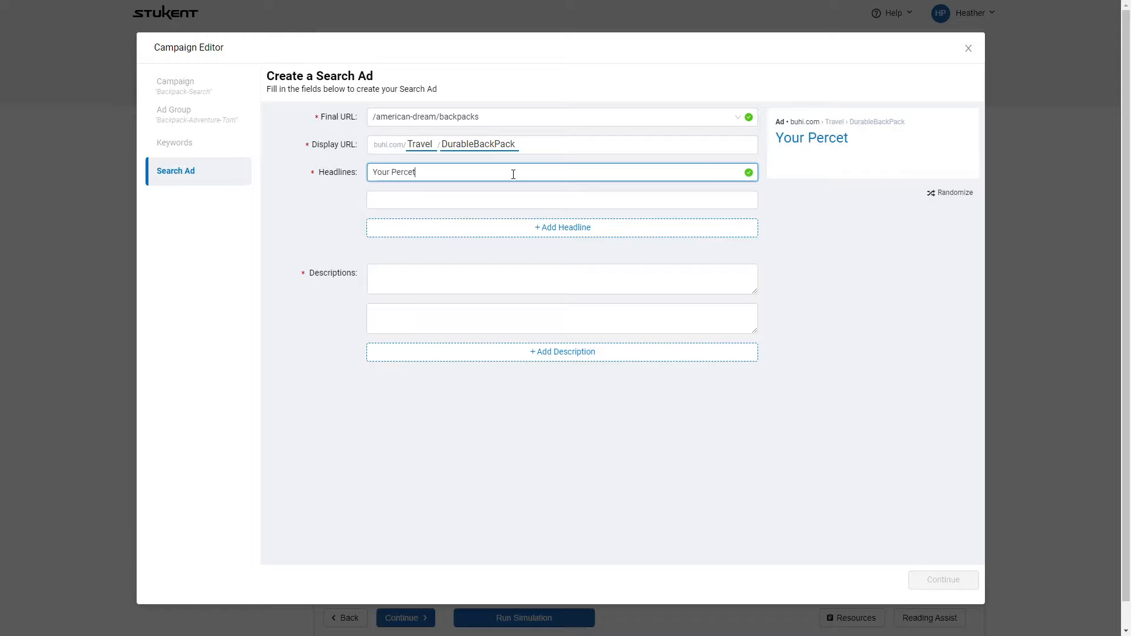
key(BackSpace)
key(BackSpace)
text(fect Backpack for Work)
key(Tab)
Enter the second headline "Durable Adventure Backpacks" and add an empty third headline
text(Durab)
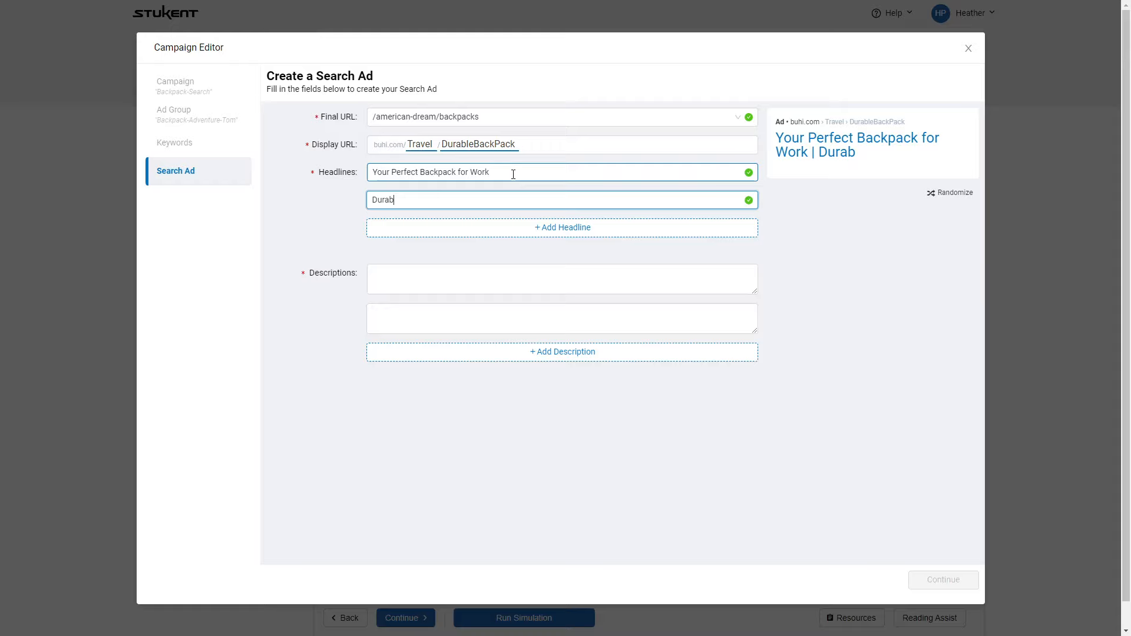
text(le)
text( S)
text(dventure Backapc)
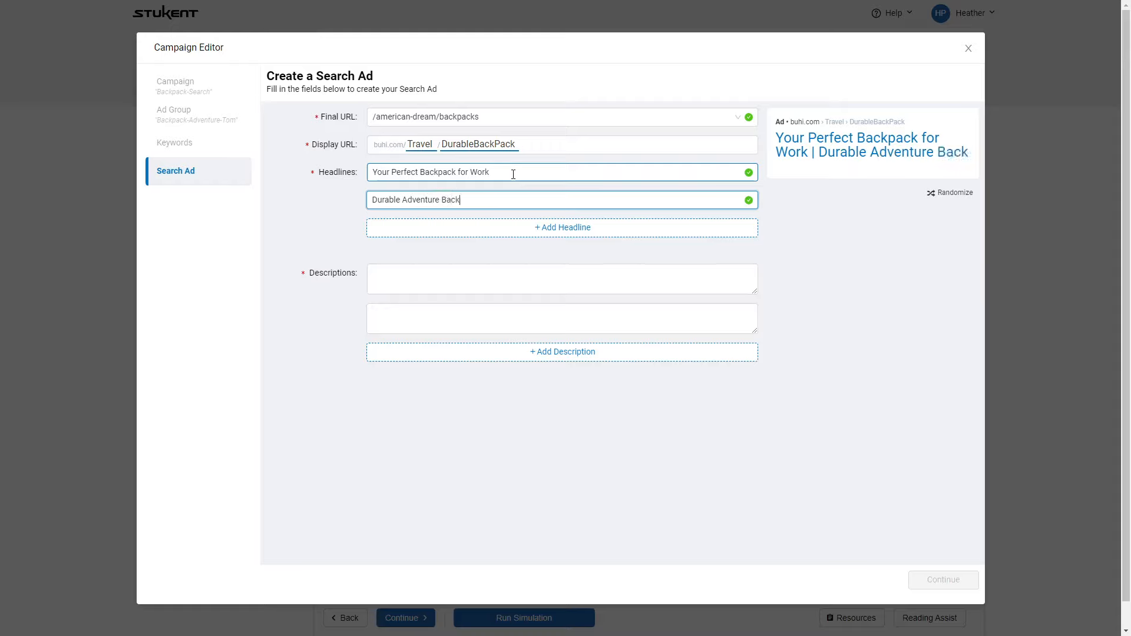
key(BackSpace)
key(BackSpace)
key(BackSpace)
text(packs)
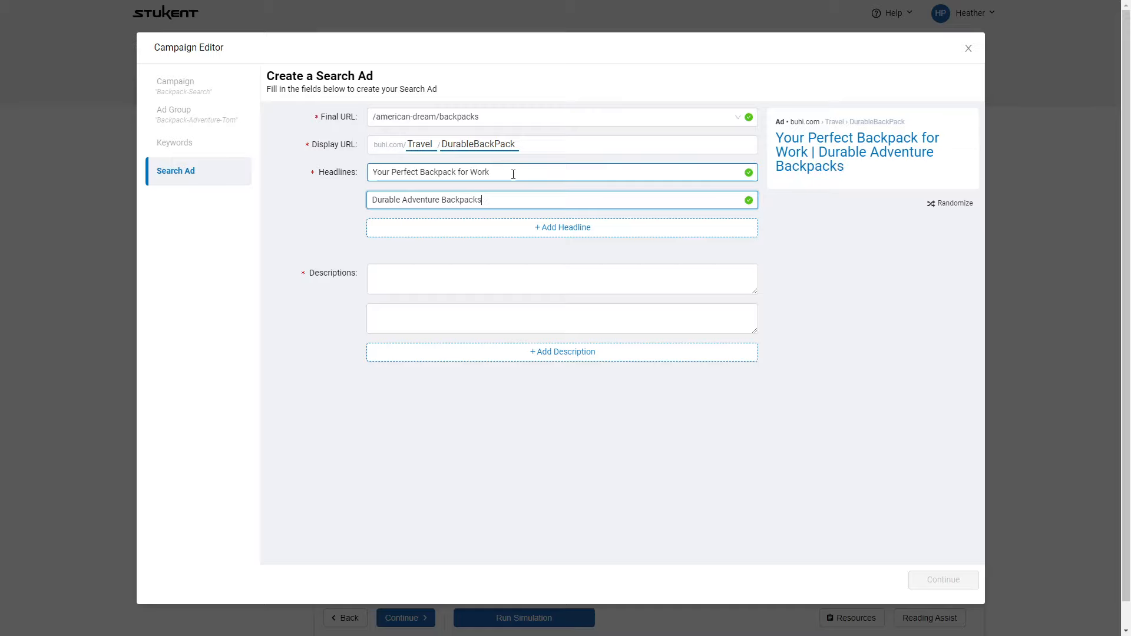
click(554, 230)
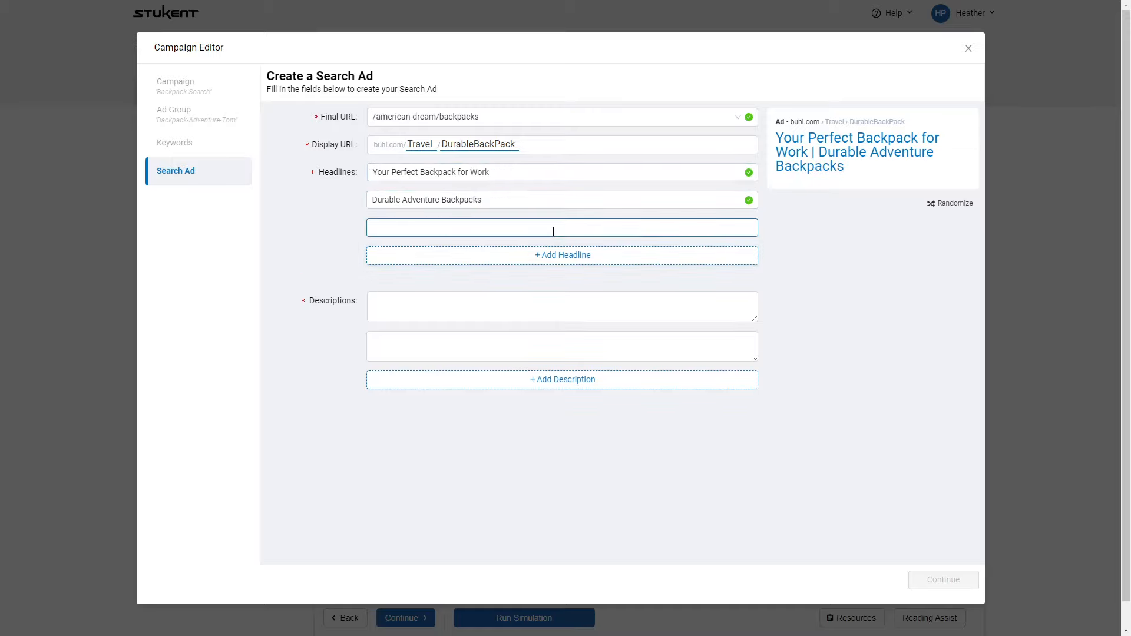
Enter the third headline "From Work to Hiking Backpacks" and the first description "Experience the blend of work and adventure with the American Dream Backpack."
text(From Work to Hiking Backpacks)
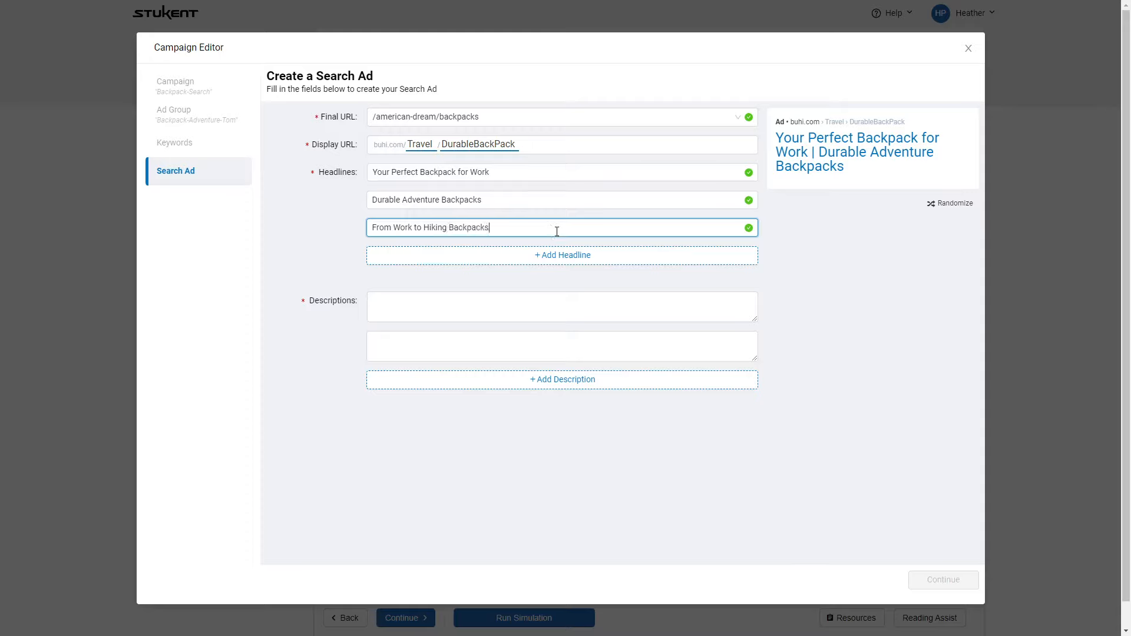
key(alt+Tab)
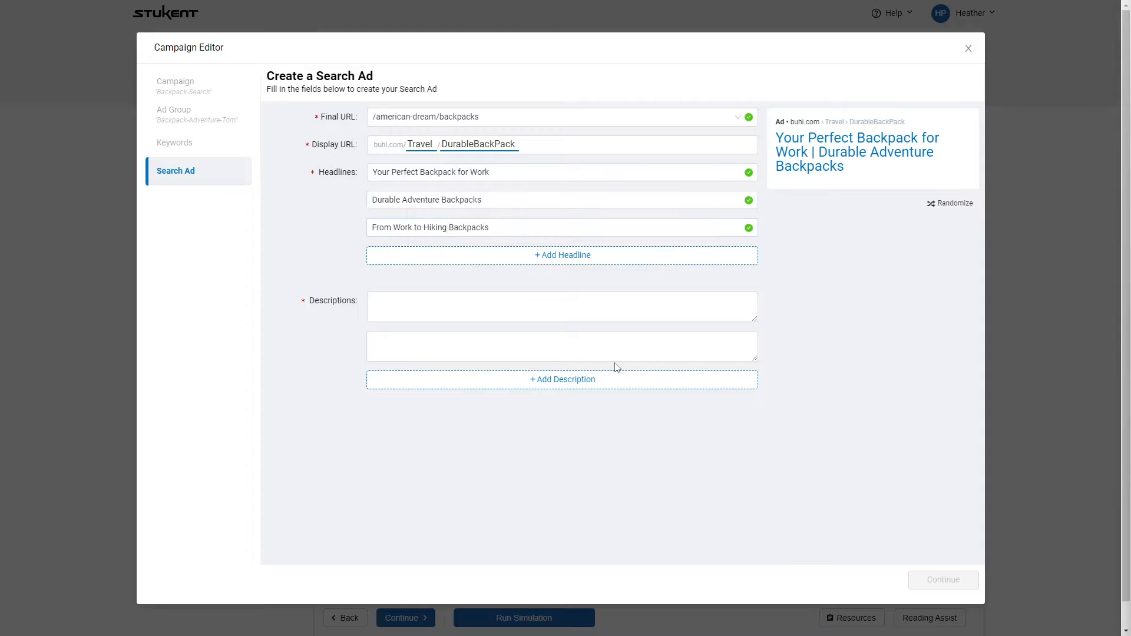
click(581, 311)
text(Experience the blend of work and adventure with the American Dream Backpack.)
click(371, 300)
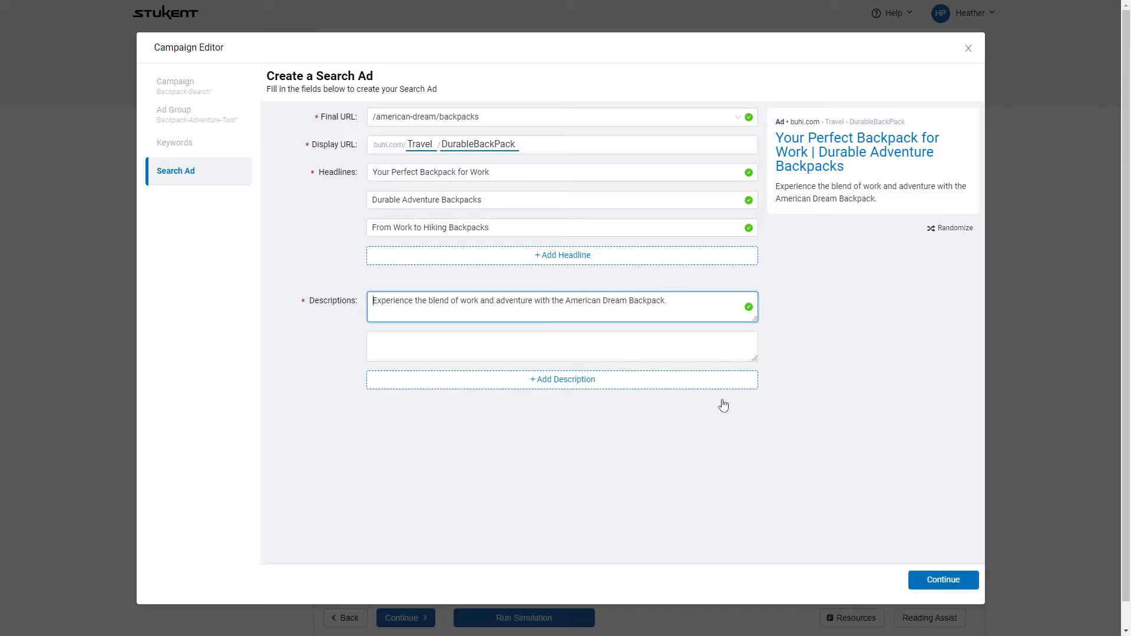
Enter the second description "Best hiking backpacks for the money. Free Shipping available!" and save the search ad
key(alt+Tab)
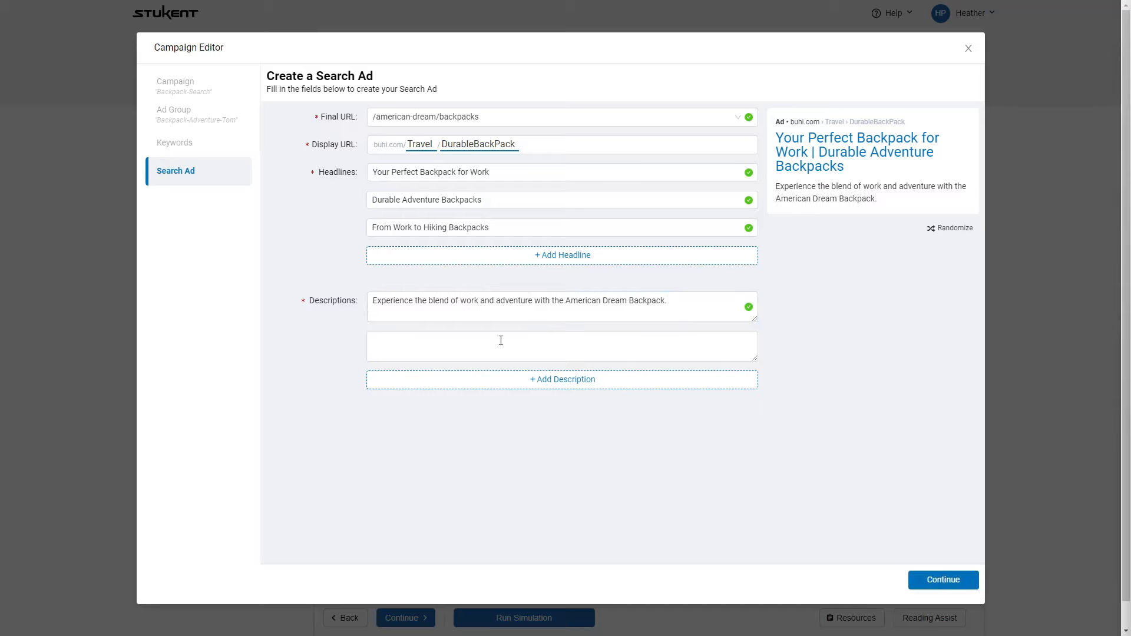
click(427, 351)
text(Best hiking backpacks for the money. Free Shipping available!)
click(373, 340)
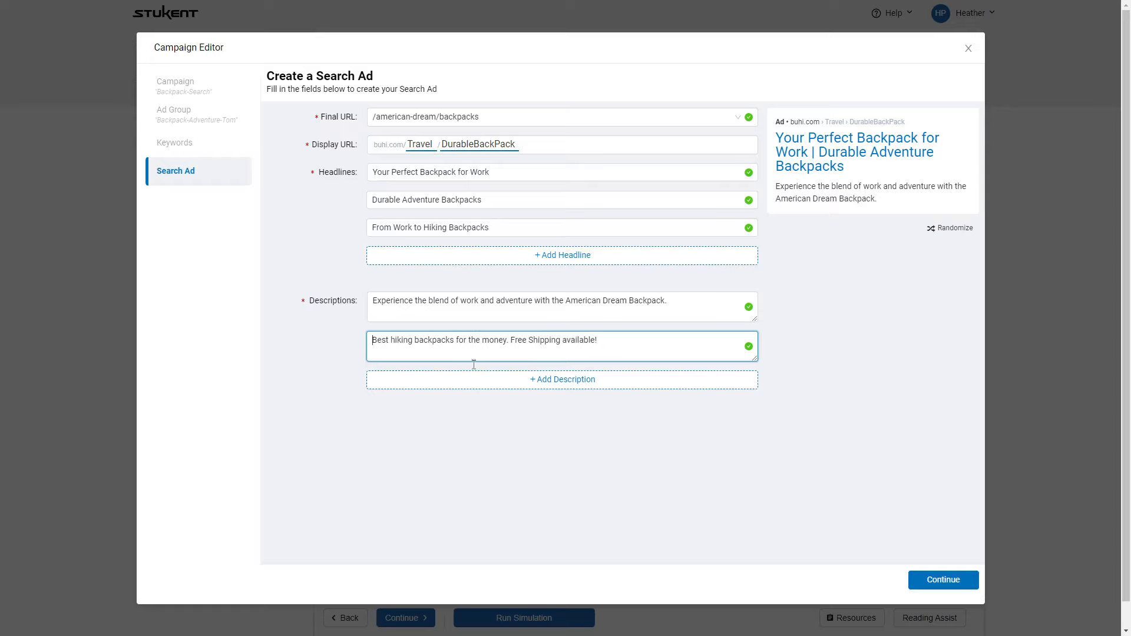
click(950, 580)
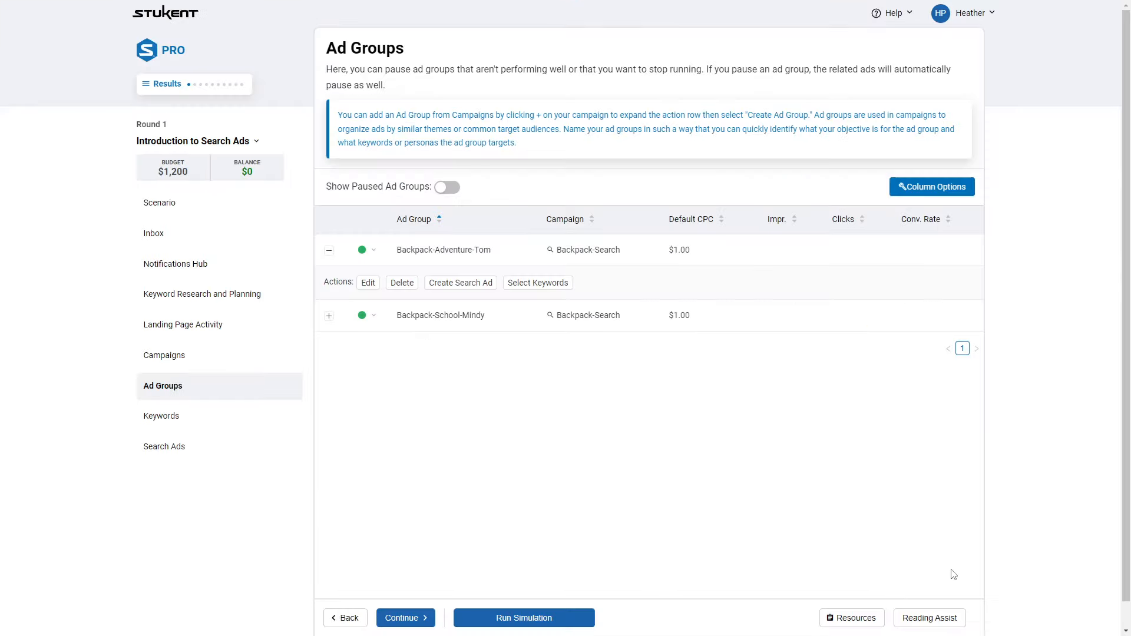
Check the finished list of search ads, then run the round 1 simulation and confirm it
click(176, 419)
click(197, 450)
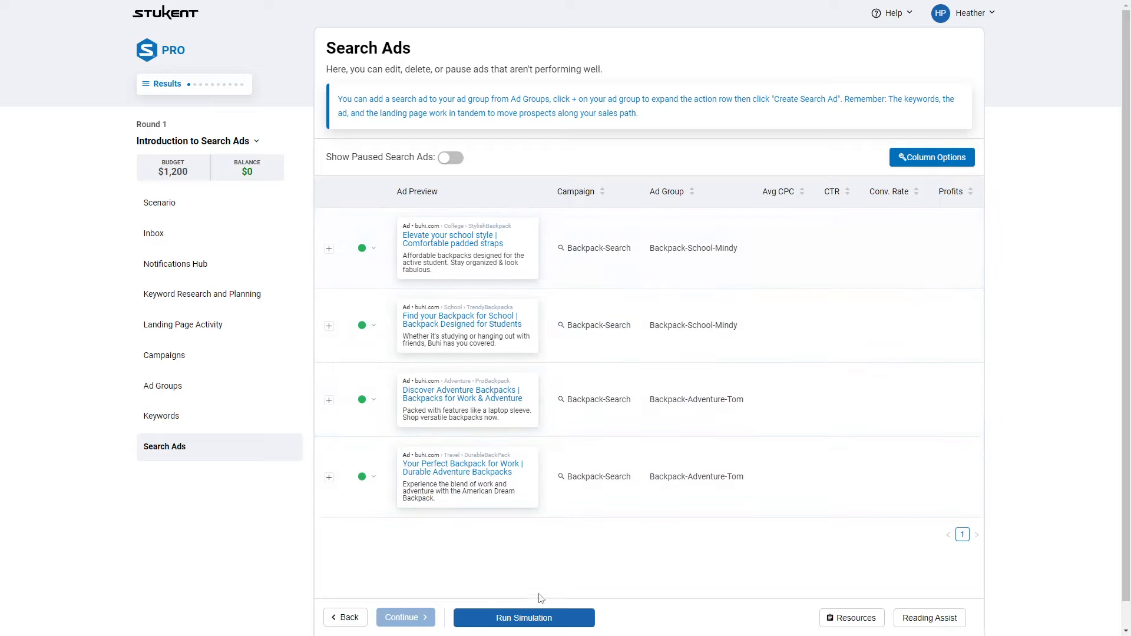
click(524, 624)
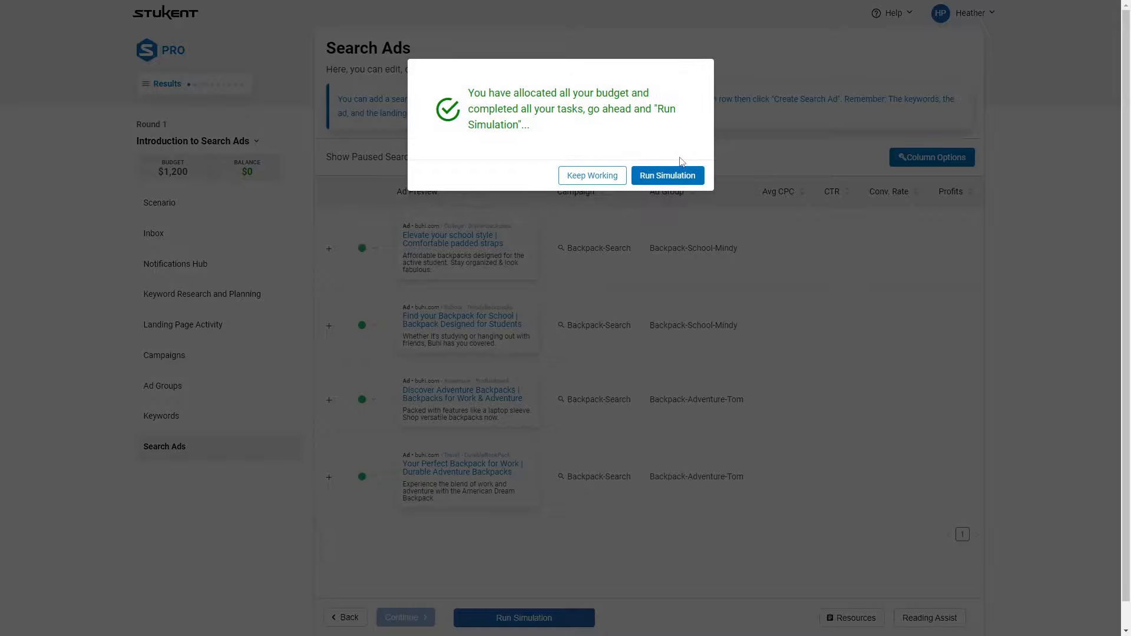
click(683, 176)
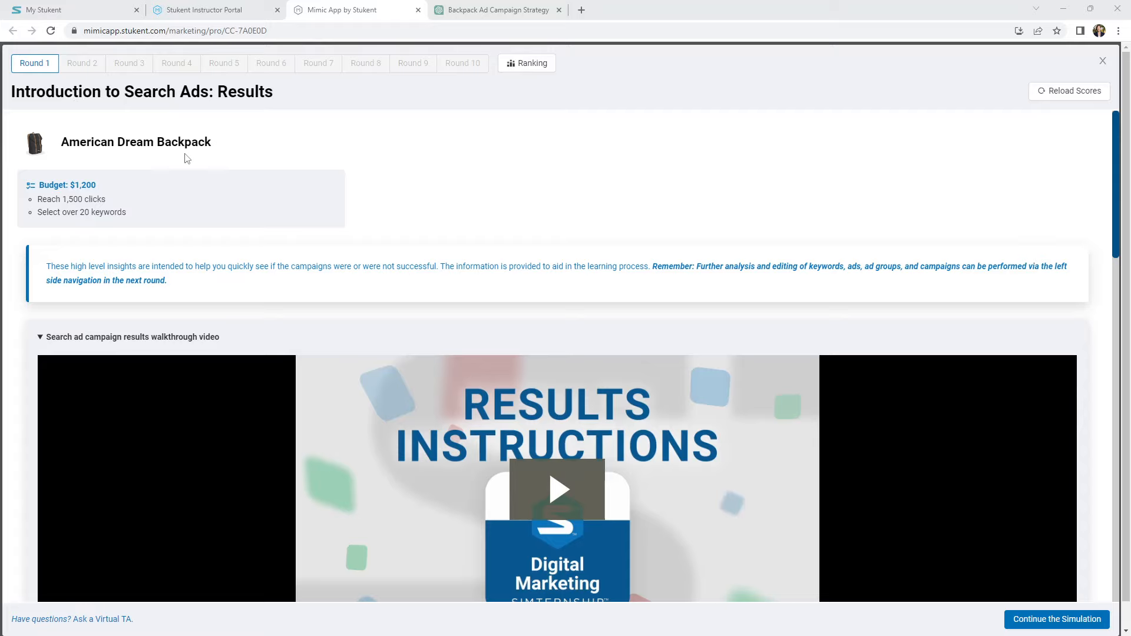
Examine the round 1 results for budget spent and revenue, and compare the totals of the individual search ads
scroll(82, 198, down, 2)
scroll(100, 205, down, 1)
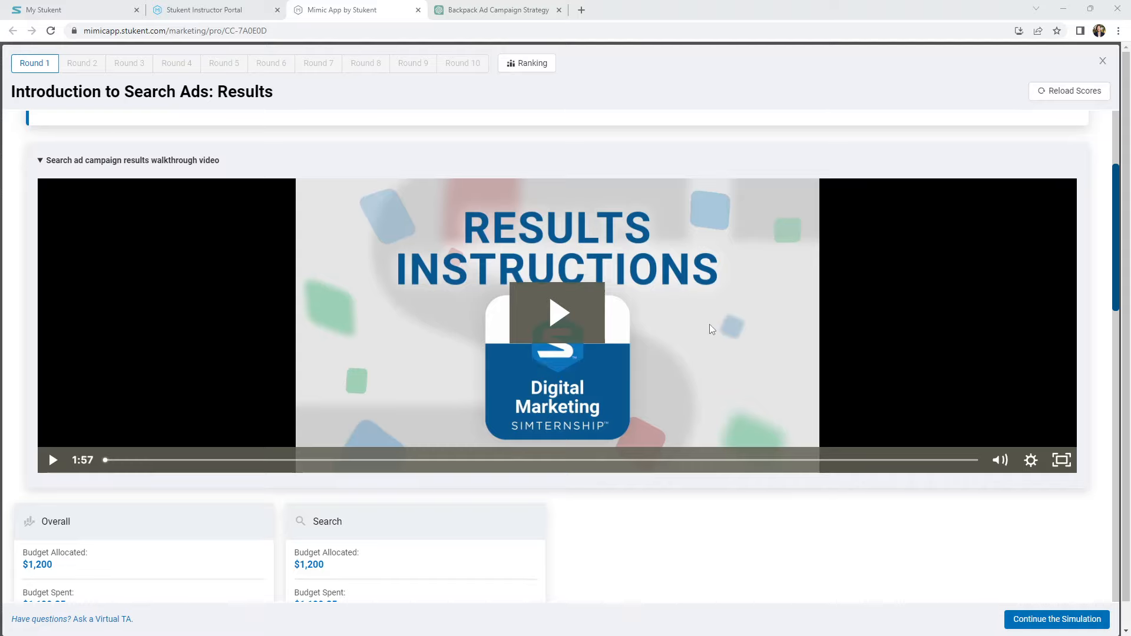
scroll(666, 313, down, 6)
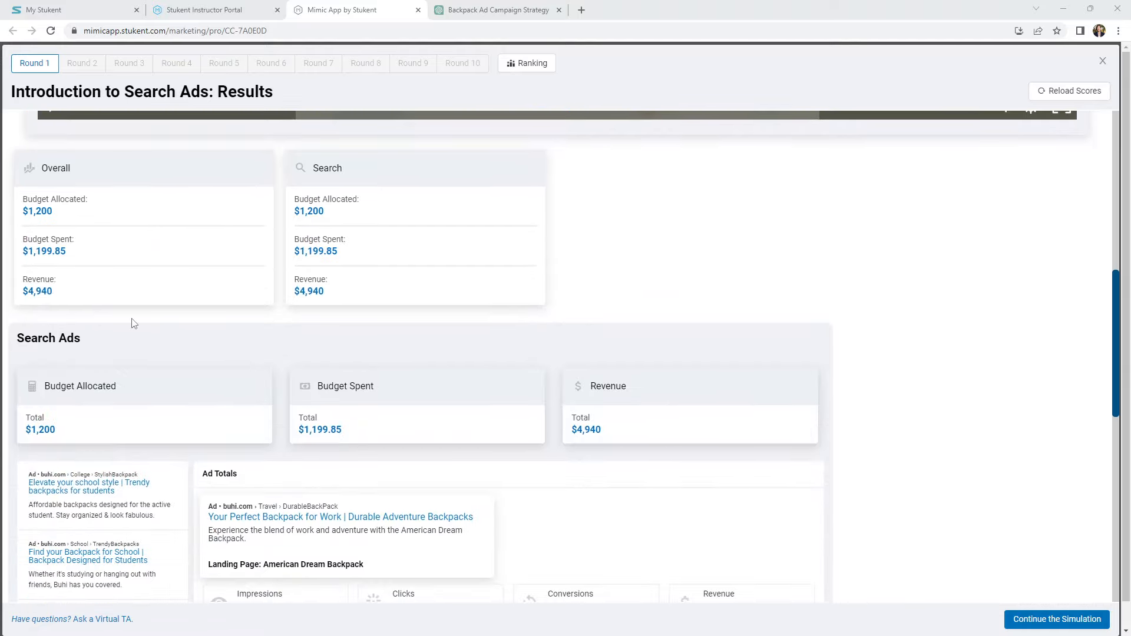
scroll(133, 321, down, 3)
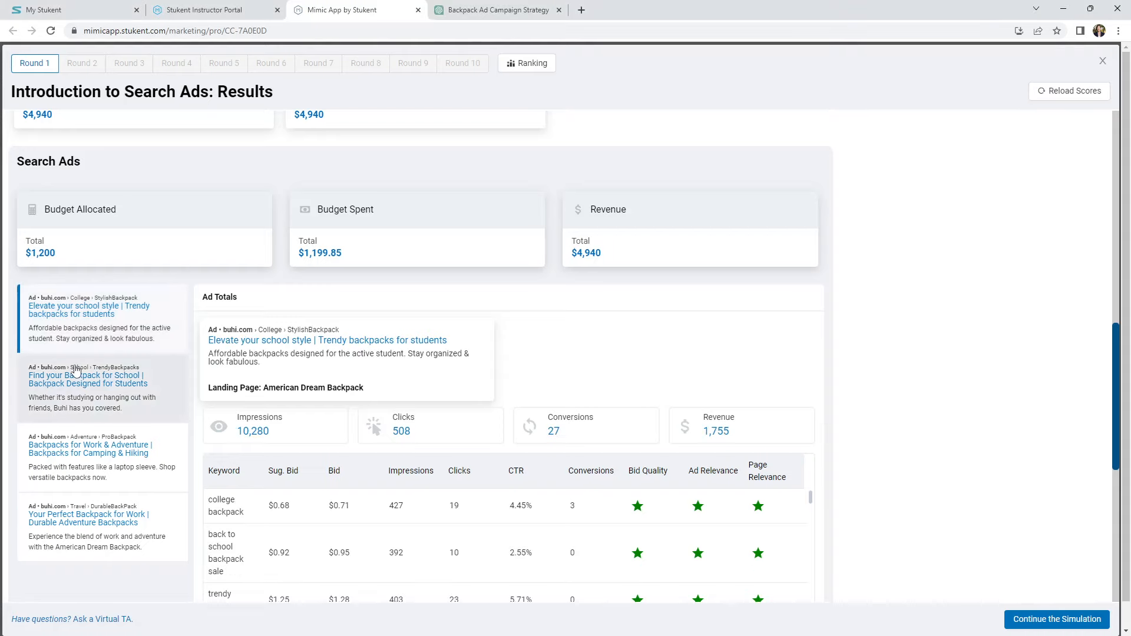
click(75, 390)
click(67, 454)
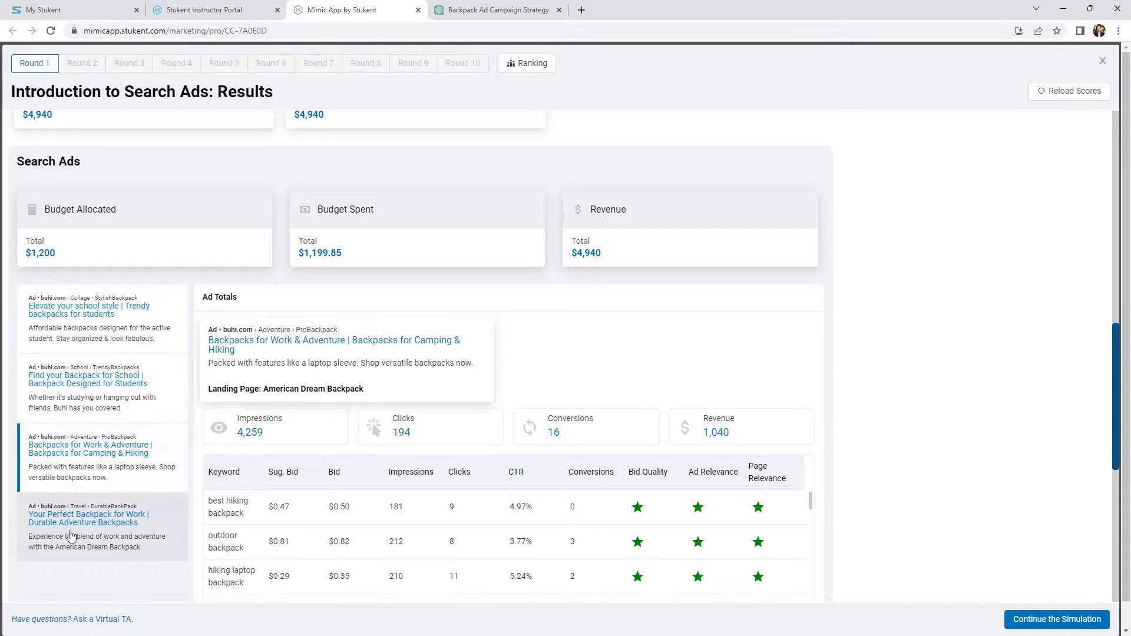
click(70, 533)
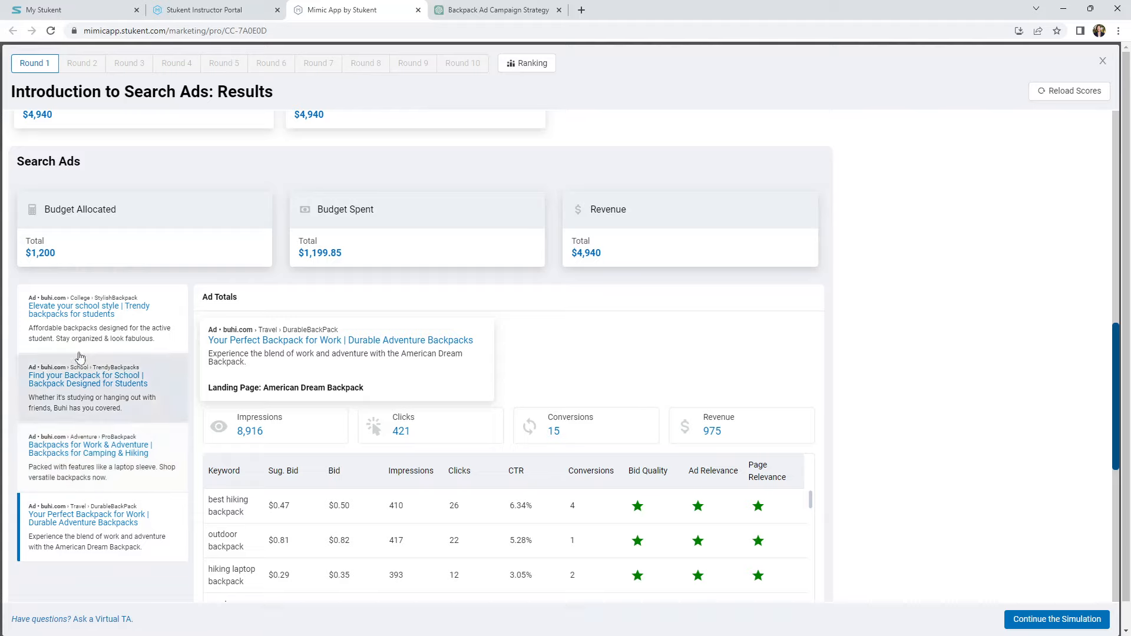
Examine the keyword table of the "Elevate your school style" ad for bids, clicks, CTR, conversions and quality ratings
click(118, 338)
scroll(118, 338, down, 1)
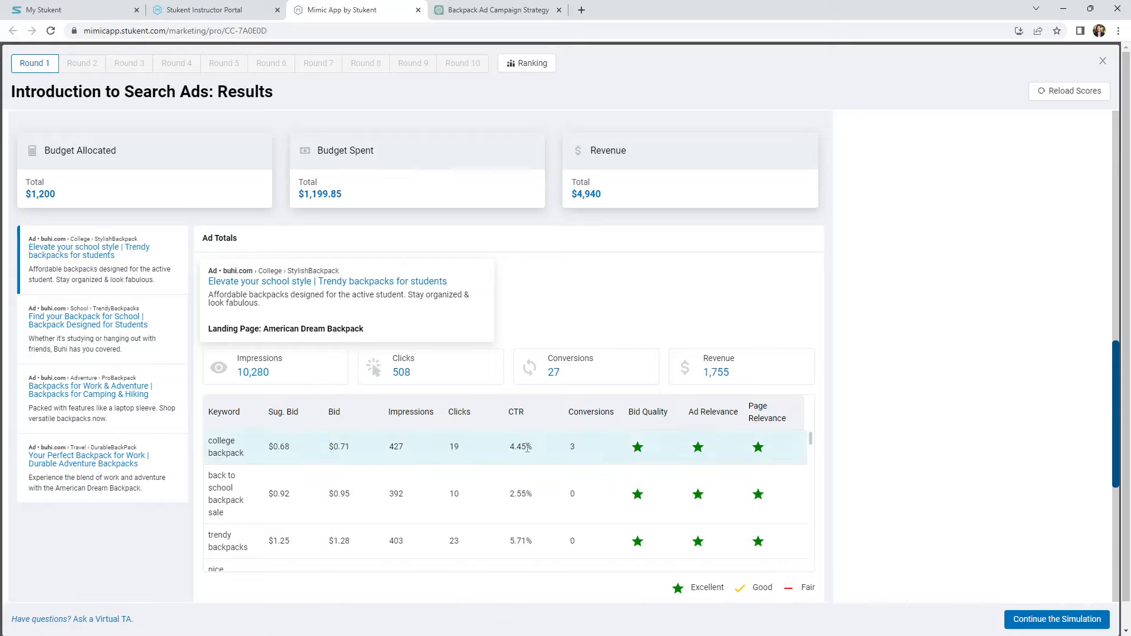
scroll(227, 451, down, 5)
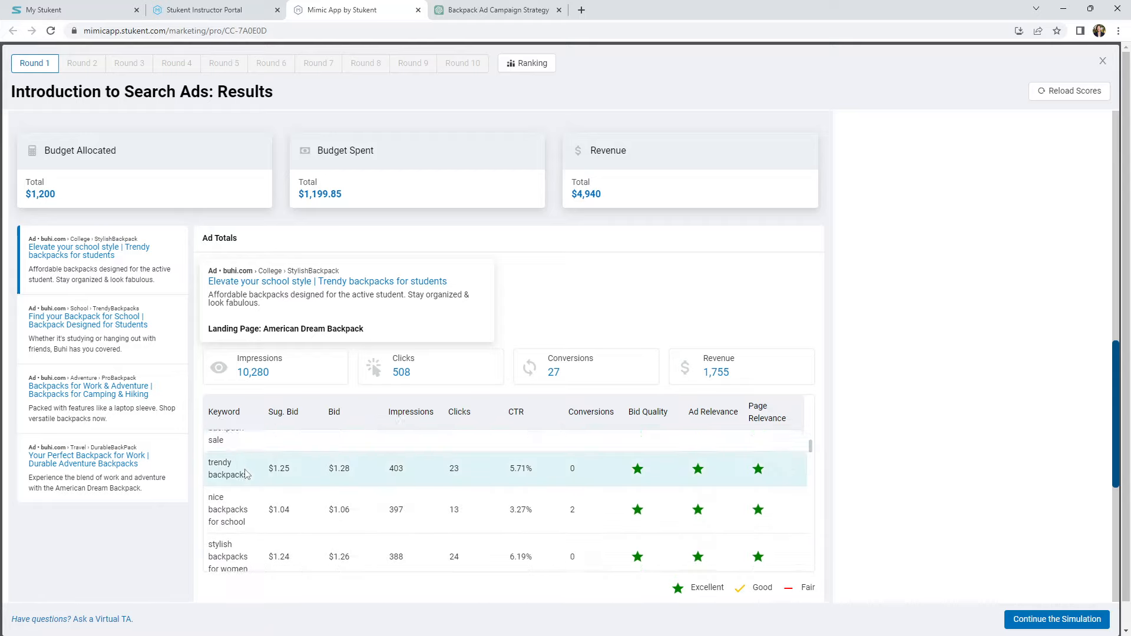
scroll(247, 483, down, 3)
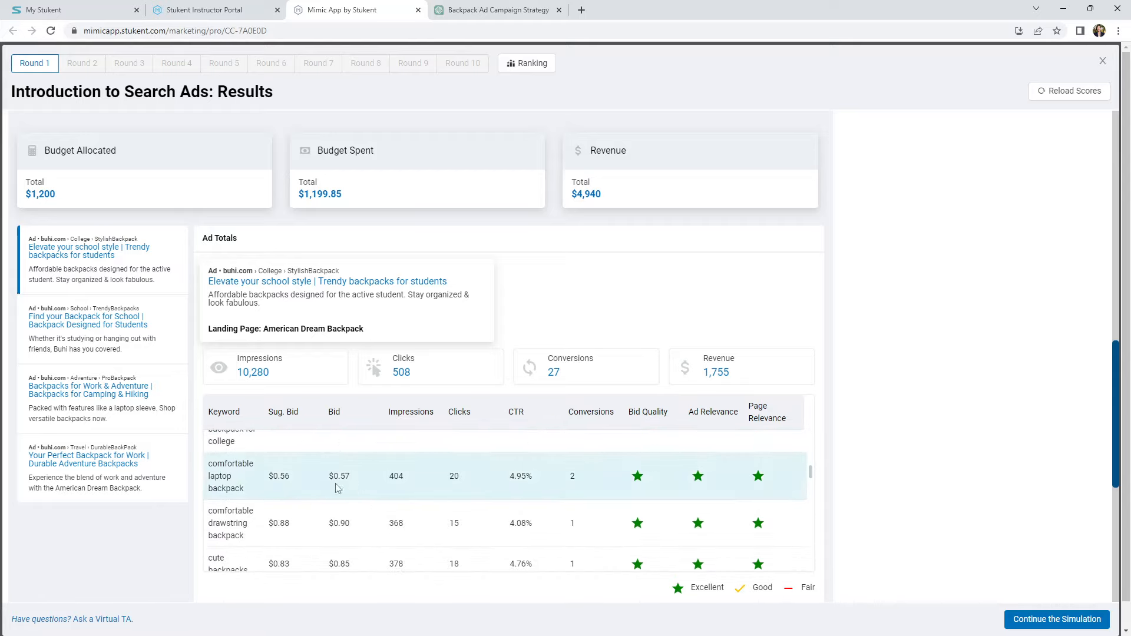
scroll(283, 487, down, 3)
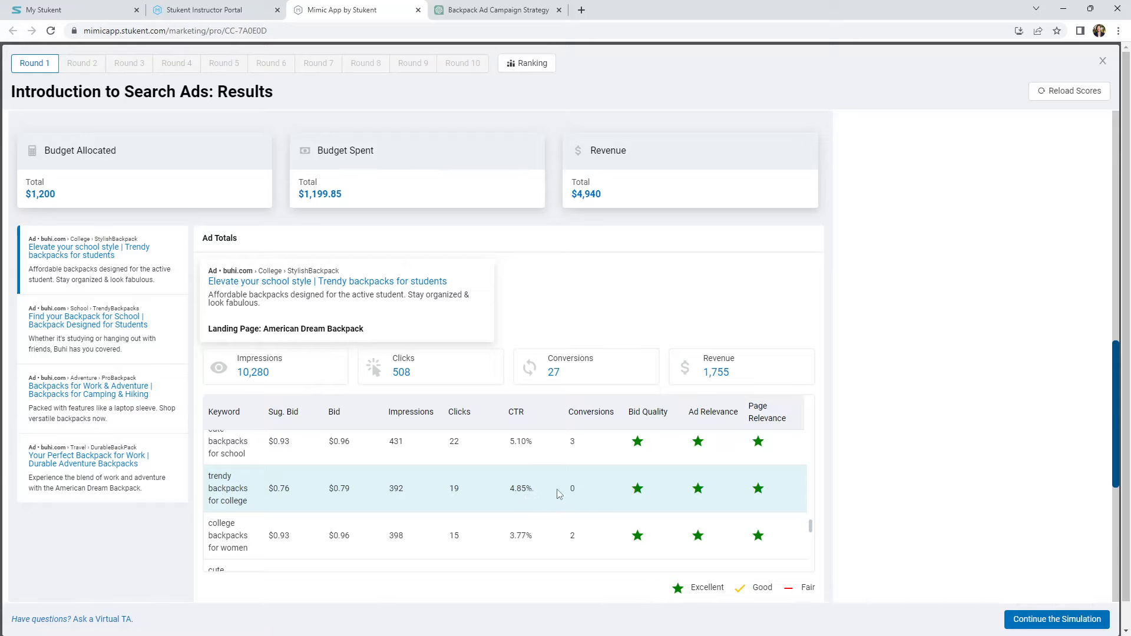
scroll(421, 495, down, 1)
scroll(421, 495, down, 5)
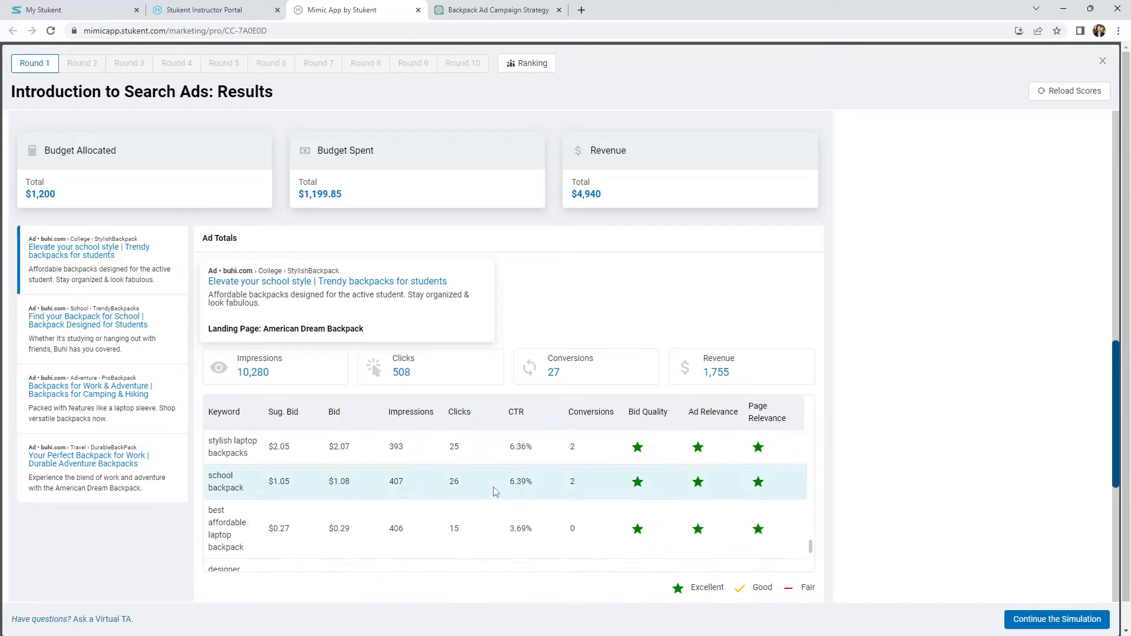
scroll(454, 501, down, 5)
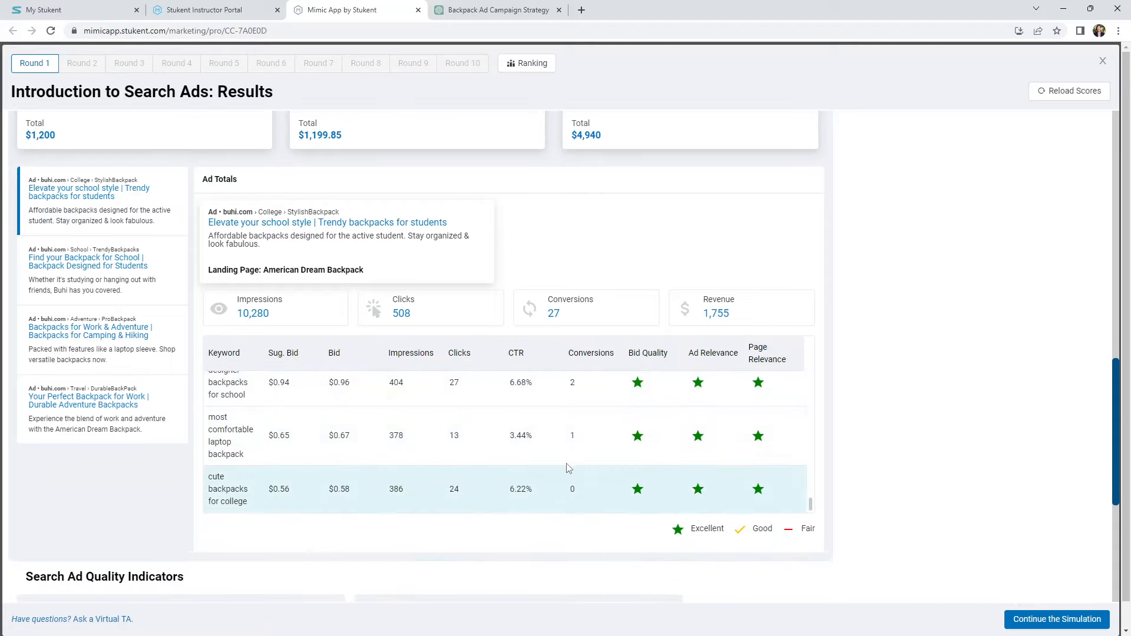
scroll(565, 460, up, 1)
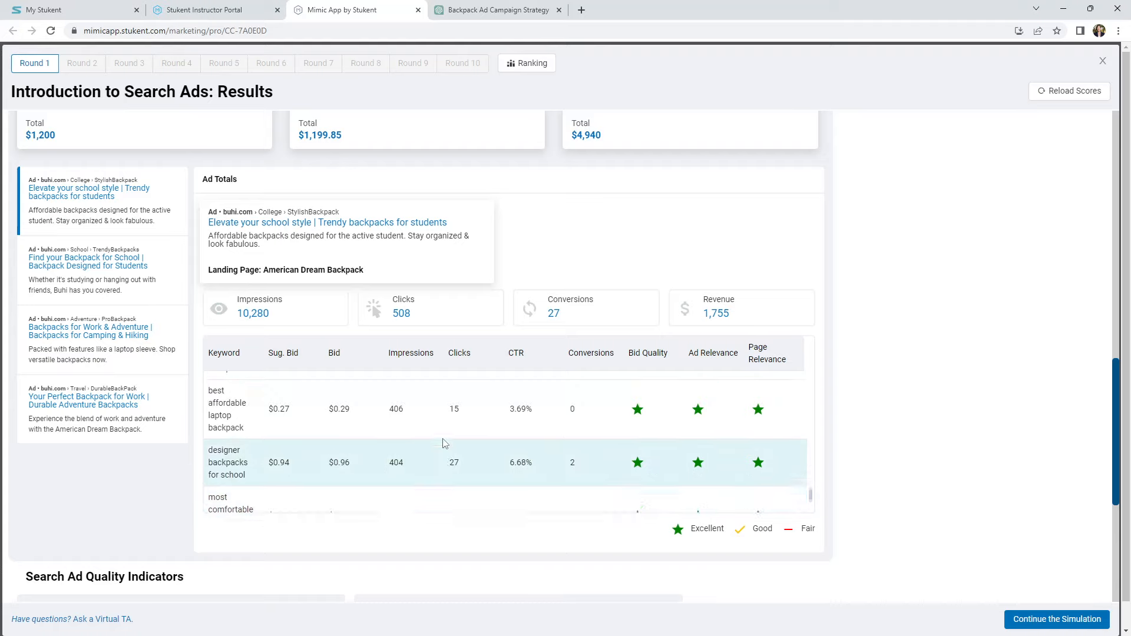
scroll(448, 444, up, 2)
scroll(423, 445, up, 2)
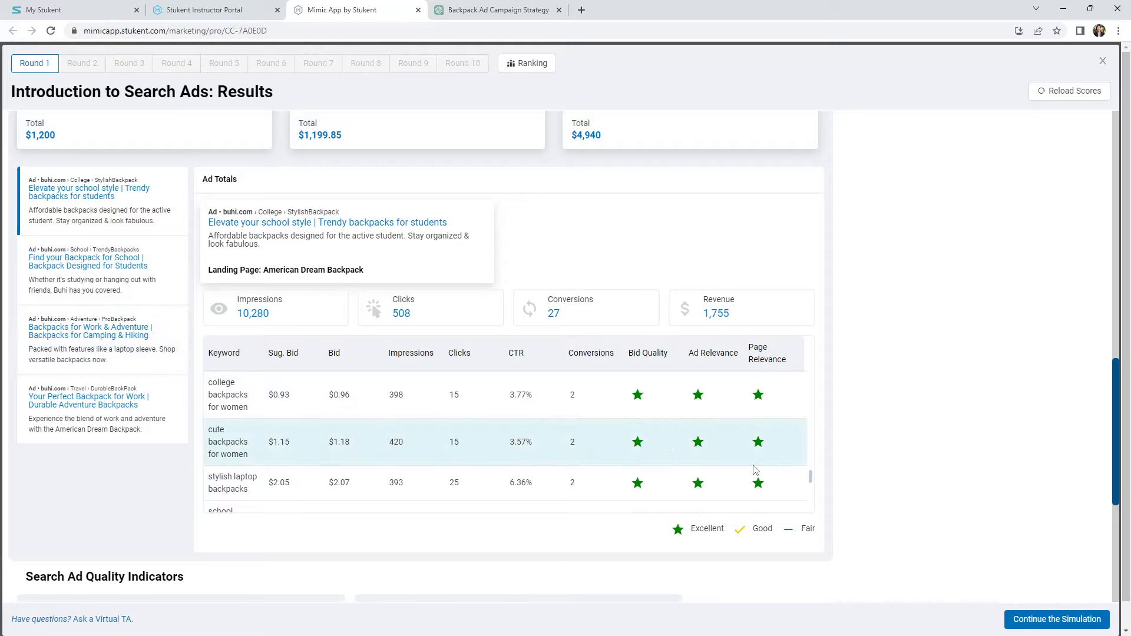
scroll(749, 471, down, 5)
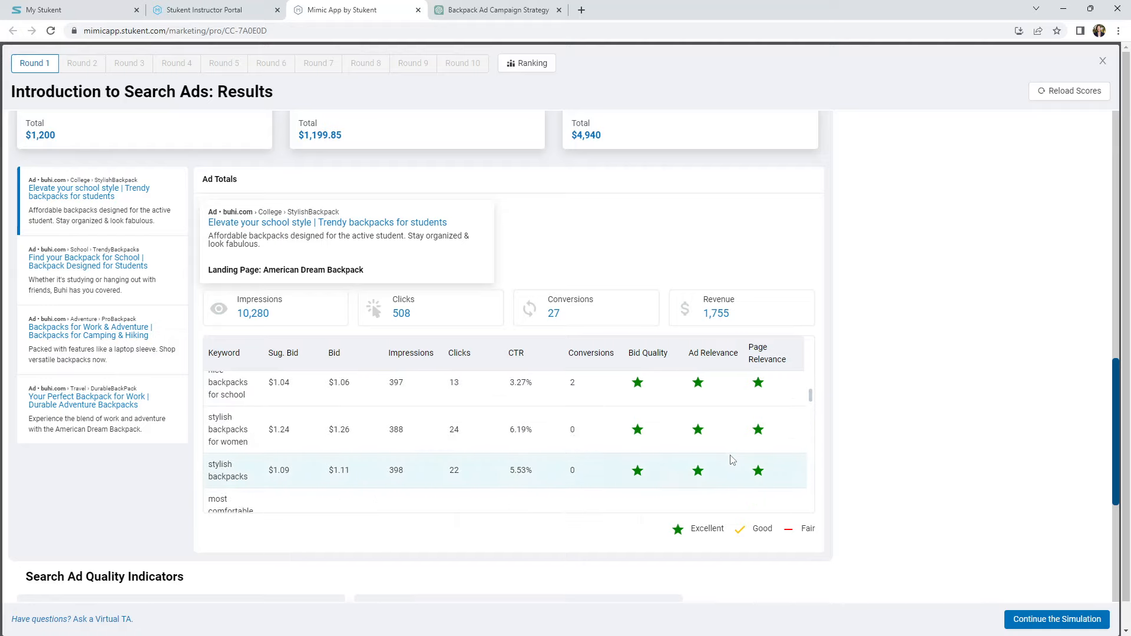
scroll(732, 460, up, 3)
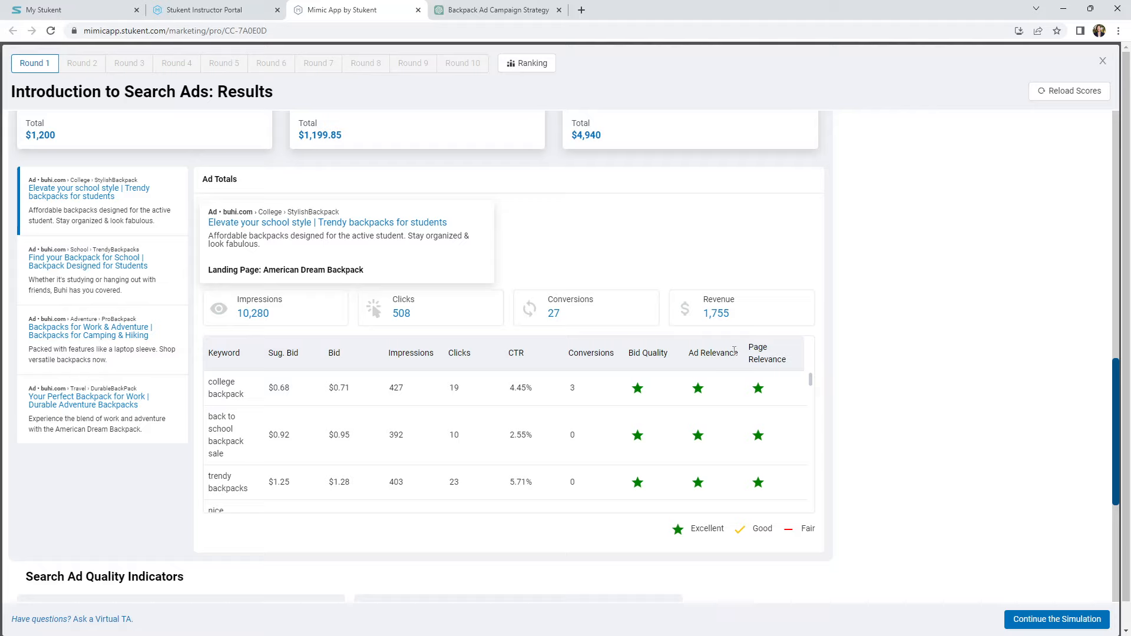
Read the Search Ad Quality Indicators and compare the suggested and actual bids for the "college backpack" keyword
scroll(932, 497, down, 2)
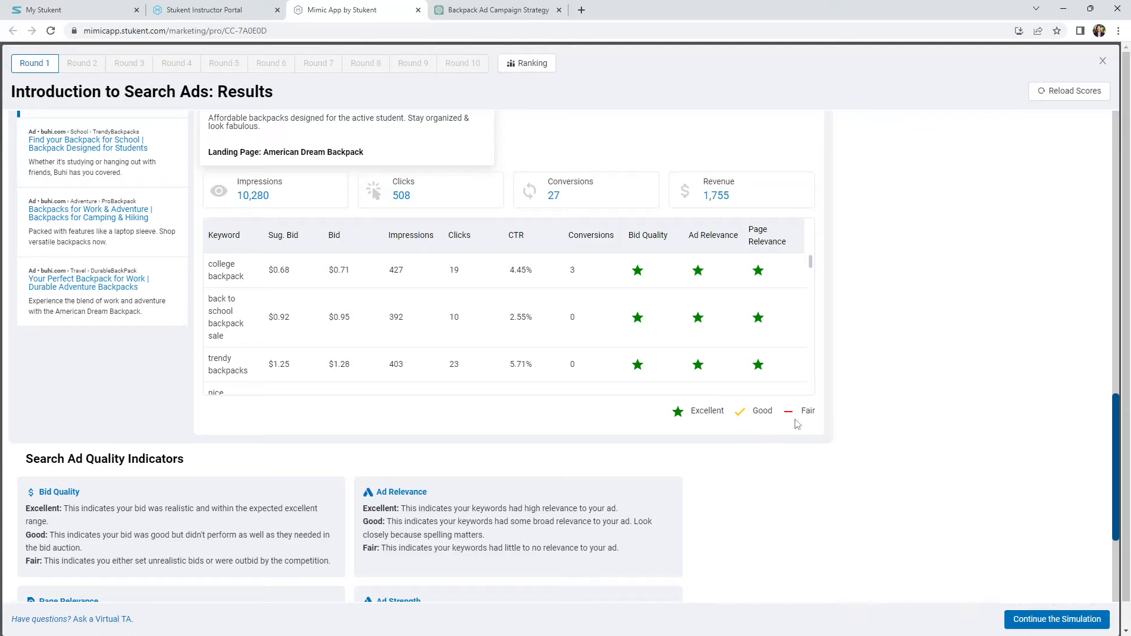
scroll(766, 454, down, 3)
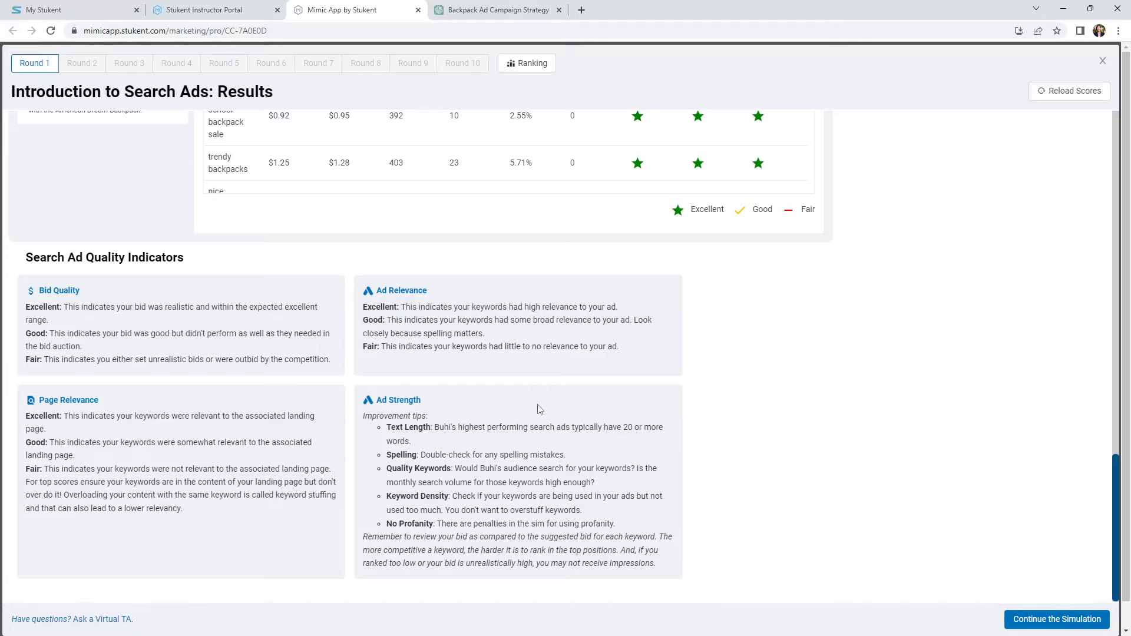
scroll(519, 449, up, 2)
scroll(518, 449, up, 1)
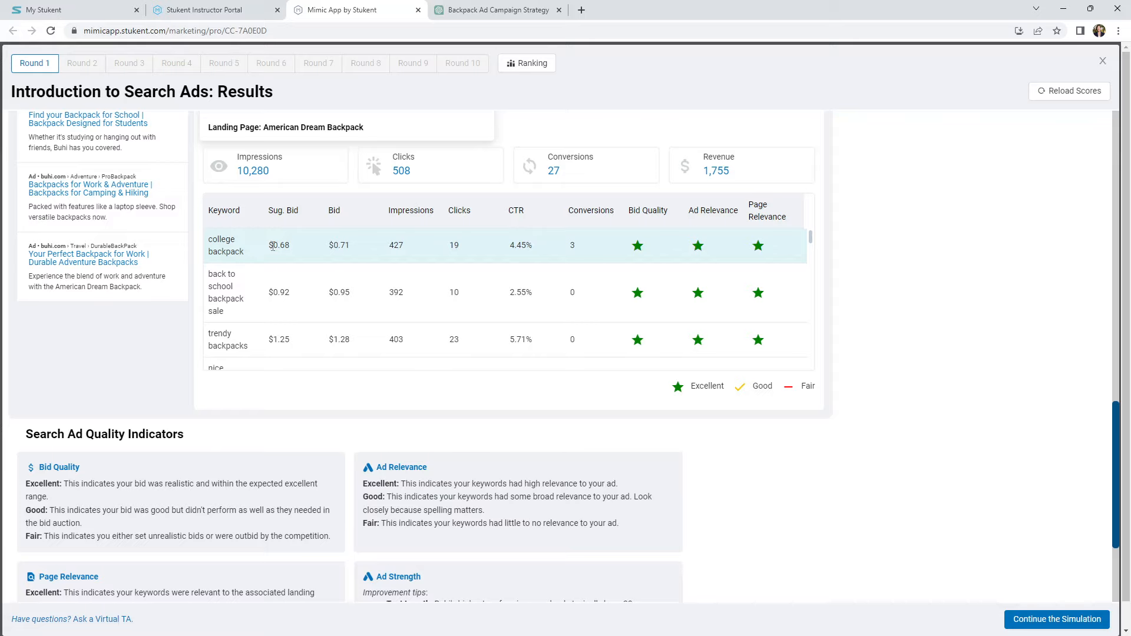
drag(273, 246, 297, 252)
click(238, 255)
drag(271, 244, 294, 250)
click(294, 250)
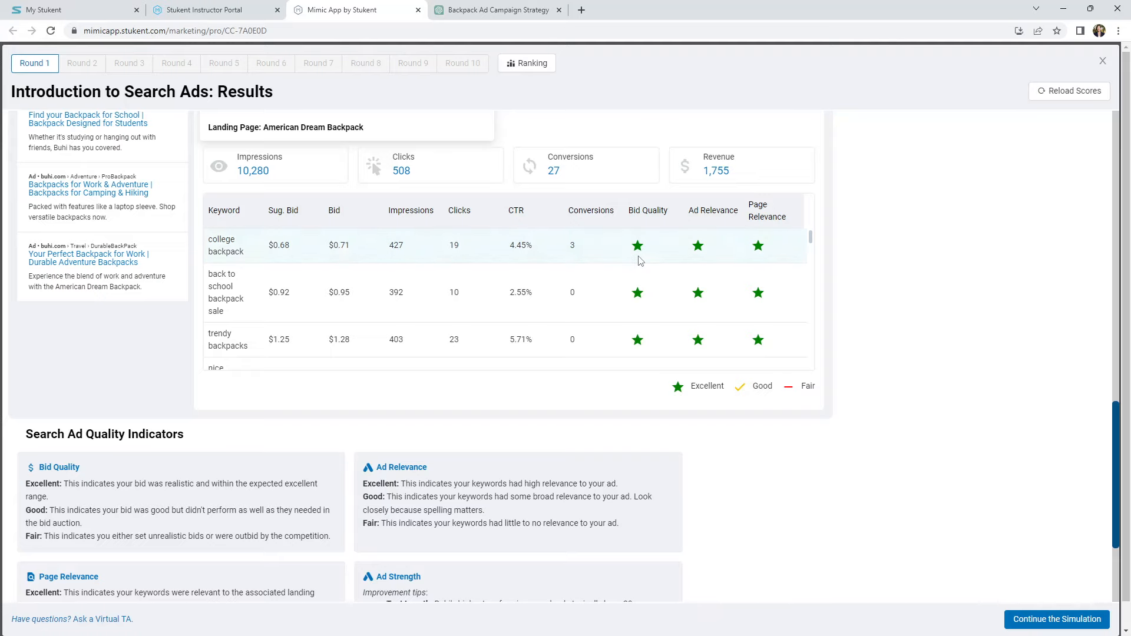
Check the "Elevate your school style" ad's copy and landing page against its keywords' ad relevance and page relevance ratings
scroll(638, 261, up, 1)
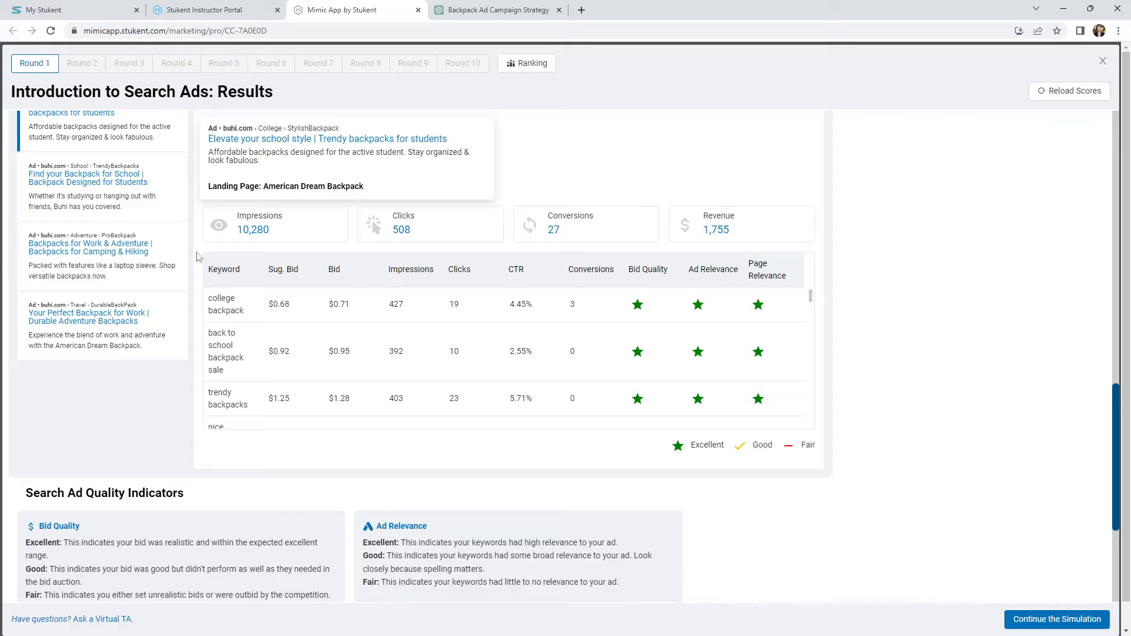
scroll(89, 182, up, 1)
drag(237, 202, 262, 223)
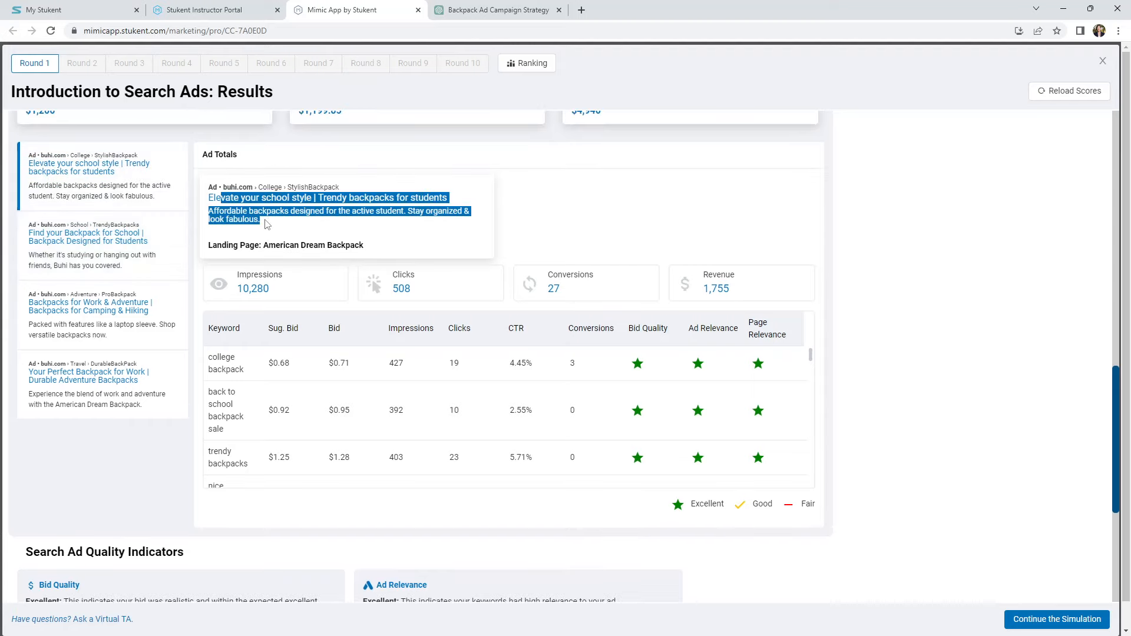
click(268, 224)
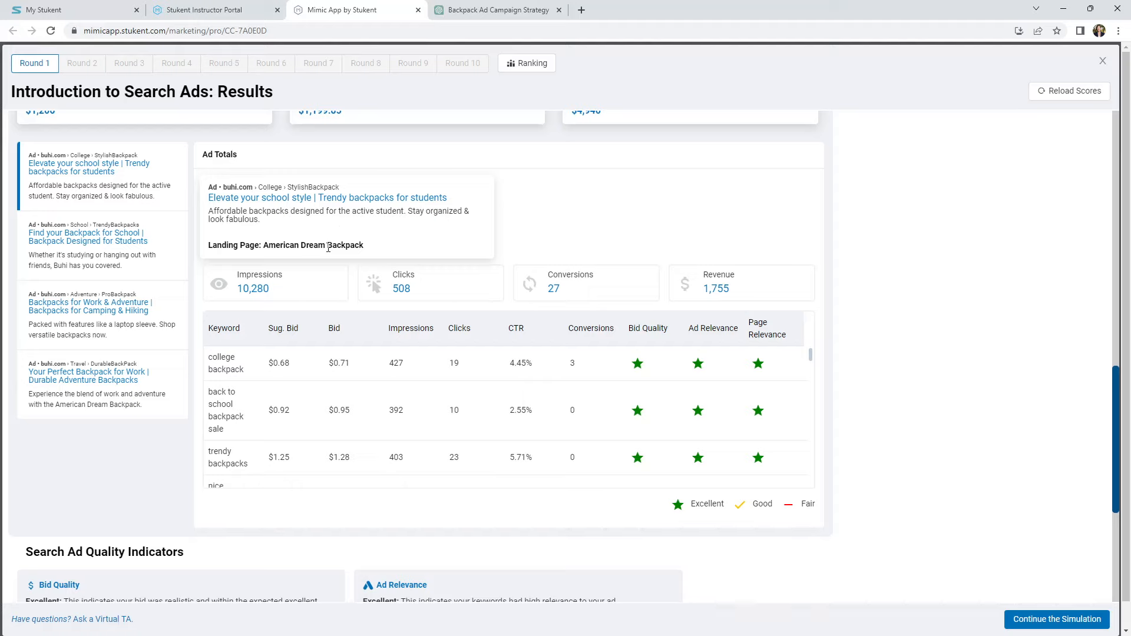
scroll(327, 265, up, 6)
scroll(479, 436, down, 4)
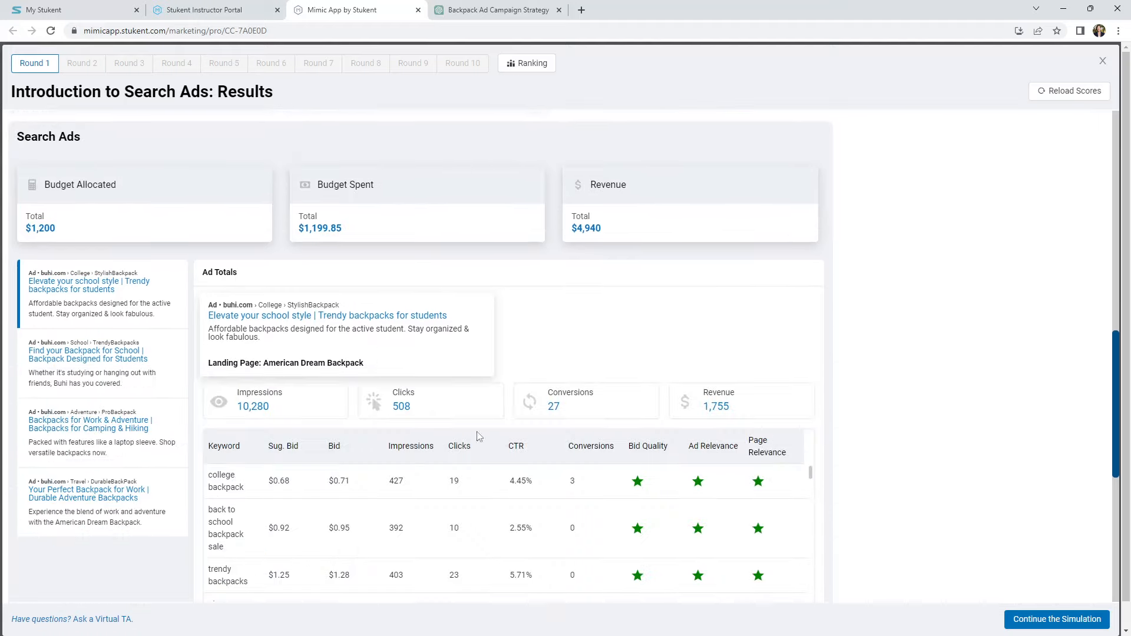
scroll(479, 436, down, 6)
scroll(858, 455, up, 5)
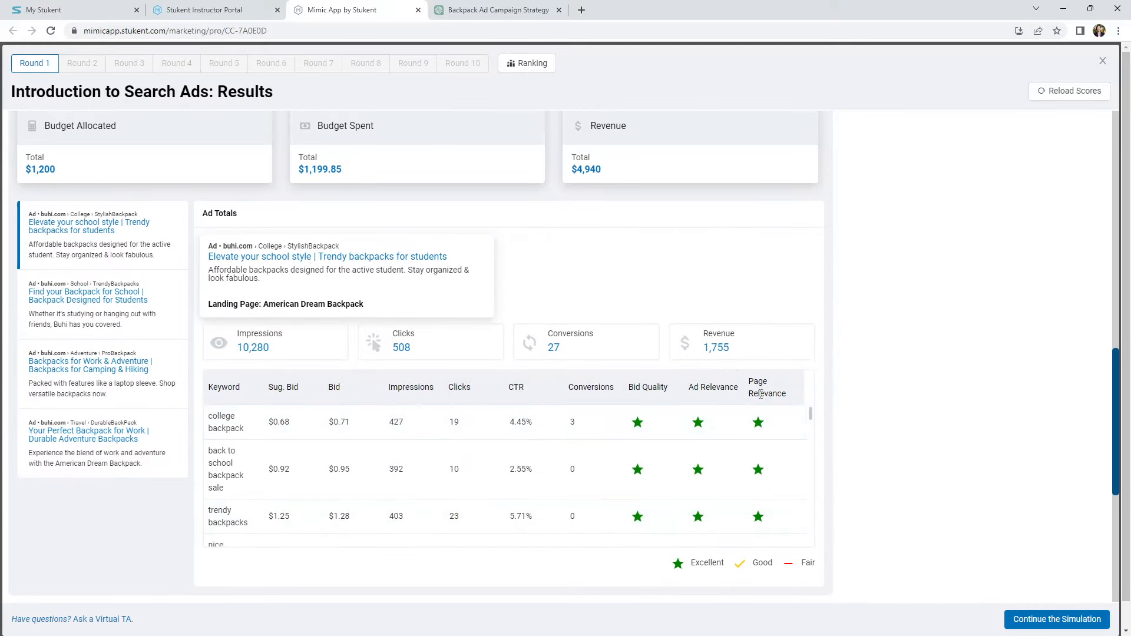
drag(750, 380, 777, 389)
click(789, 401)
drag(229, 254, 271, 269)
click(266, 276)
Check the bid quality, ad relevance and page relevance ratings of the keywords in the three remaining search ads
click(152, 320)
scroll(777, 430, down, 3)
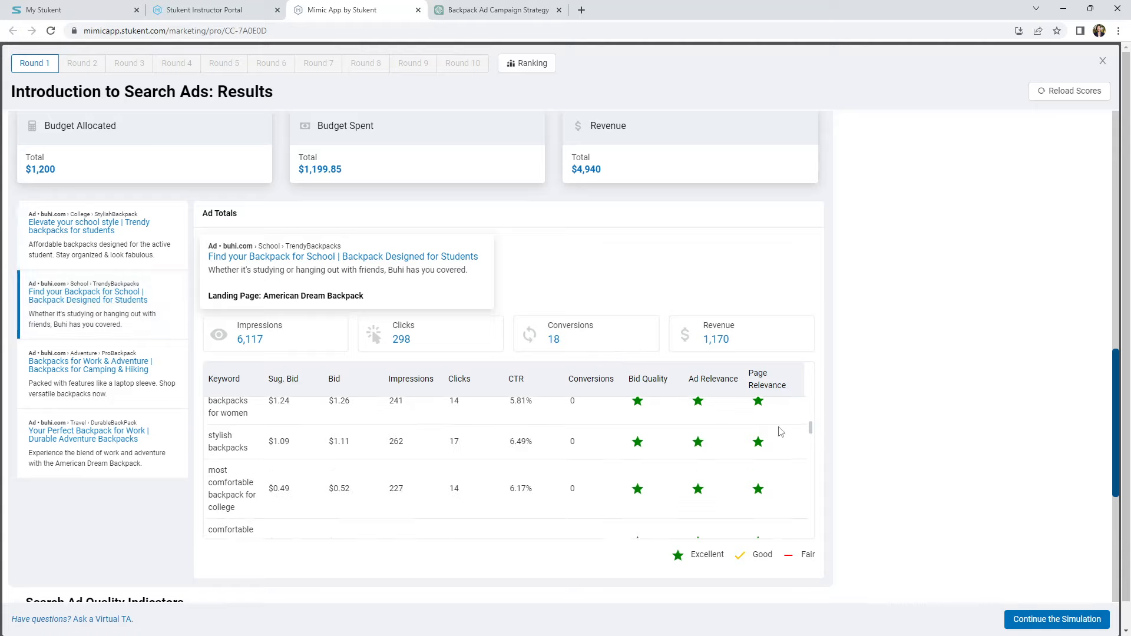
scroll(781, 432, down, 5)
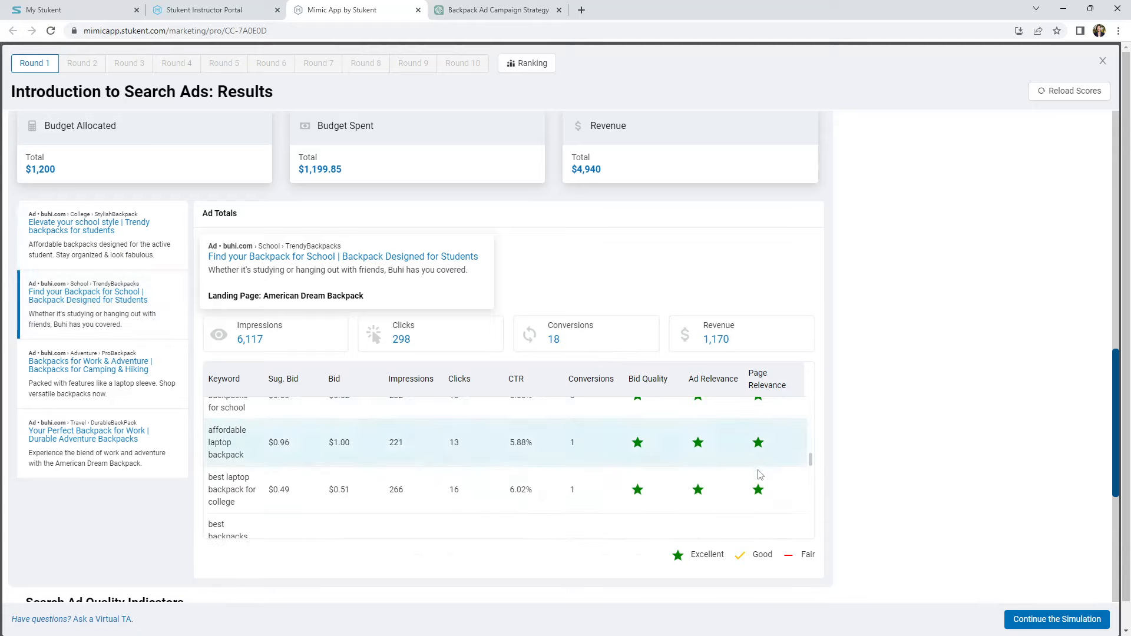
click(101, 382)
scroll(700, 461, up, 5)
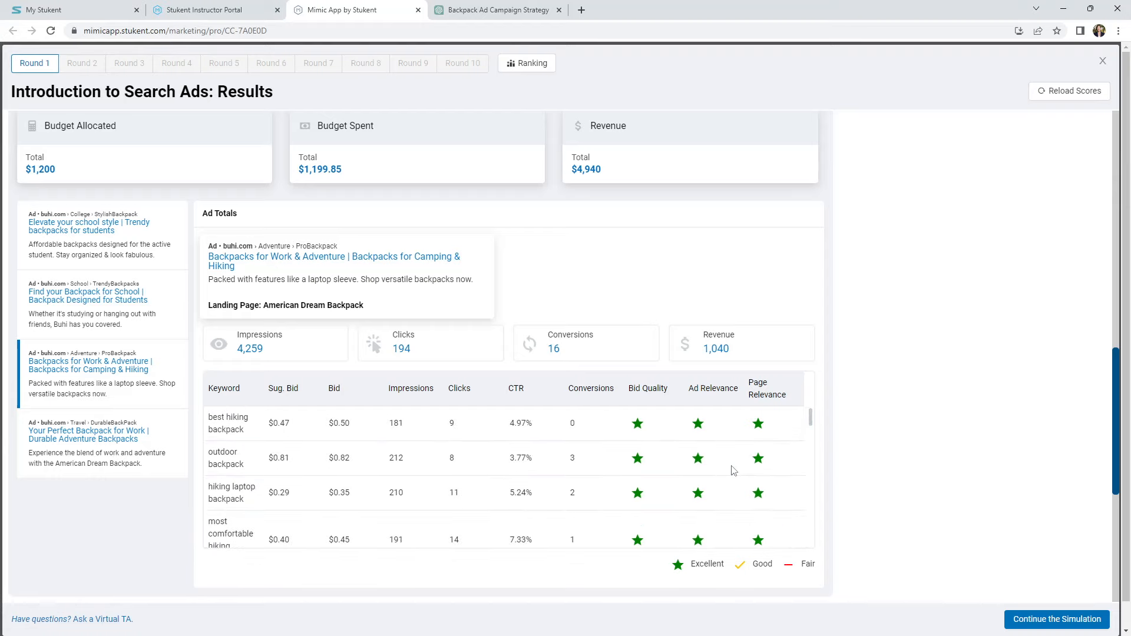
click(102, 448)
scroll(619, 454, down, 4)
scroll(631, 457, down, 6)
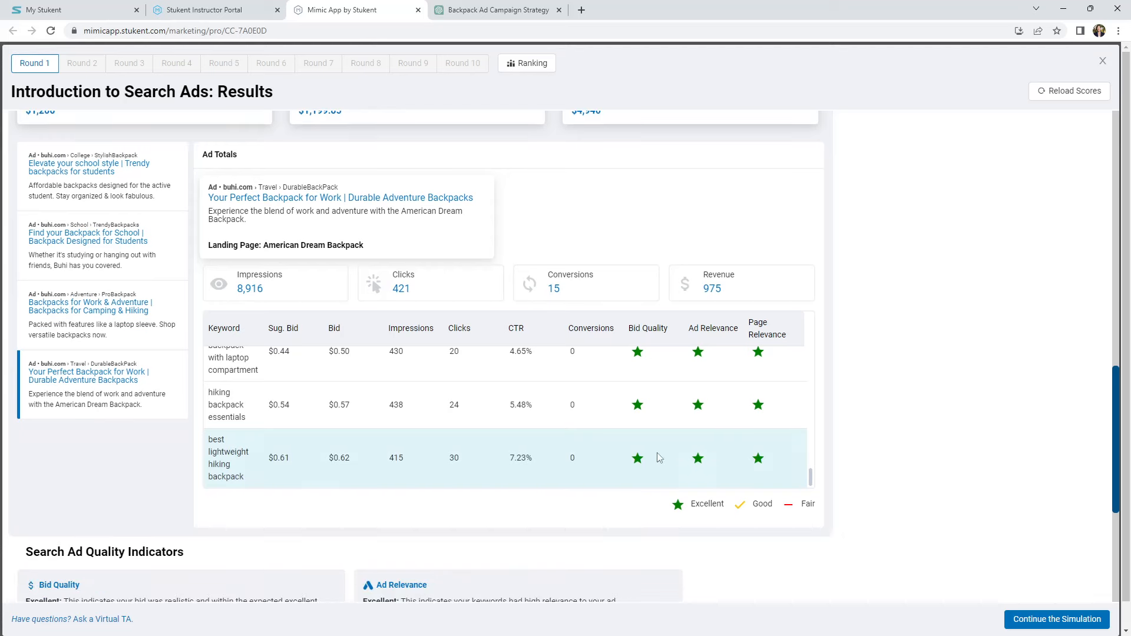
Review the Search Ad Quality Indicators explanations against the keyword ratings of the "Your Perfect Backpack for Work" ad
scroll(95, 360, down, 5)
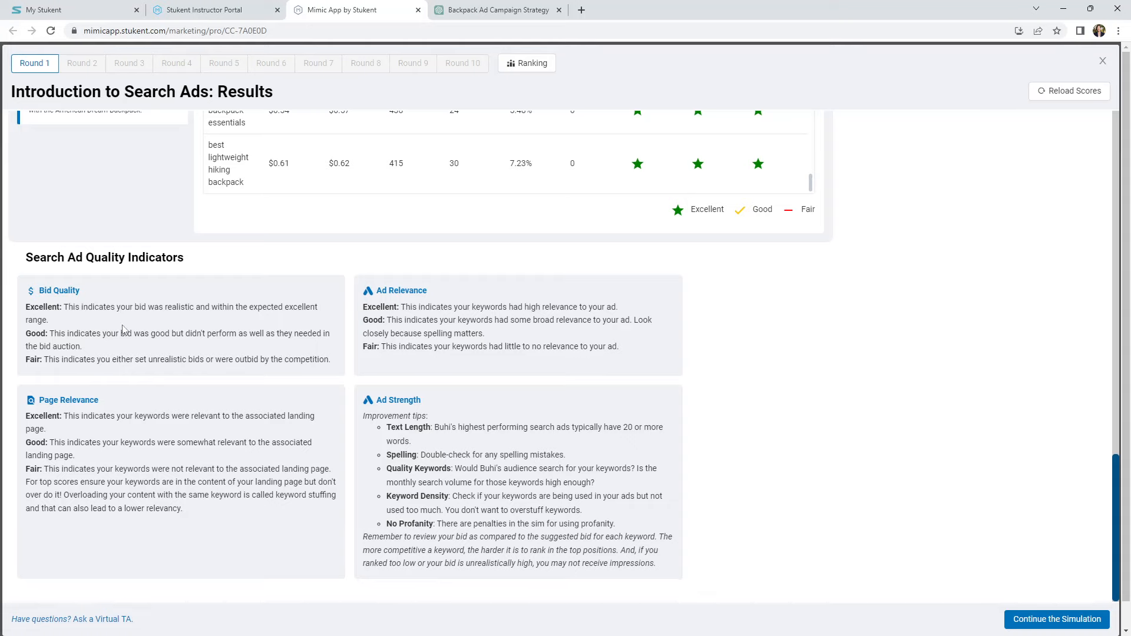
scroll(45, 291, up, 8)
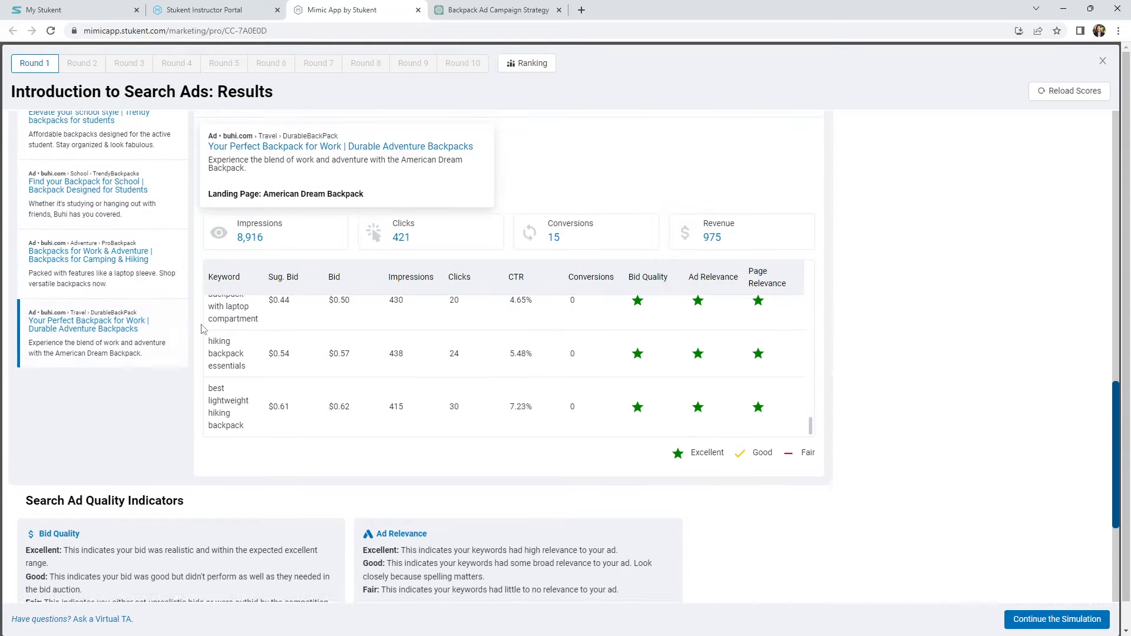
scroll(419, 351, down, 3)
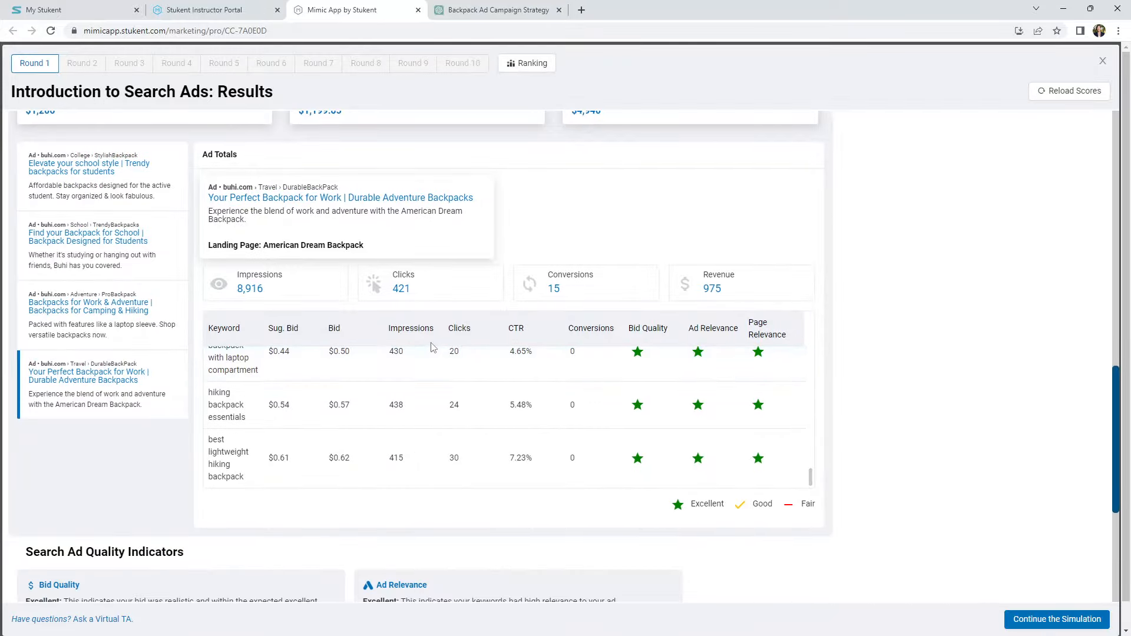
Examine the clicks, CTR and conversions of each keyword in the "Your Perfect Backpack for Work" ad
scroll(433, 348, up, 1)
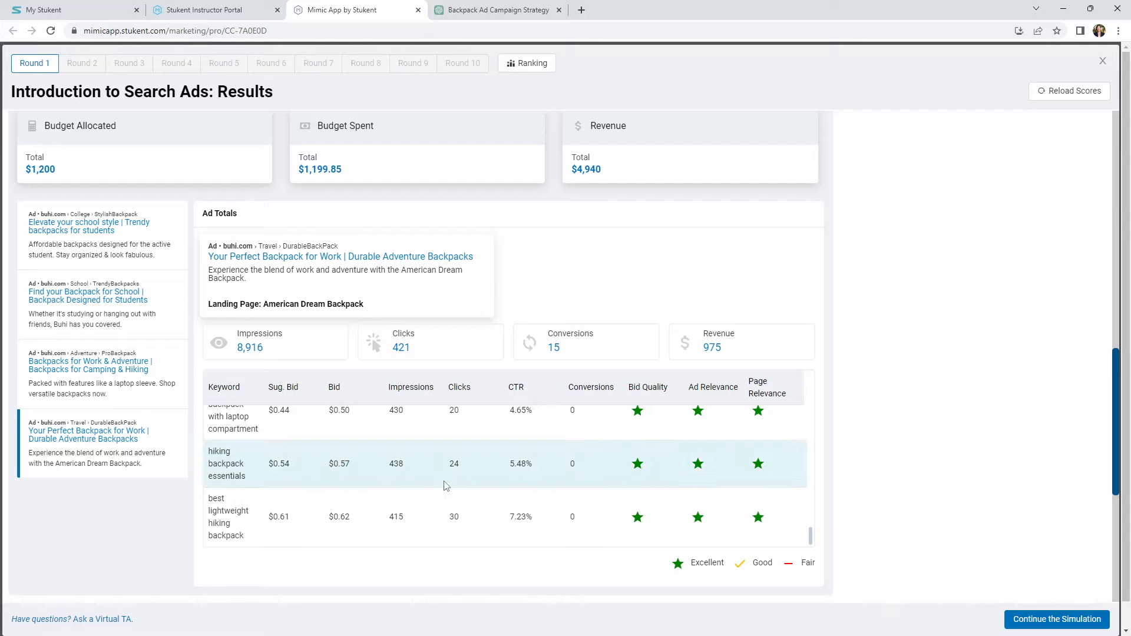
scroll(457, 514, up, 1)
scroll(599, 498, up, 1)
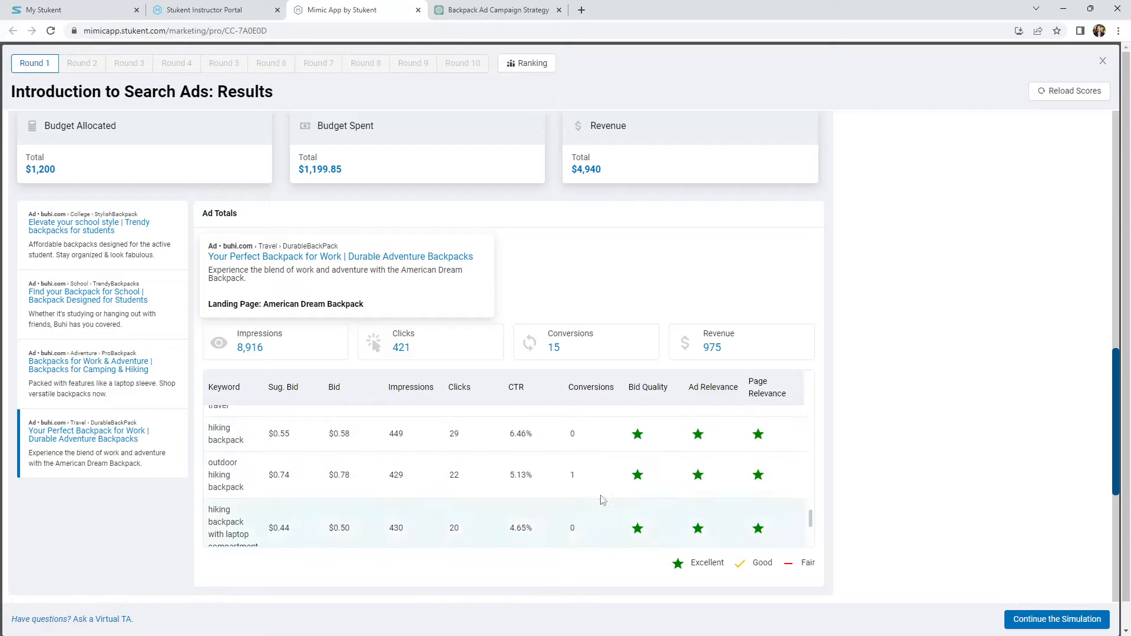
scroll(589, 468, down, 2)
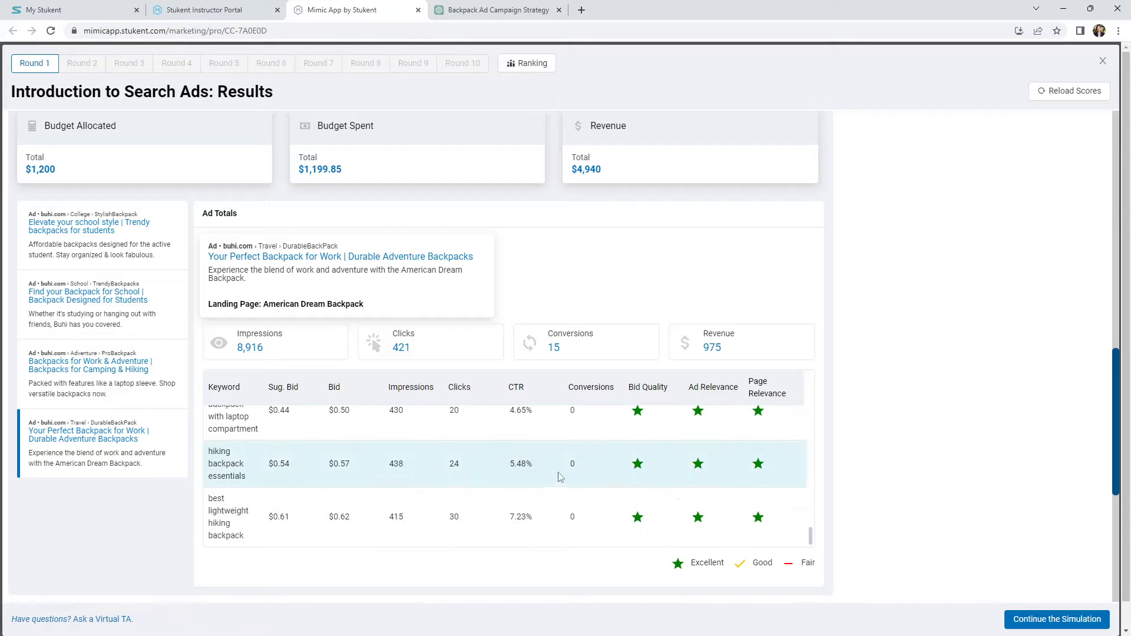
scroll(560, 477, up, 5)
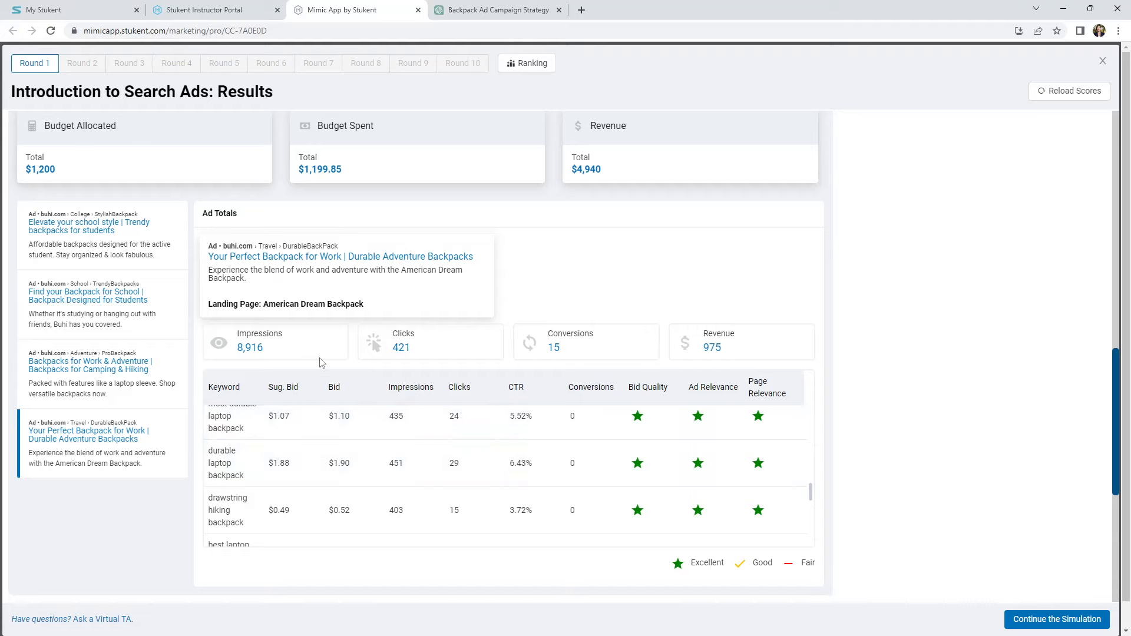
scroll(528, 463, up, 5)
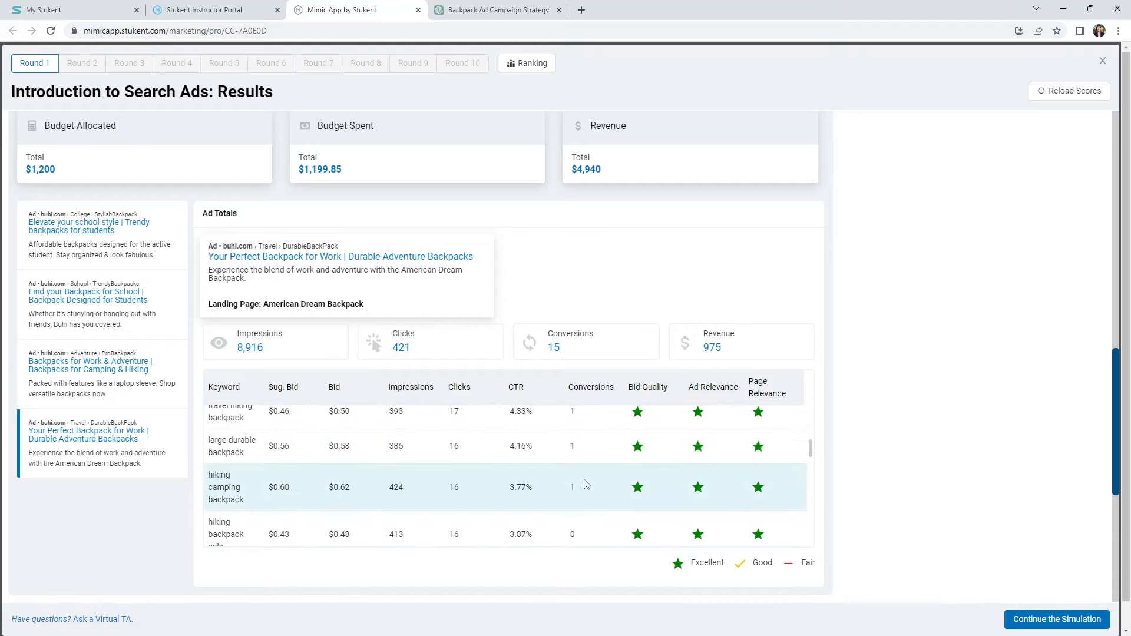
scroll(607, 475, up, 2)
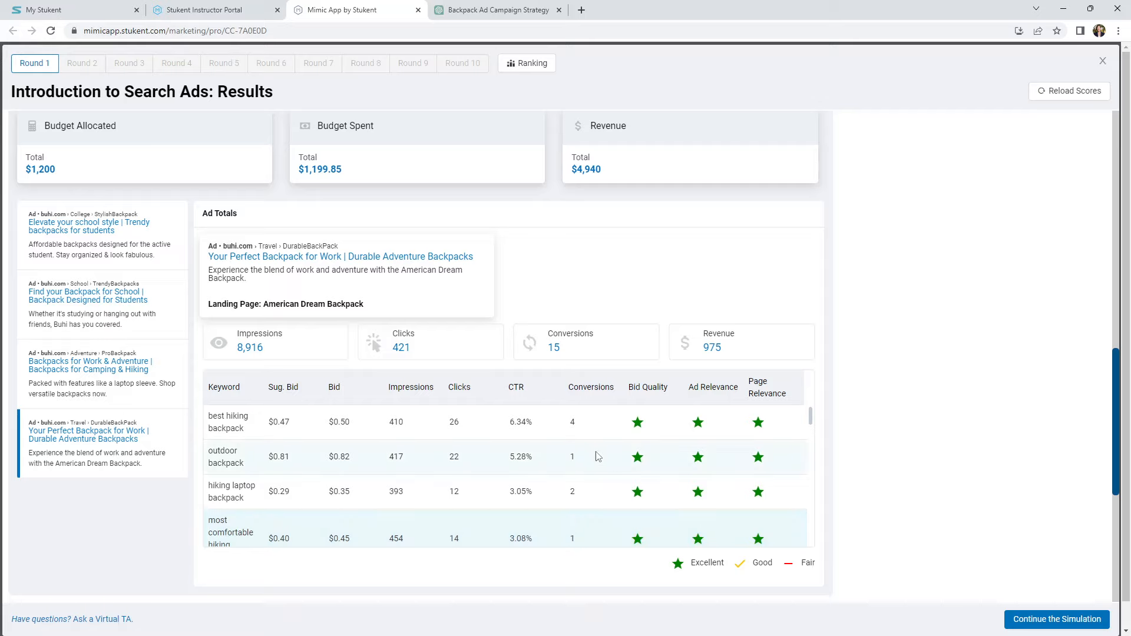